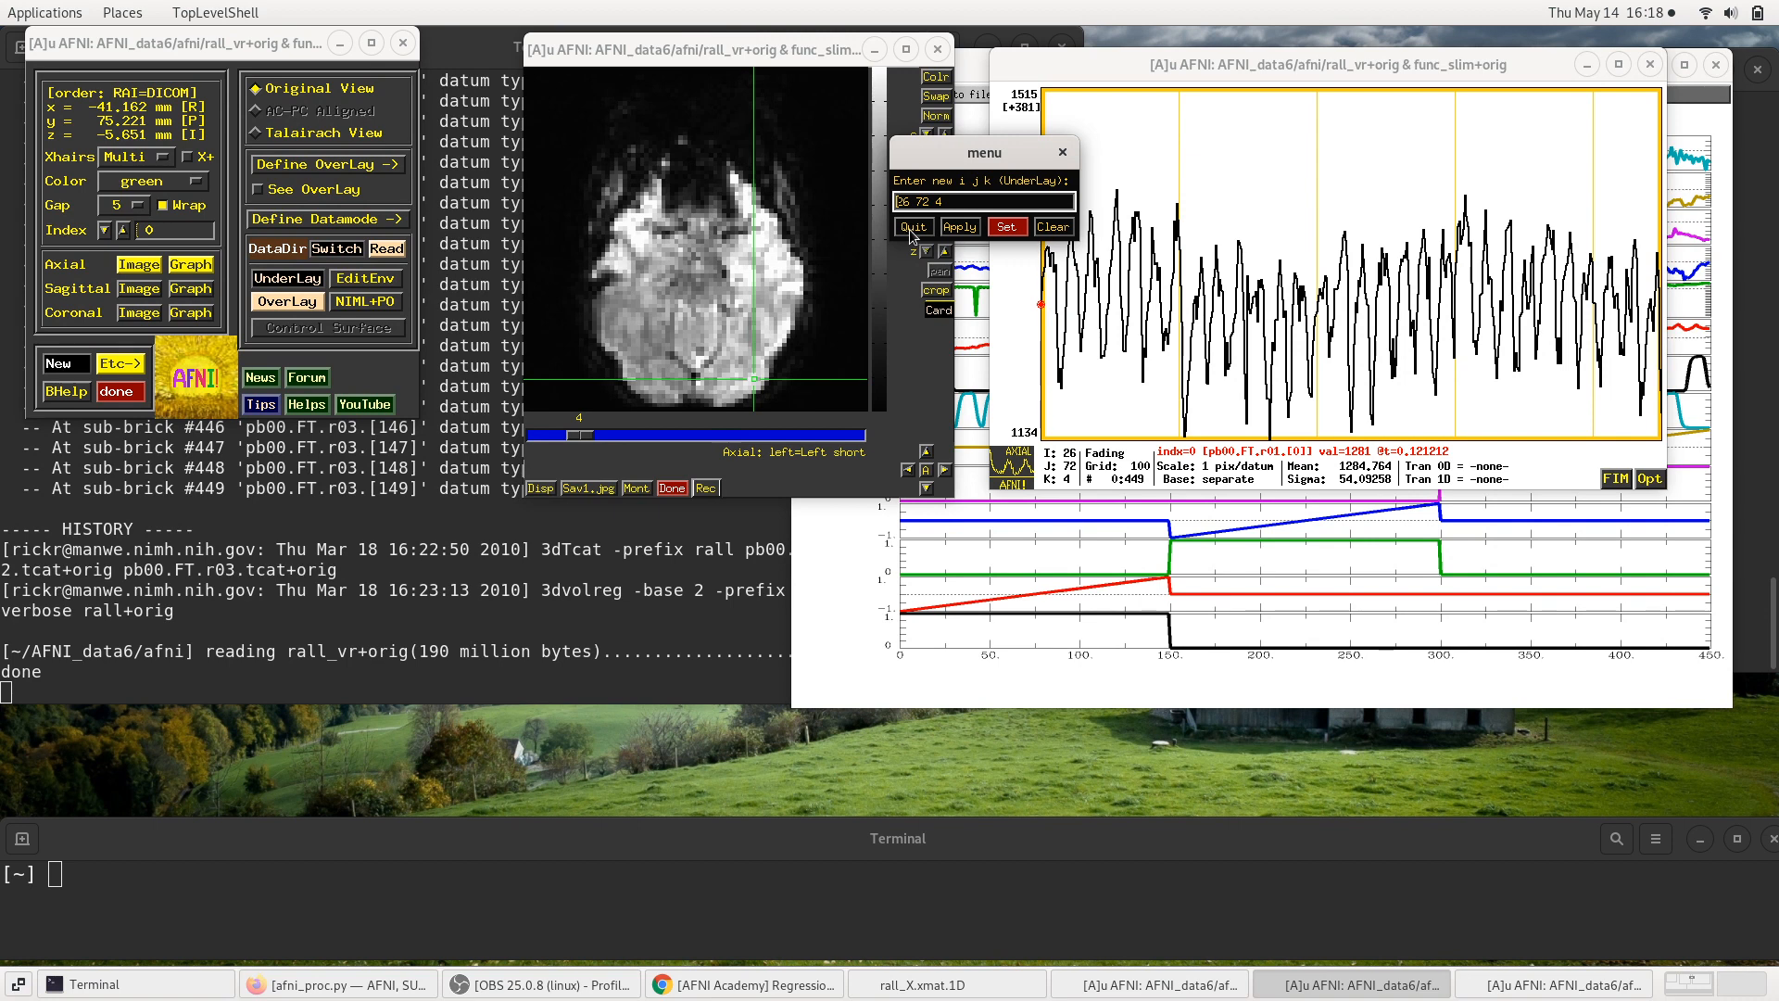
Step: Dismiss the voxel jump dialog, open a second AFNI controller and place it directly below controller A
click(913, 227)
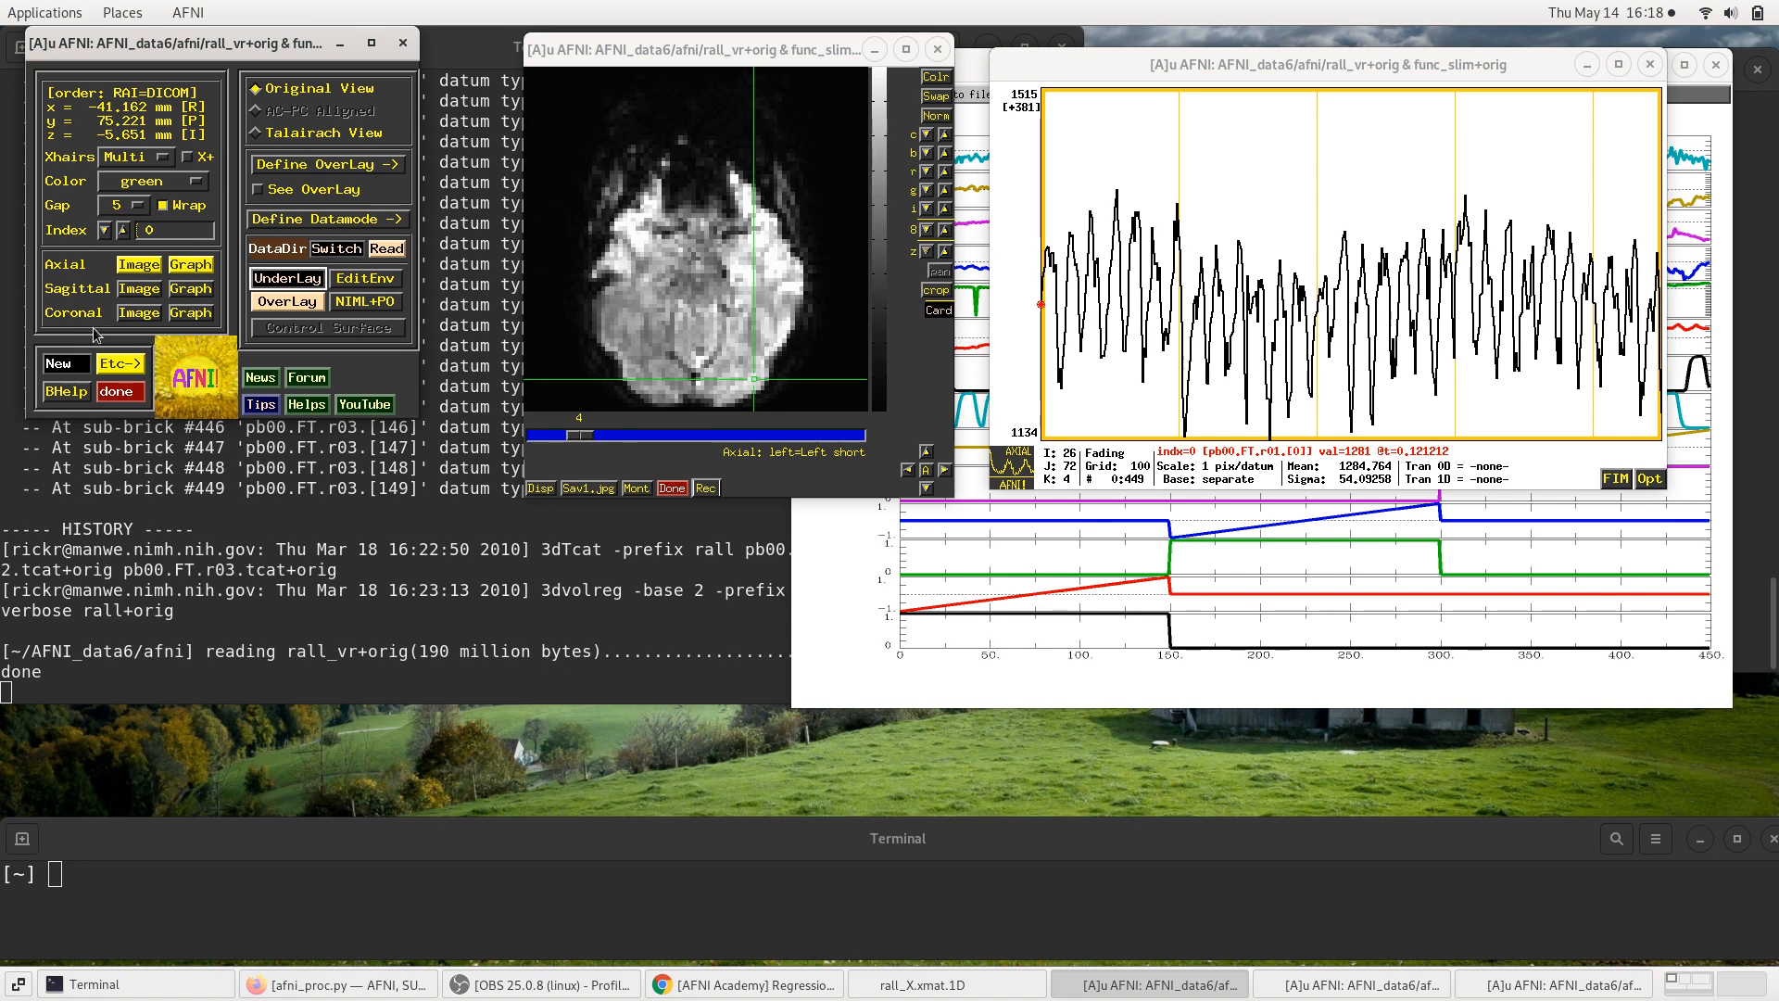
click(59, 364)
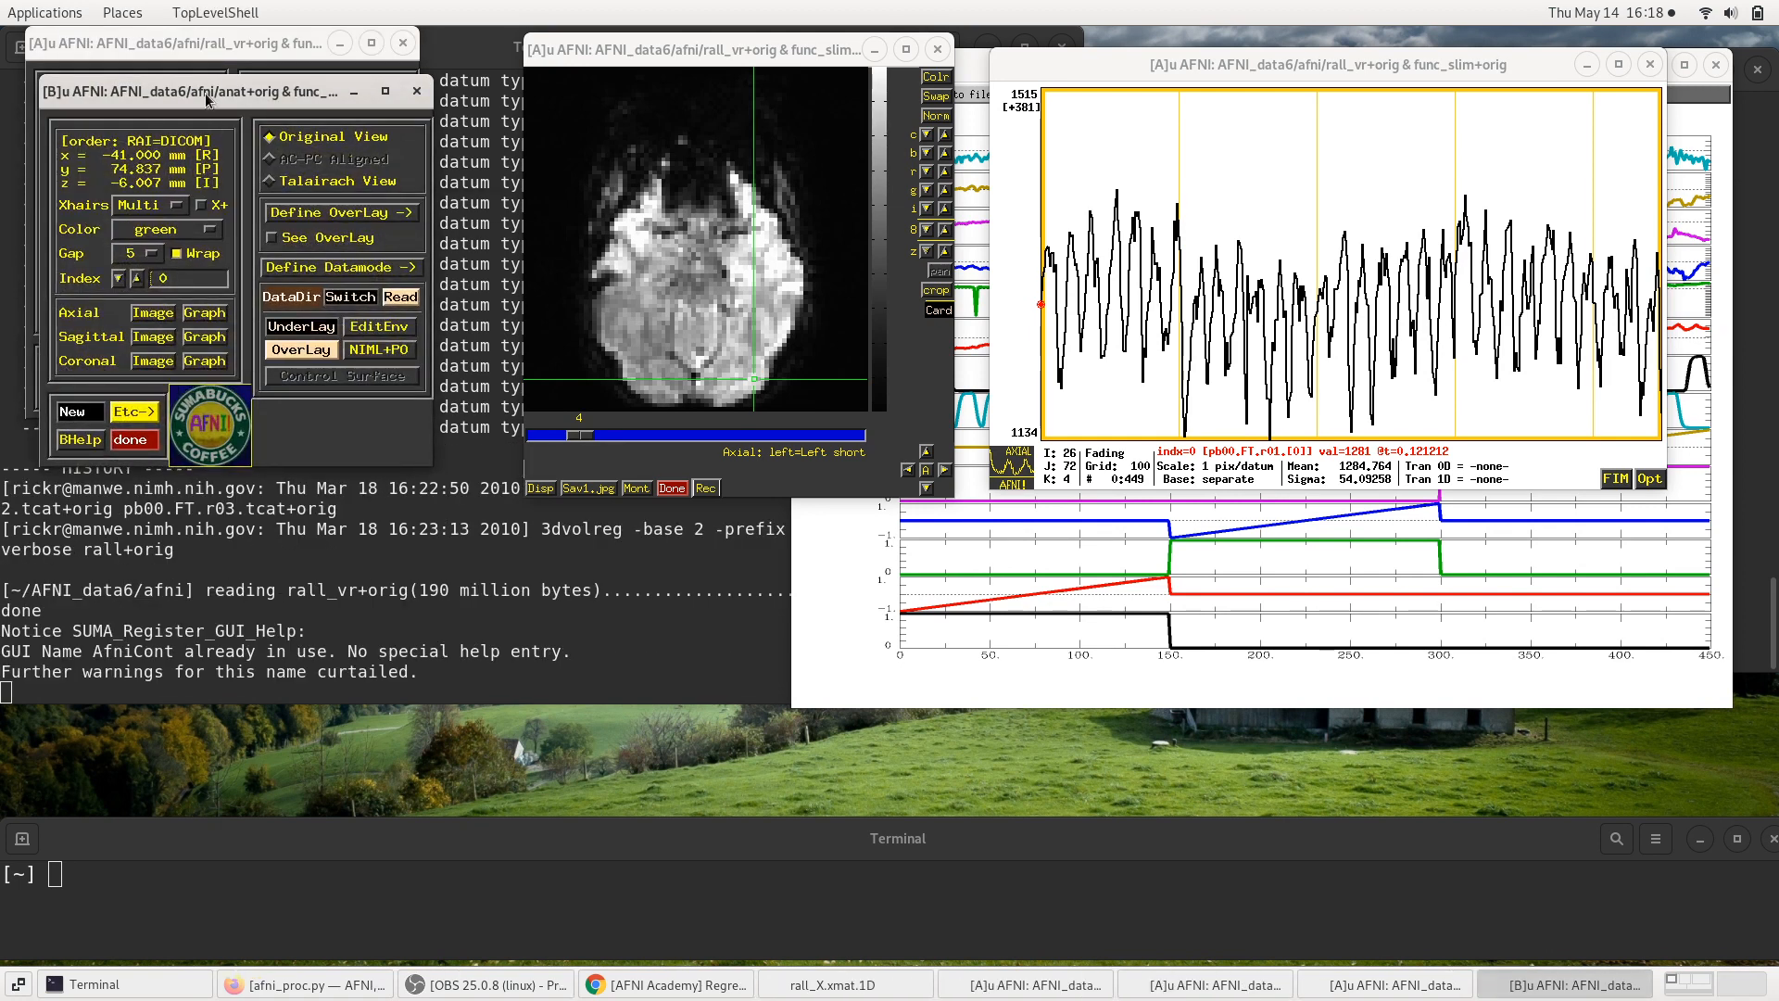
drag(208, 90, 195, 433)
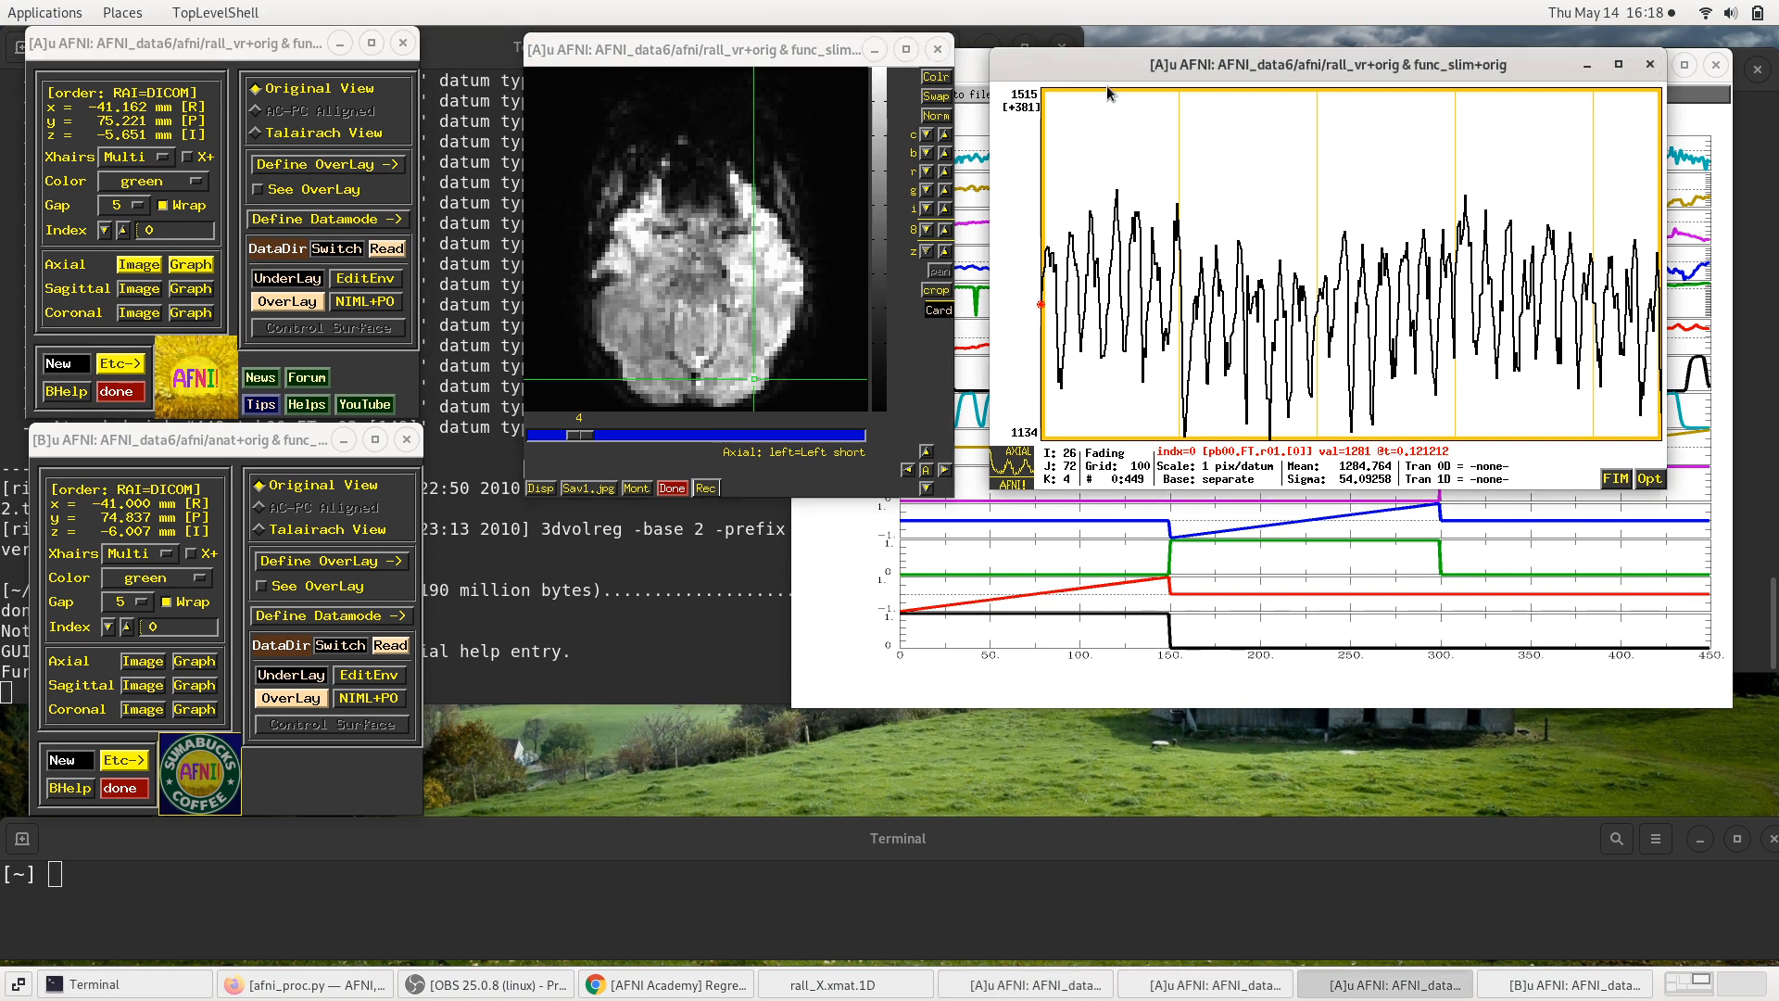
drag(1118, 81, 1129, 65)
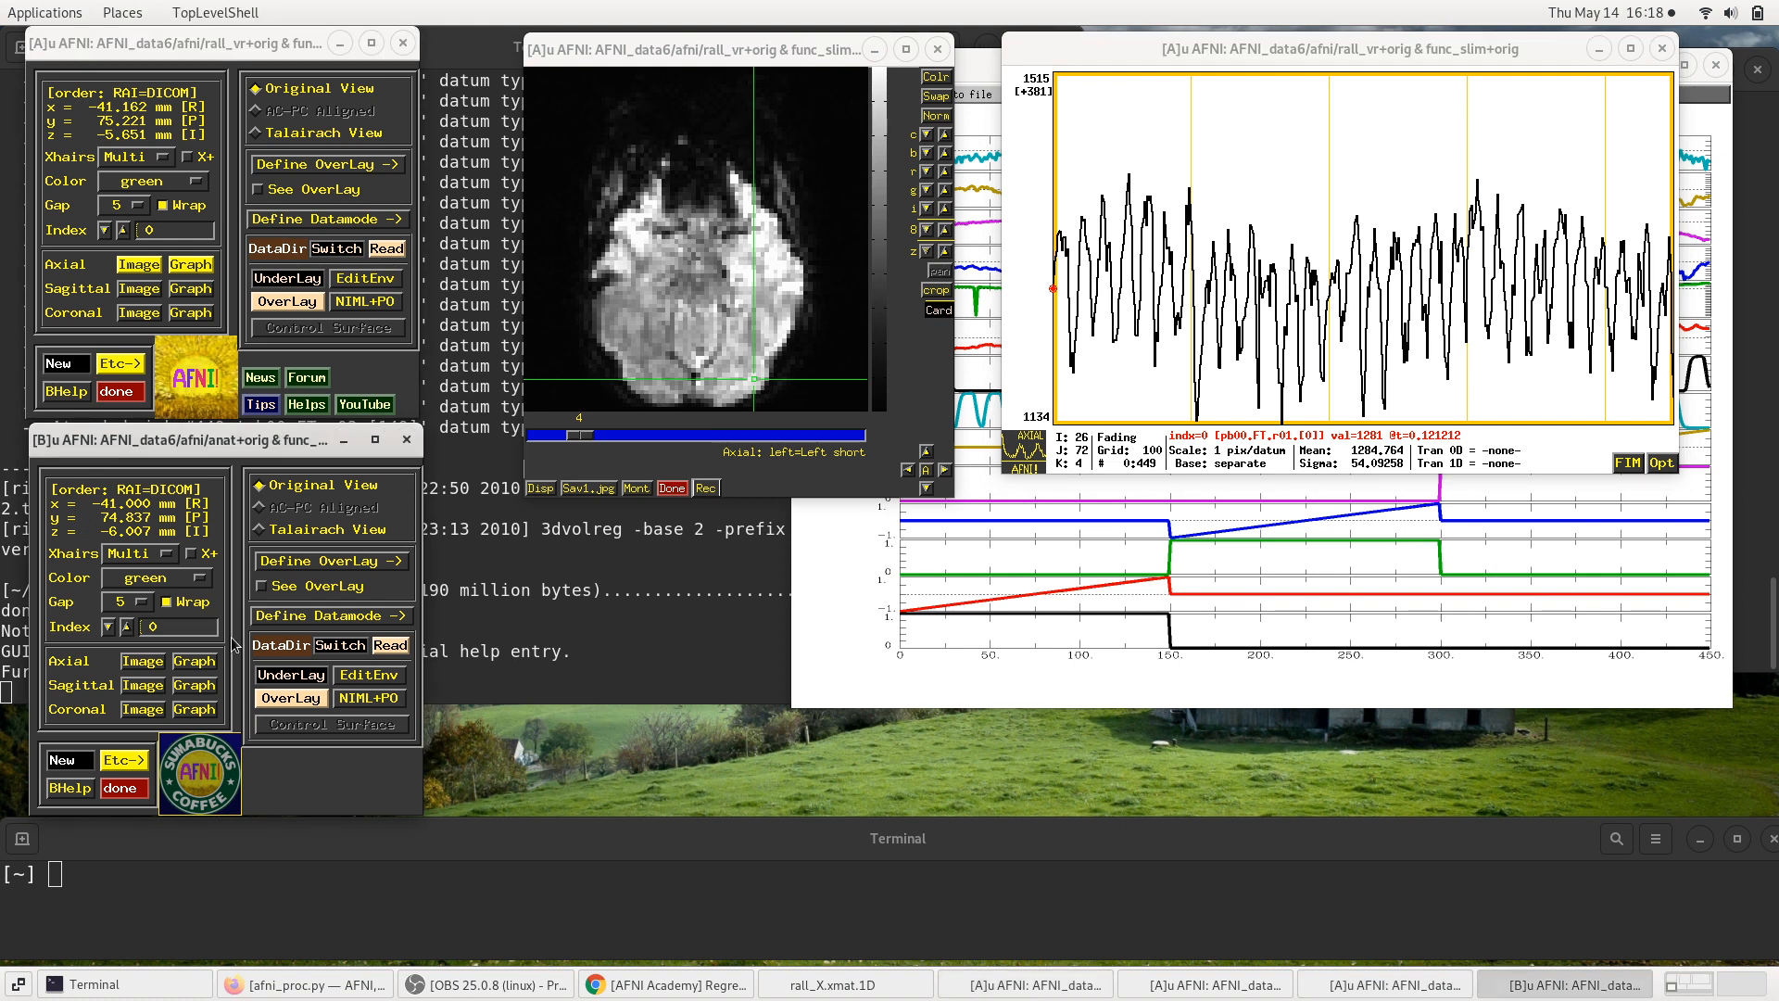
Step: Set anat as the underlay in controller B and show its axial image below the EPI axial image
click(266, 679)
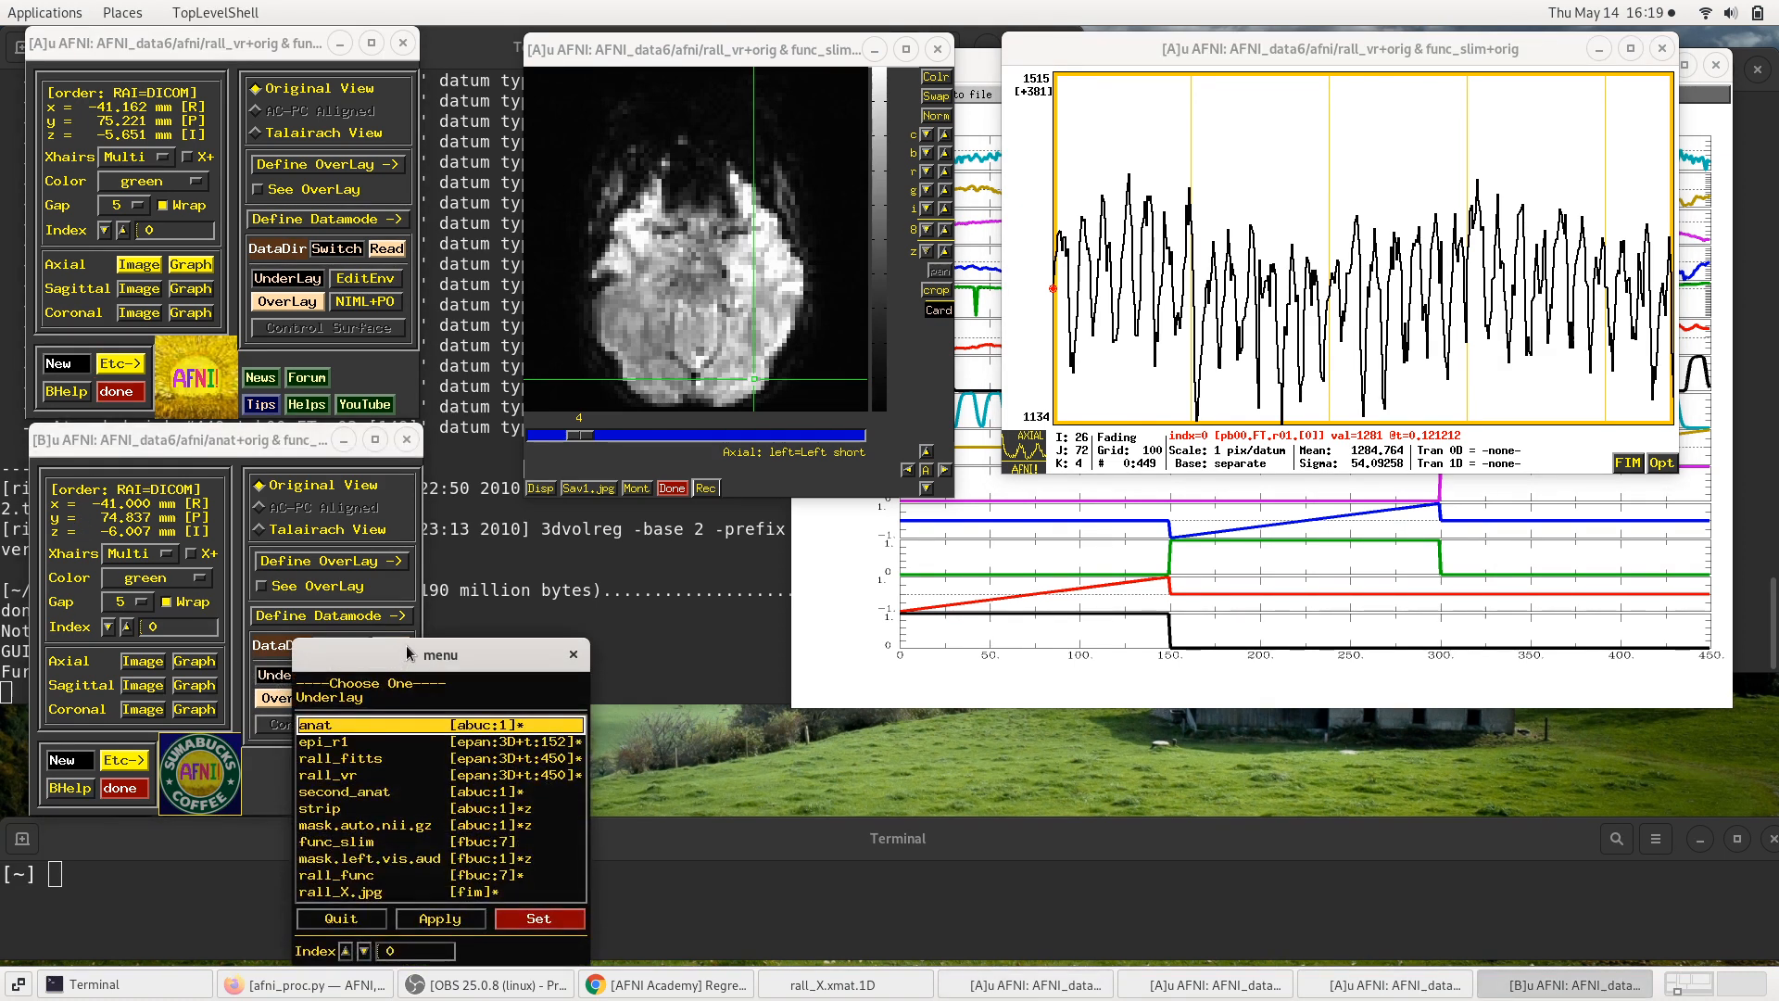
drag(406, 645, 586, 298)
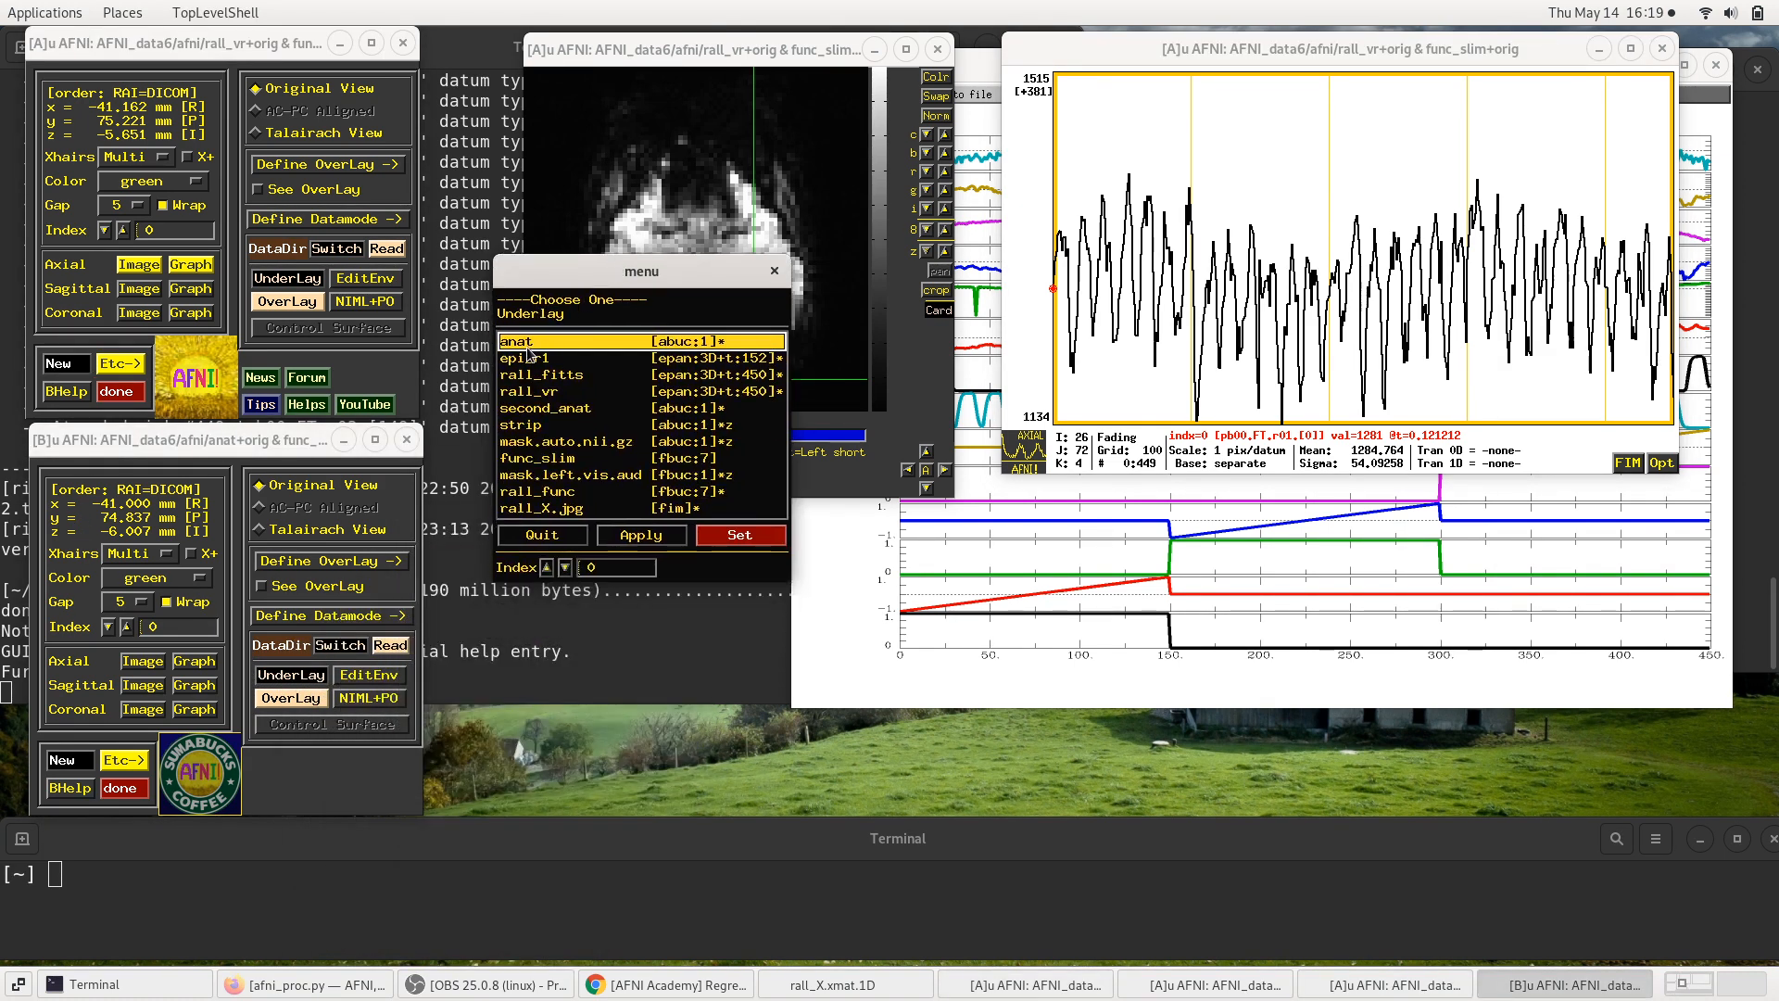
click(732, 537)
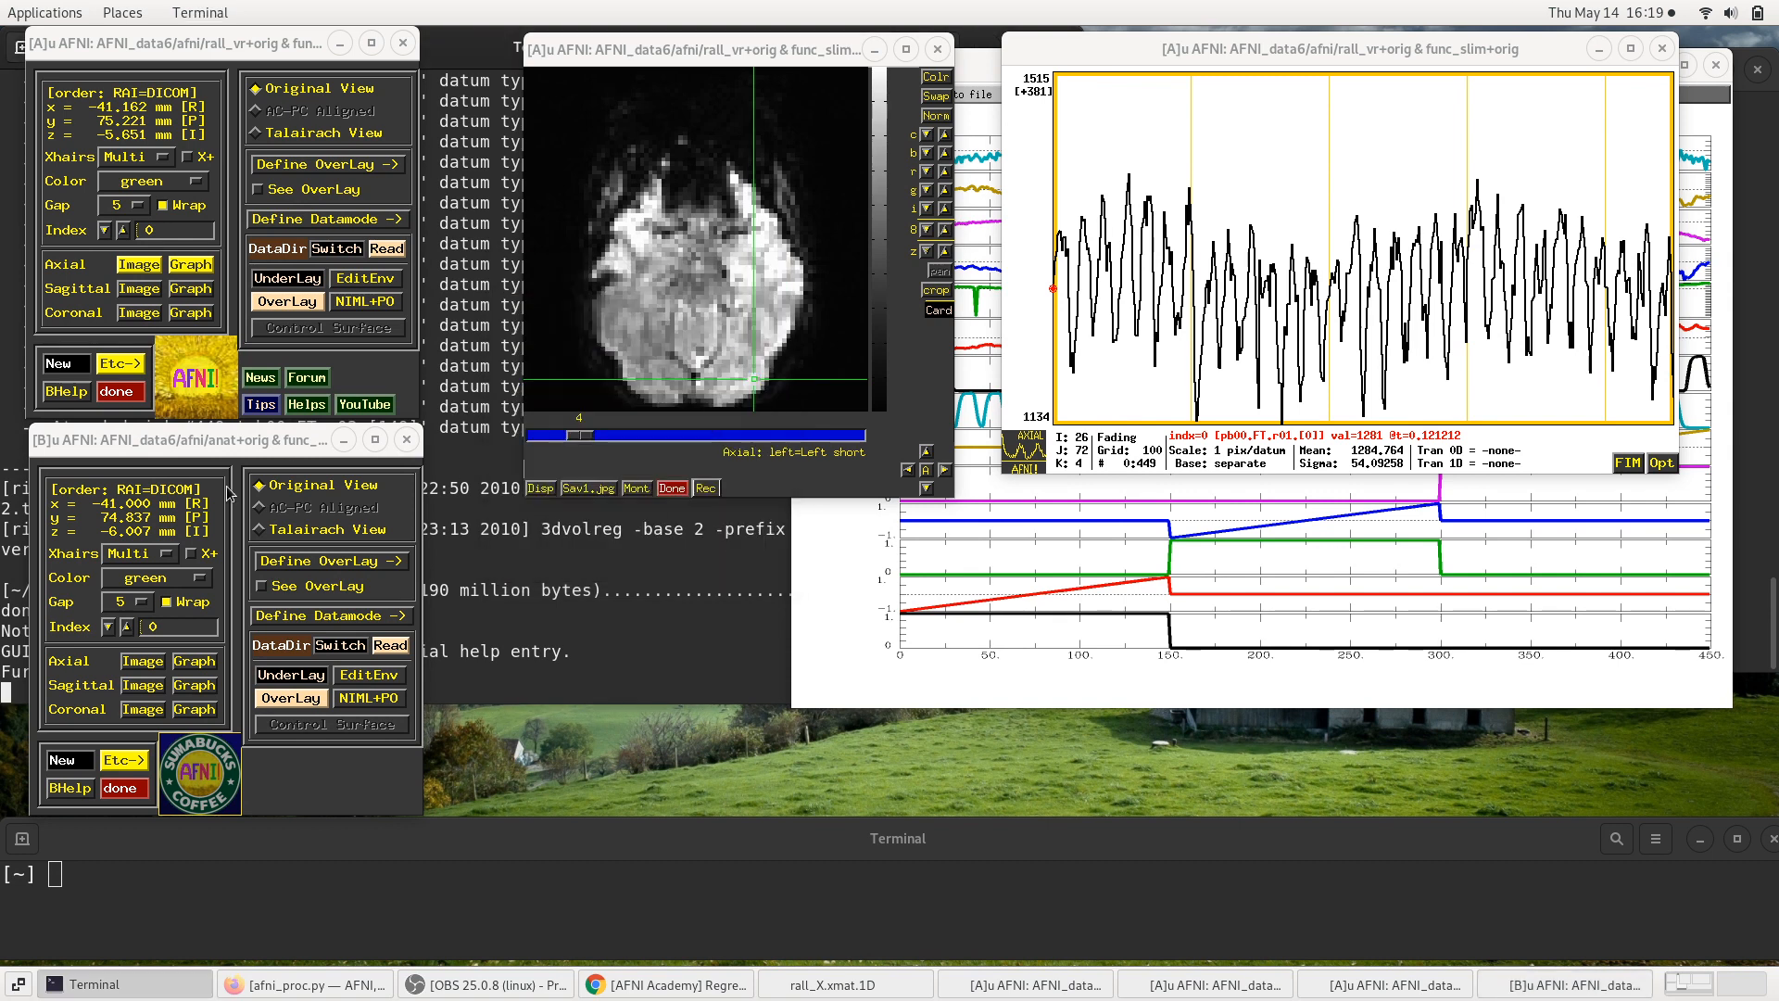
click(130, 661)
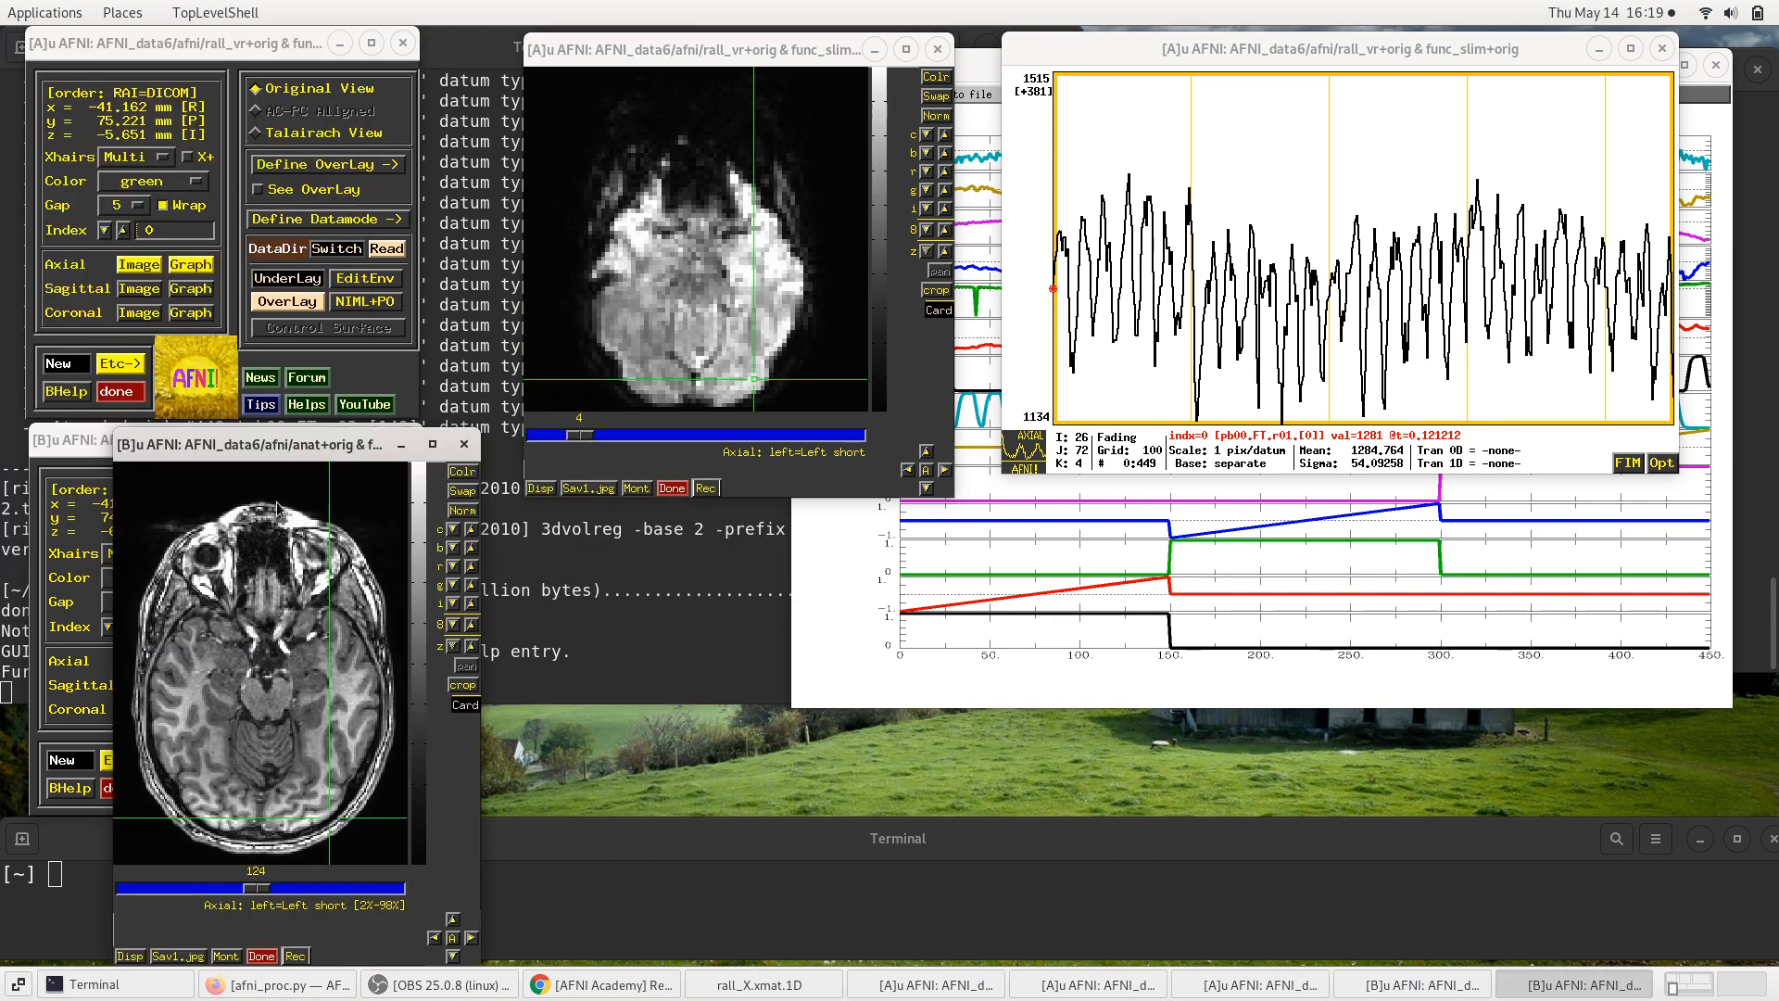
drag(257, 450, 672, 489)
click(326, 544)
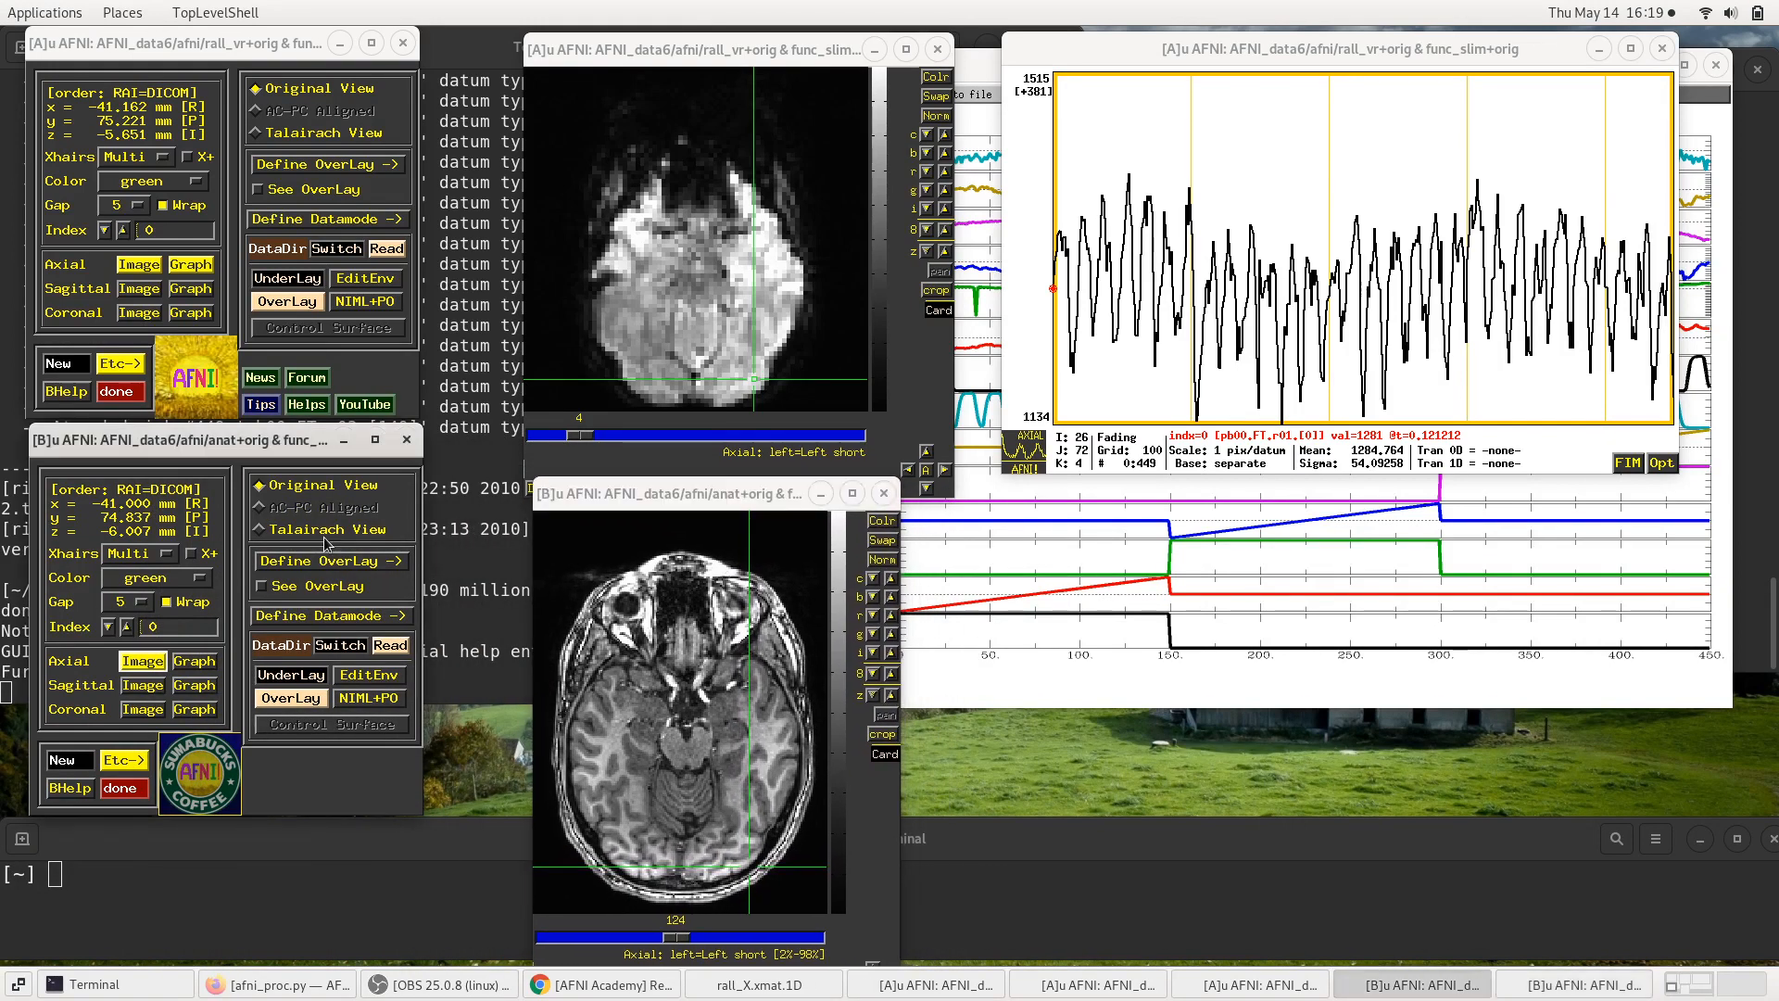
Step: Show controller B's sagittal image and resize both anatomical image windows so they sit side by side
click(132, 695)
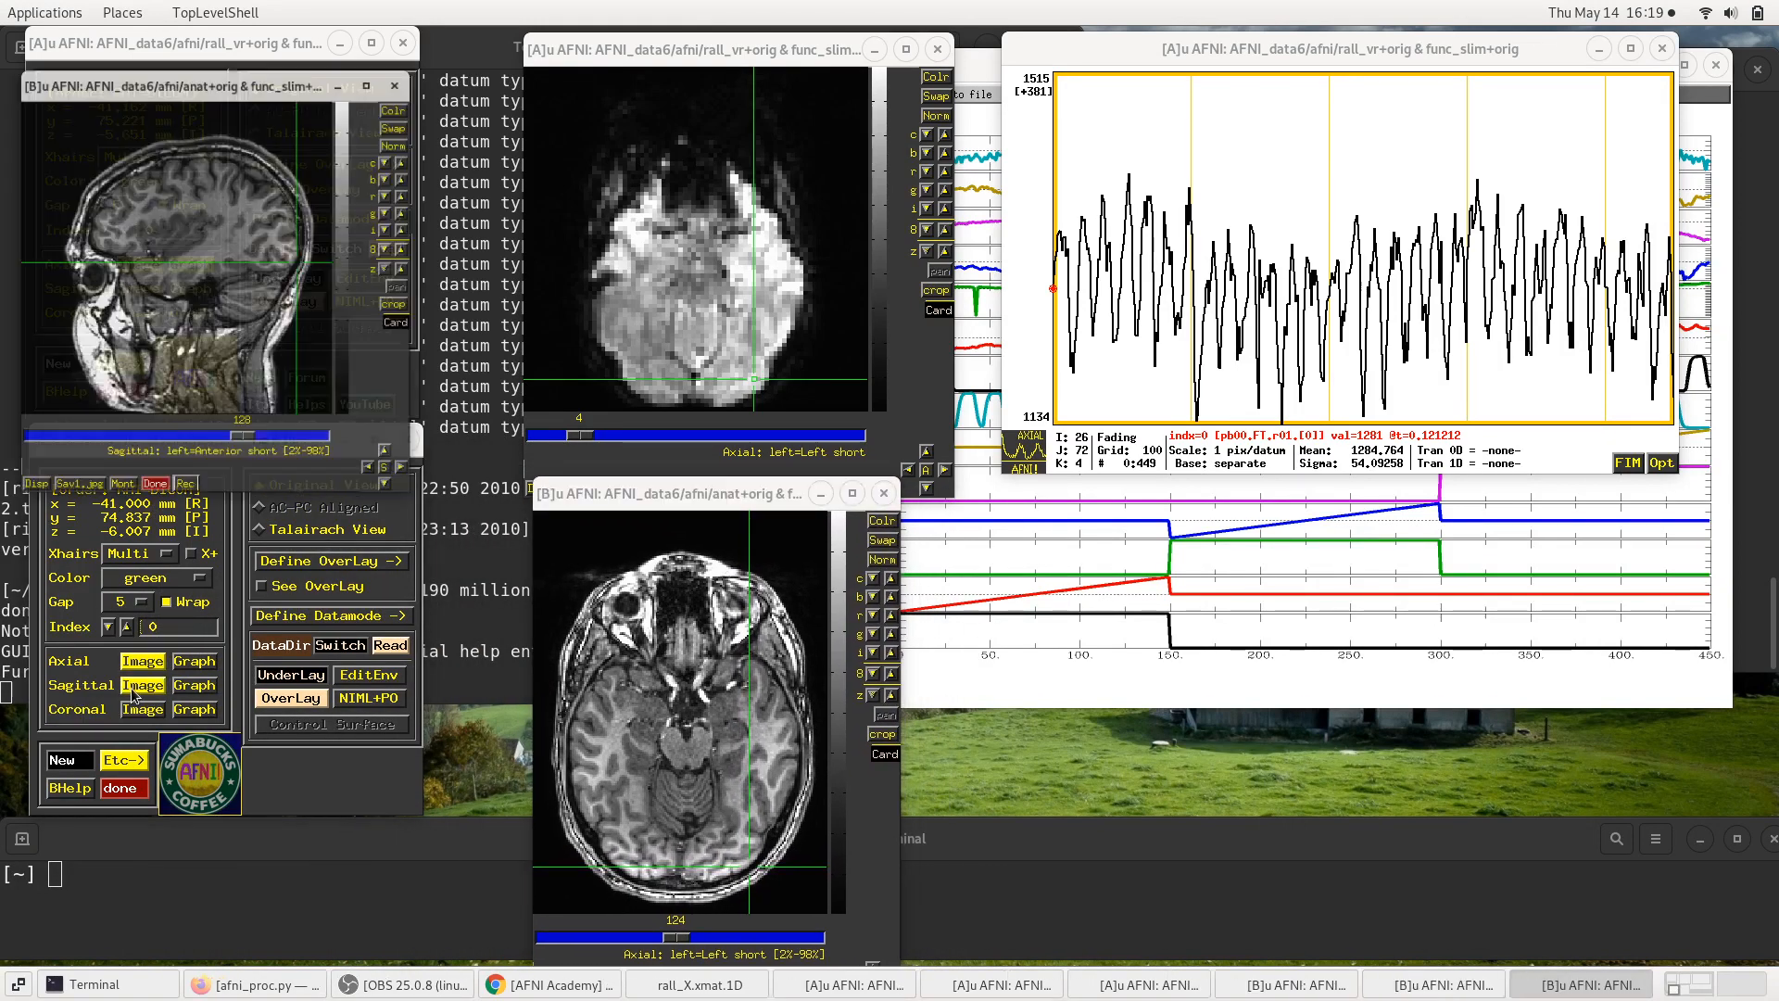
drag(211, 513, 1017, 508)
drag(668, 499, 575, 497)
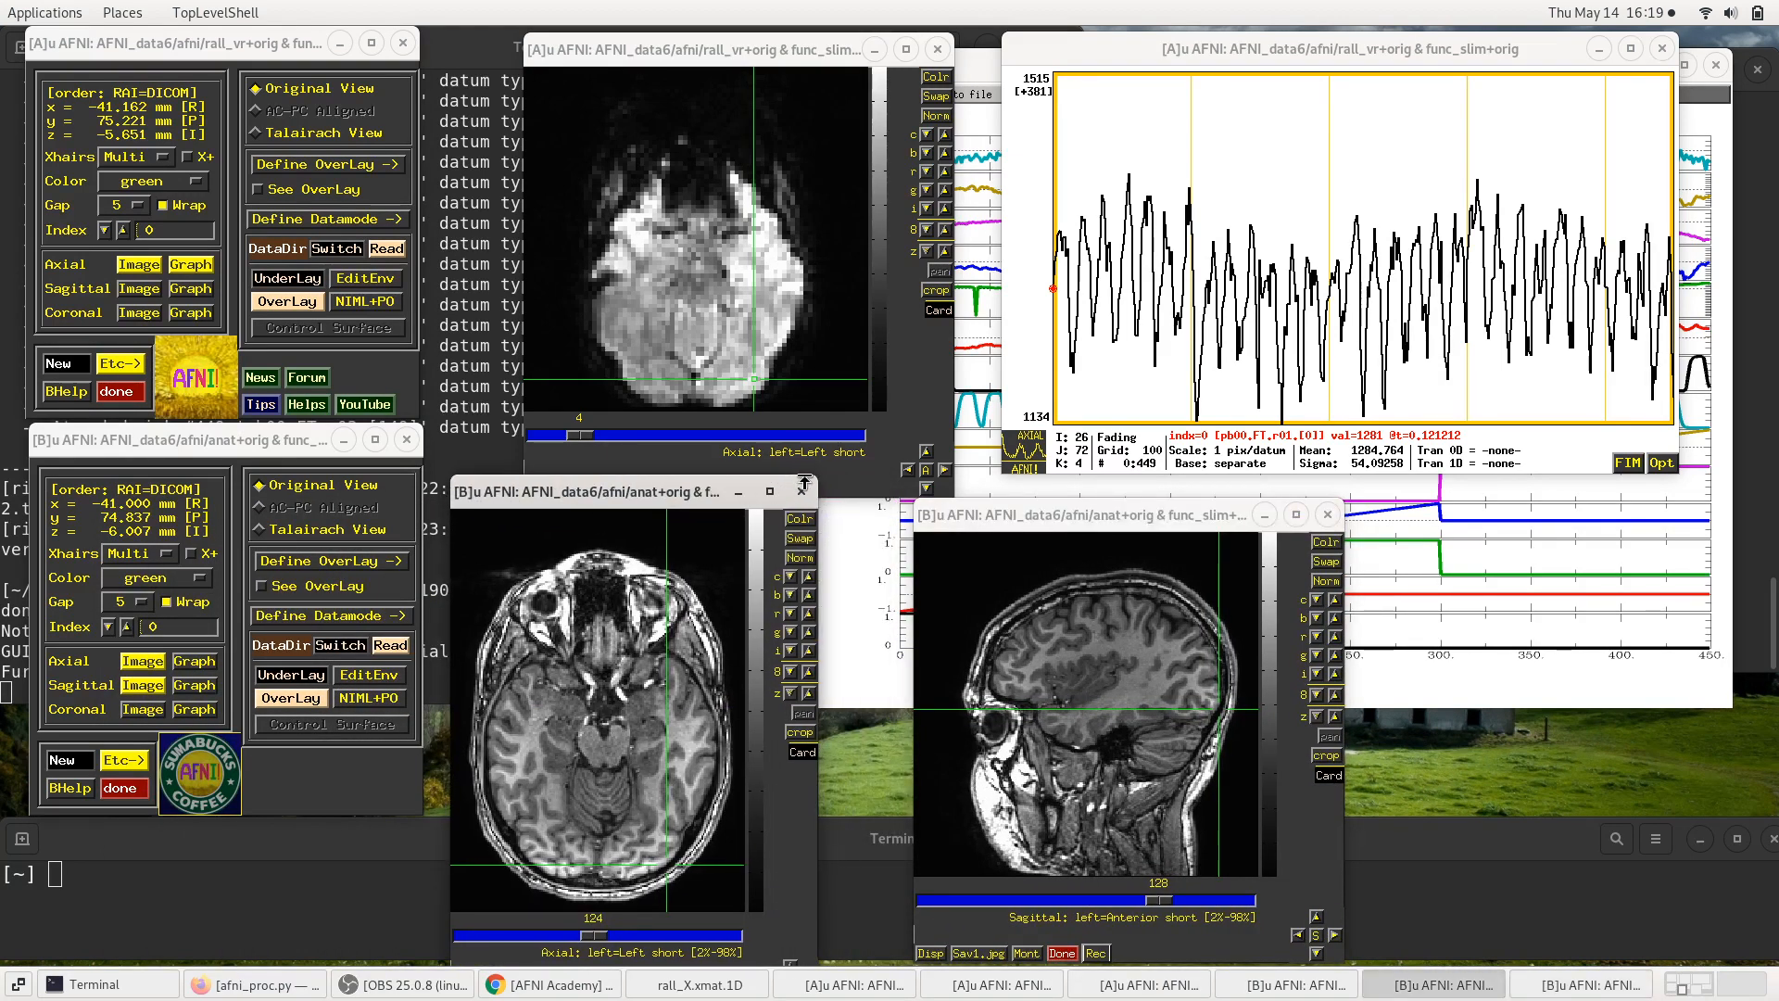
drag(806, 482, 745, 530)
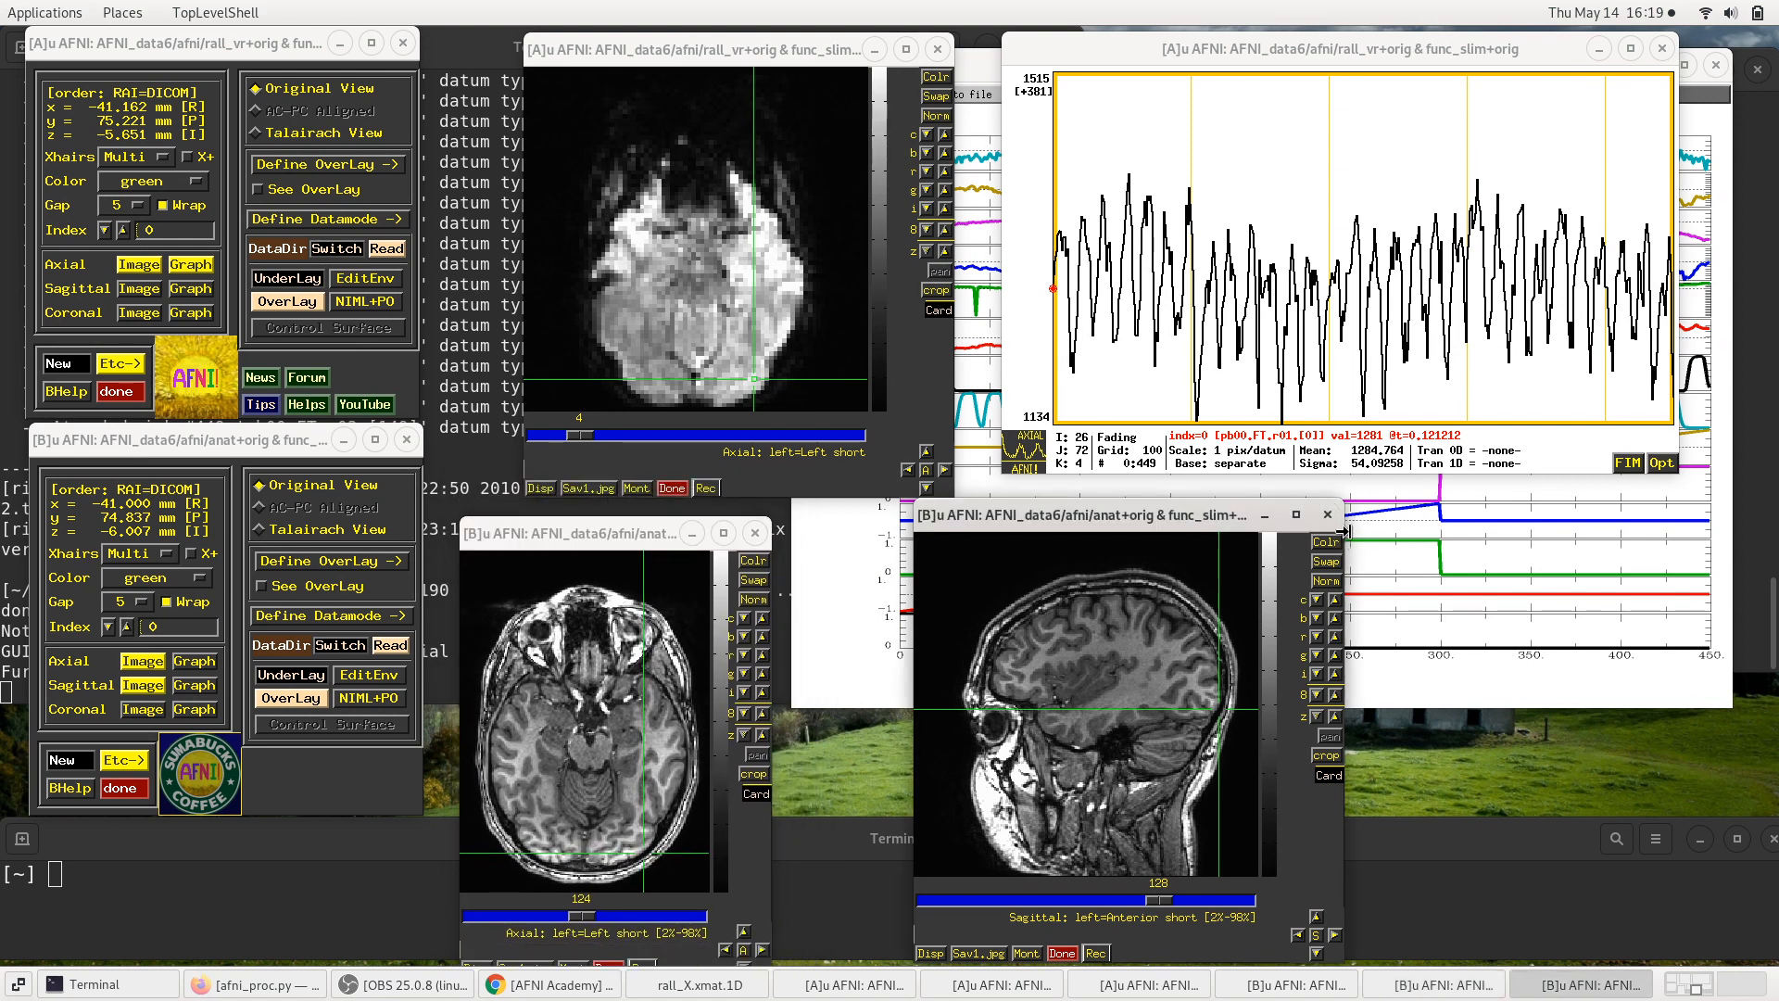
drag(1339, 502, 1277, 575)
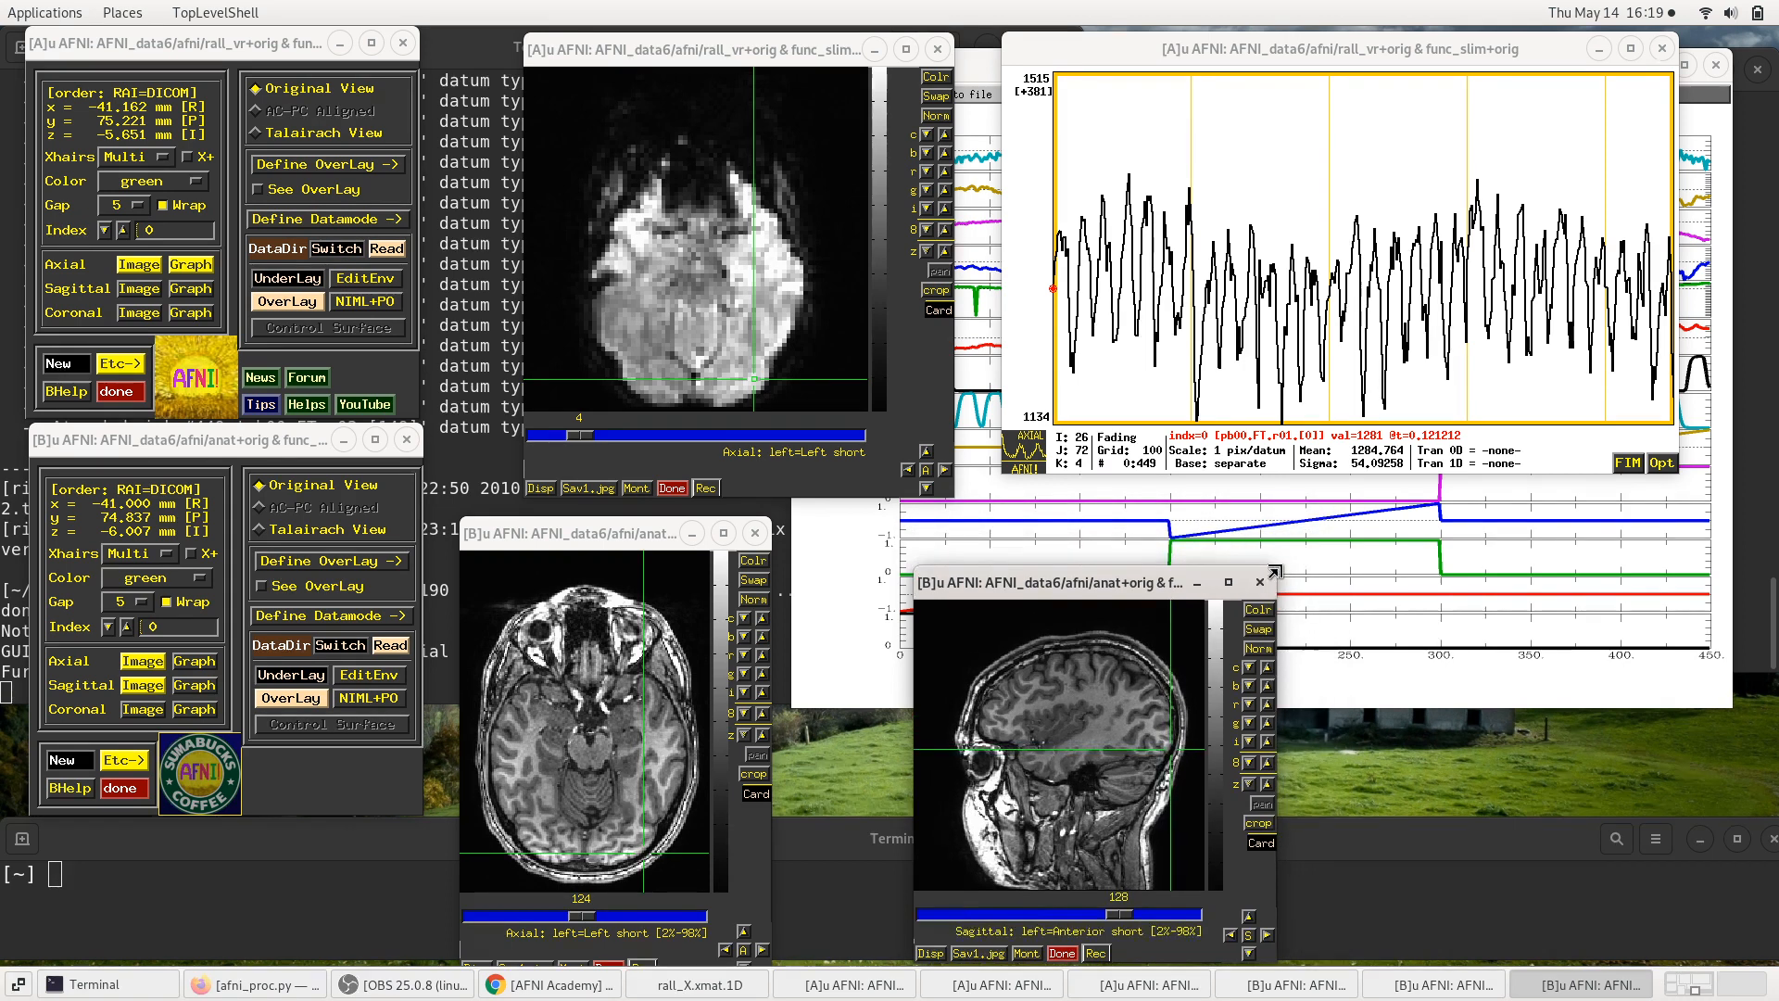
drag(1066, 591, 930, 555)
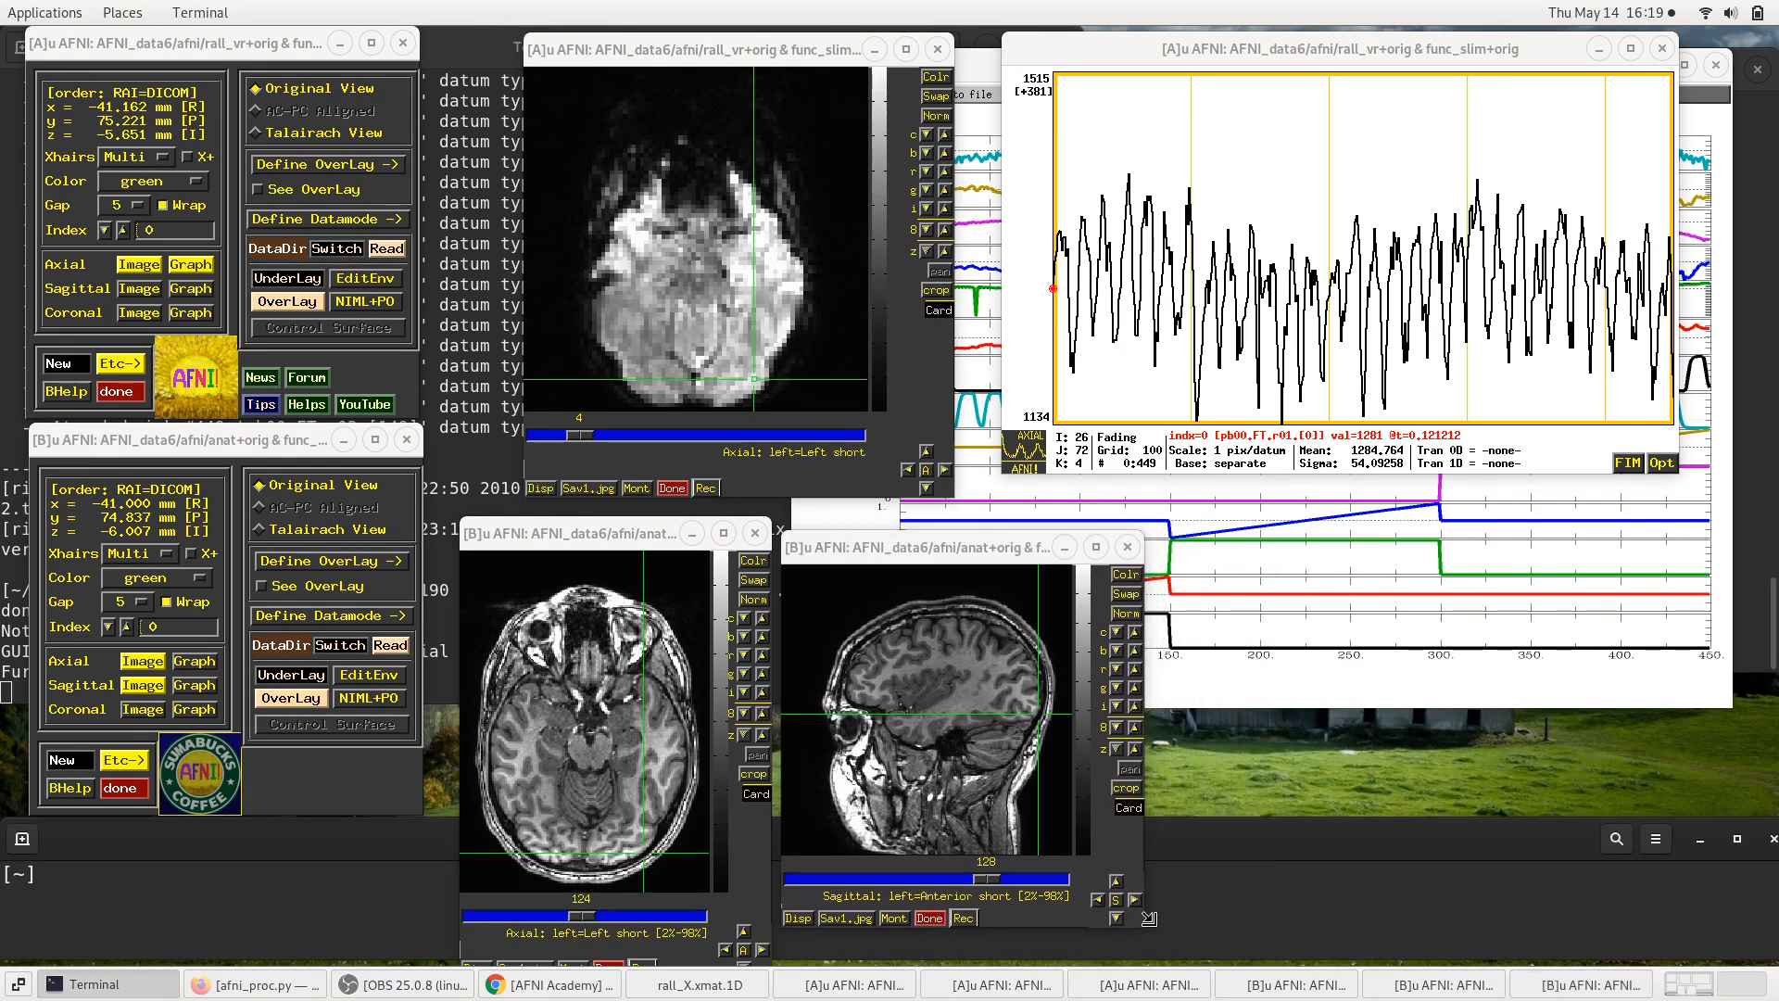
drag(1145, 926, 1165, 946)
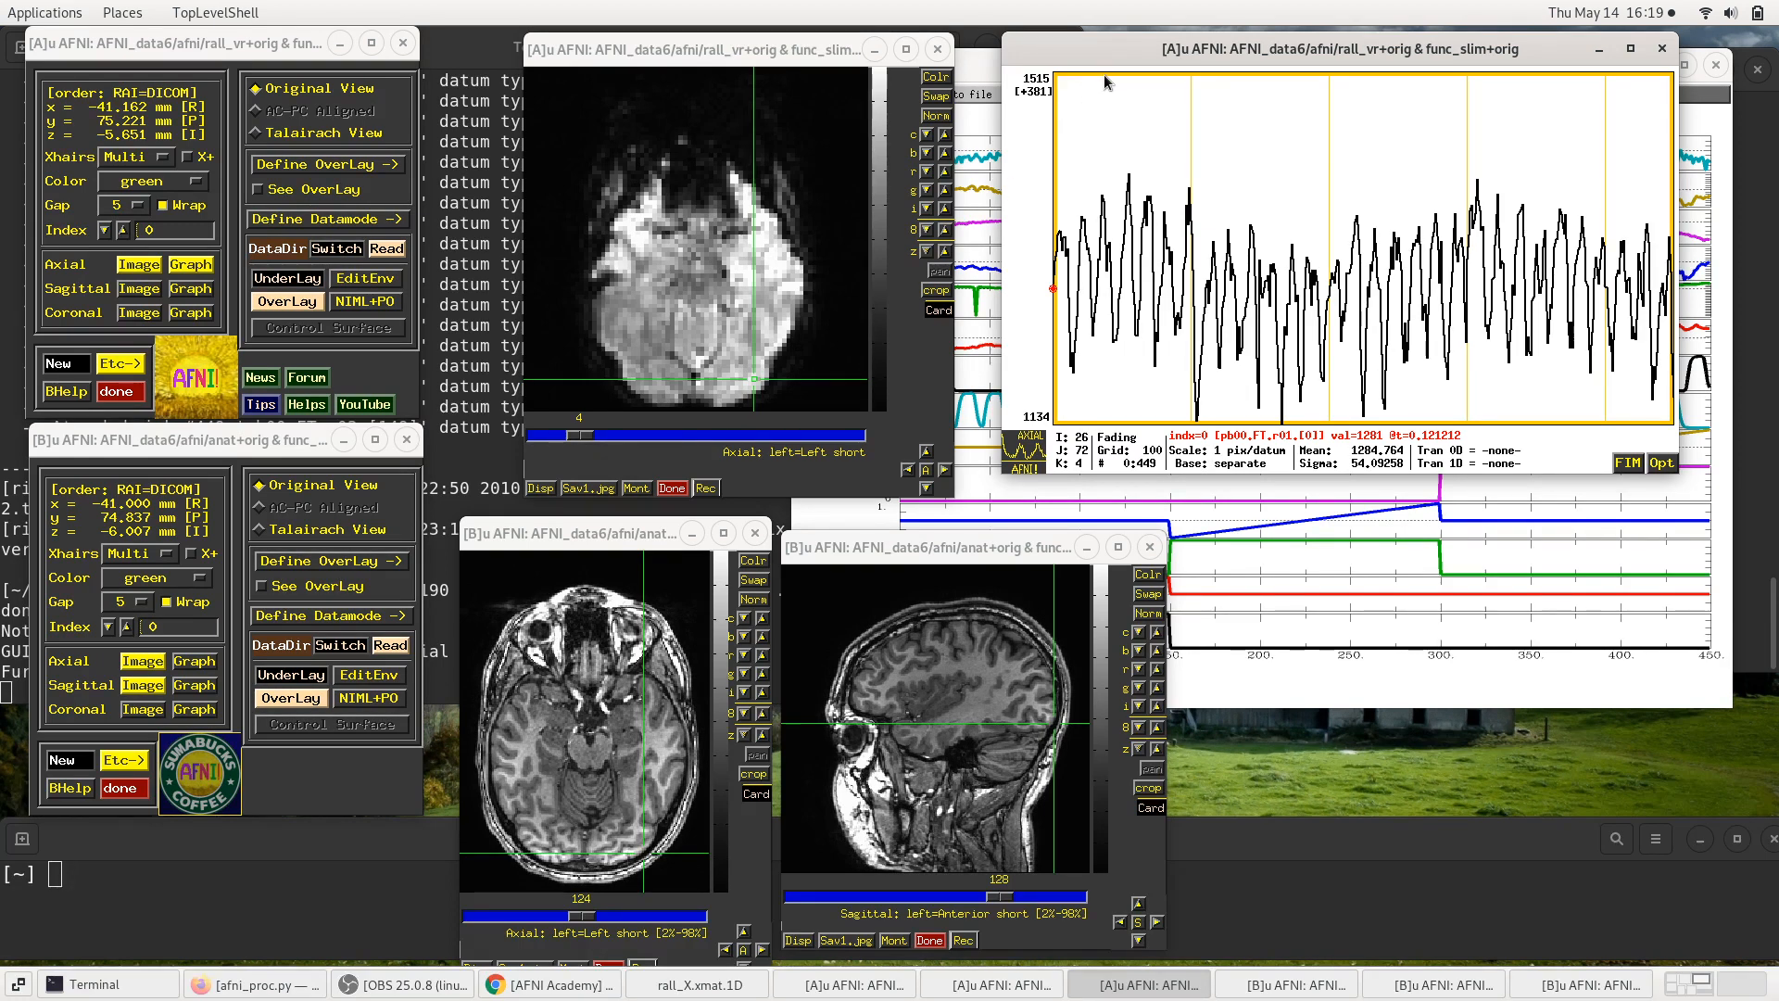
Step: Place the rall_vr time series graph beside the rall_X.xmat.1D plot and compare the data with the regressors
drag(1123, 54, 284, 154)
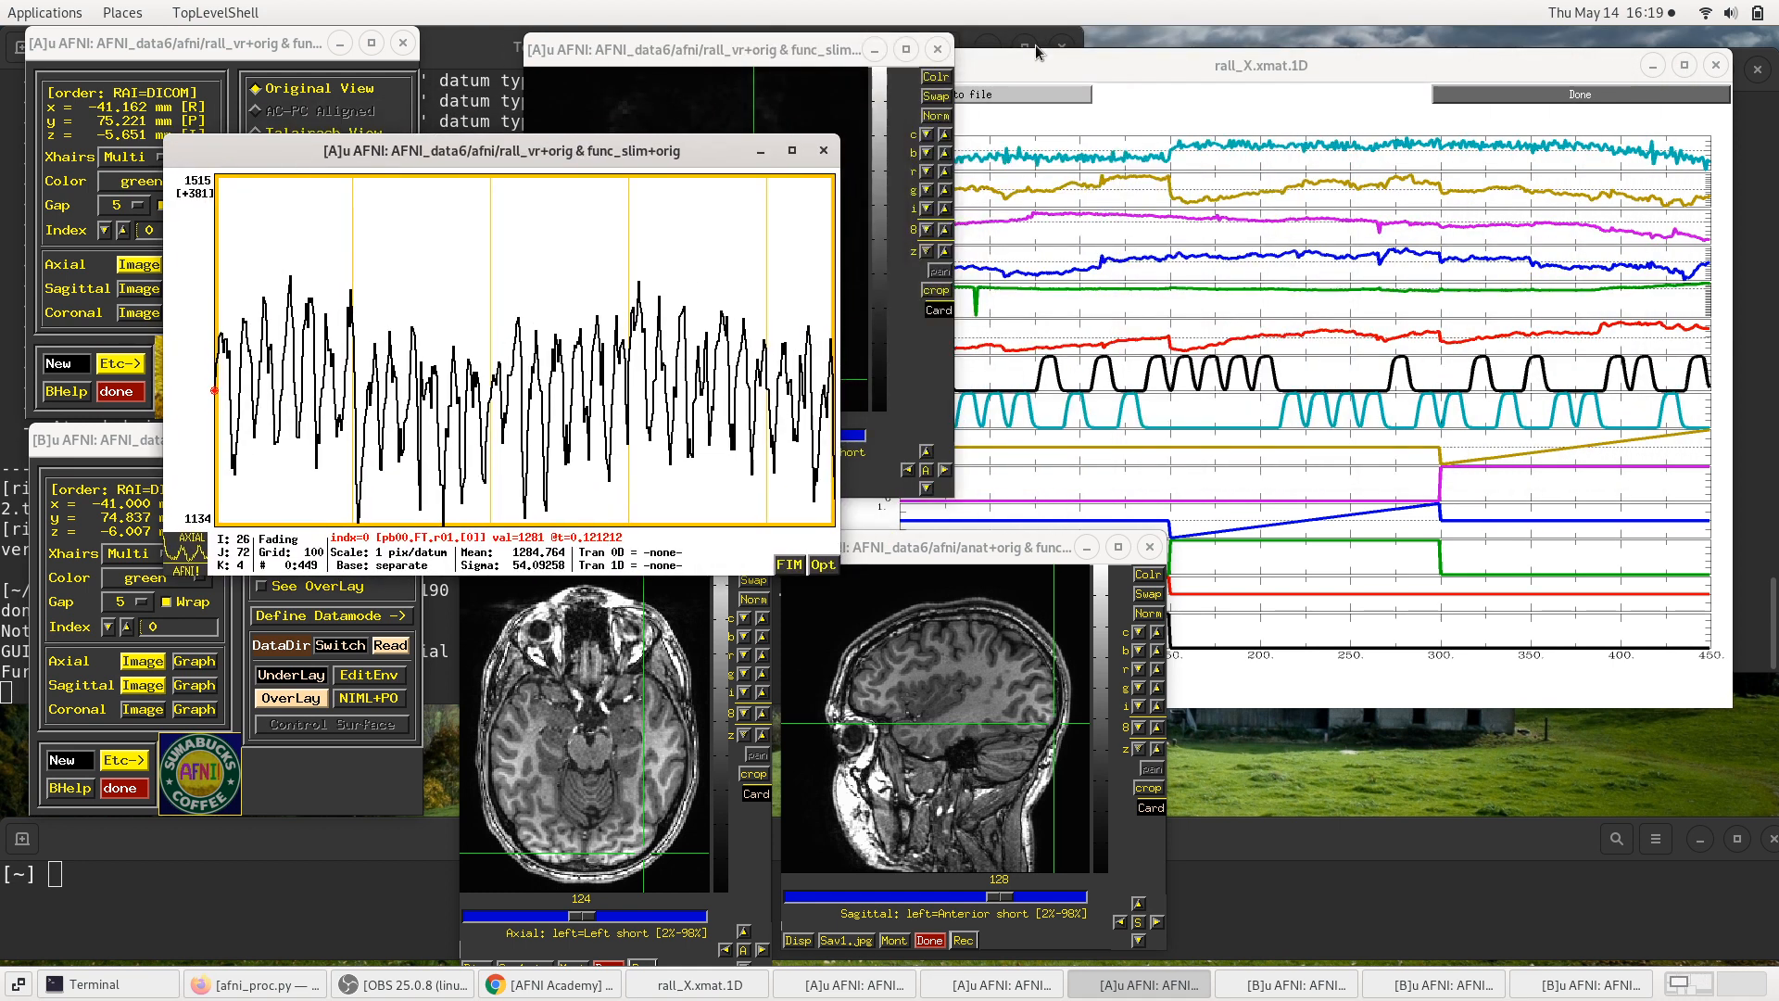
click(1149, 63)
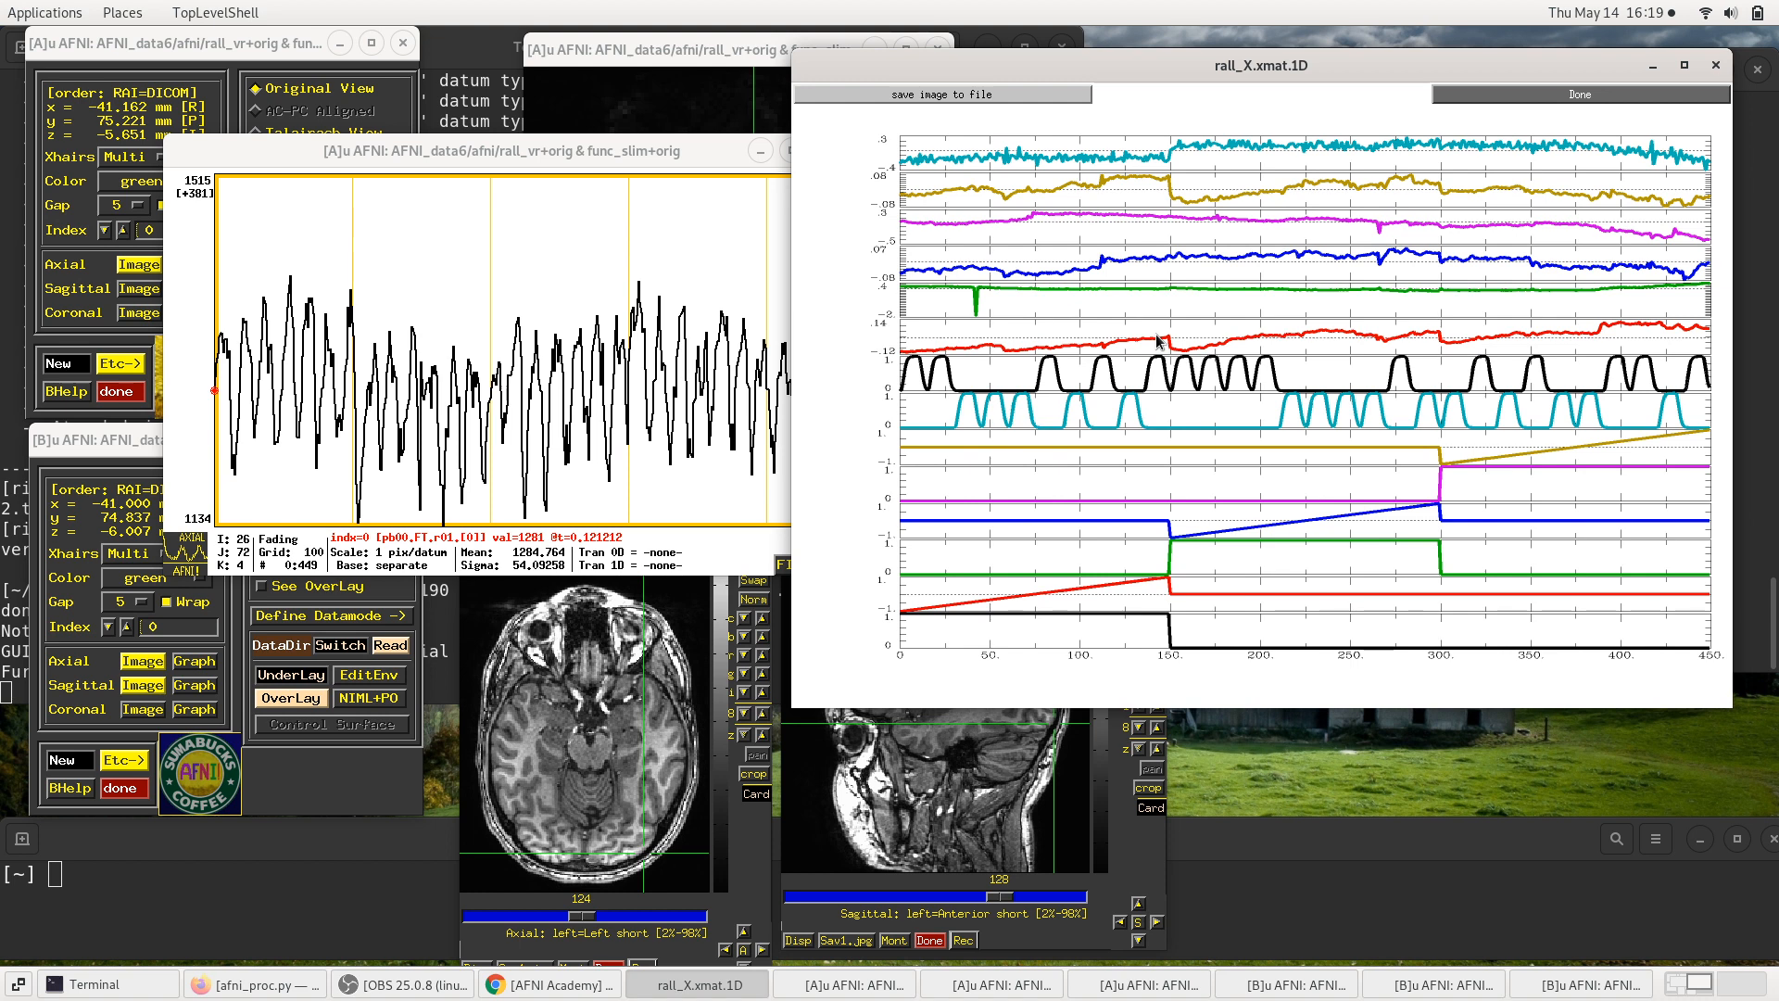
click(637, 371)
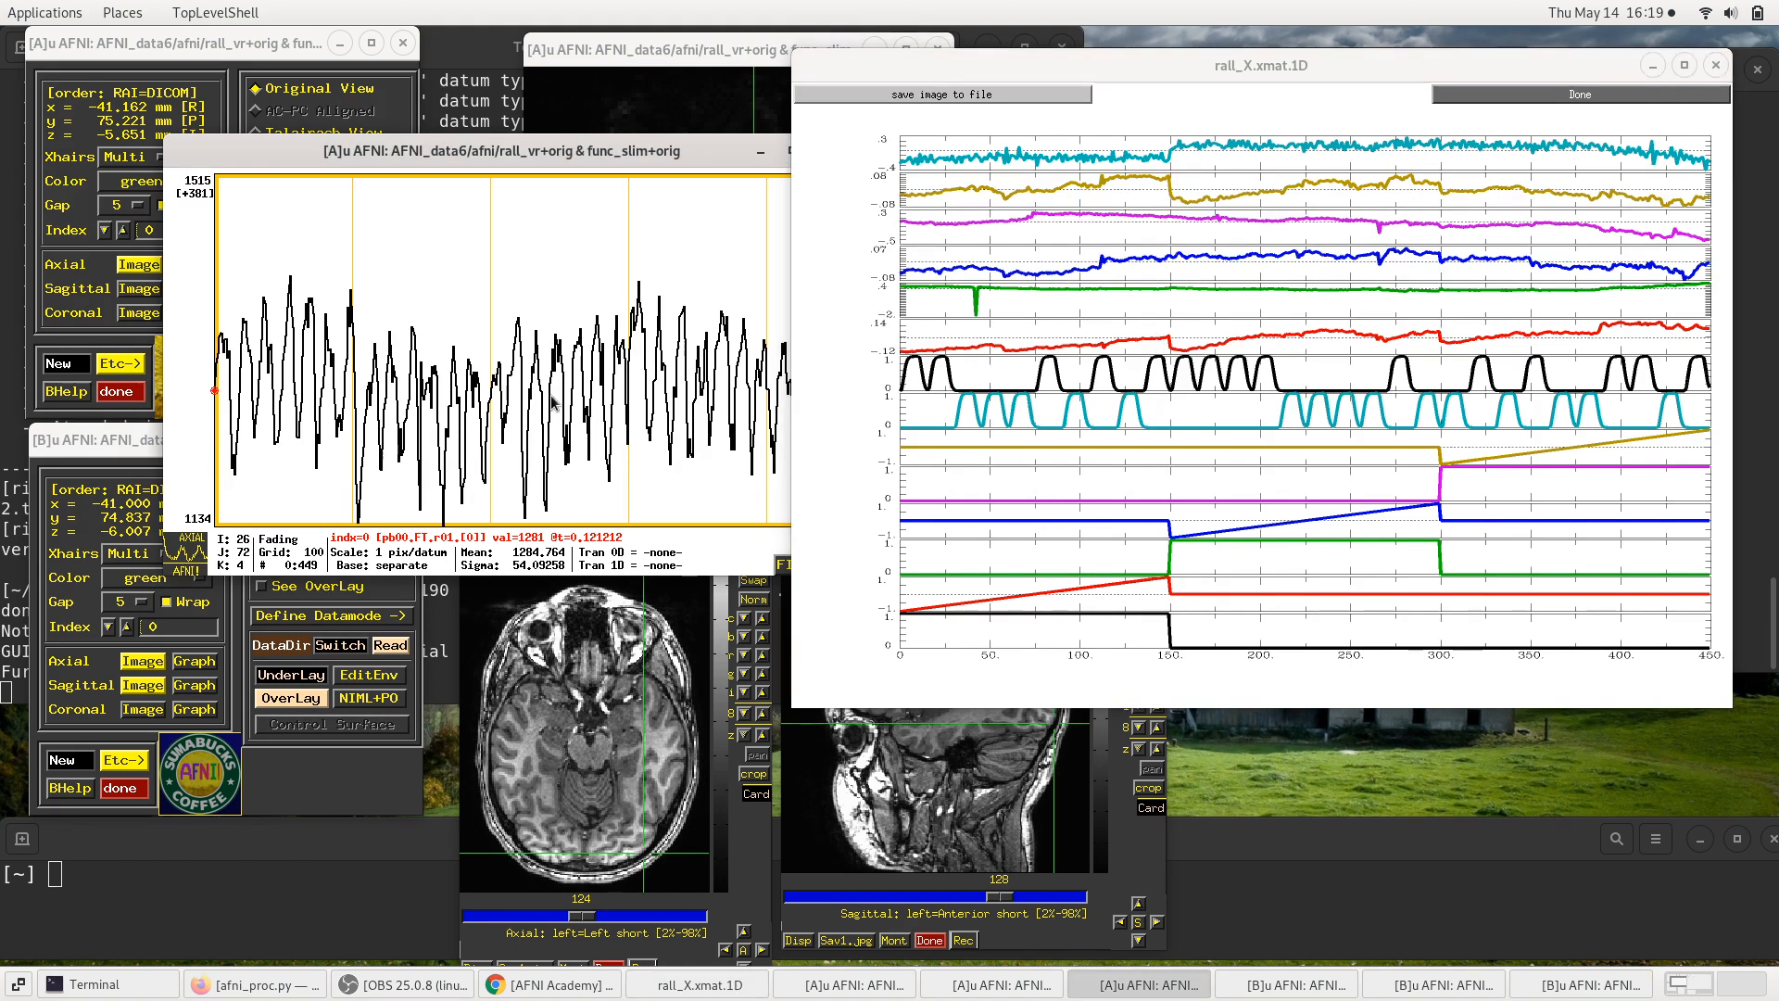
click(823, 473)
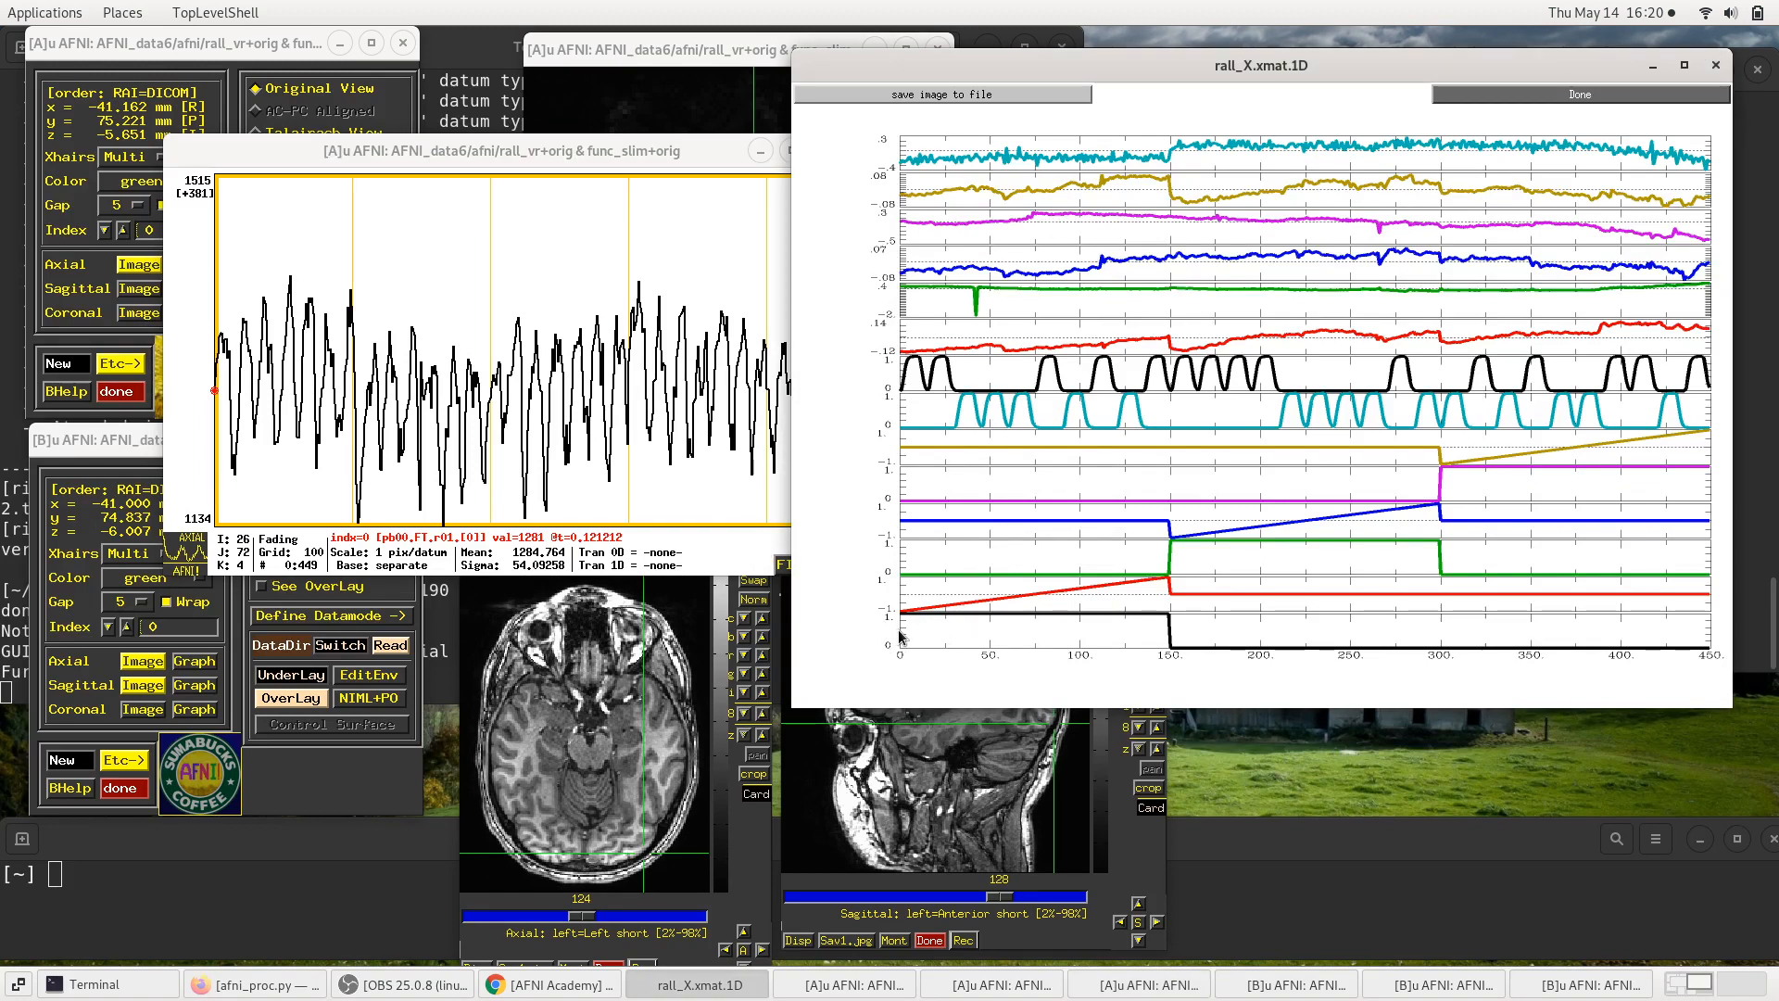
right_click(547, 262)
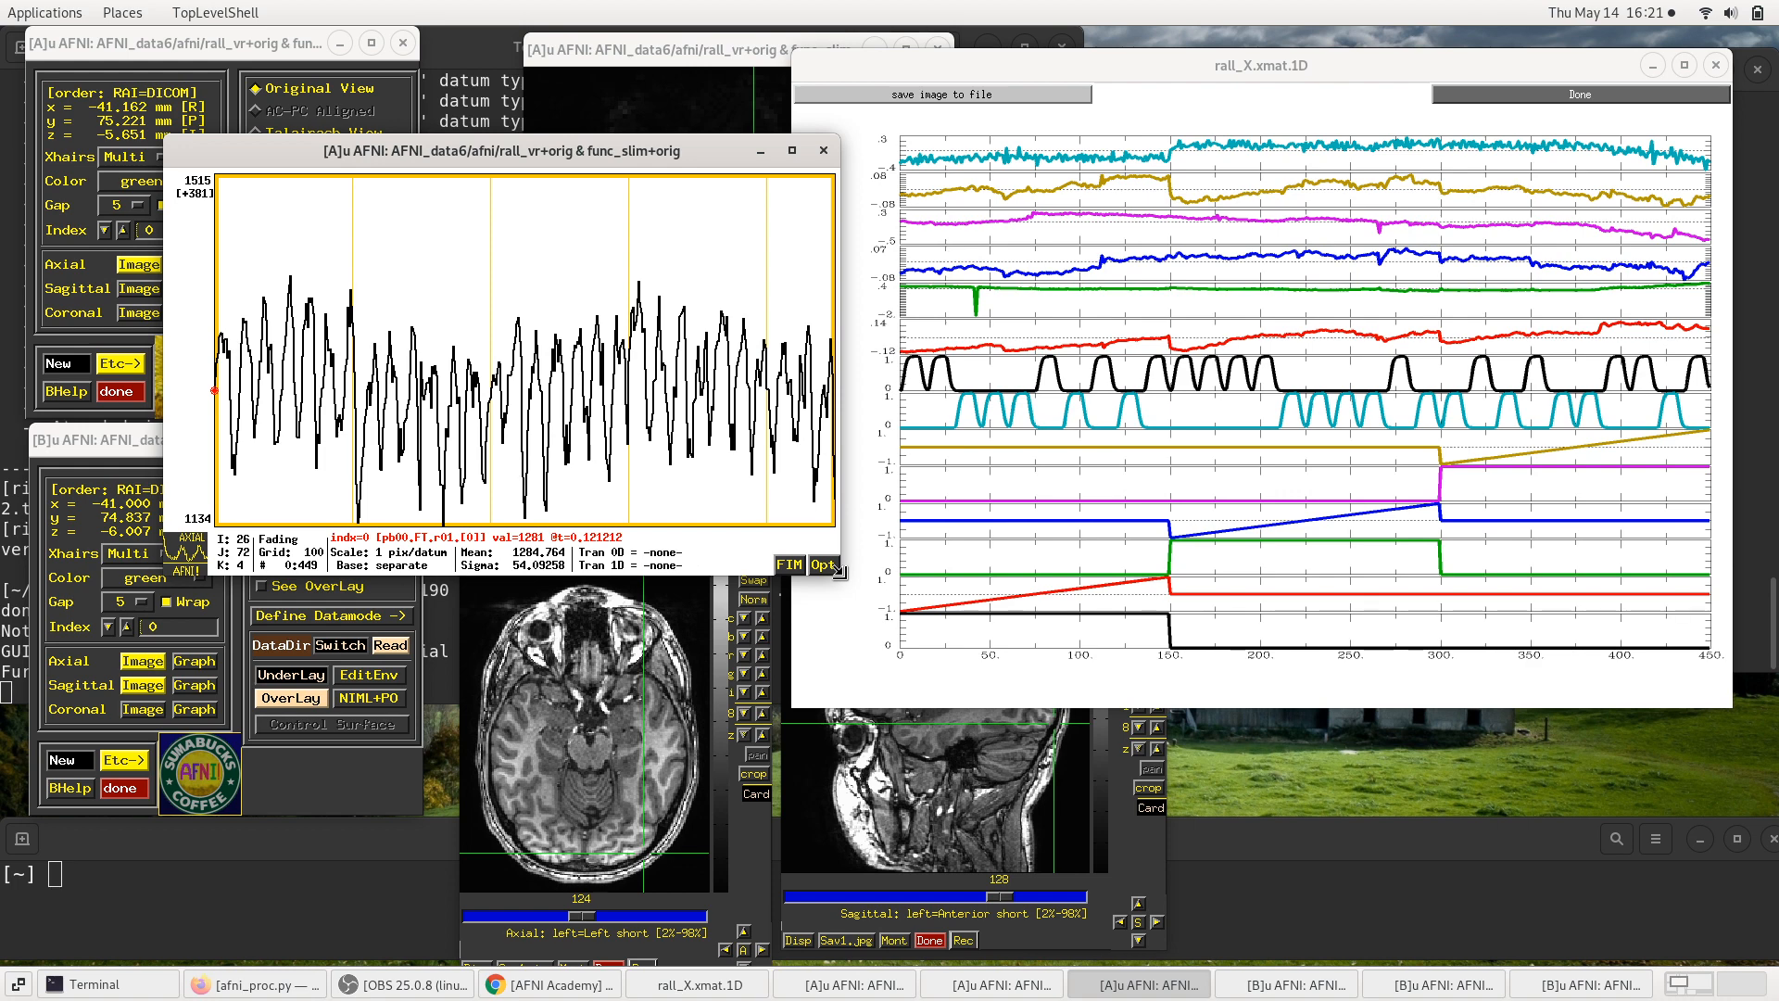
Step: Widen the rall_vr time series graph window and move it higher on the desktop
drag(841, 578, 1281, 613)
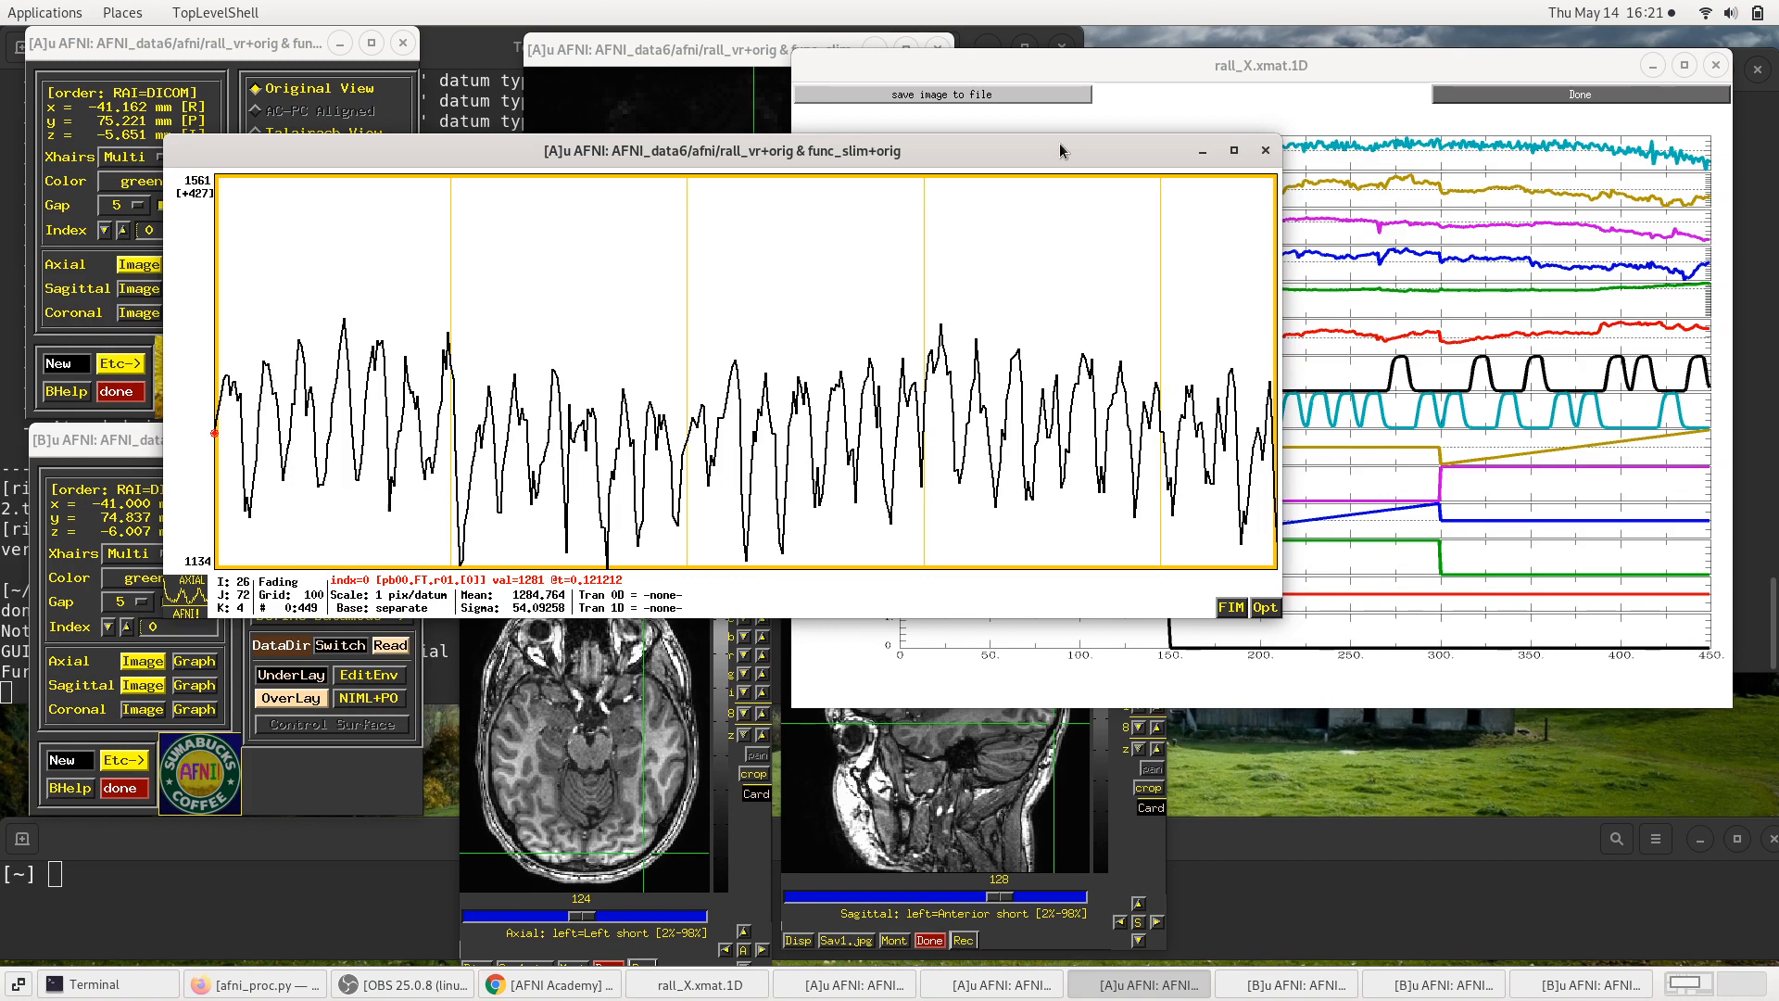
drag(1051, 150, 1057, 81)
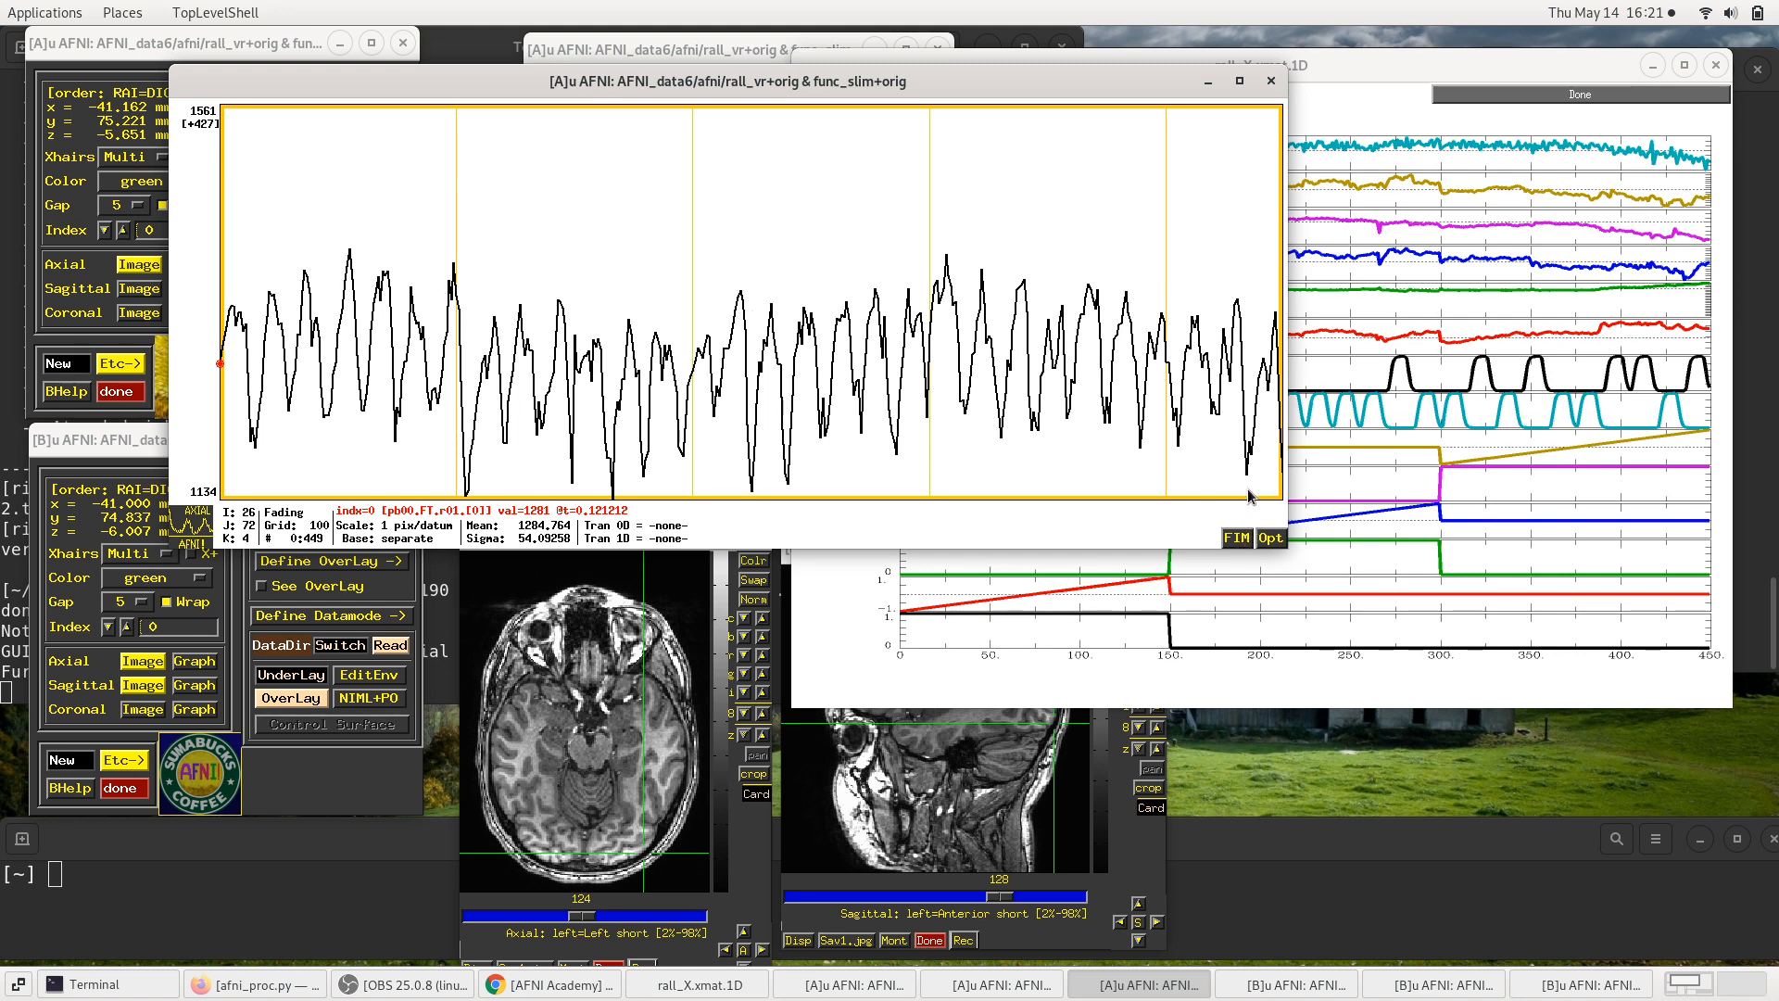
click(1272, 538)
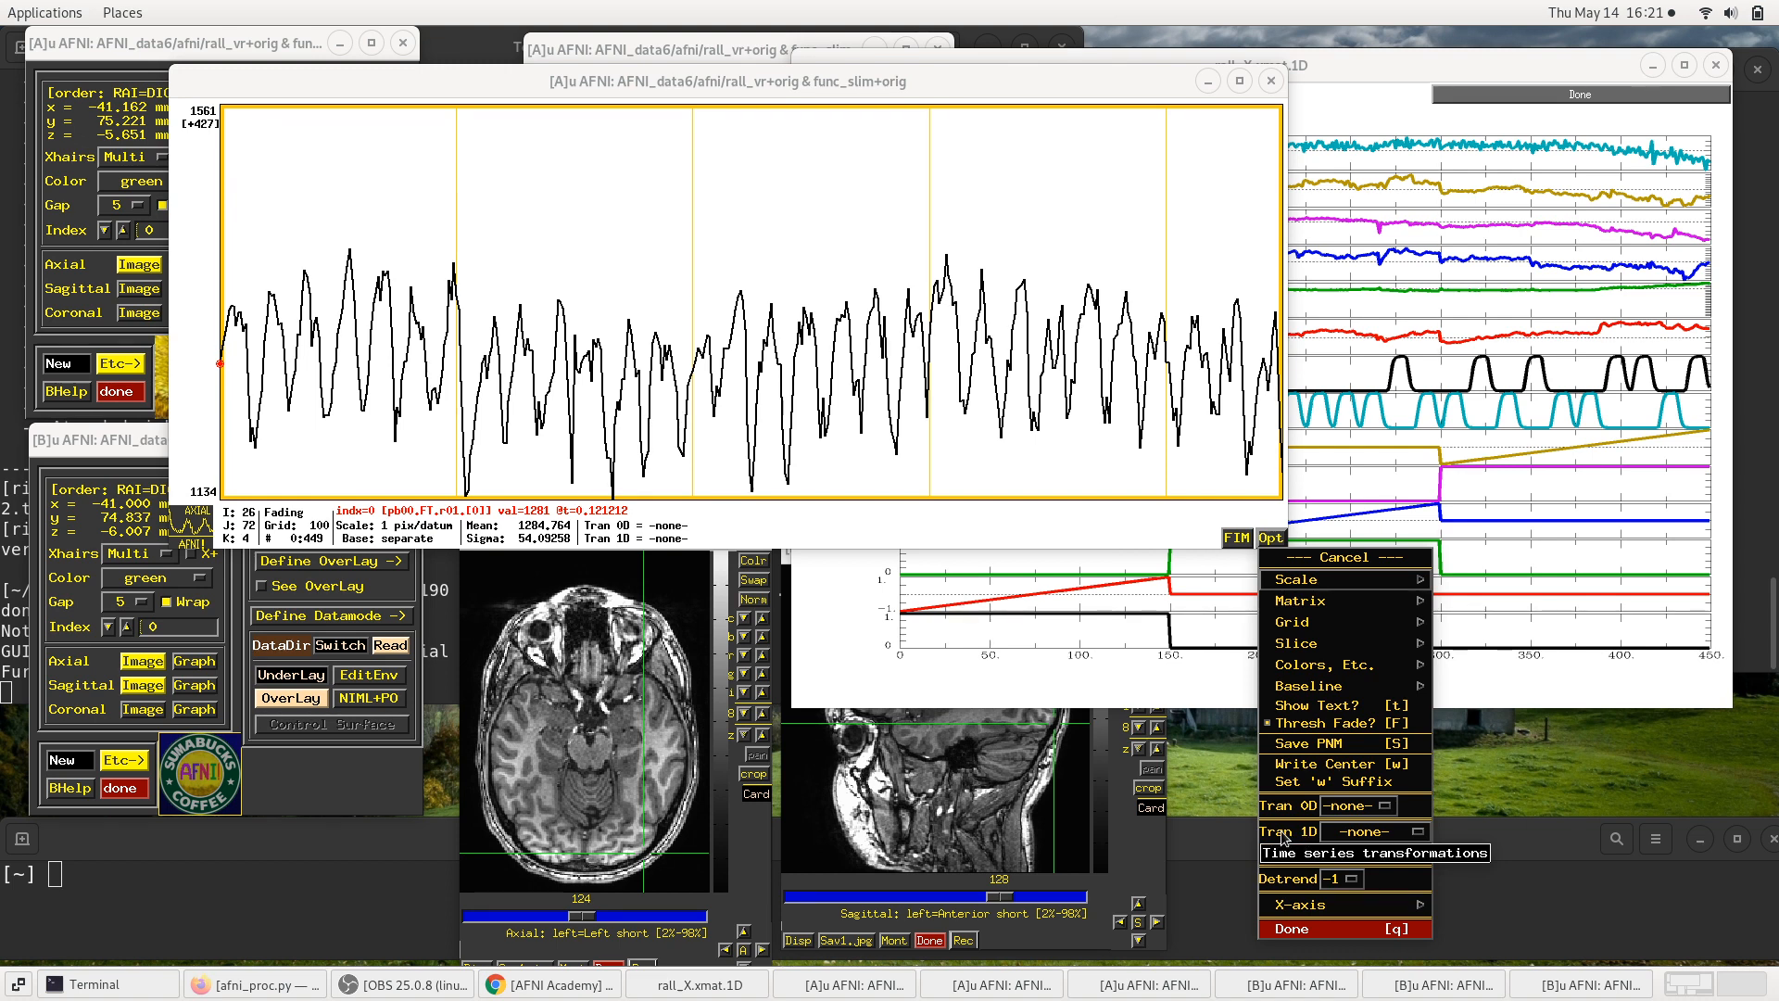
click(1405, 838)
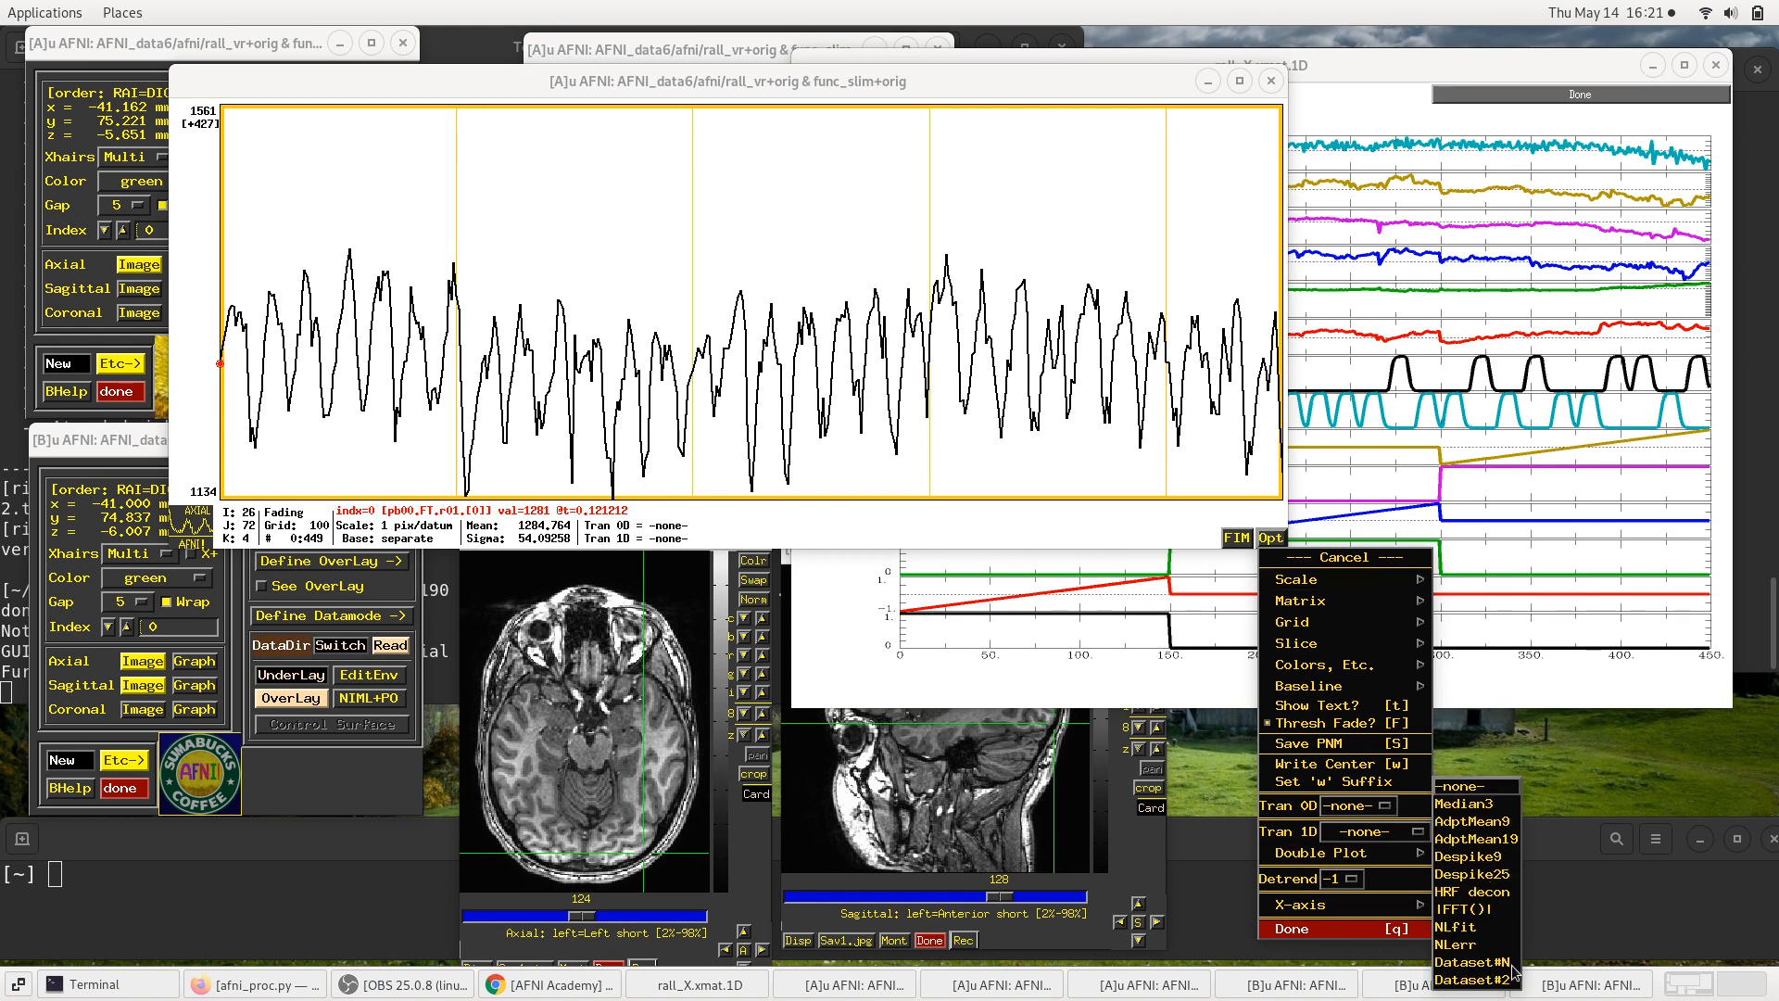
click(987, 86)
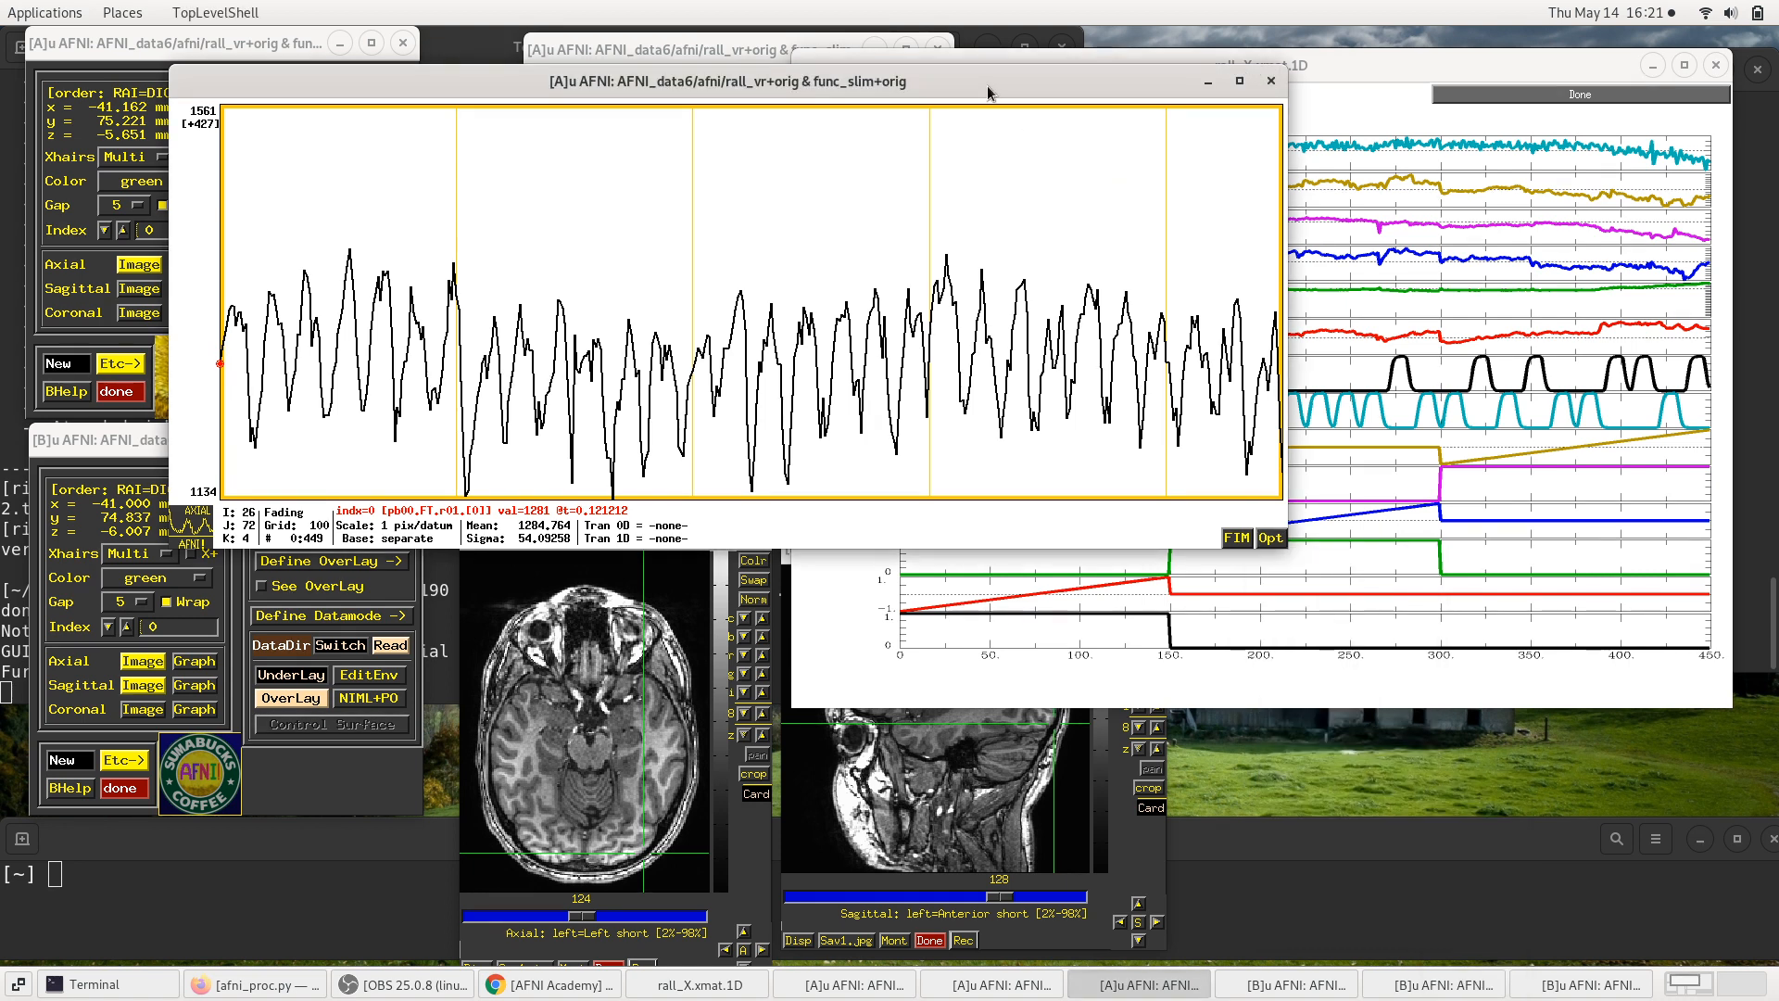
Step: Reduce the height of the time series graph window and set its 1D transformation to Dataset#N
drag(984, 86, 916, 50)
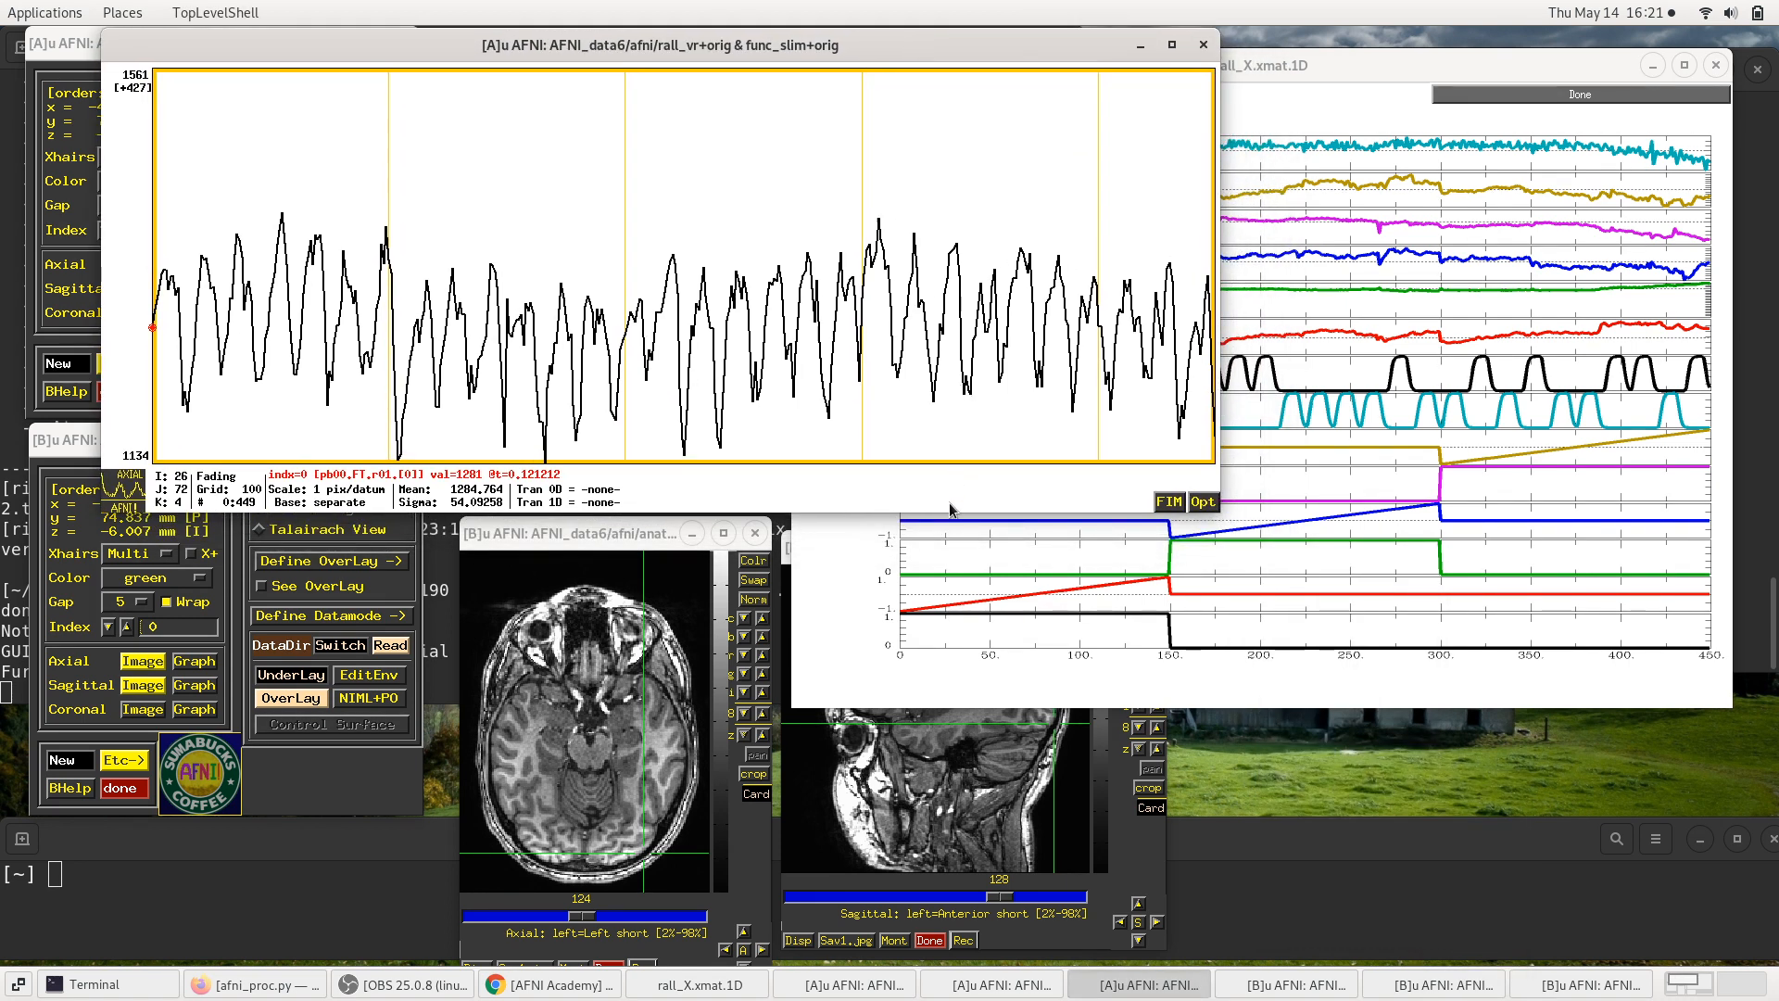
drag(949, 508, 955, 311)
click(1191, 350)
click(1202, 303)
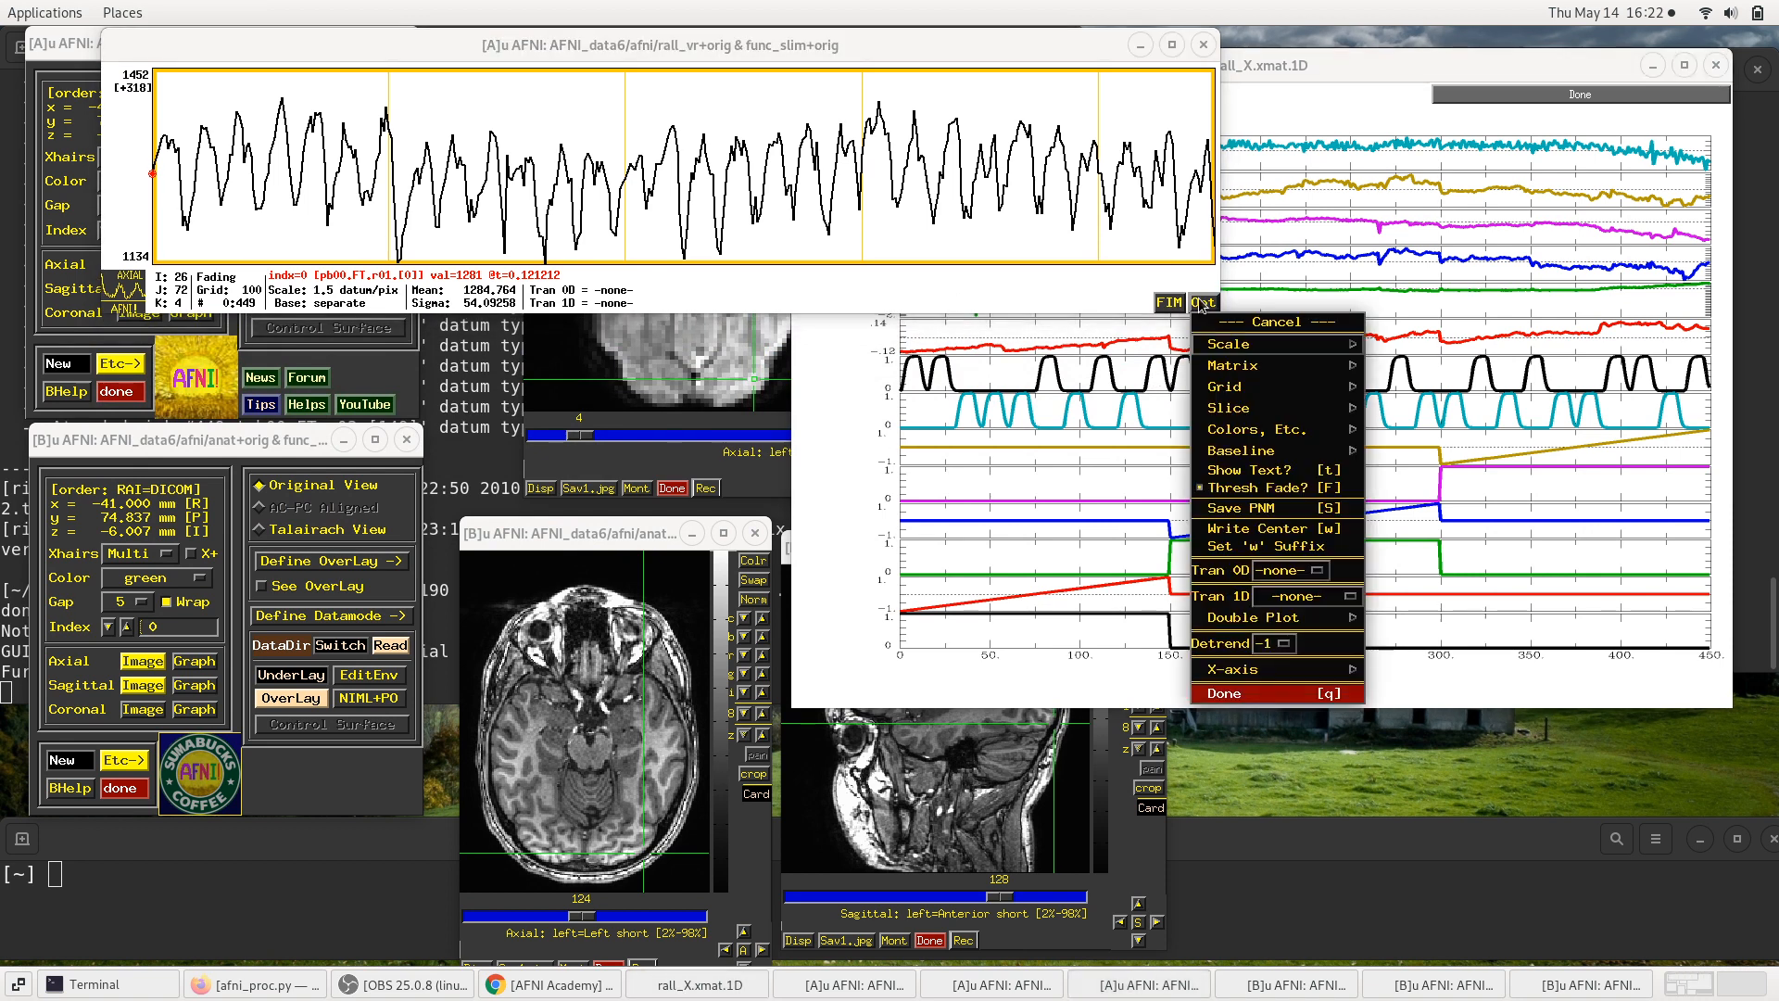
click(1284, 599)
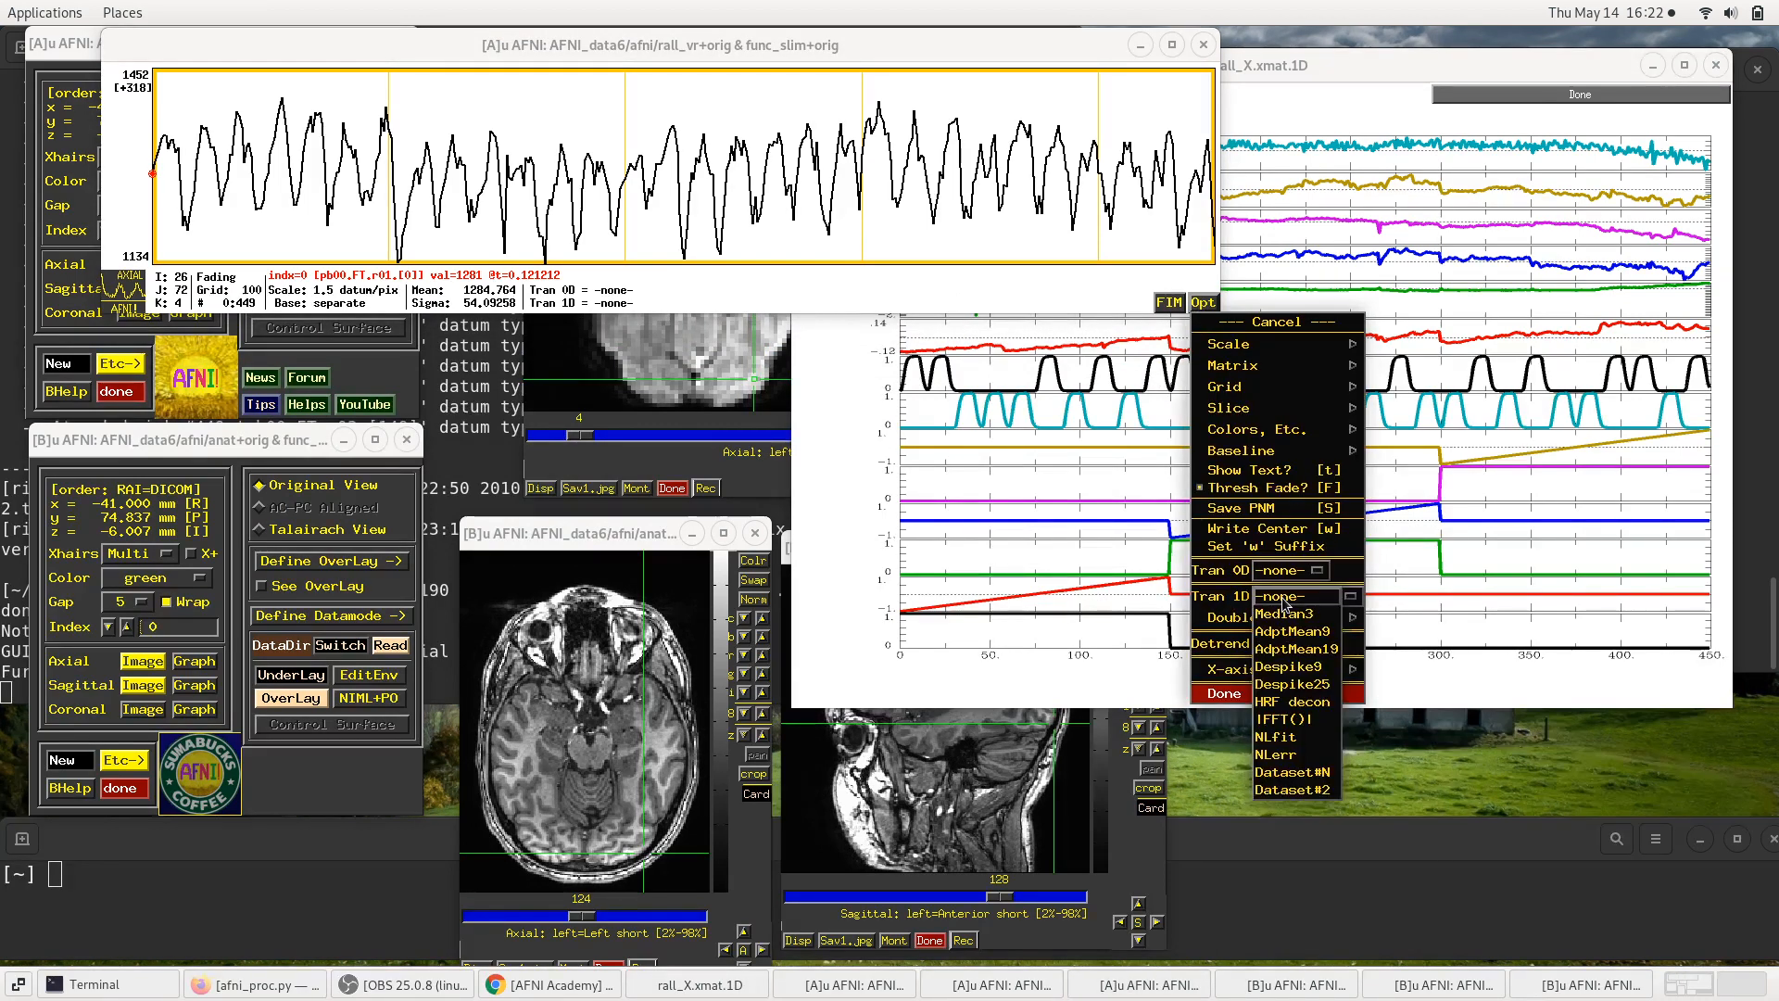
click(1287, 776)
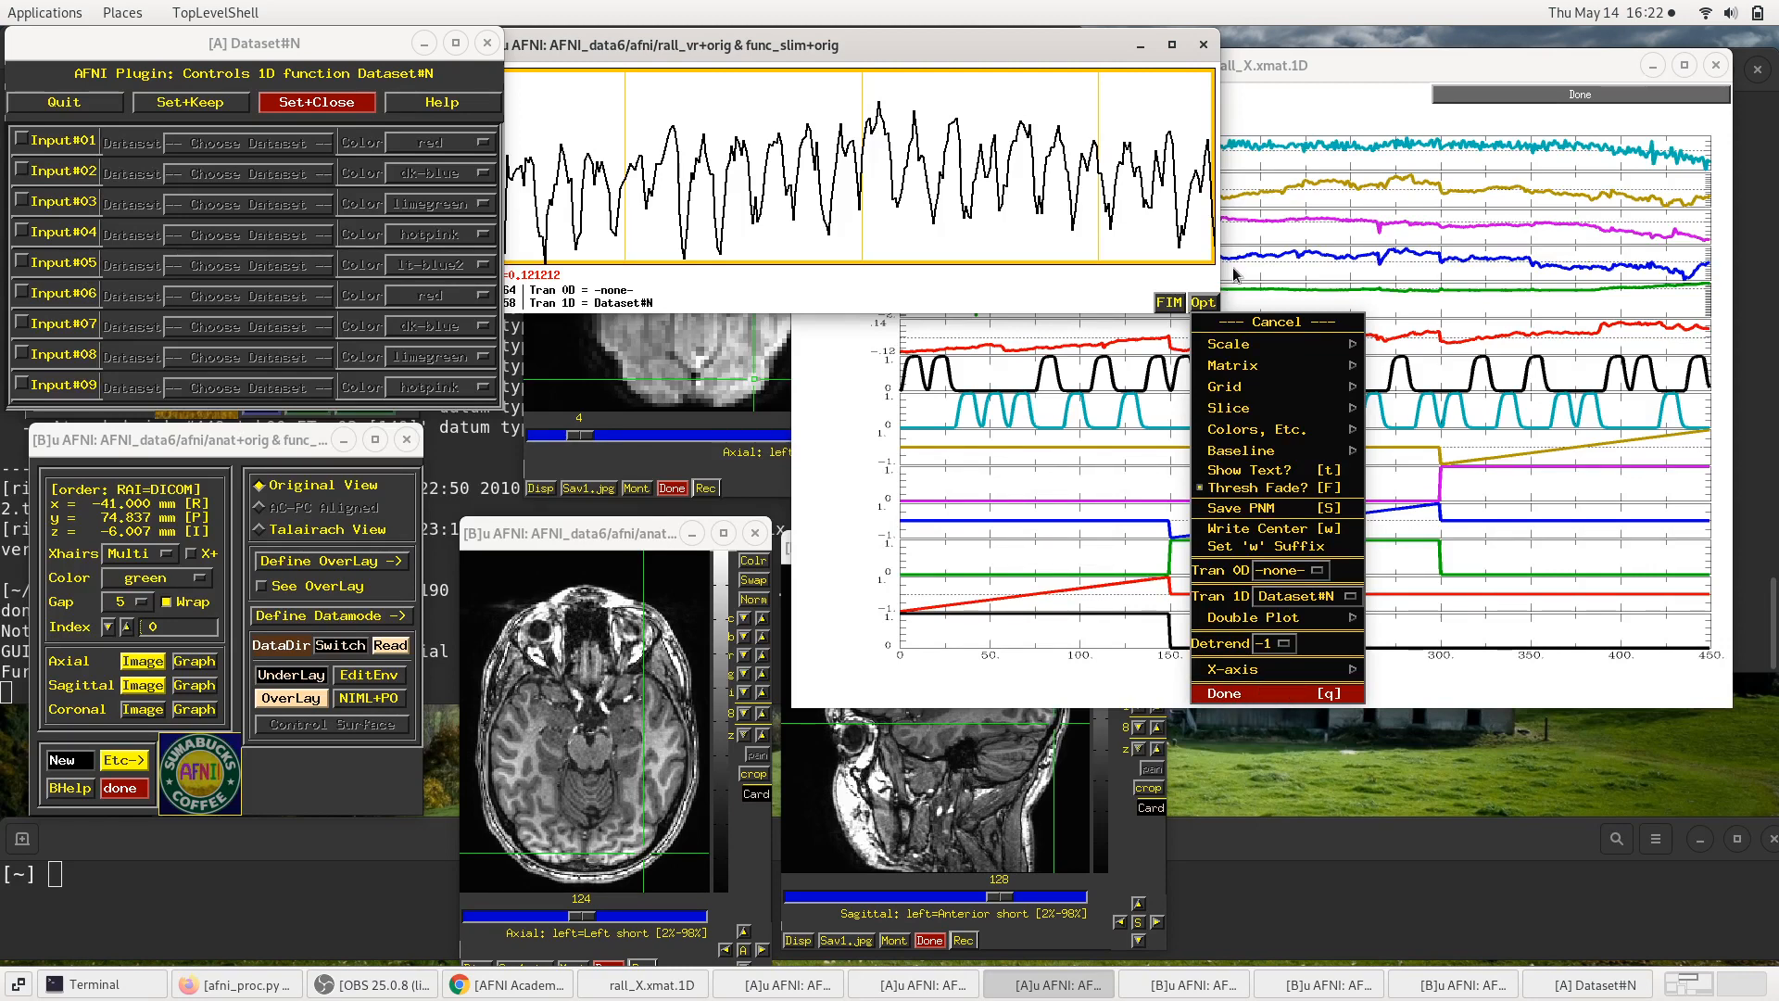
Step: Close the graph options, then shift the graph window away from the Dataset#N plugin and enlarge it
click(1204, 306)
drag(786, 52, 1012, 55)
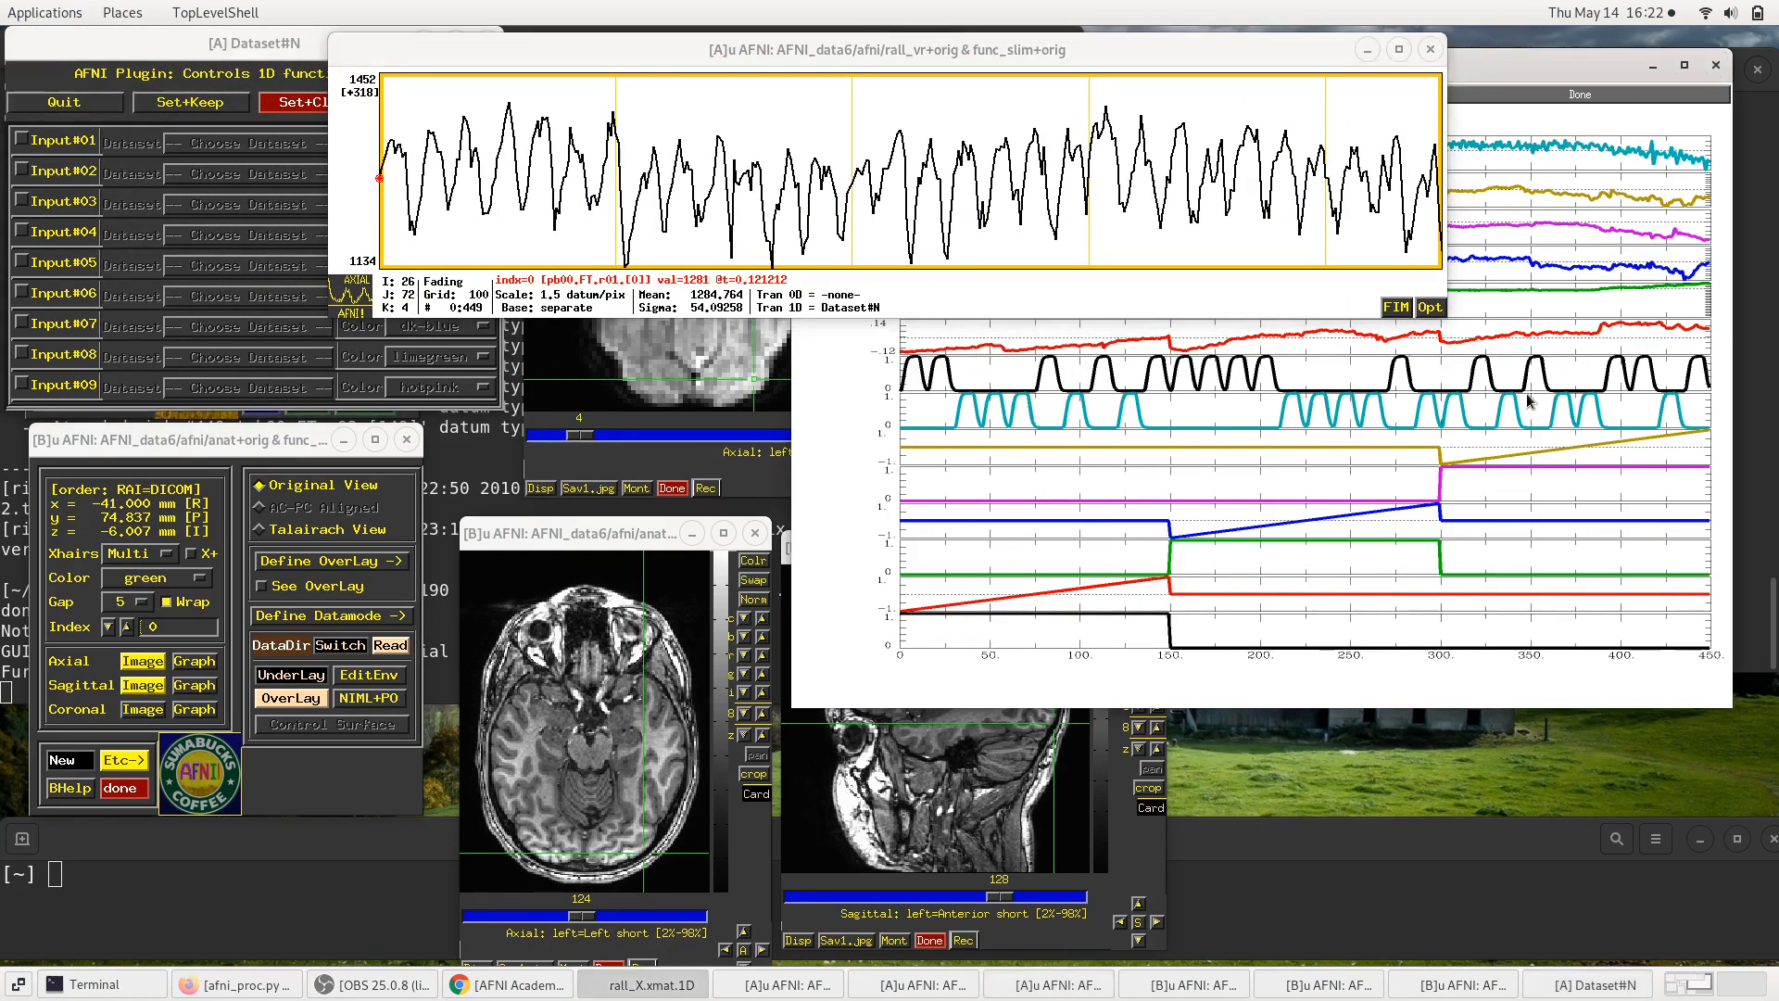
drag(1445, 308, 1677, 549)
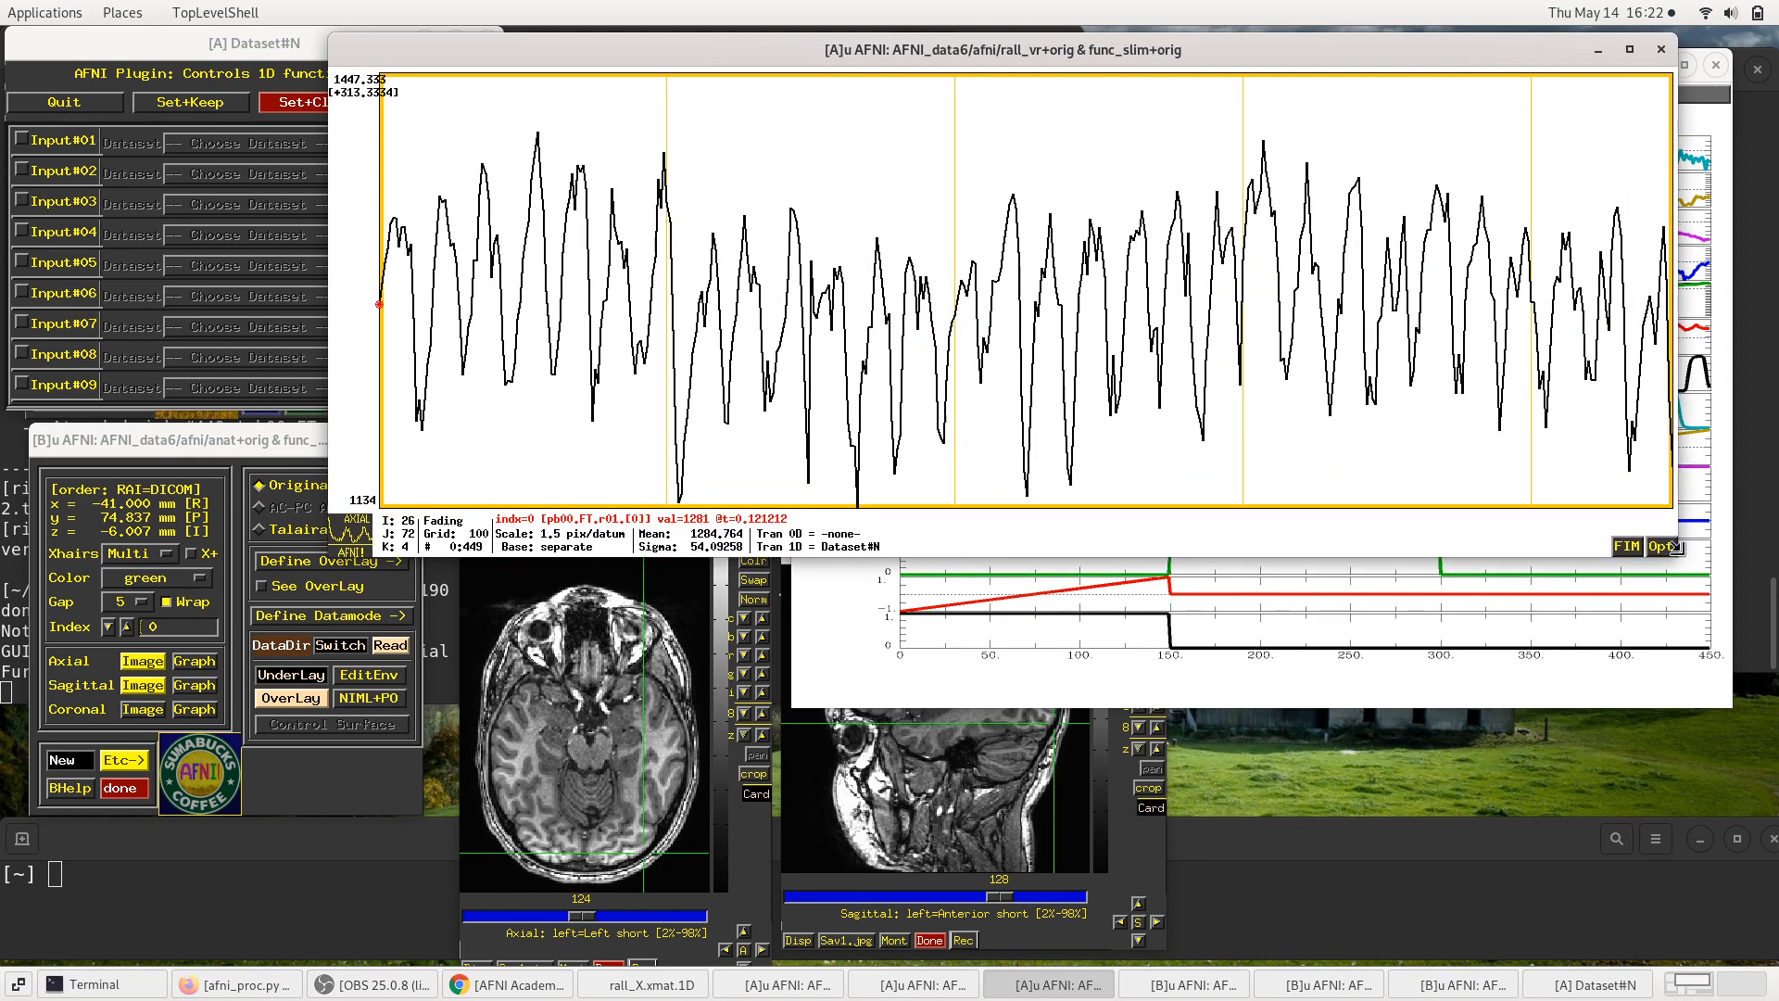
Step: Enable Input#01 in the Dataset#N plugin and assign the rall_fitts+orig dataset to it
click(212, 42)
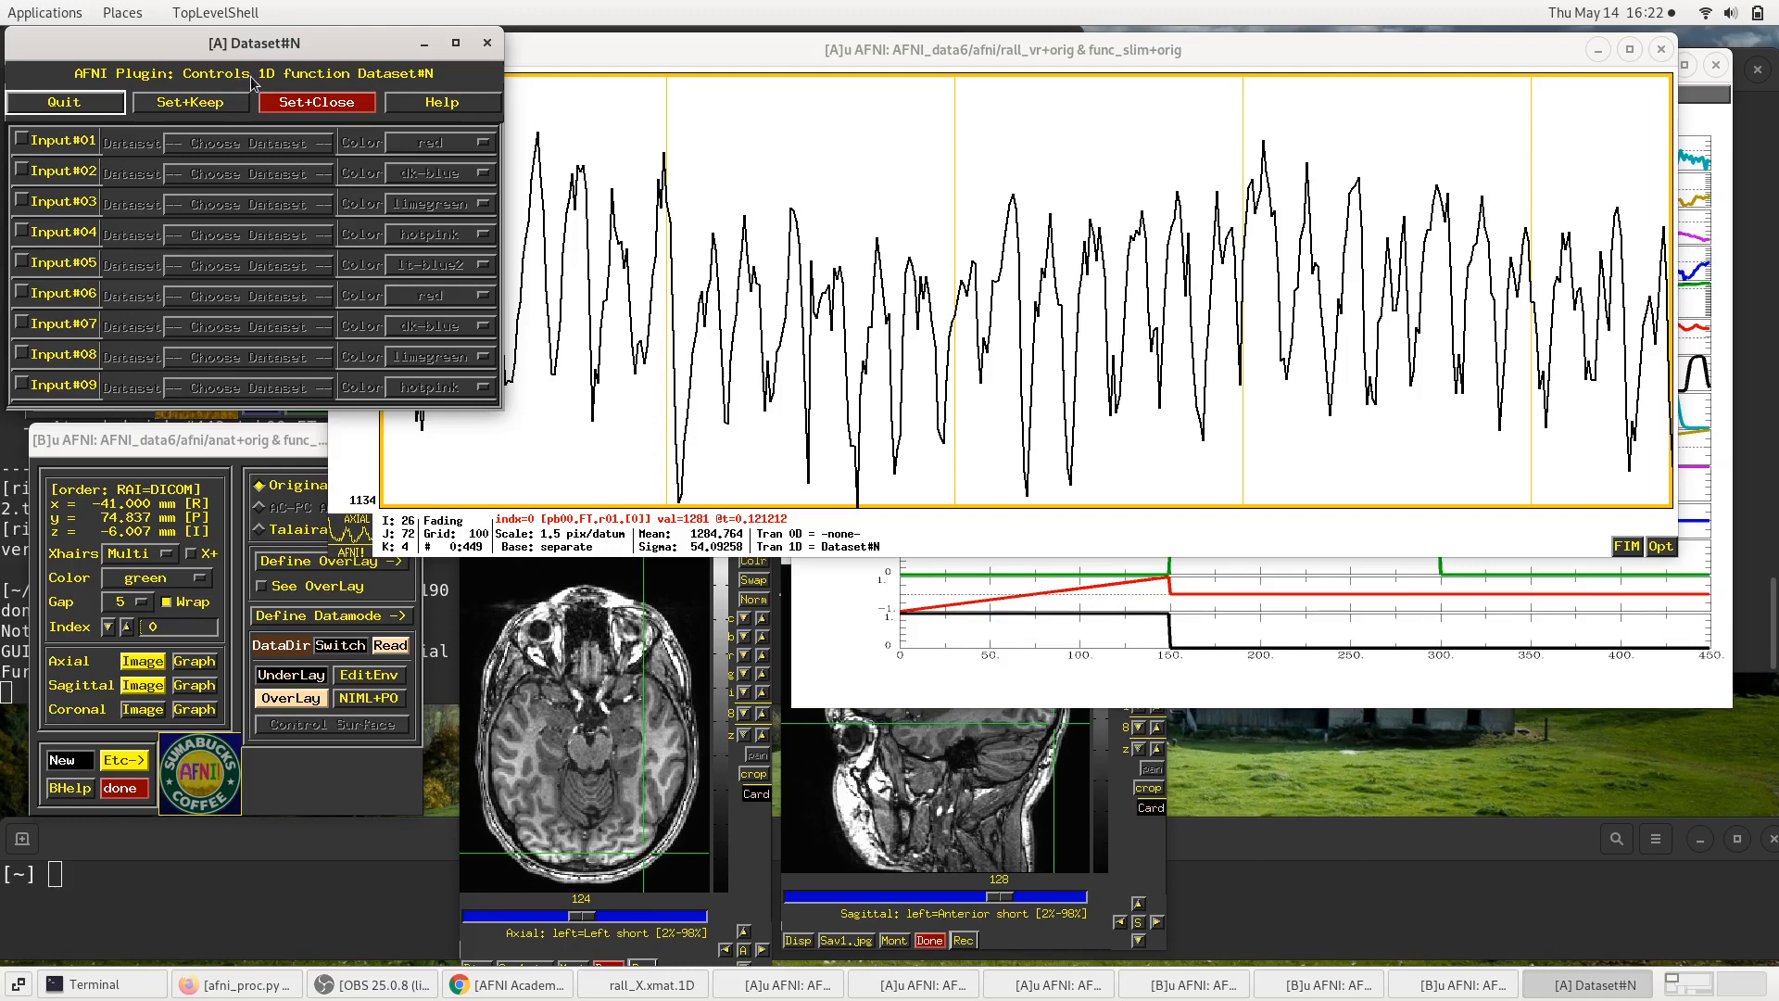
click(23, 142)
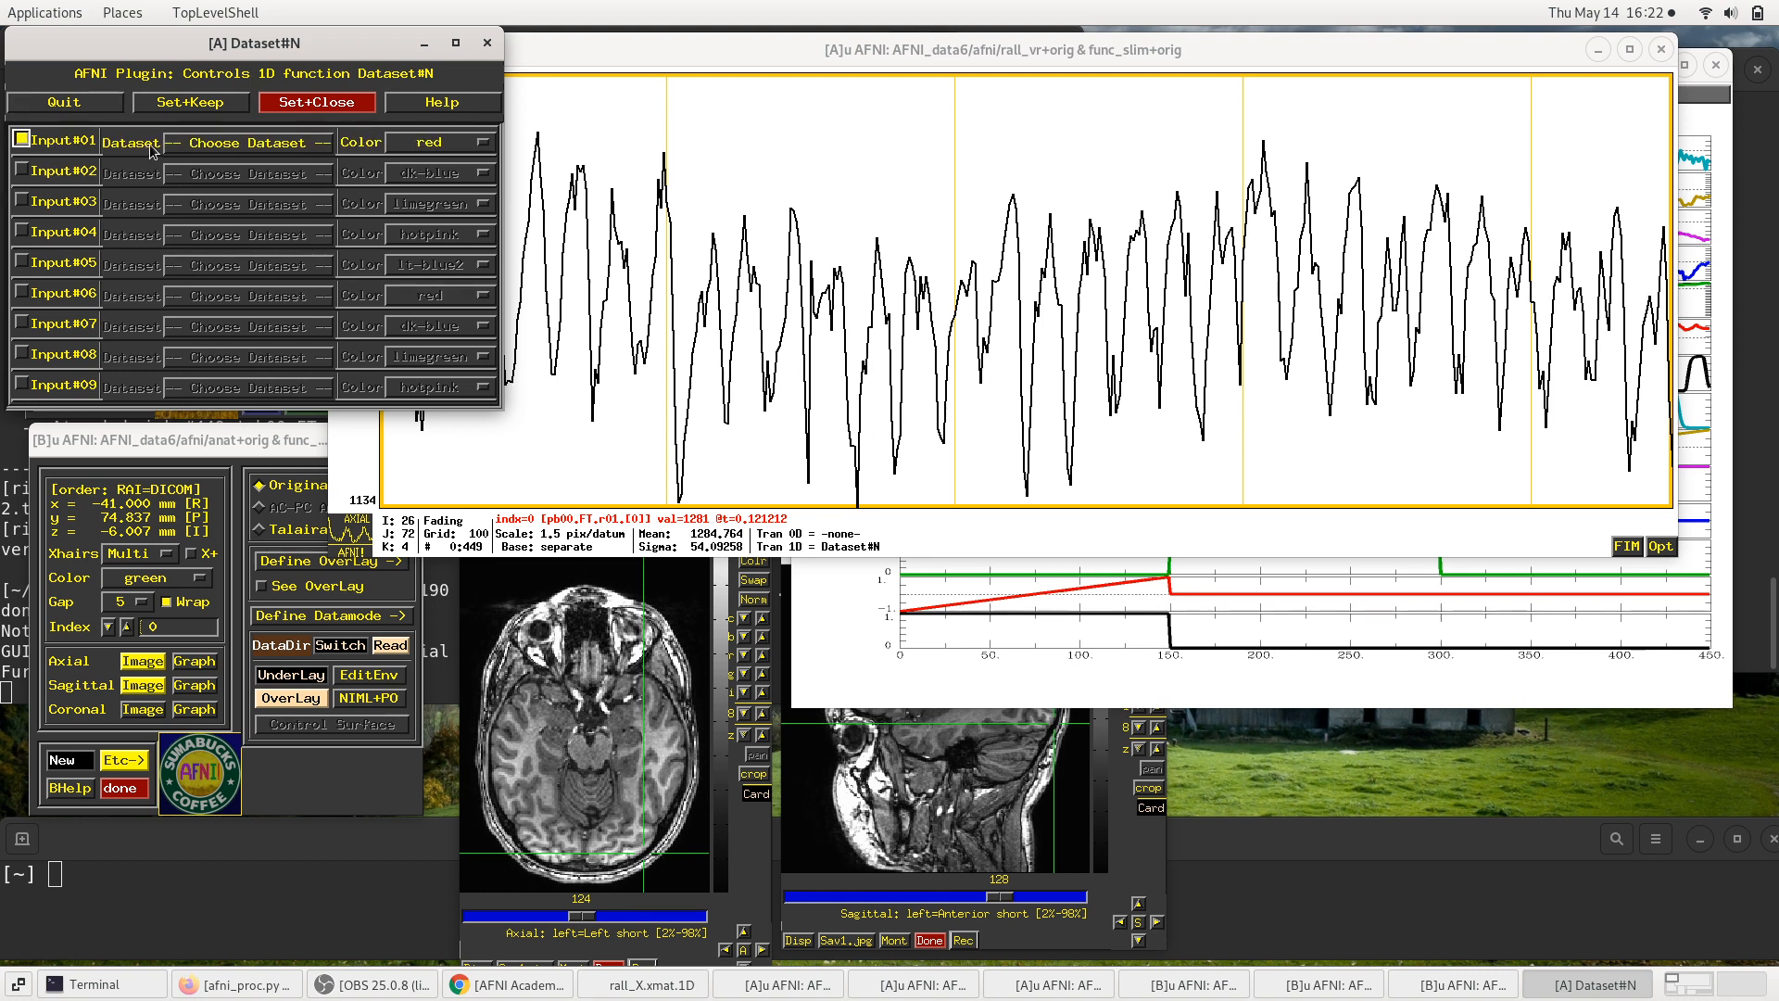
click(198, 146)
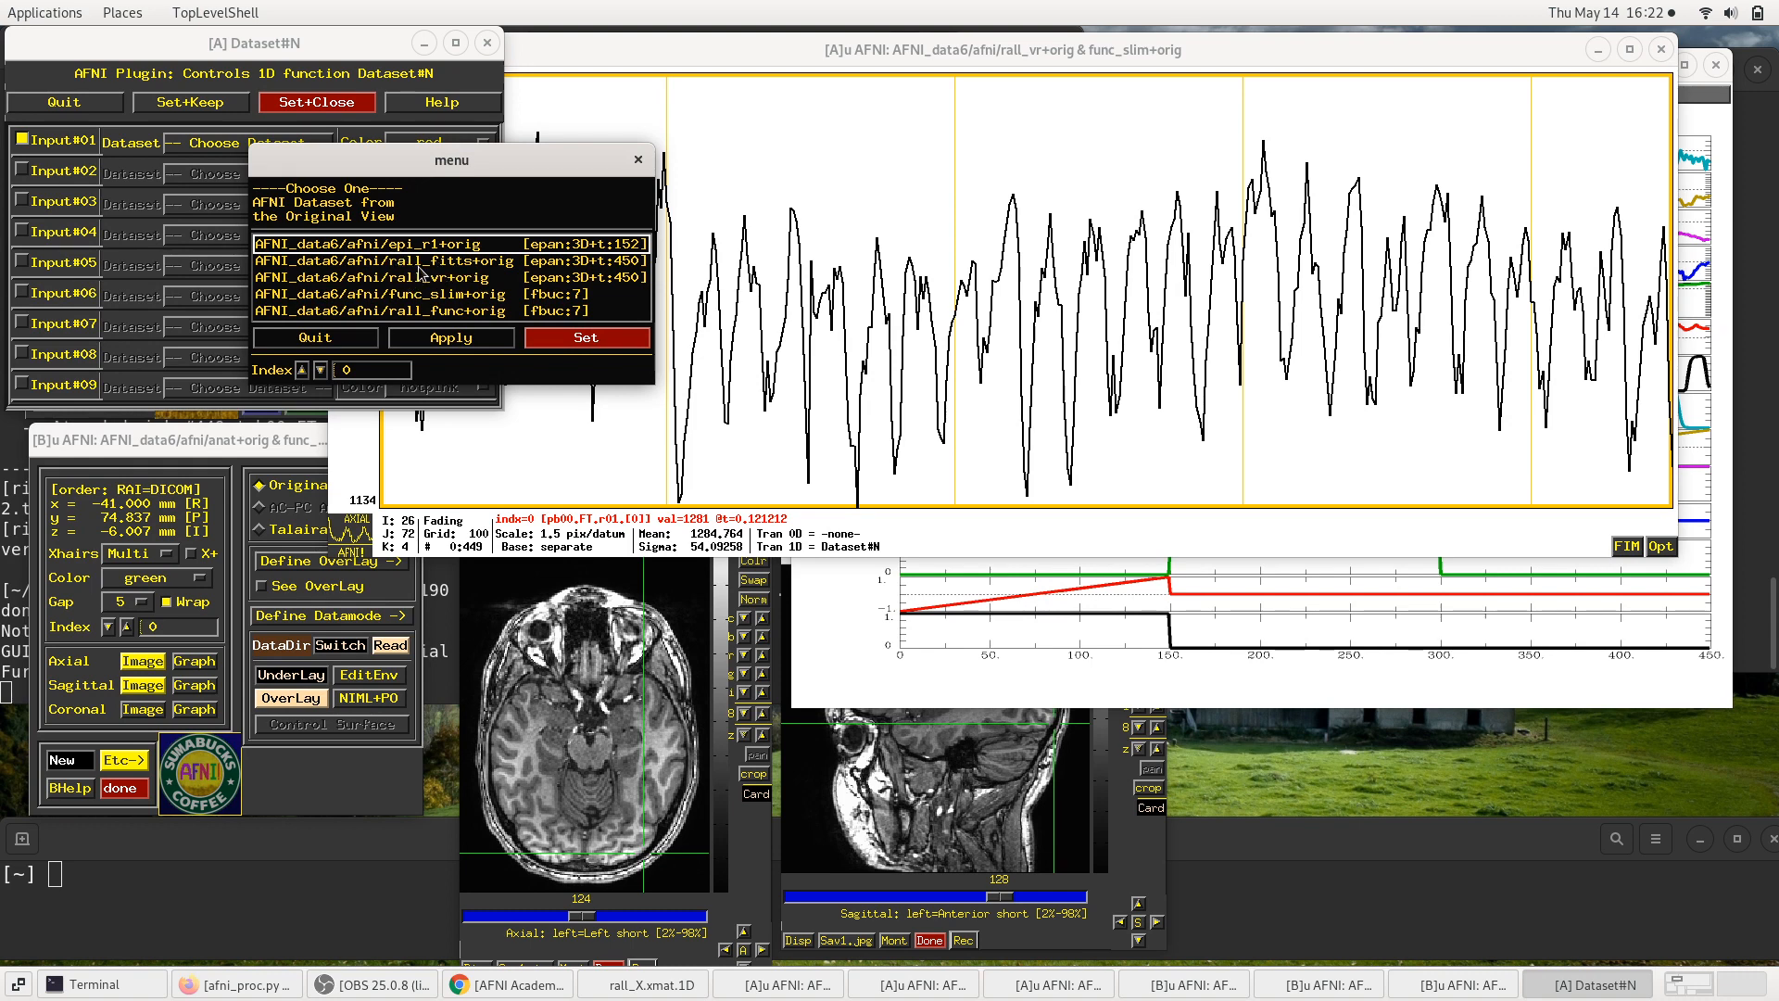
click(498, 262)
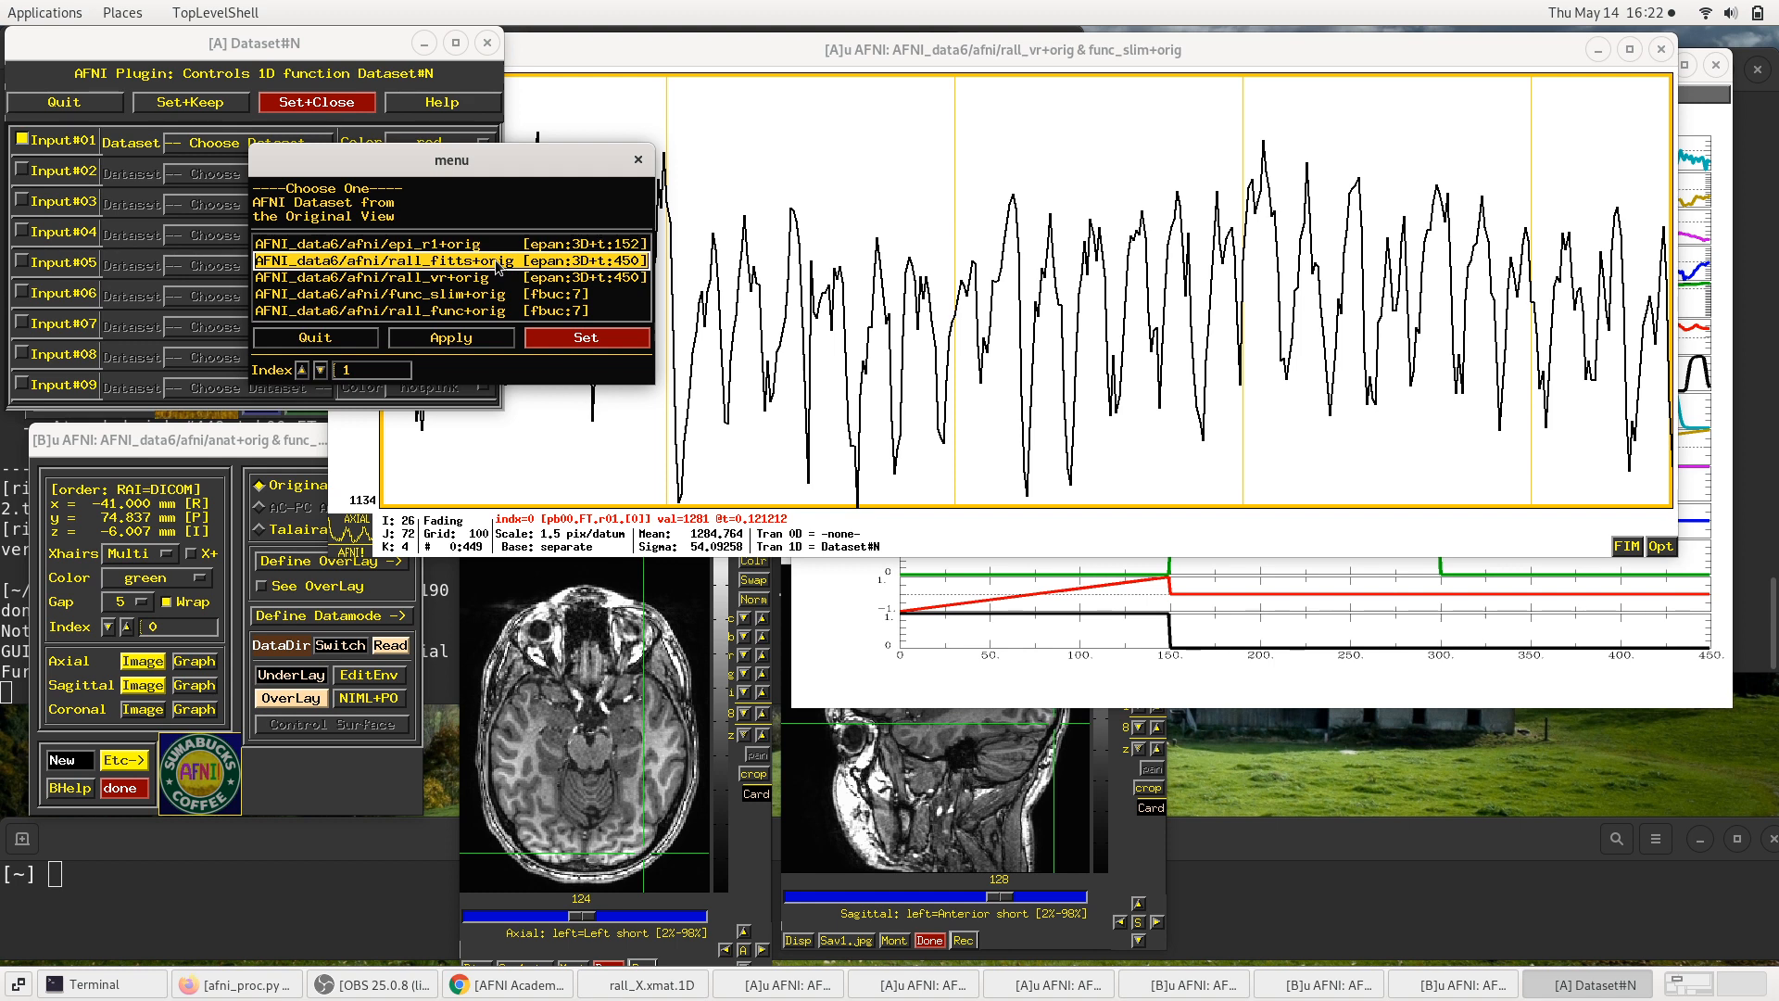
click(855, 535)
click(851, 619)
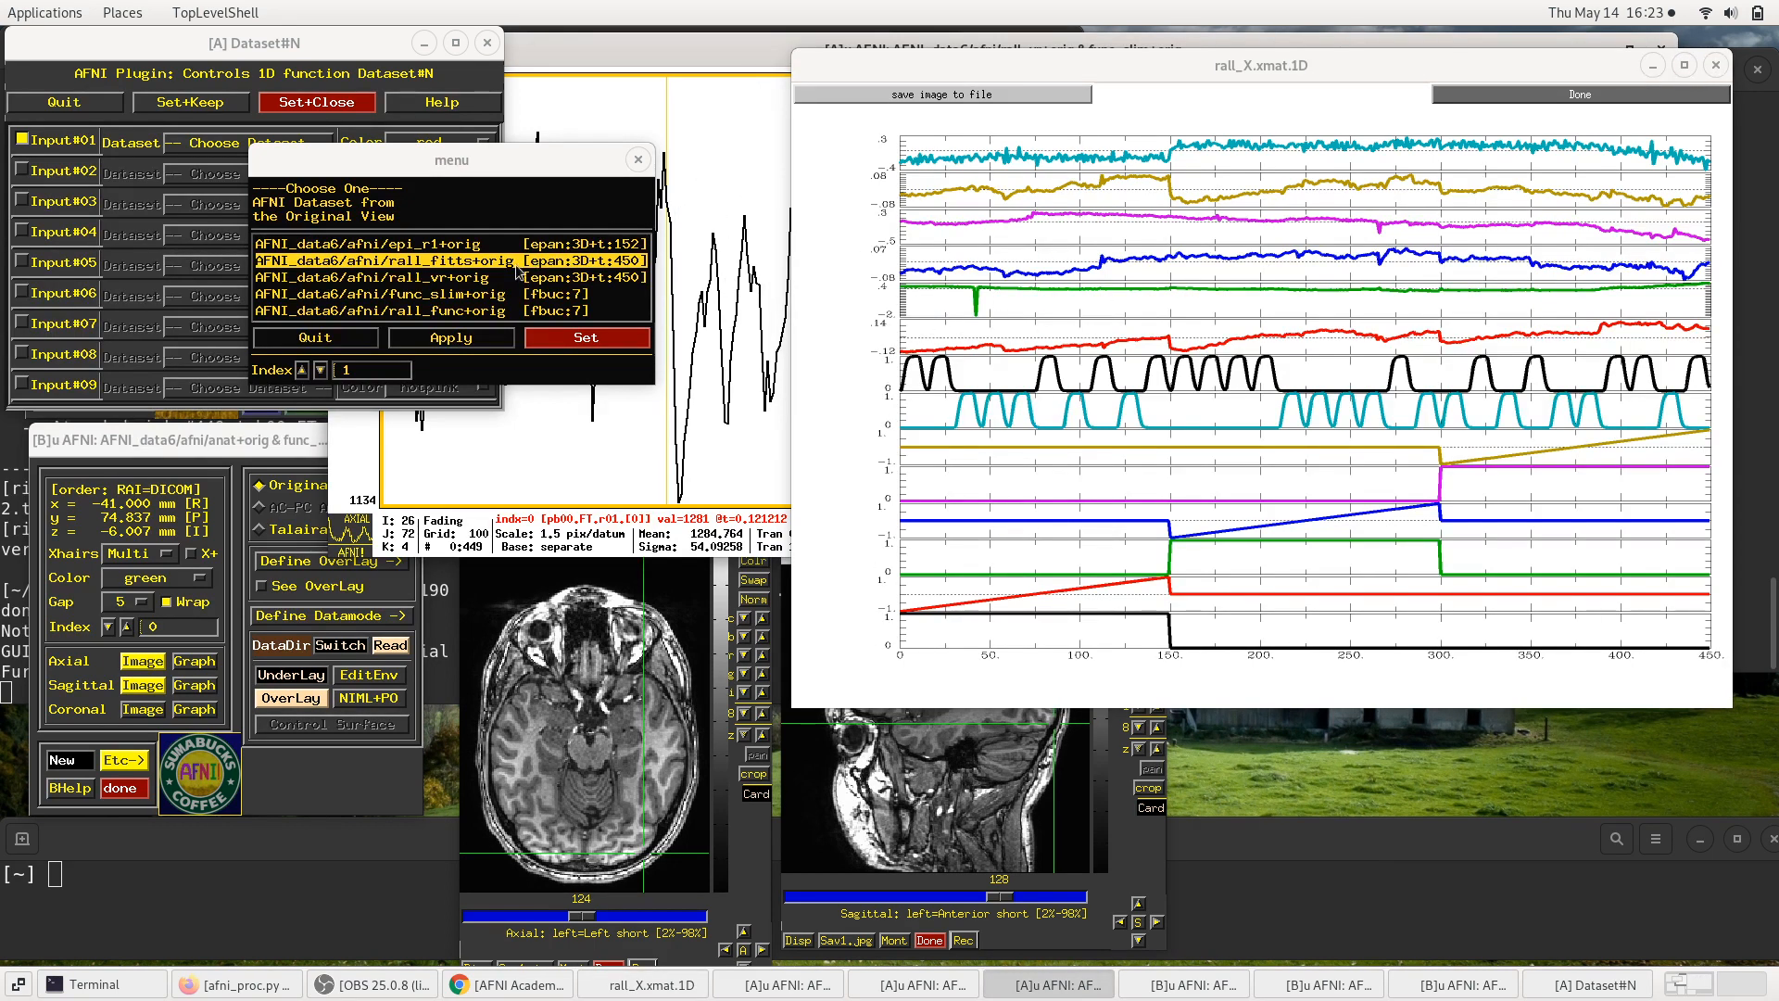
click(575, 346)
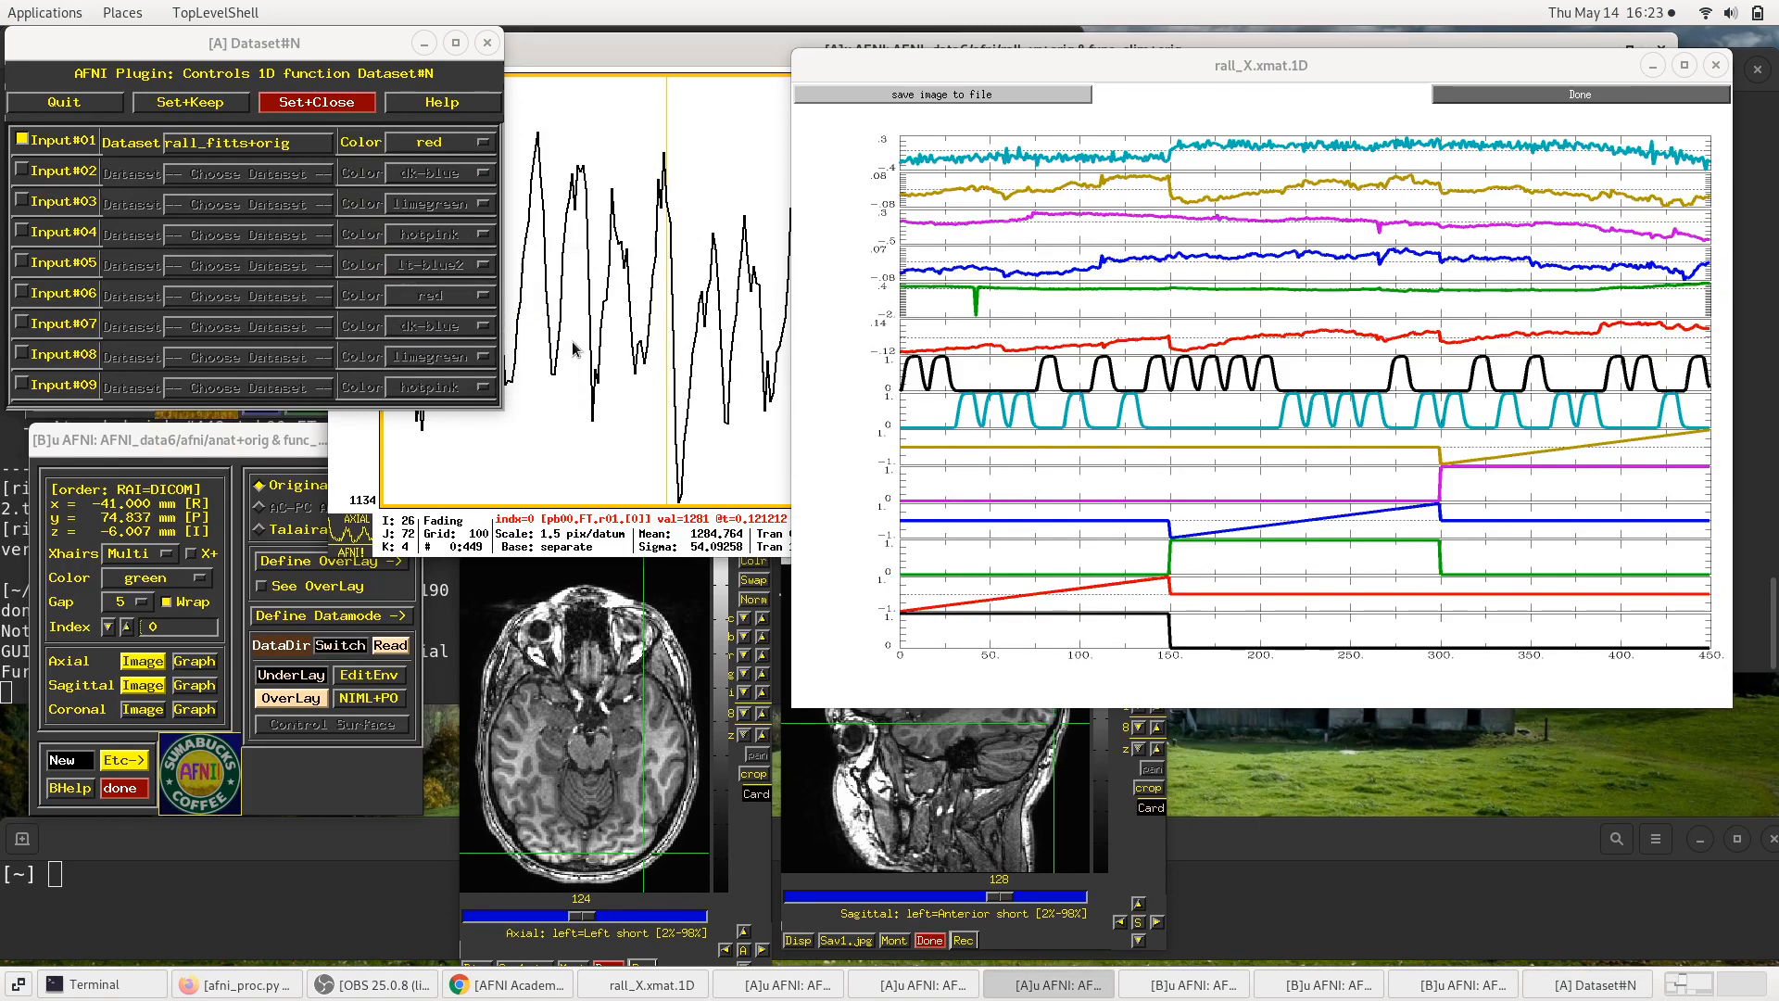
Step: Set the Input#01 colour to dk-blue, then apply the Dataset#N settings and close the plugin
click(418, 153)
click(417, 170)
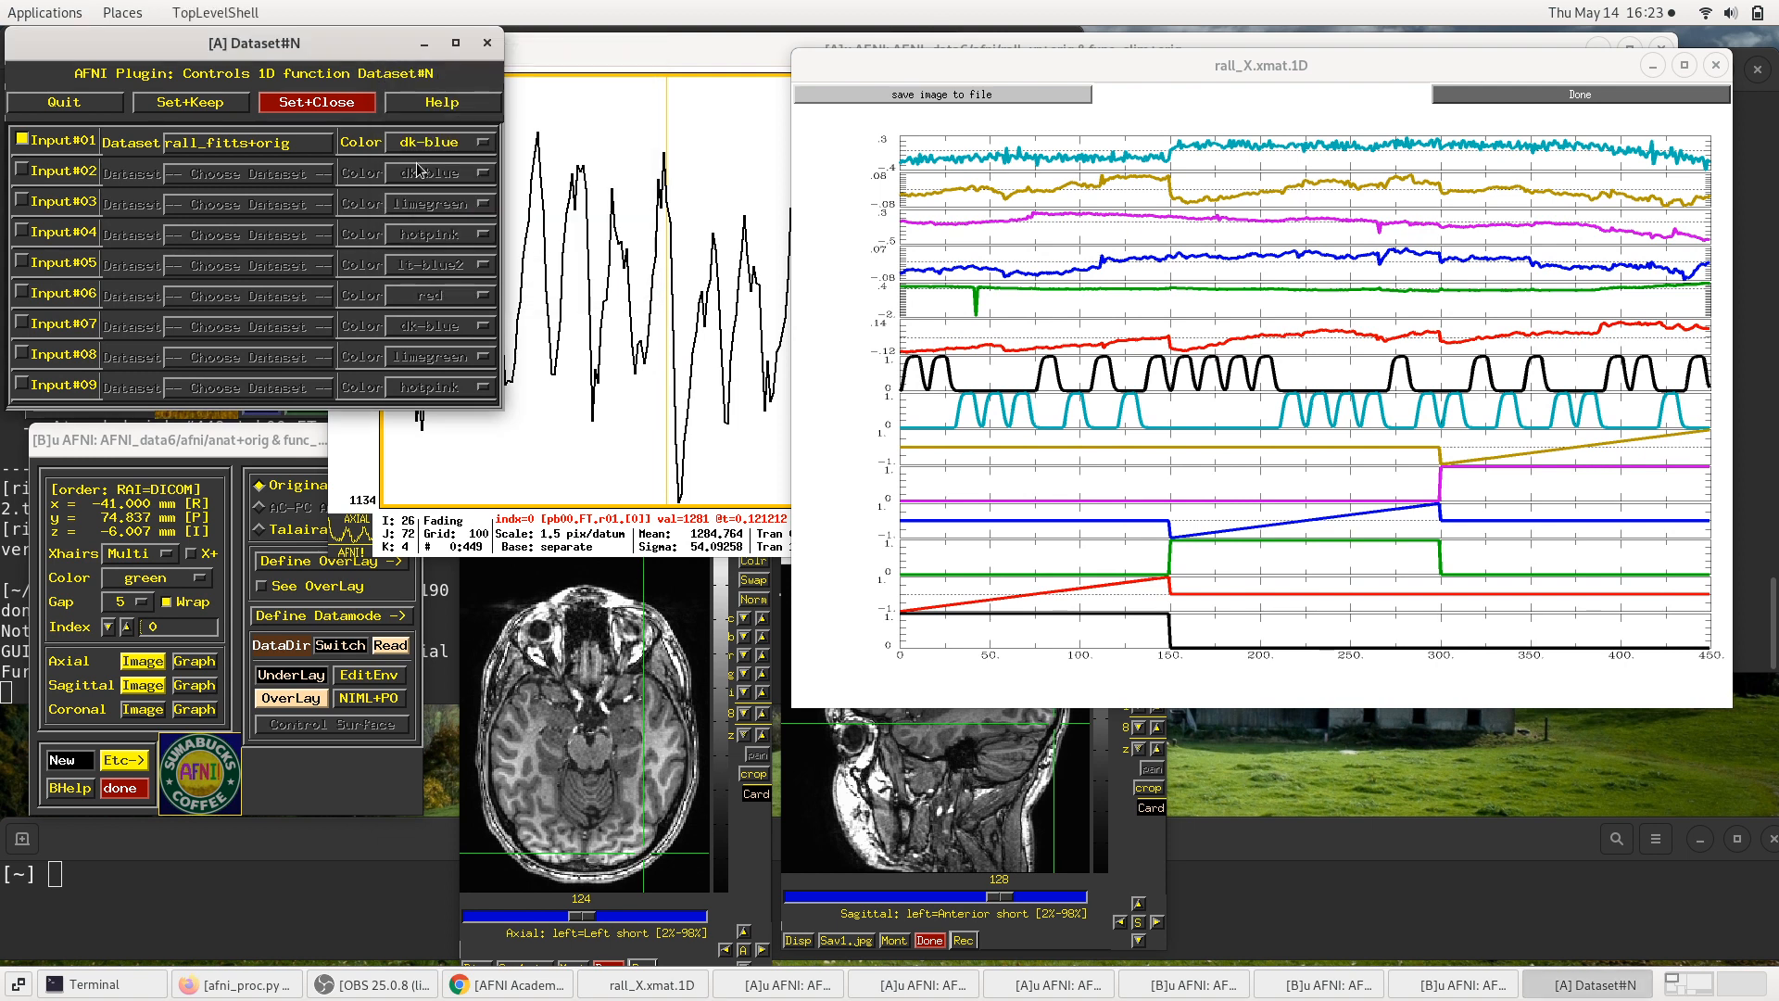
click(313, 102)
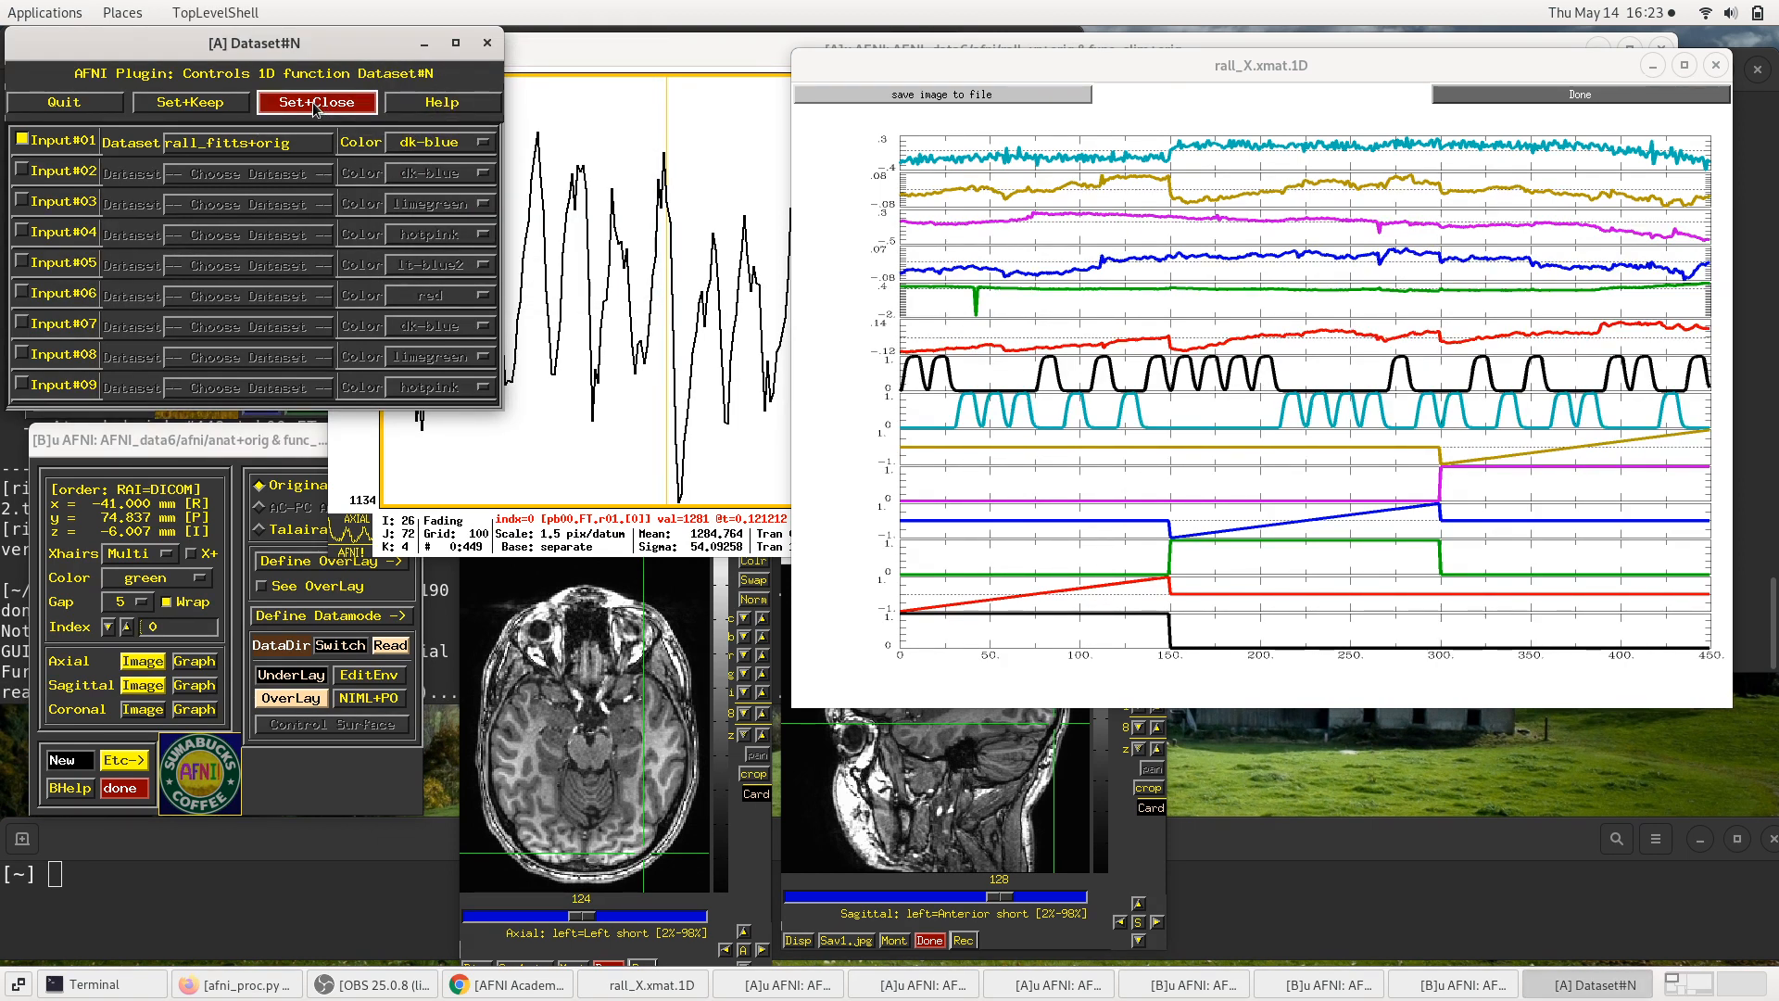
Step: Enlarge the time series graph window across most of the desktop to compare the model fit with the data
drag(598, 54, 431, 75)
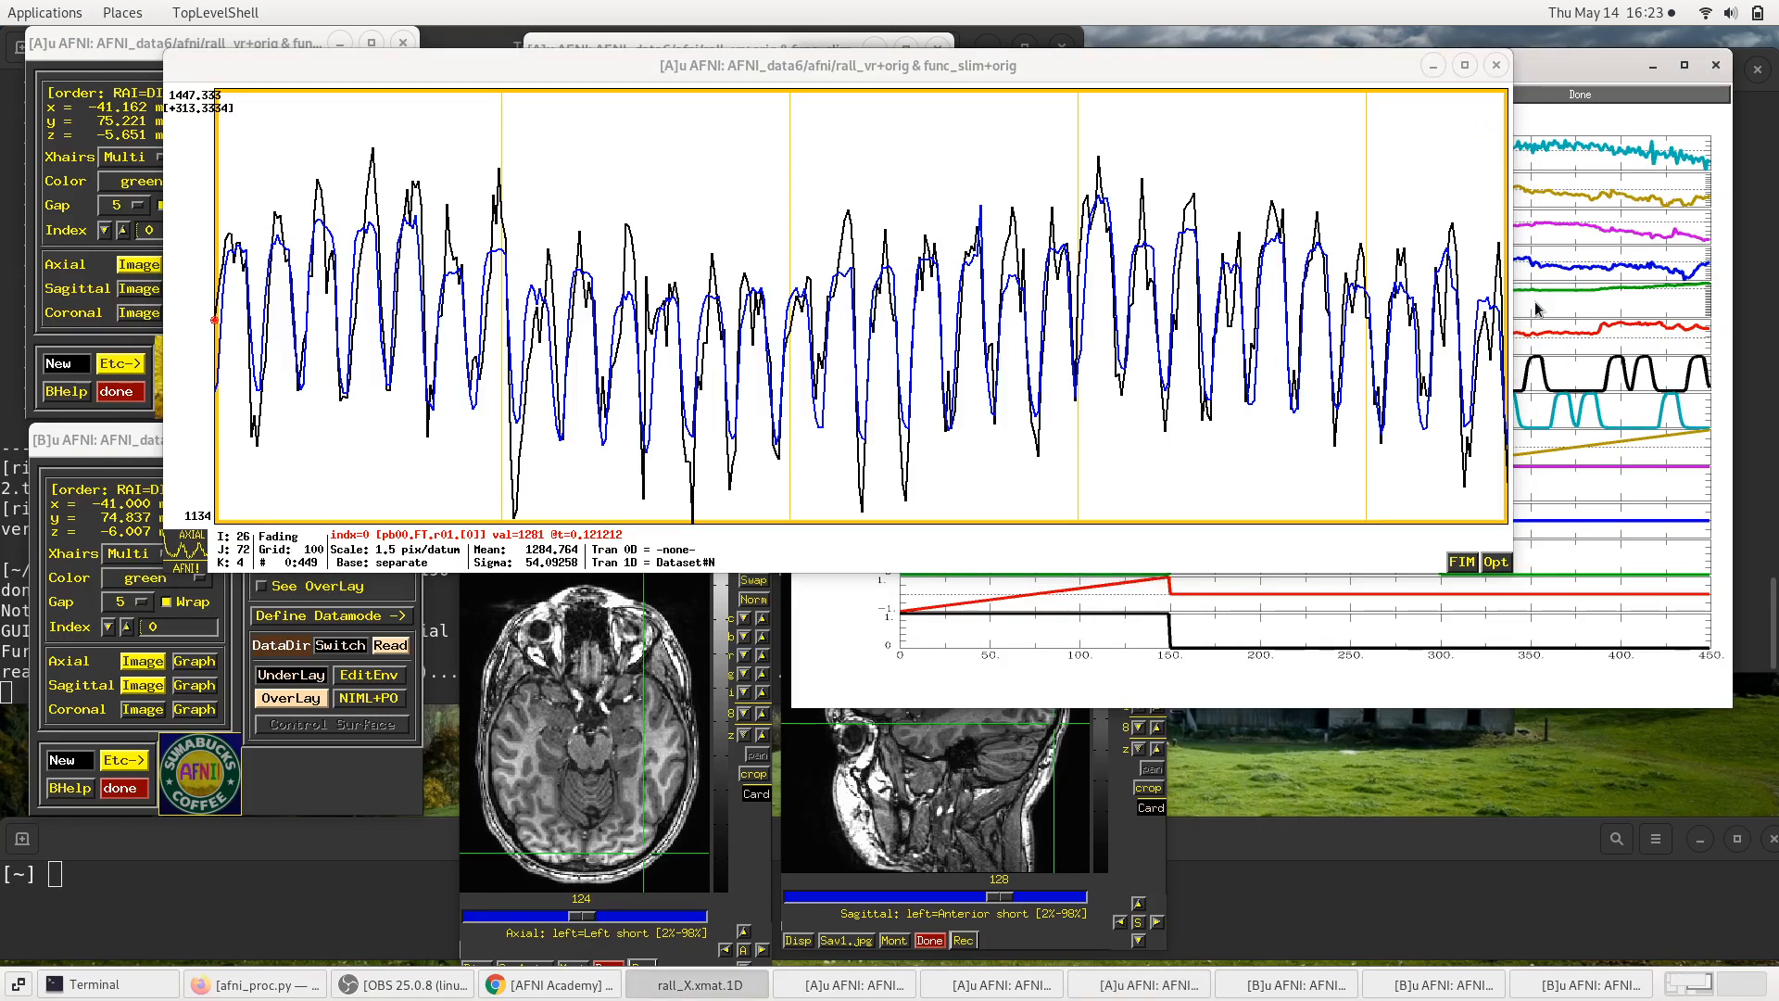
drag(1513, 572, 1778, 834)
drag(1066, 65, 960, 48)
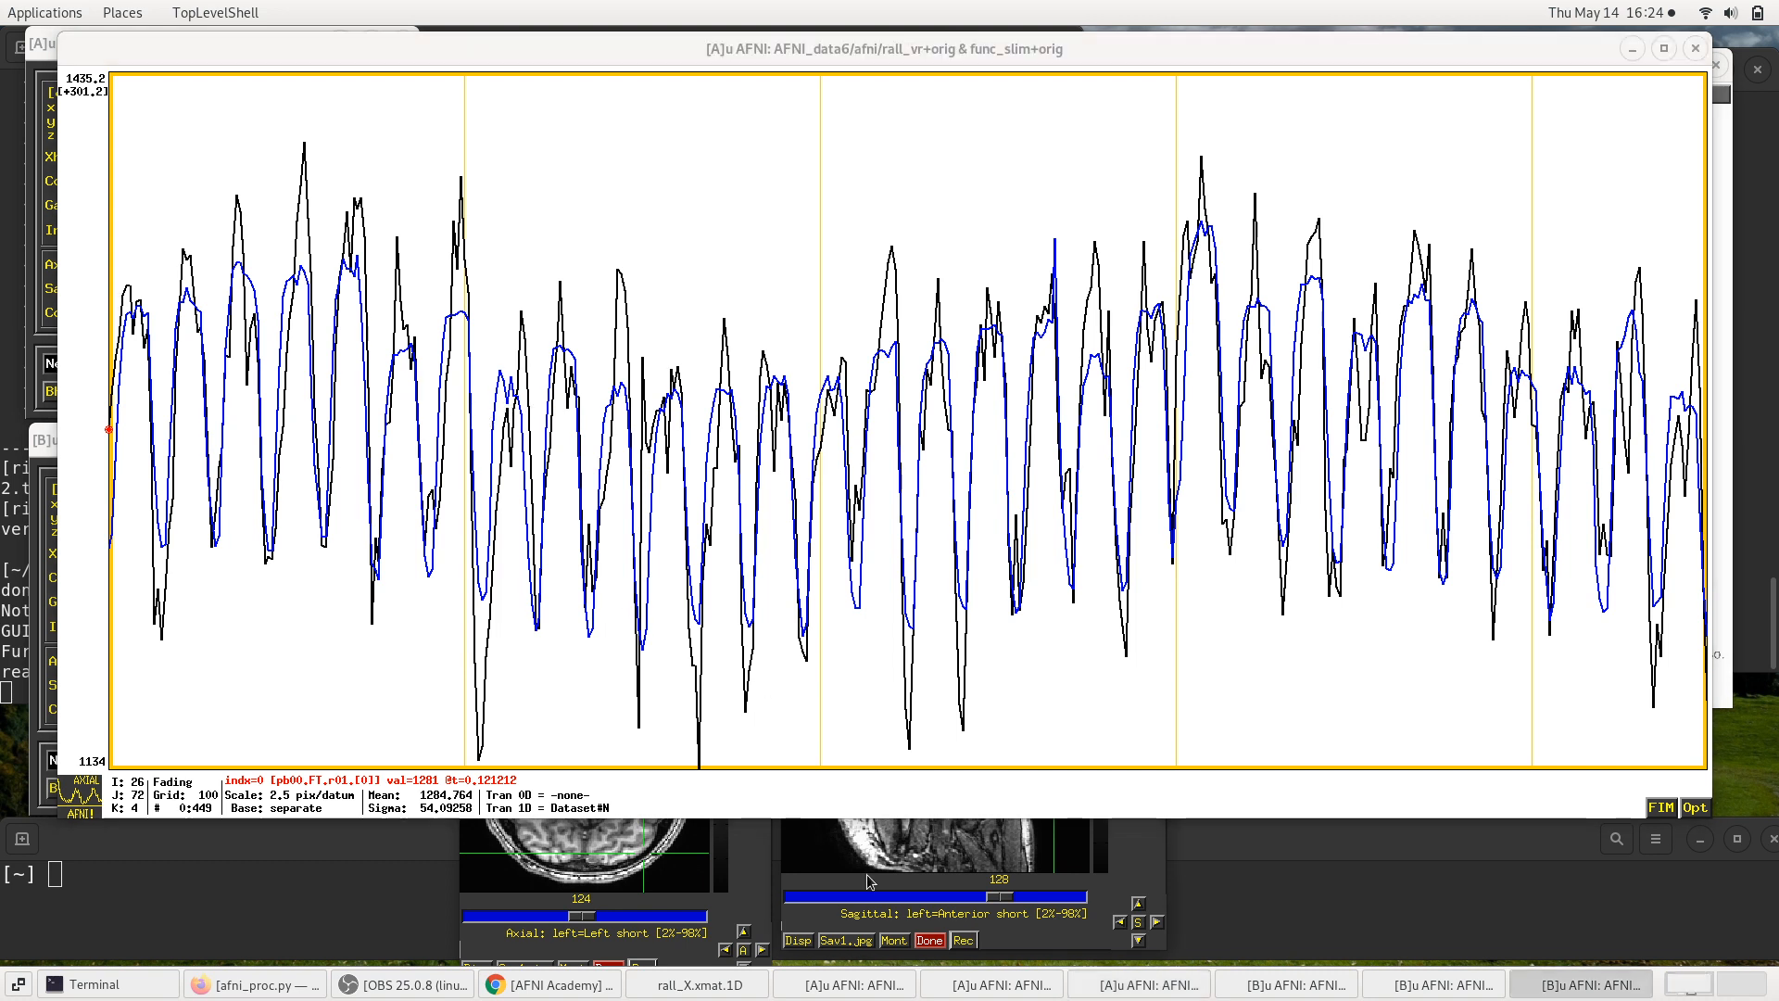
Step: Review the regressors in the rall_X.xmat.1D plot, then shrink the time series graph and place it above the stimulus regressors
click(701, 986)
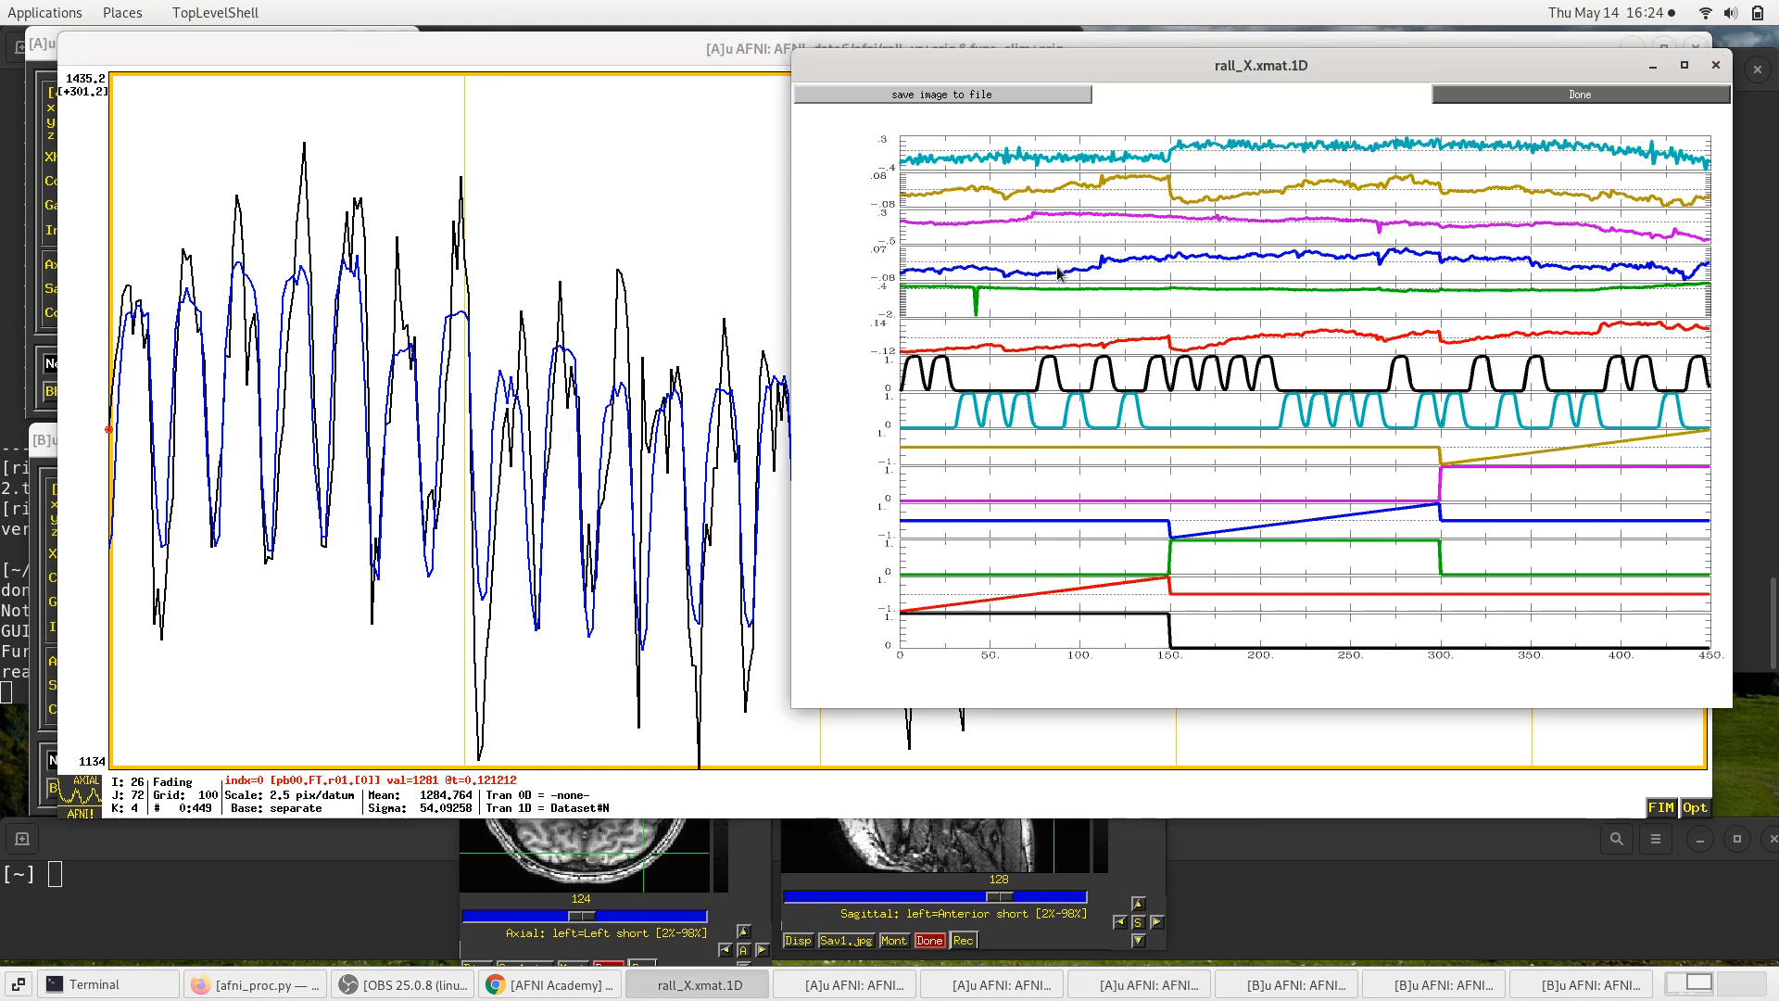
click(687, 60)
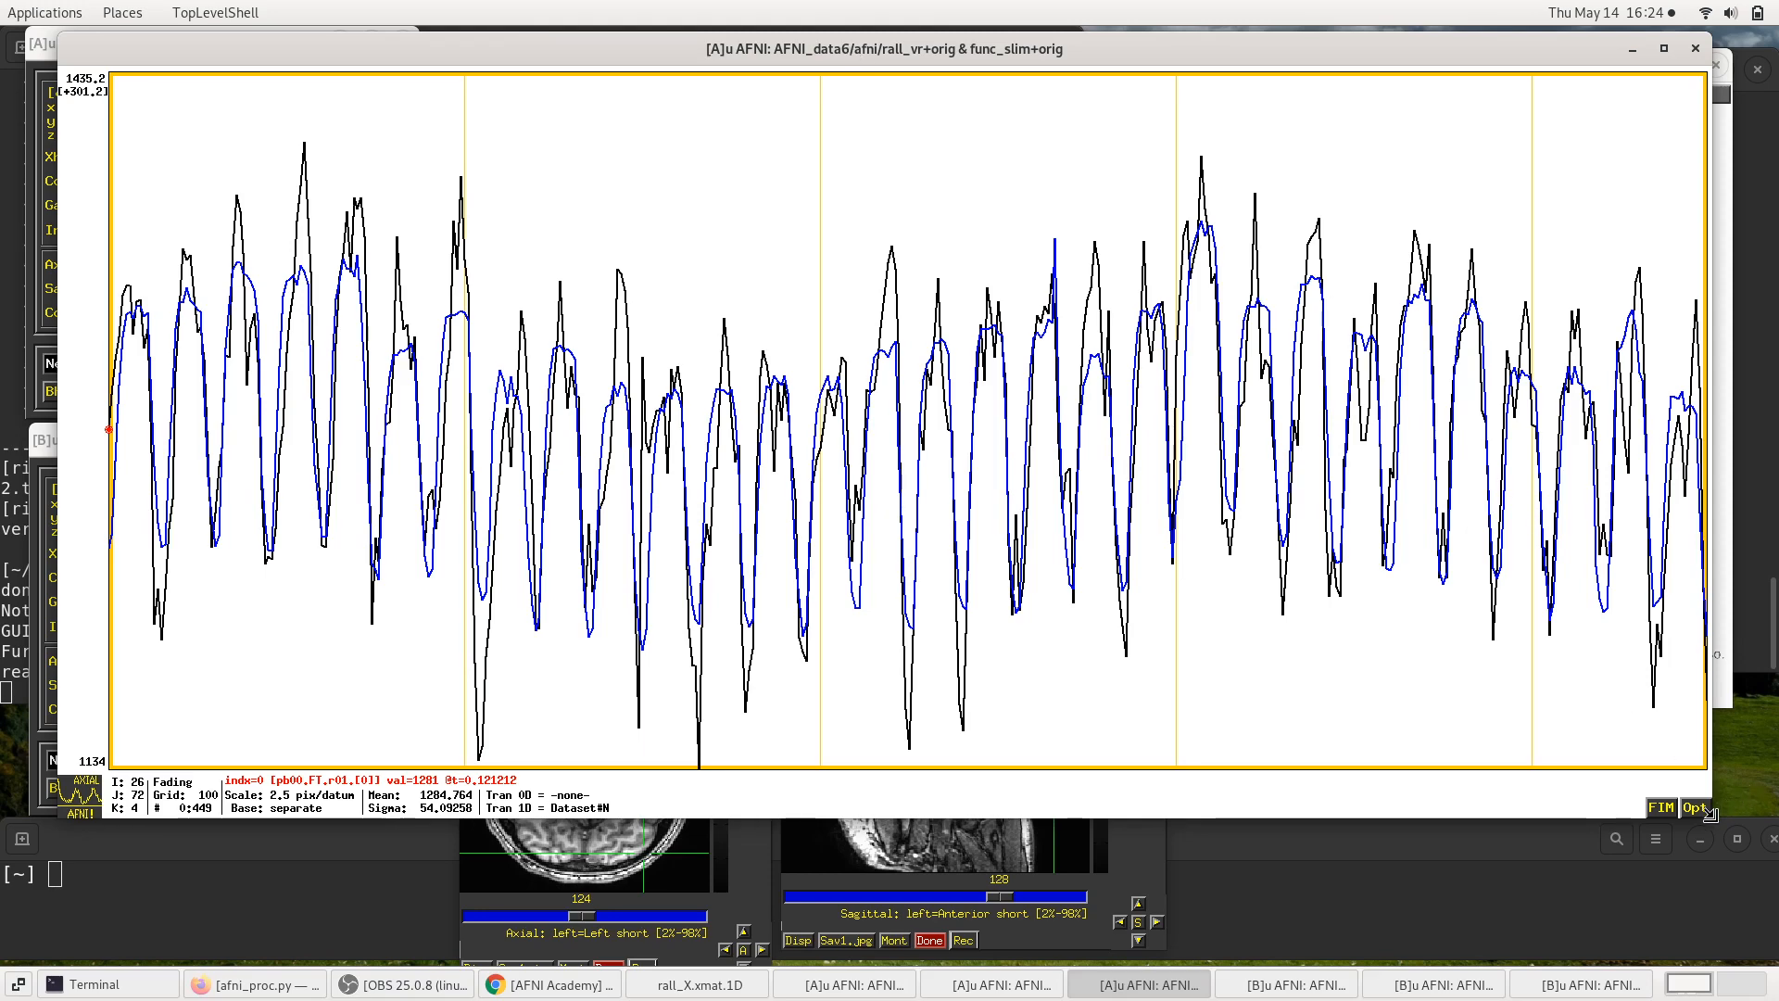
drag(1710, 814, 1153, 352)
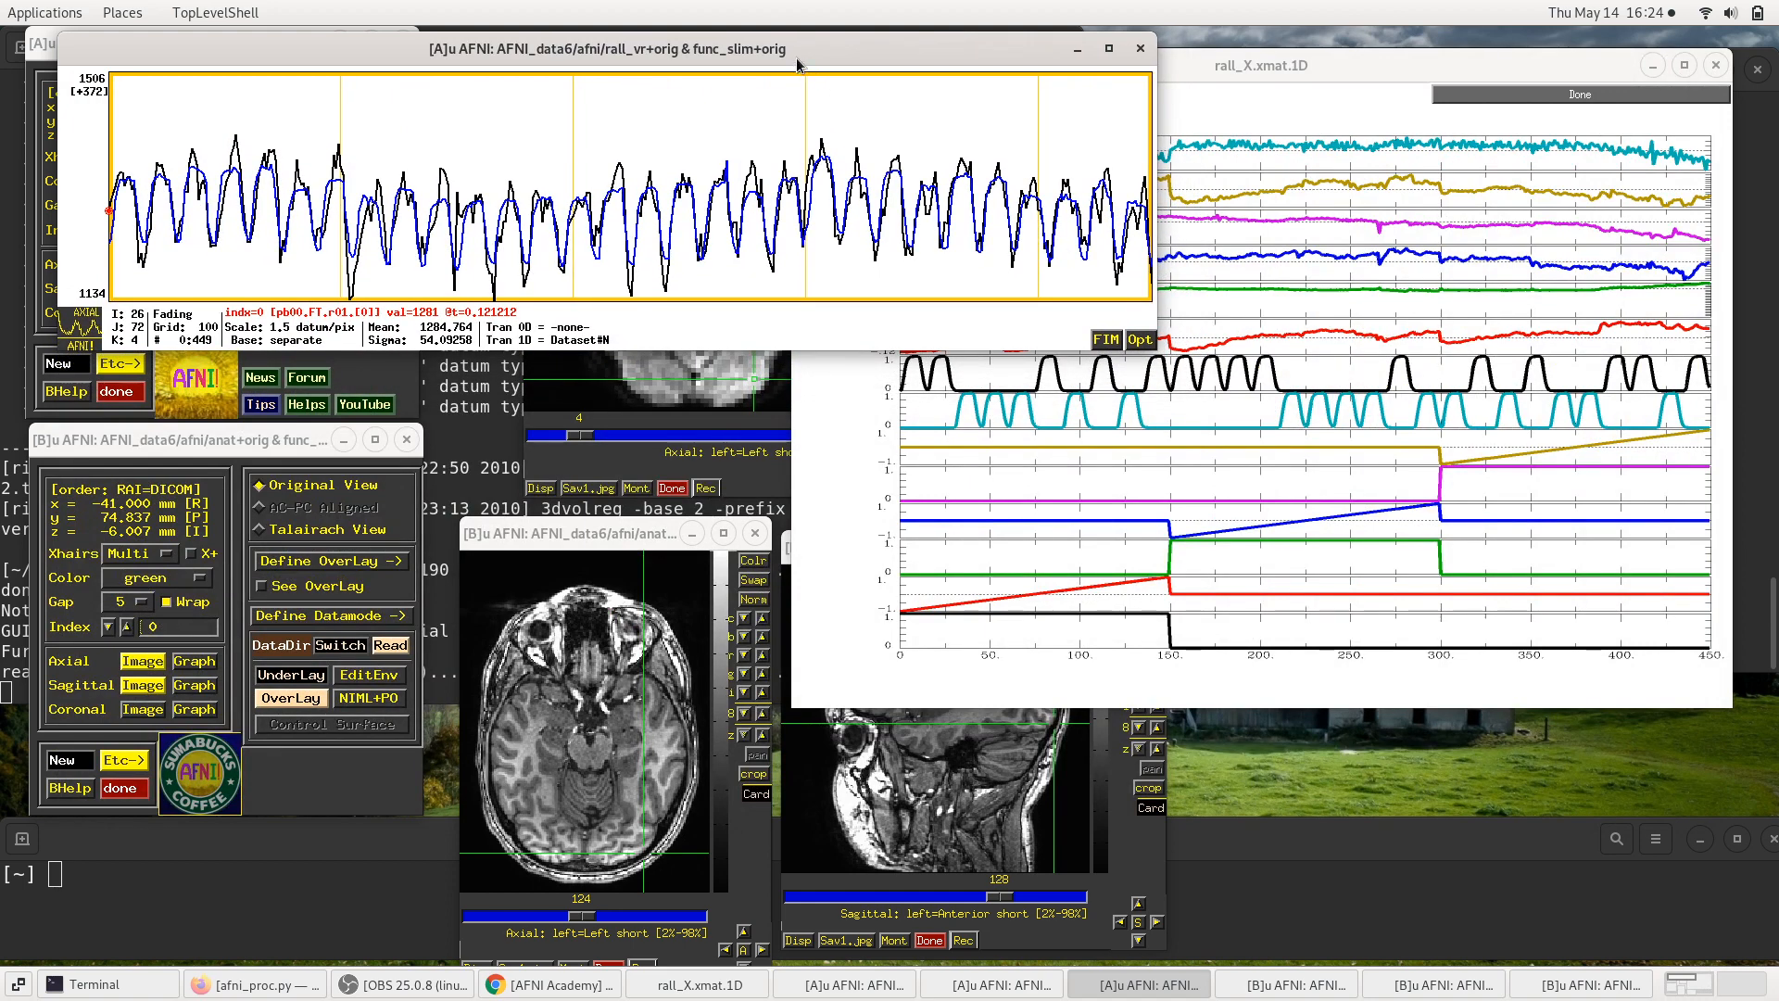
drag(797, 62, 1302, 55)
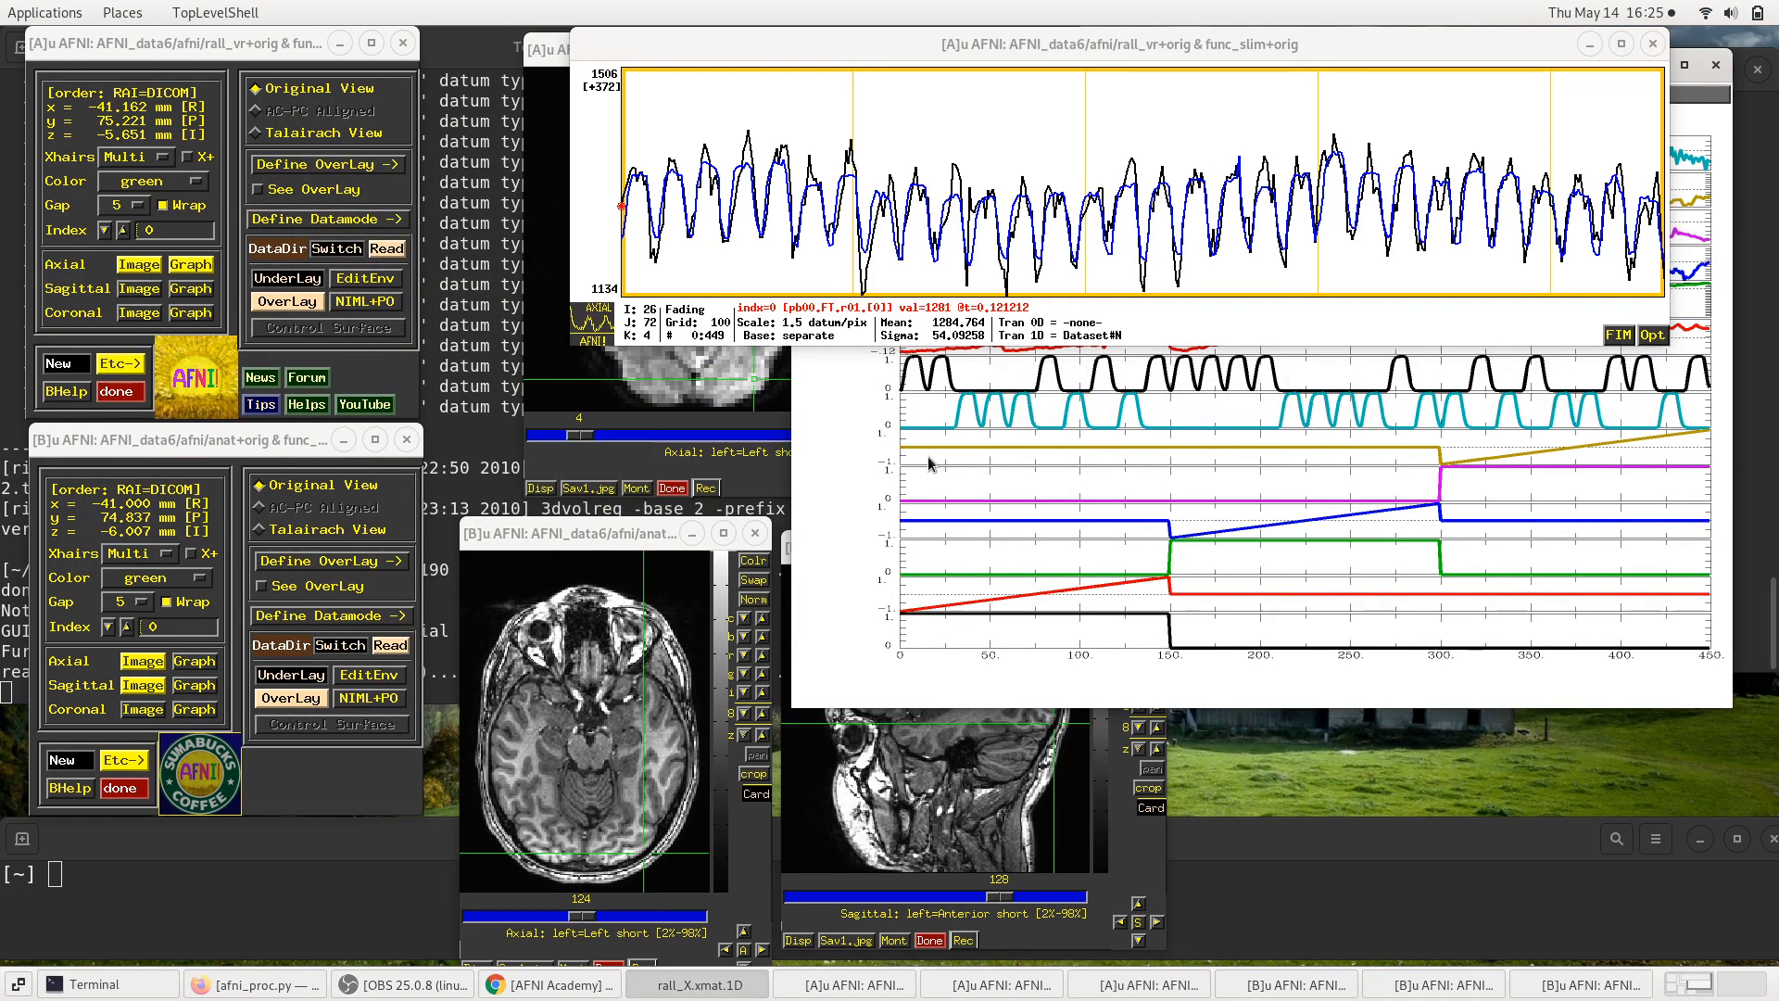
Step: Open the coronal image view in controller B, place it beside the sagittal view and make its window smaller
click(812, 919)
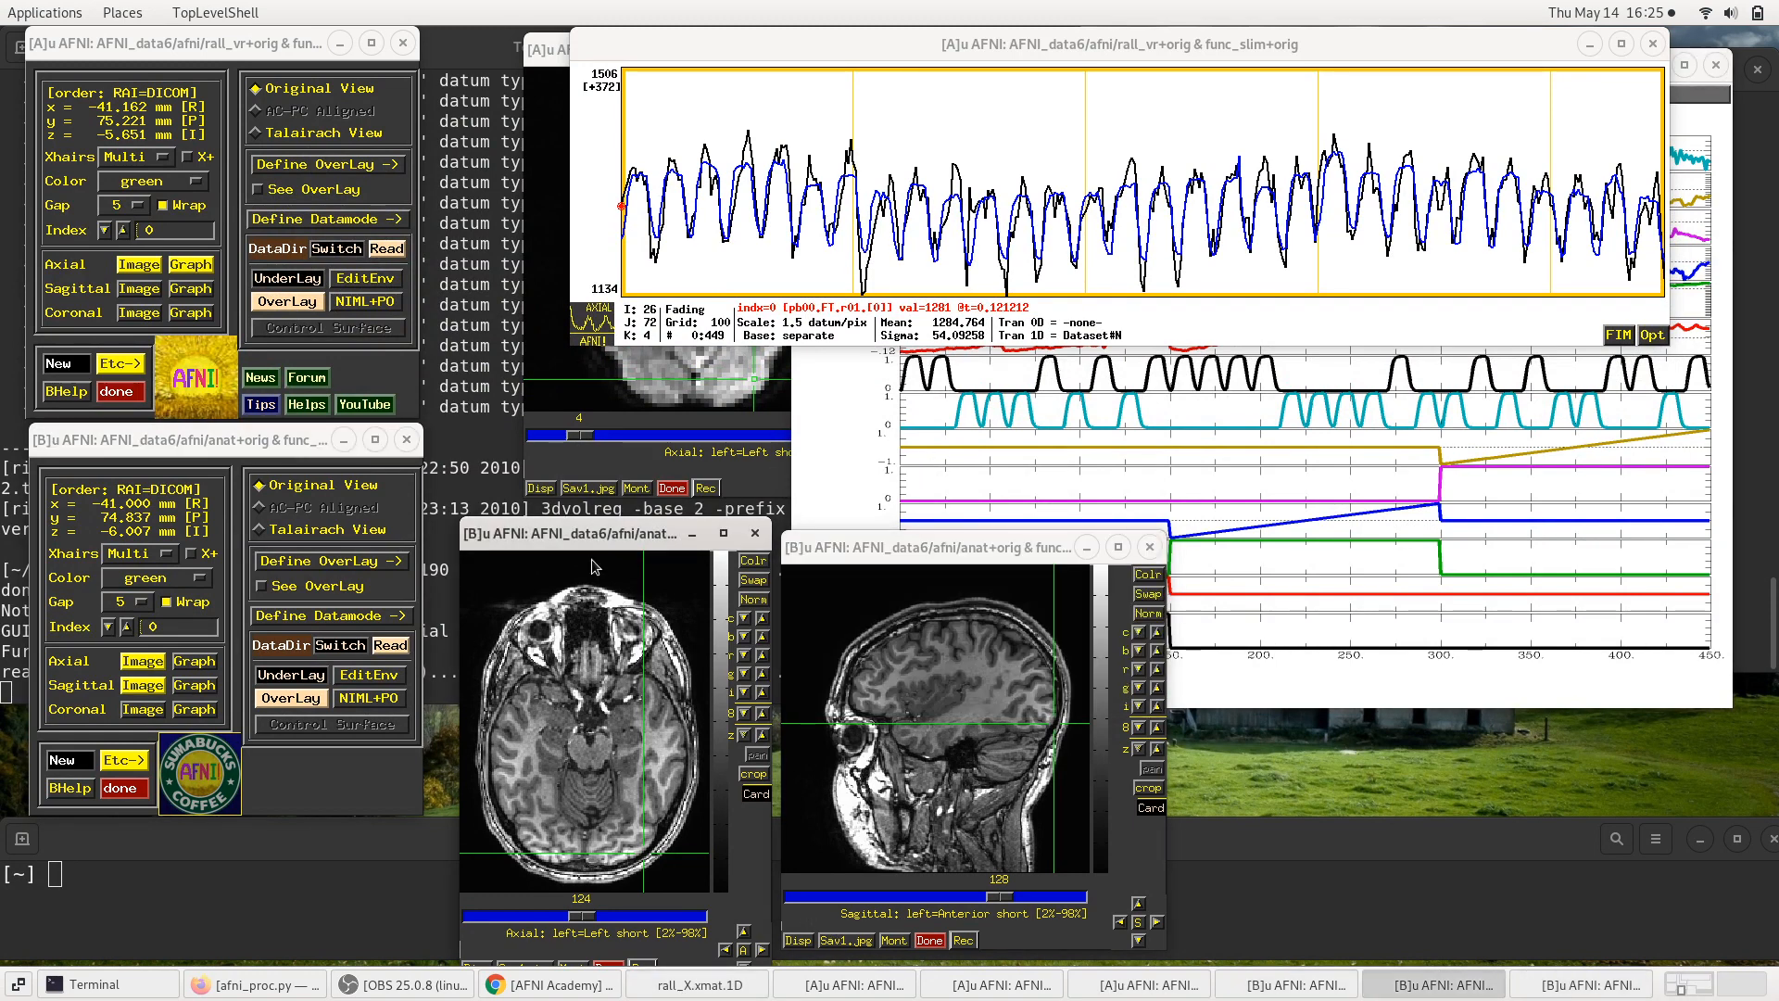
click(146, 712)
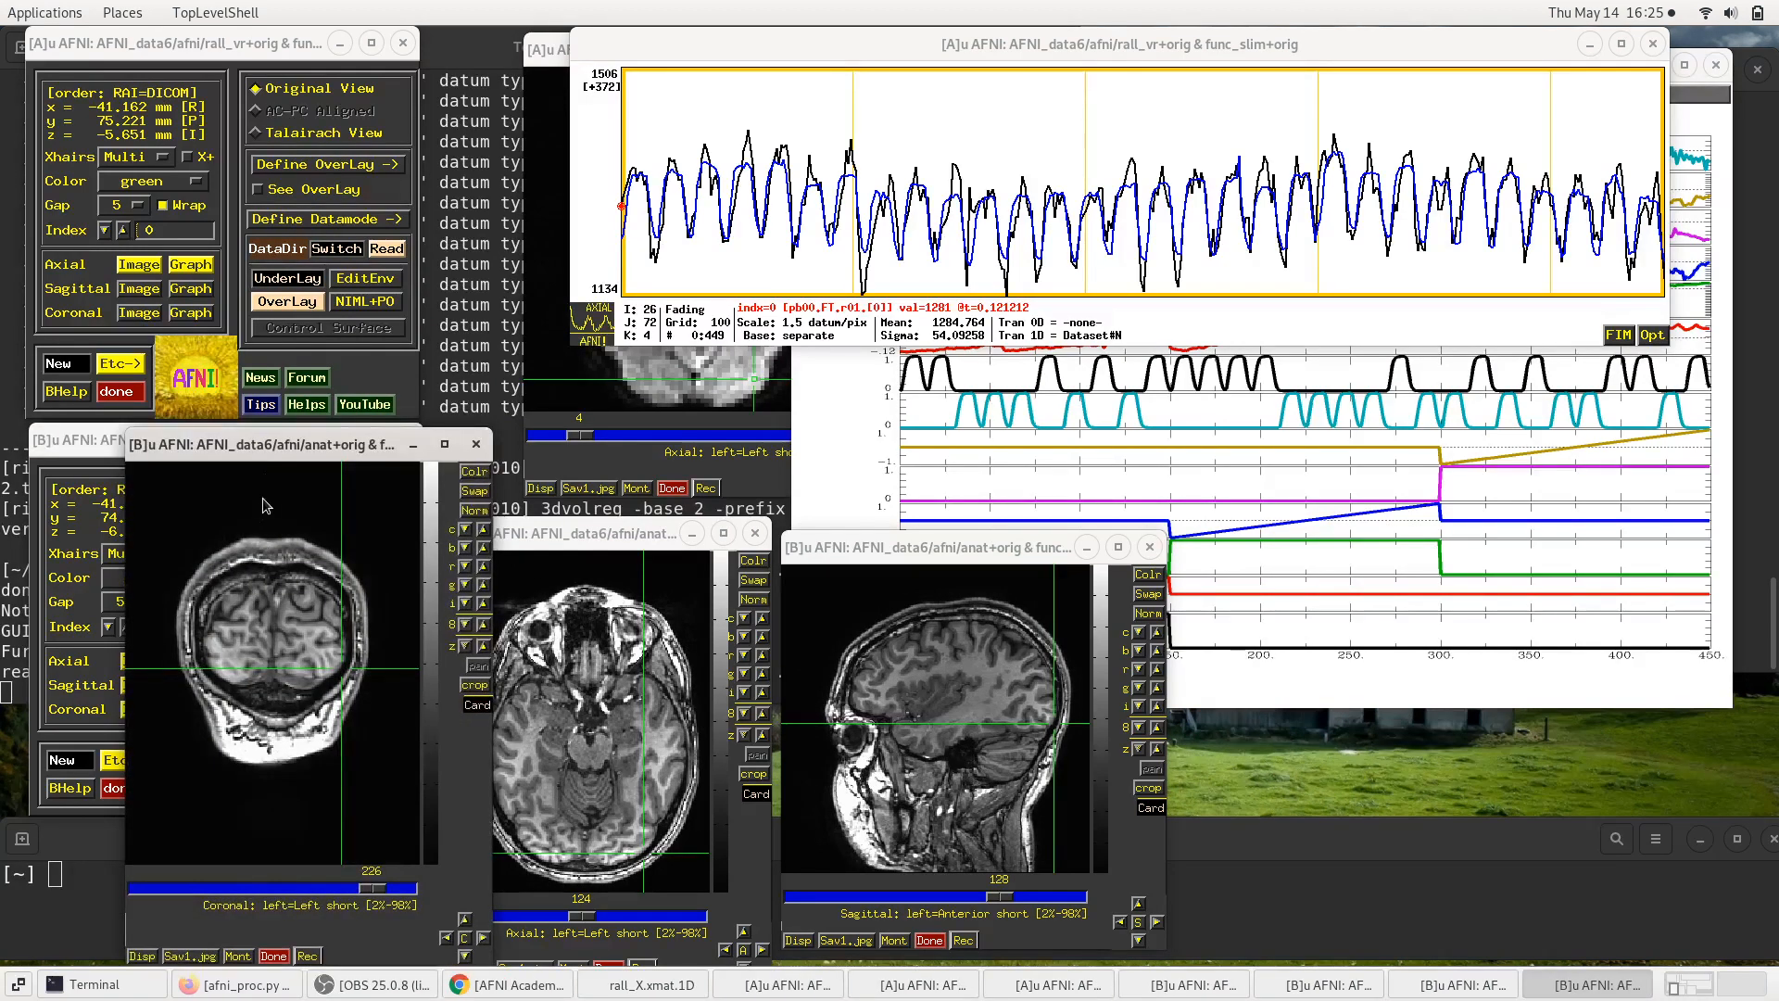
drag(278, 445, 1330, 468)
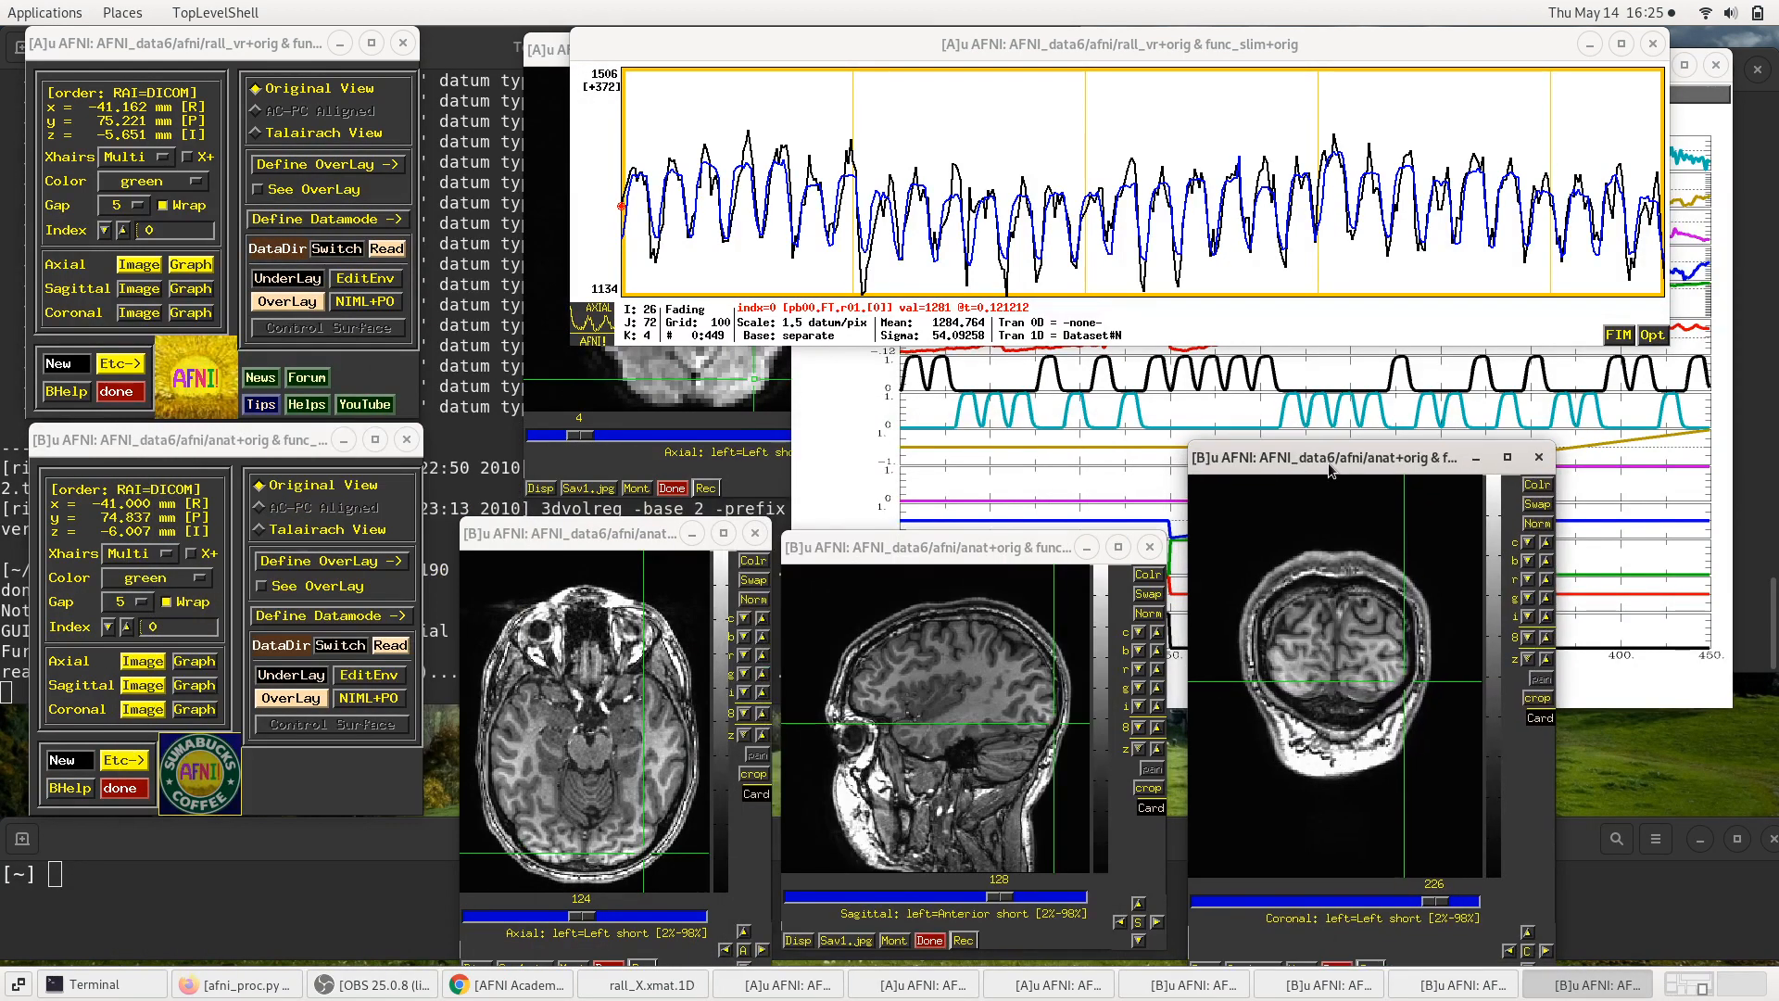
drag(1554, 445, 1498, 515)
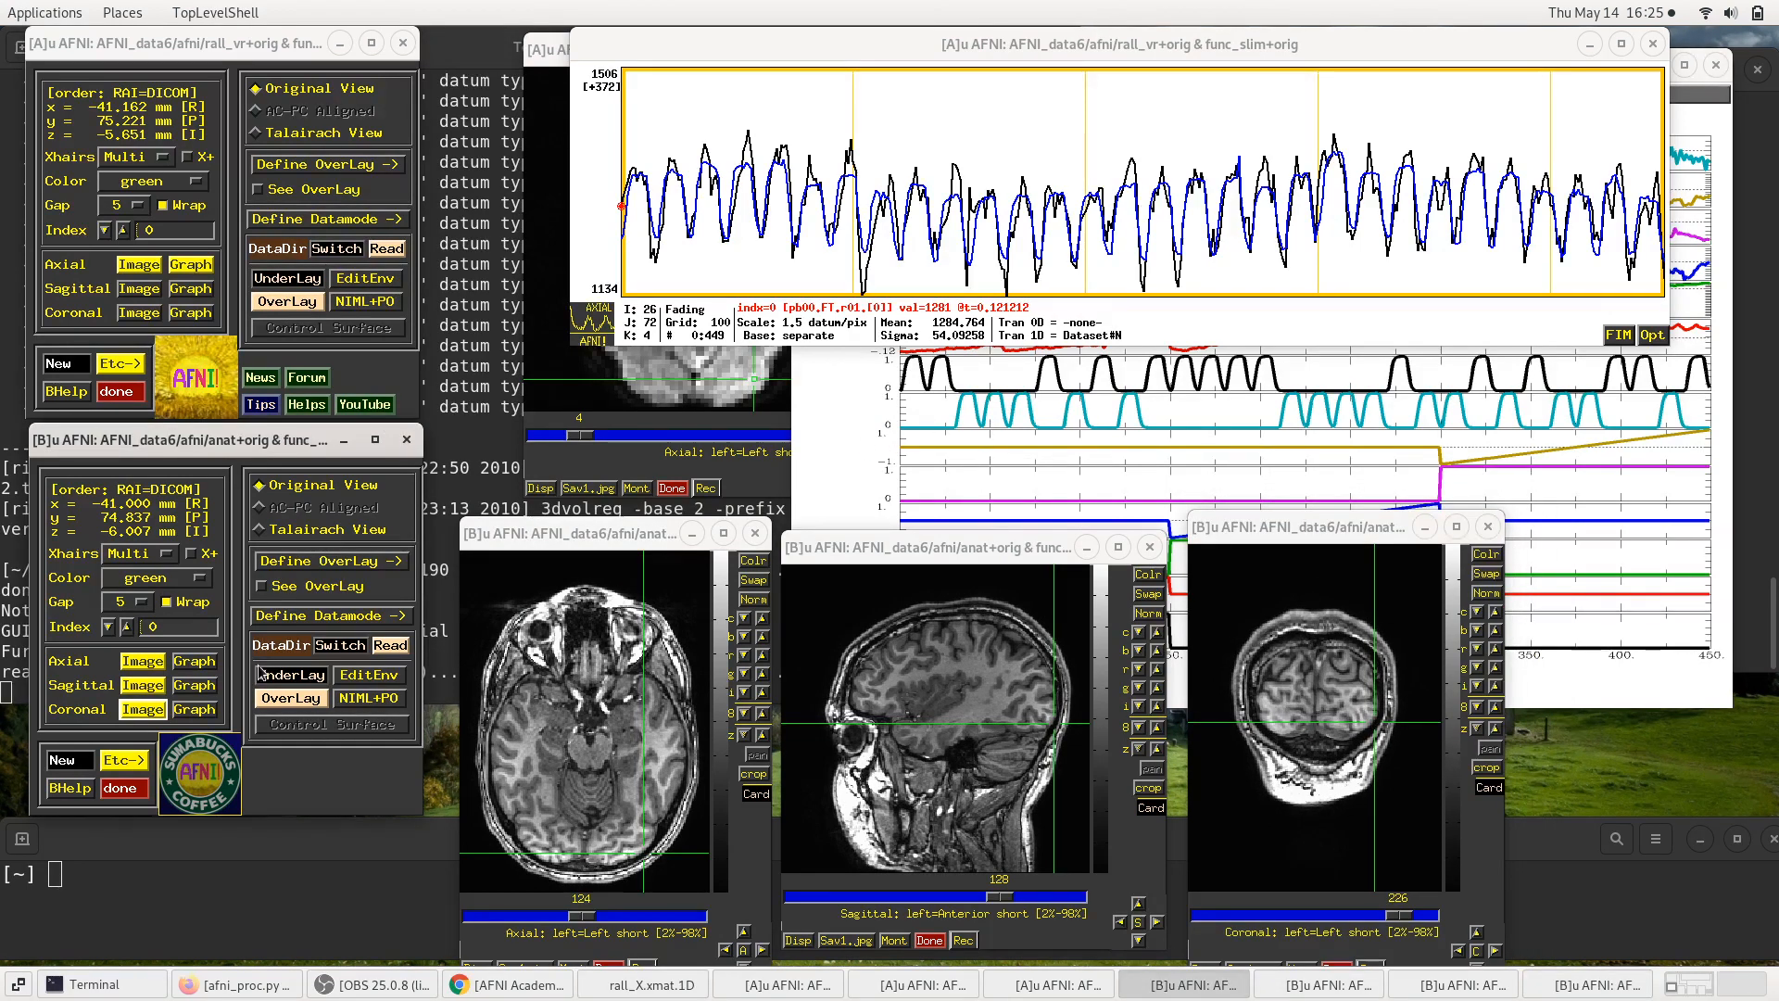
Step: Set the overlay dataset of controller B to rall_func
click(277, 703)
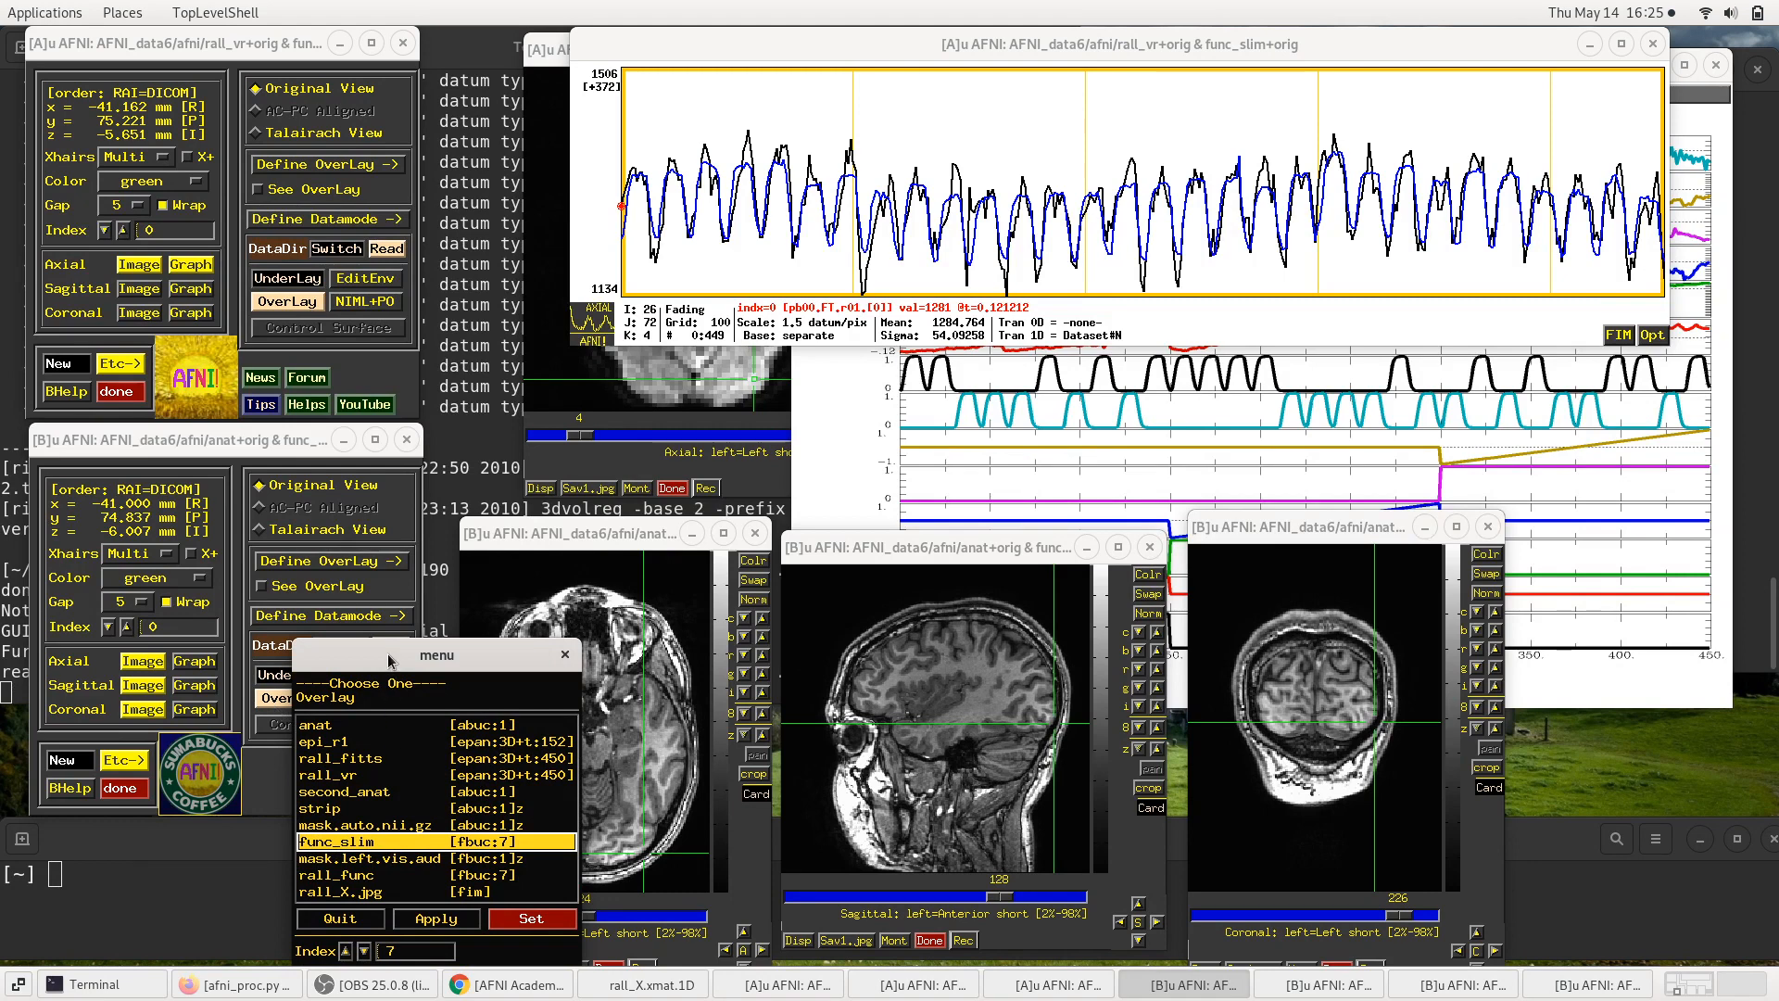
drag(385, 652, 354, 276)
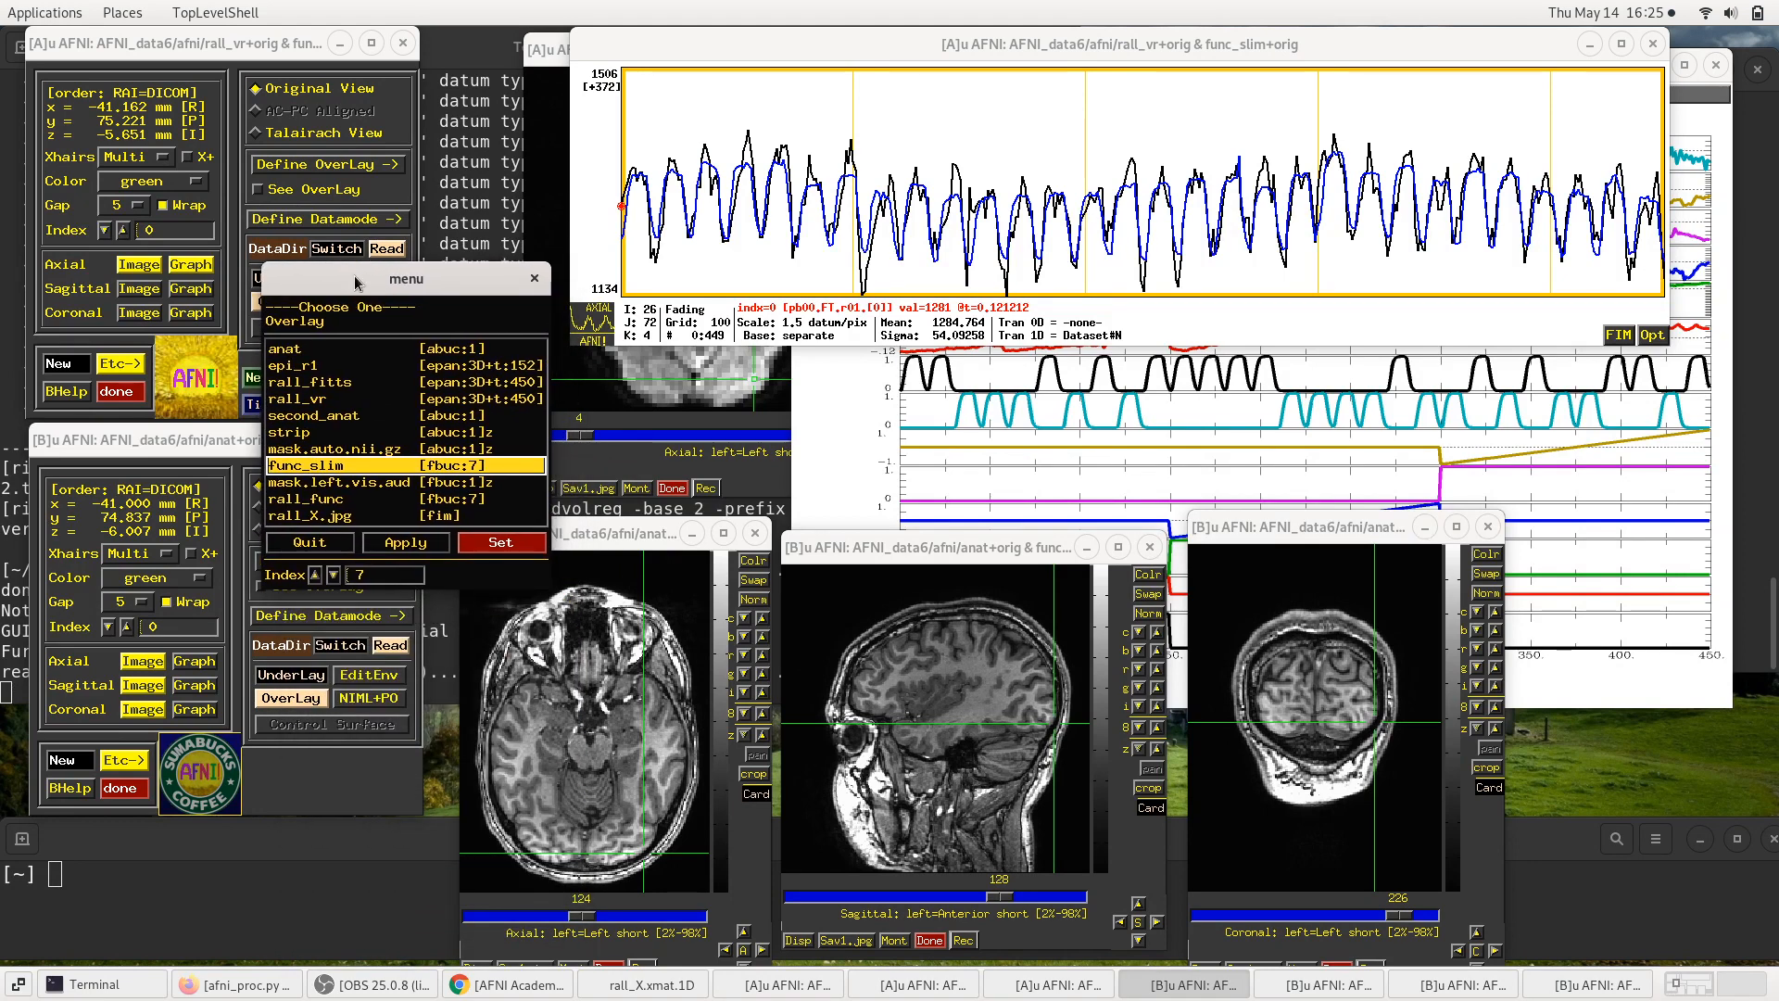
click(281, 500)
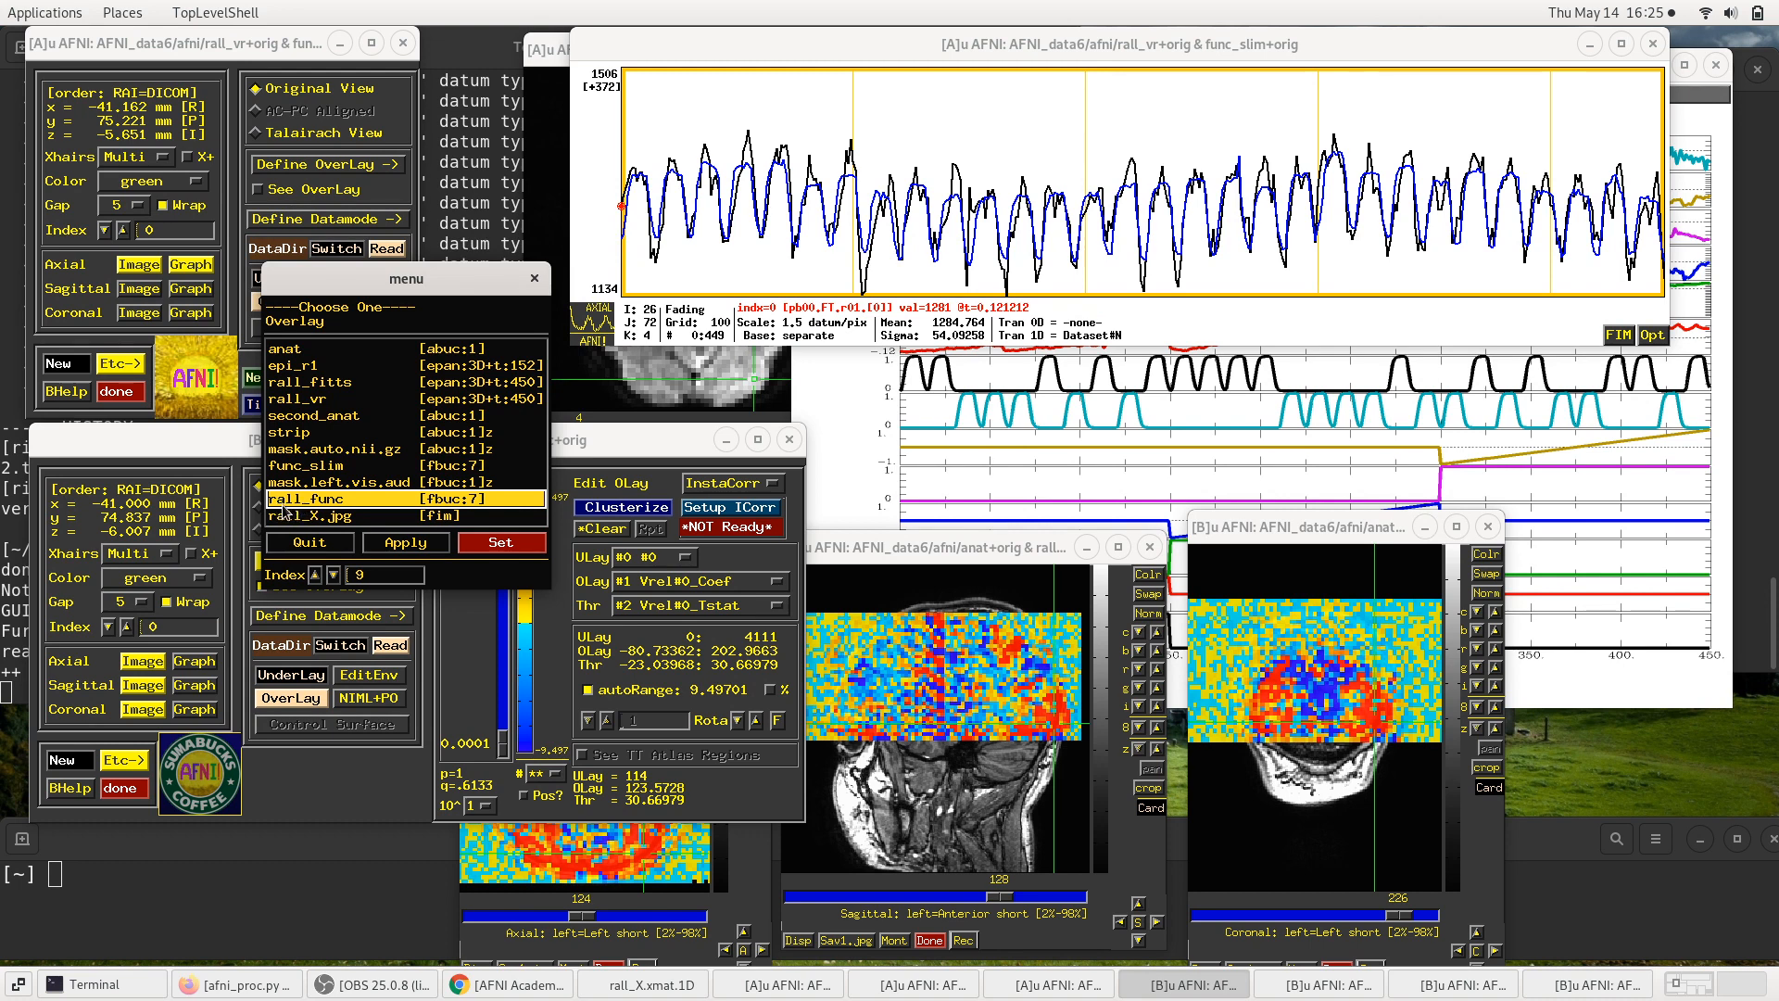
Step: Switch to the Terminal and print the contents of the rall_regress script with cat
click(483, 198)
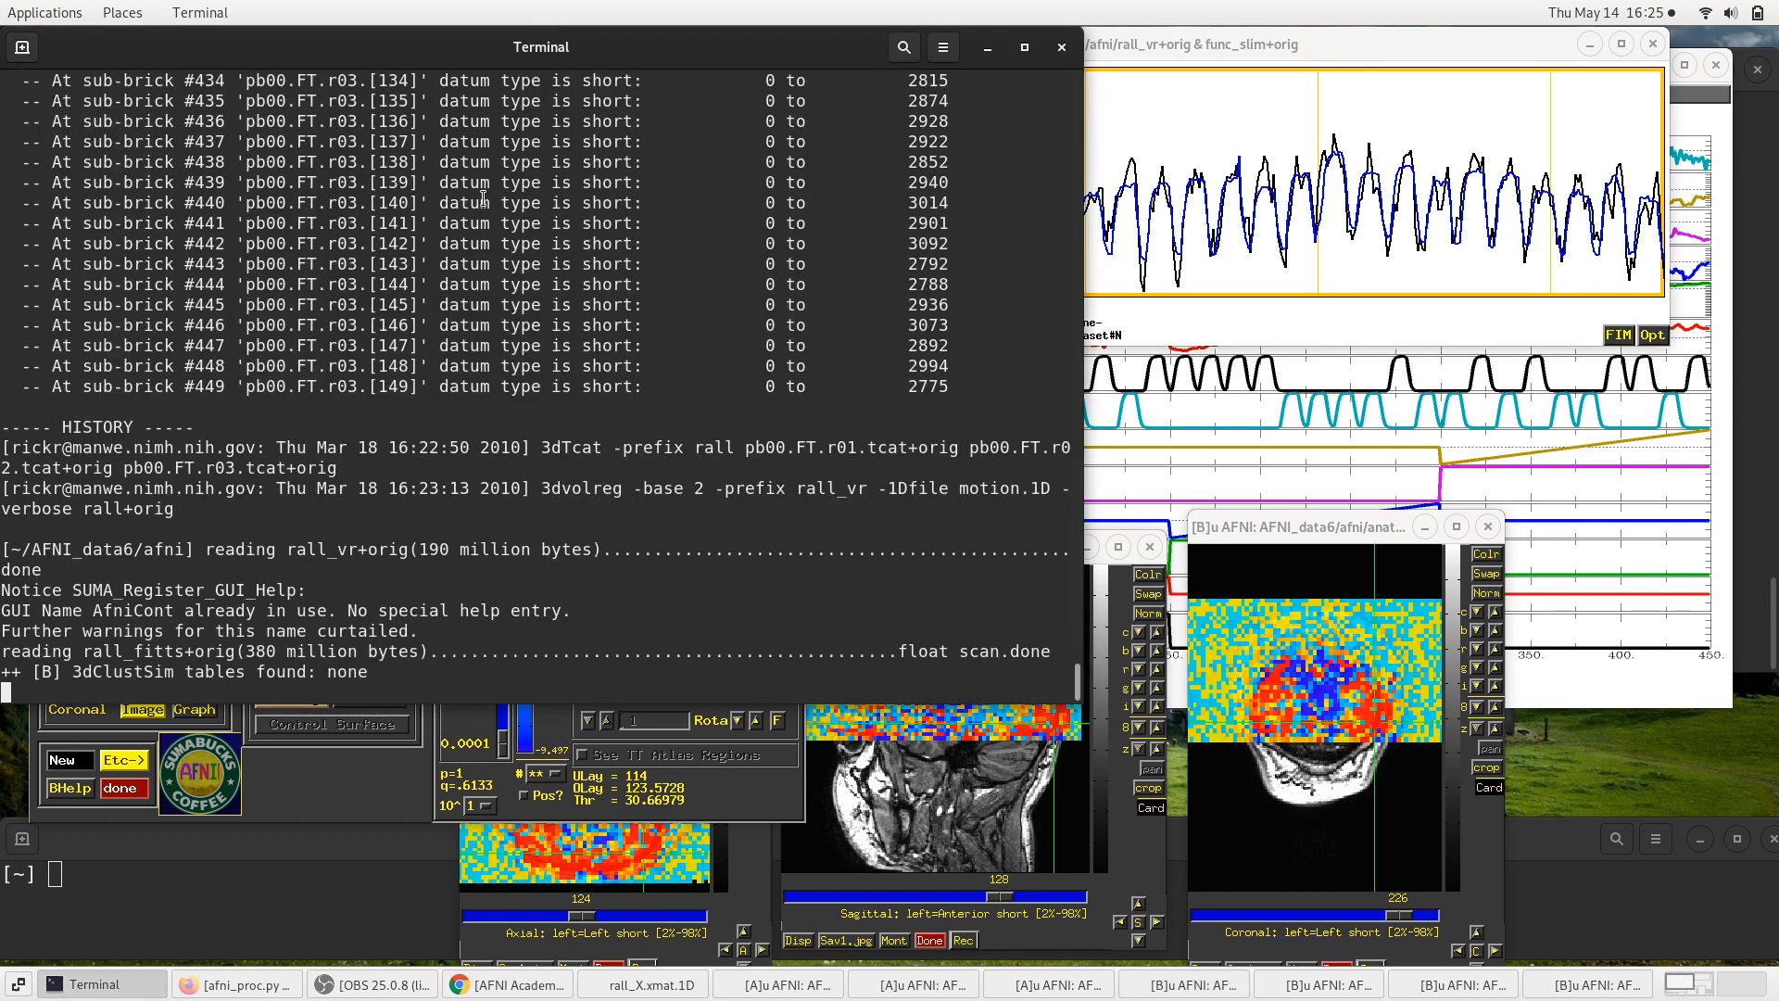
key(Return)
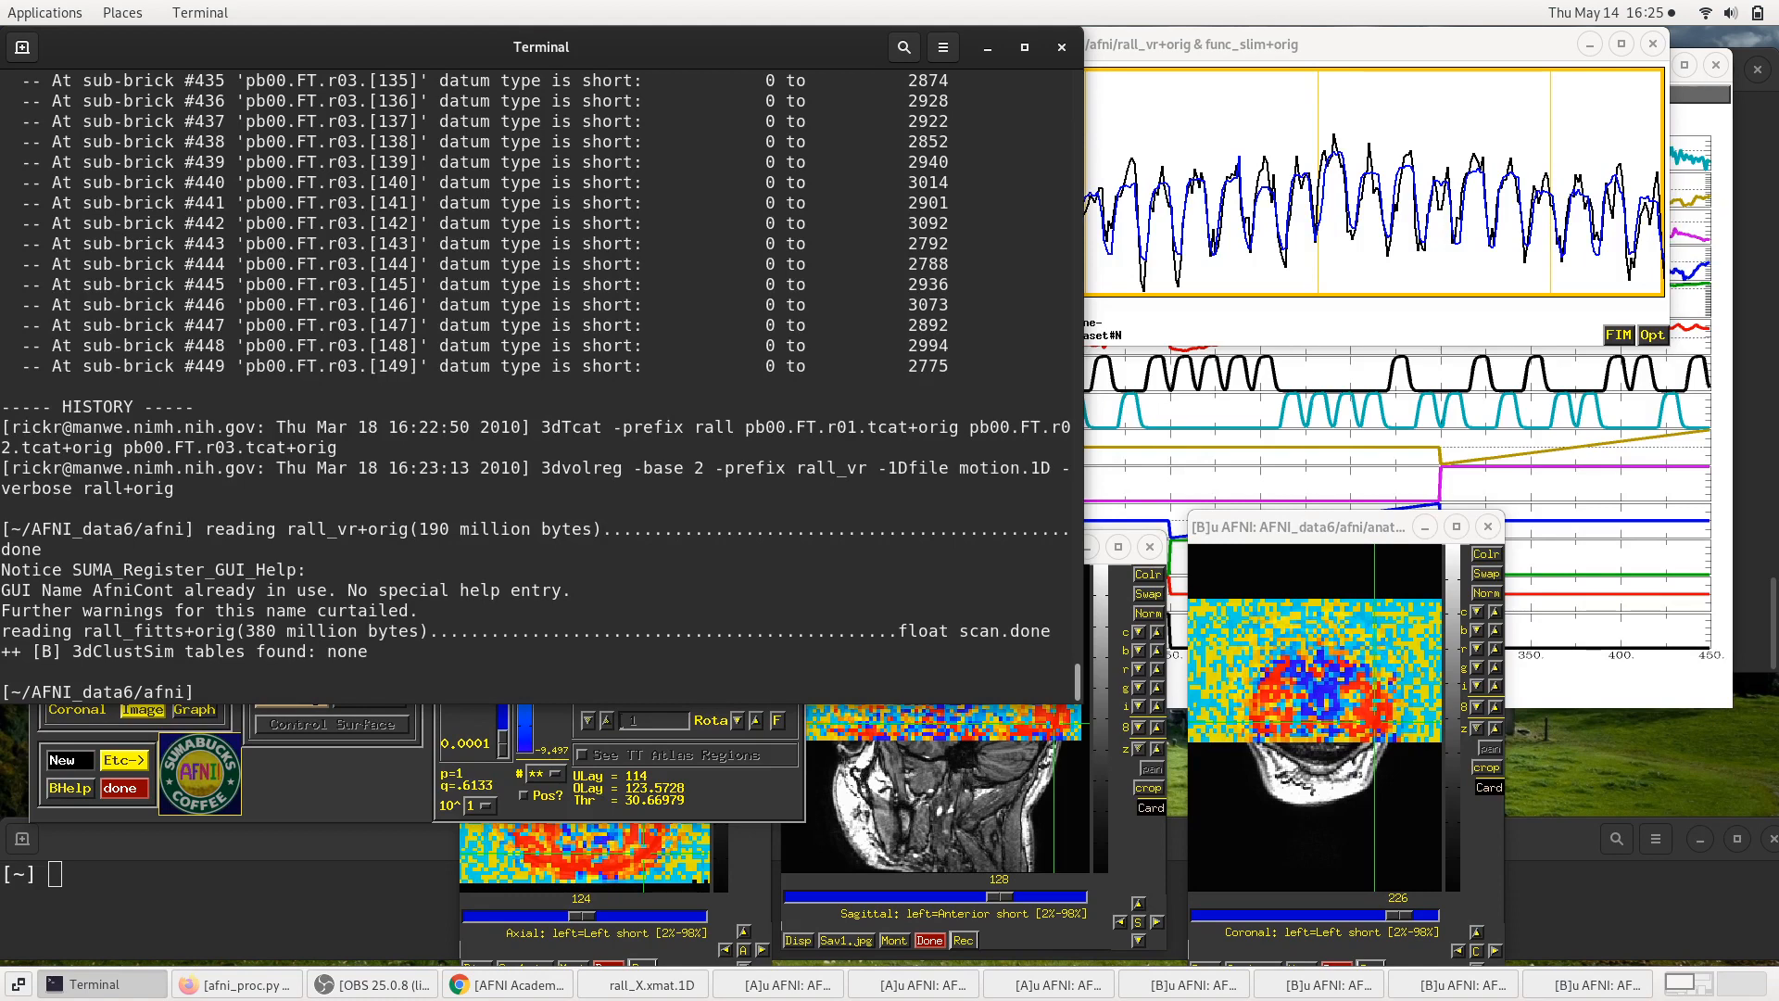
text(cat rall_re)
key(Tab)
key(Return)
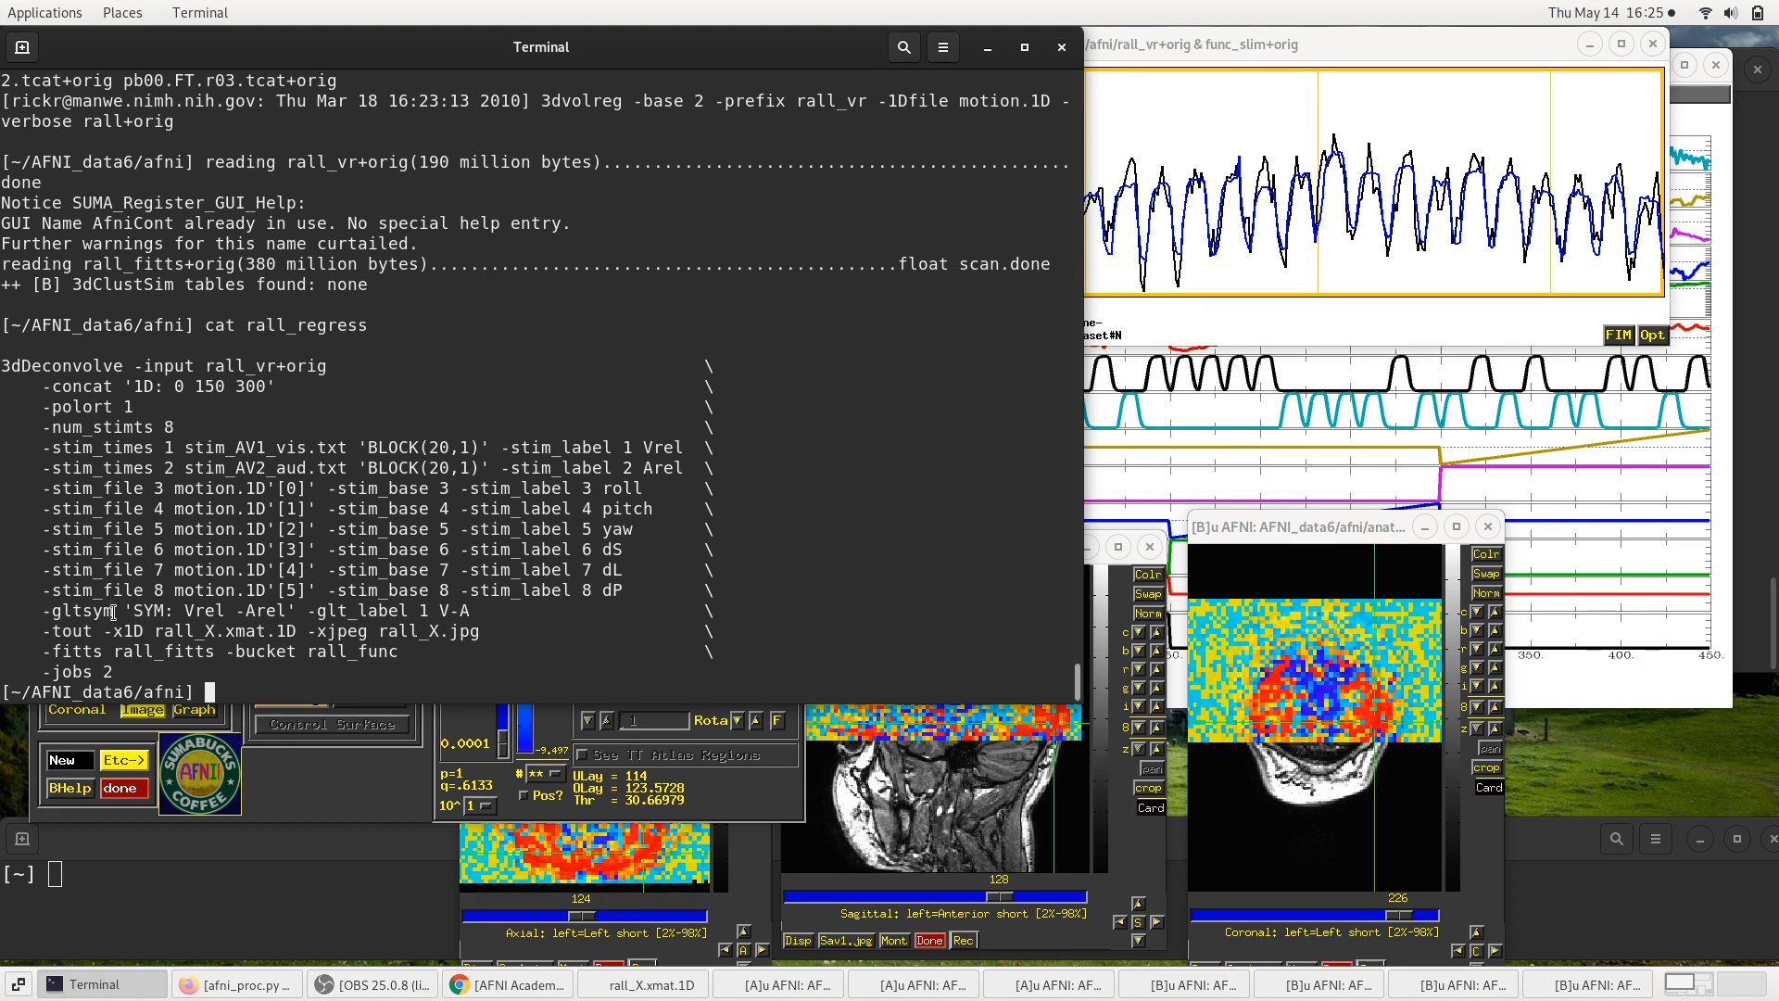
Step: Copy the bucket dataset name rall_func from the script and run 3dinfo -verb rall_func+orig
double_click(281, 652)
double_click(334, 651)
key(ctrl+c)
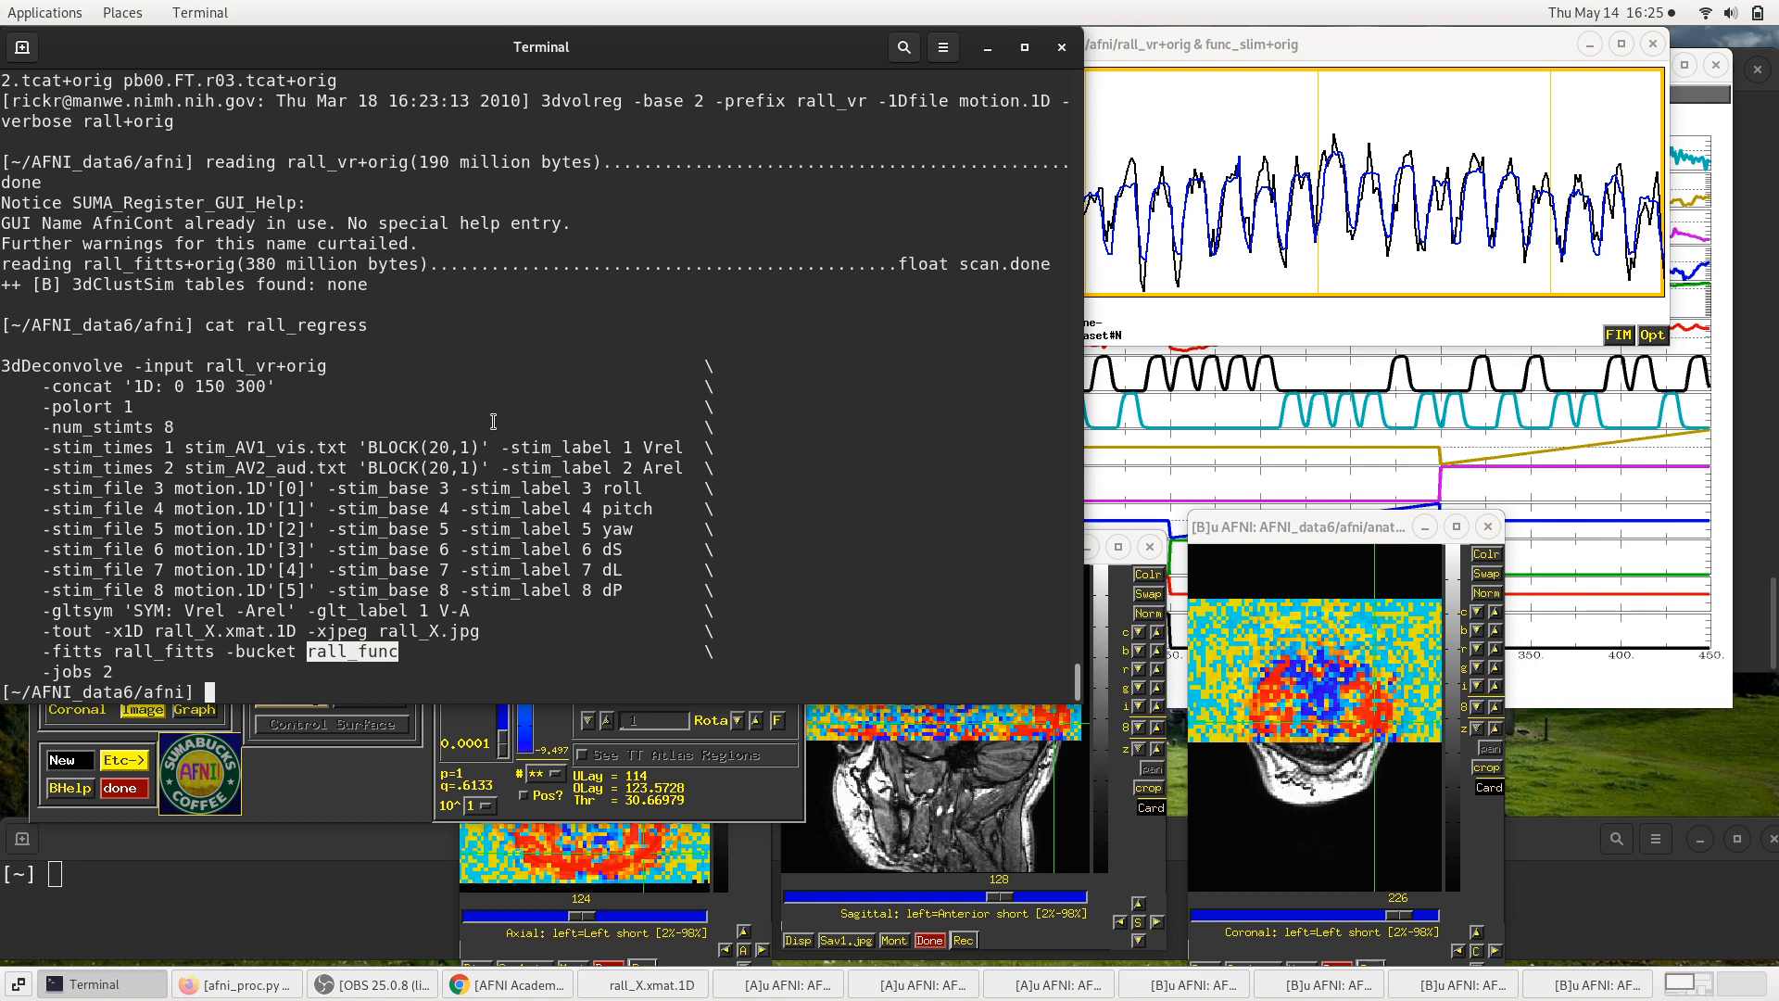
text(3dinfo -verb)
middle_click(493, 421)
key(Tab)
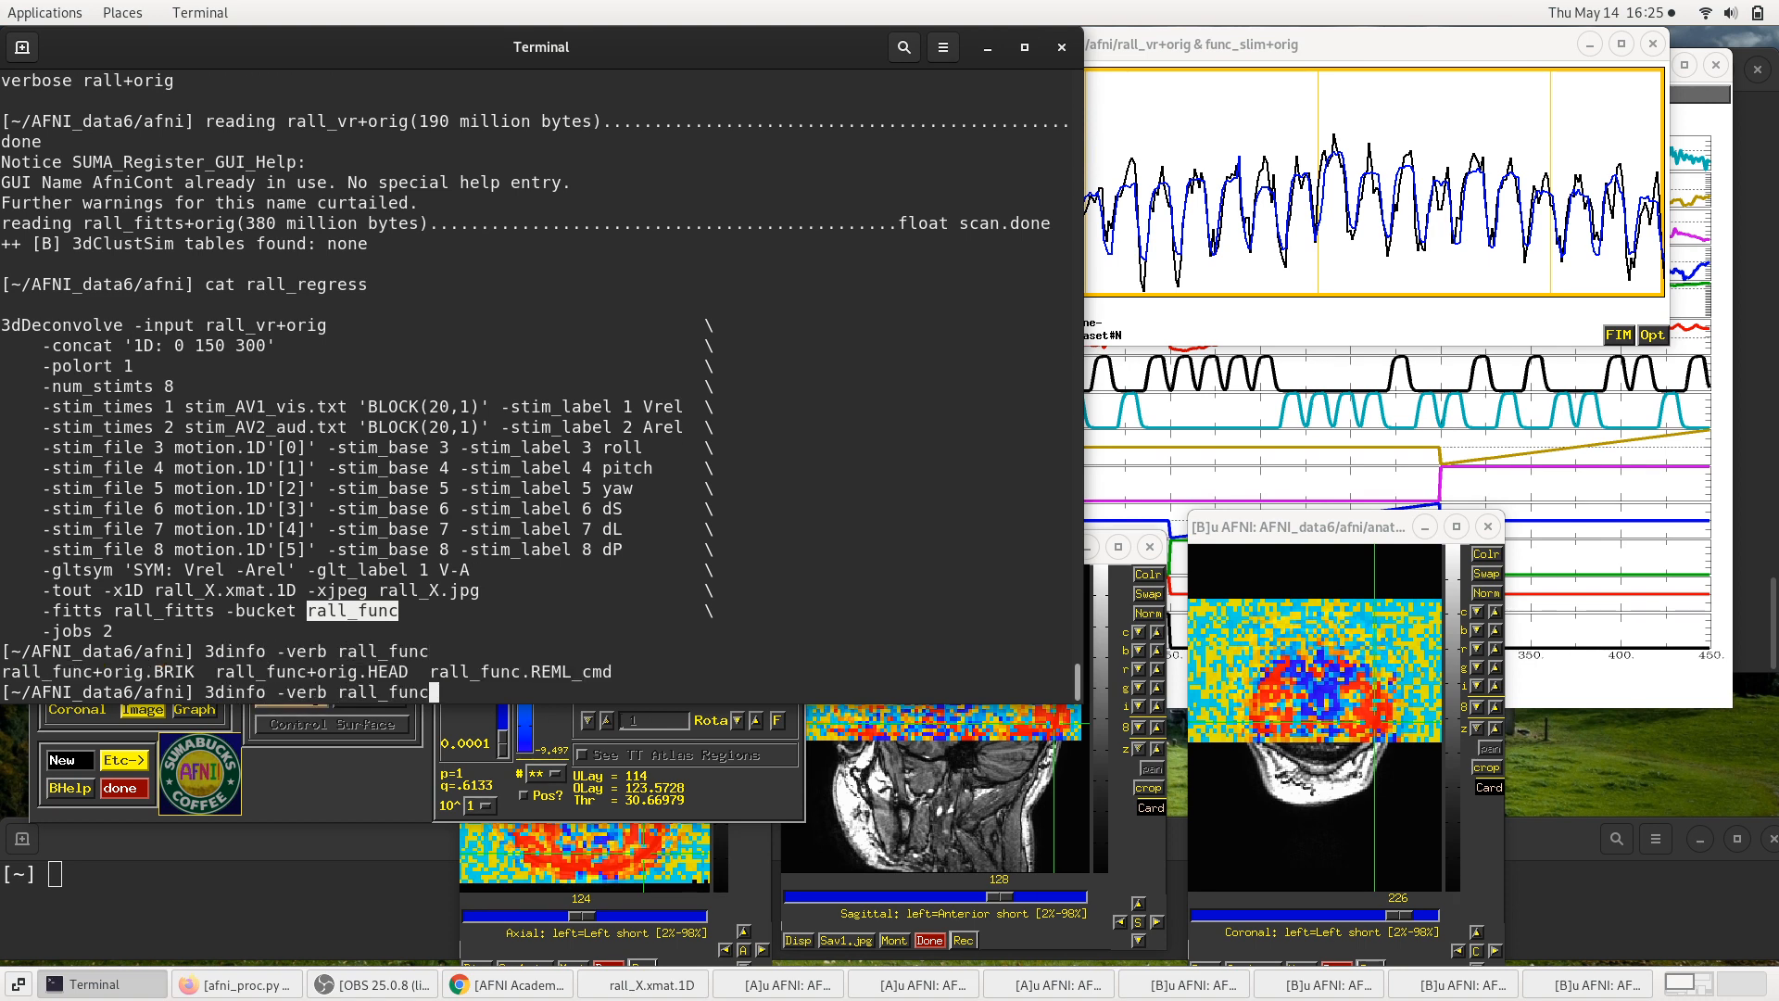
text(+)
key(Tab)
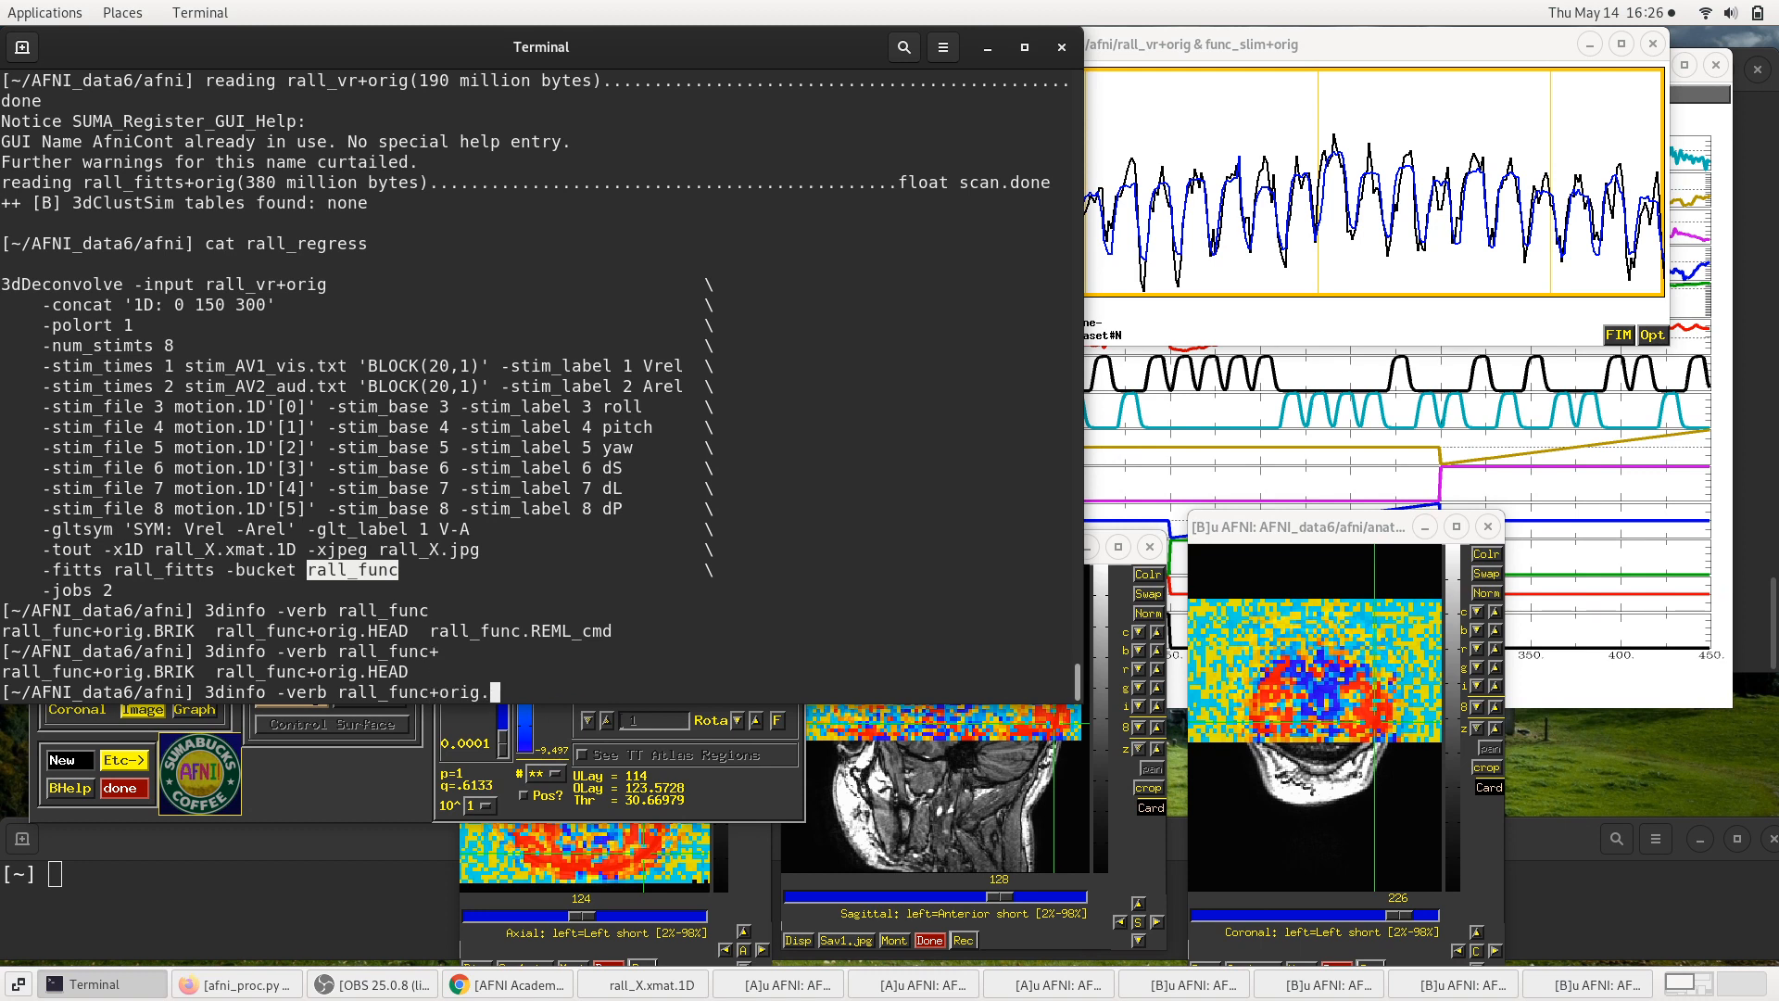
key(BackSpace)
key(Return)
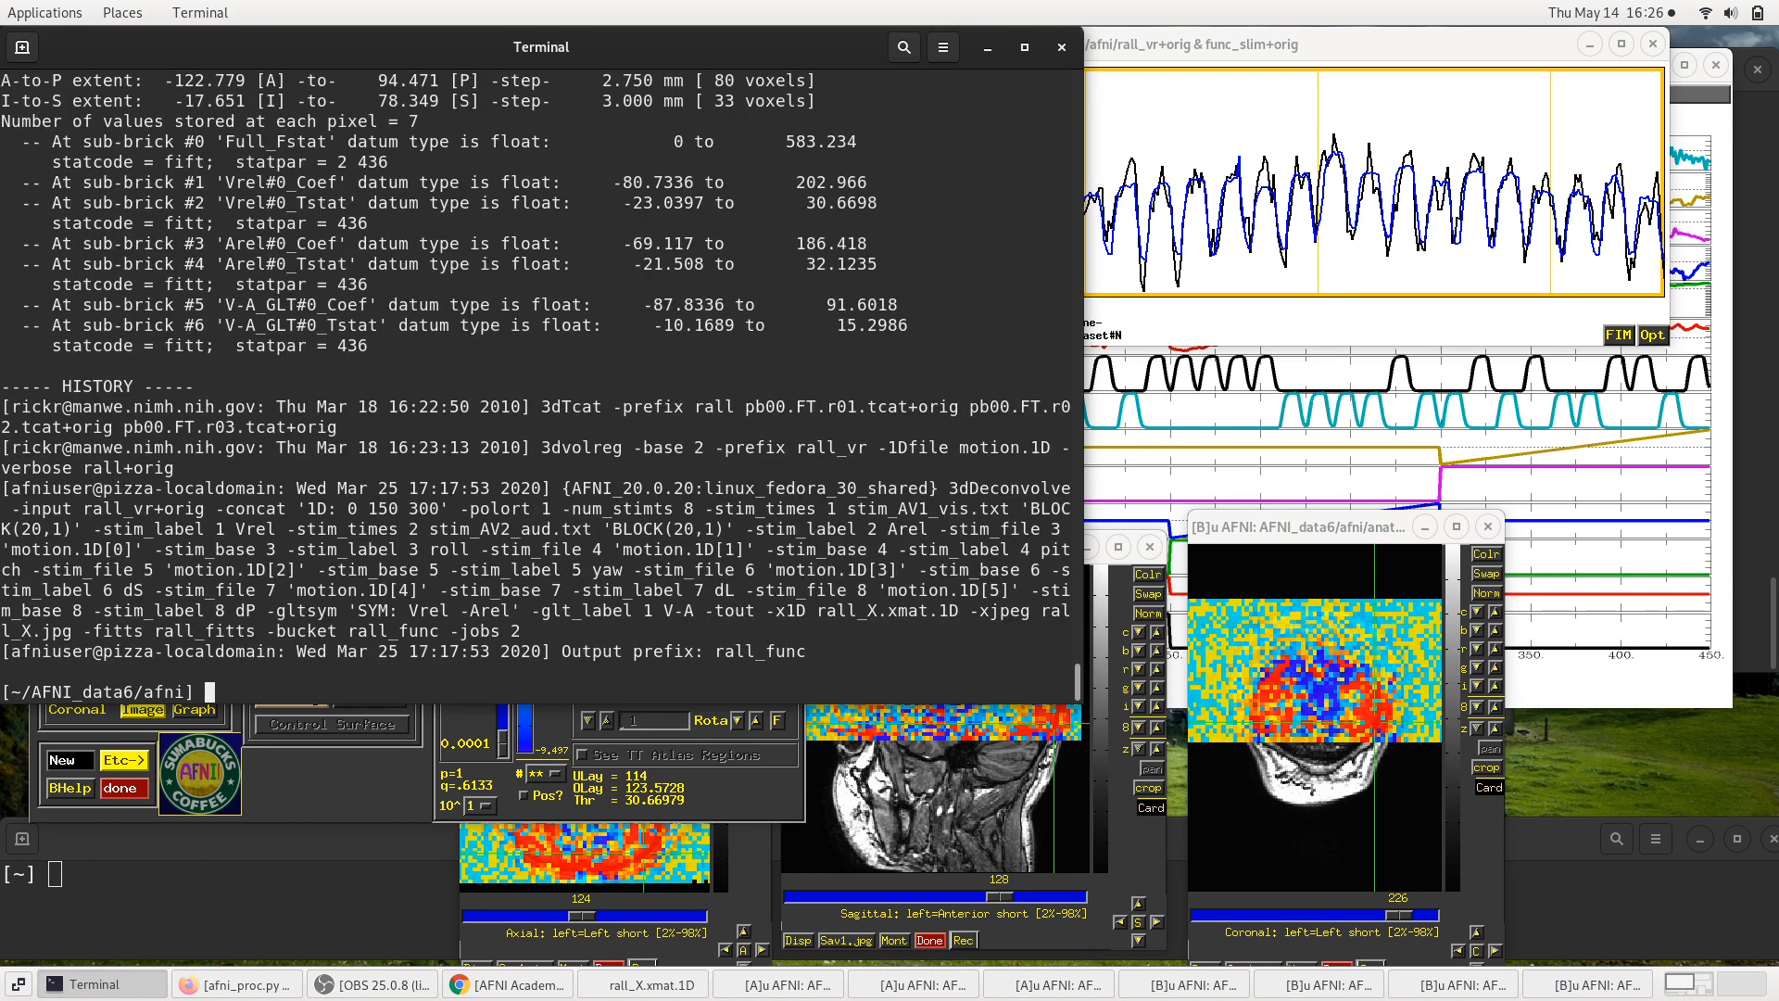
Step: Examine the 3dinfo output for rall_func, including the processing commands in the history and the Full_Fstat and Vrel sub-brick labels
scroll(749, 359, up, 3)
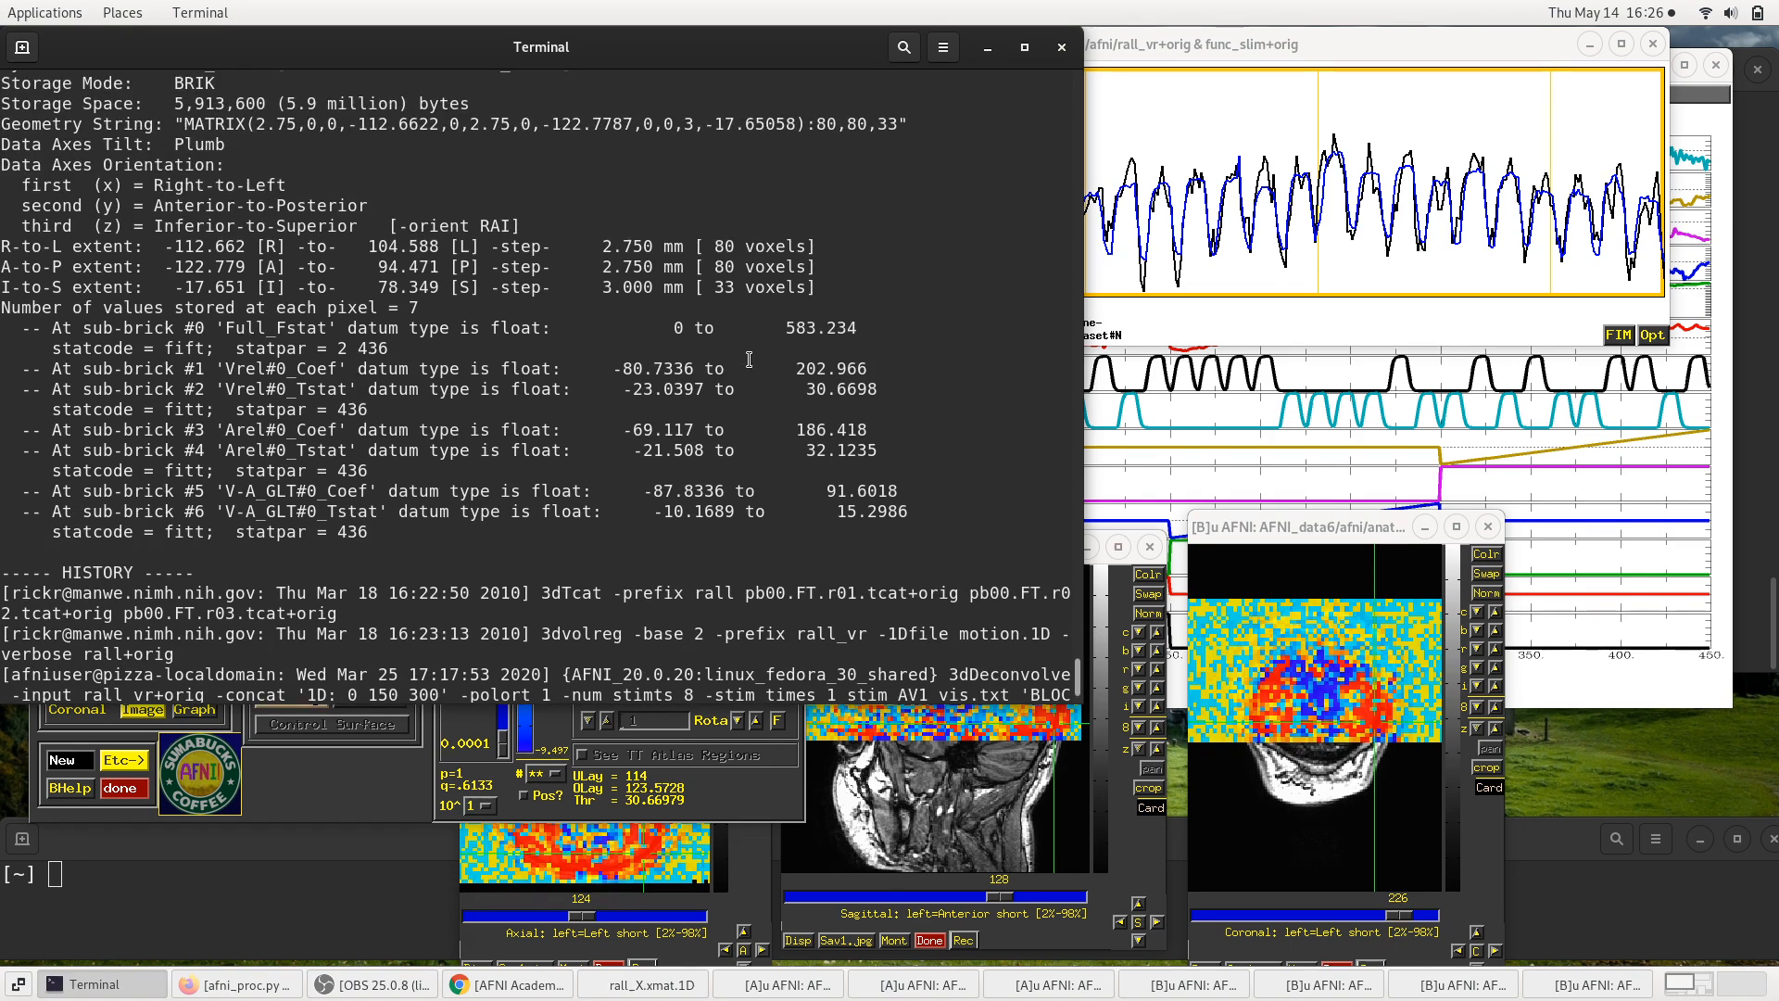
scroll(749, 360, down, 3)
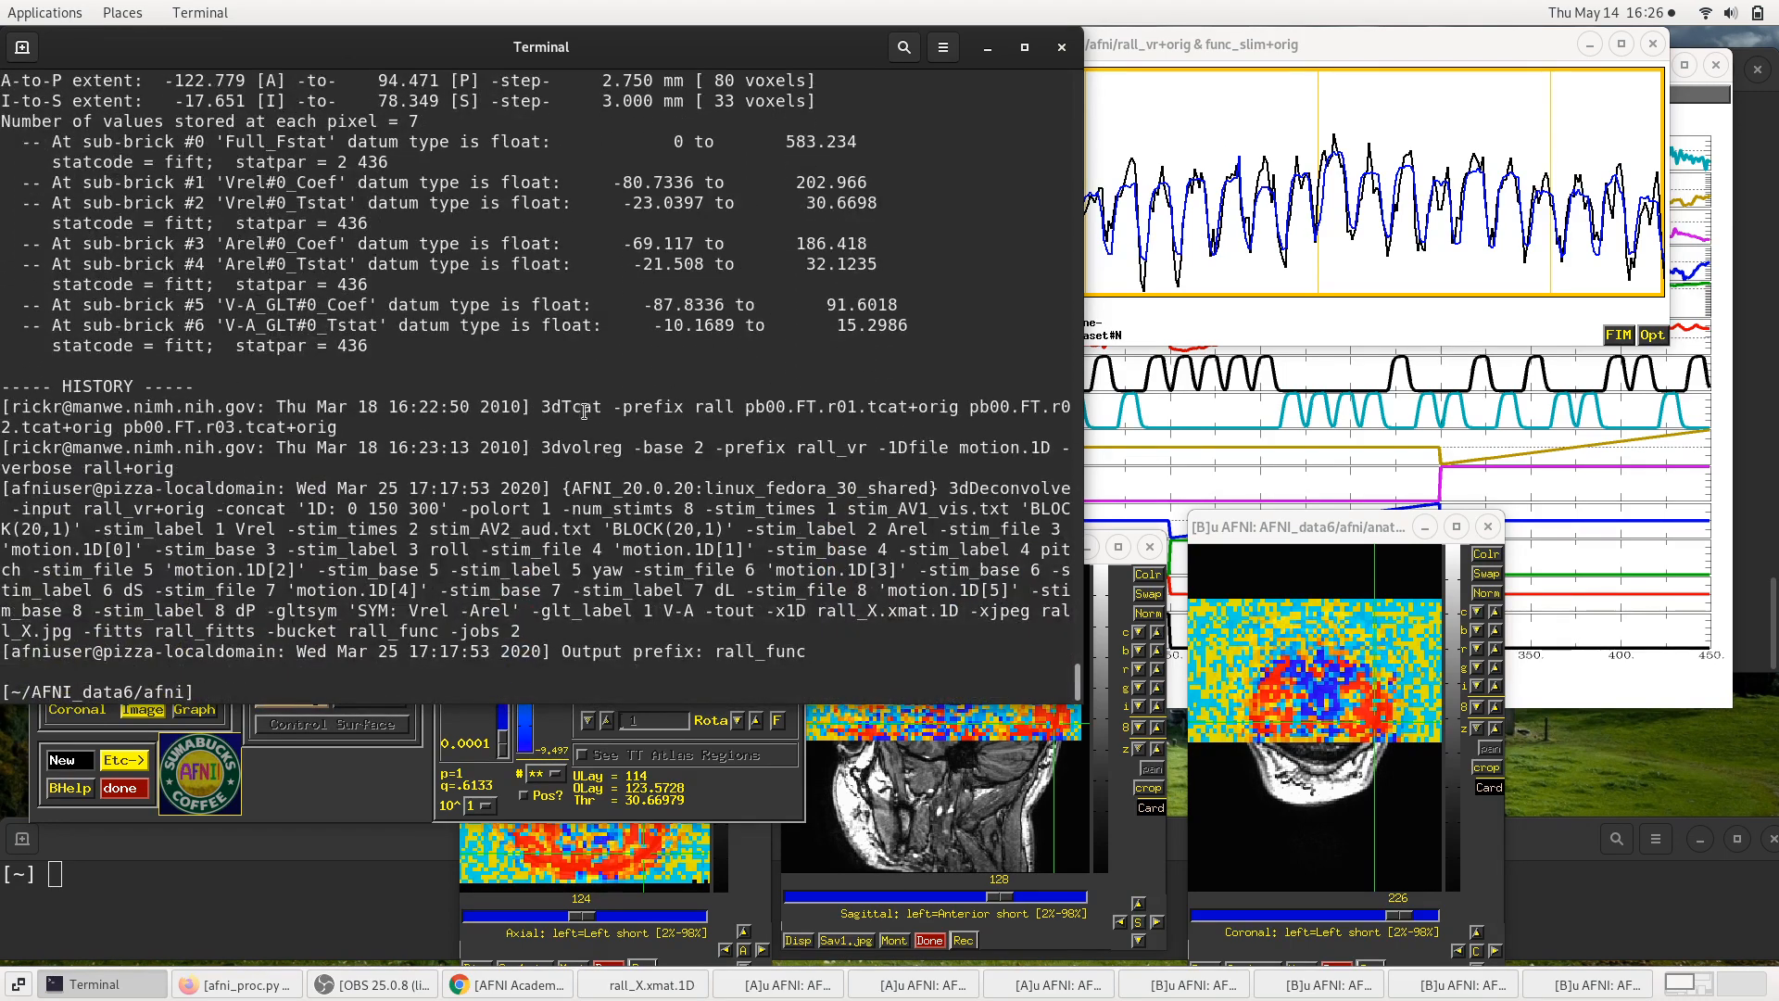
double_click(584, 412)
double_click(574, 447)
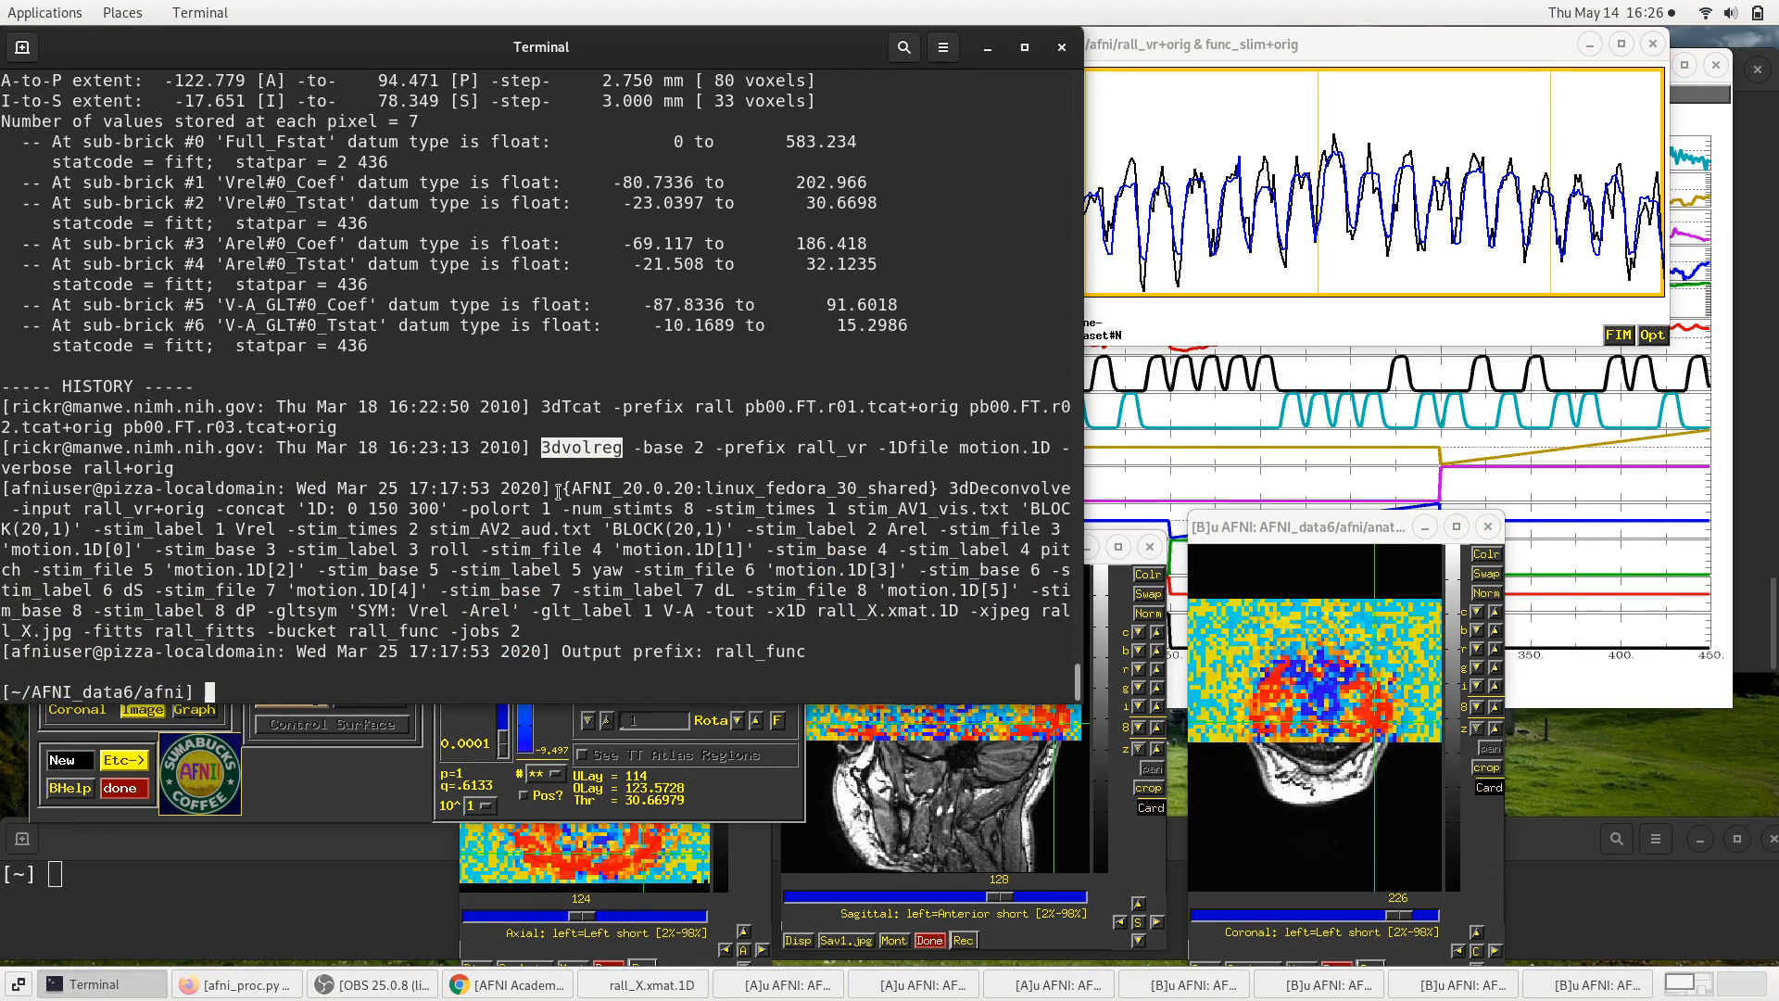
double_click(976, 488)
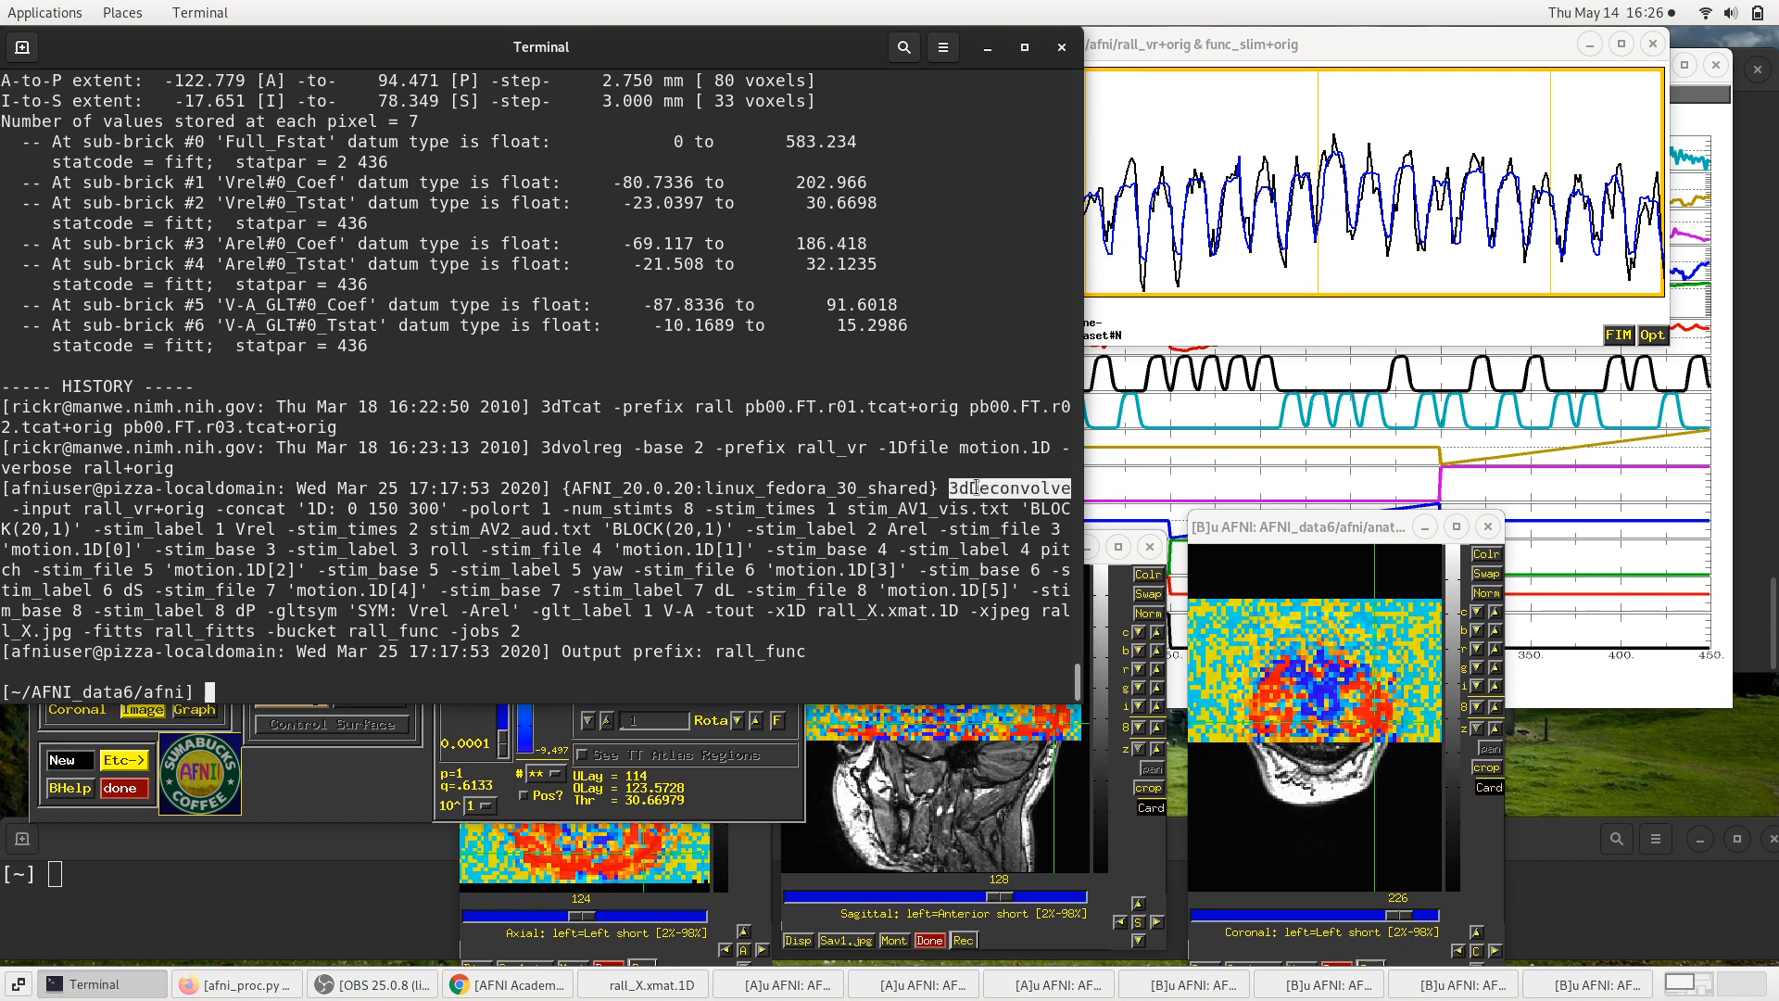
drag(976, 487, 500, 630)
click(353, 139)
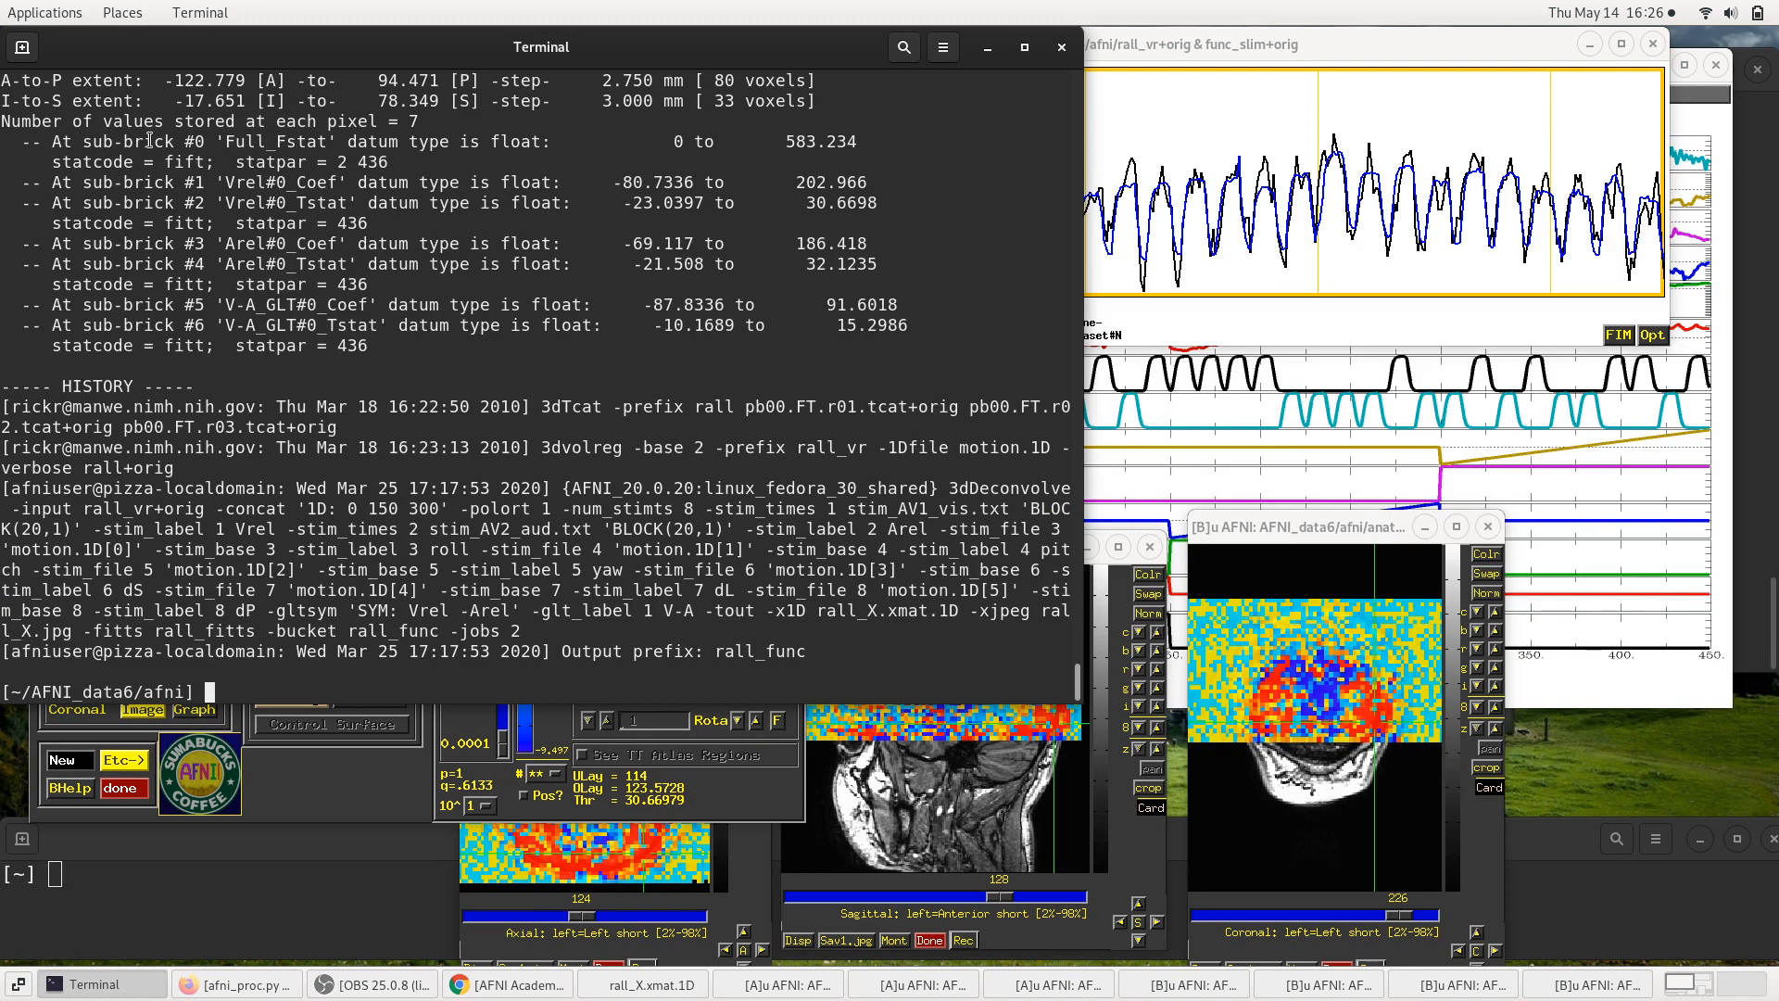
double_click(247, 139)
double_click(239, 182)
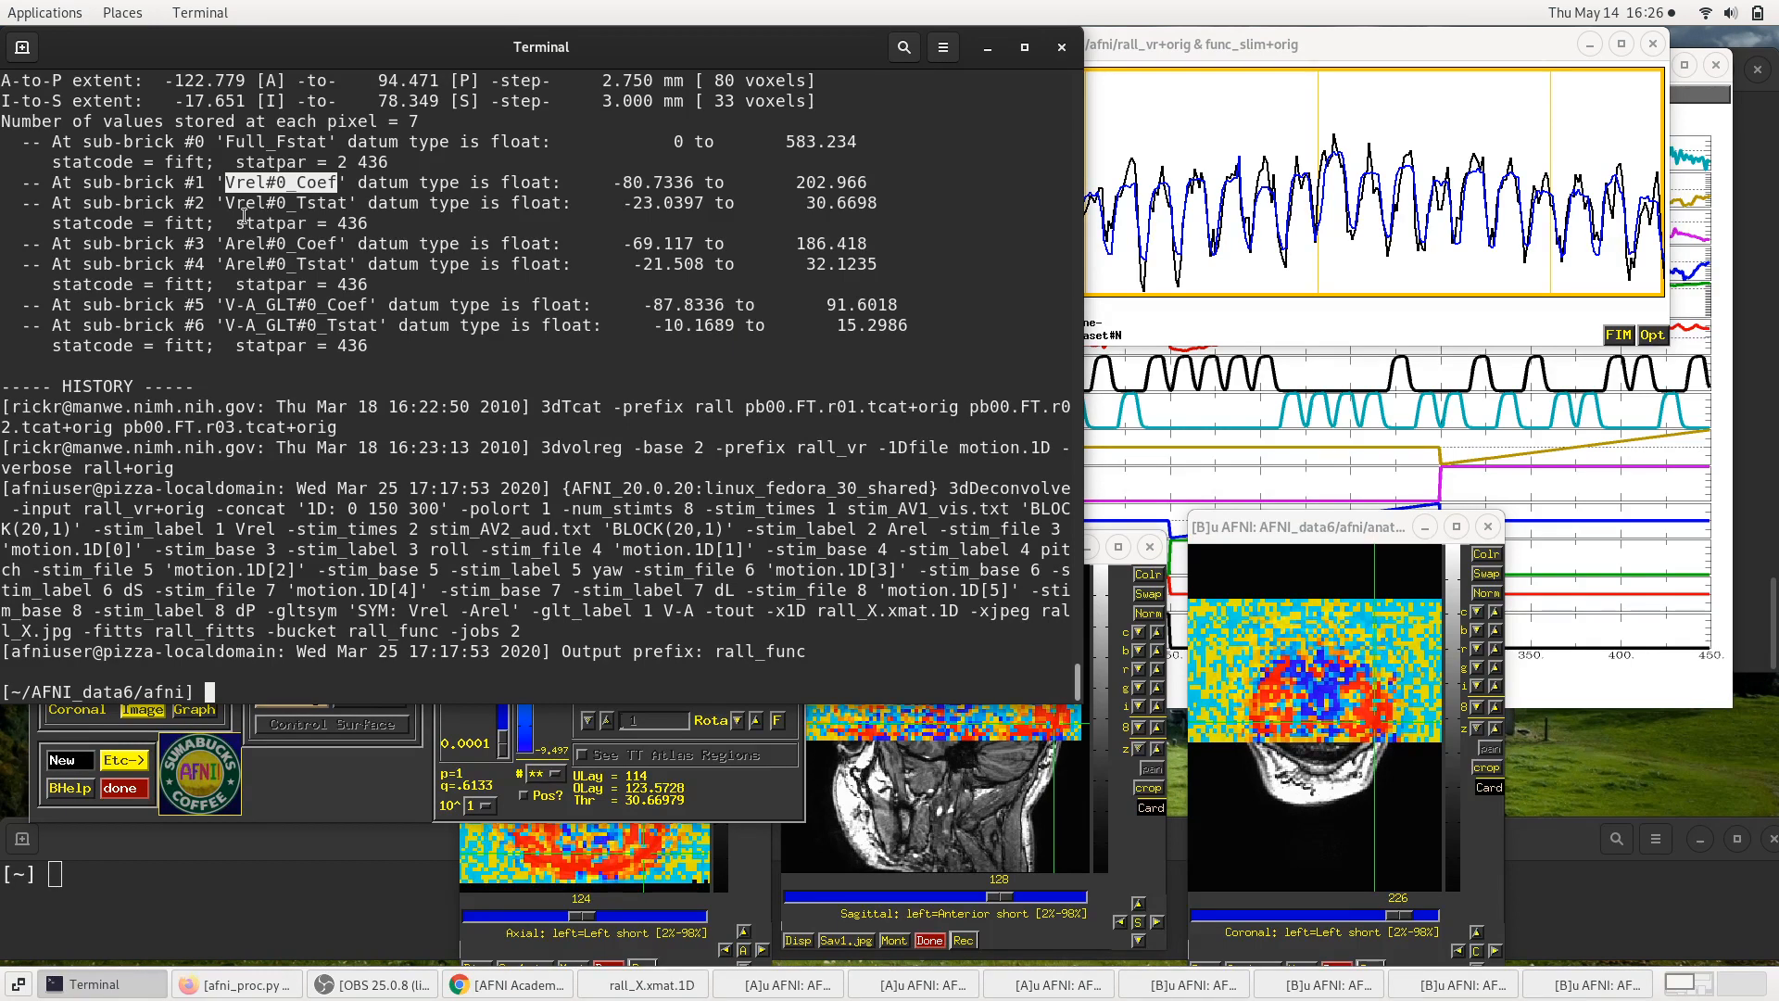
double_click(307, 202)
double_click(309, 182)
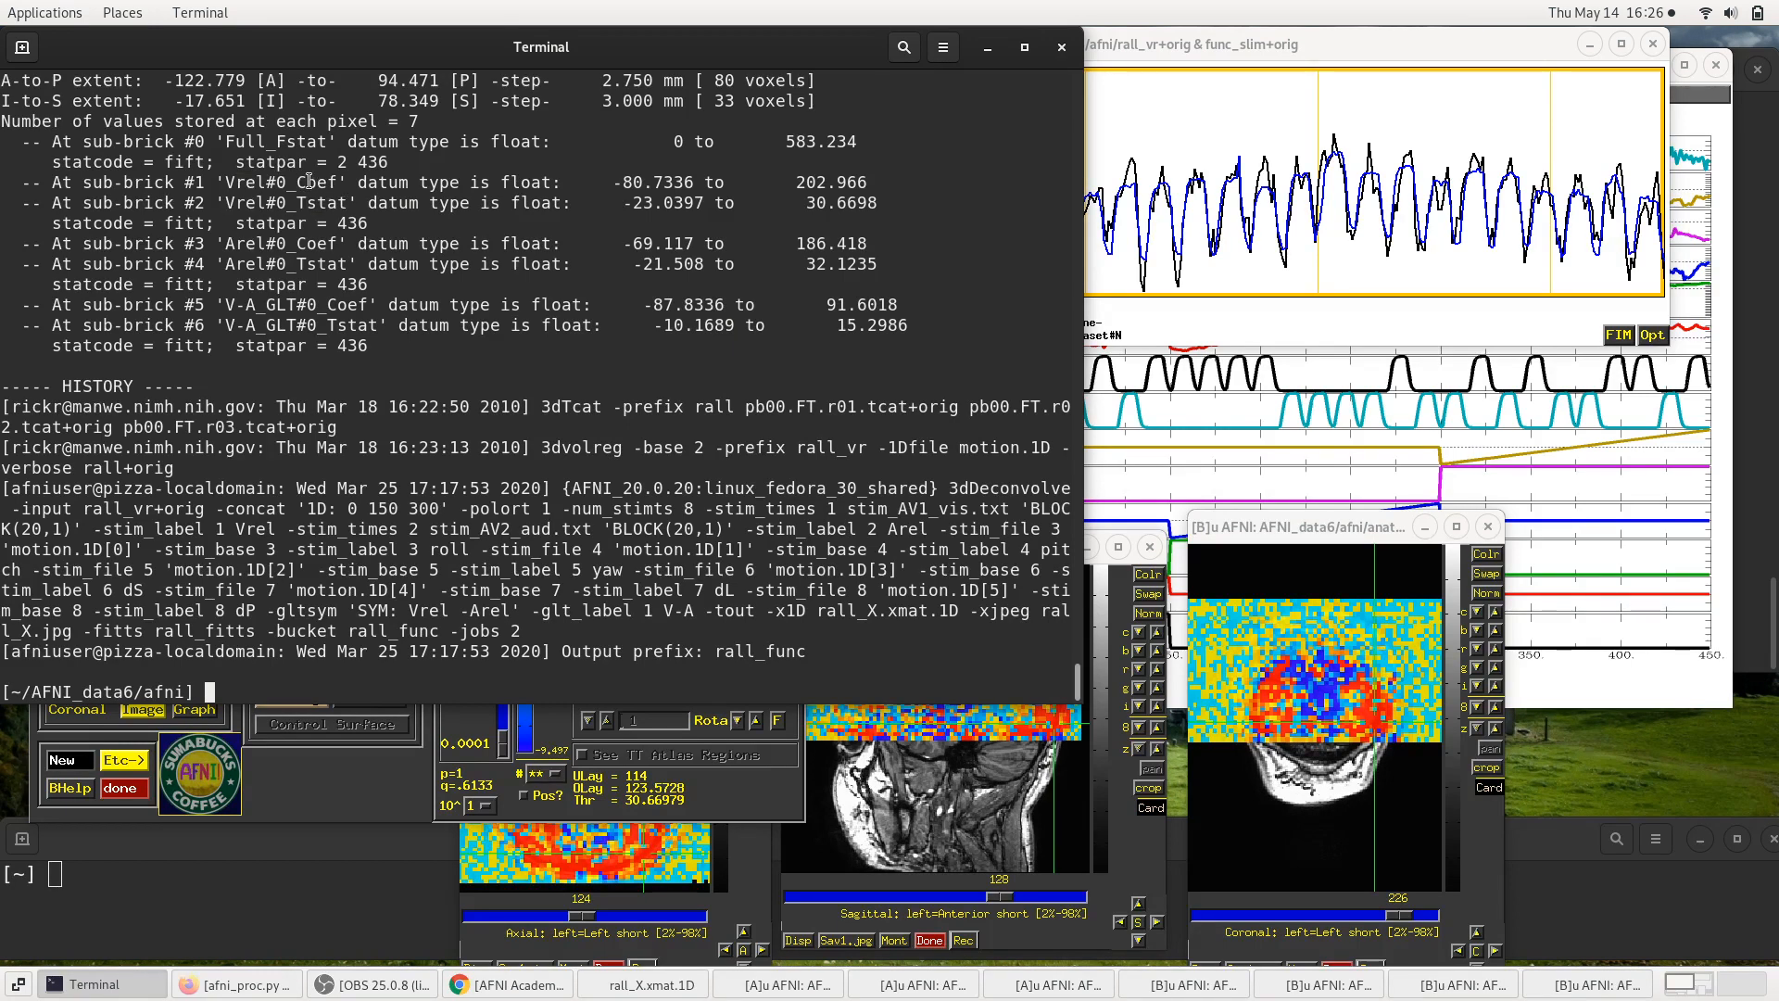
Step: Examine the Vrel and V-A_GLT coefficient and t-statistic sub-brick labels in the 3dinfo output for rall_func
double_click(303, 202)
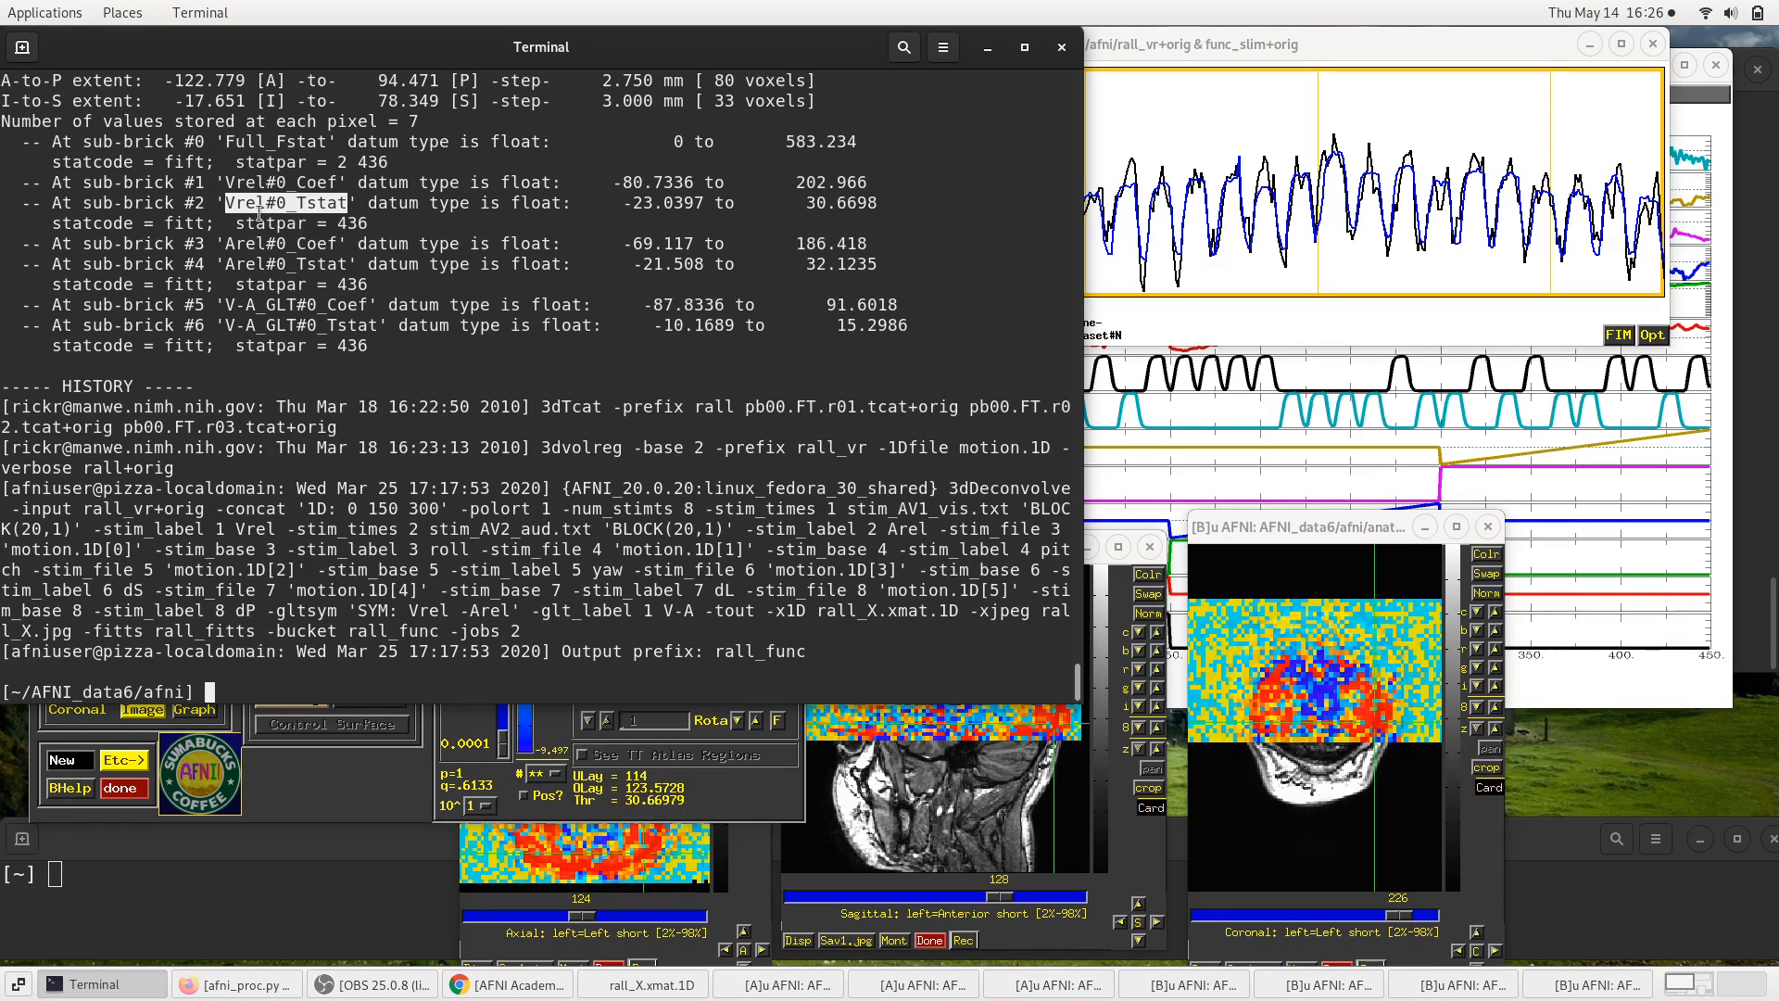
drag(262, 180, 283, 177)
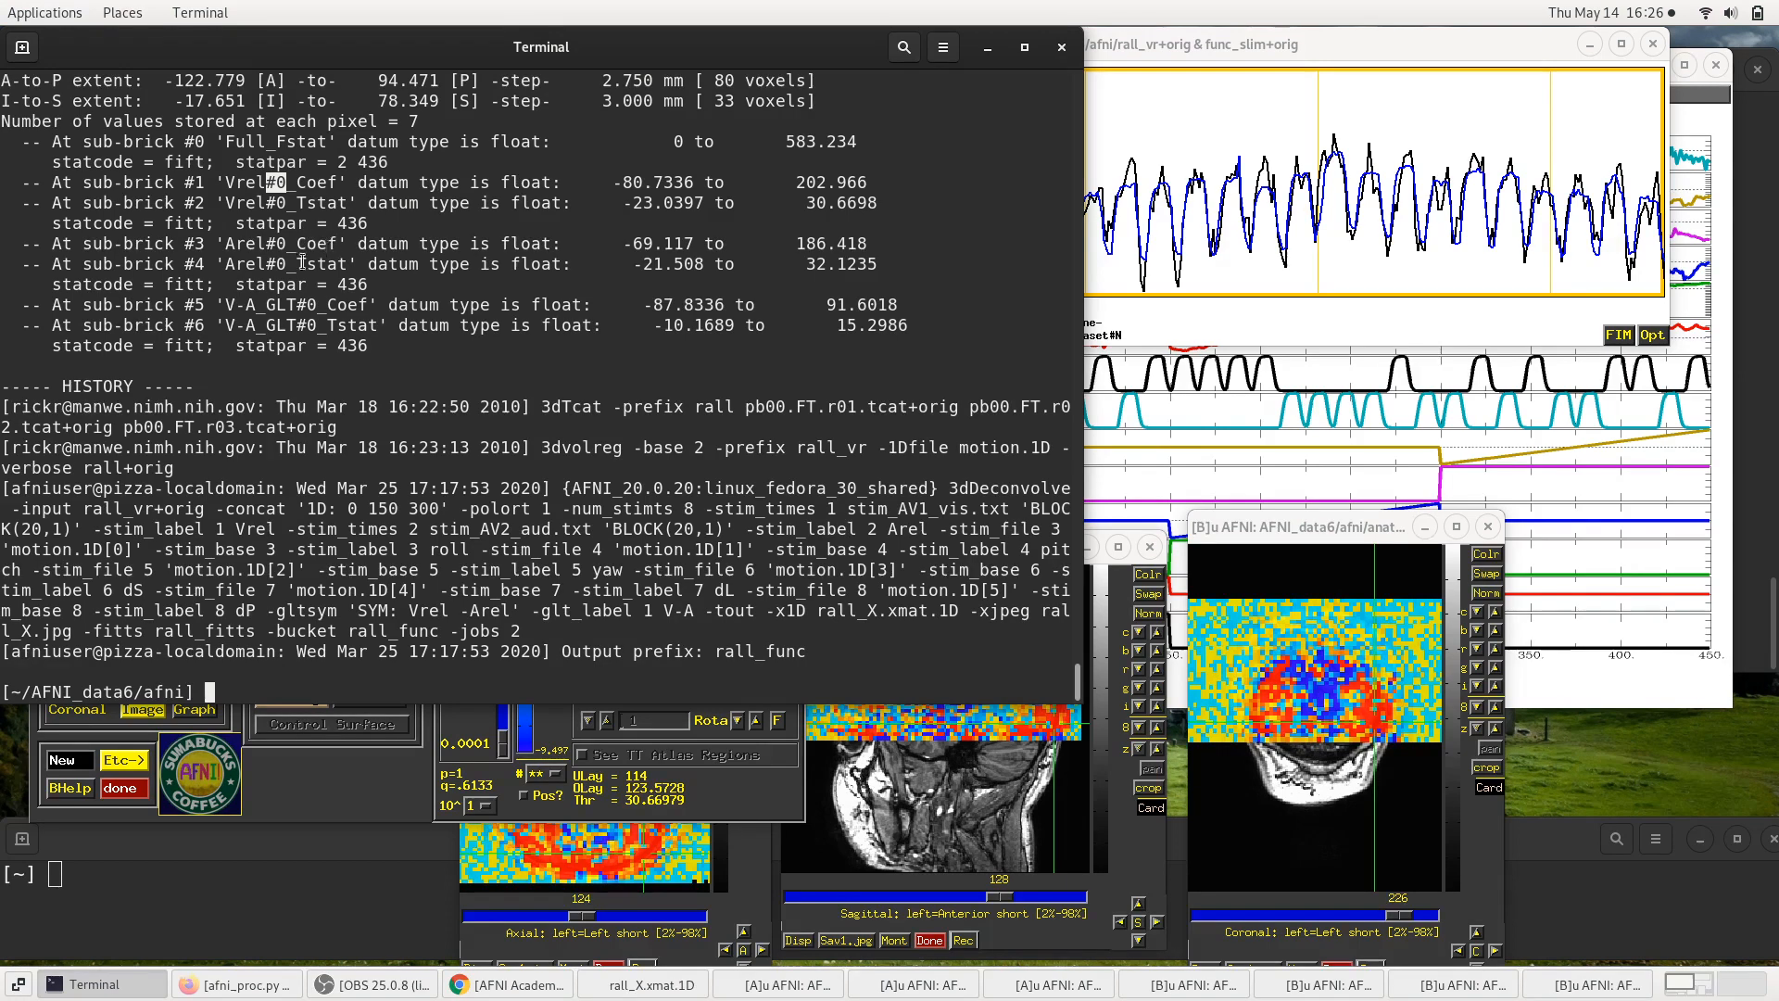
double_click(273, 308)
double_click(357, 324)
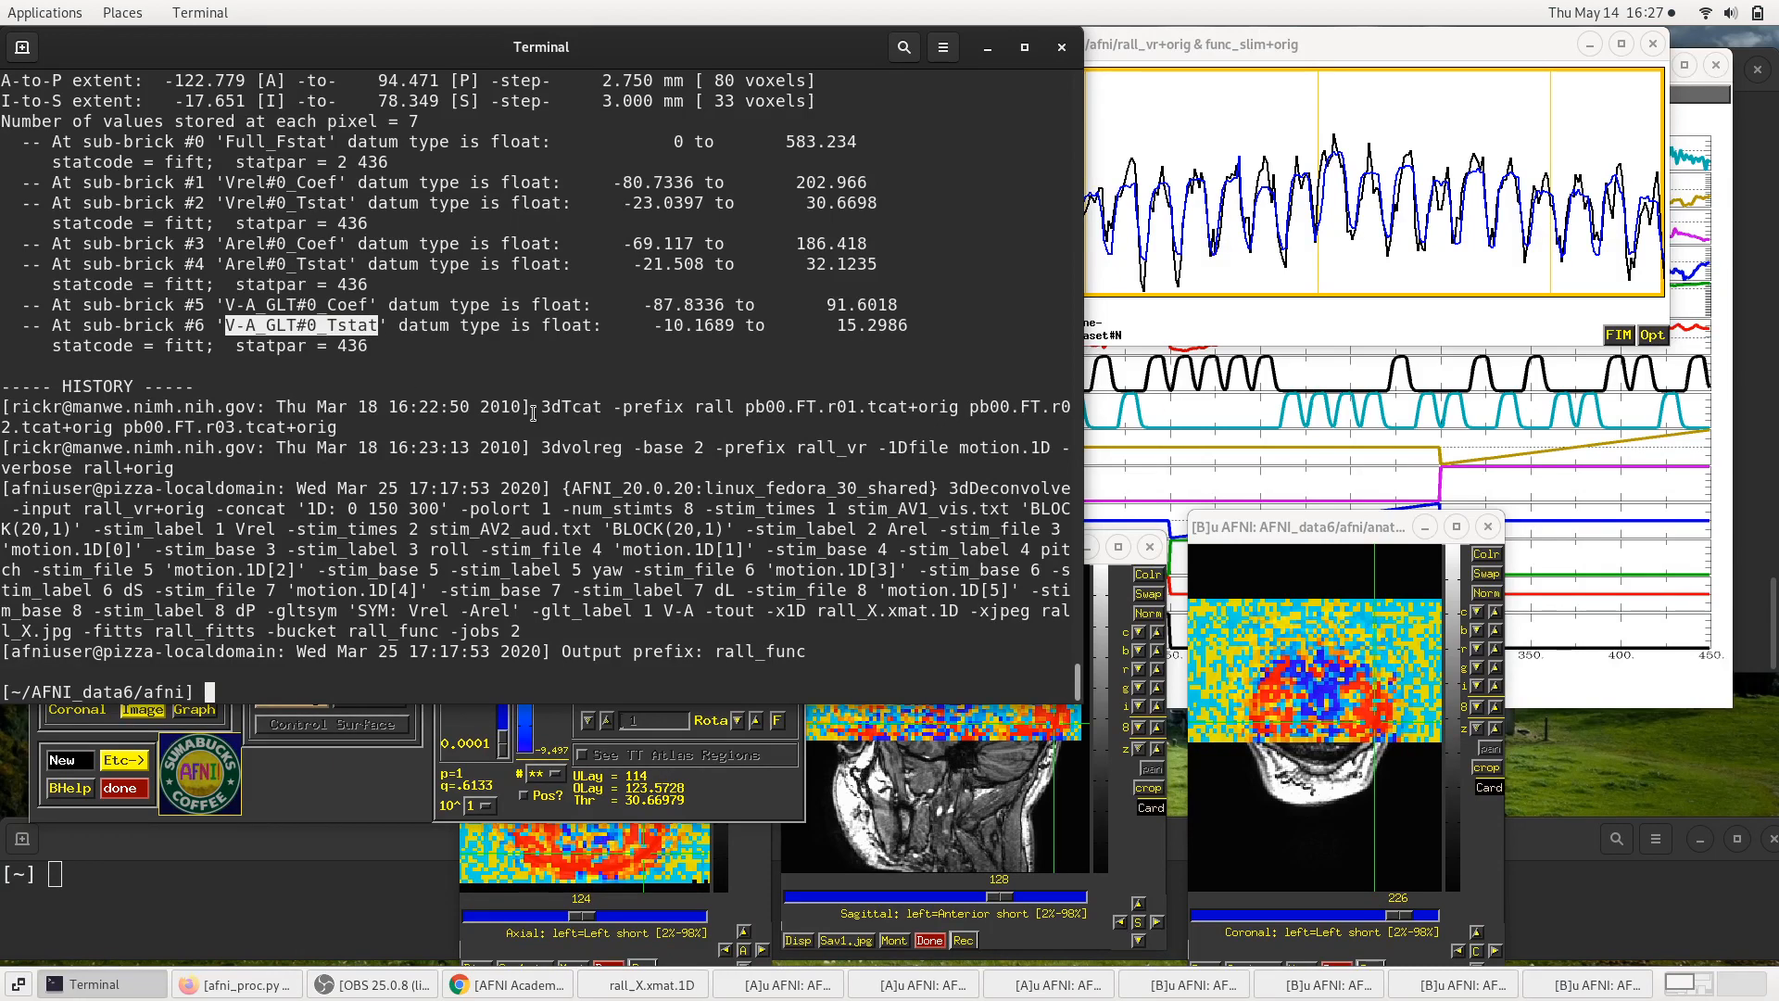
Step: Switch back to AFNI, confirm rall_func as the overlay of controller B, and move its coronal image away from the sagittal image
key(alt+Tab)
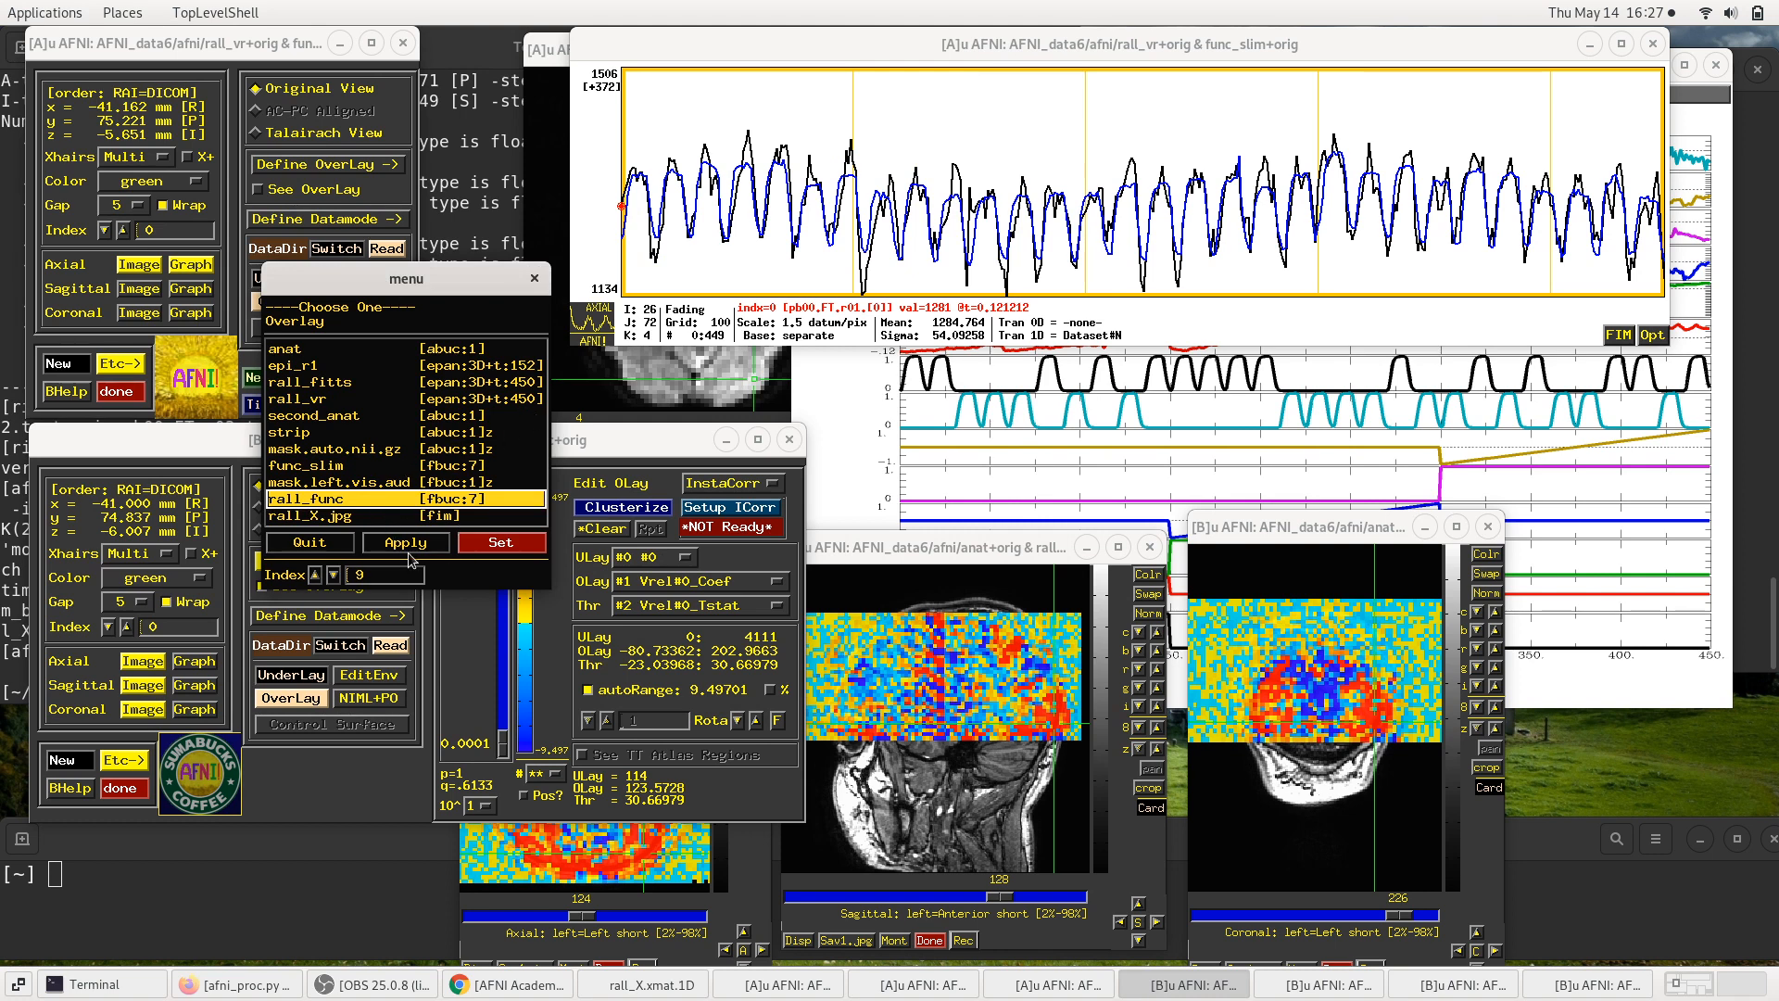
click(500, 543)
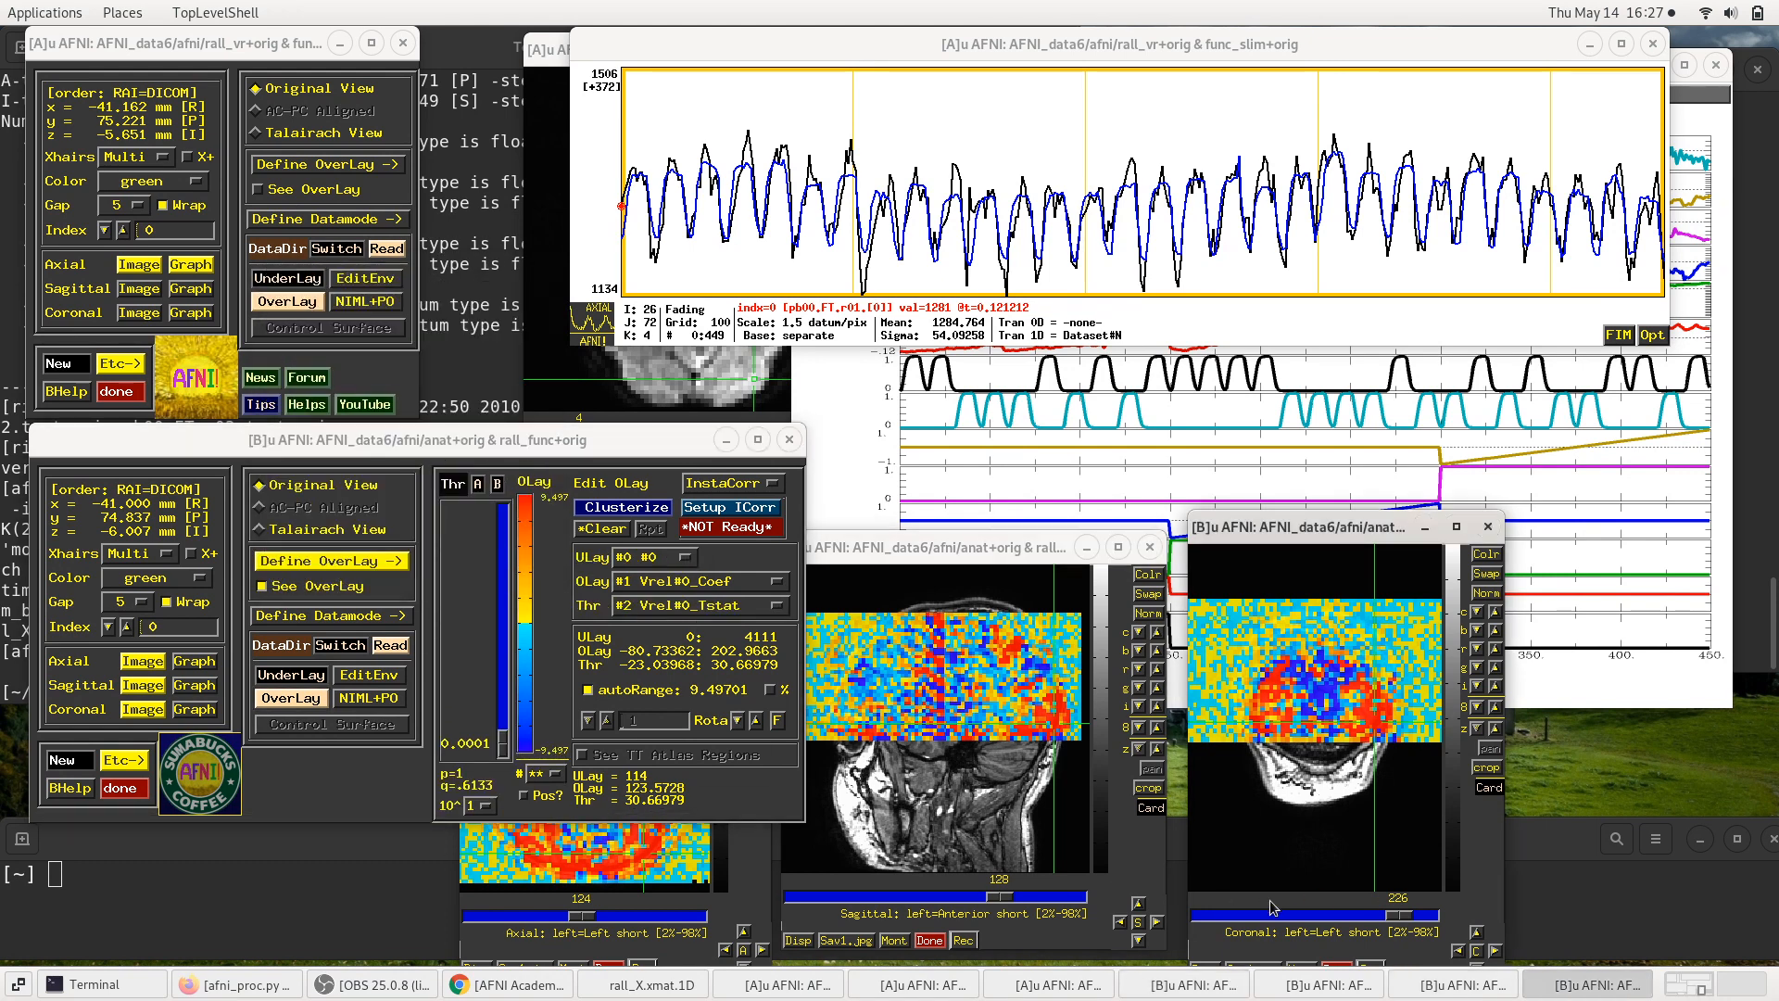
drag(1267, 535, 1511, 532)
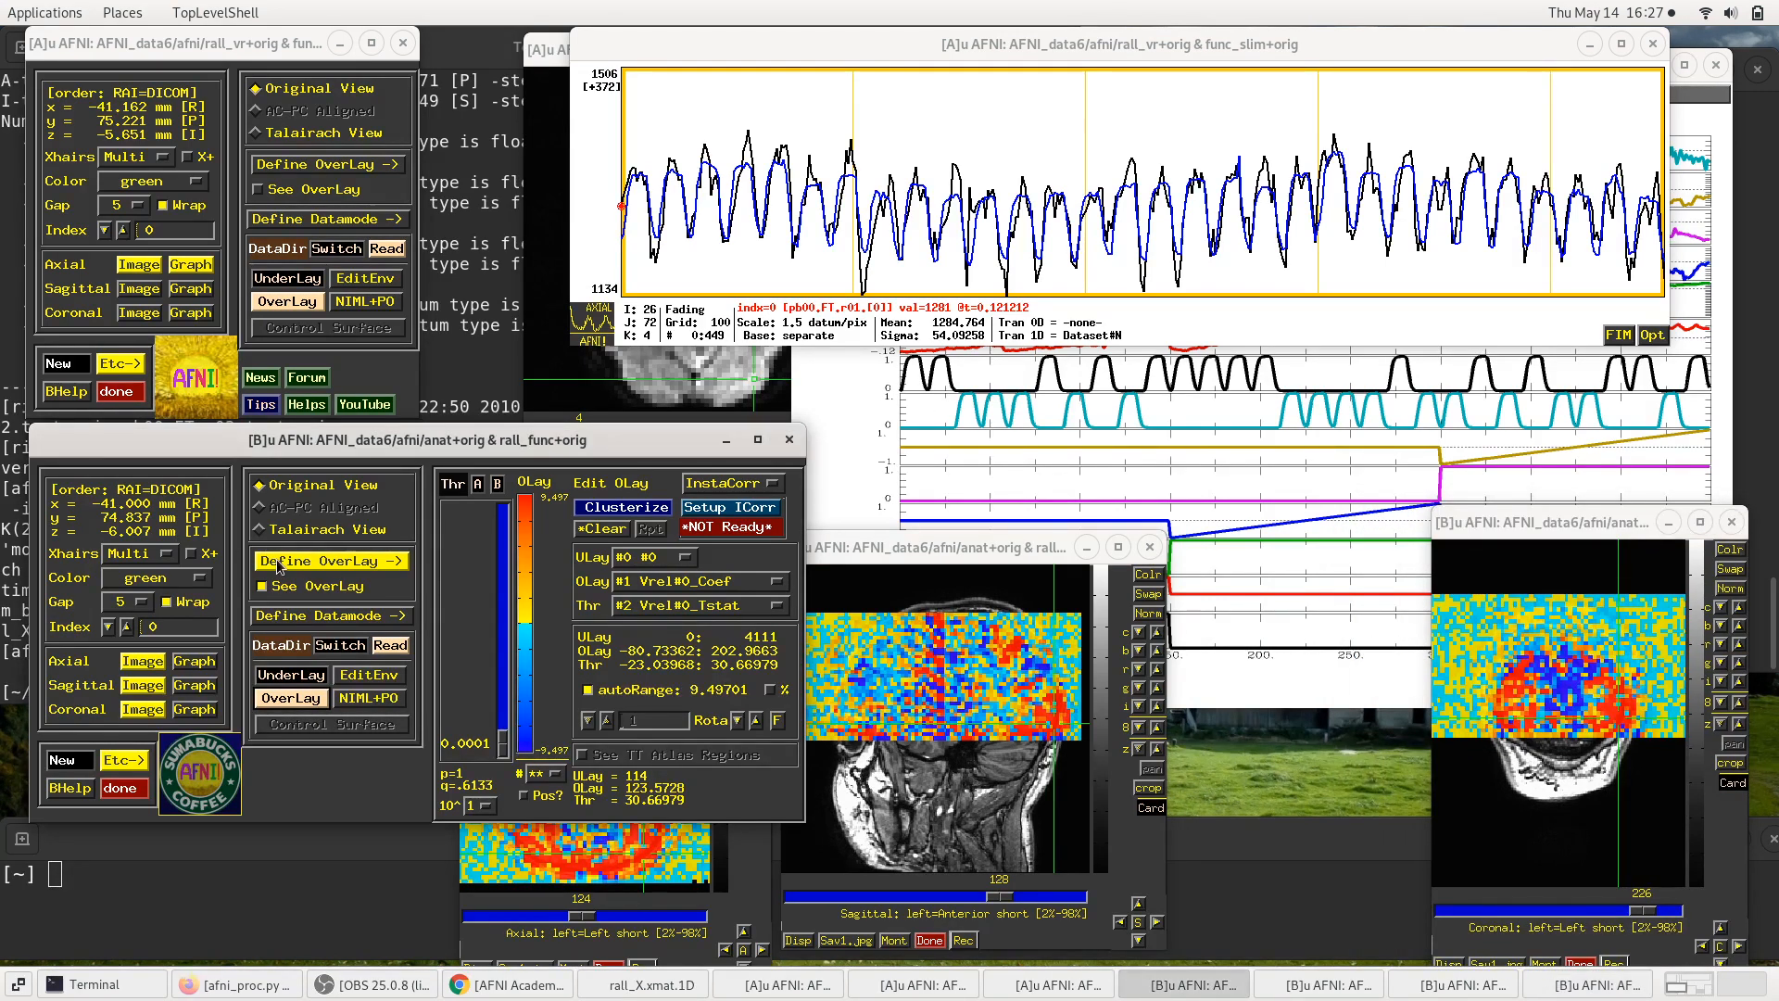
Step: Hide and reshow the Define OverLay controls of controller B several times, leaving them open
click(280, 563)
click(280, 563)
click(280, 562)
click(280, 563)
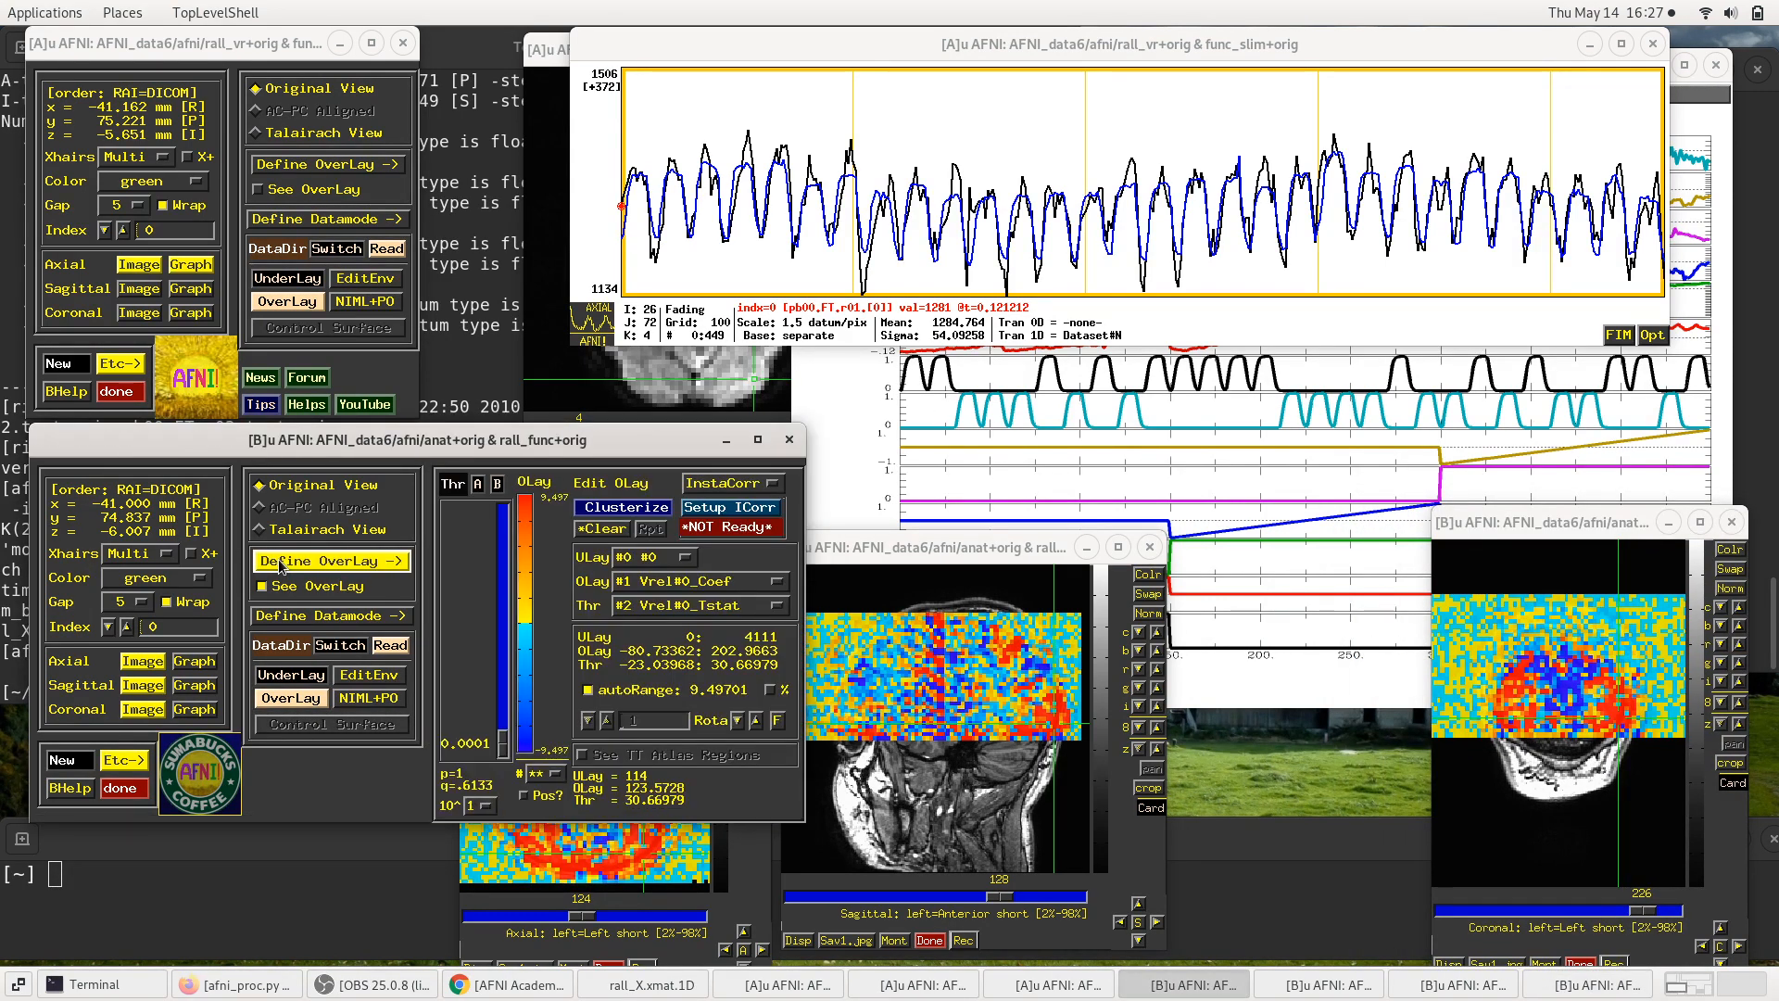
click(280, 562)
click(279, 562)
click(280, 562)
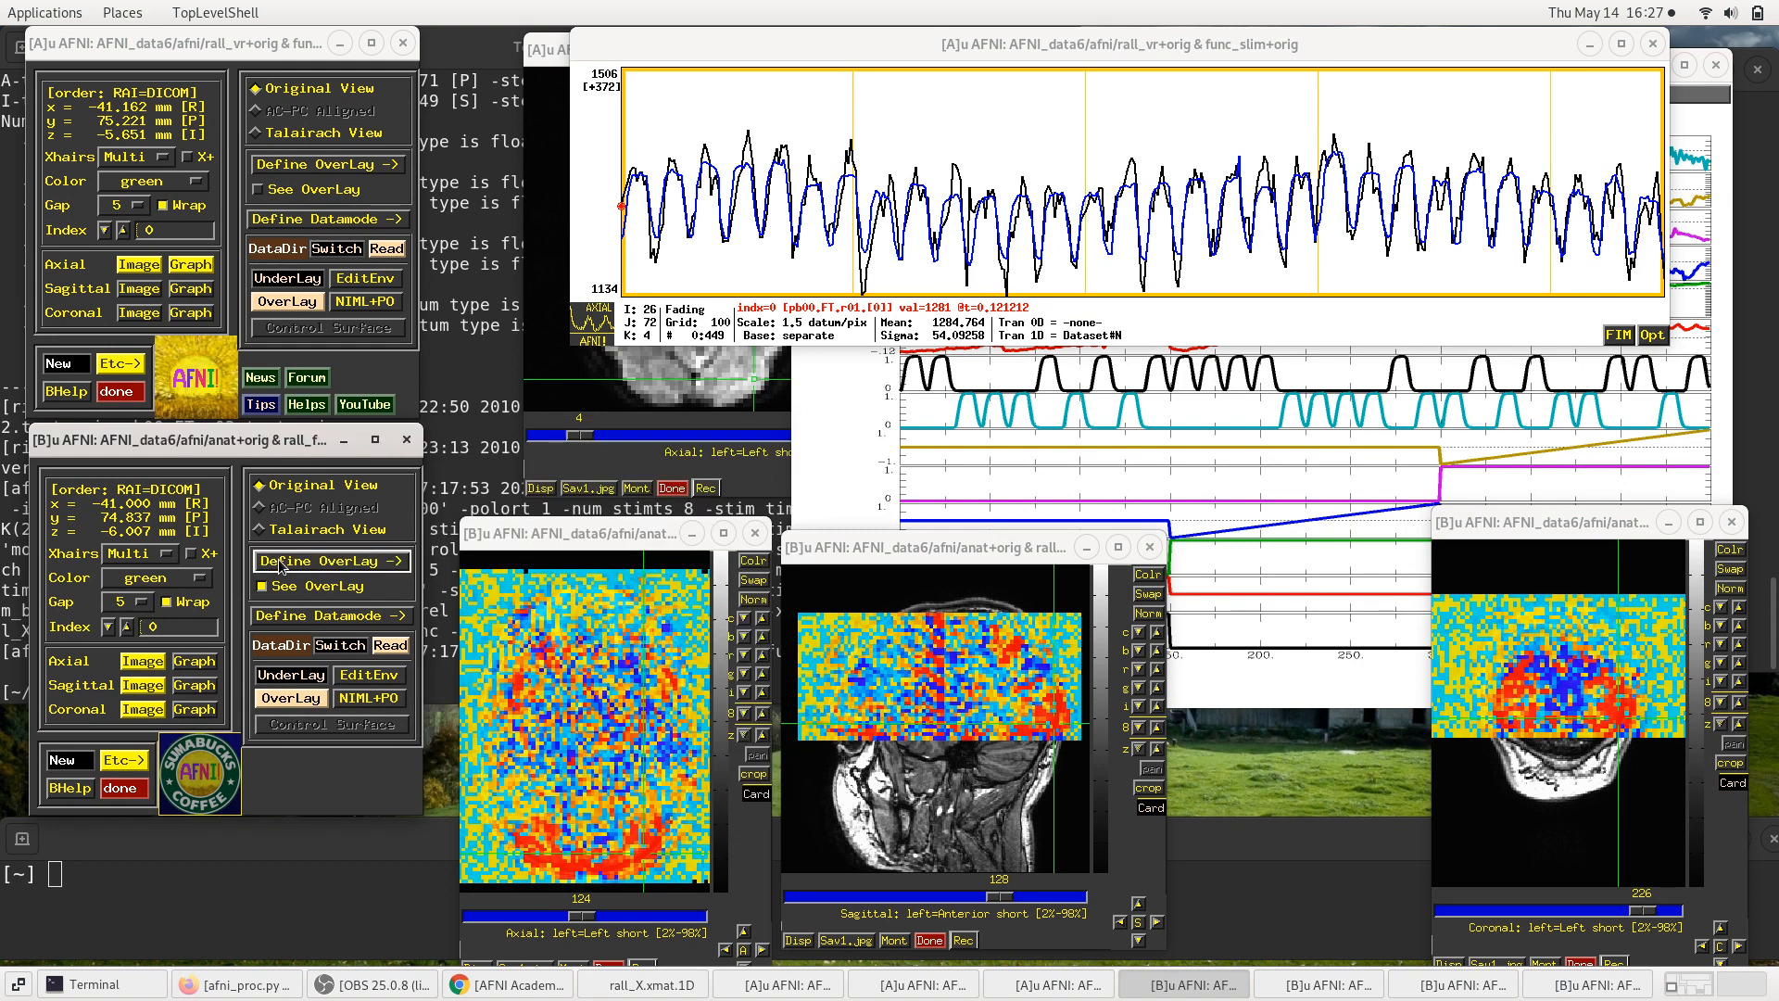
click(280, 563)
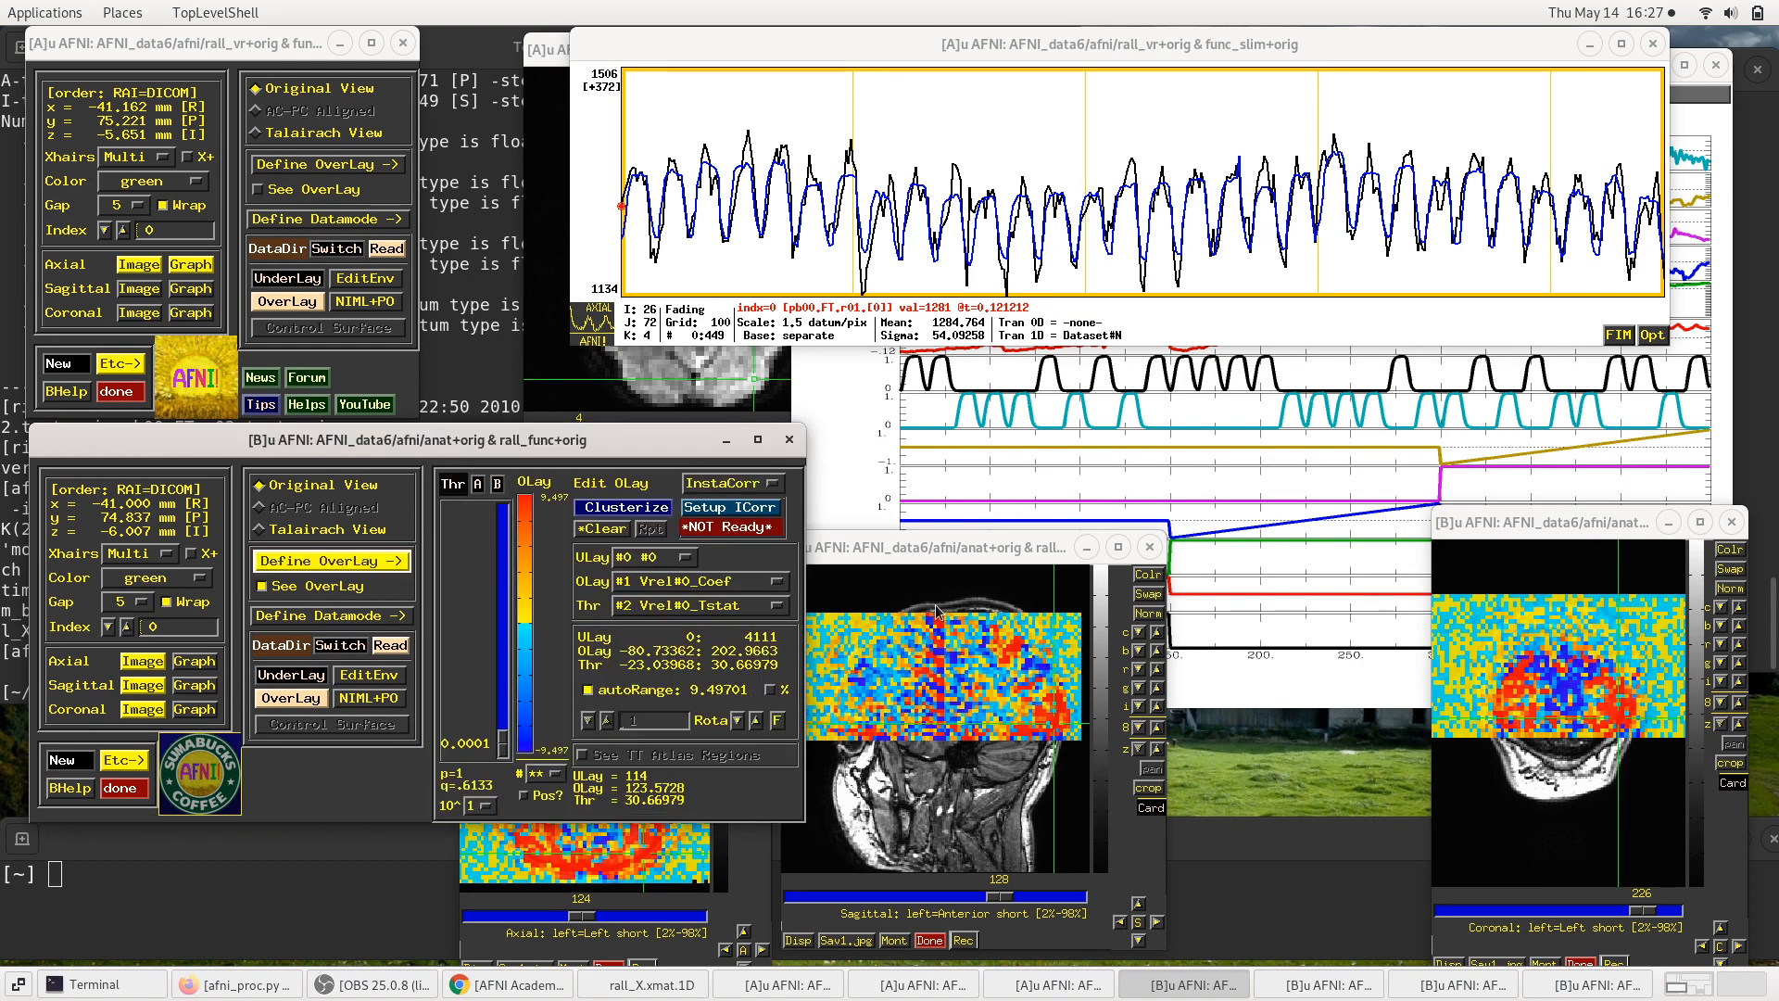
Step: Arrange controller B's axial, sagittal and coronal images side by side, clear of its overlay controls
click(945, 556)
drag(945, 556, 1210, 547)
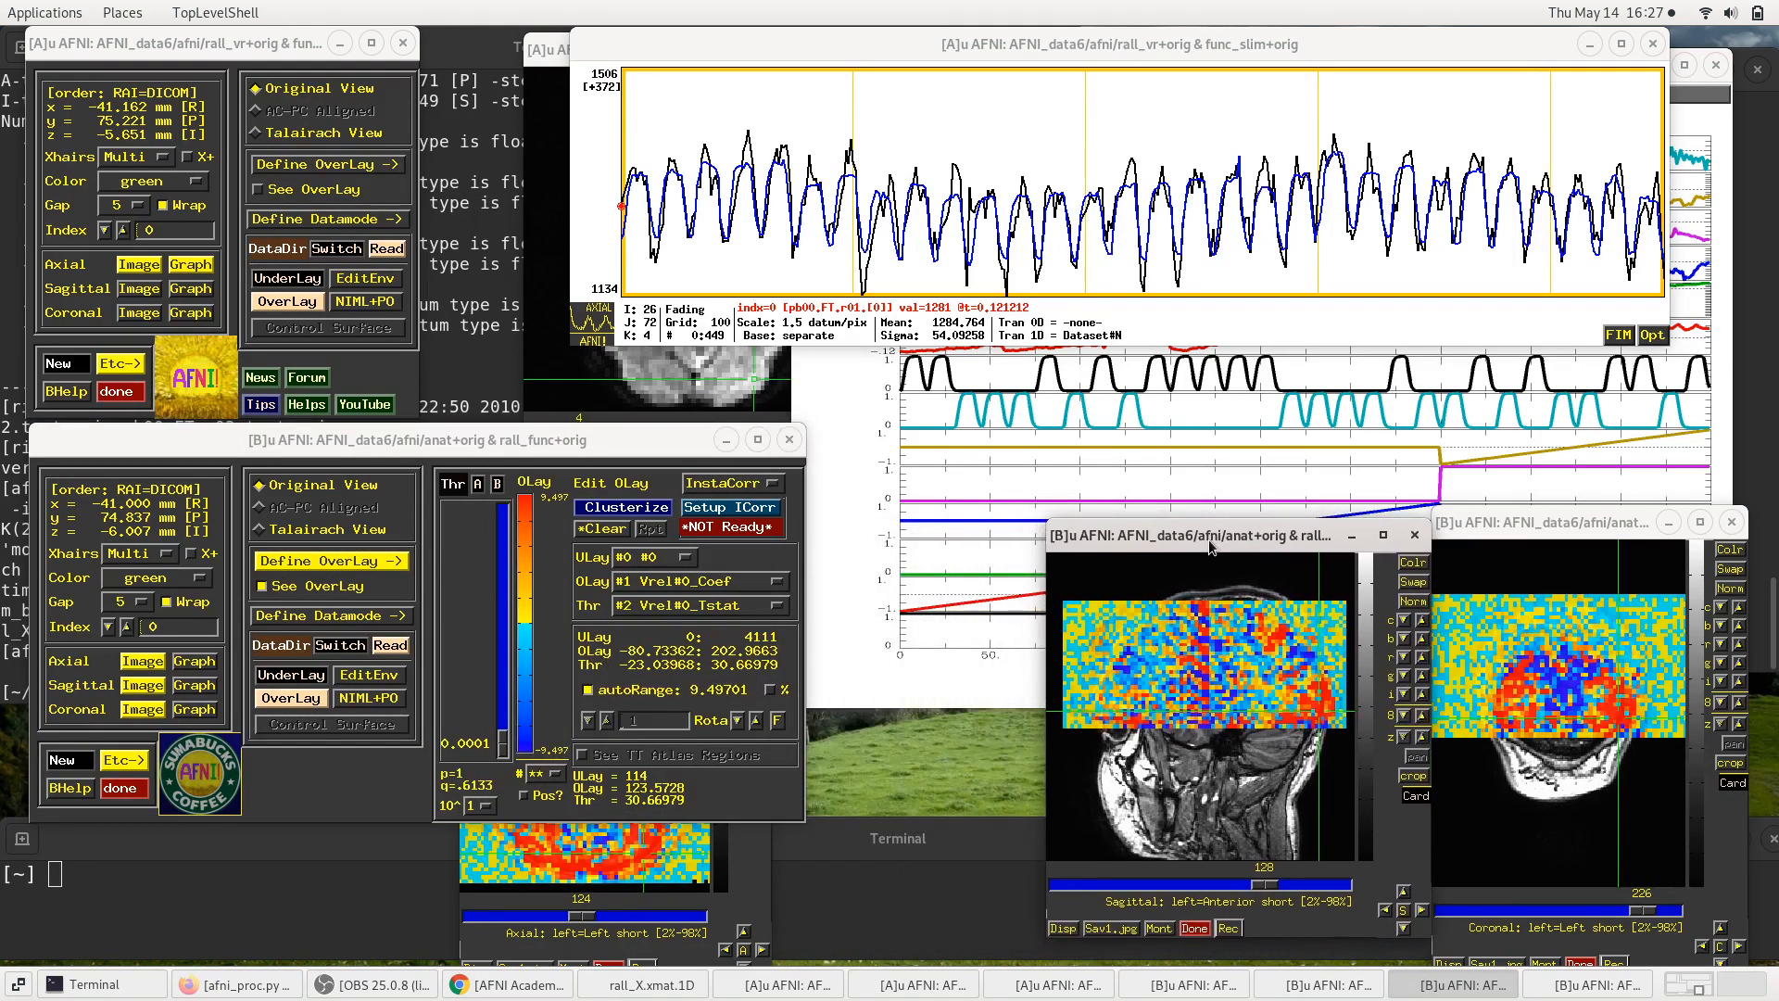
click(756, 877)
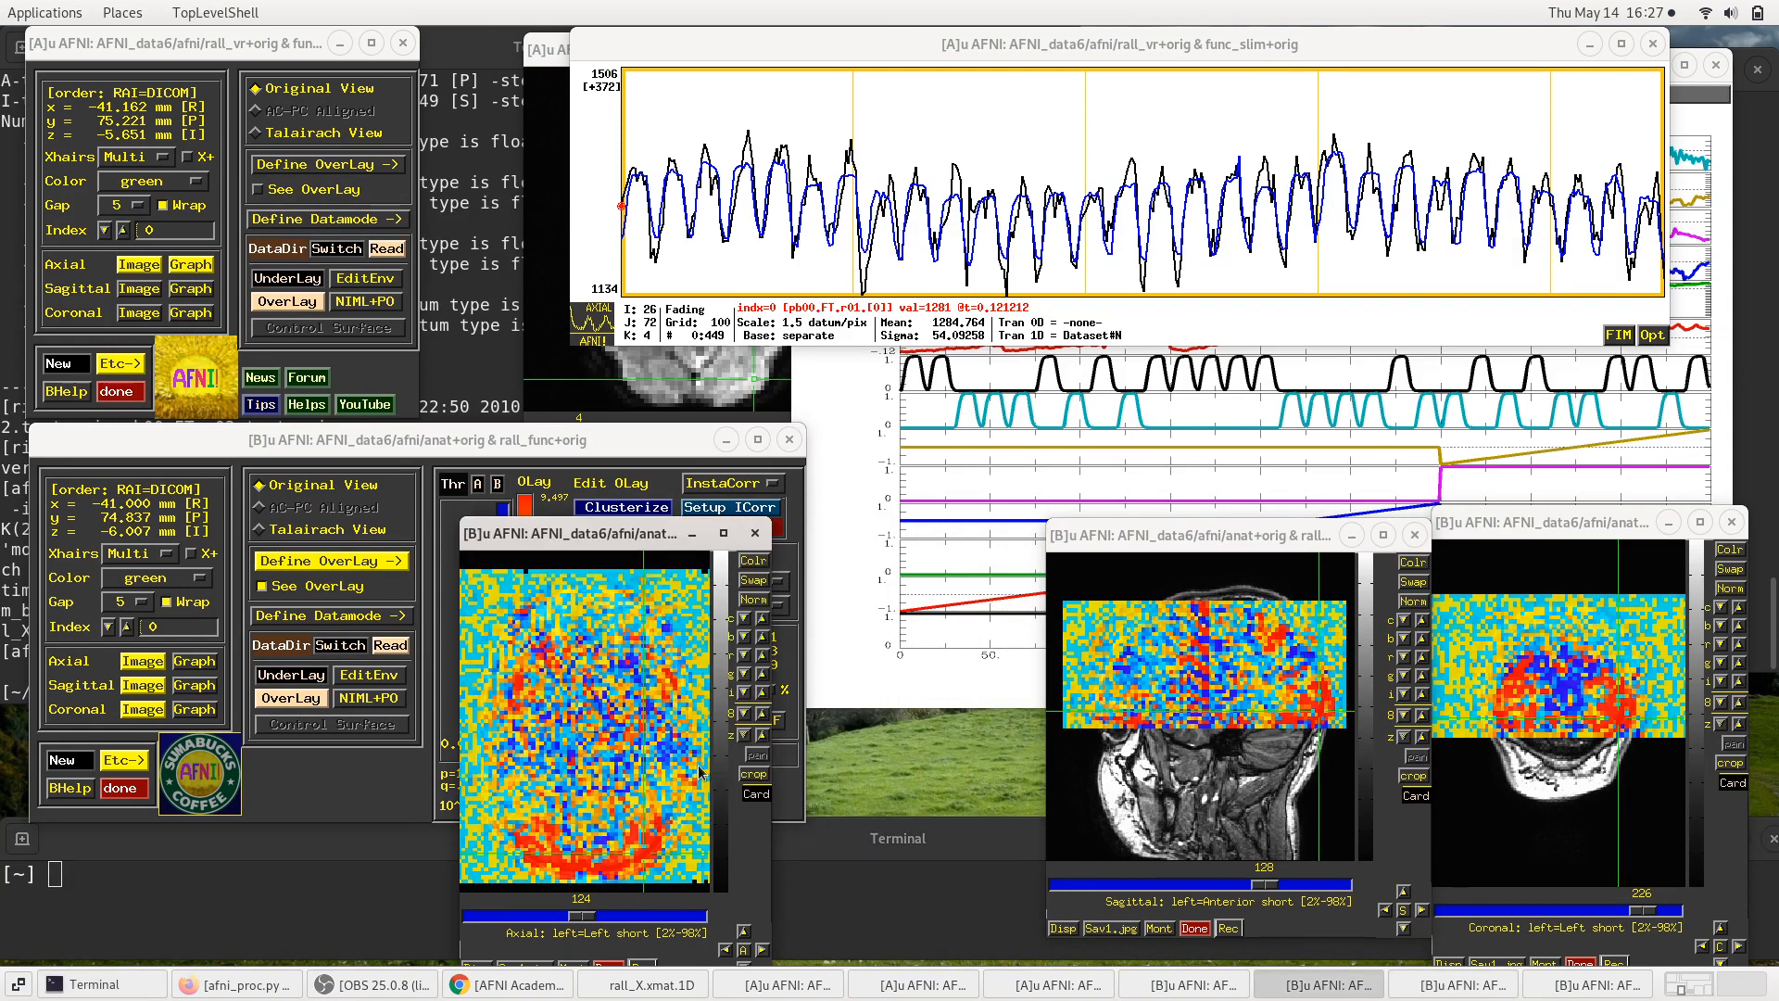
drag(587, 523, 875, 501)
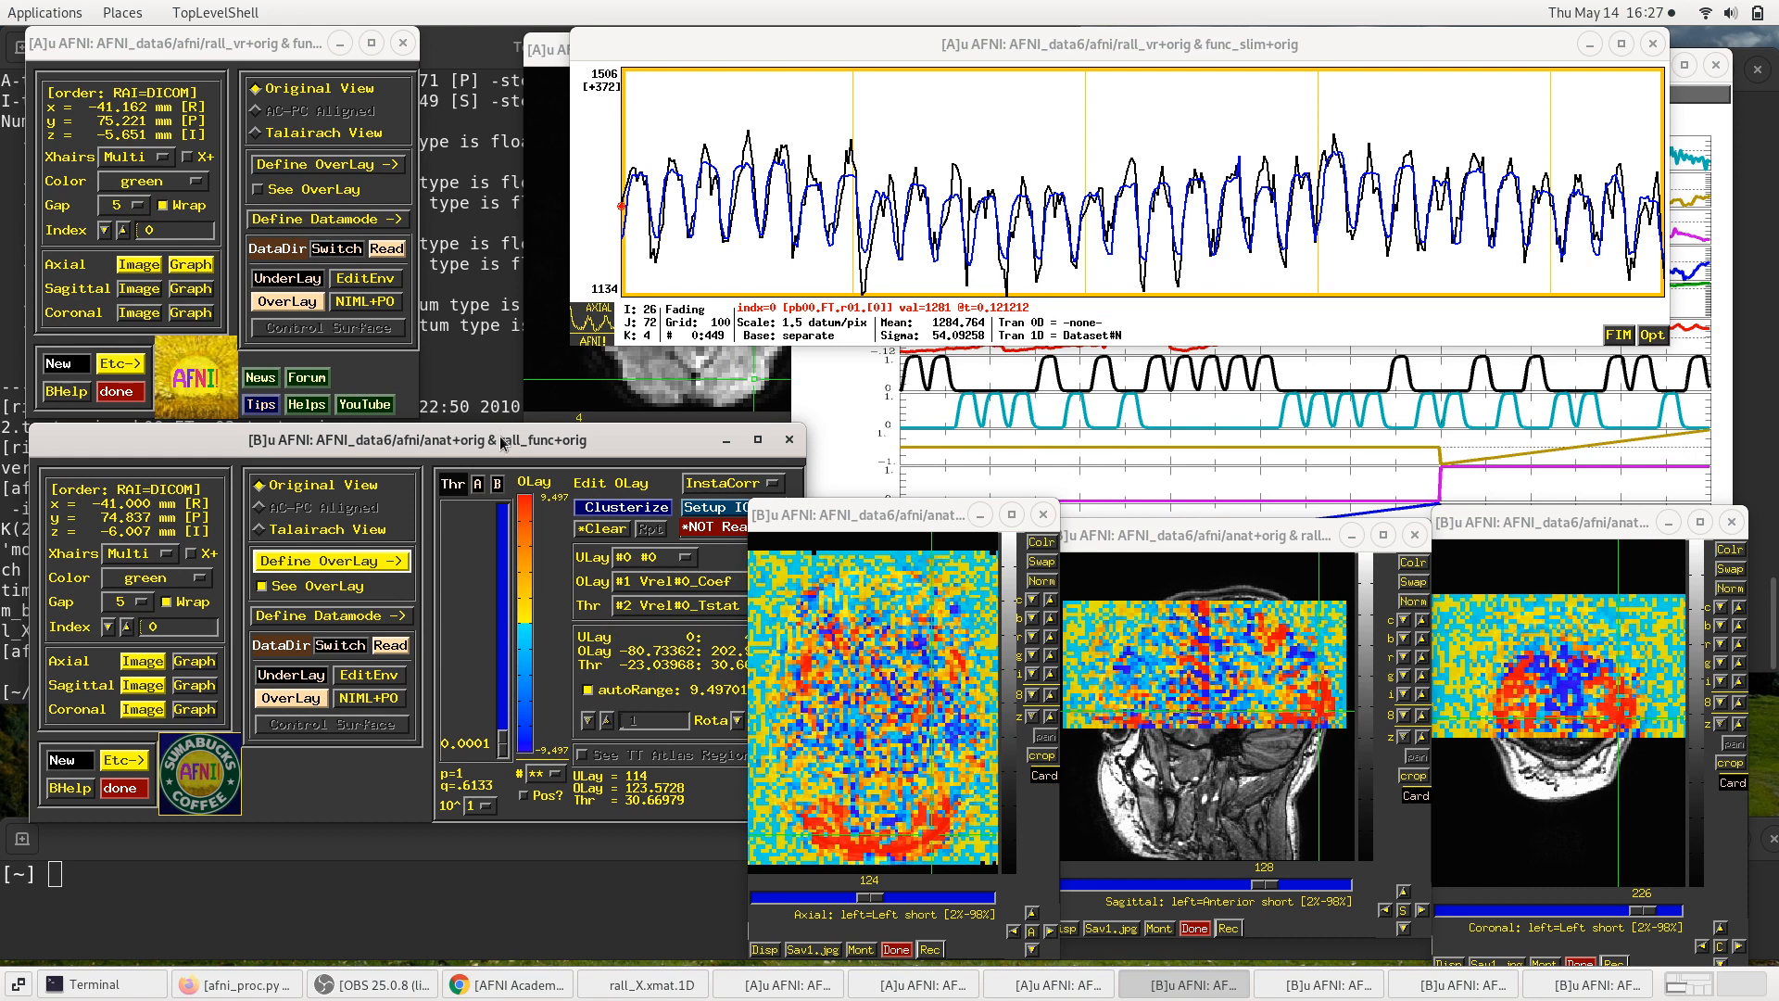
drag(501, 443, 472, 447)
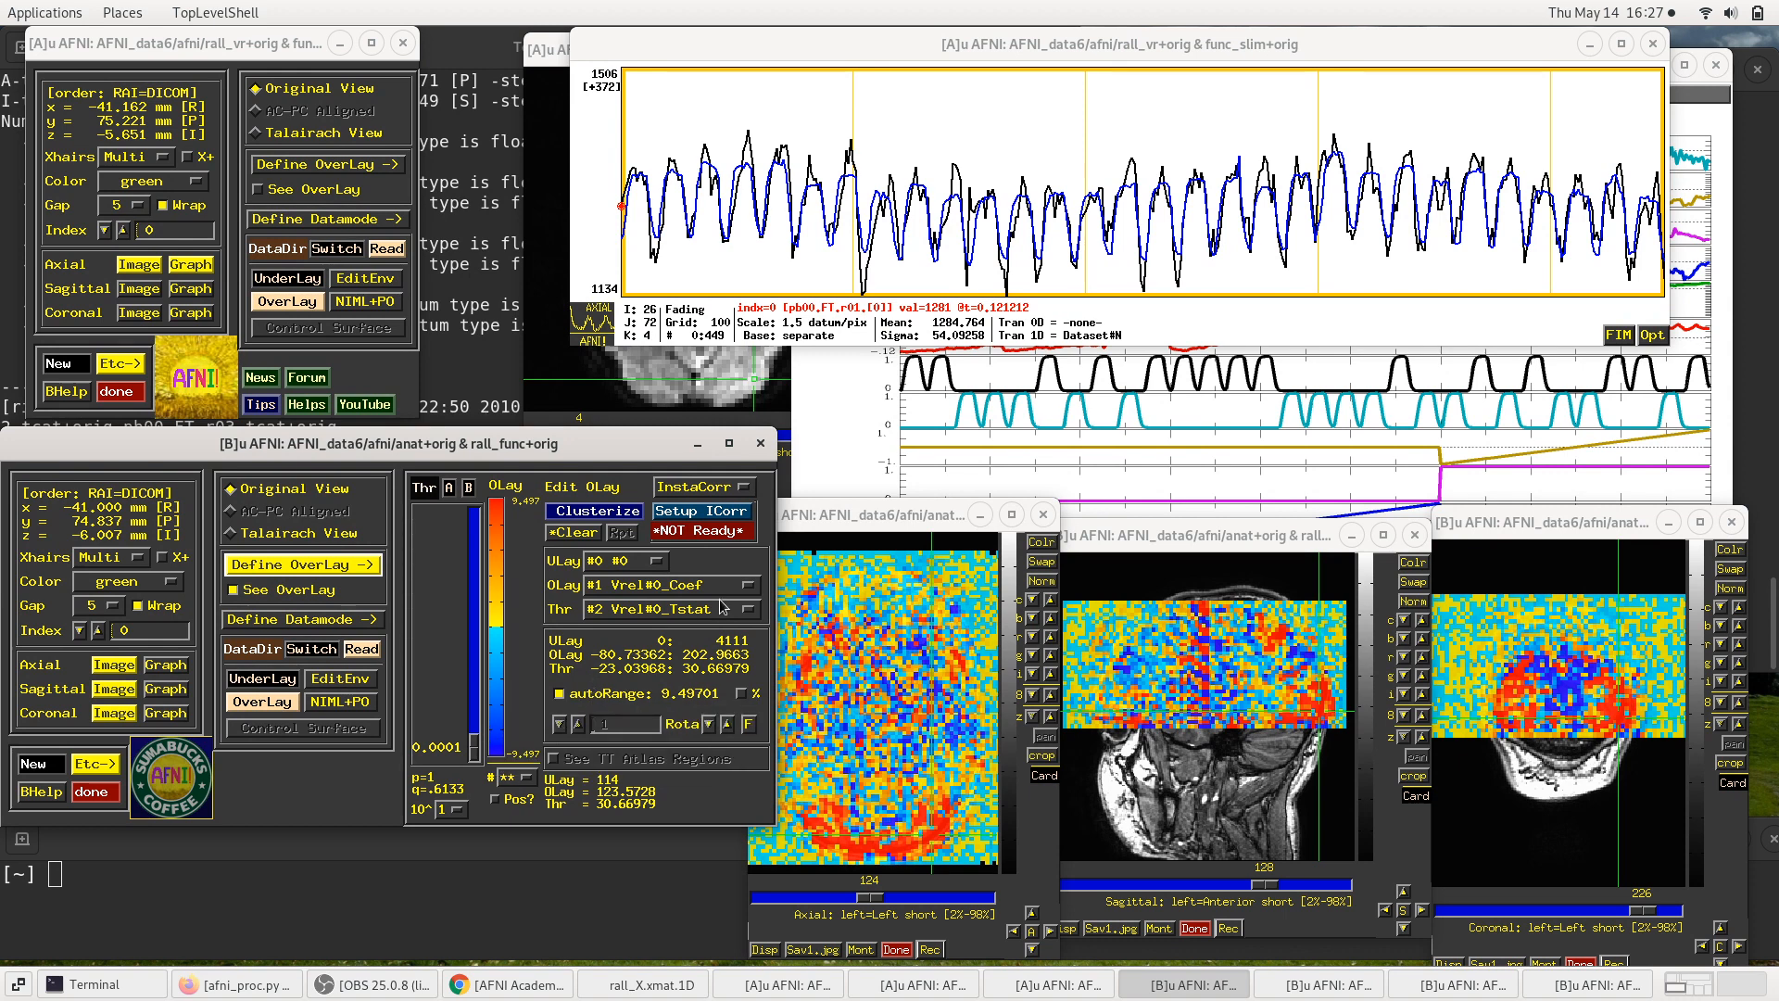
Step: Set controller B's OLay sub-brick to #5 V-A_GLT#0_Coef and its Thr sub-brick to #6 V-A_GLT#0_Tstat
click(646, 610)
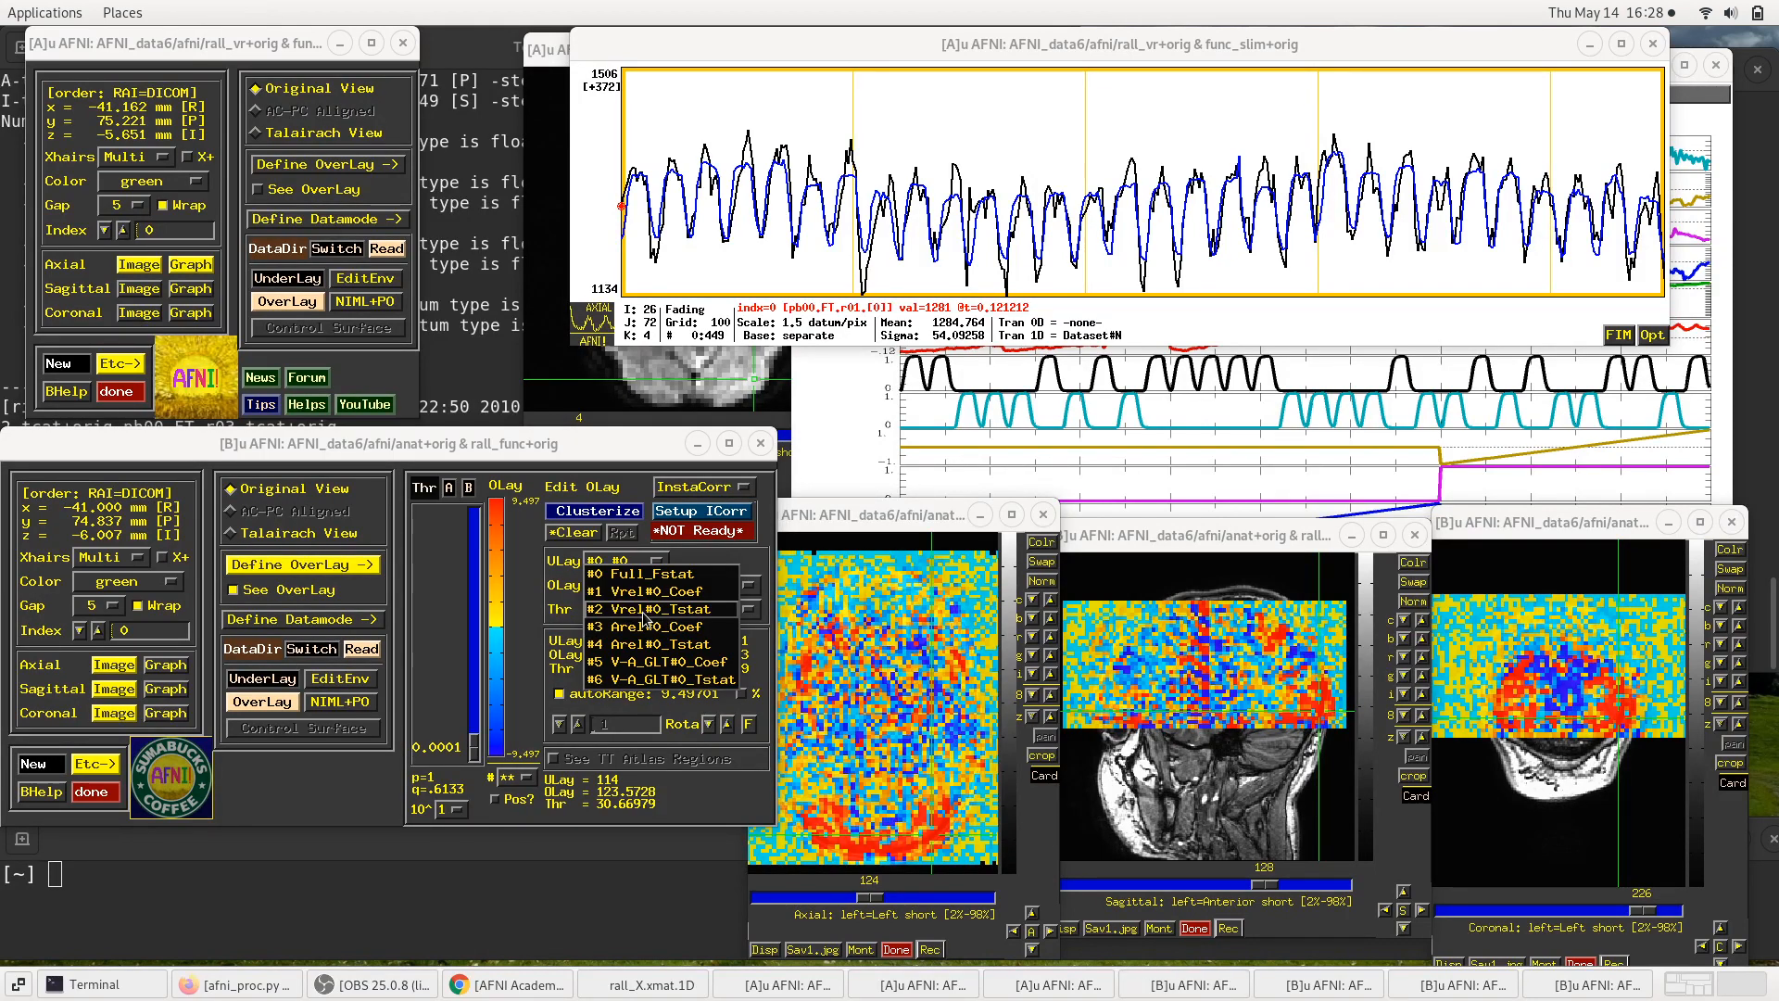
click(646, 614)
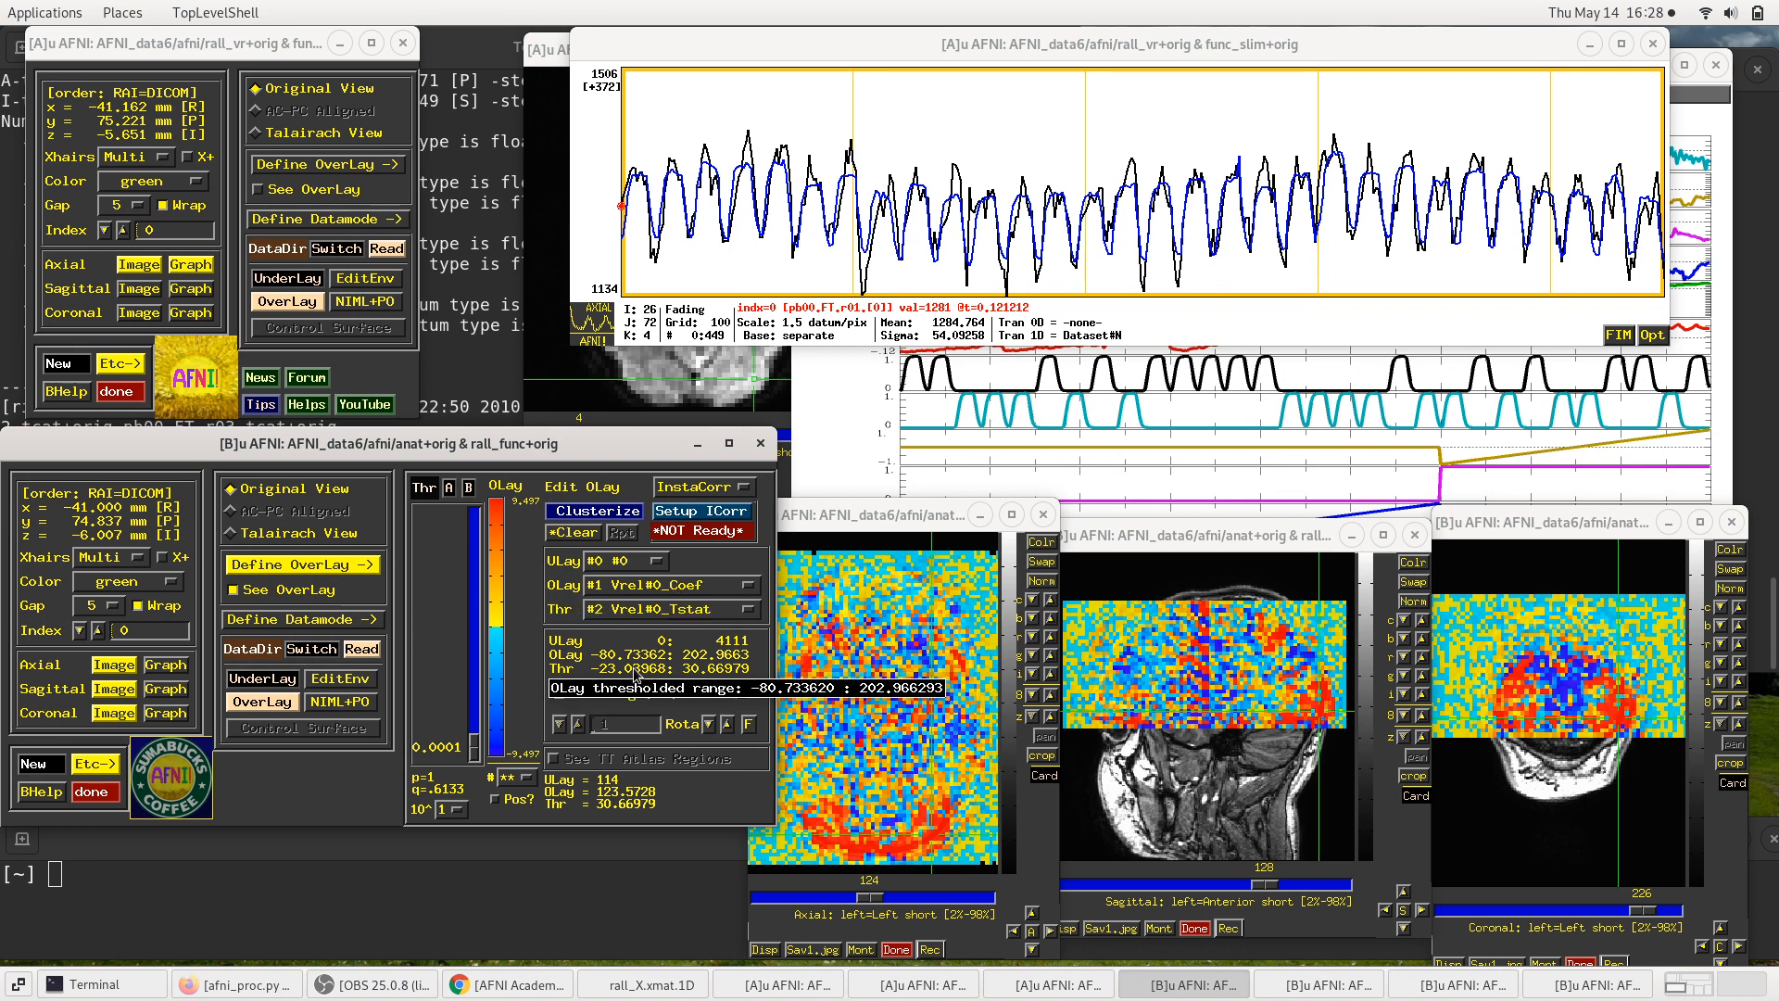
click(645, 611)
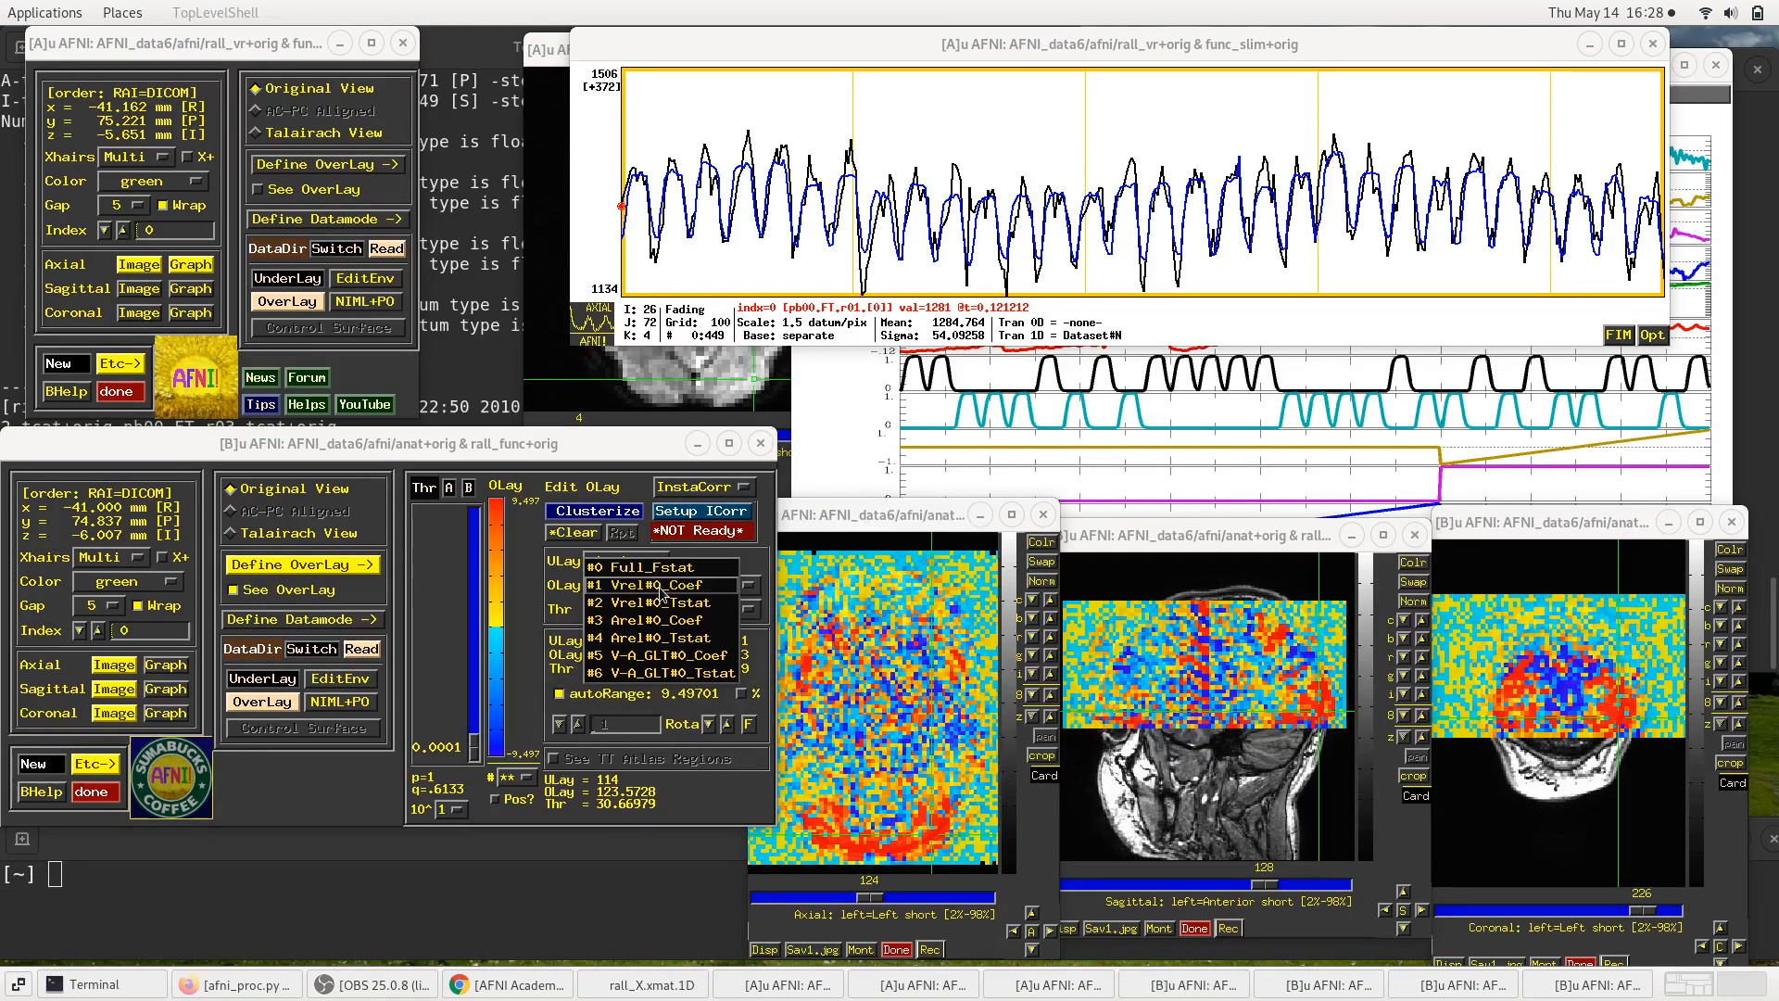
click(638, 658)
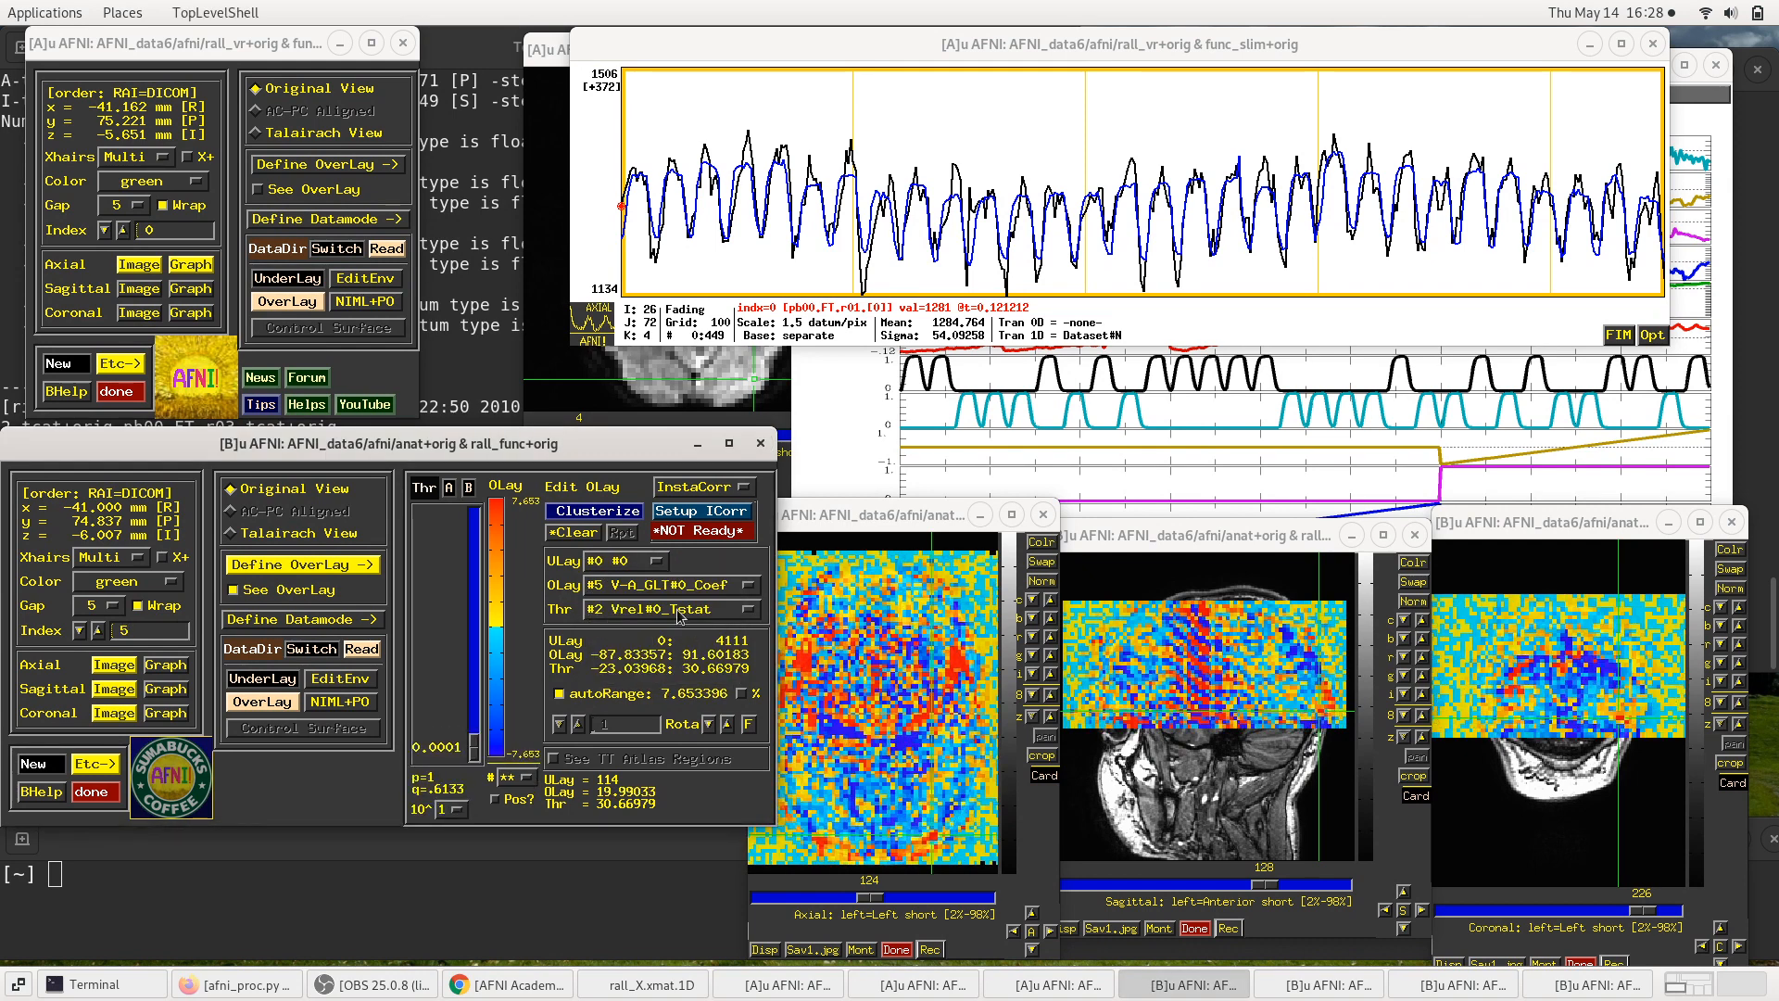
click(687, 619)
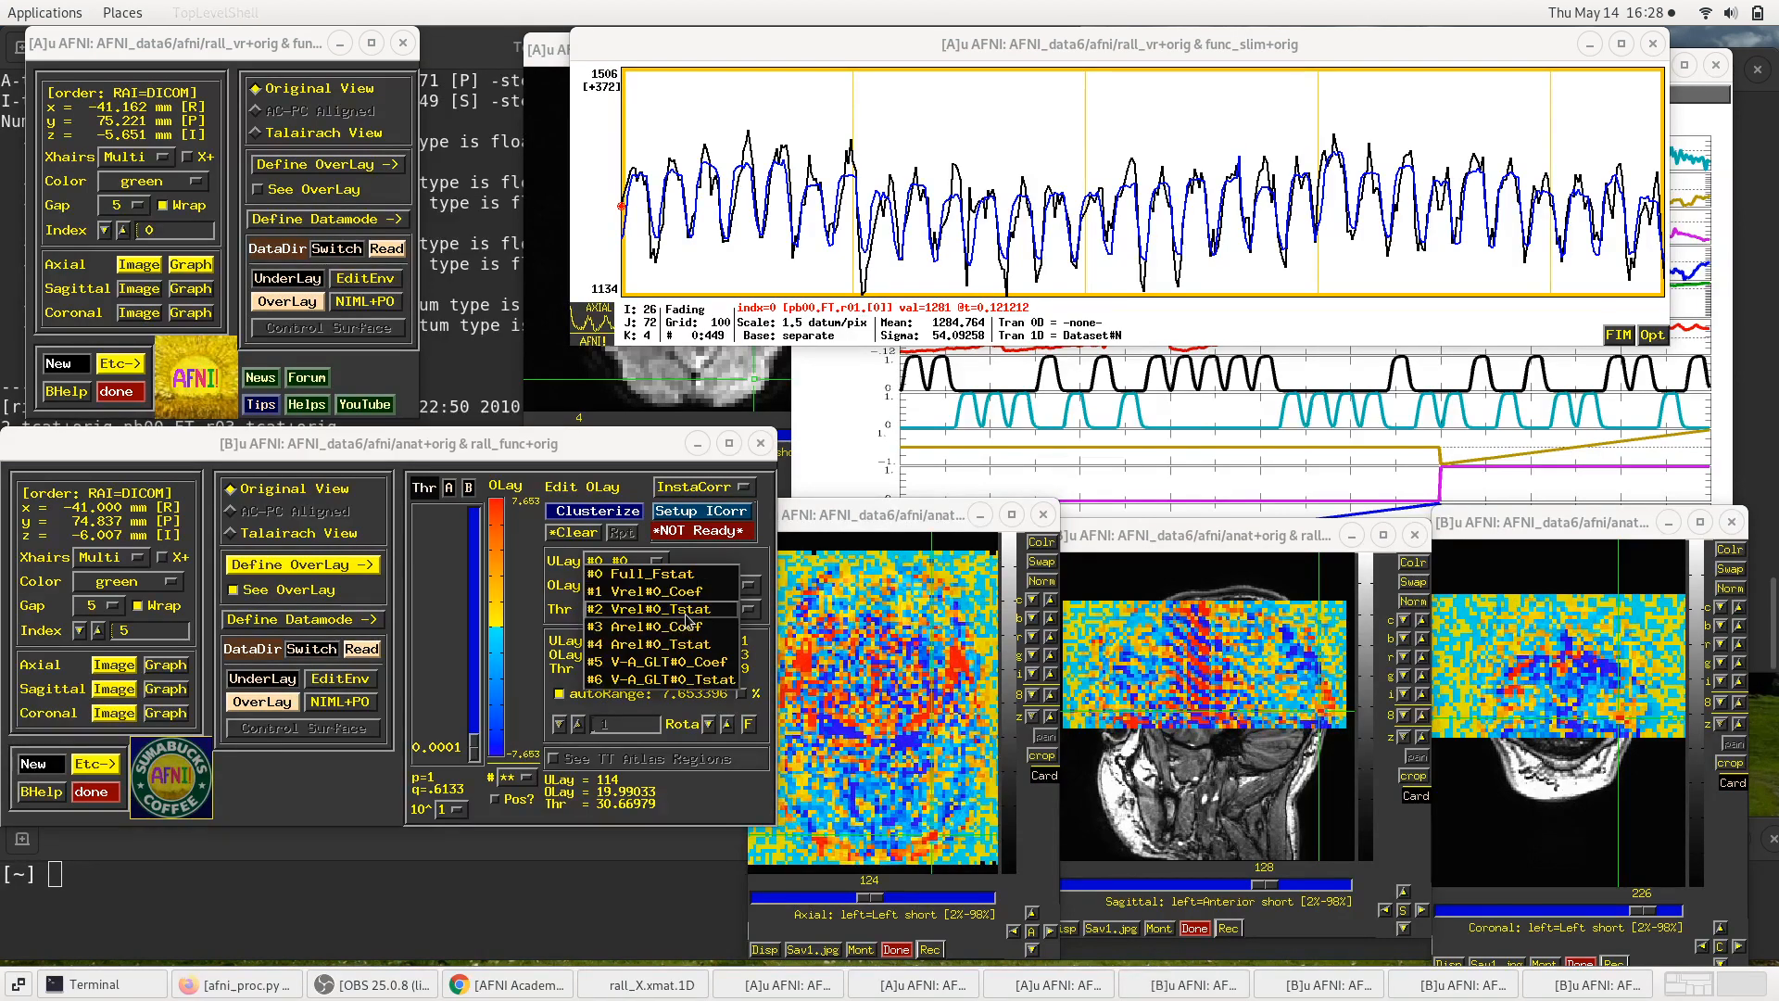
click(663, 681)
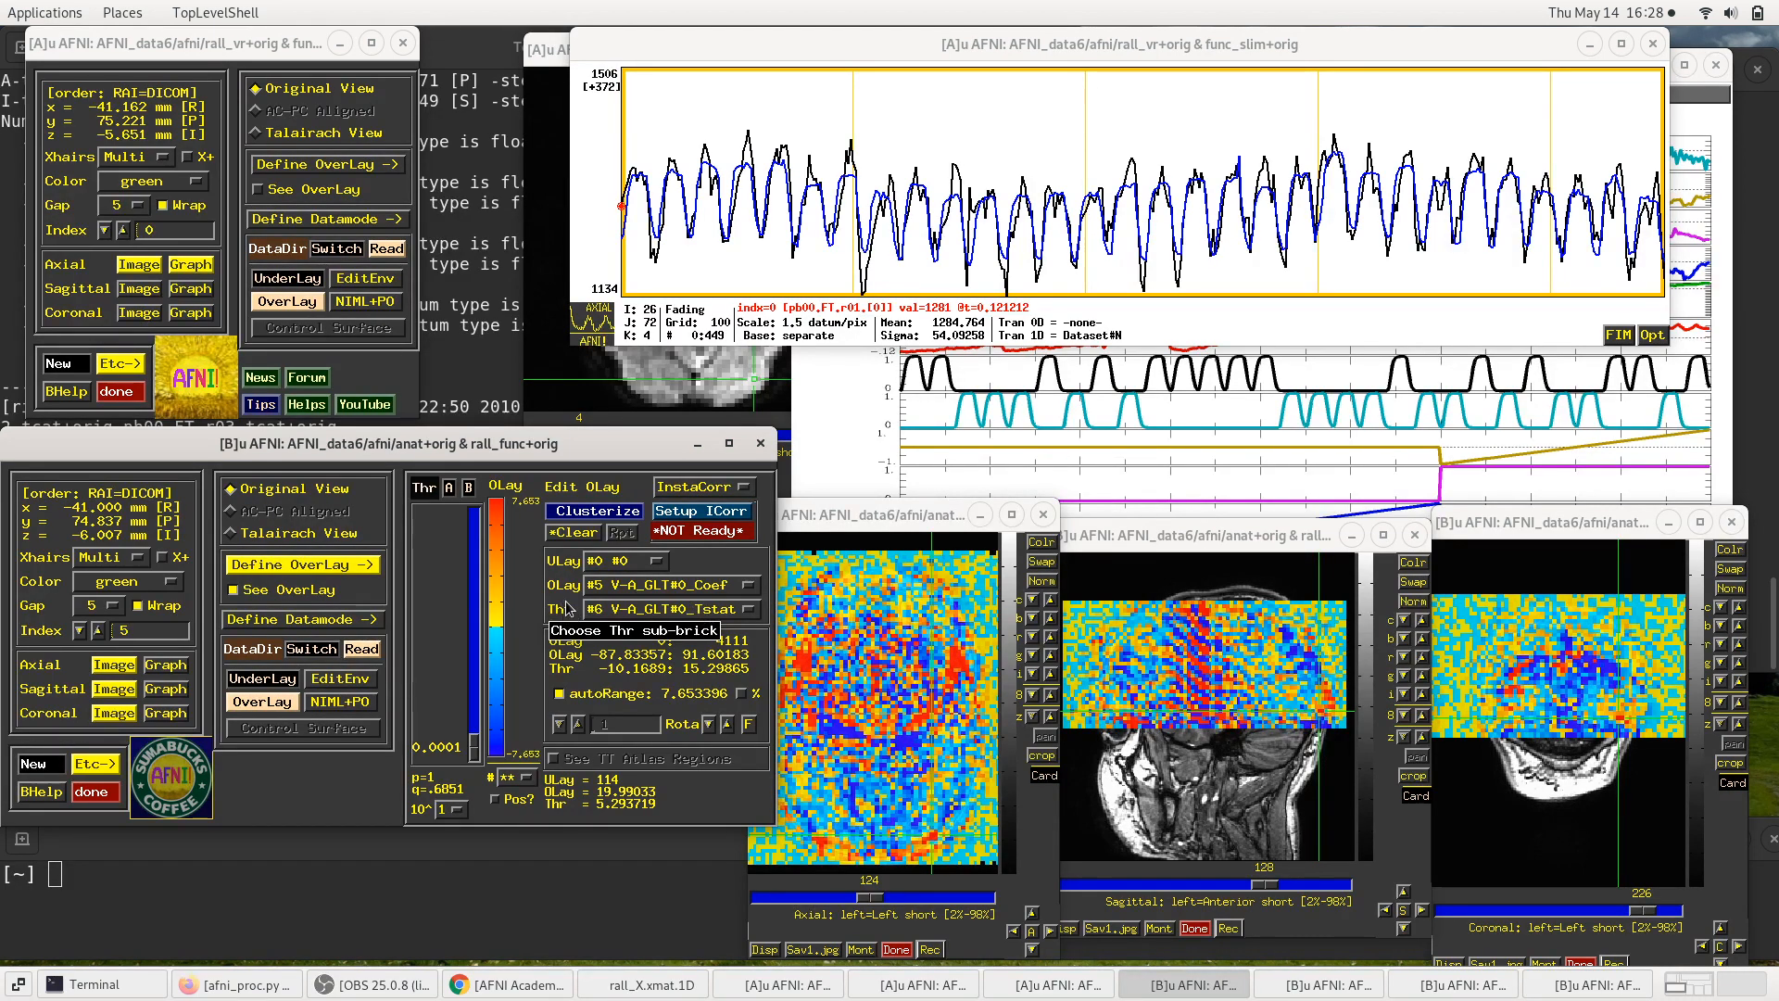
Step: Browse the OLay sub-bricks in the separate chooser window and set #5 V-A_GLT#0_Coef again
click(639, 586)
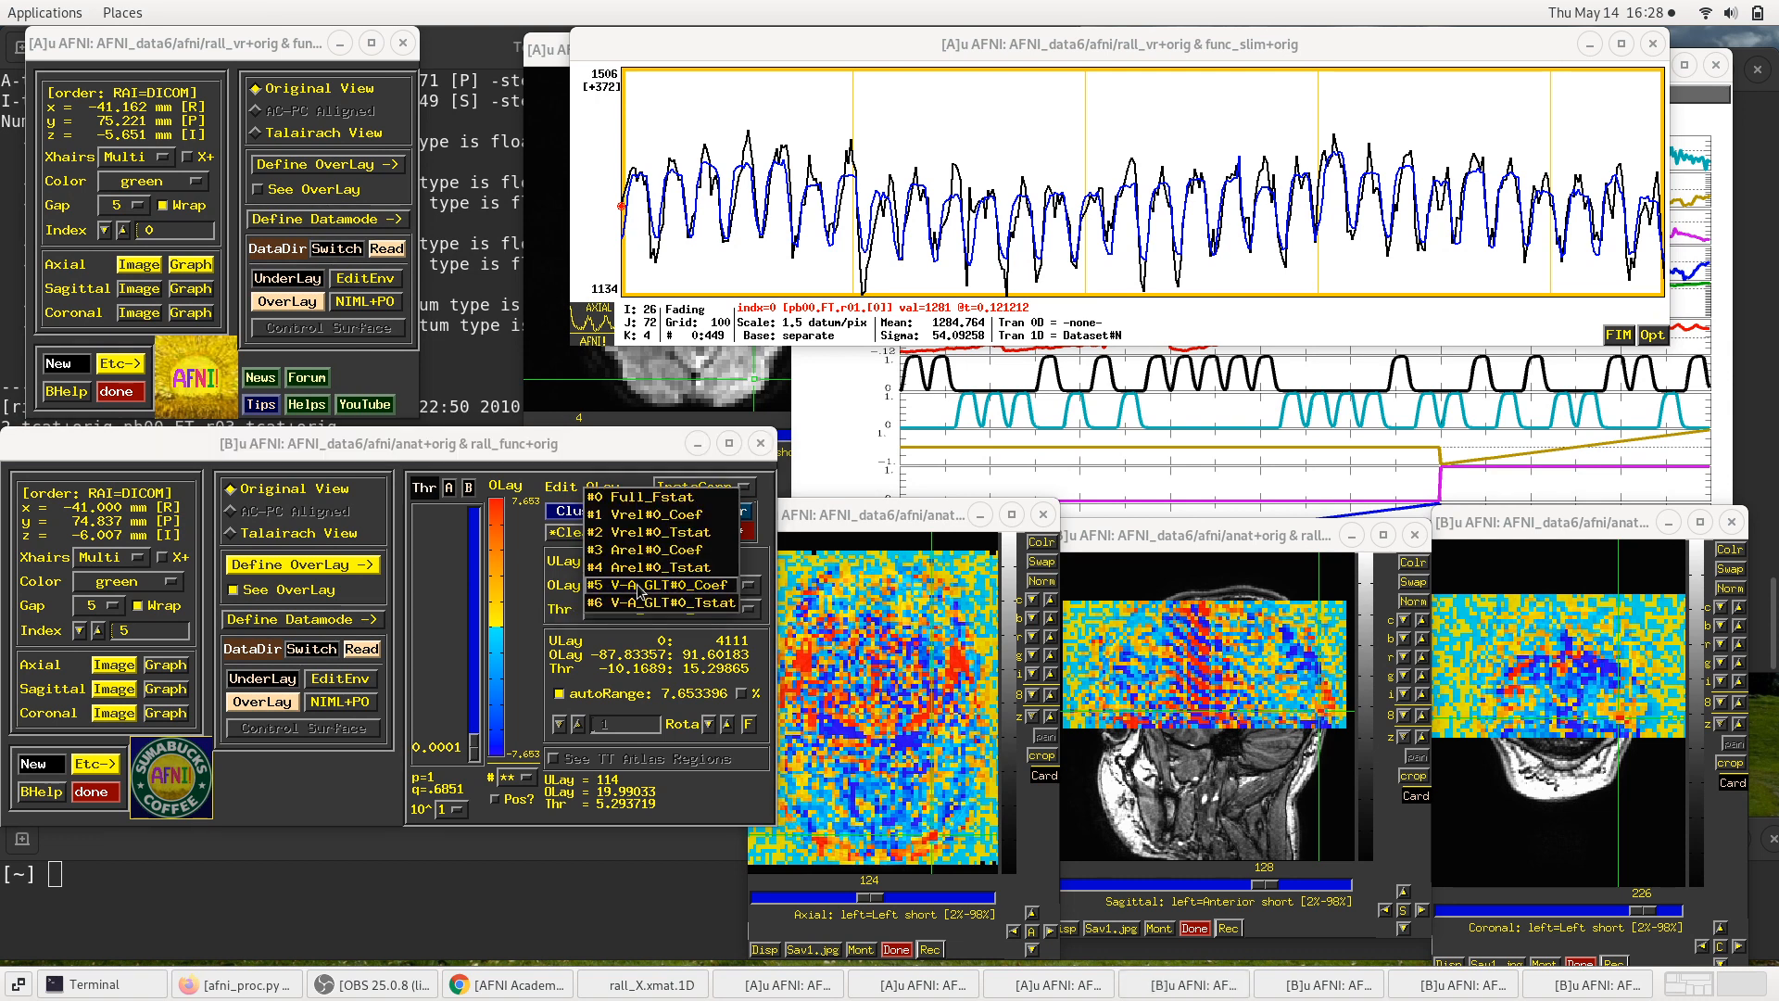
click(557, 598)
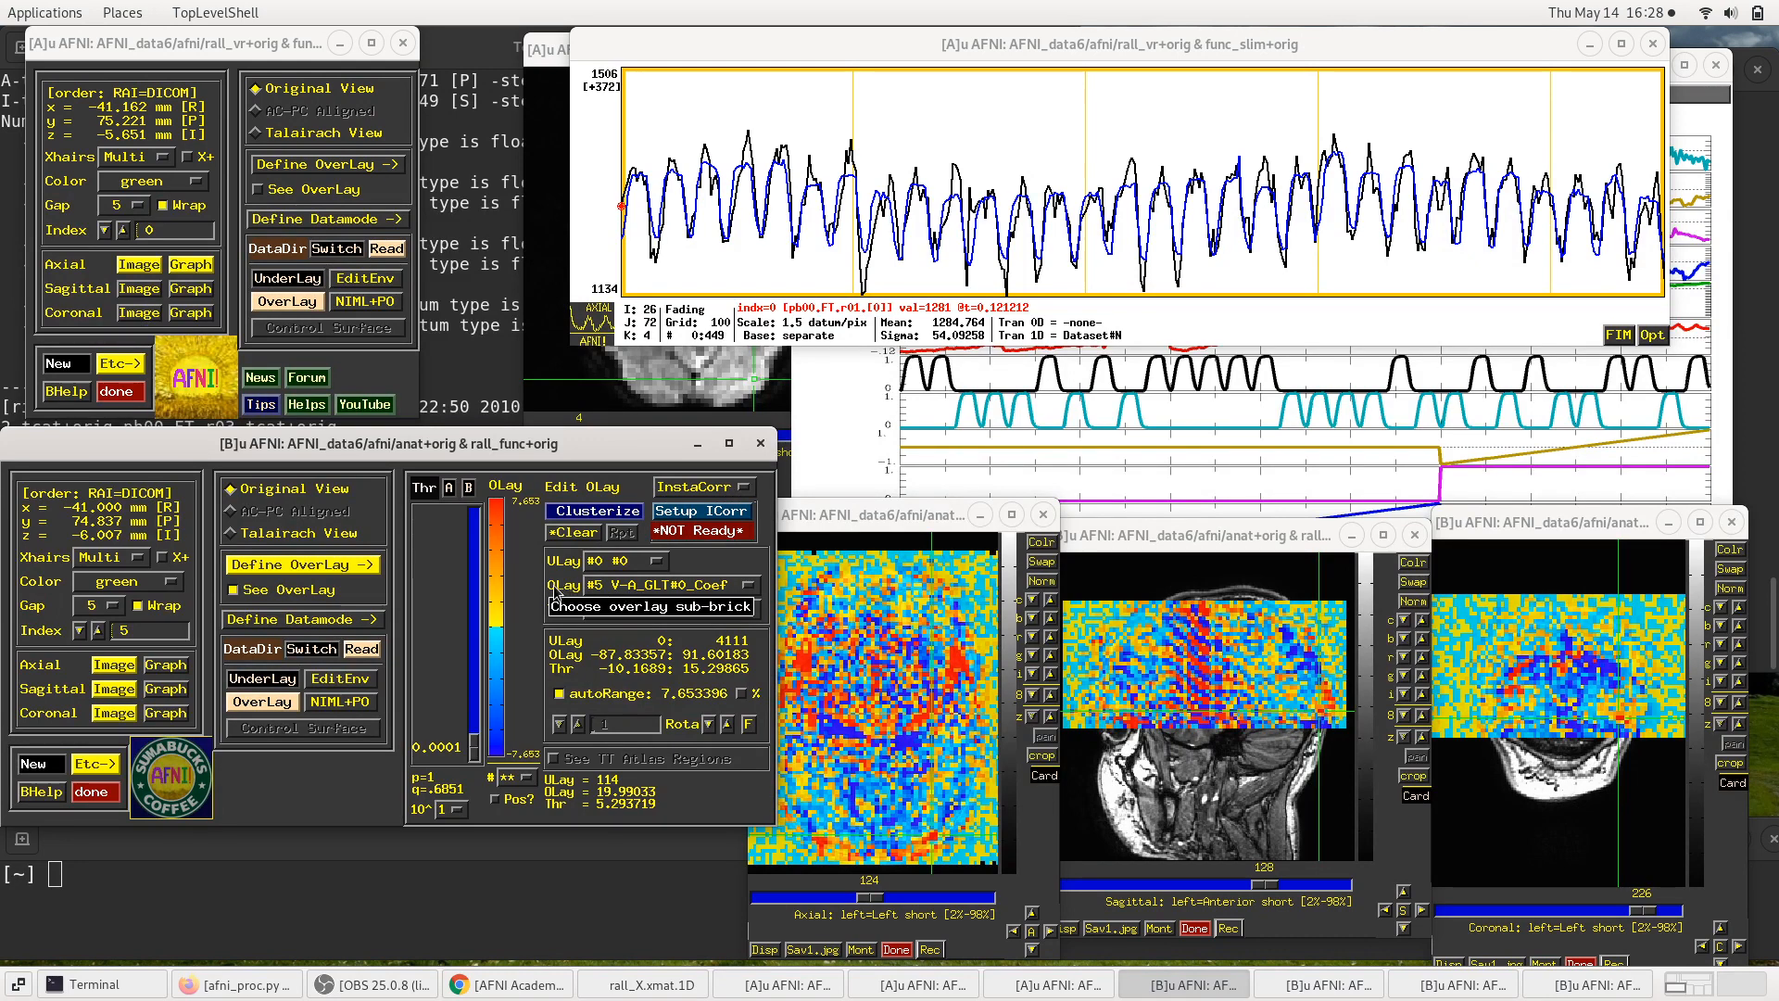
click(557, 596)
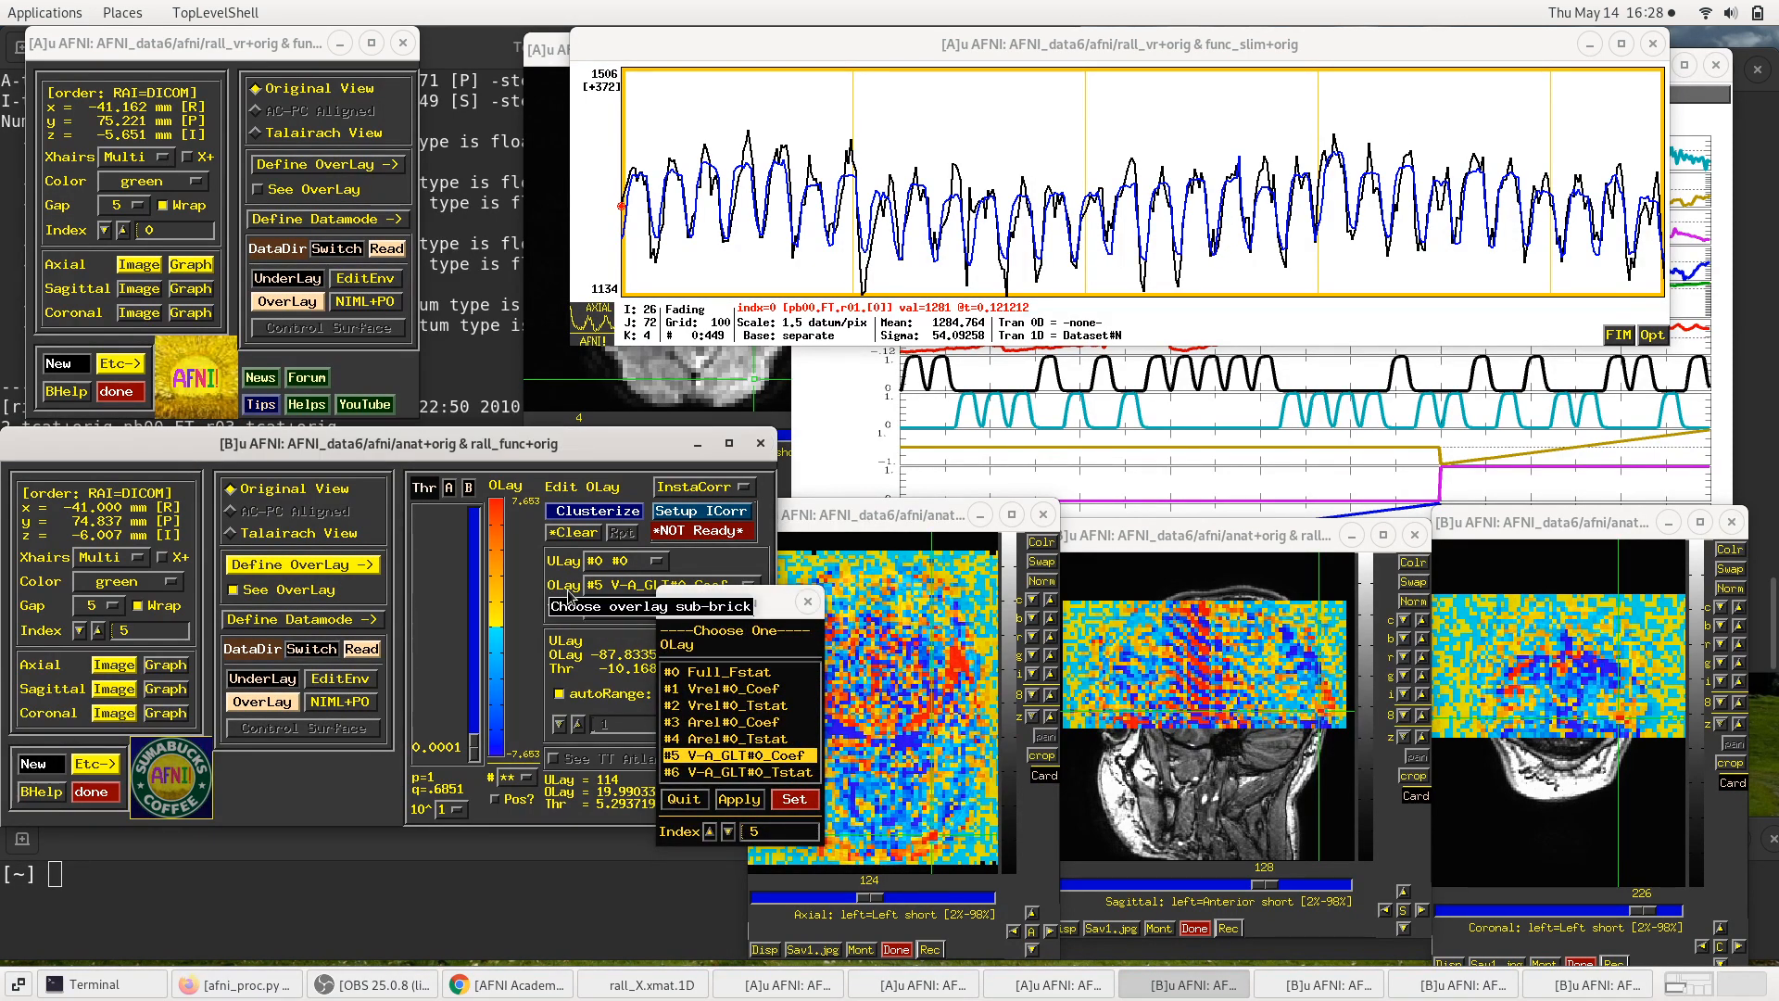
drag(729, 615, 1021, 351)
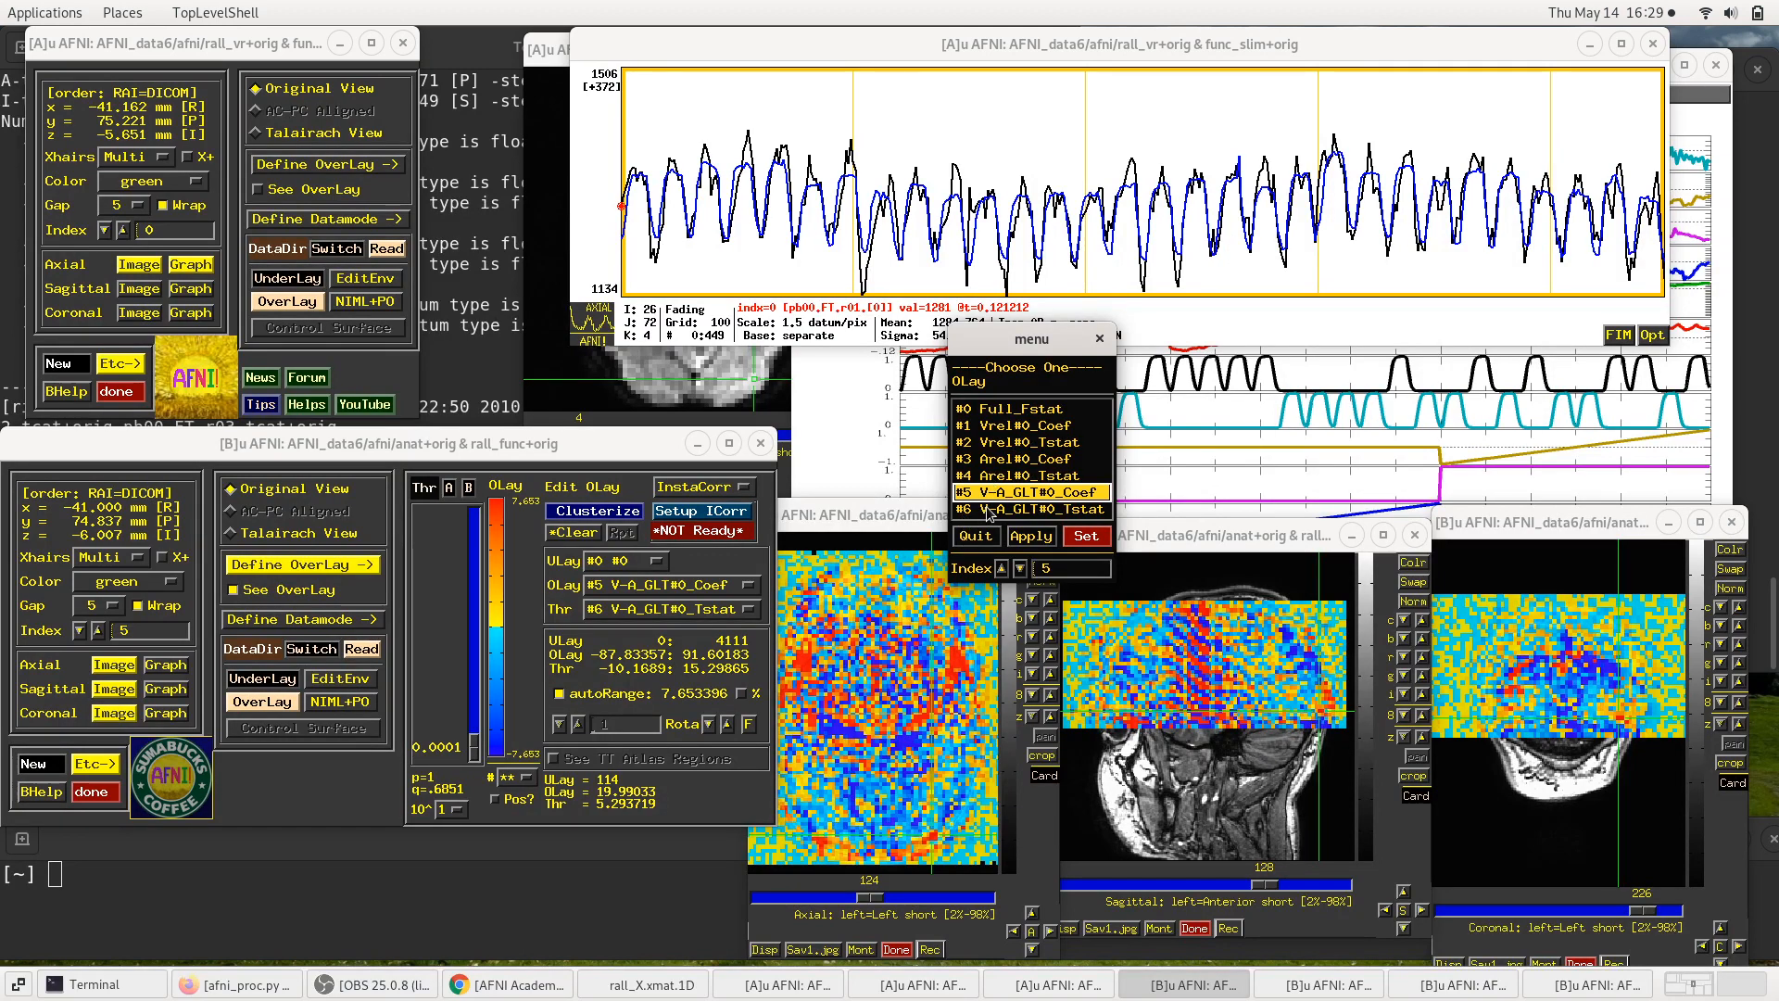
click(1006, 478)
click(1017, 448)
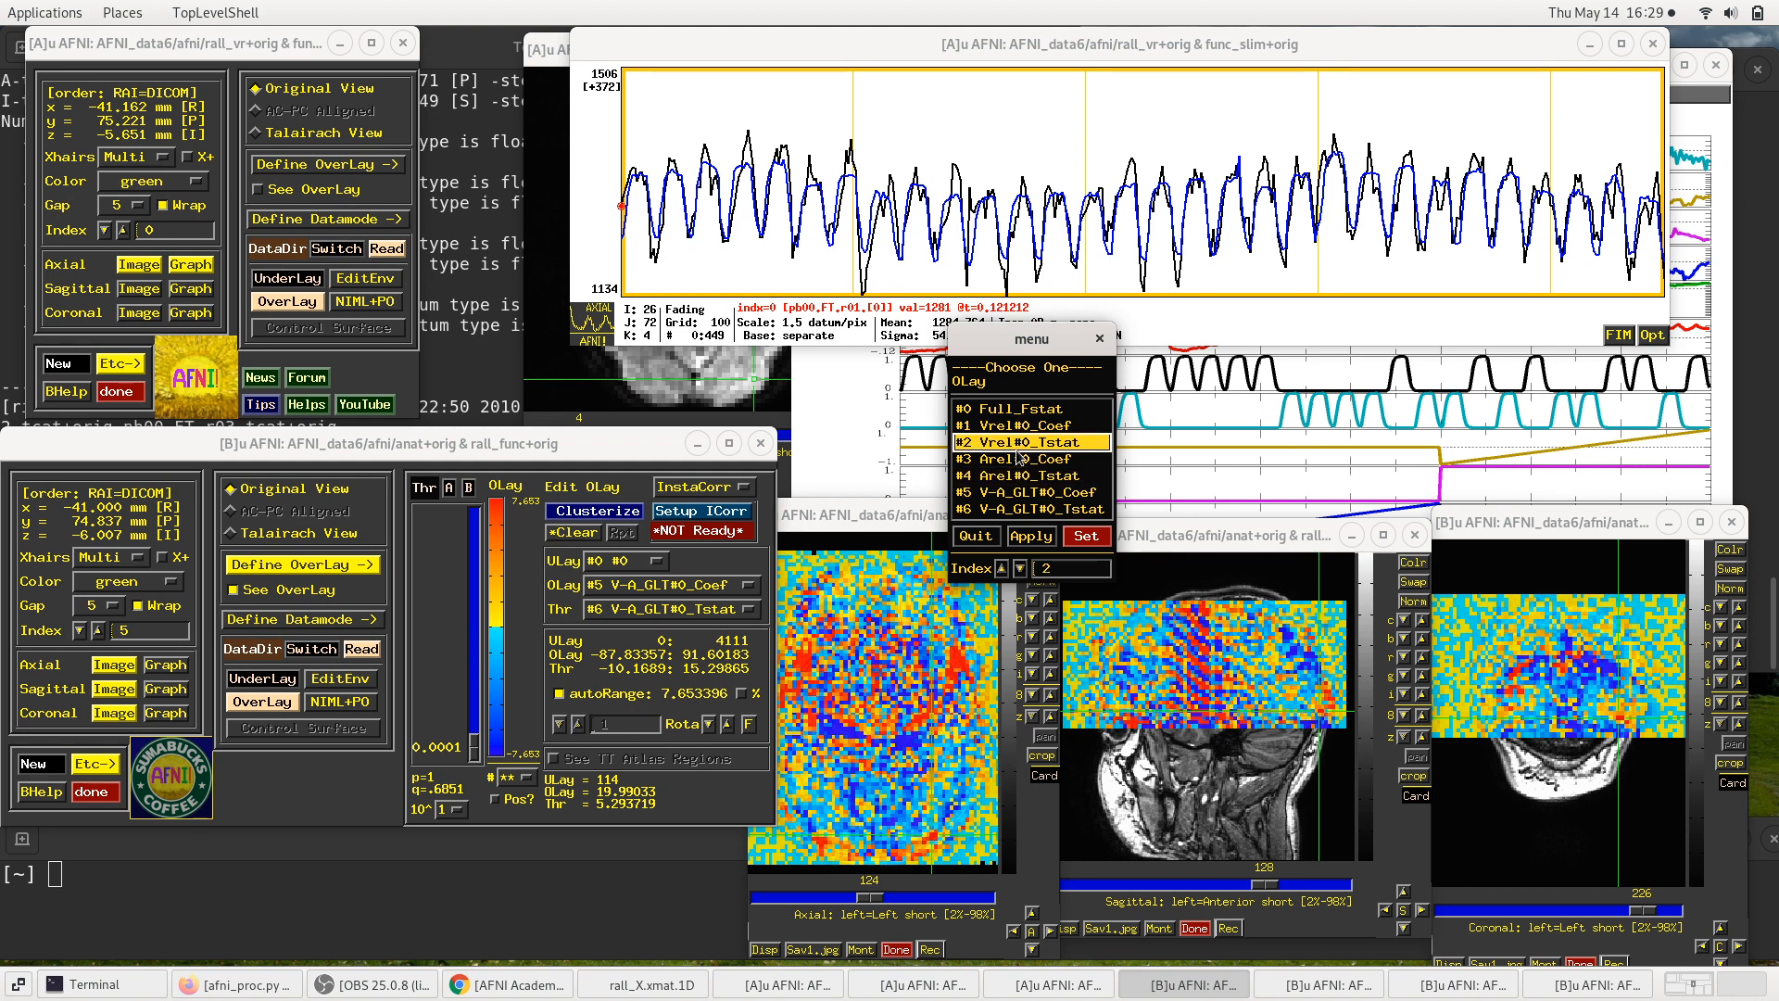
click(1006, 492)
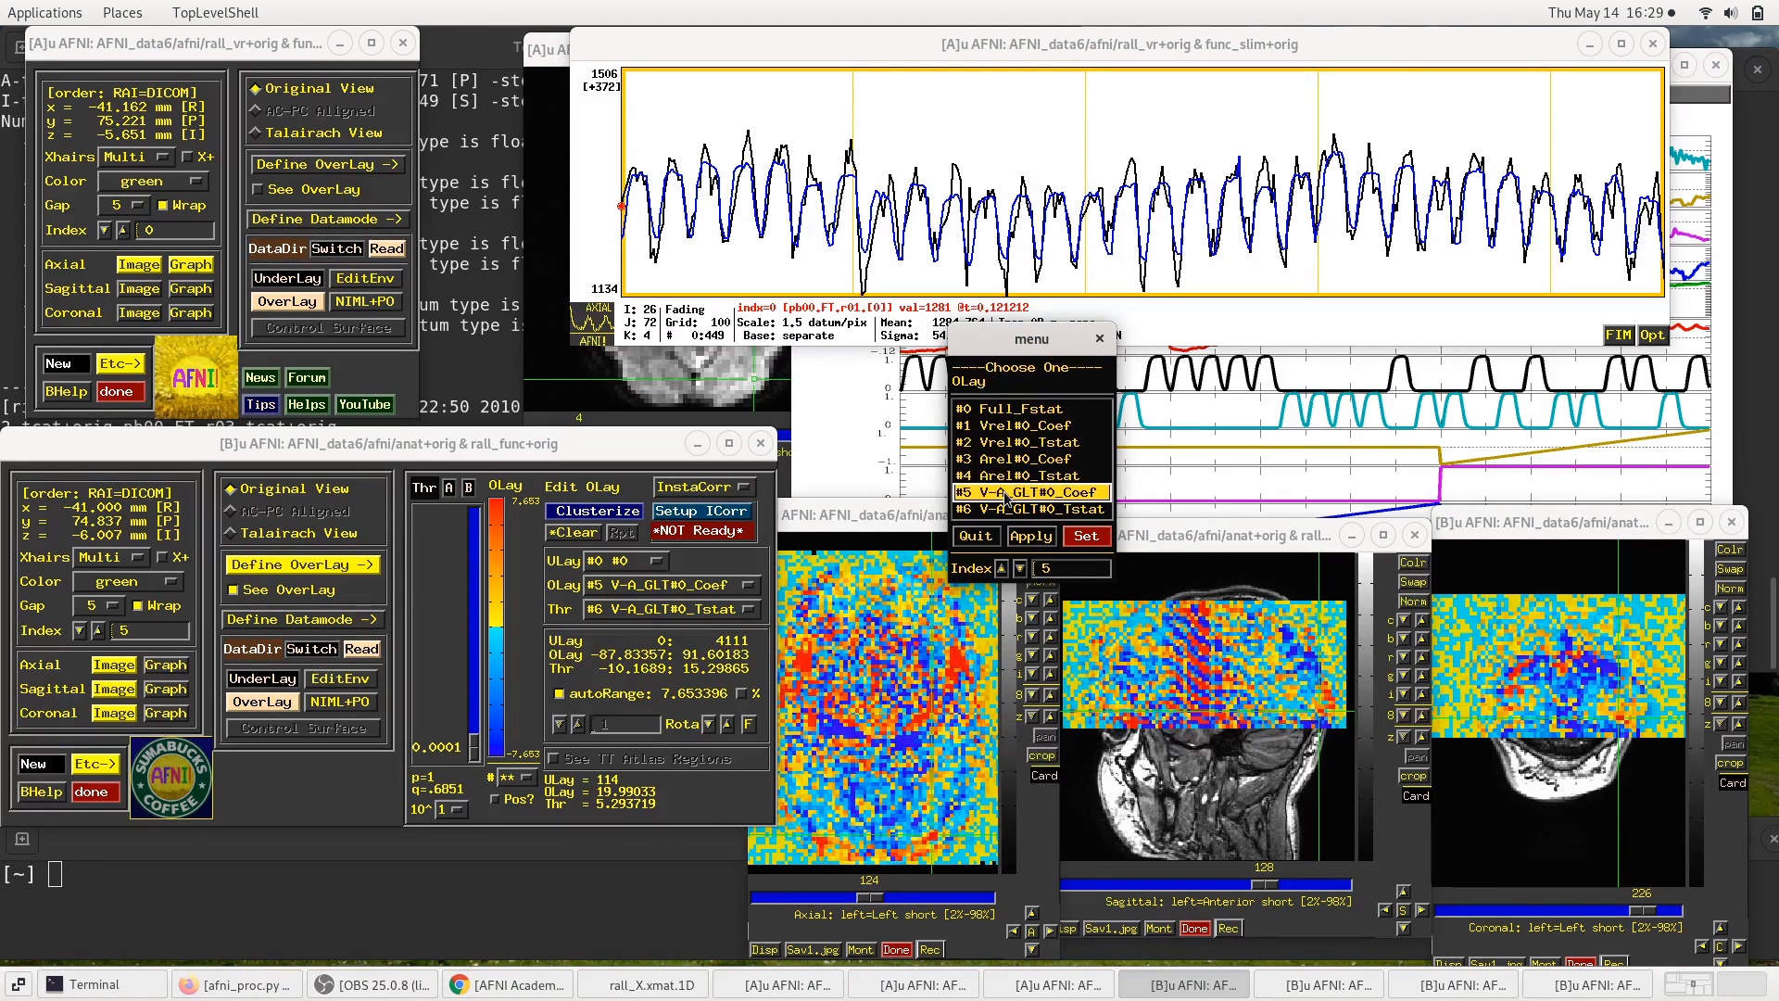
click(1097, 537)
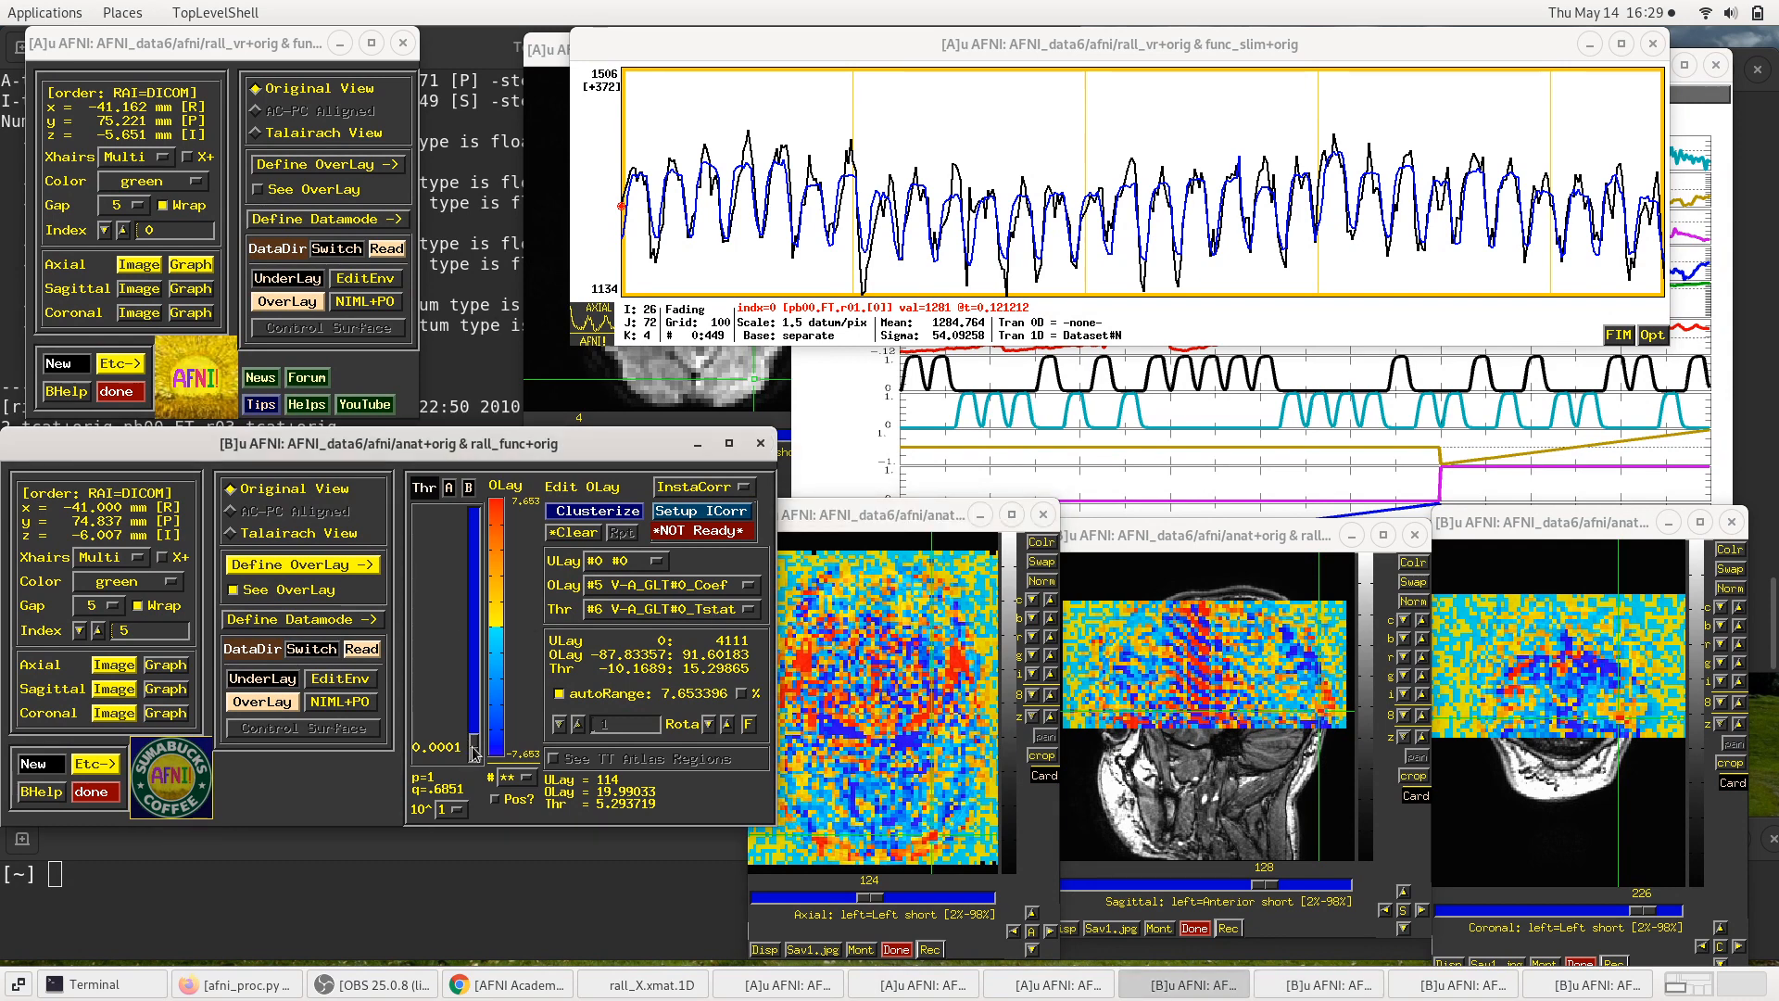
Step: Try the threshold slider near its maximum and at lower levels, using power-of-10 ranges 0 and 2
drag(473, 746, 488, 515)
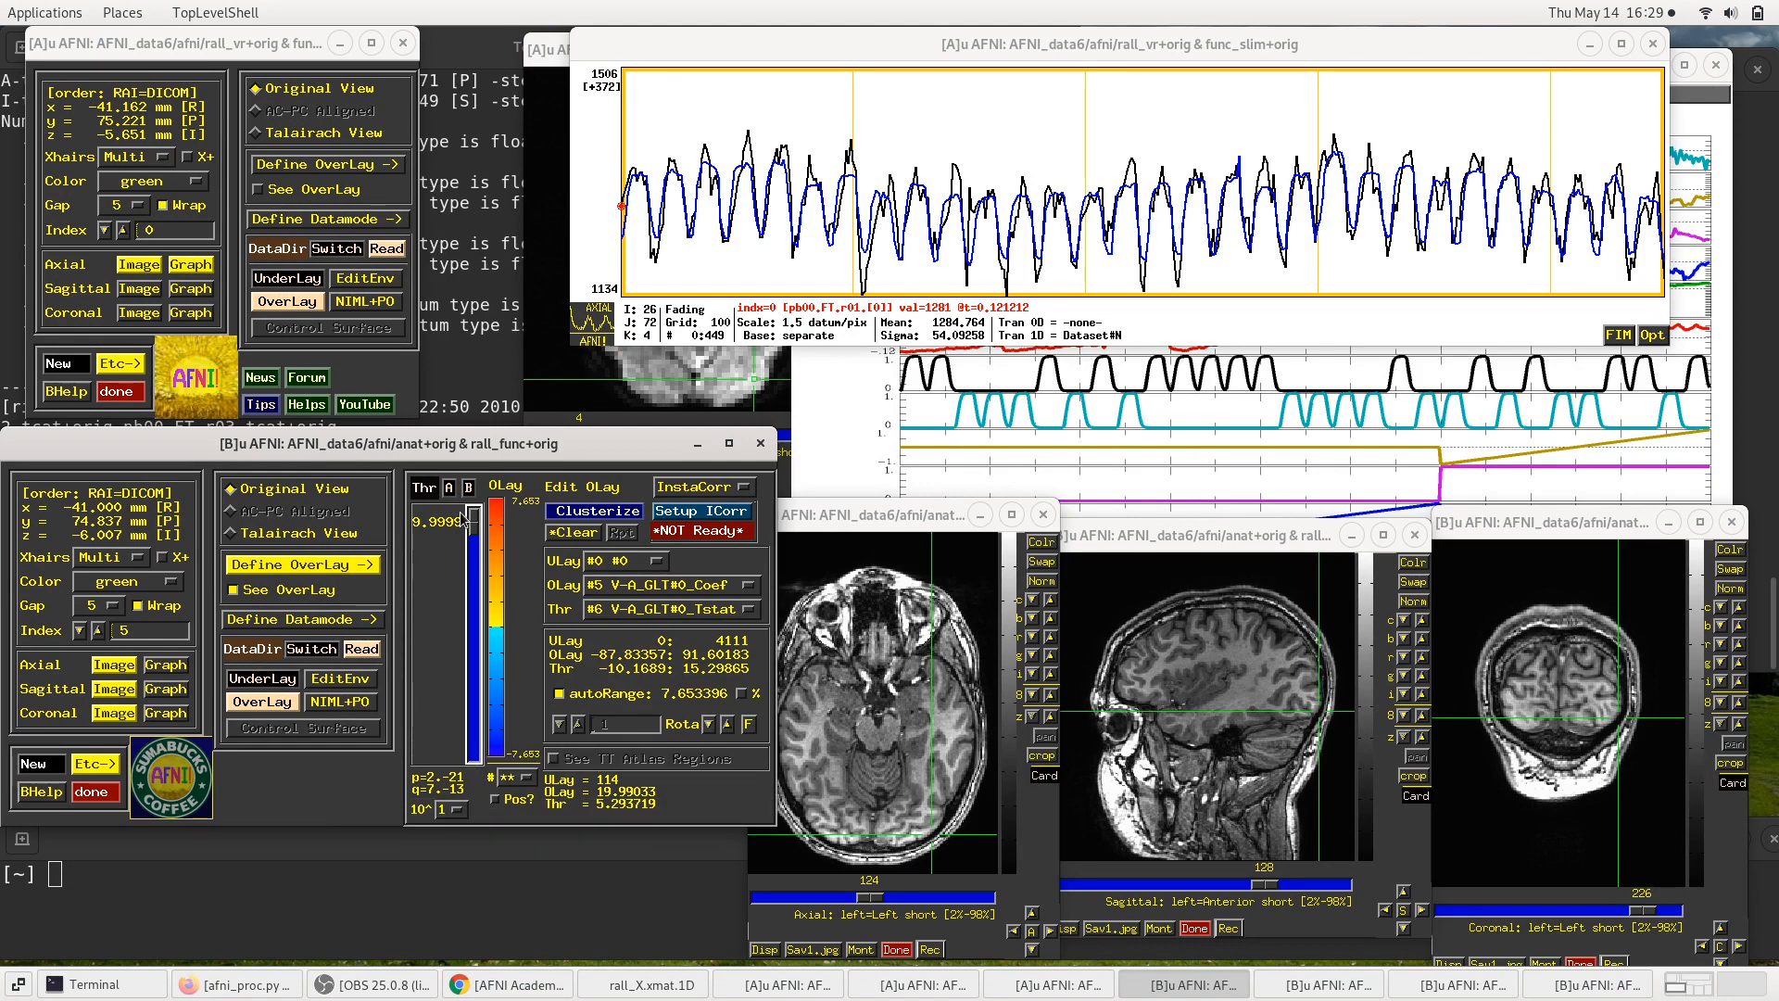
click(455, 809)
click(443, 794)
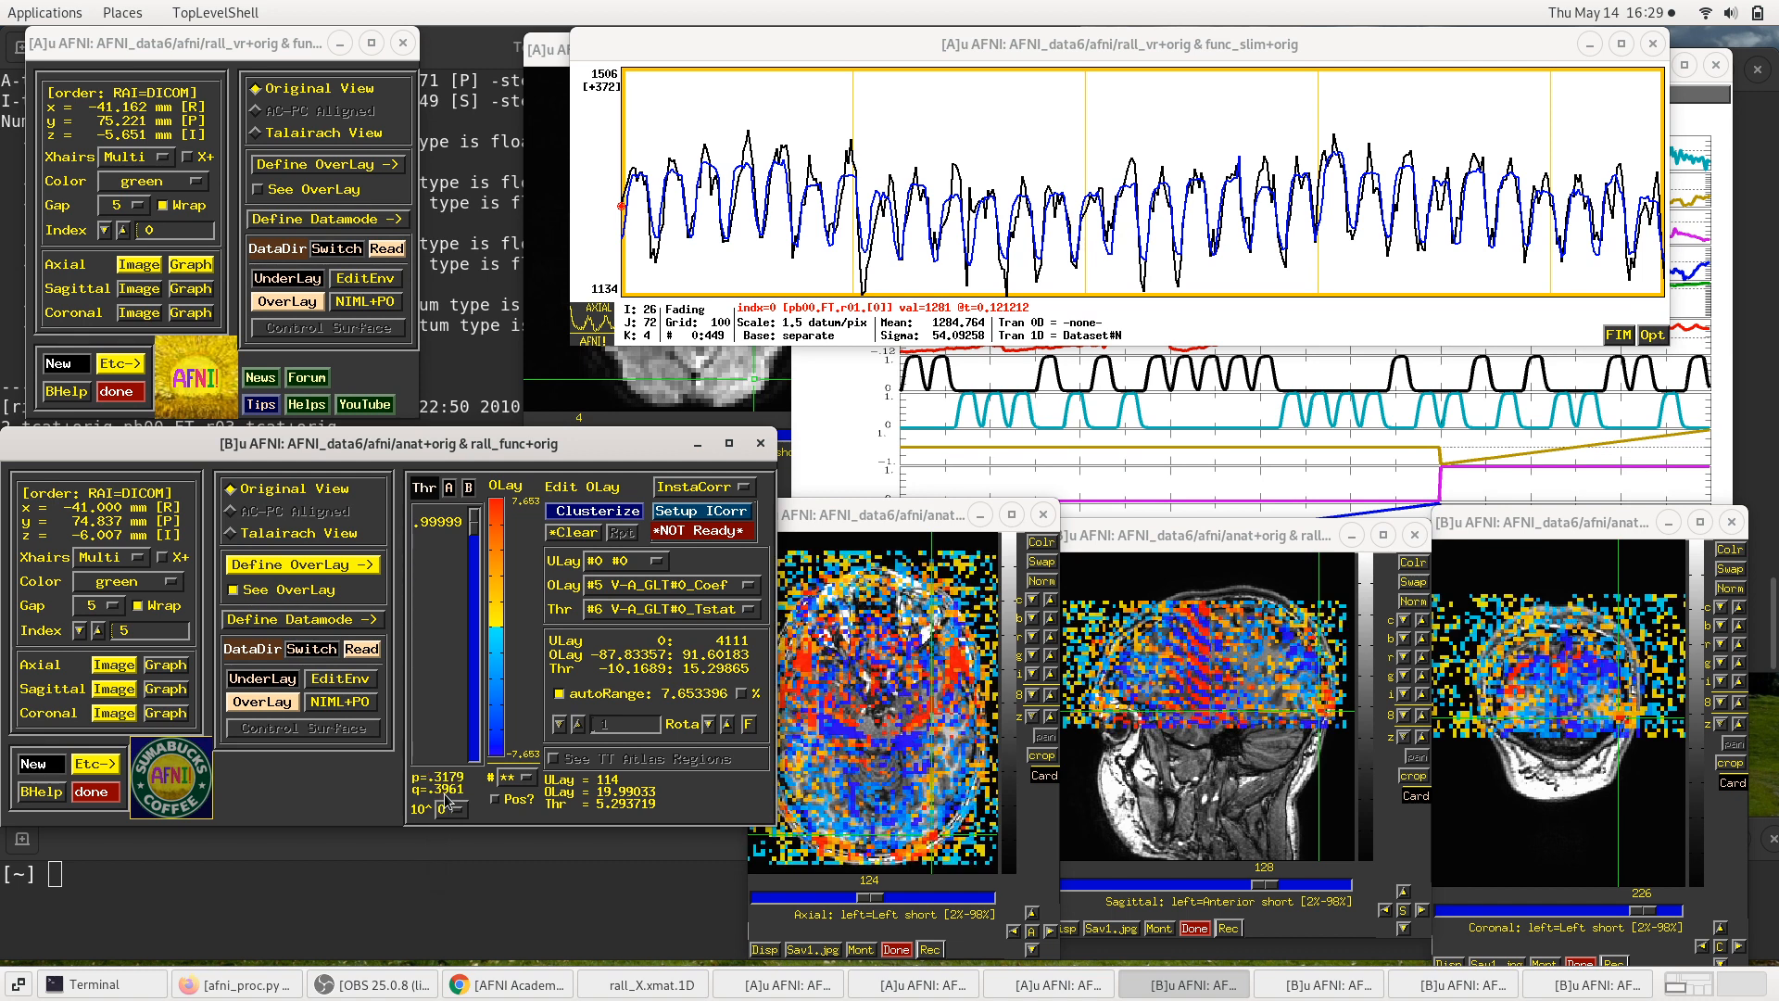
click(447, 810)
click(446, 810)
drag(478, 525, 478, 536)
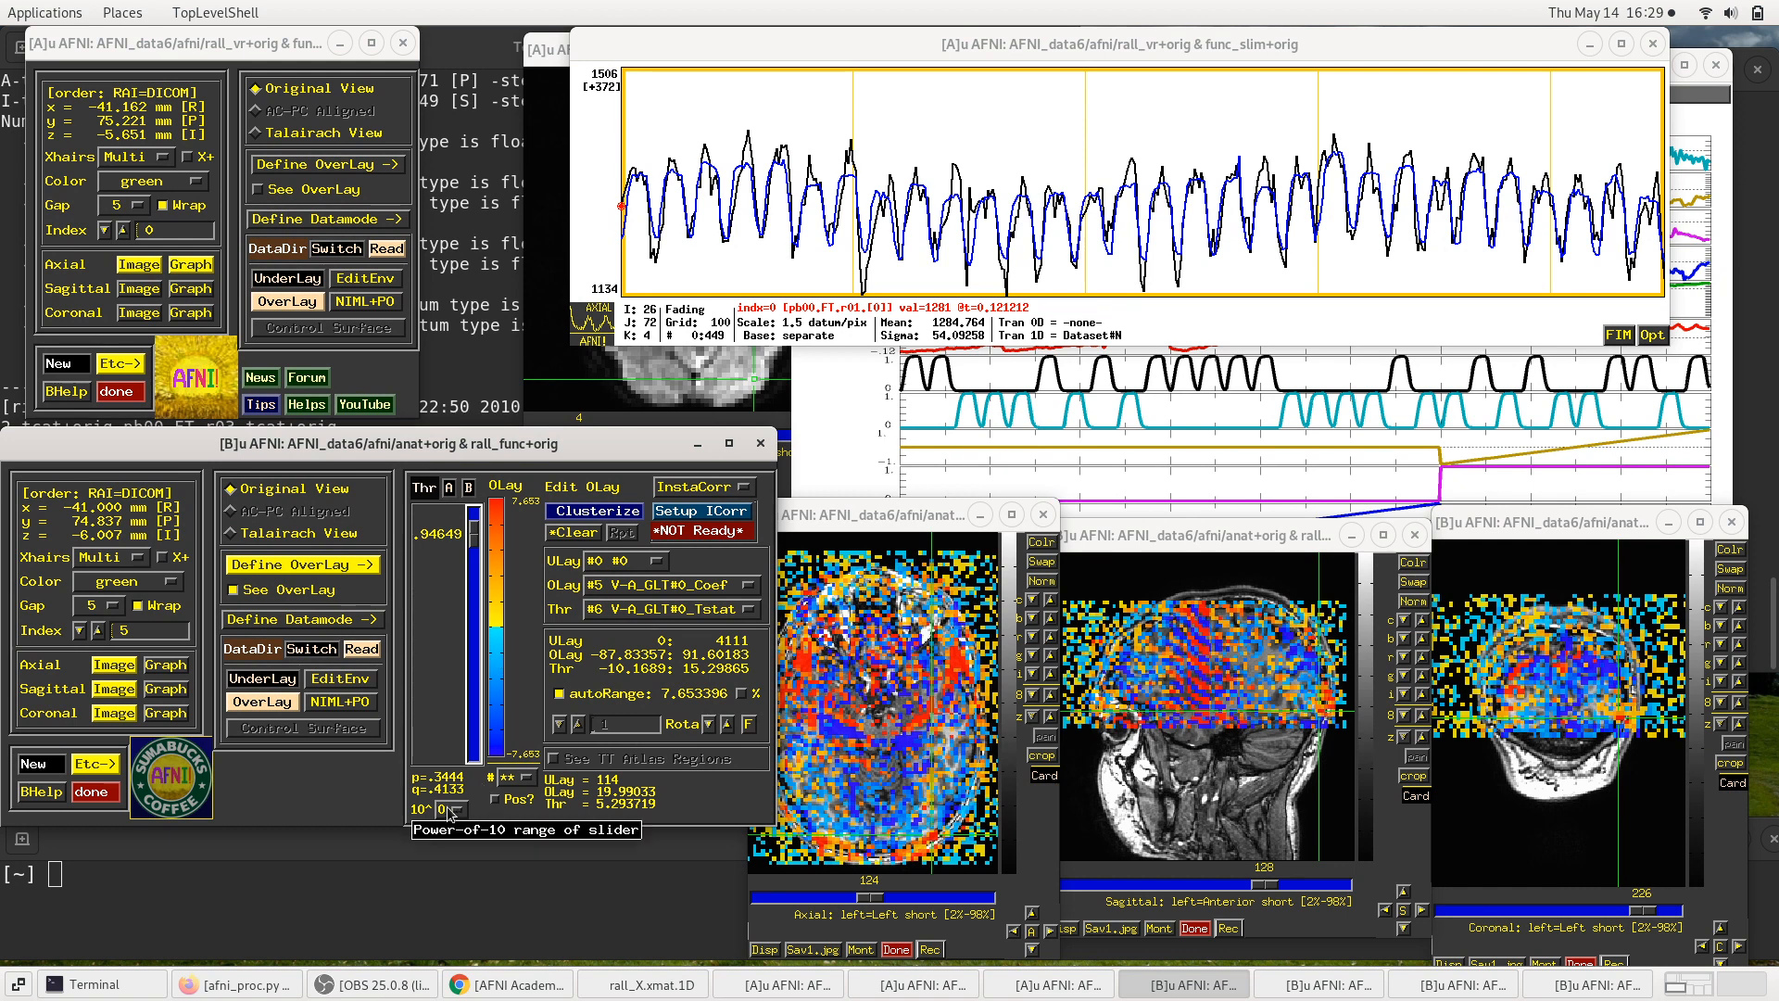
drag(449, 813, 449, 843)
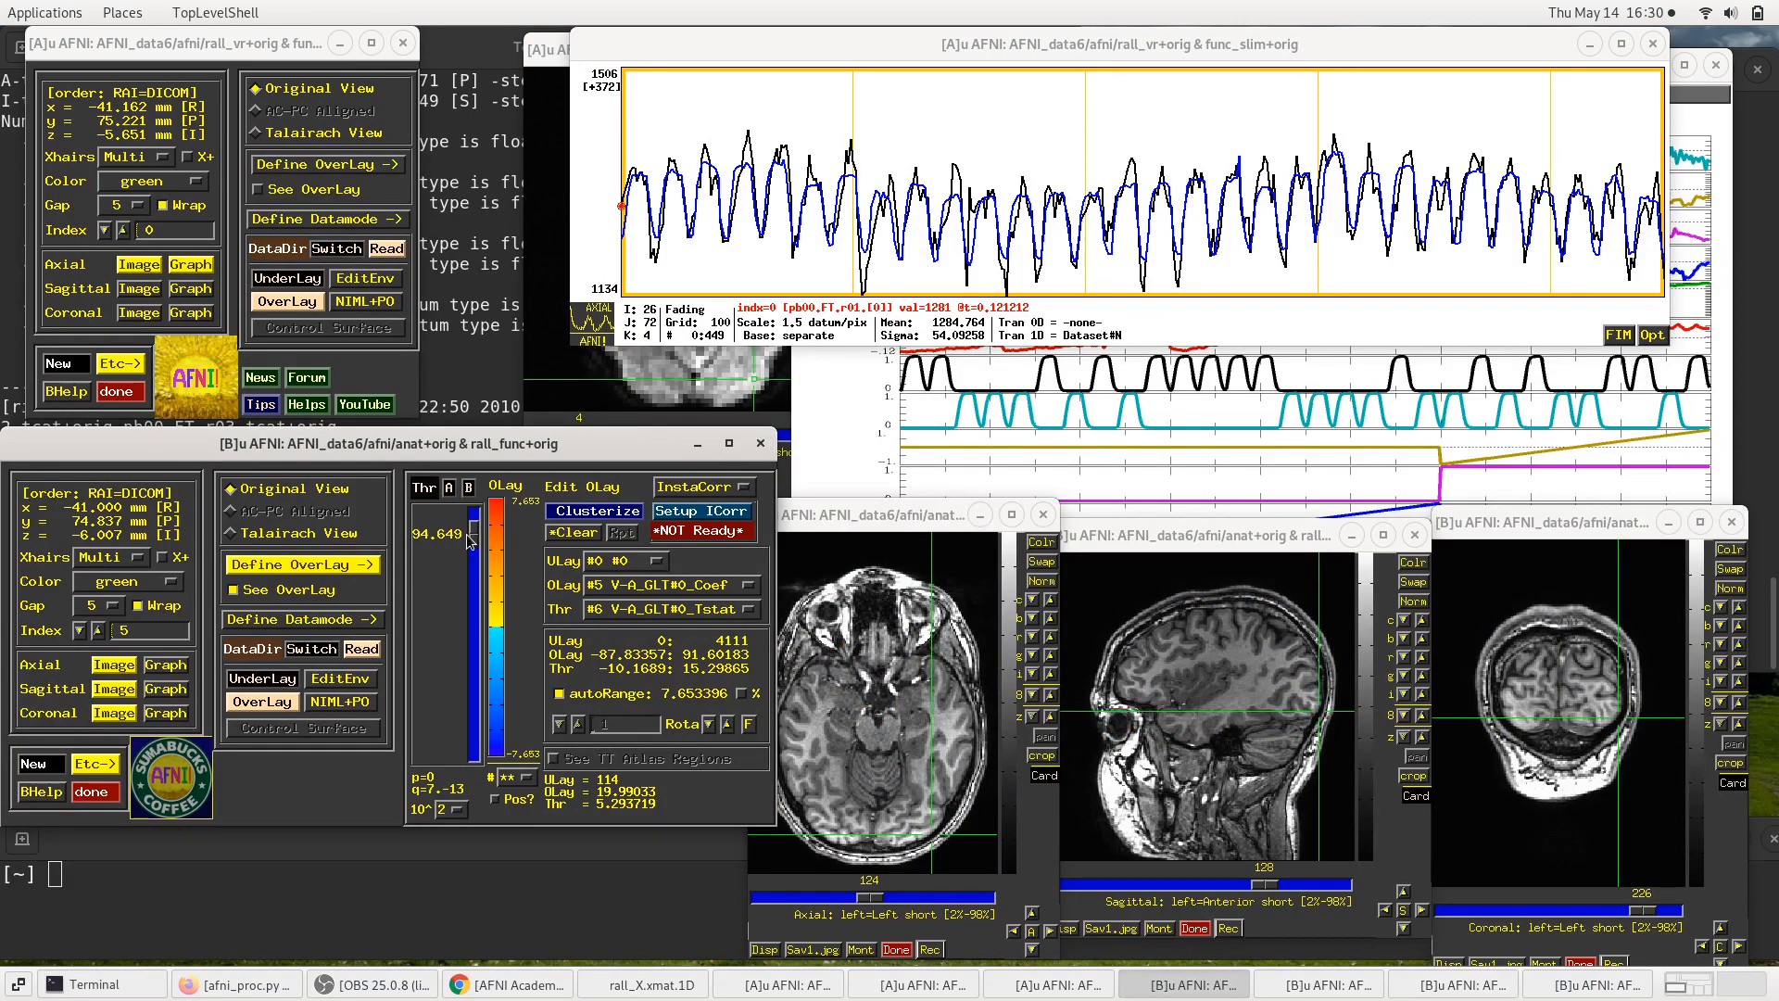
drag(475, 540, 476, 690)
Step: Set the threshold slider's power-of-10 range to 1 and raise the threshold to about 4.28
click(450, 809)
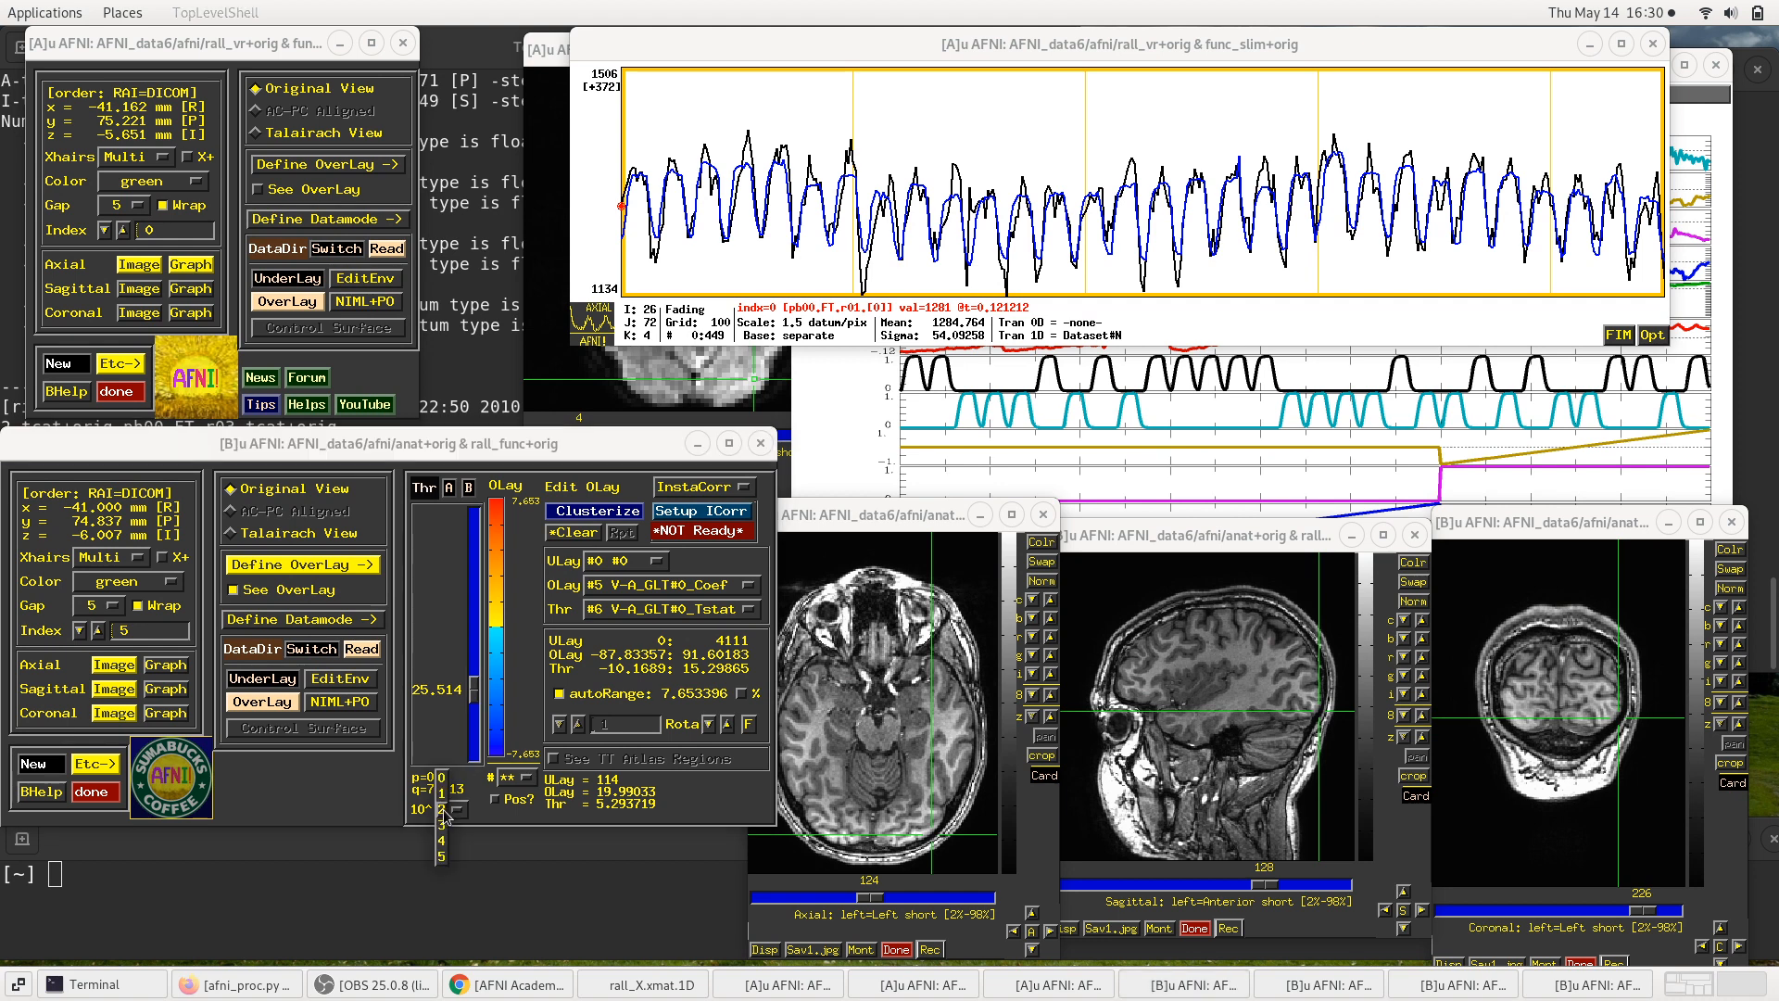
click(443, 793)
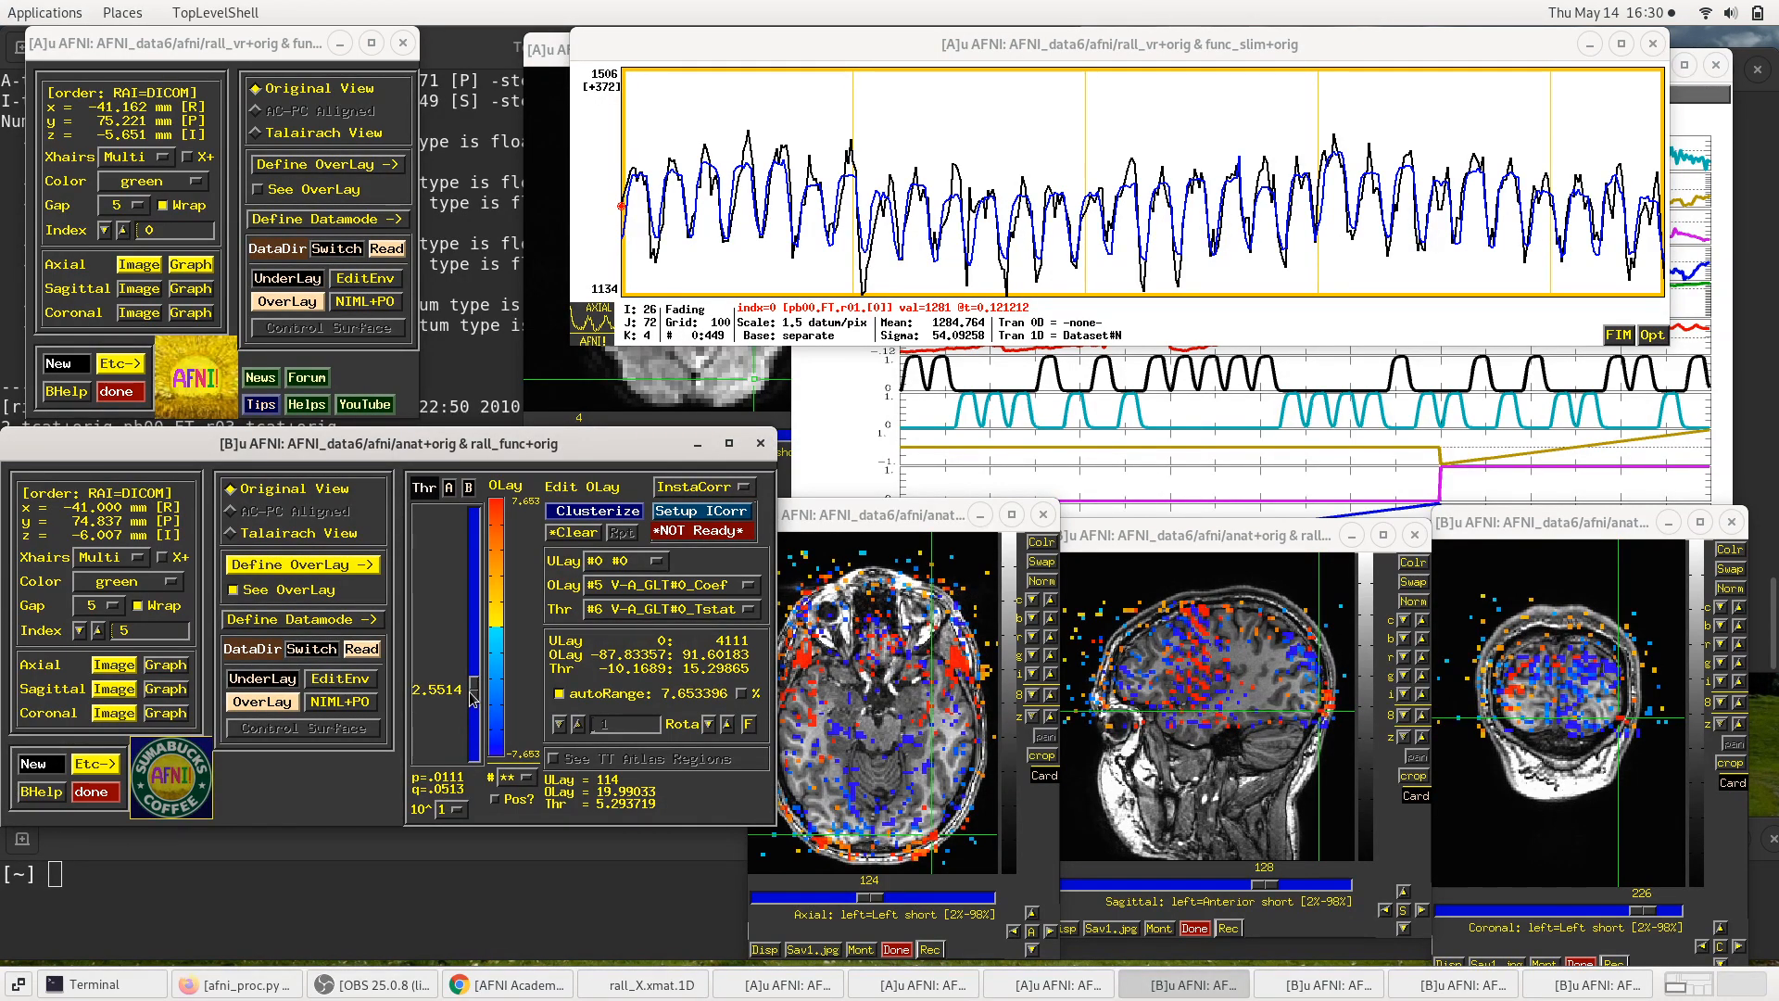
drag(473, 697, 477, 658)
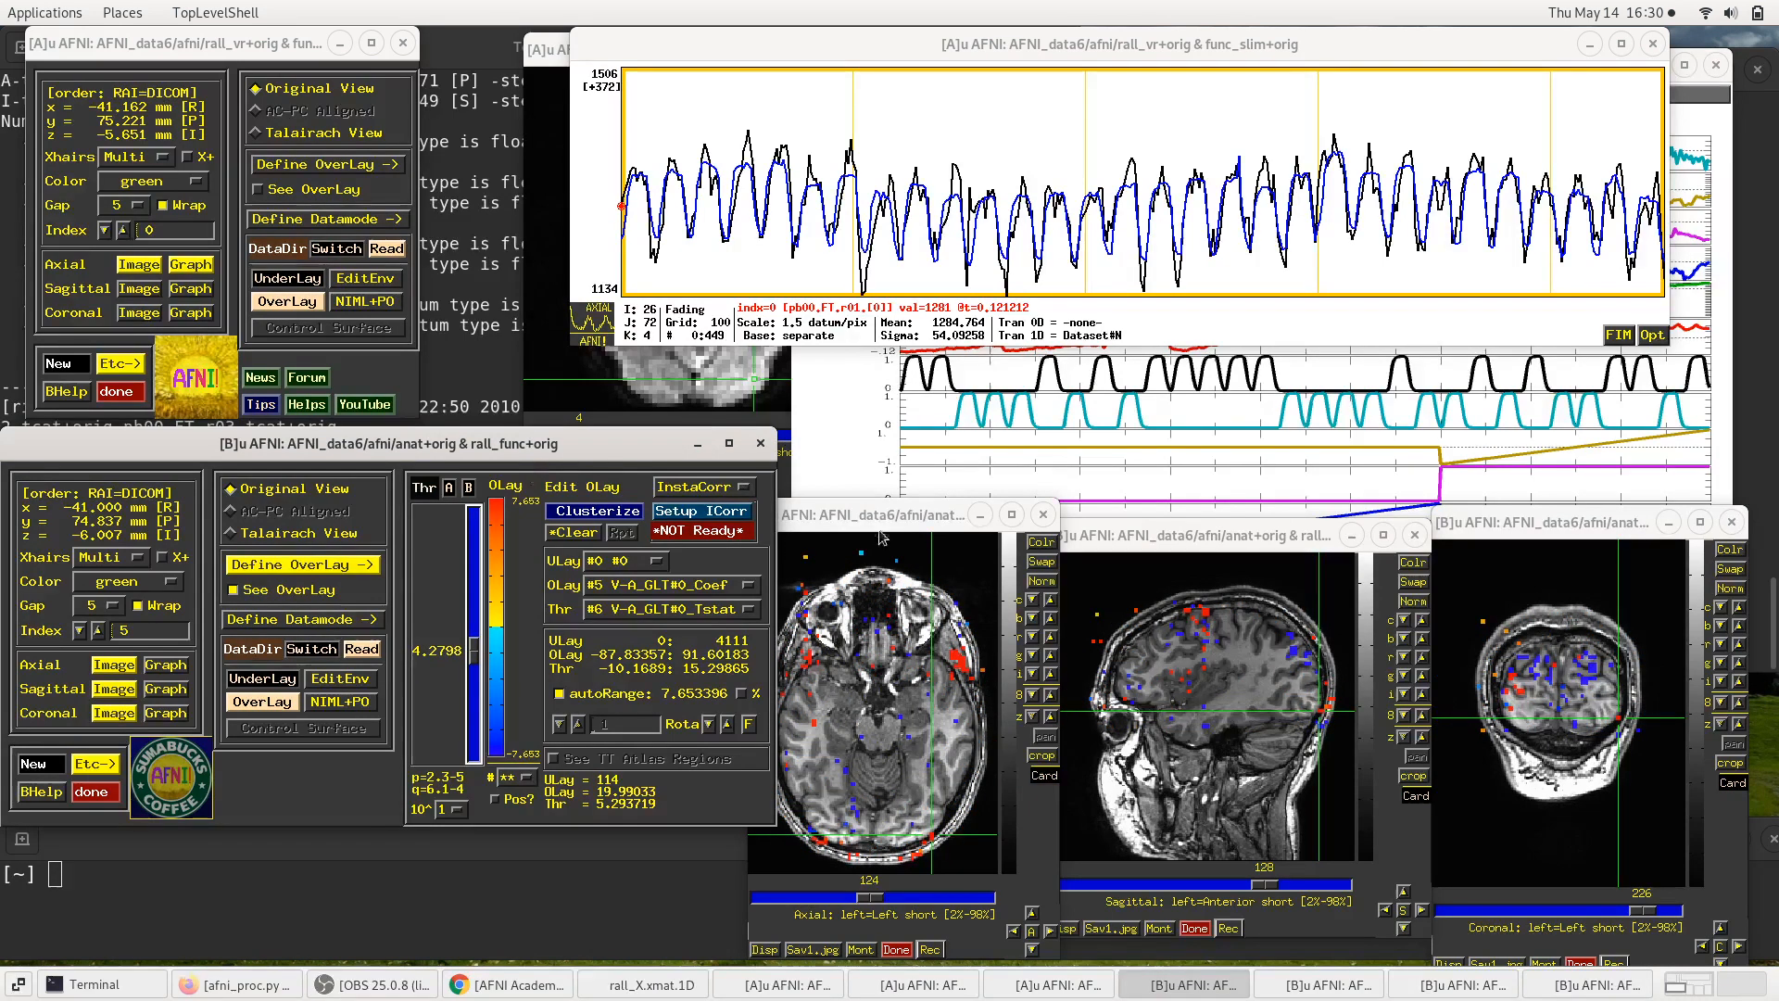
Step: Move controller B's coronal, sagittal and axial image windows so the three slice views no longer overlap
drag(1570, 521, 1600, 506)
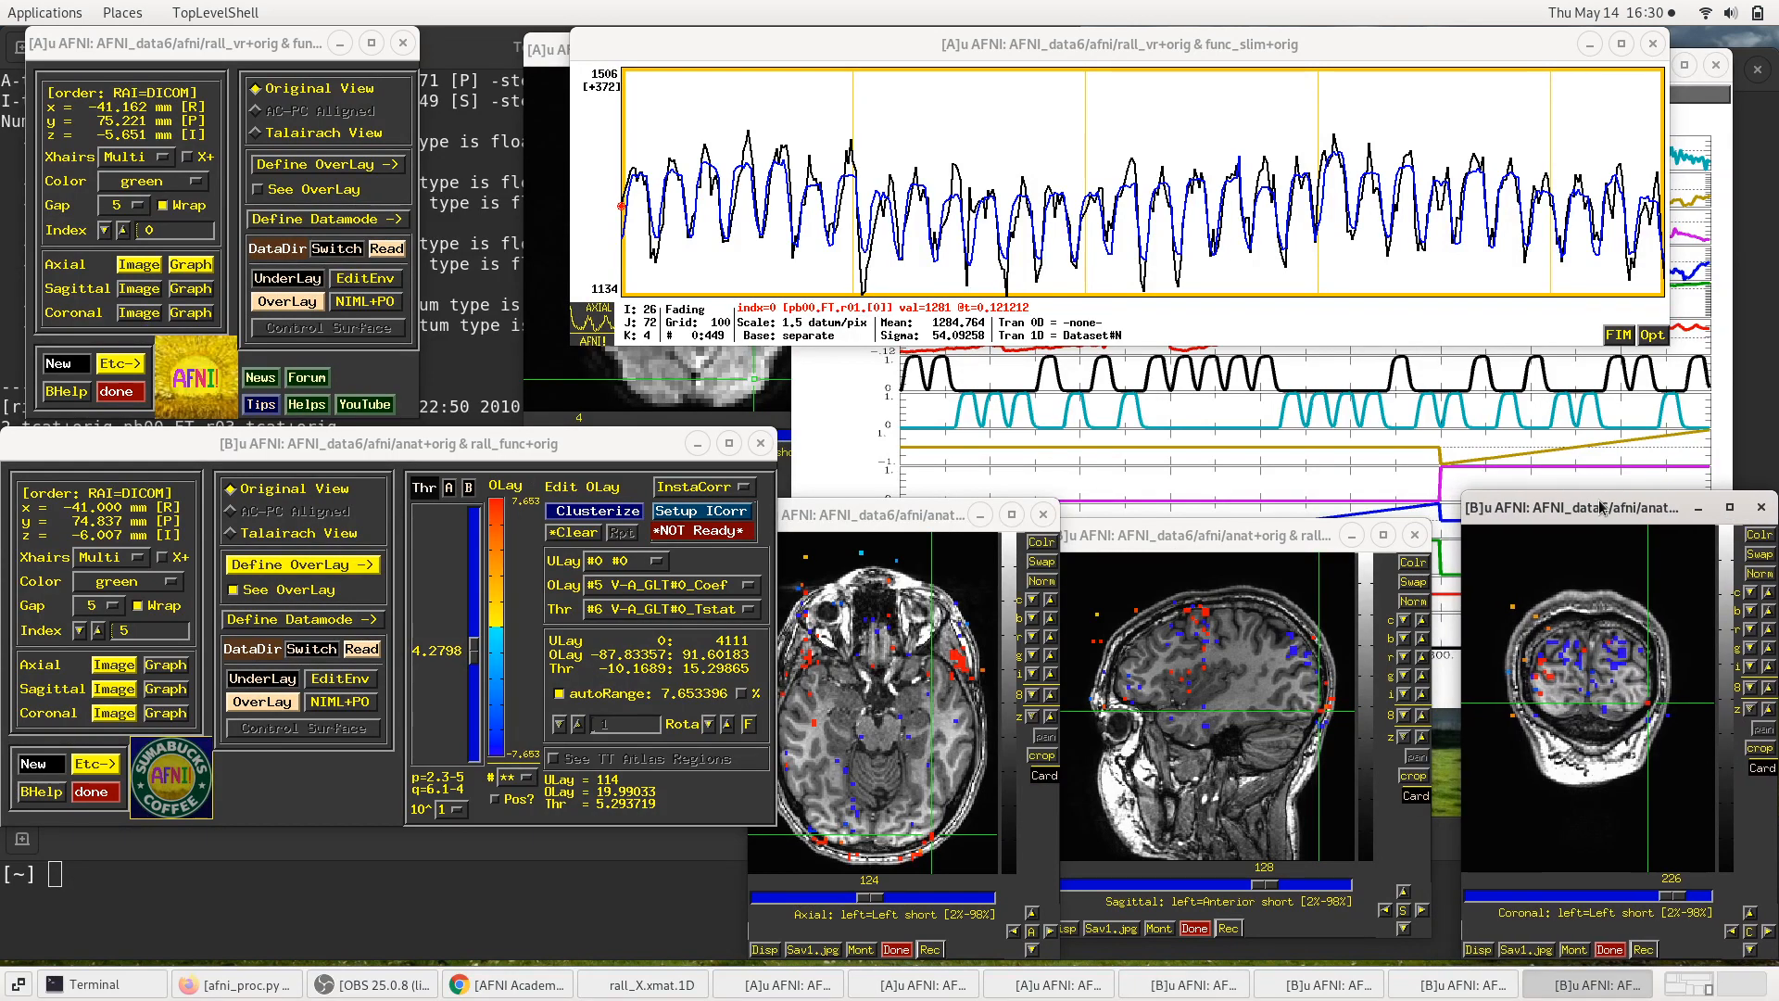
drag(1233, 547, 1262, 517)
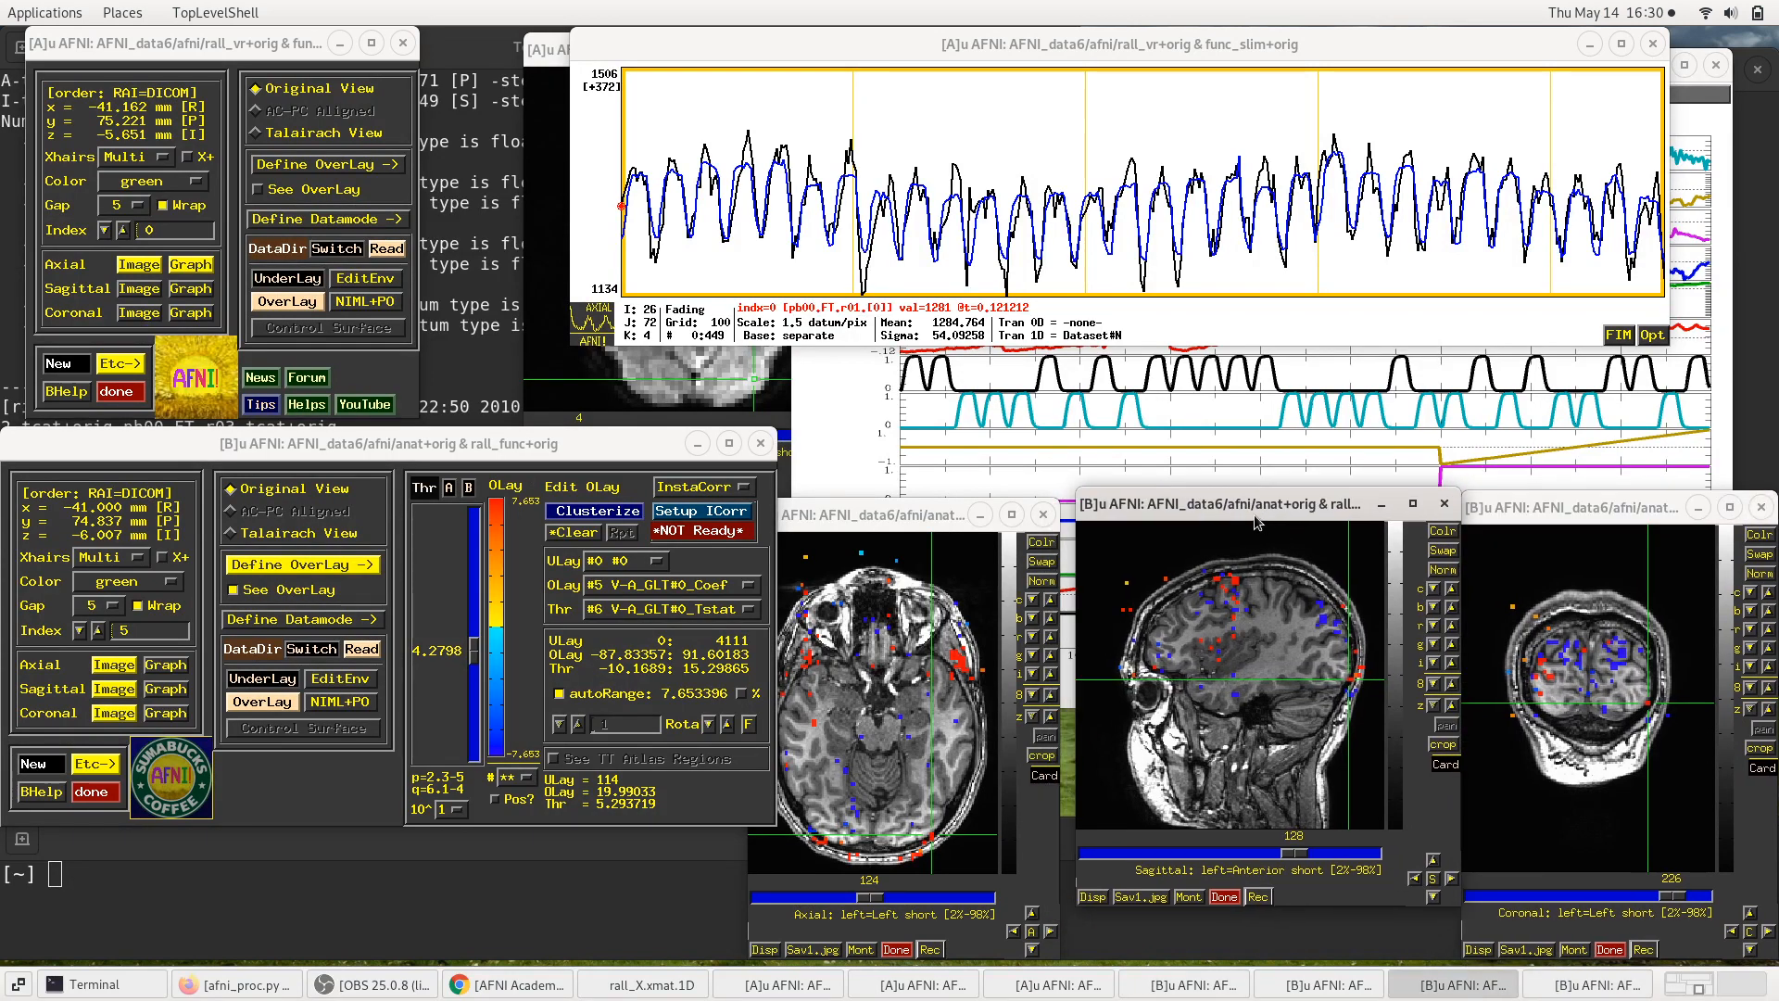
drag(895, 517, 910, 516)
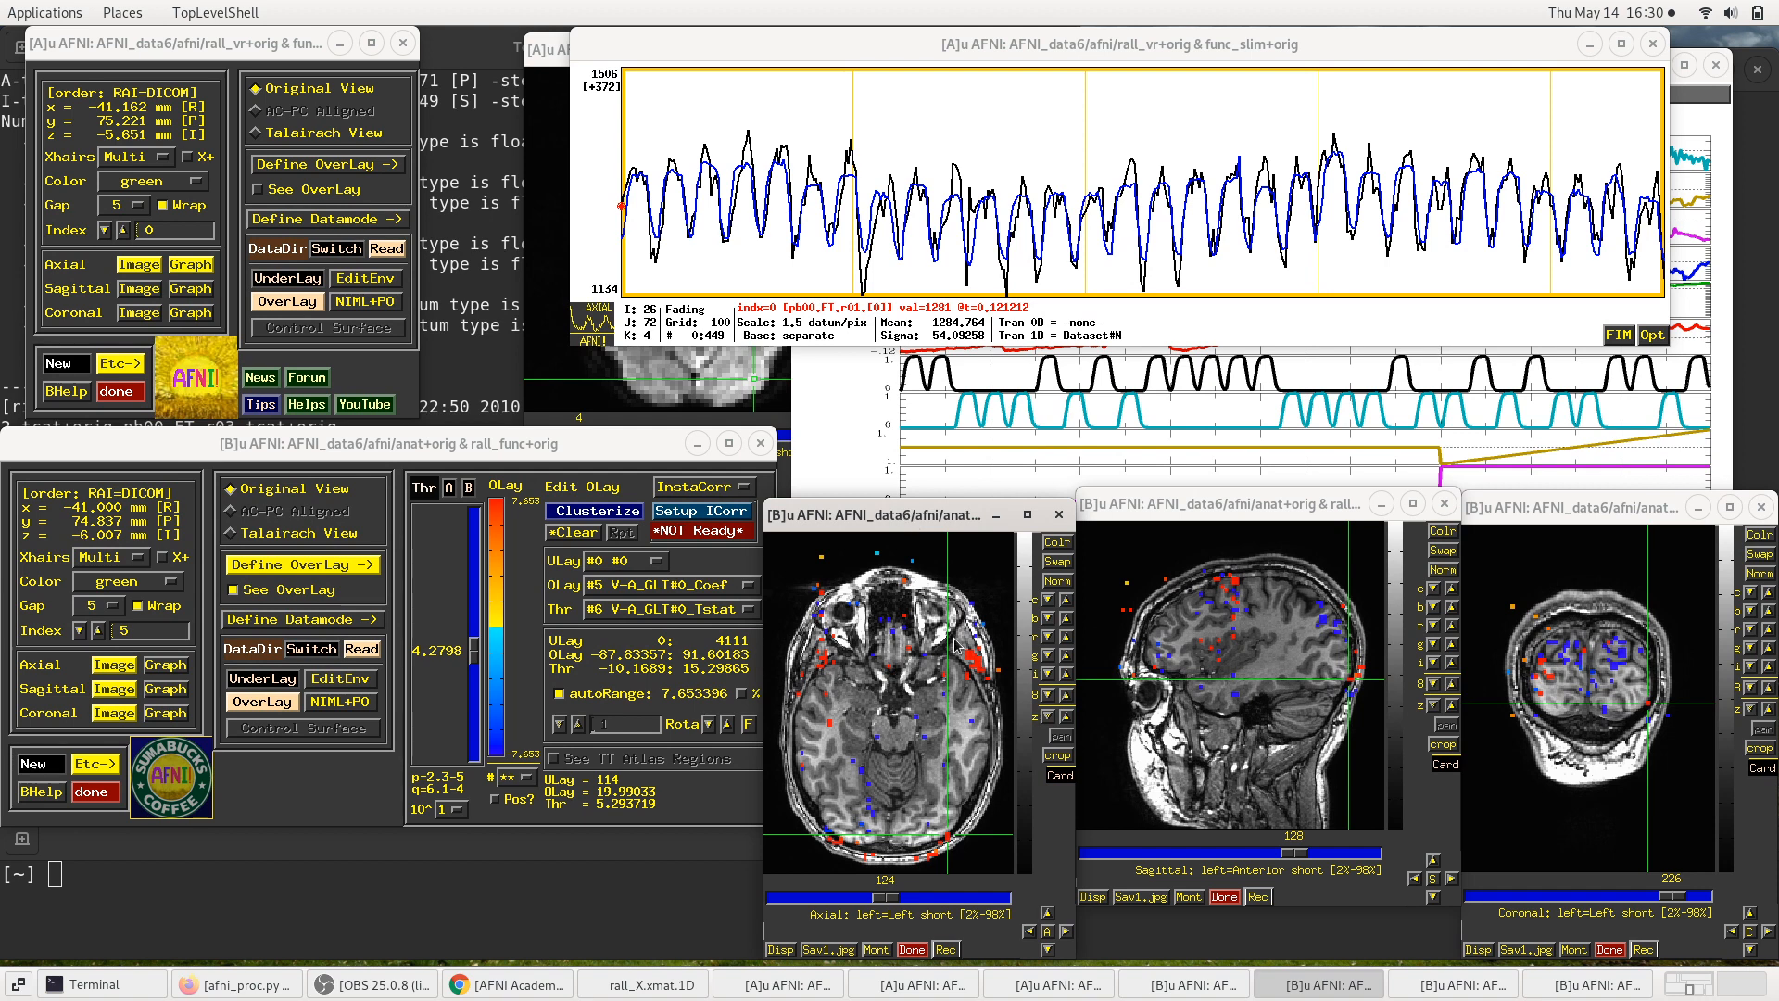
Step: Raise controller B's threshold to about 5.27 and settle it at about 5.14
click(483, 653)
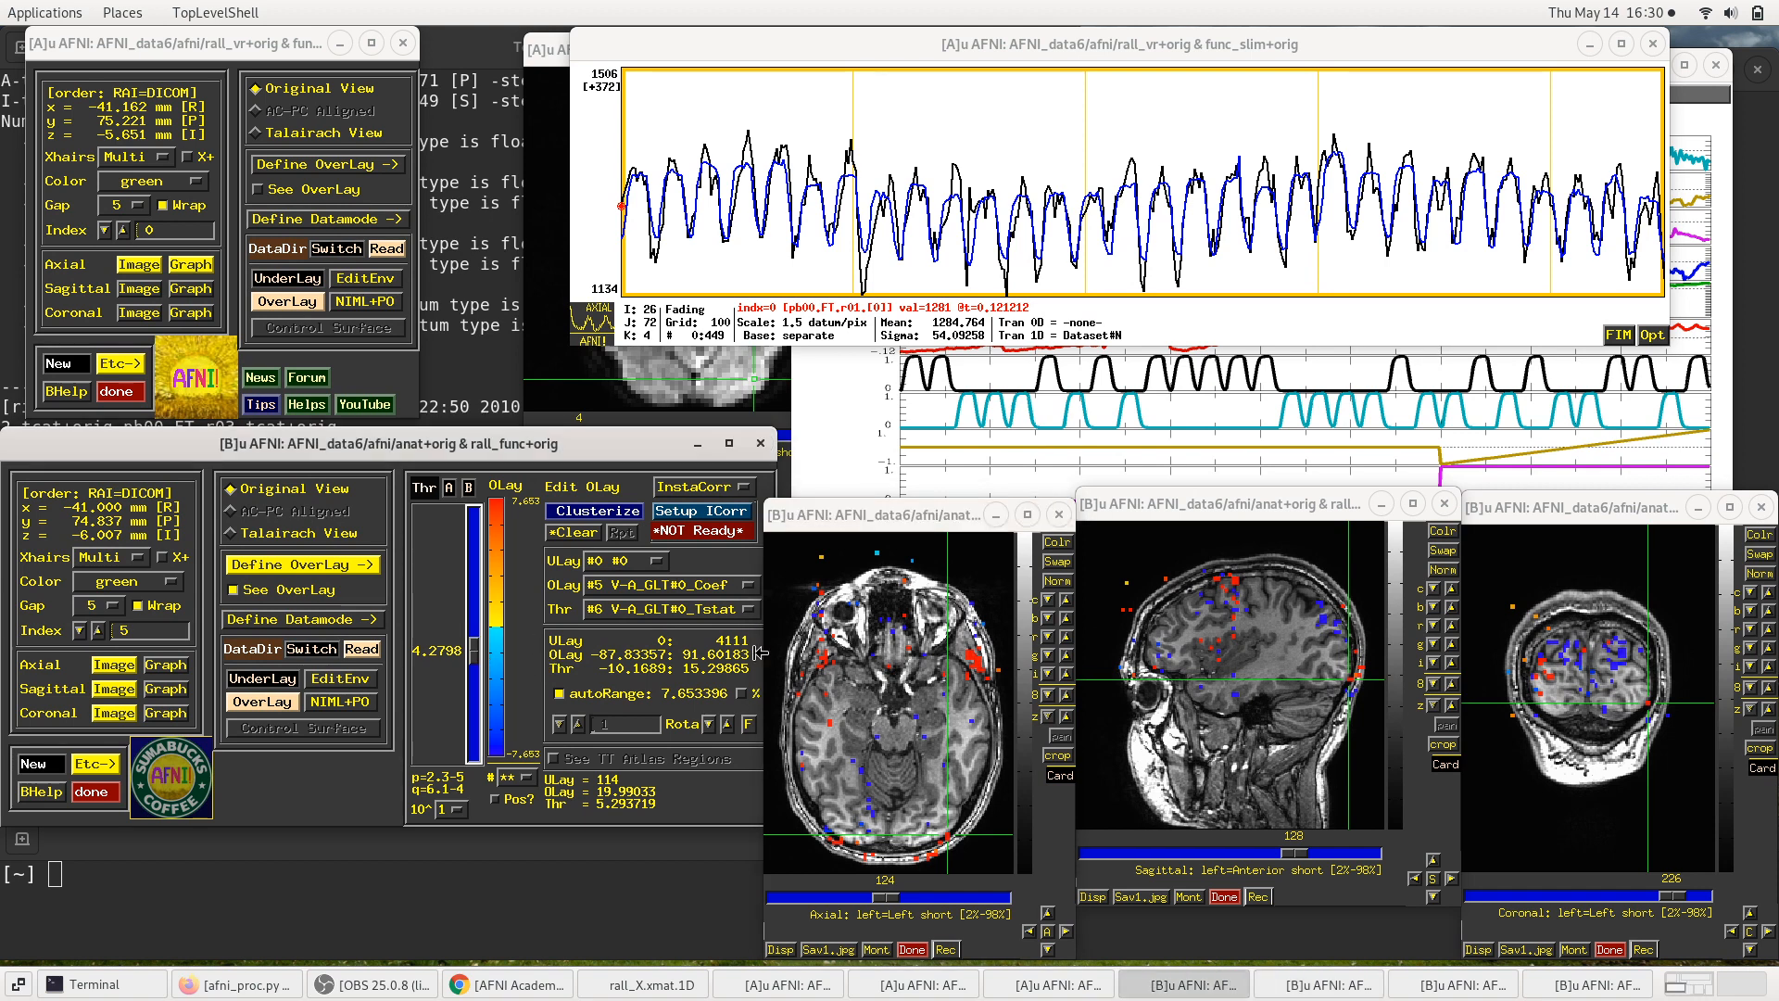
drag(473, 653, 474, 630)
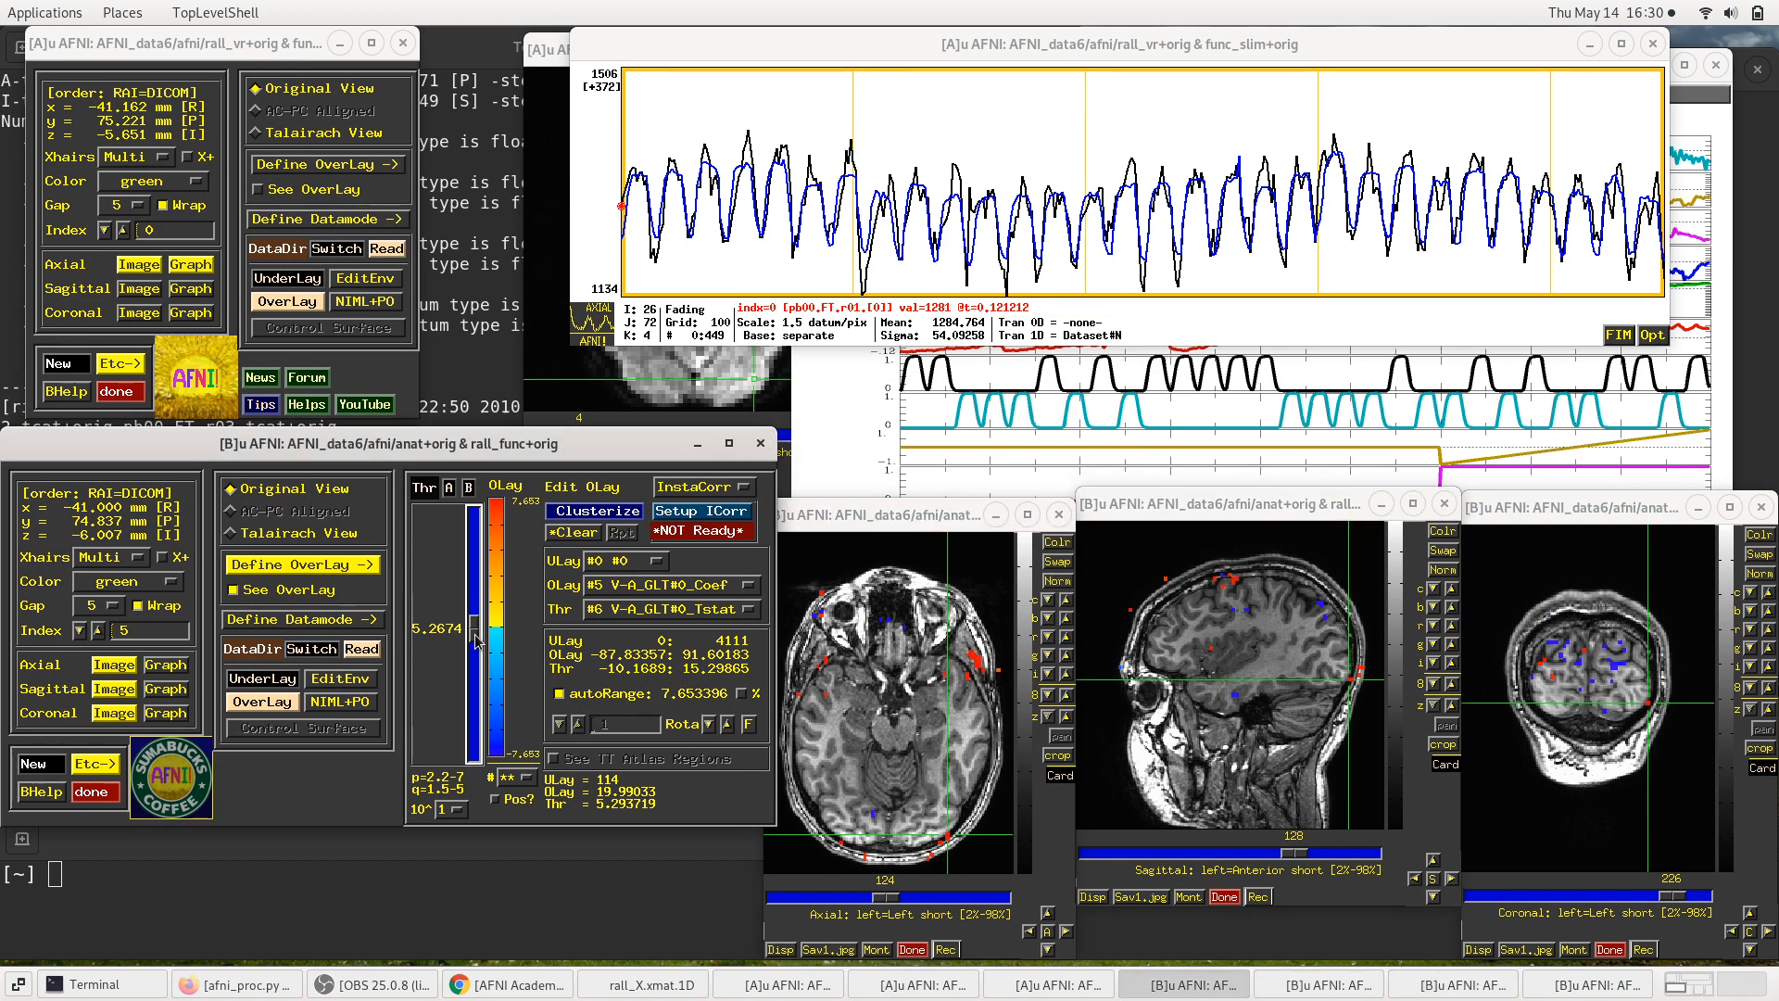
drag(474, 634, 475, 623)
drag(475, 620, 475, 634)
Step: Try a threshold p-value of 0.000162 in controller B and finish with the preset p=0.001
right_click(423, 496)
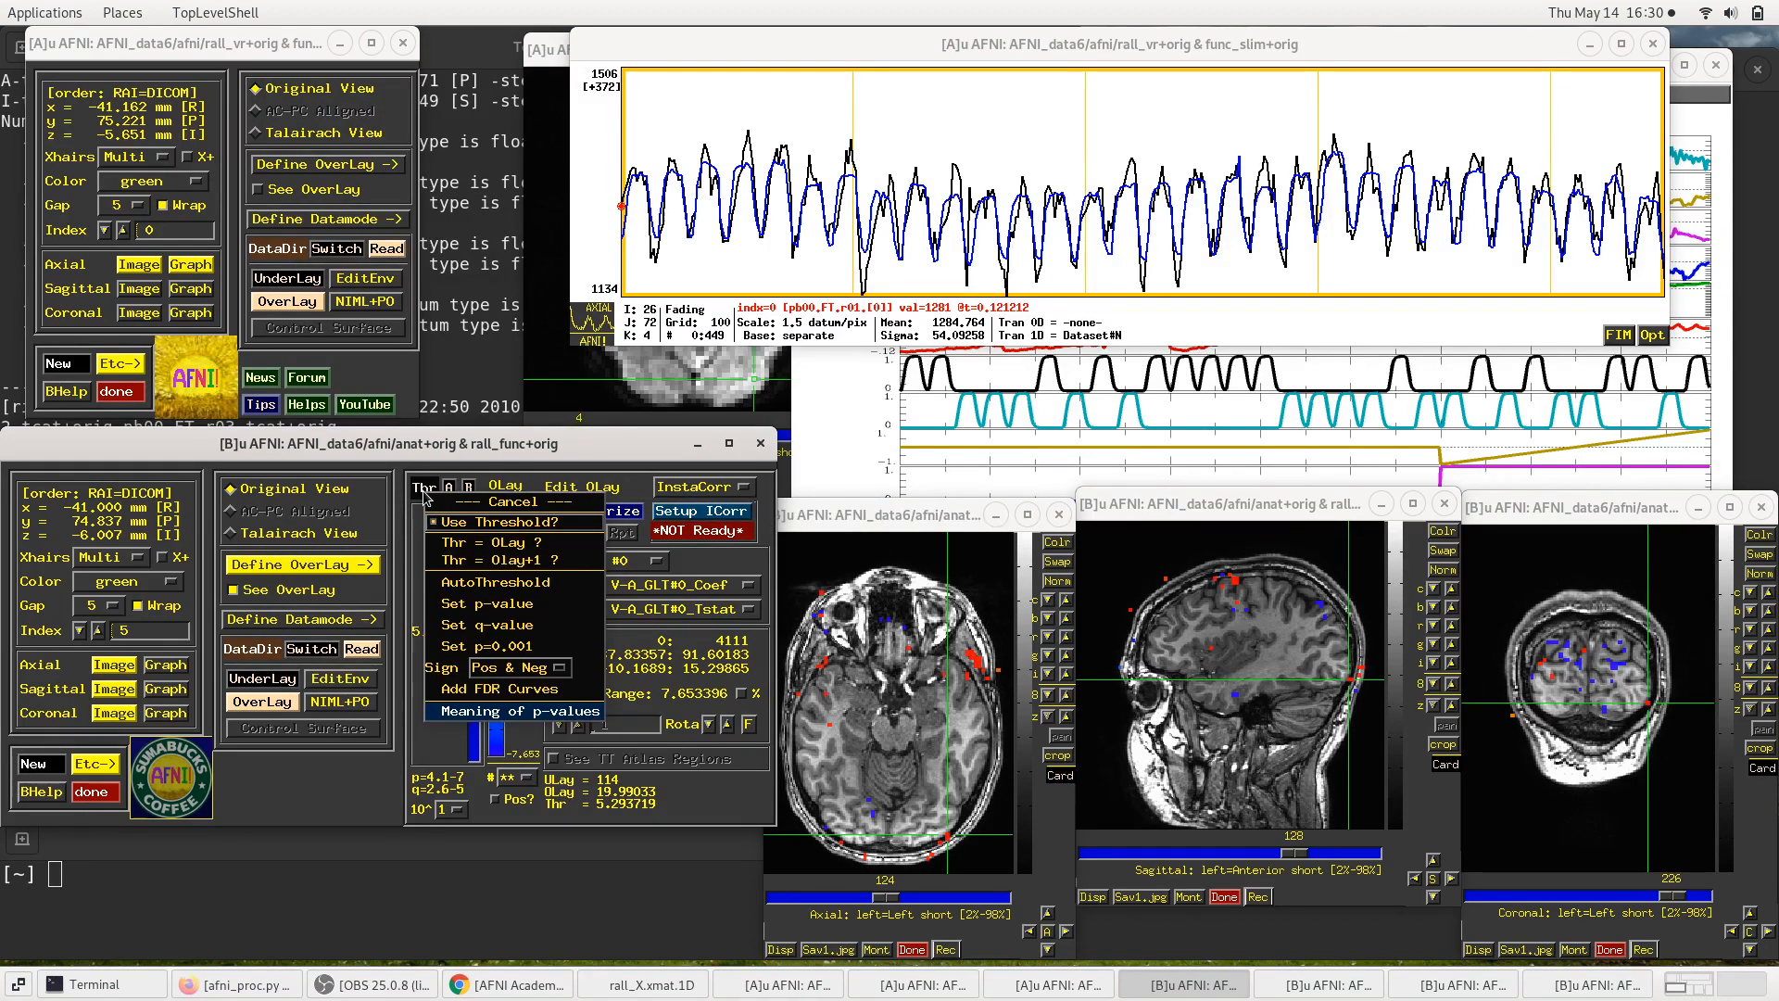
click(515, 612)
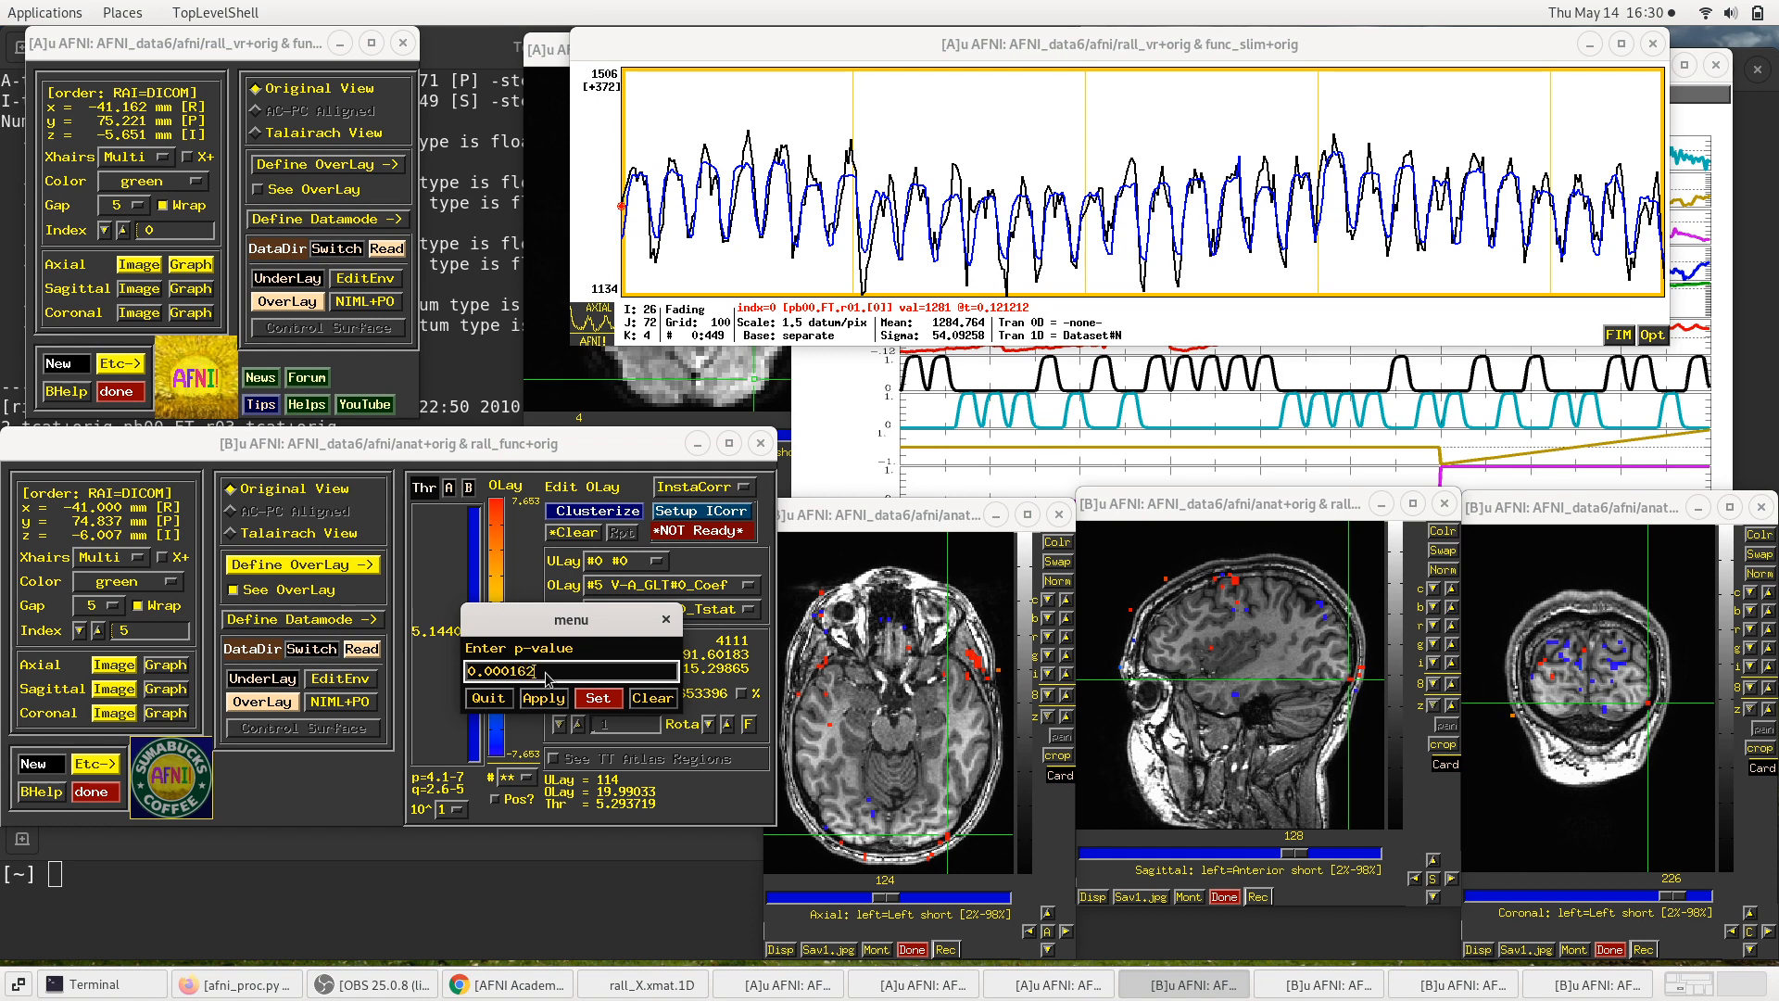
click(612, 698)
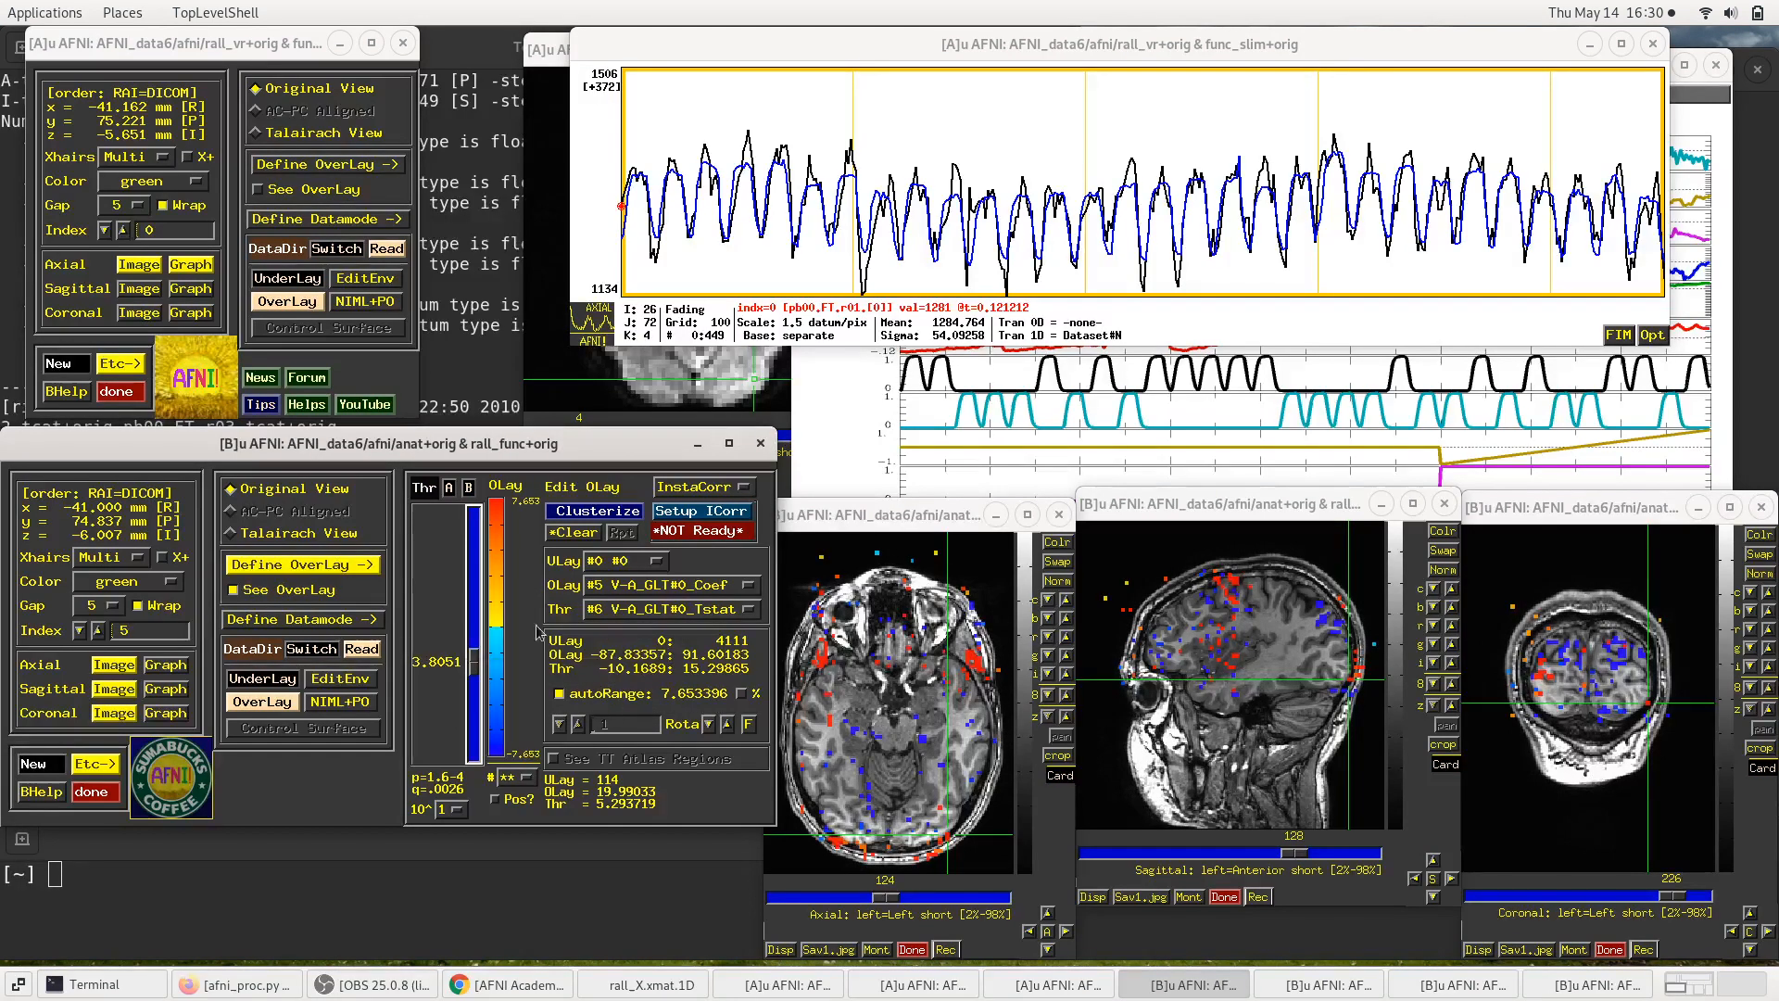
right_click(428, 489)
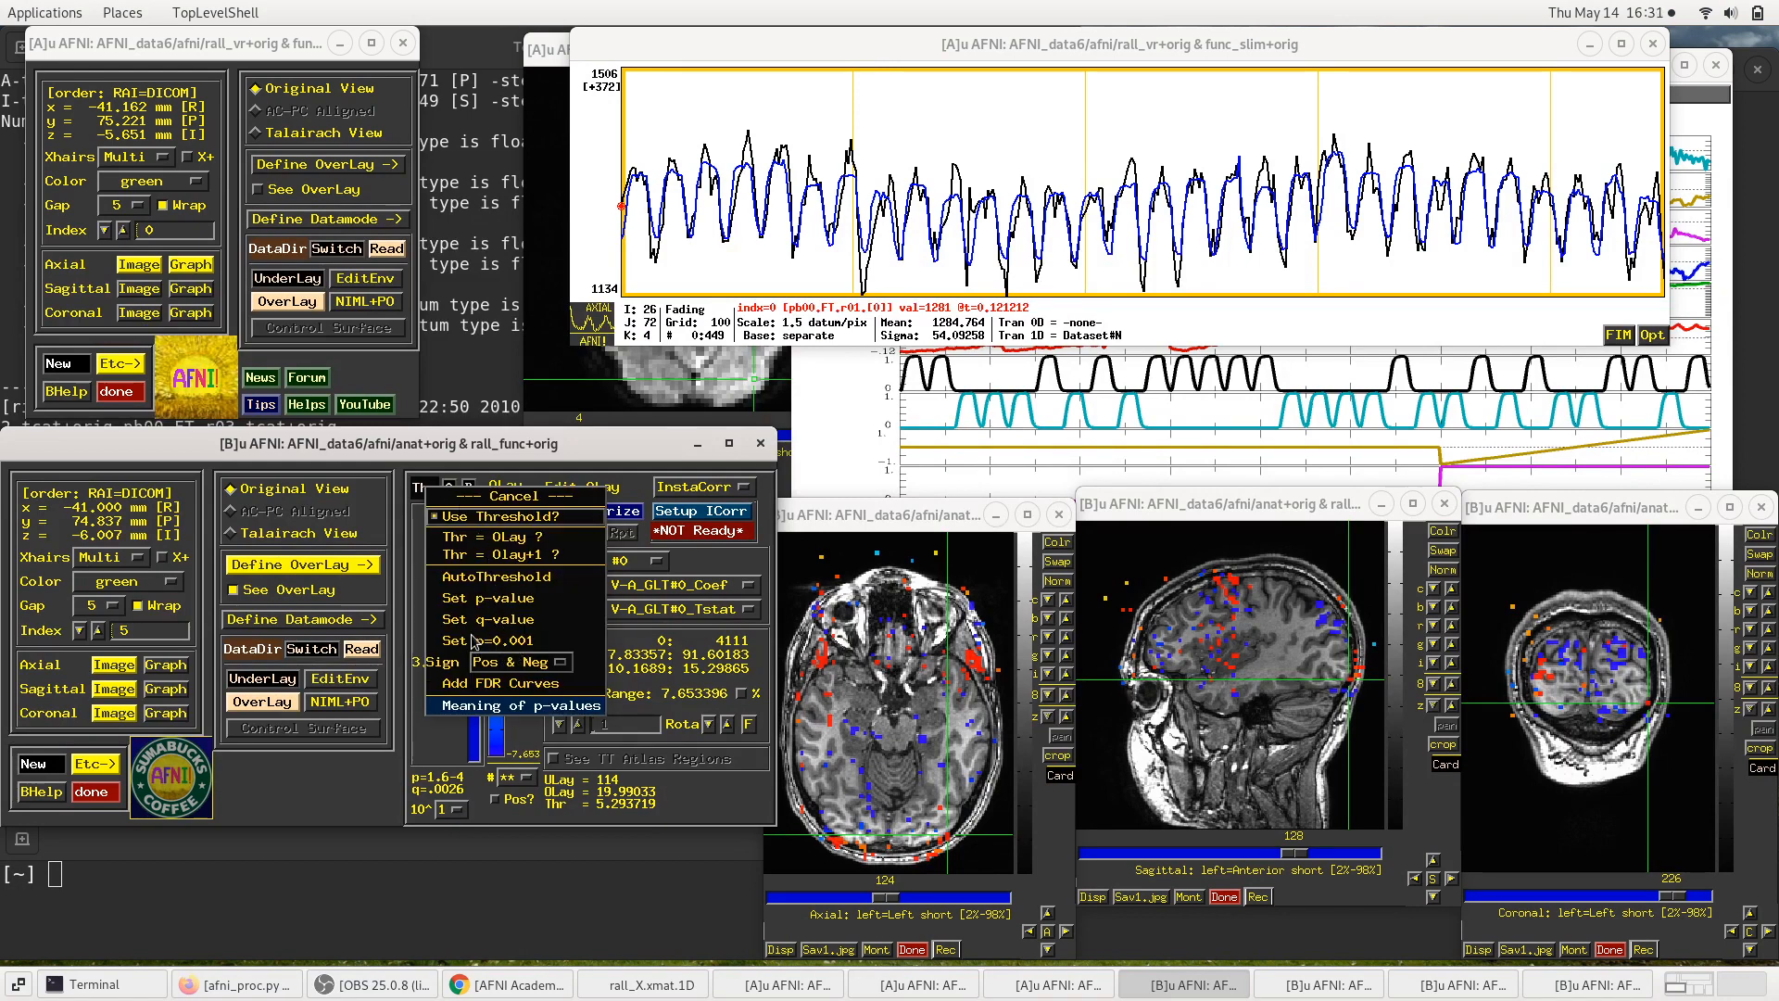
click(546, 643)
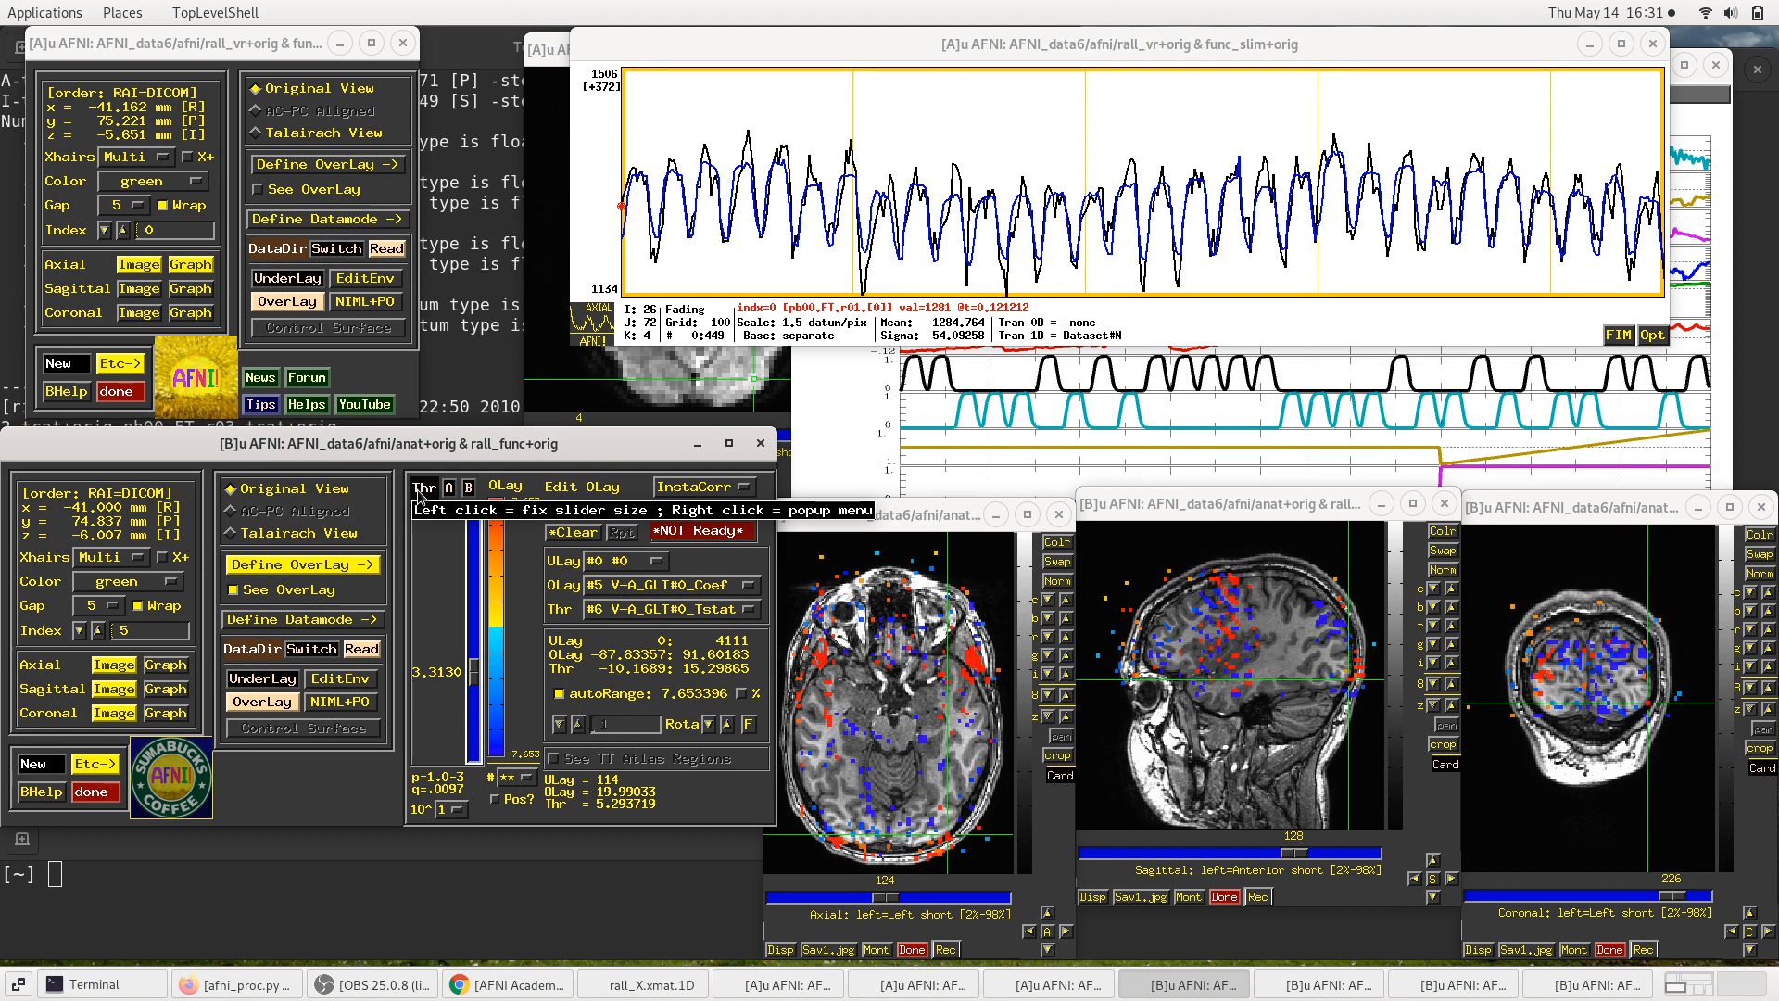
Step: Examine the V-A_GLT#0_Tstat entry and its statpar in the terminal alongside the rall_X.xmat.1D regressor plot, and return to AFNI
click(465, 370)
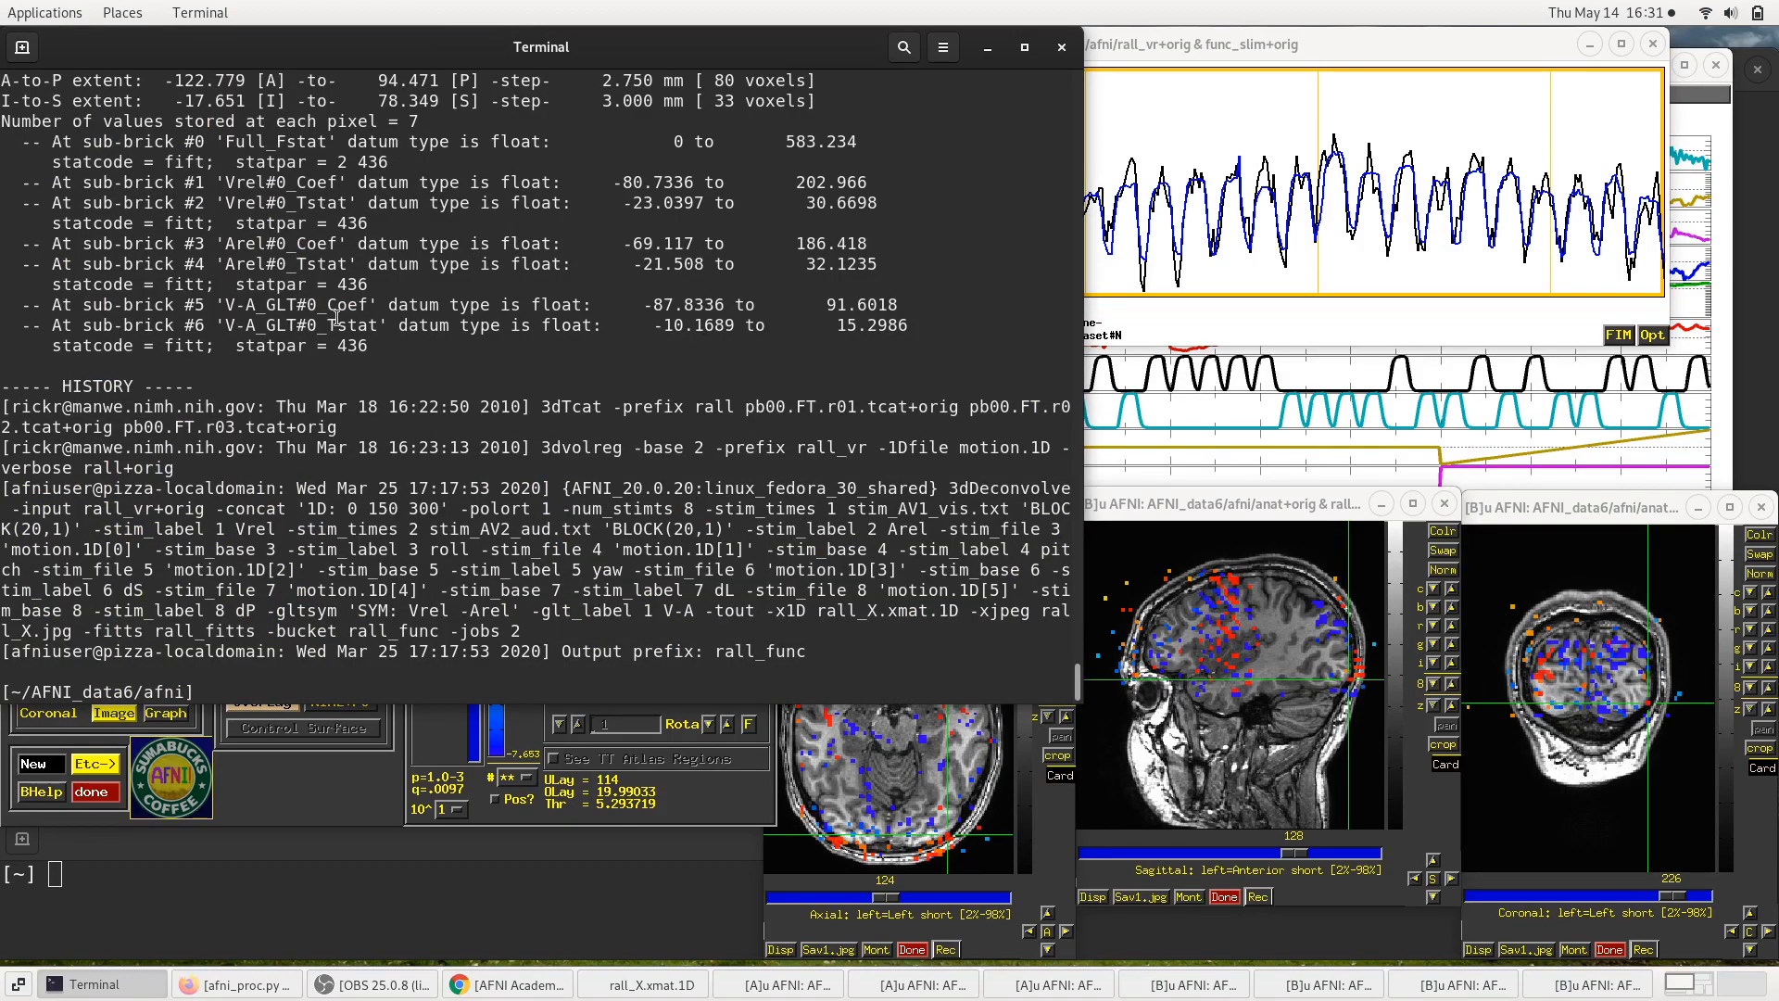
double_click(353, 284)
double_click(351, 327)
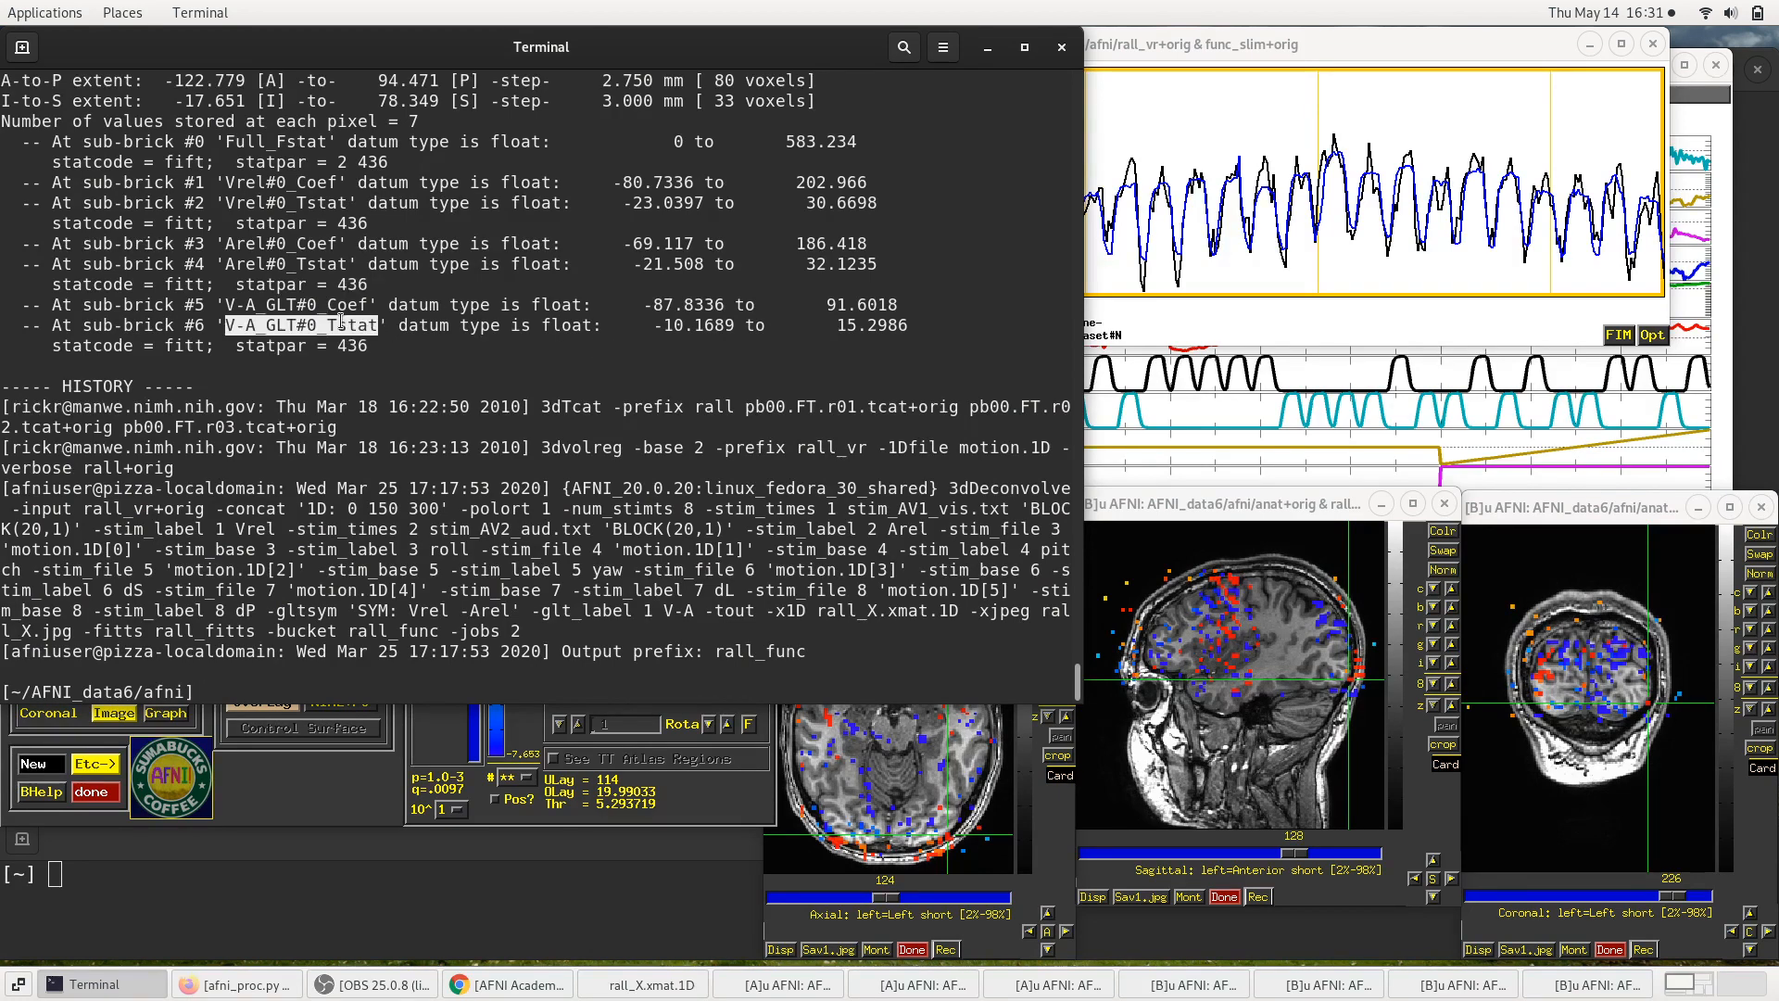
double_click(353, 347)
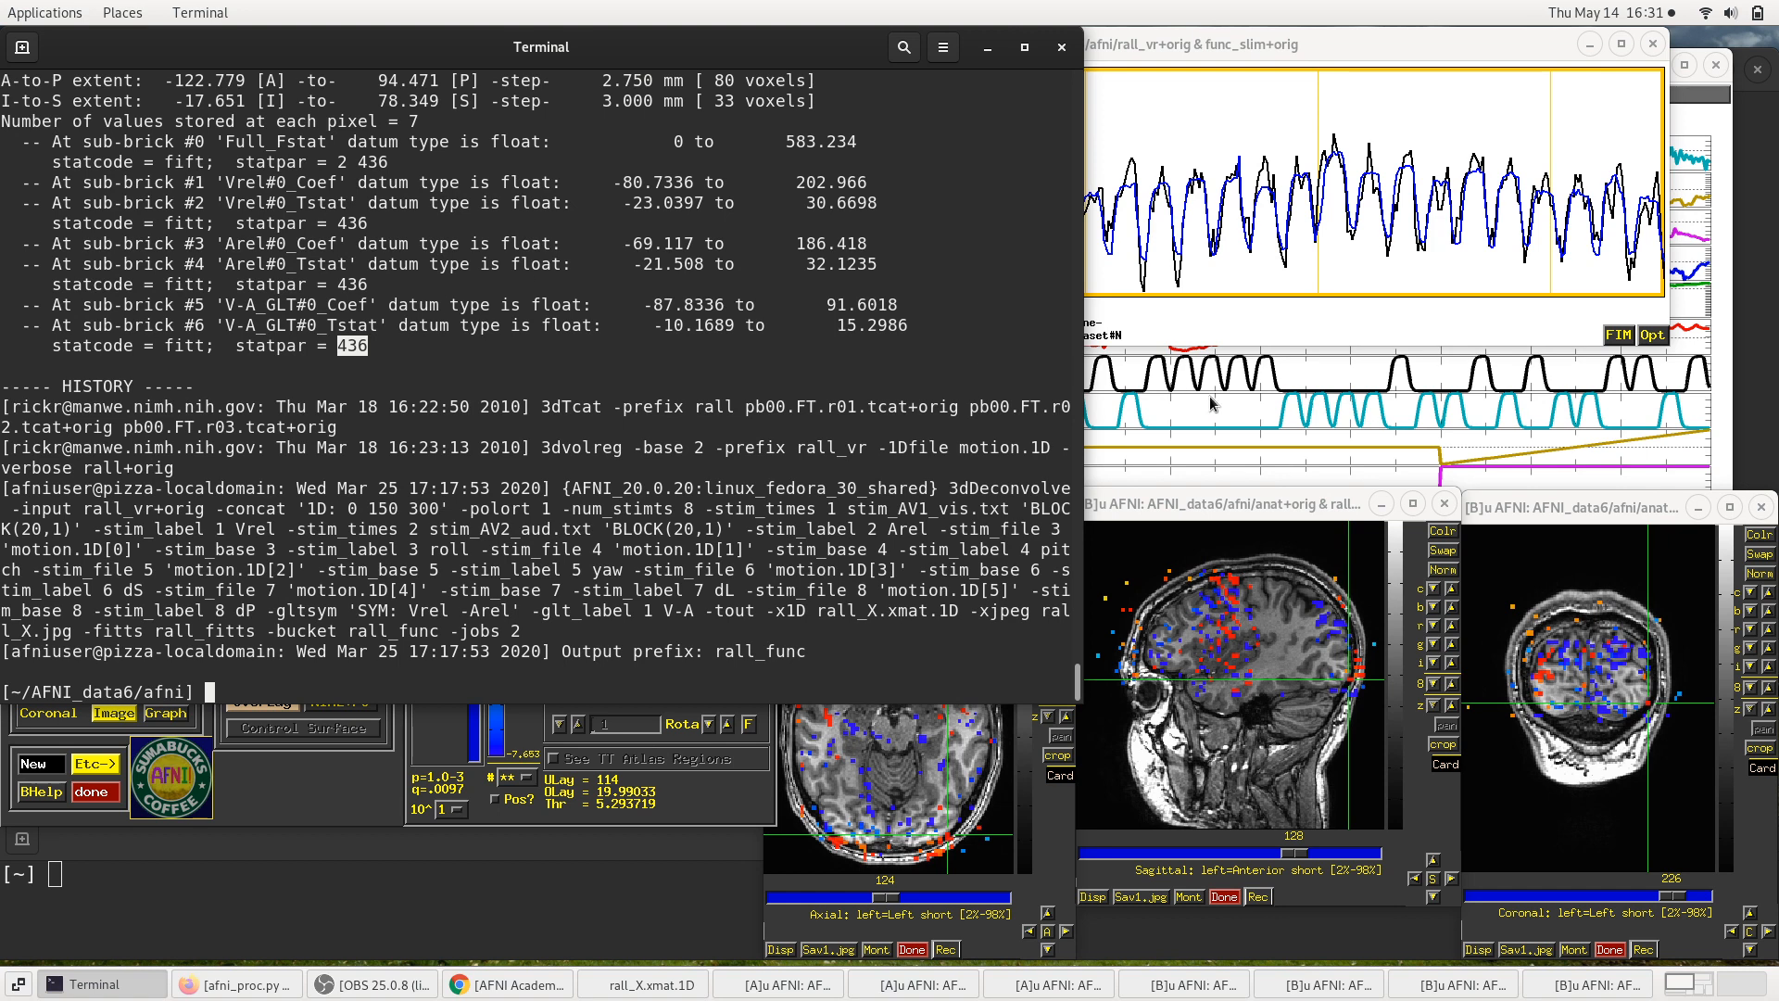
click(1727, 393)
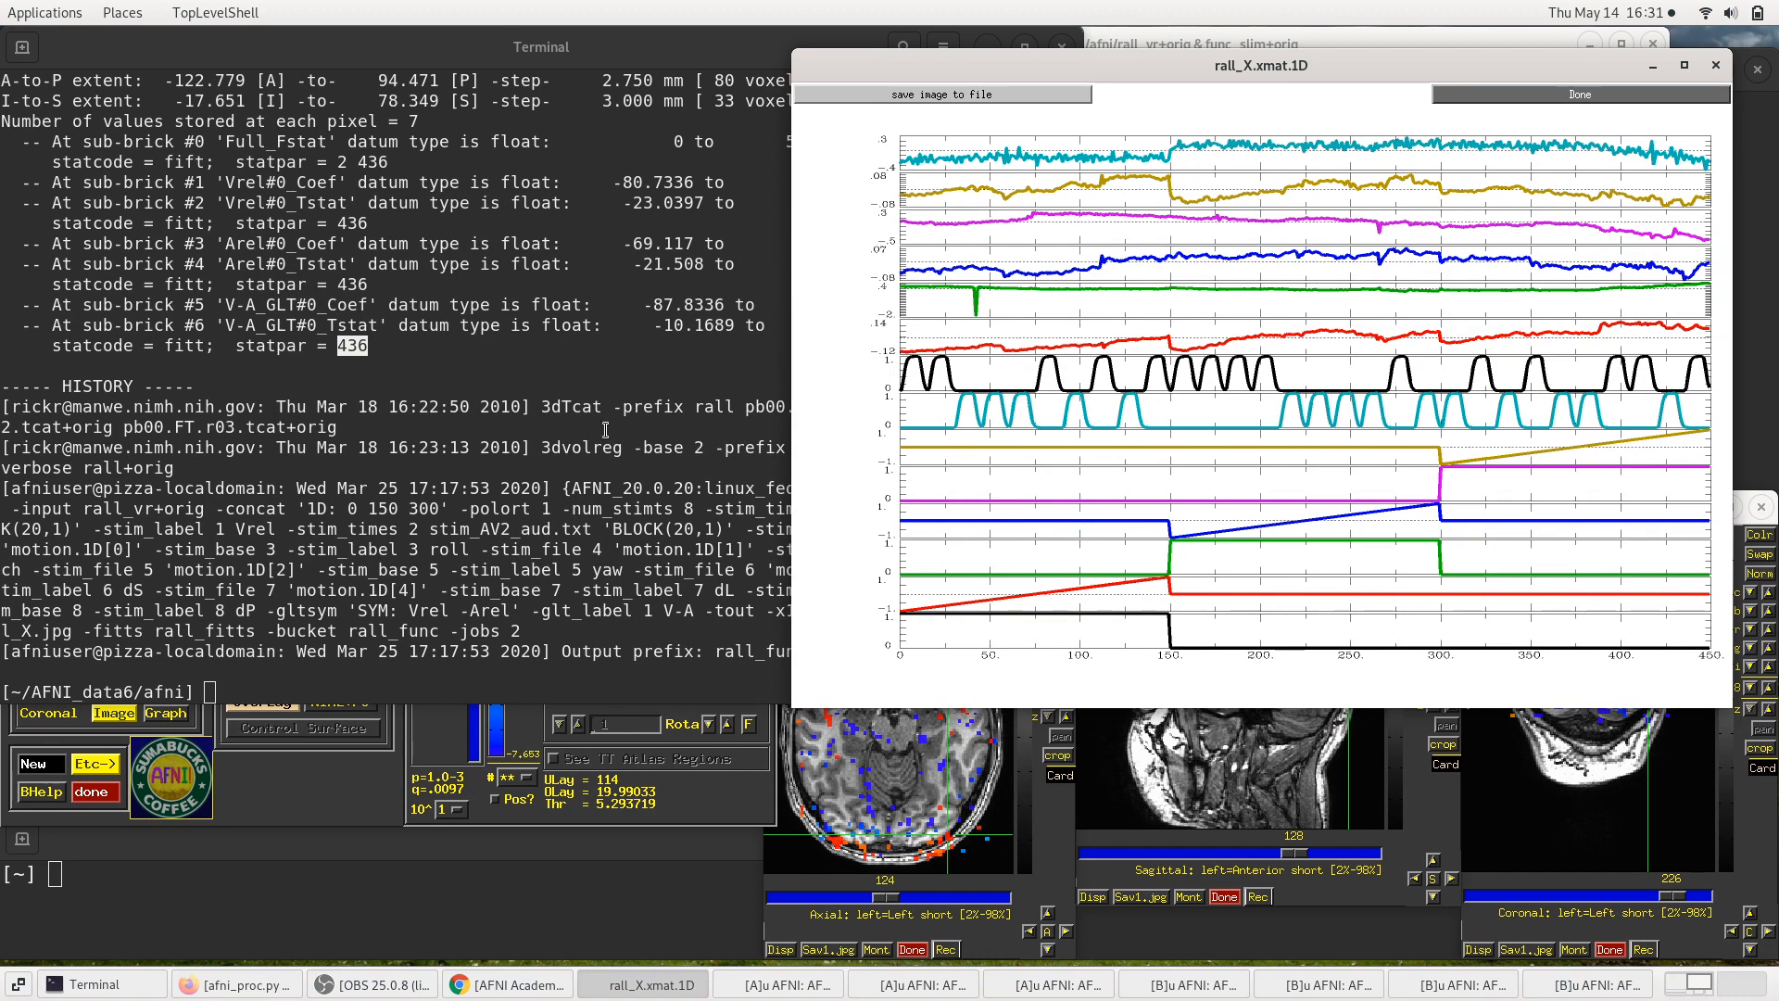
double_click(345, 346)
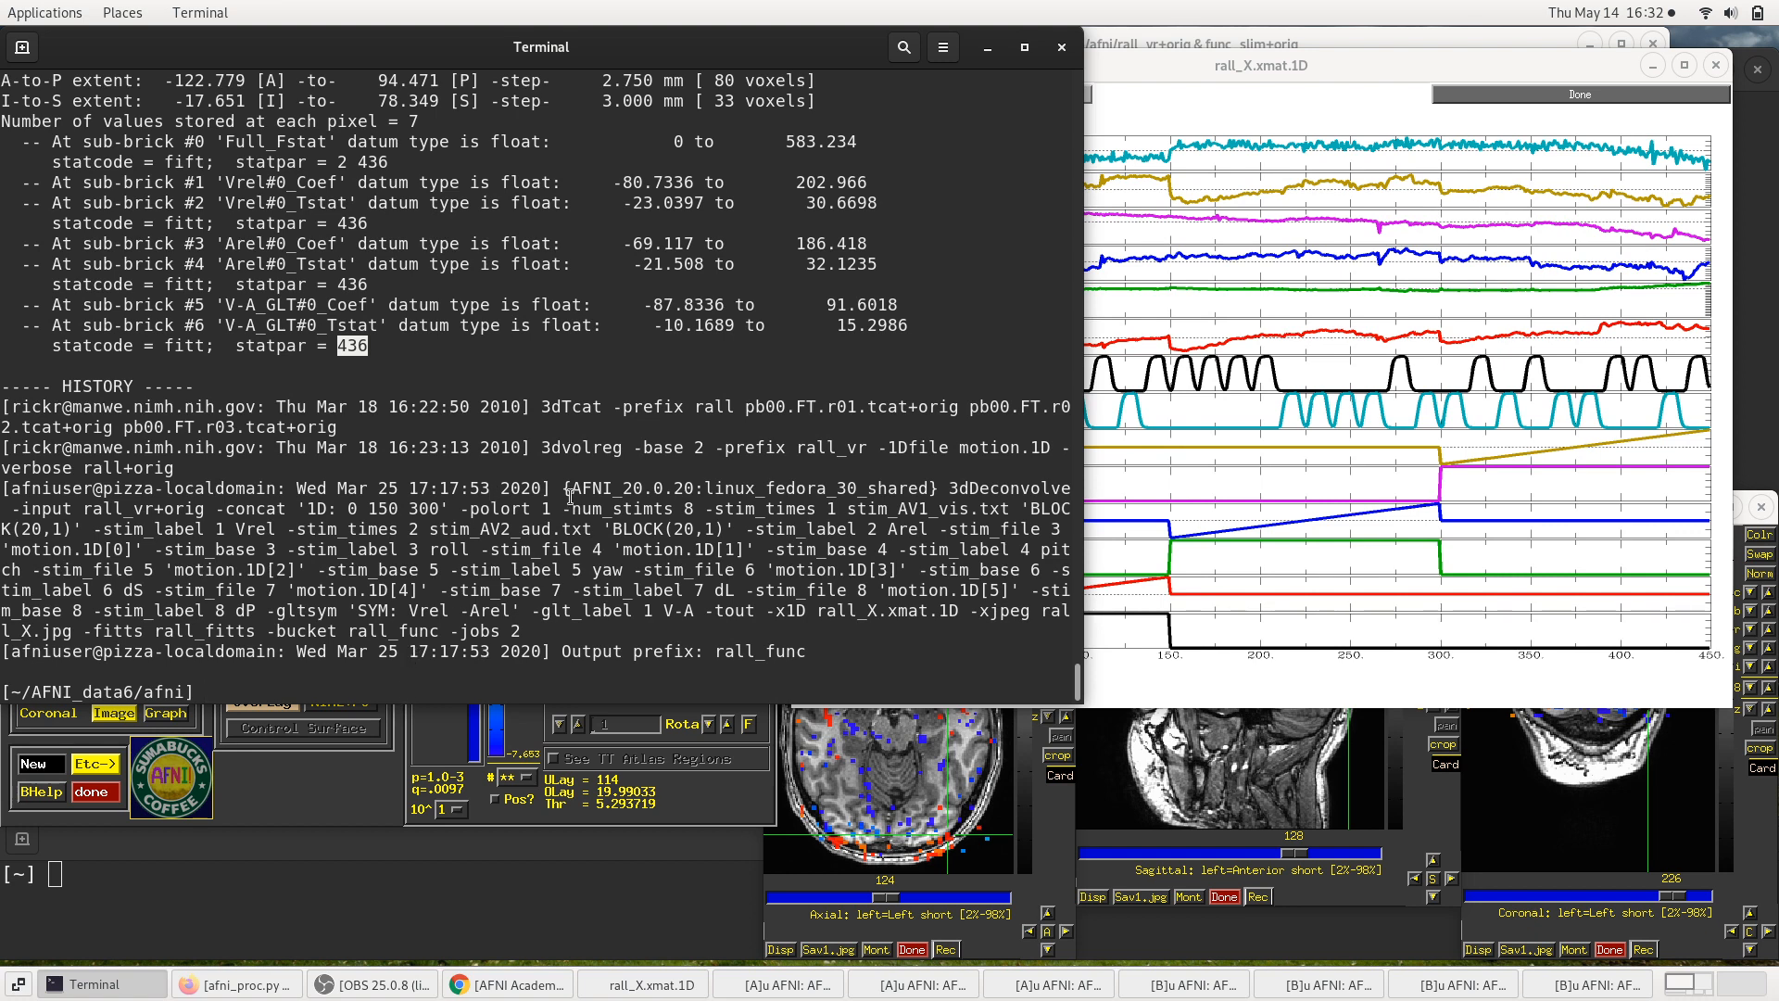
key(alt+Tab)
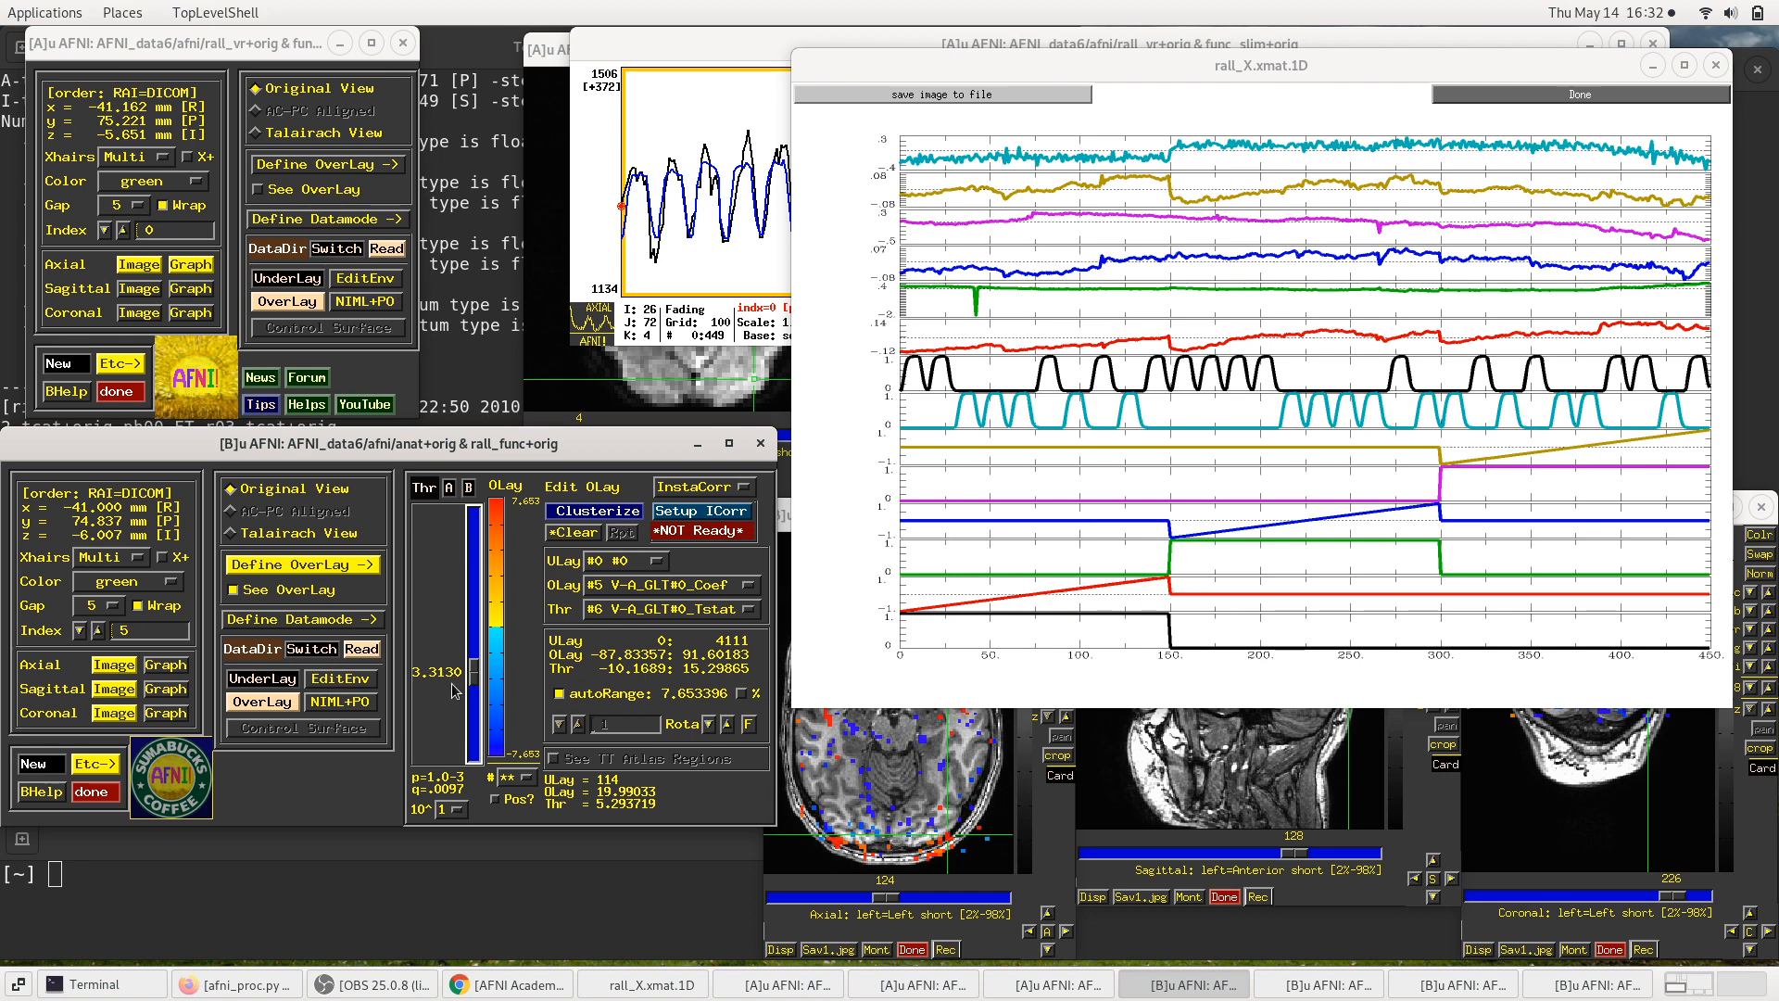
Step: Bring controller B's axial, sagittal and coronal image windows in front of the rall_X.xmat.1D plot
click(852, 384)
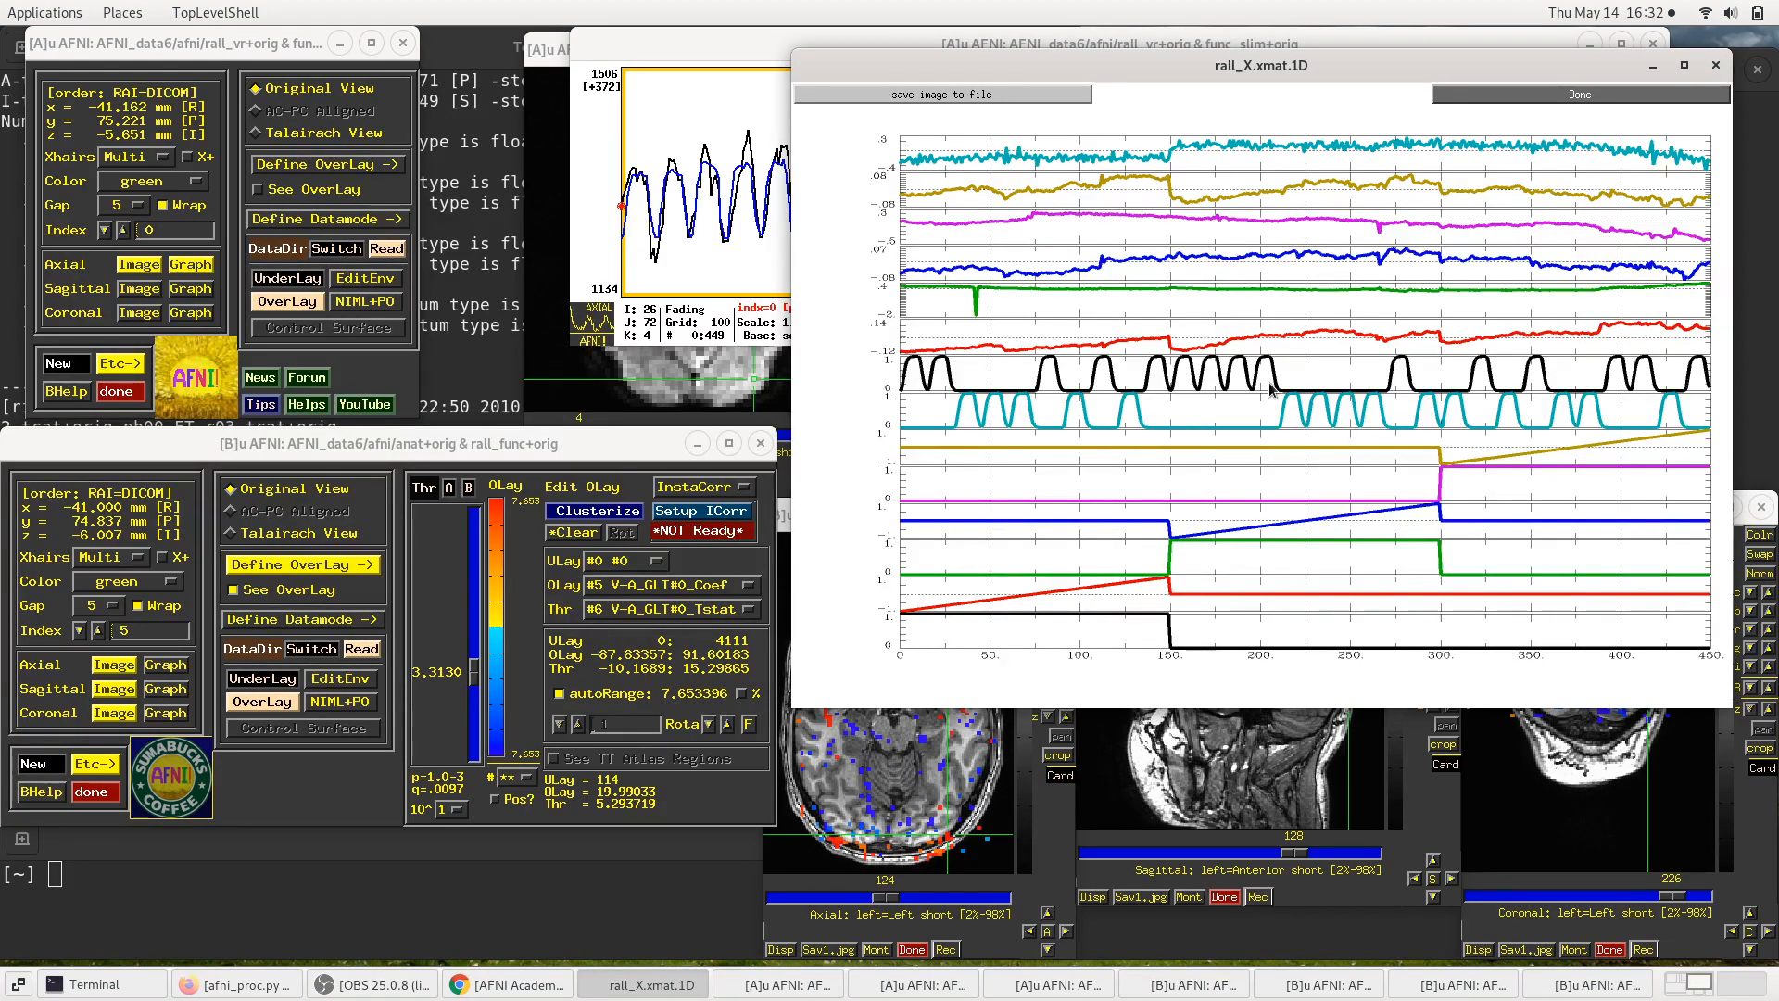
click(1029, 787)
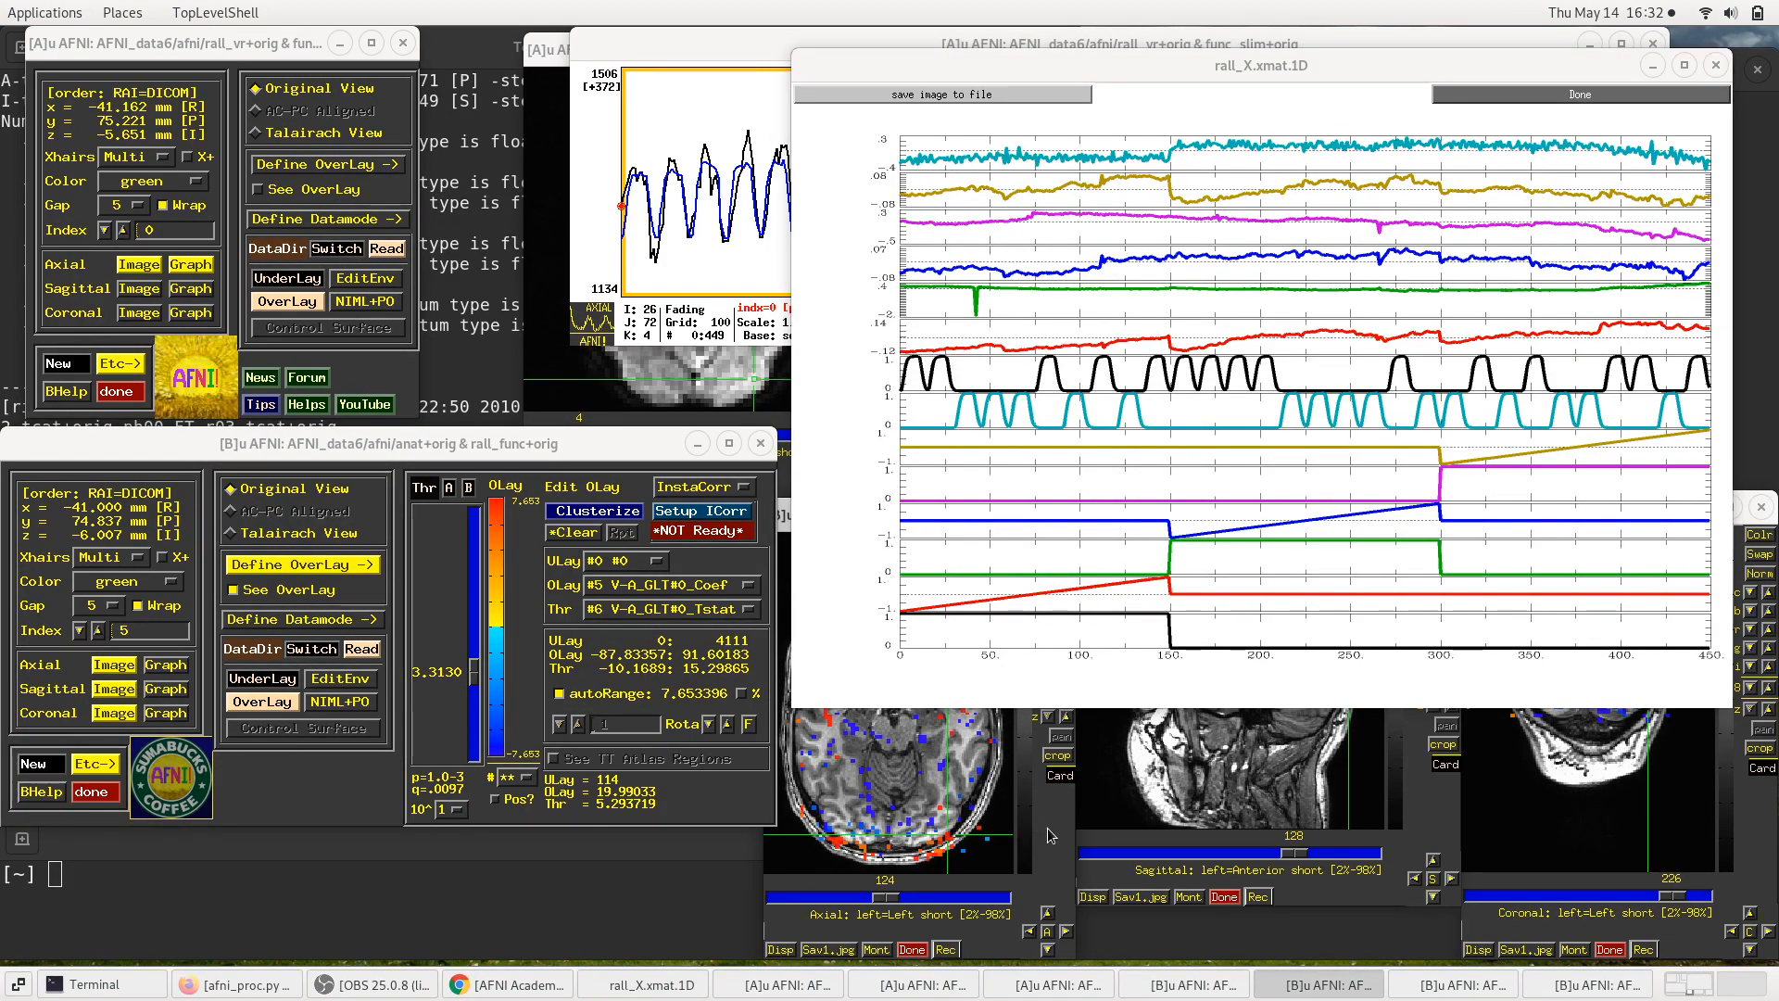
click(1048, 836)
click(1434, 835)
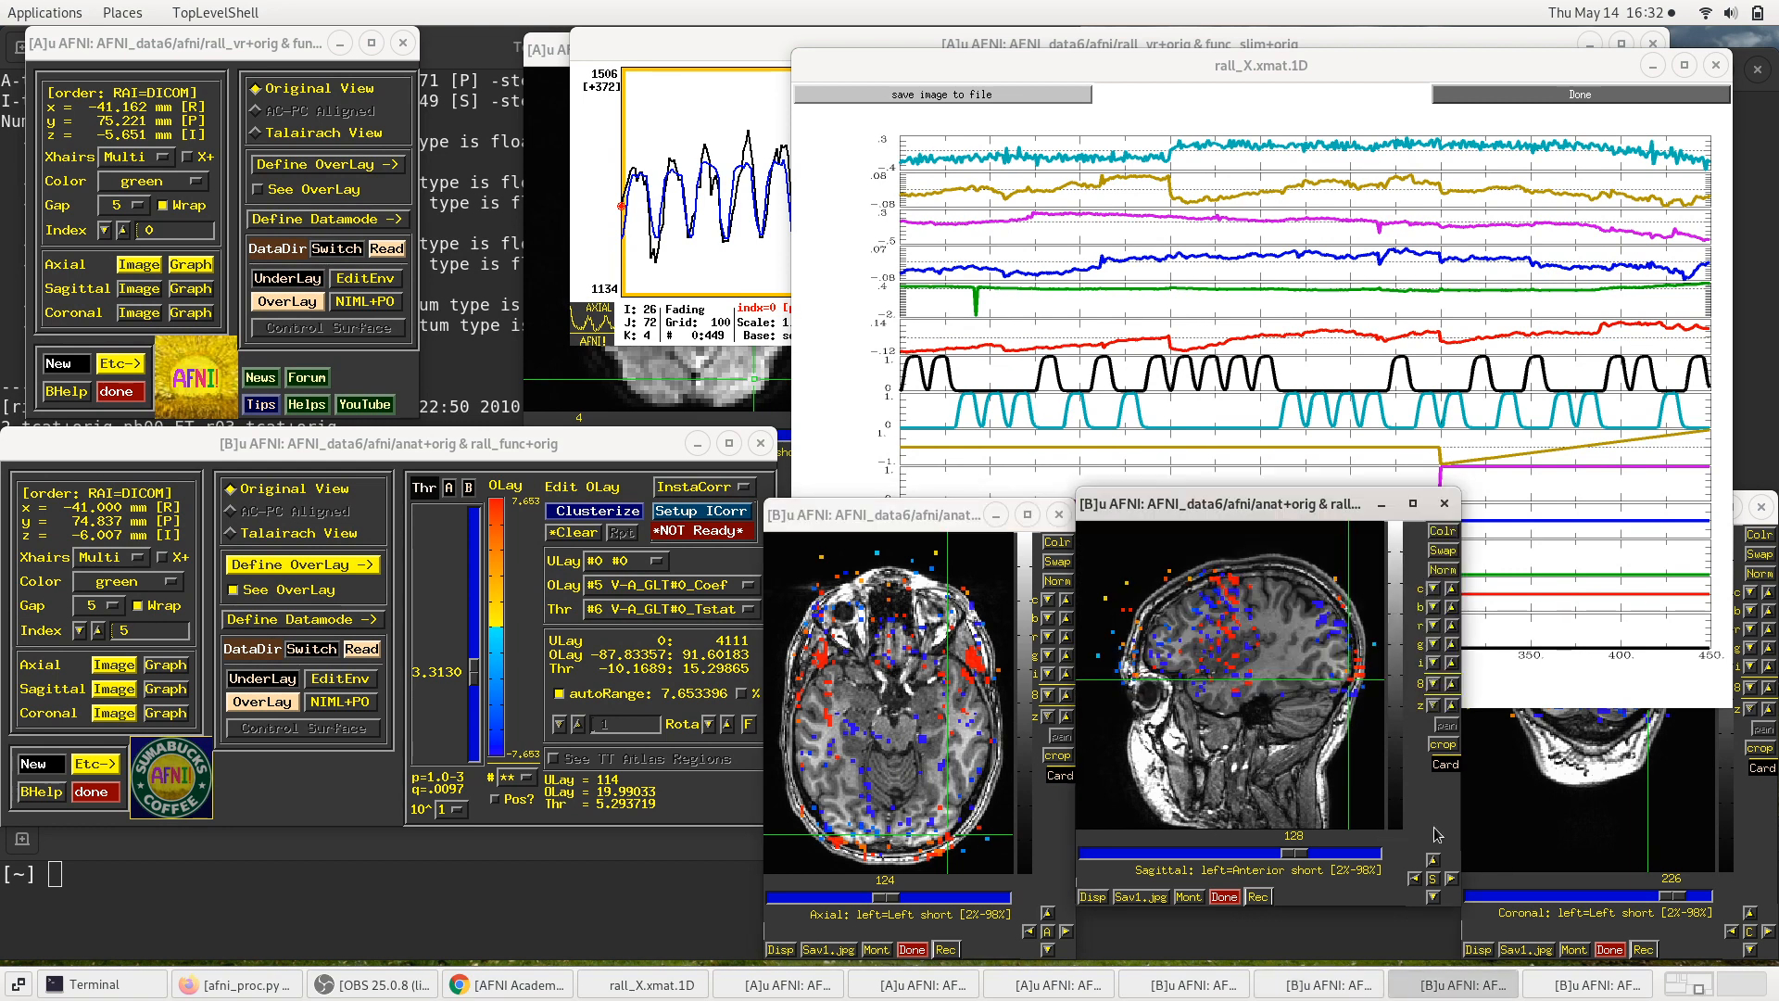
click(1765, 839)
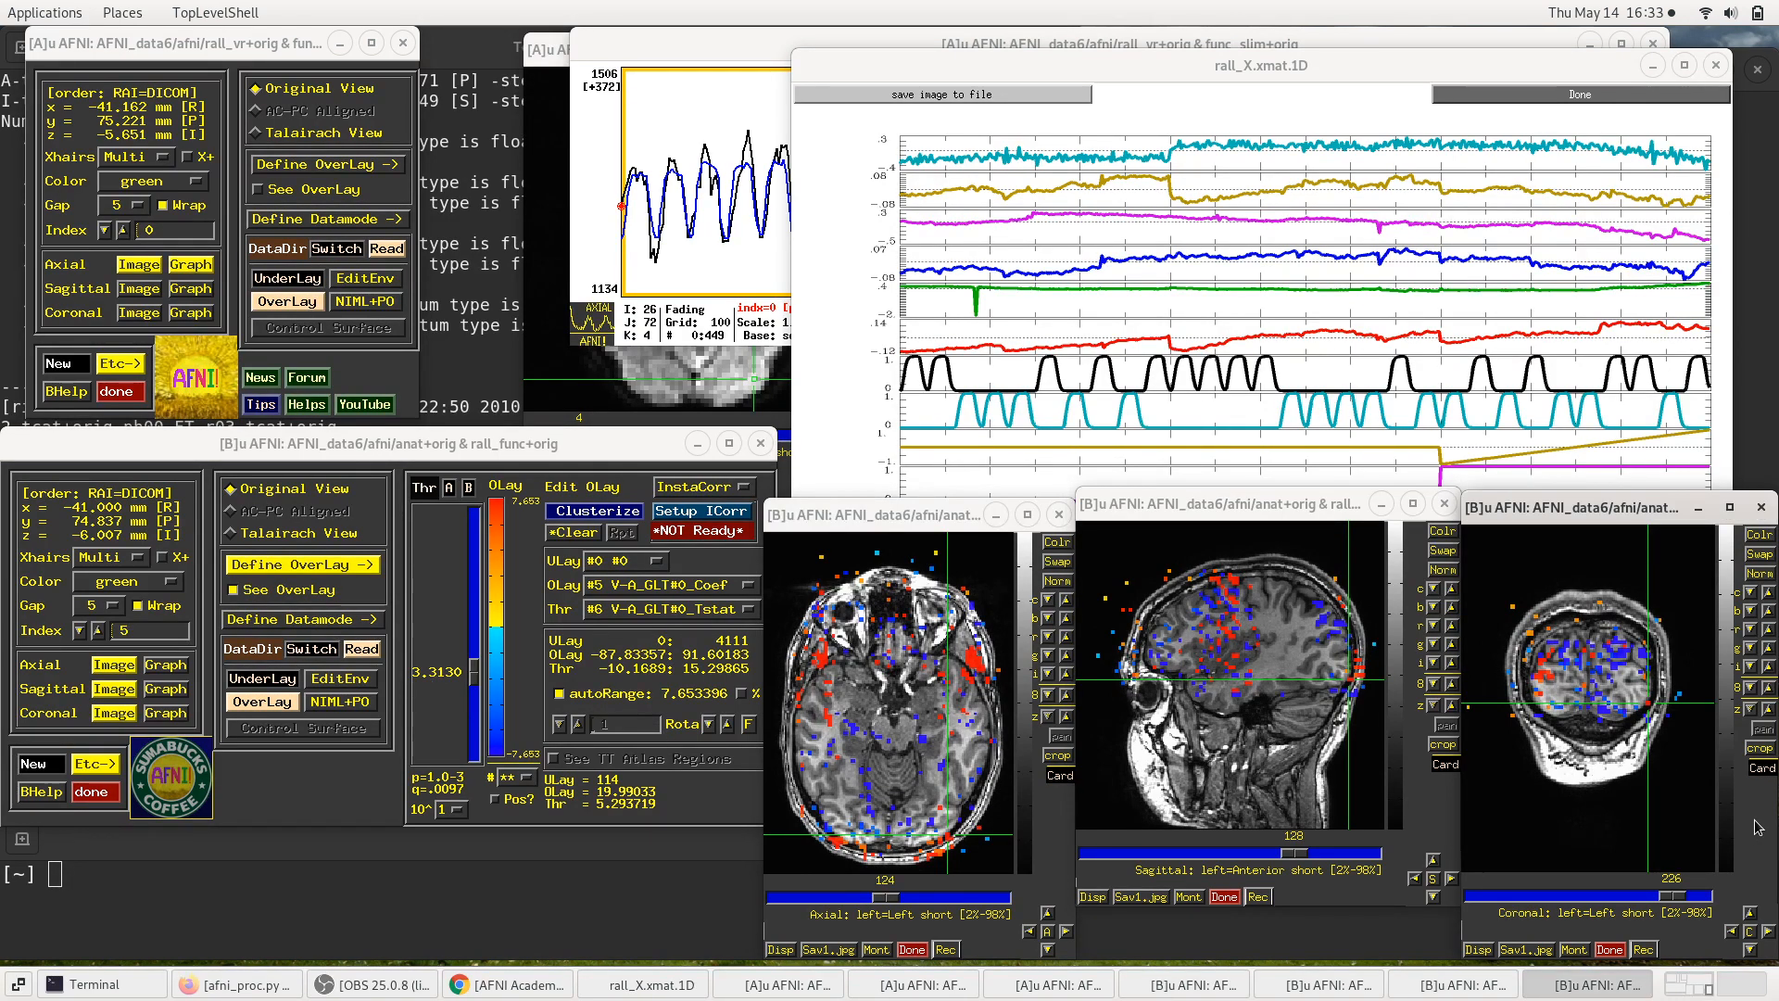
Step: Crop controller B's coronal image to a small region around the crosshair voxel and place the window beside the sagittal view
drag(1557, 507, 1009, 295)
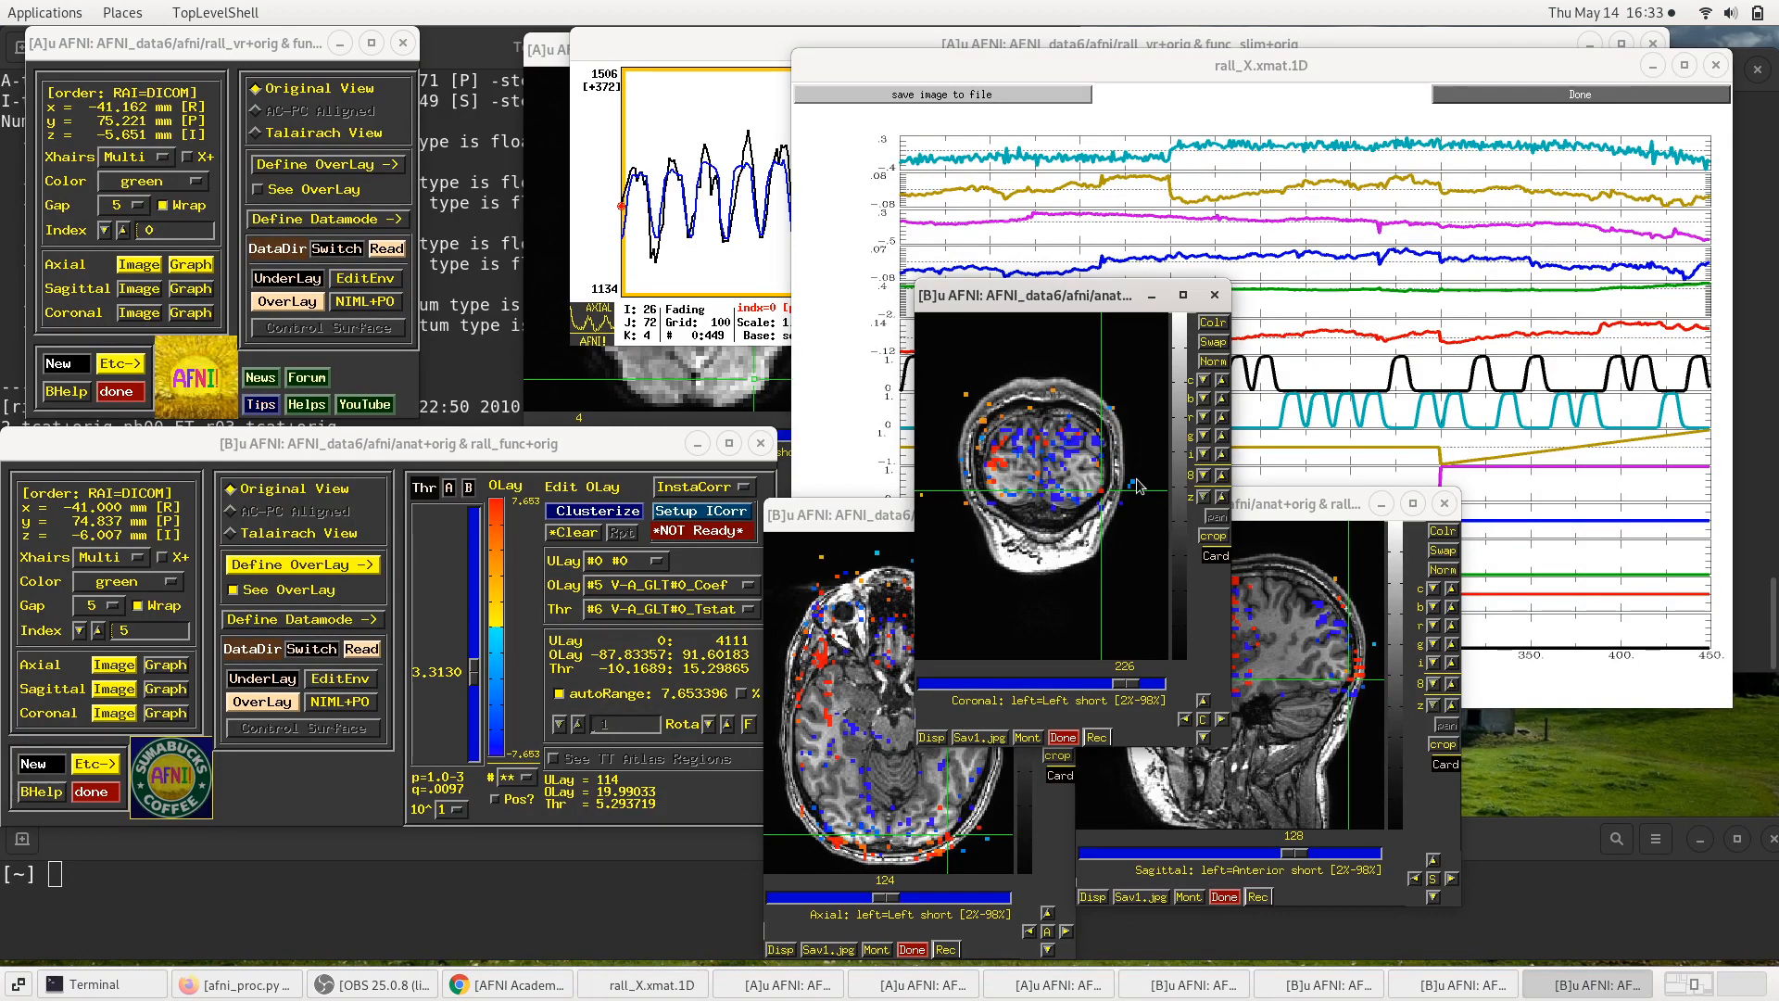
click(1211, 536)
drag(1074, 478, 1139, 522)
drag(1139, 521, 1129, 519)
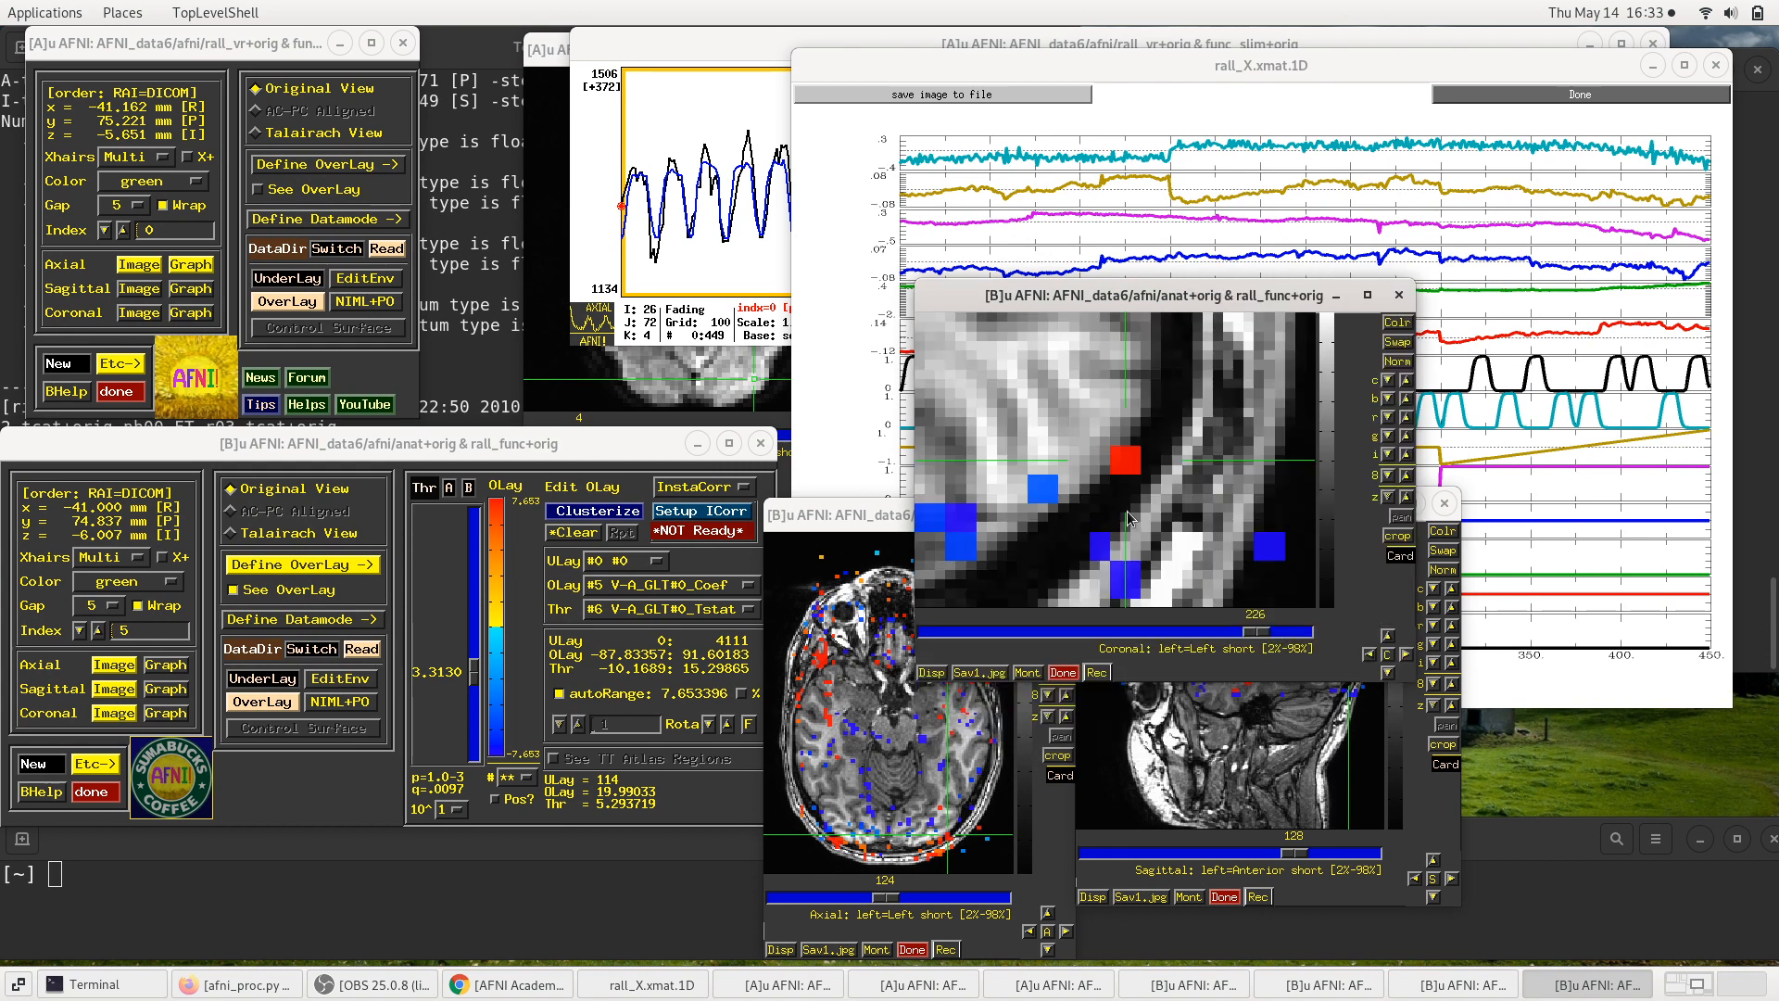
drag(1071, 303, 1453, 536)
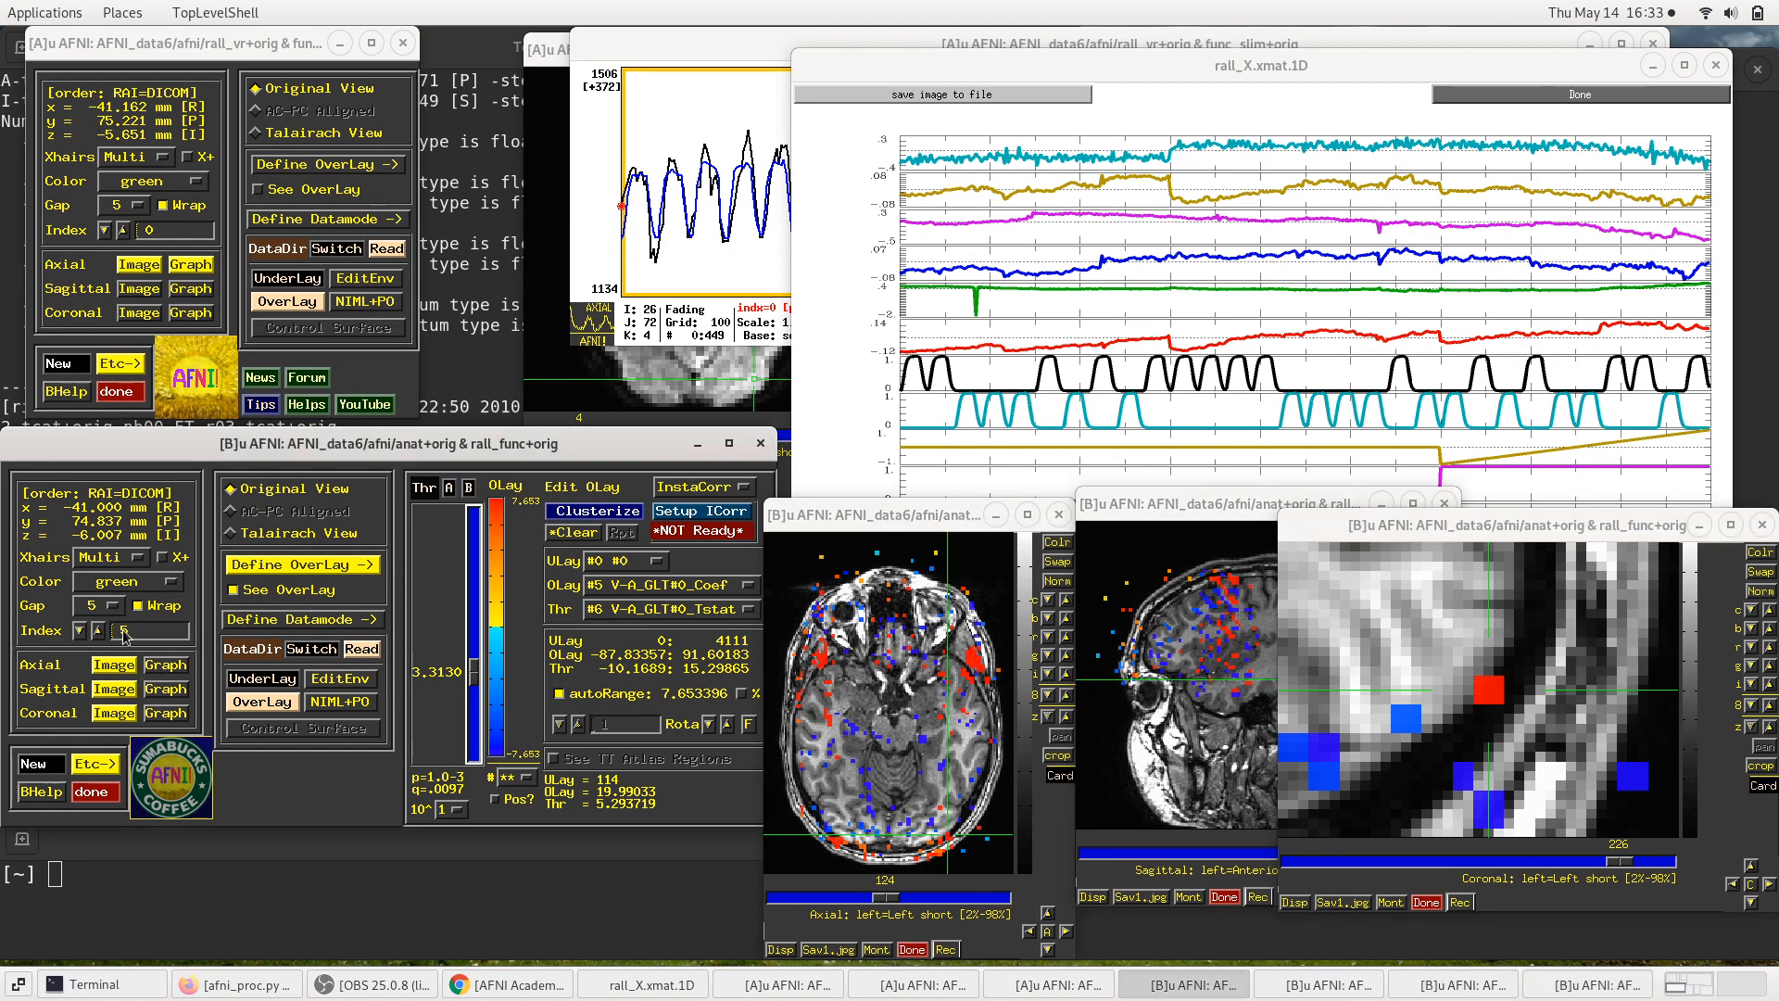
Step: Try dk-blue as controller B's crosshair color and restore green
click(117, 582)
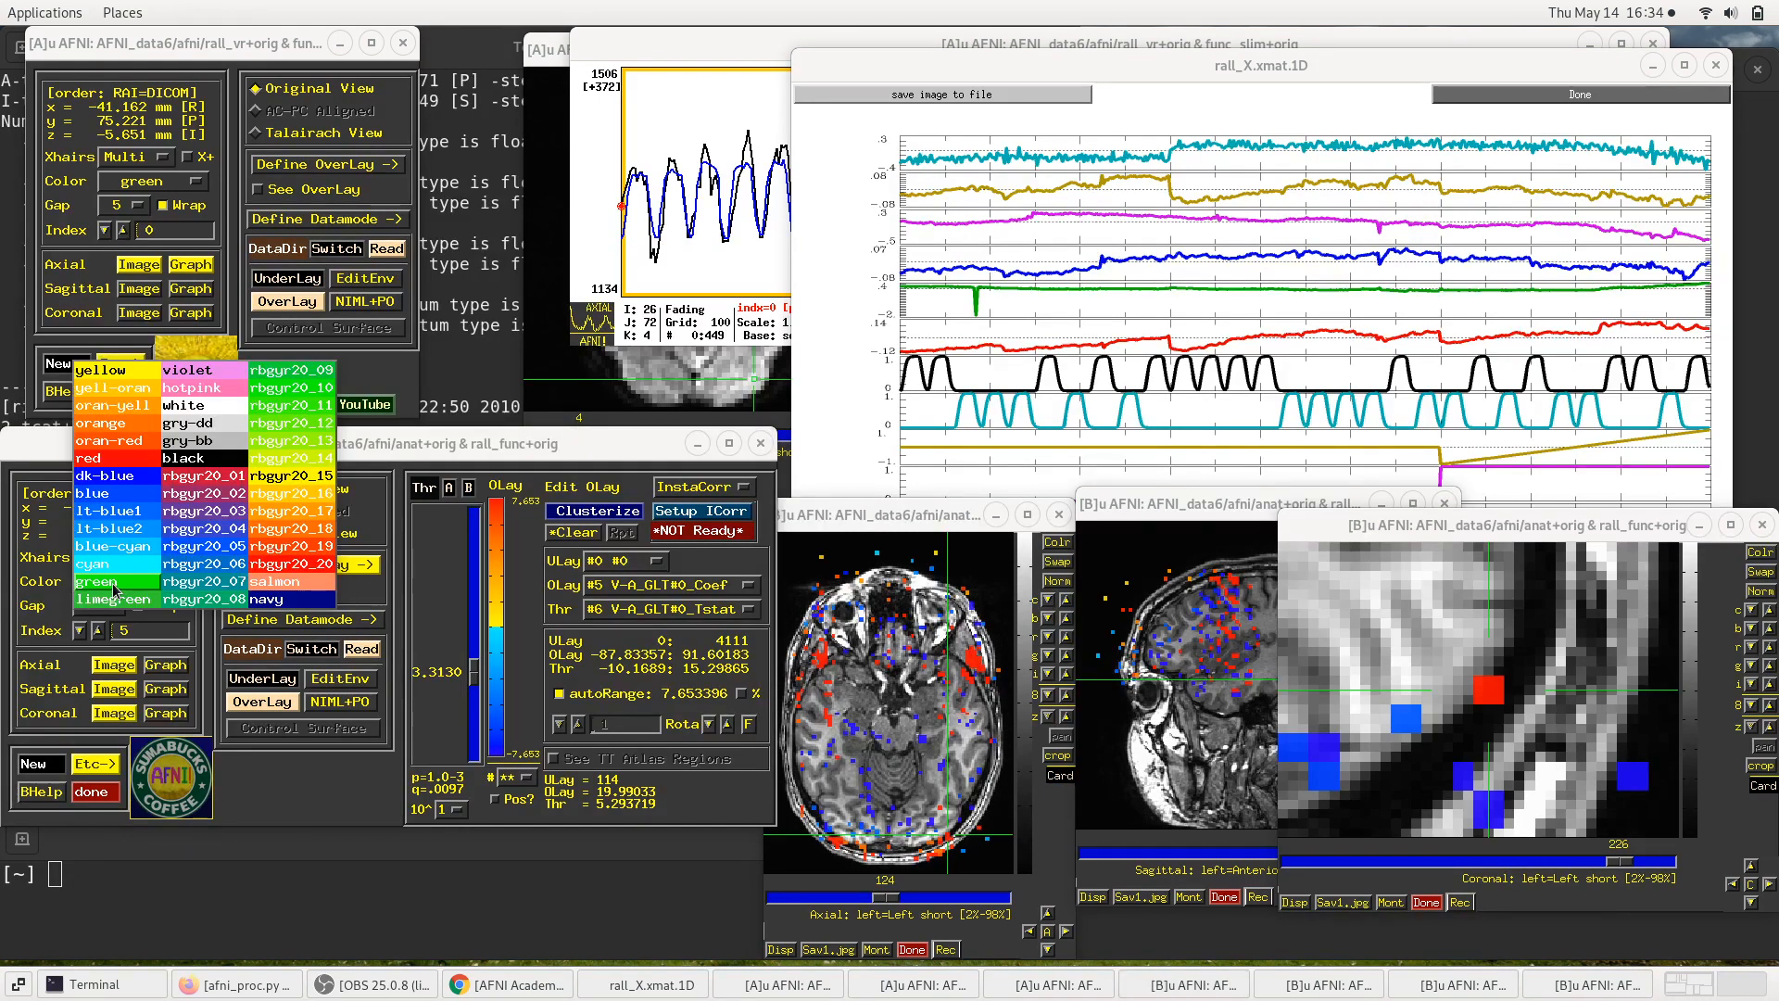
click(107, 589)
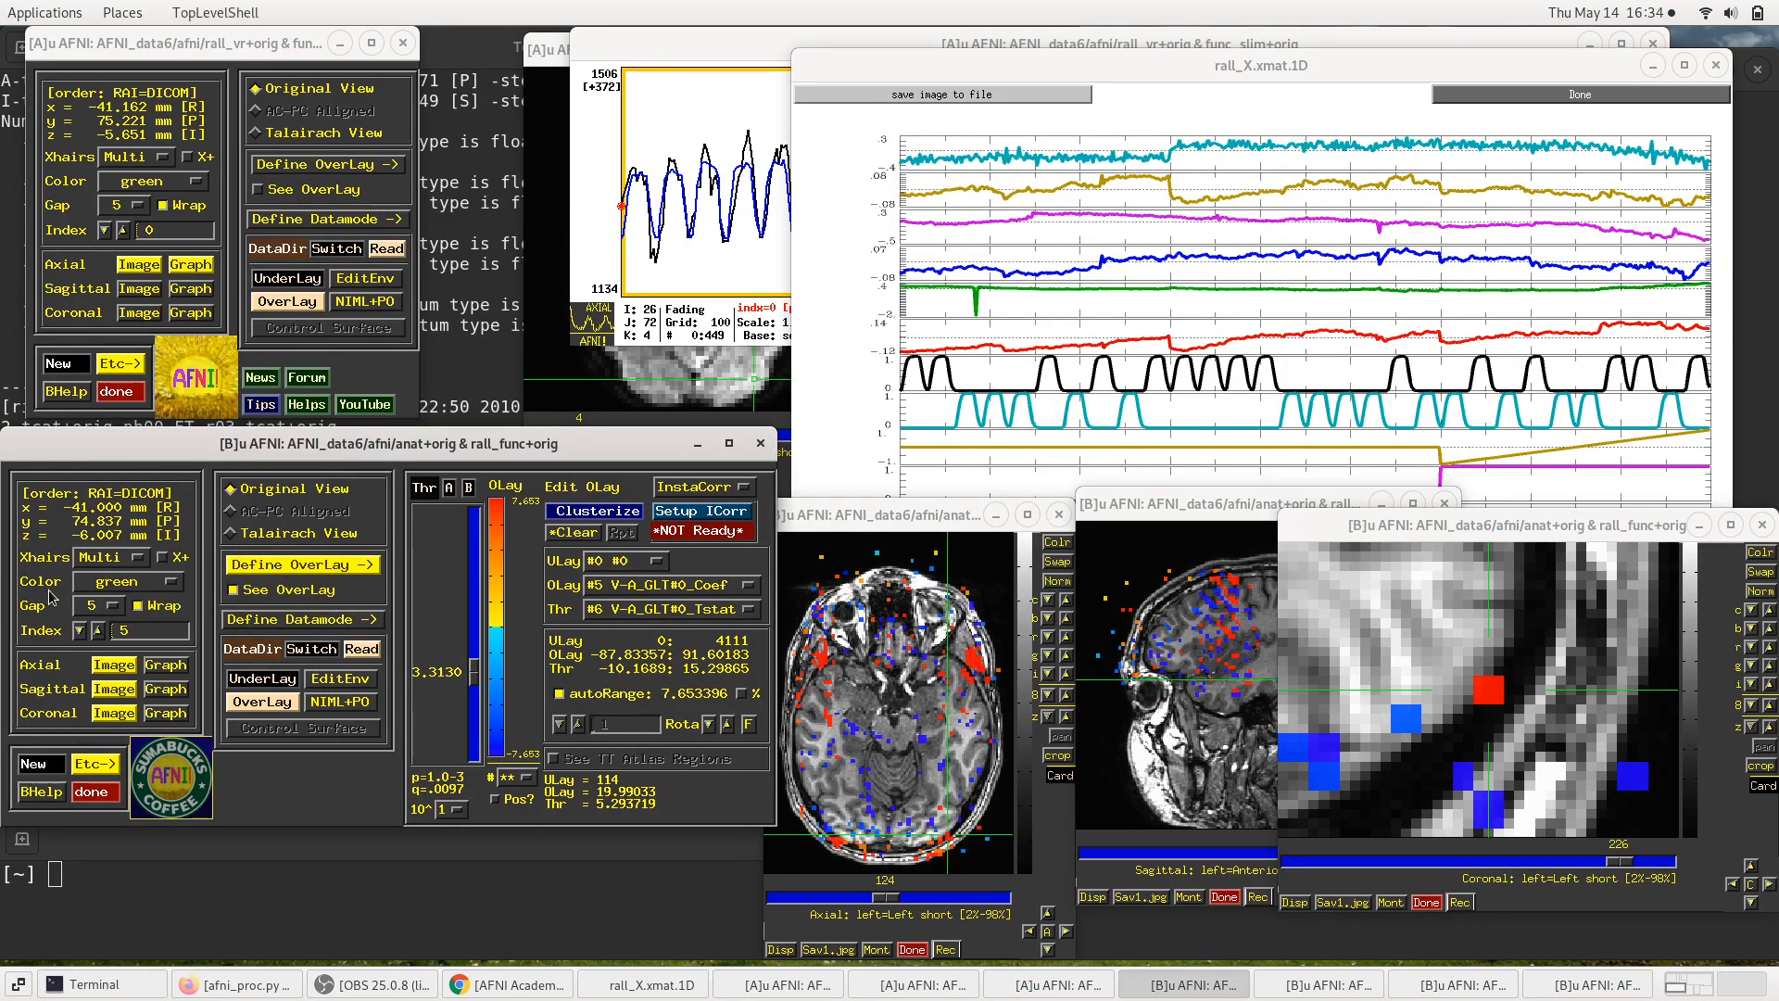
click(139, 589)
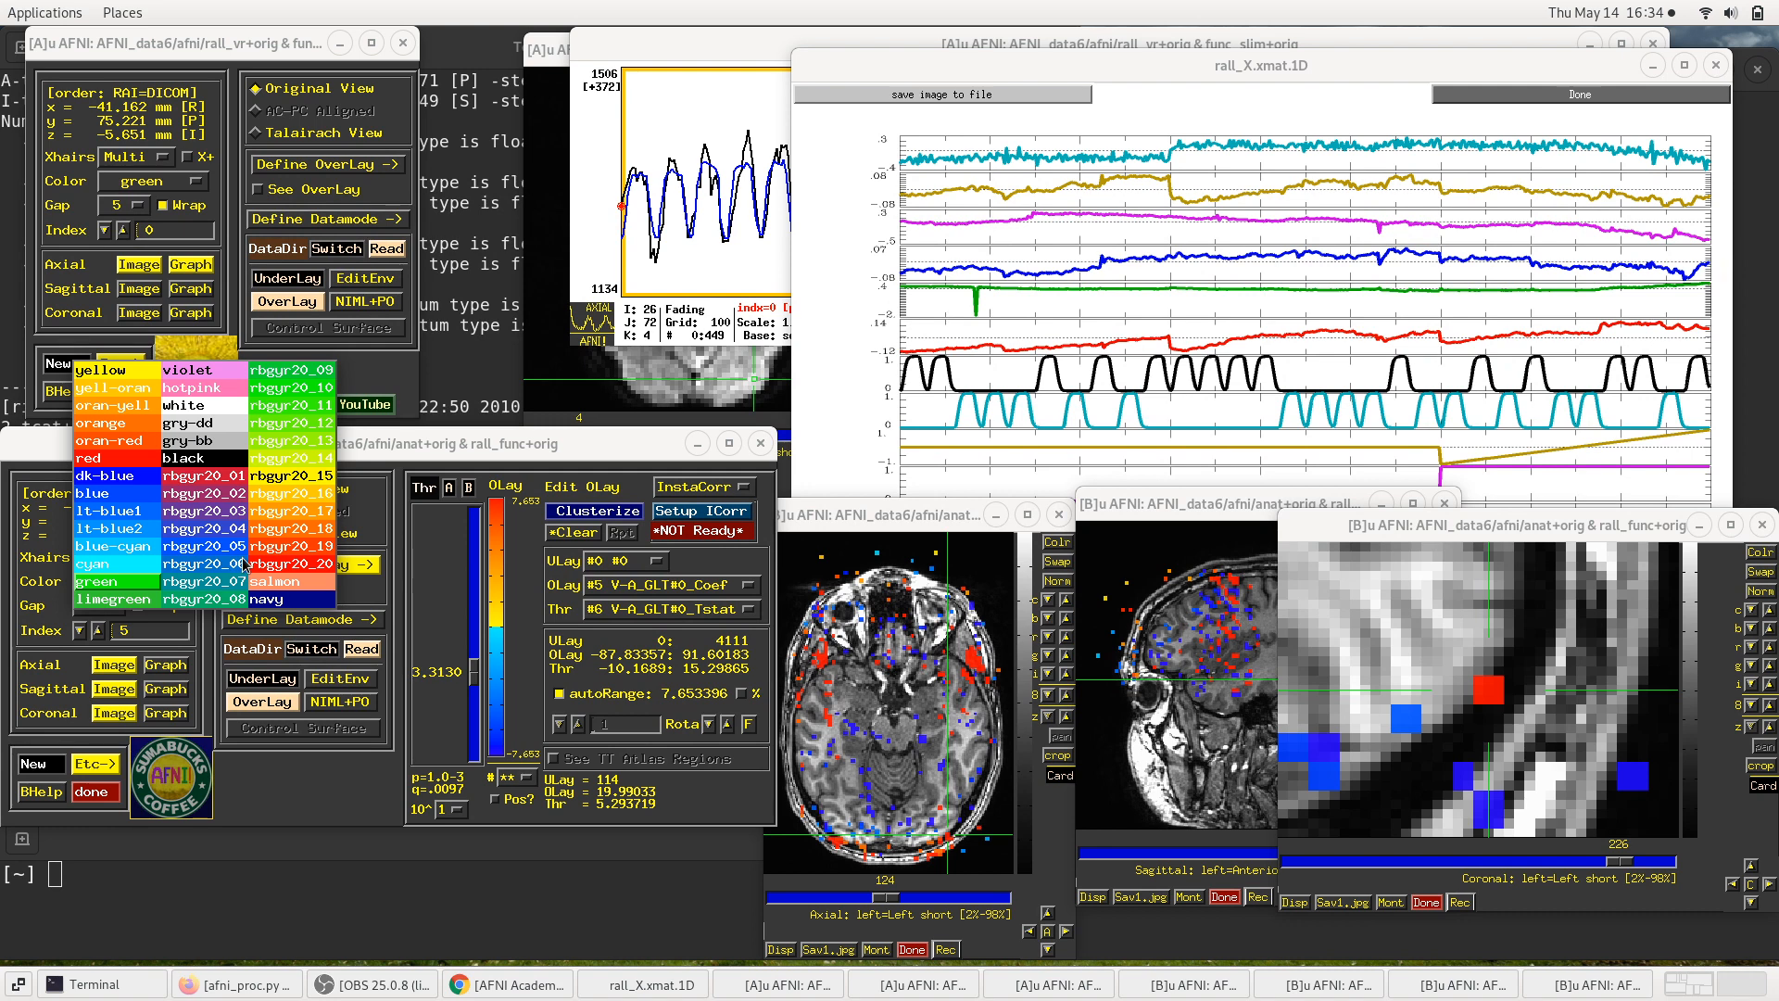
click(129, 477)
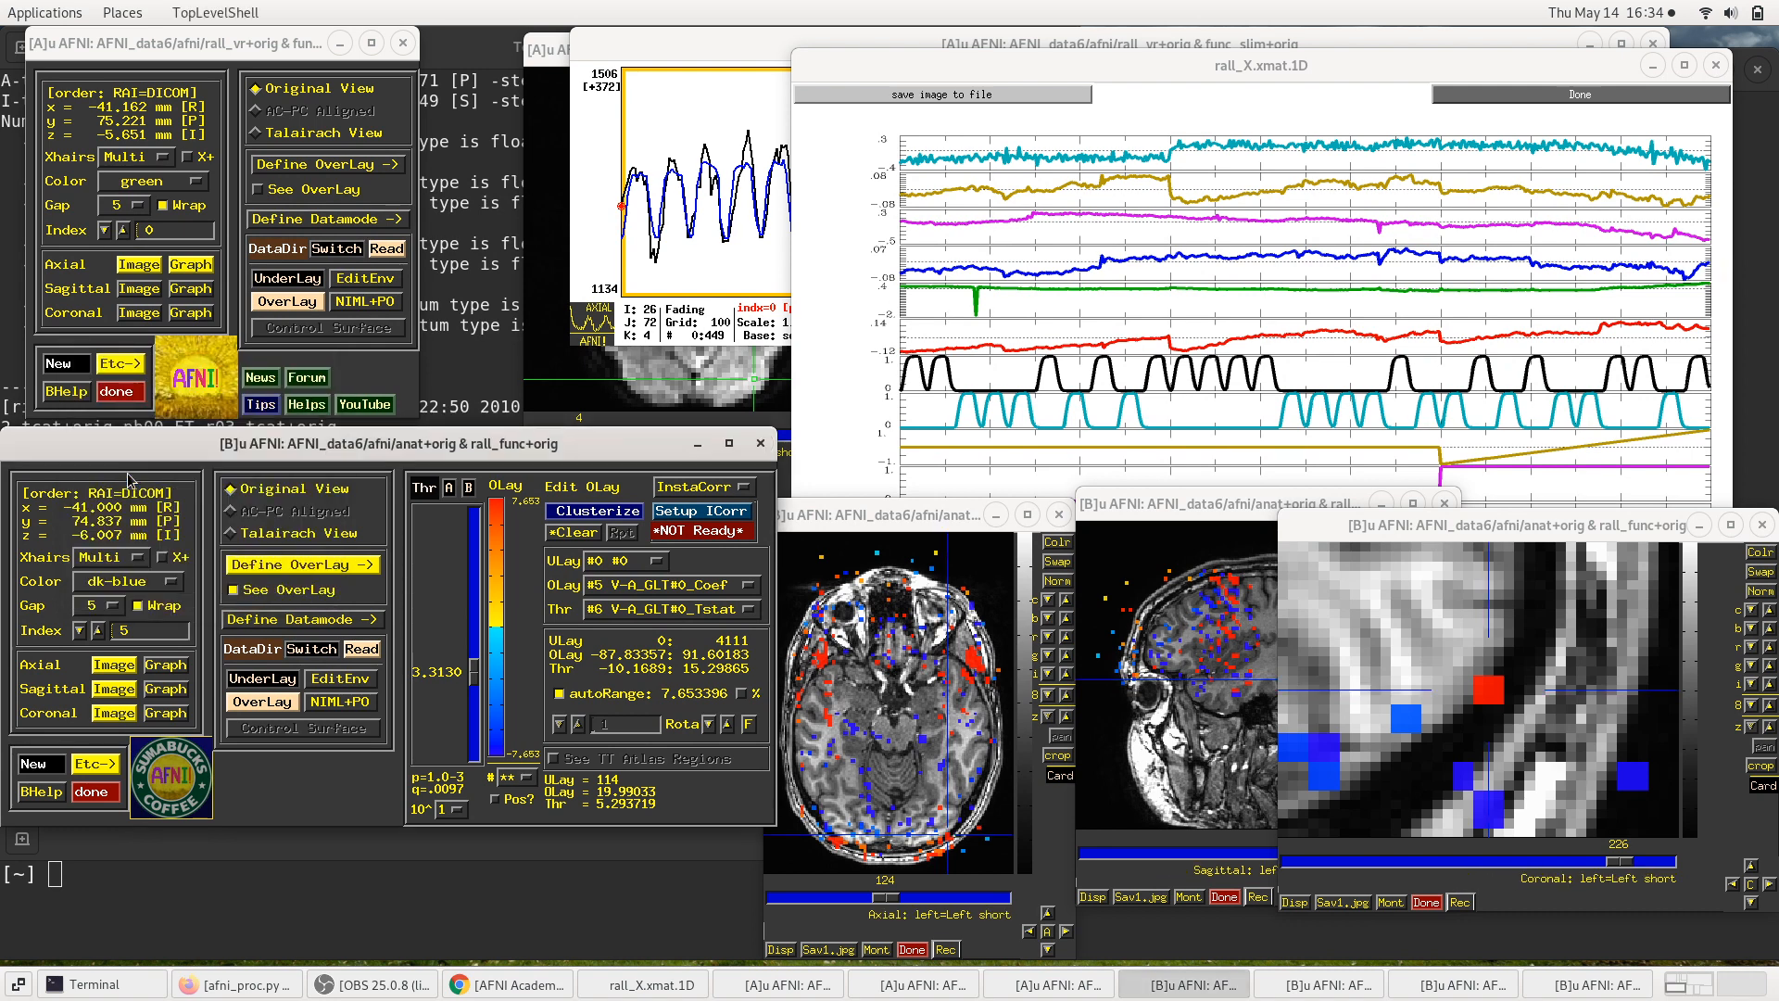
click(96, 589)
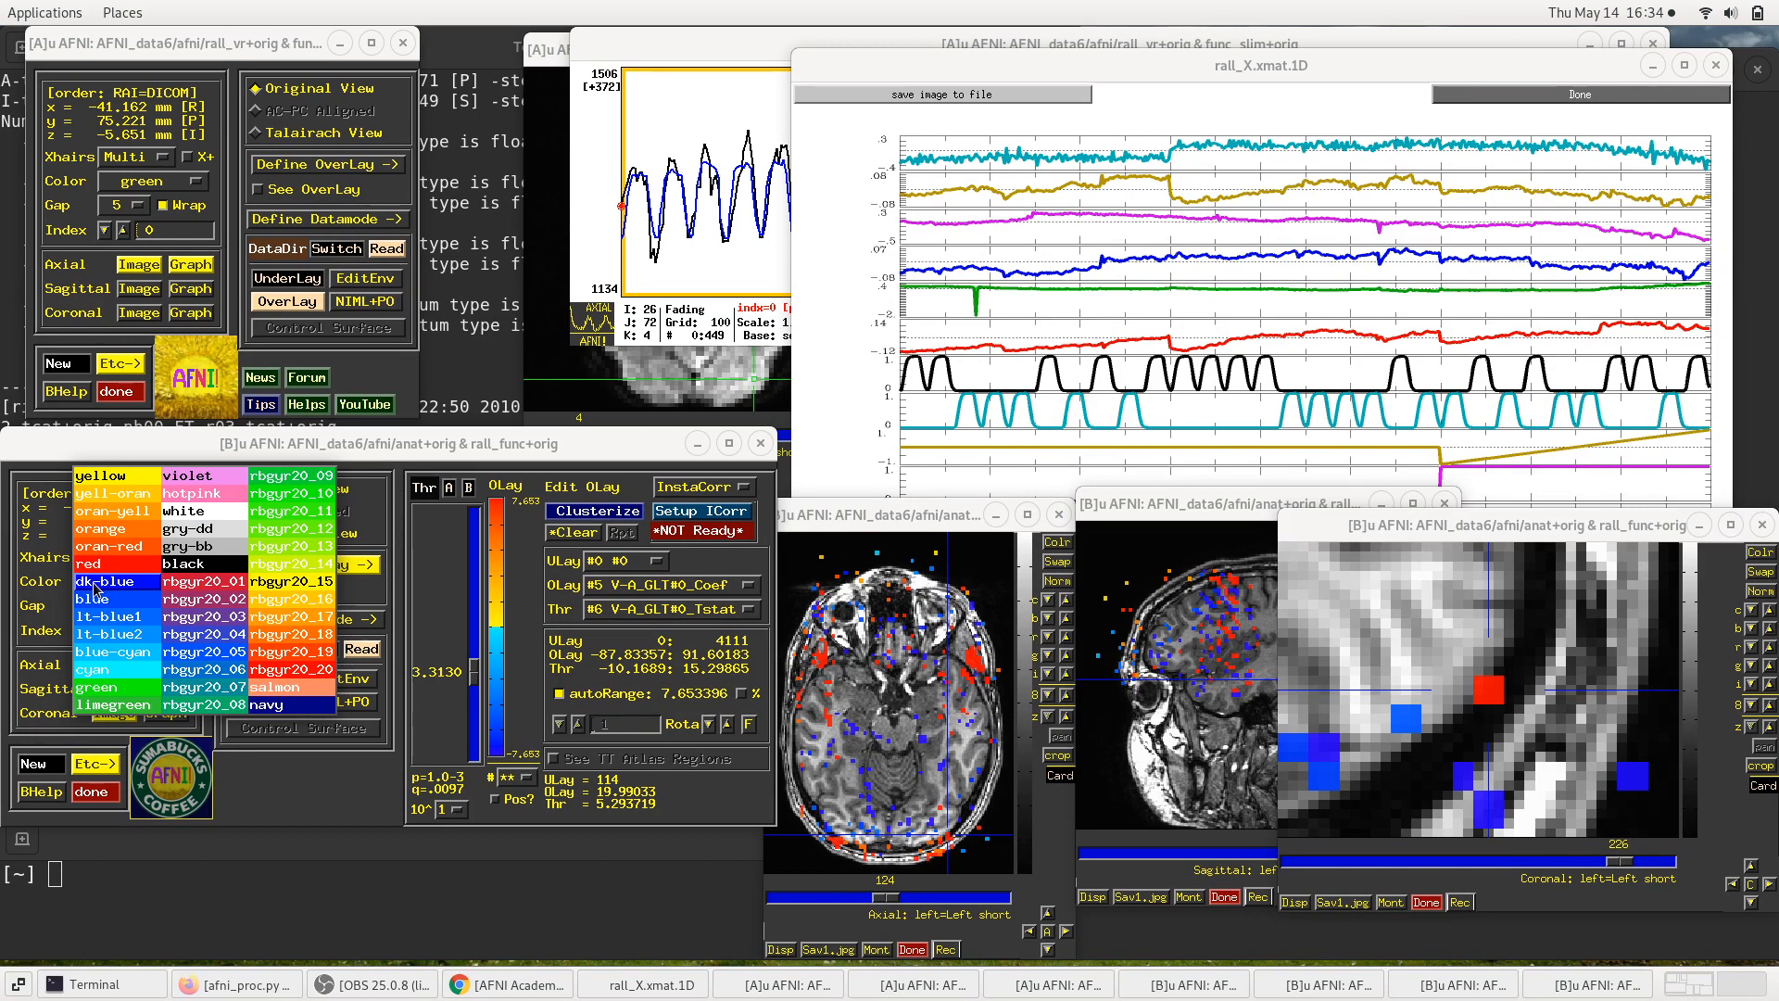
click(102, 691)
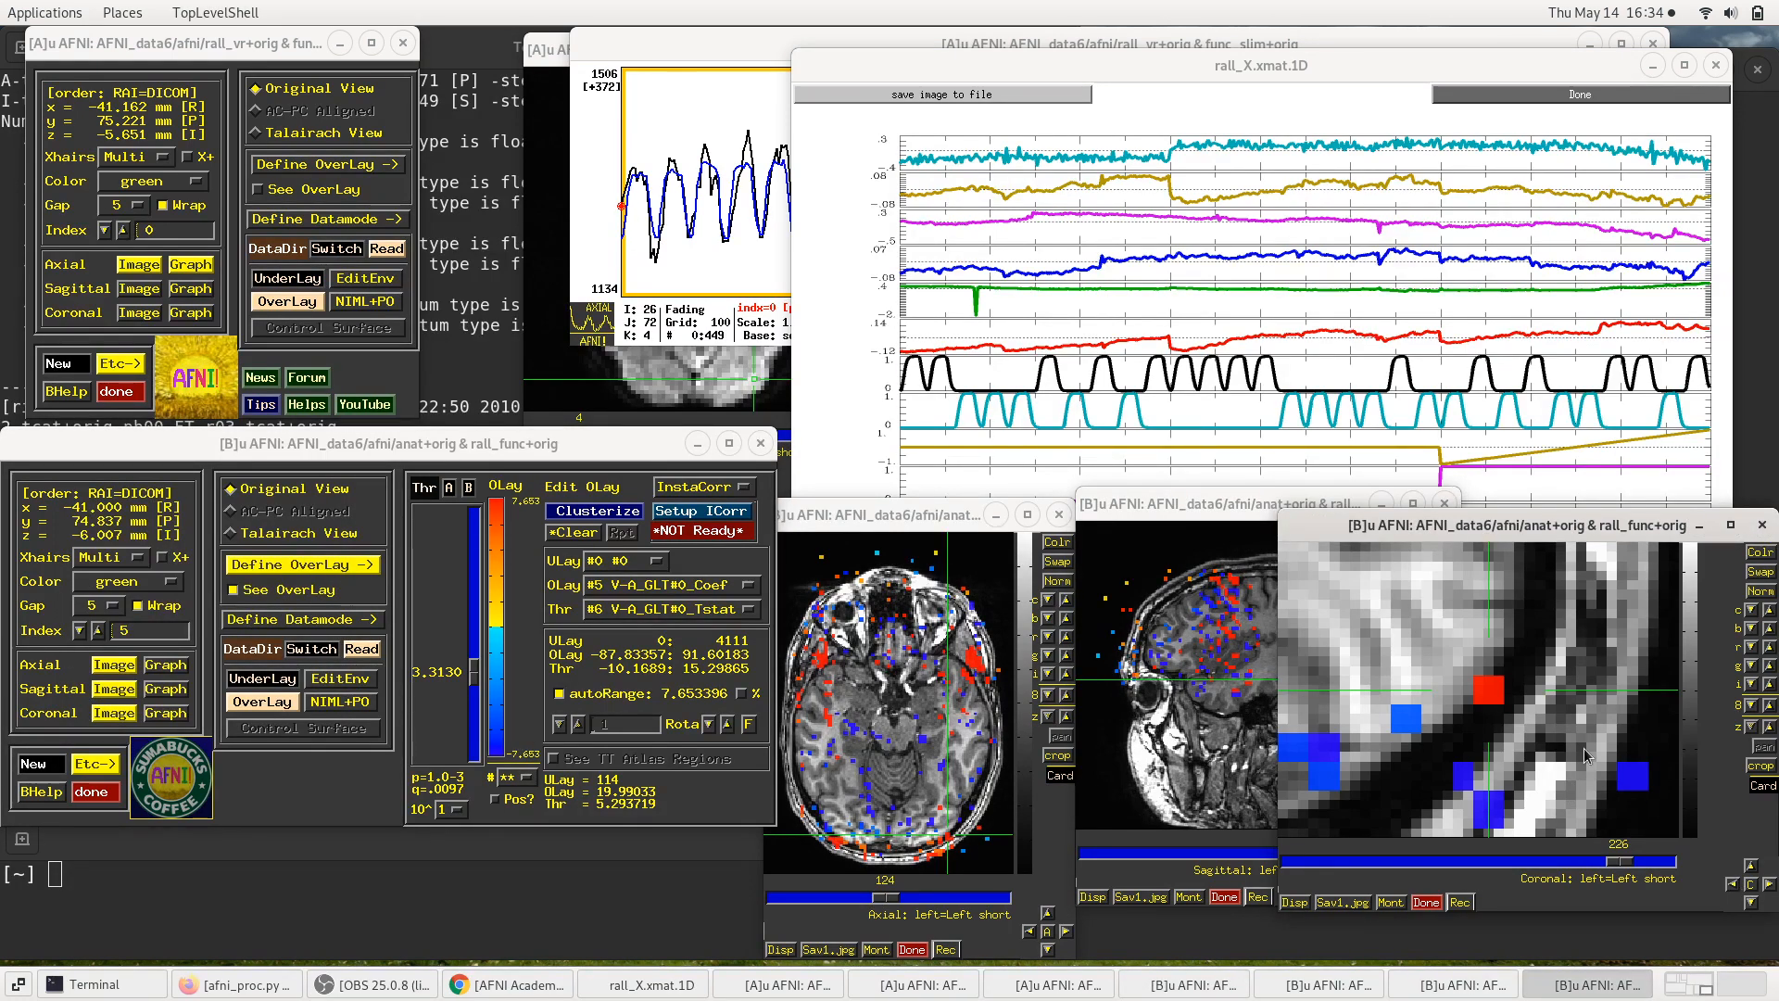
Step: Move the cropped coronal window over the plot and toggle its crosshairs off and on to inspect the underlying overlay voxel
drag(1496, 538, 1182, 319)
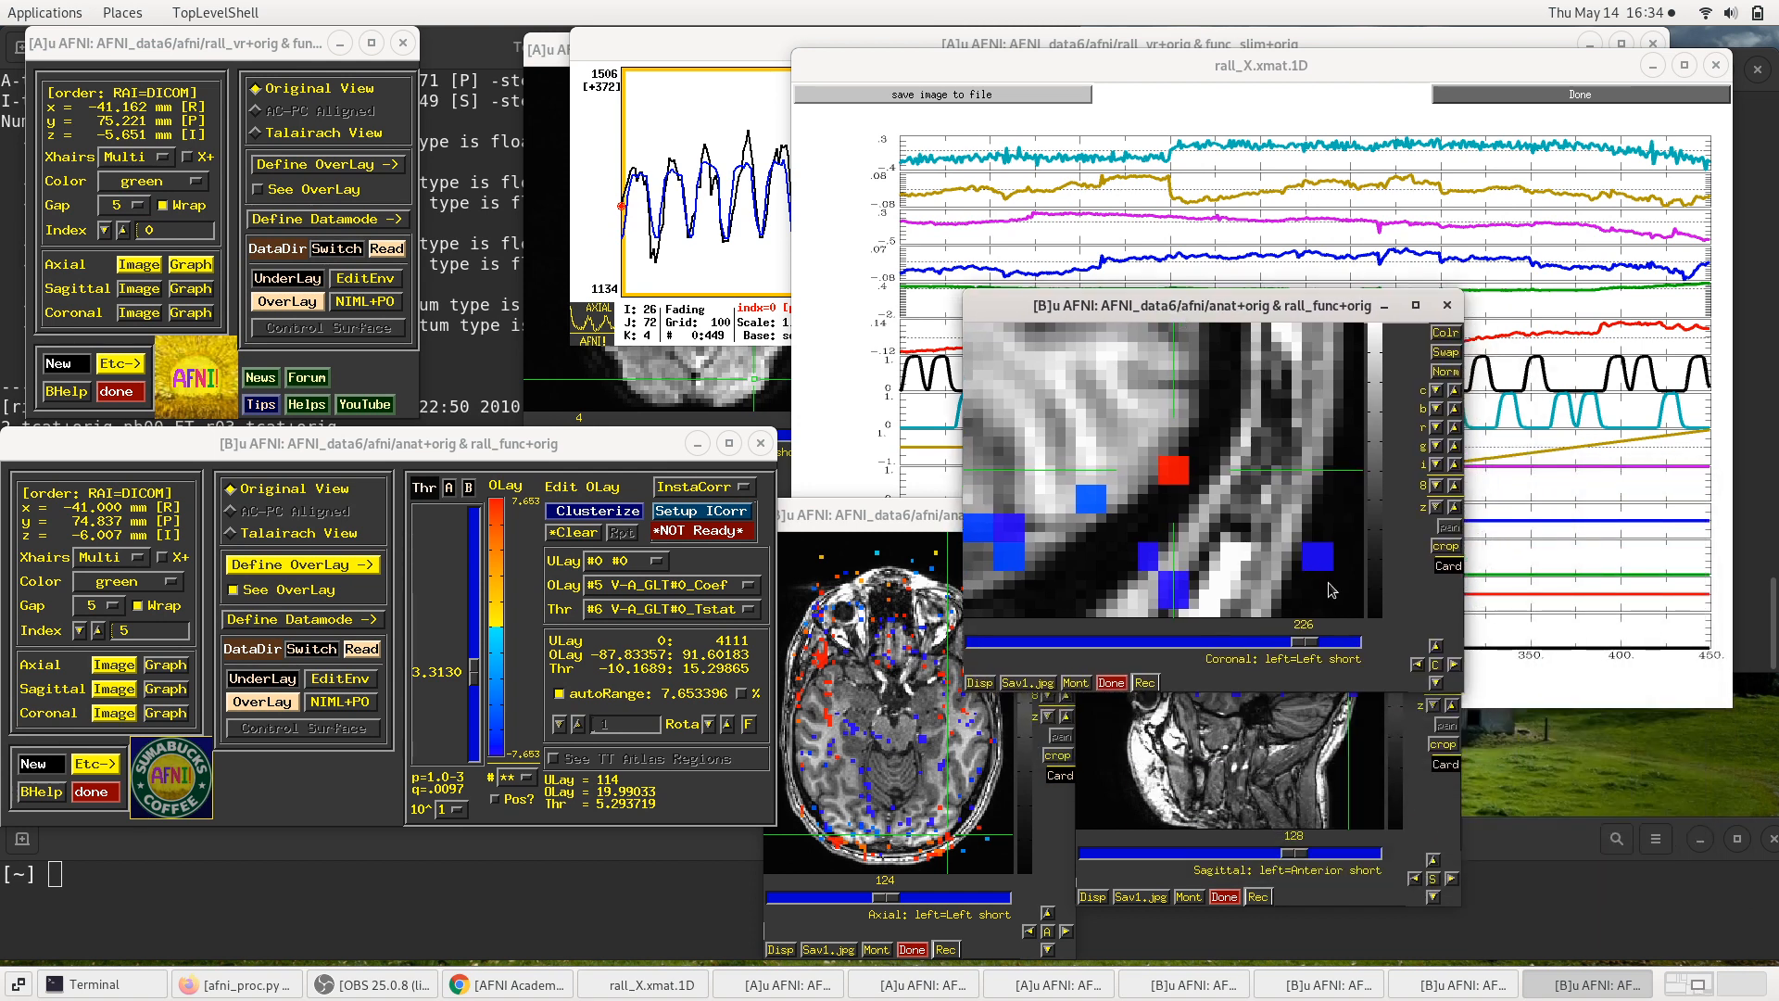
click(1436, 668)
click(1436, 667)
click(1437, 667)
click(1436, 667)
click(1437, 668)
click(1437, 668)
click(1437, 667)
click(1437, 667)
click(1437, 667)
click(1437, 668)
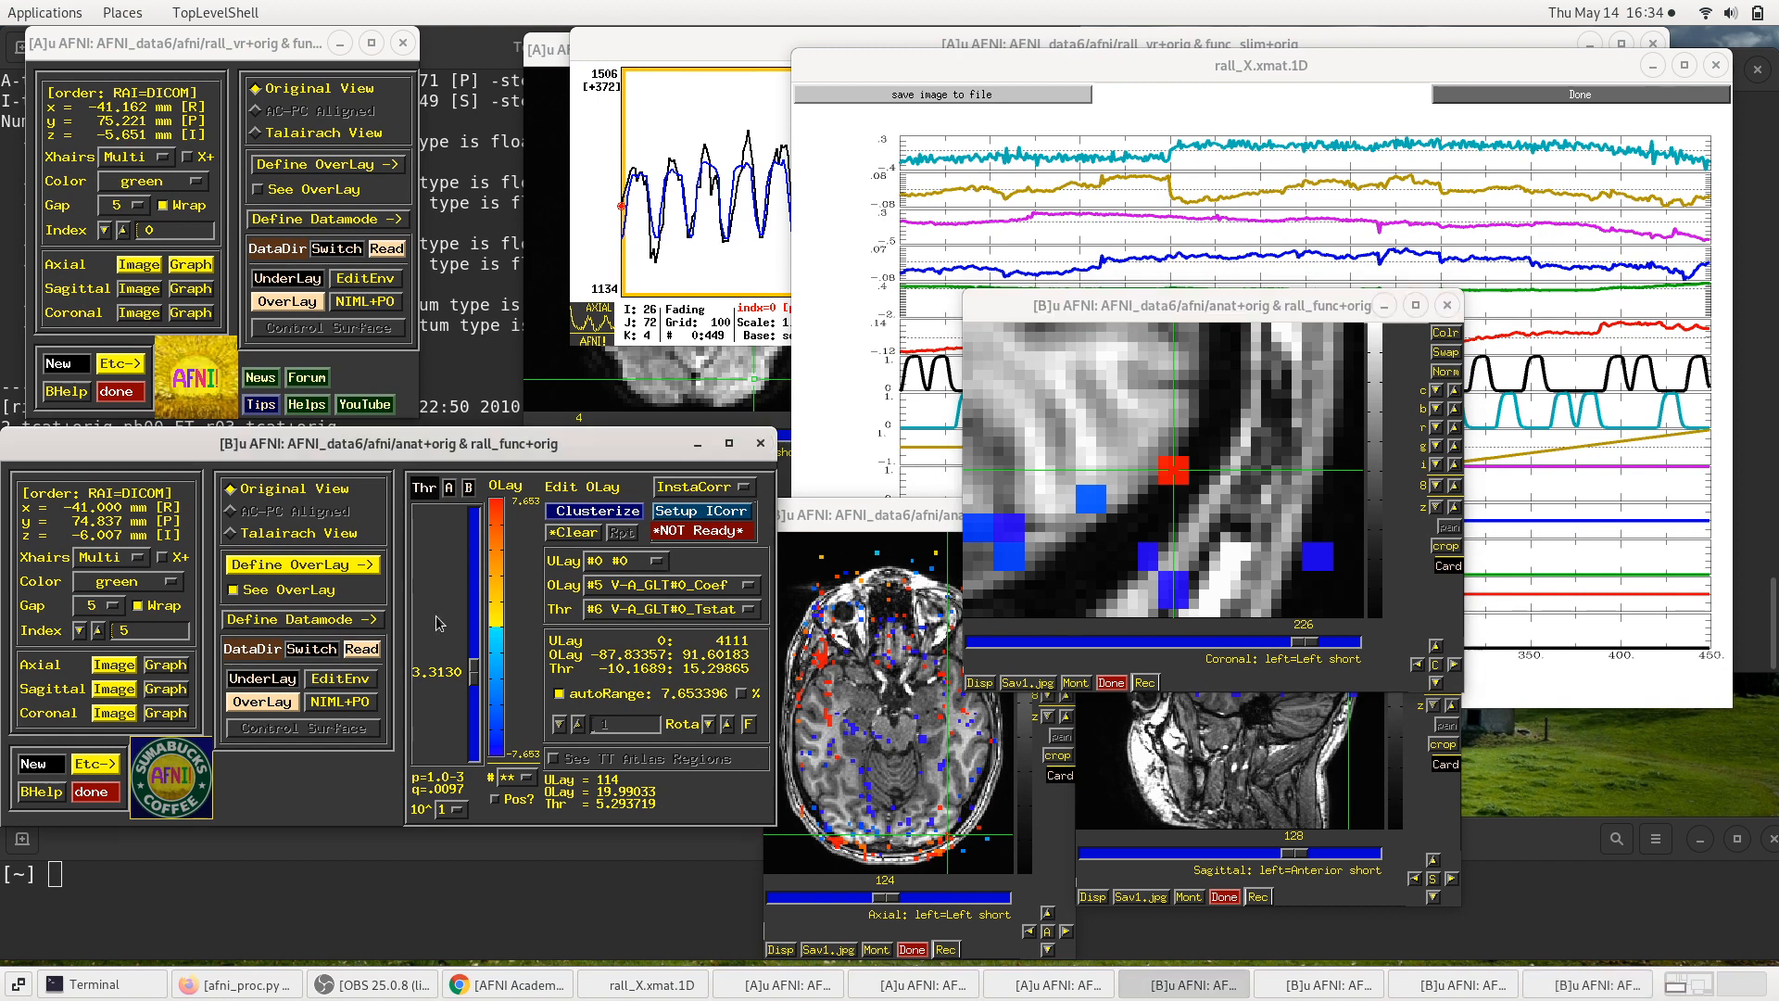
Step: Open controller B's datamode settings and try Cu for both the overlay and statistic resampling modes
click(327, 620)
click(327, 620)
click(327, 620)
click(326, 620)
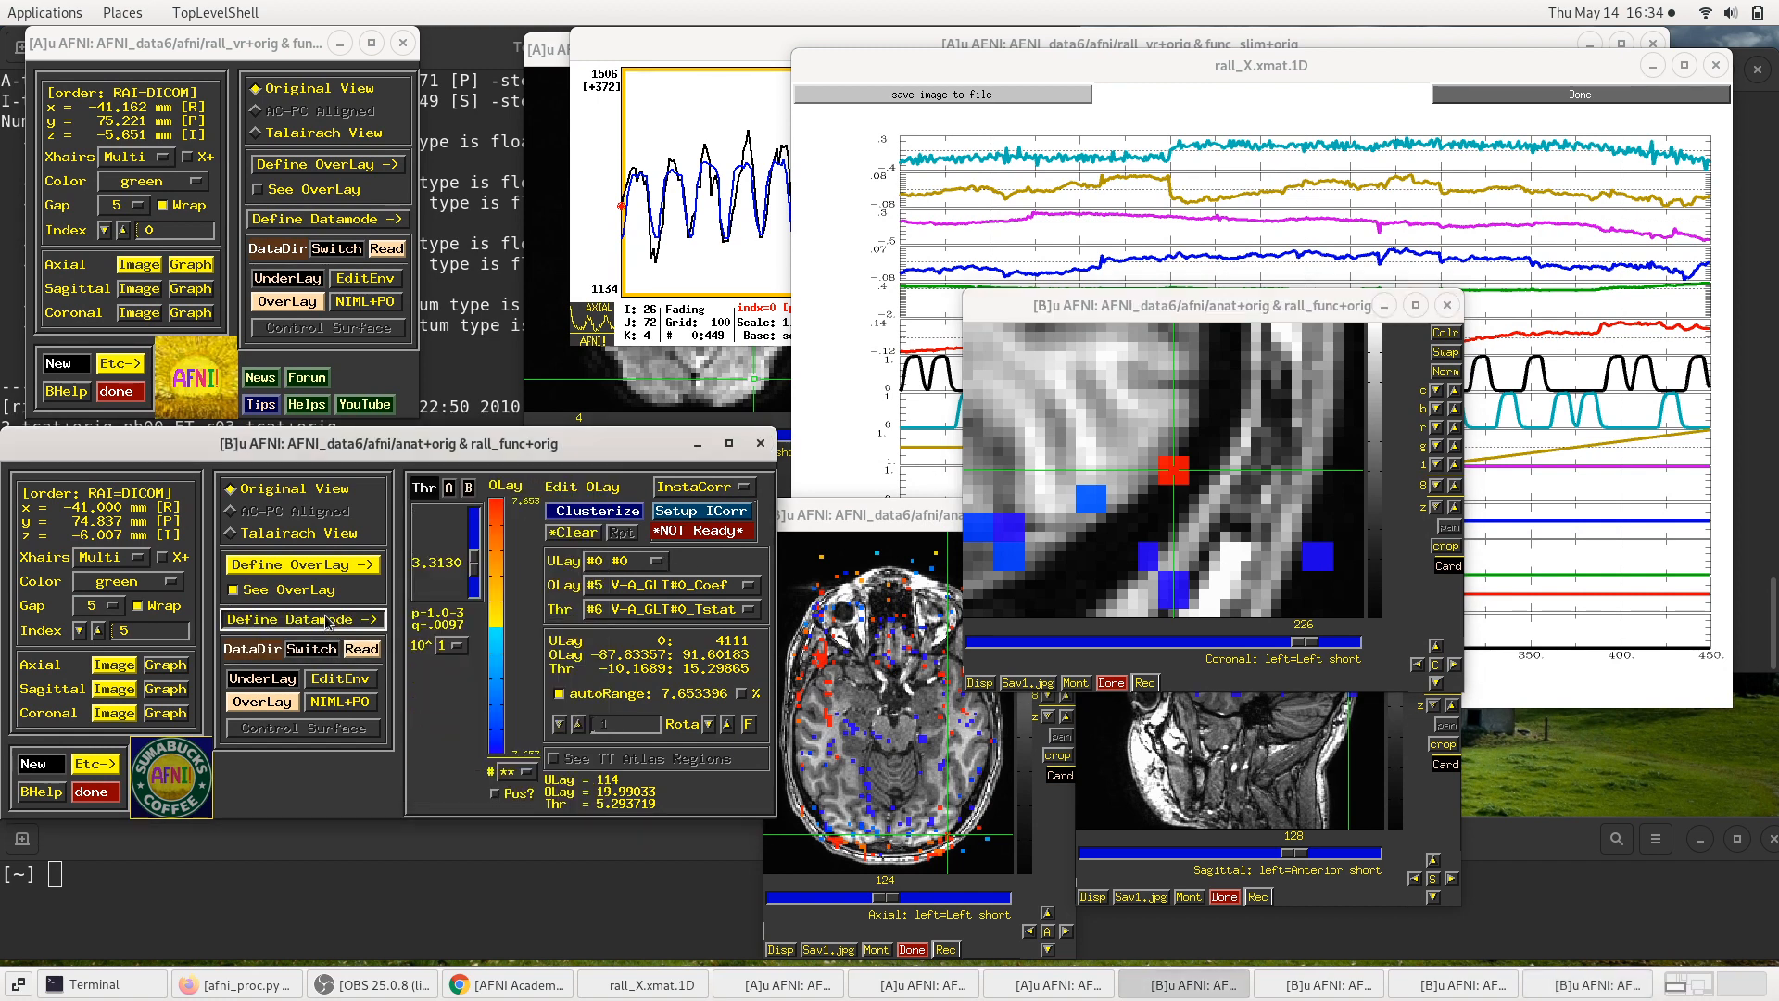
click(326, 620)
click(327, 620)
click(326, 620)
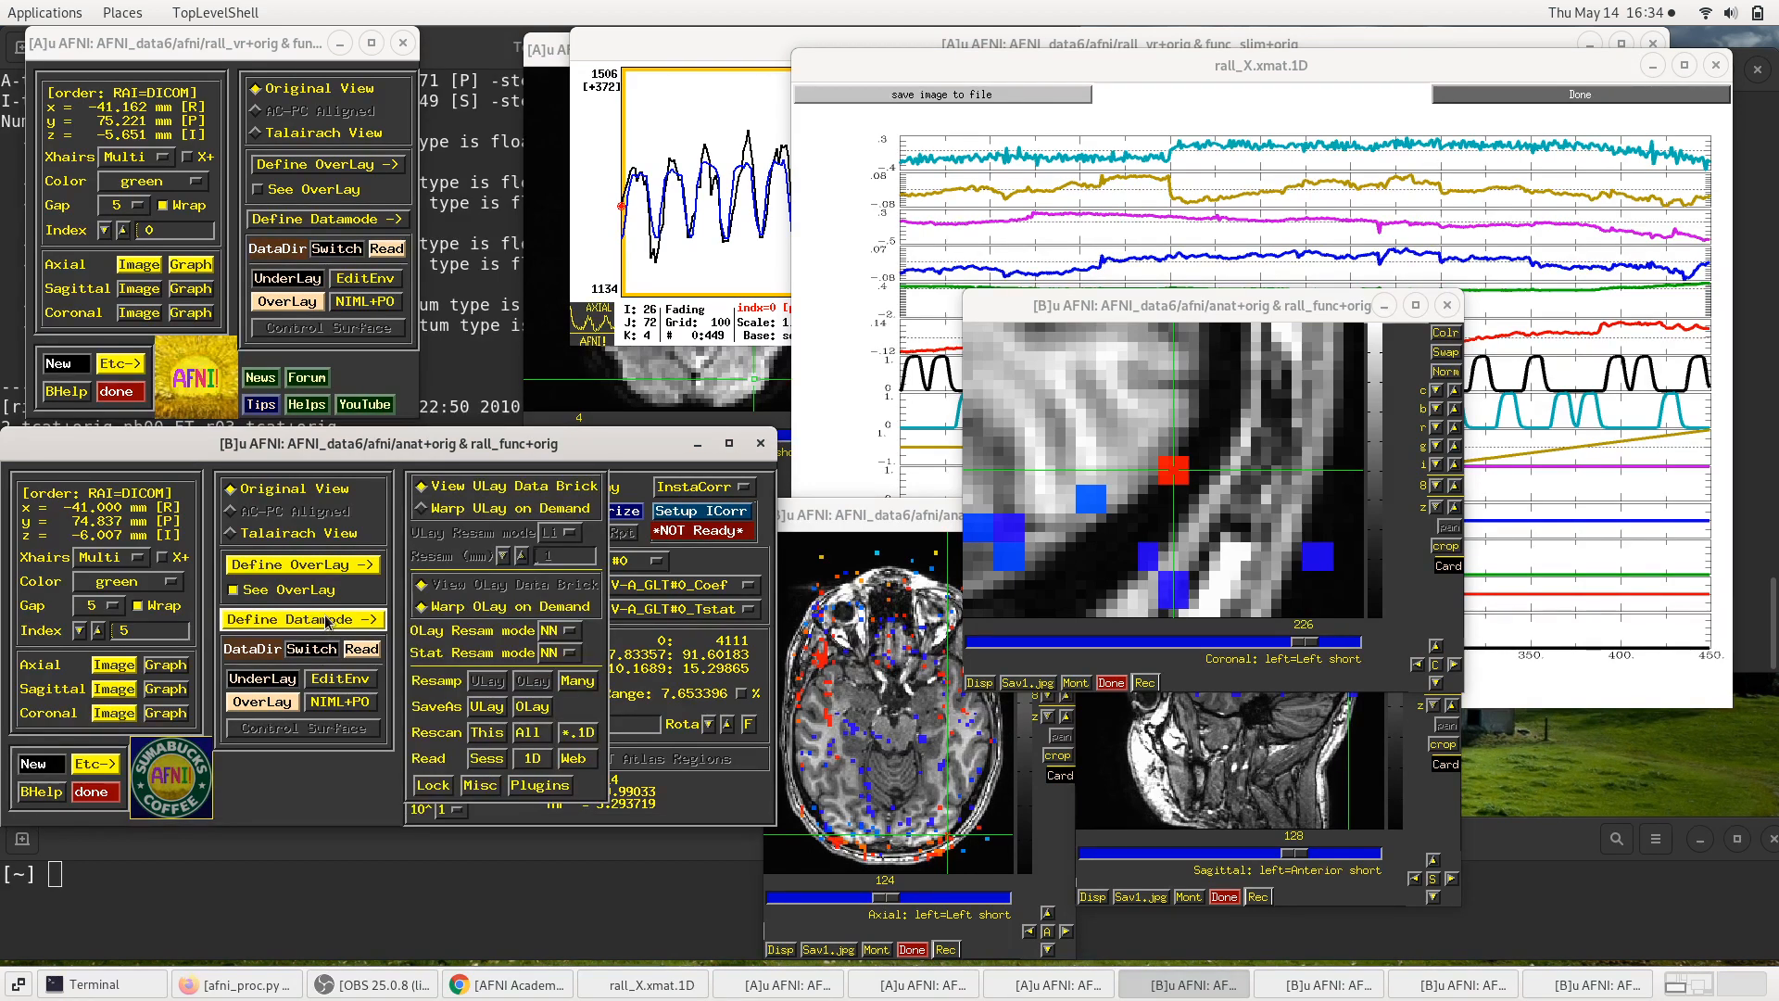
click(326, 620)
click(326, 620)
click(566, 639)
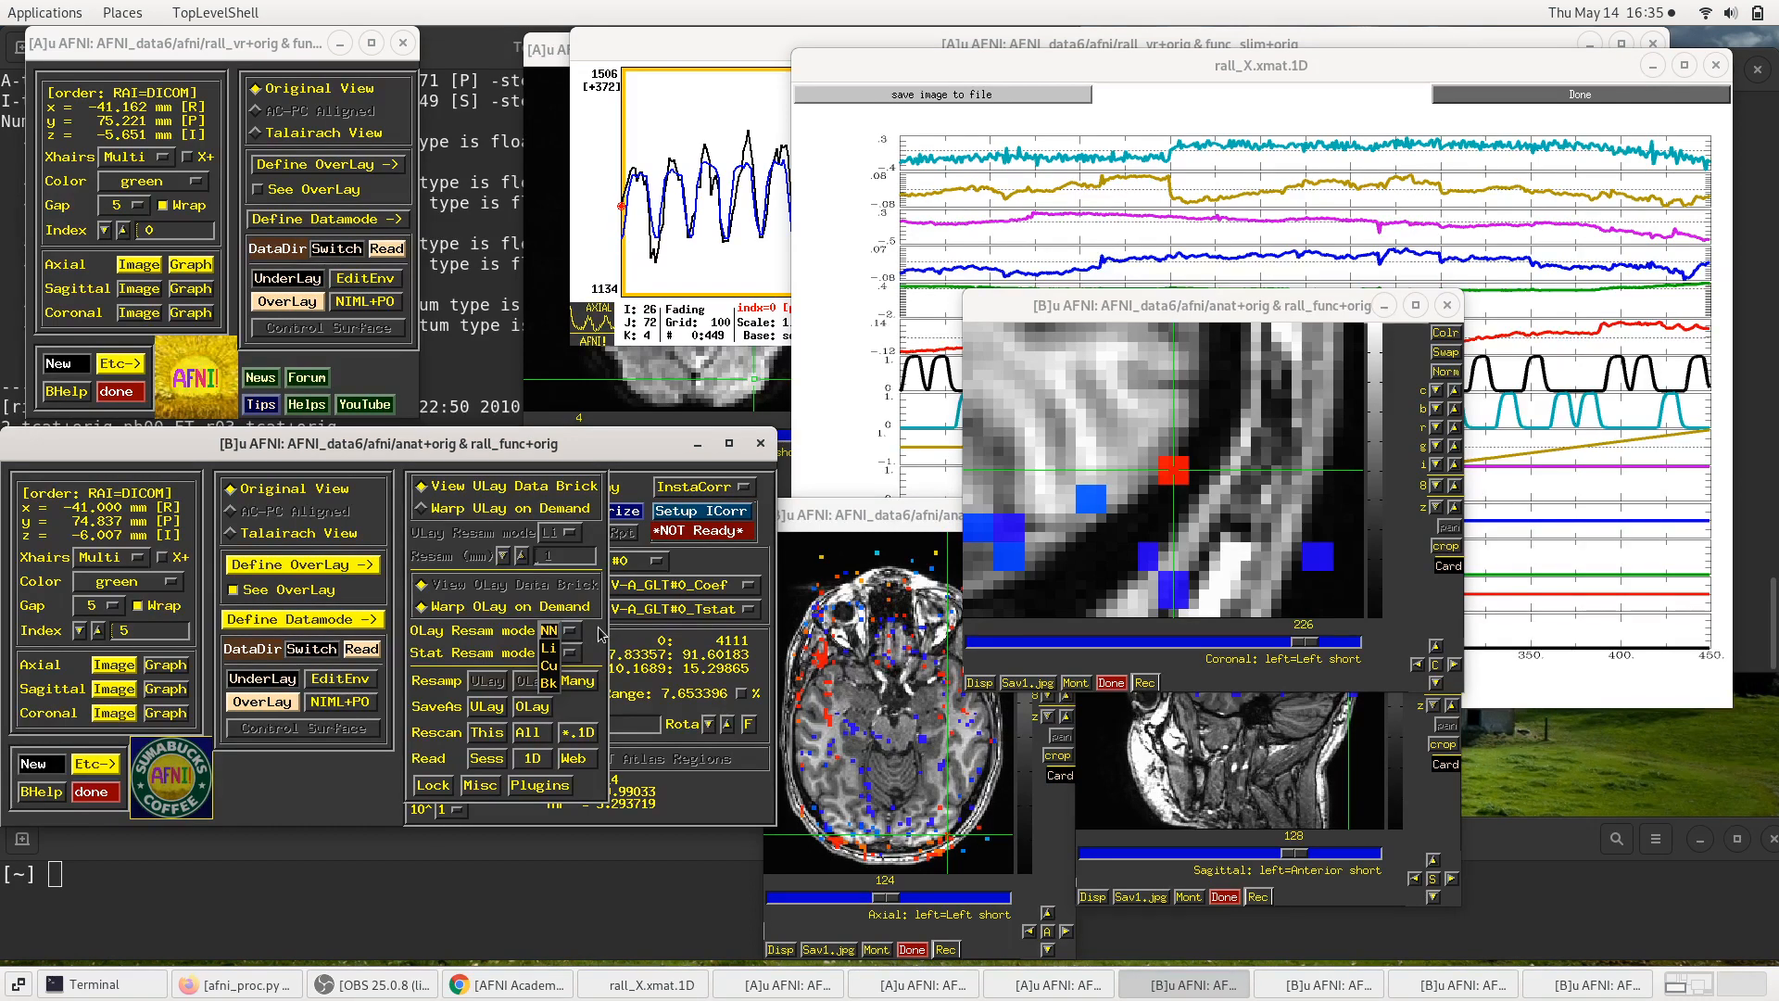
click(551, 667)
click(551, 654)
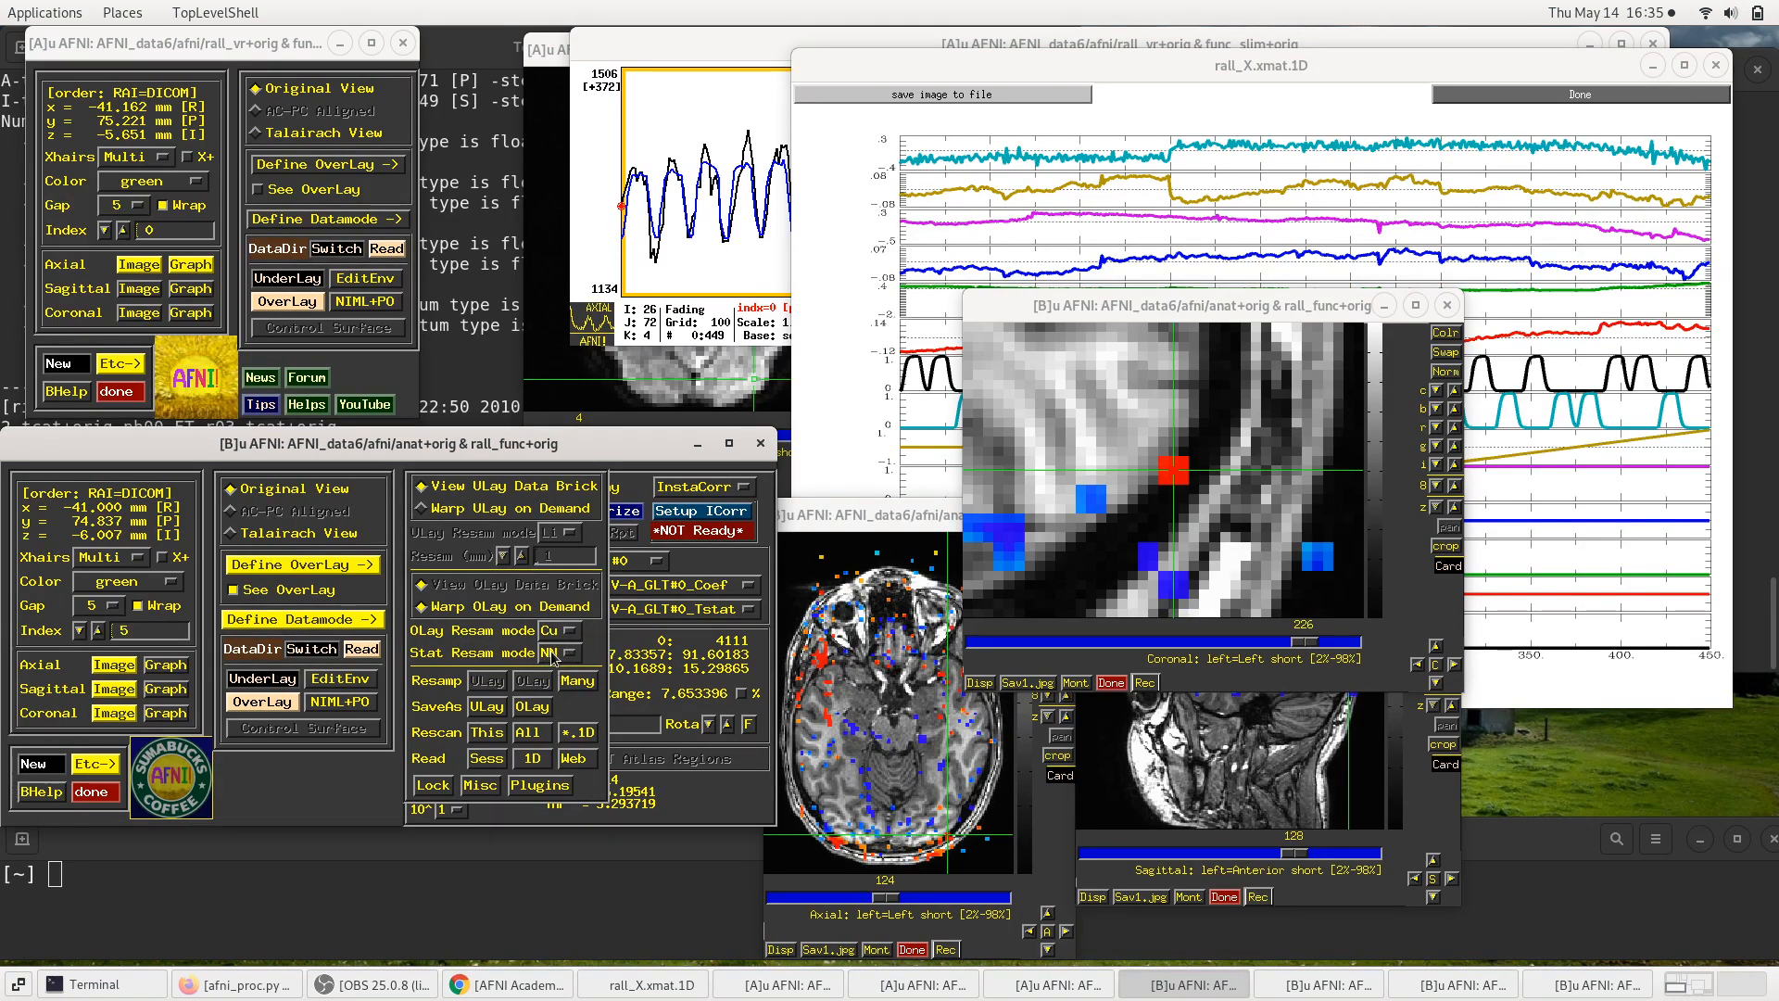
click(550, 687)
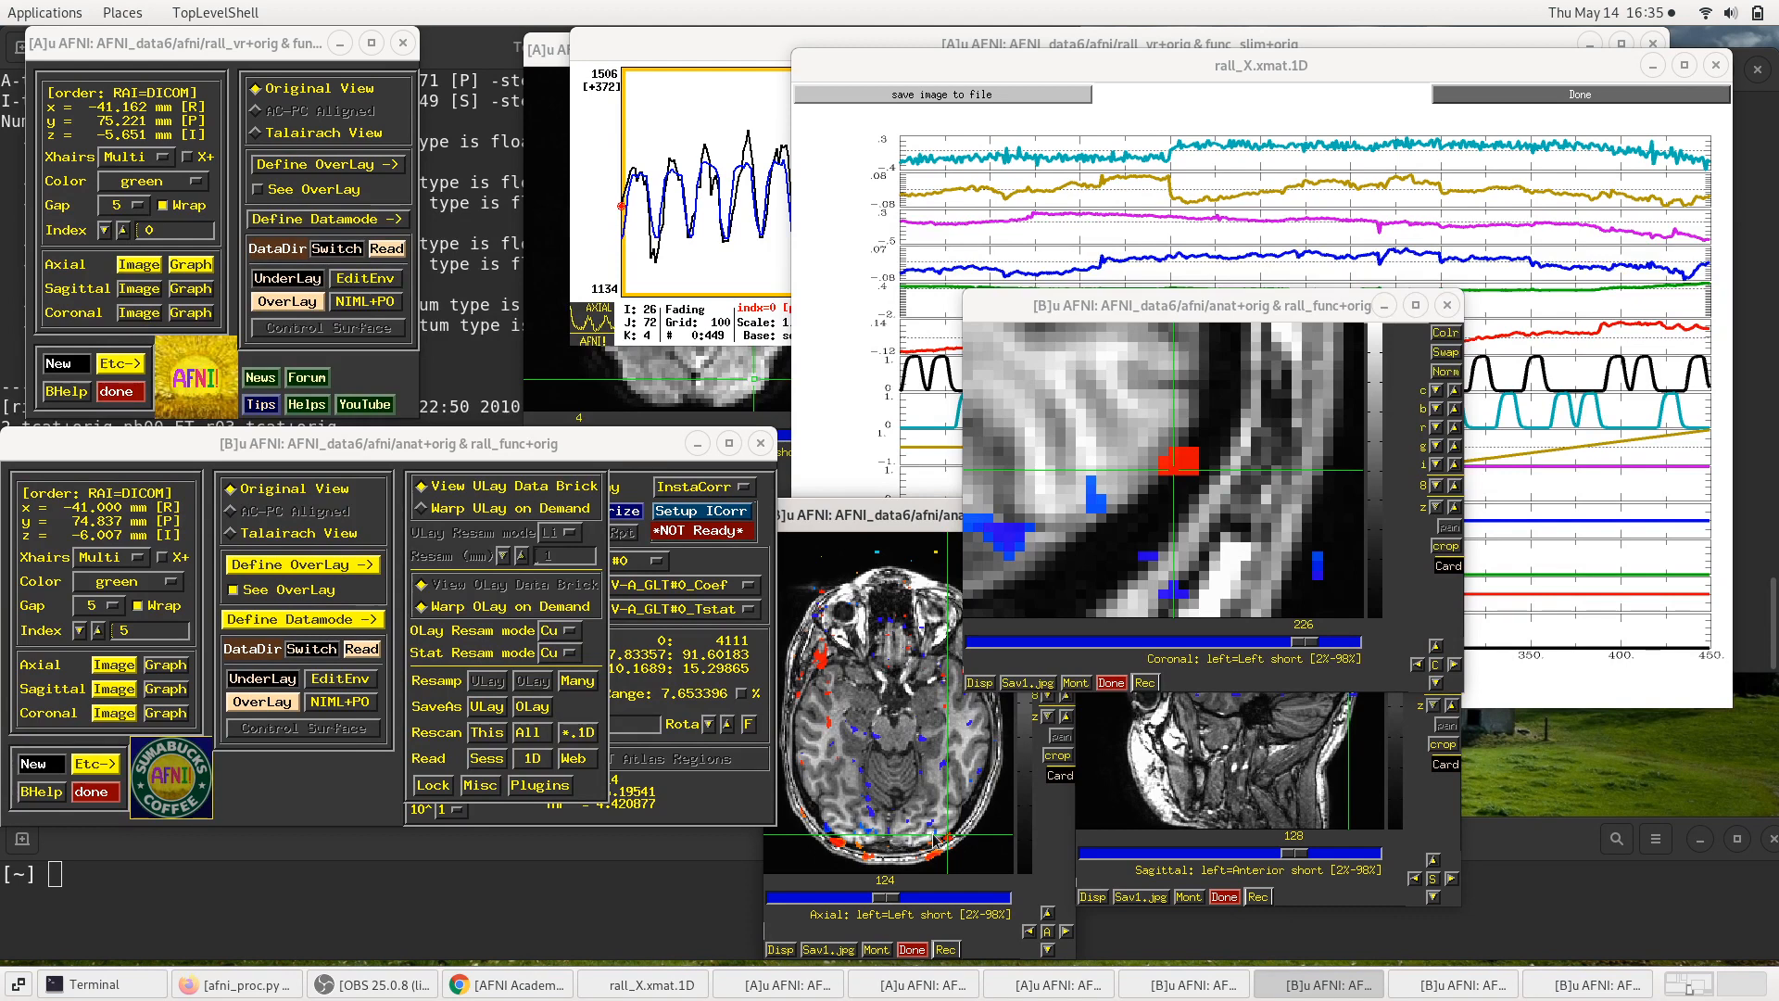
Step: Restore controller B's statistic and overlay resampling modes to NN
click(556, 656)
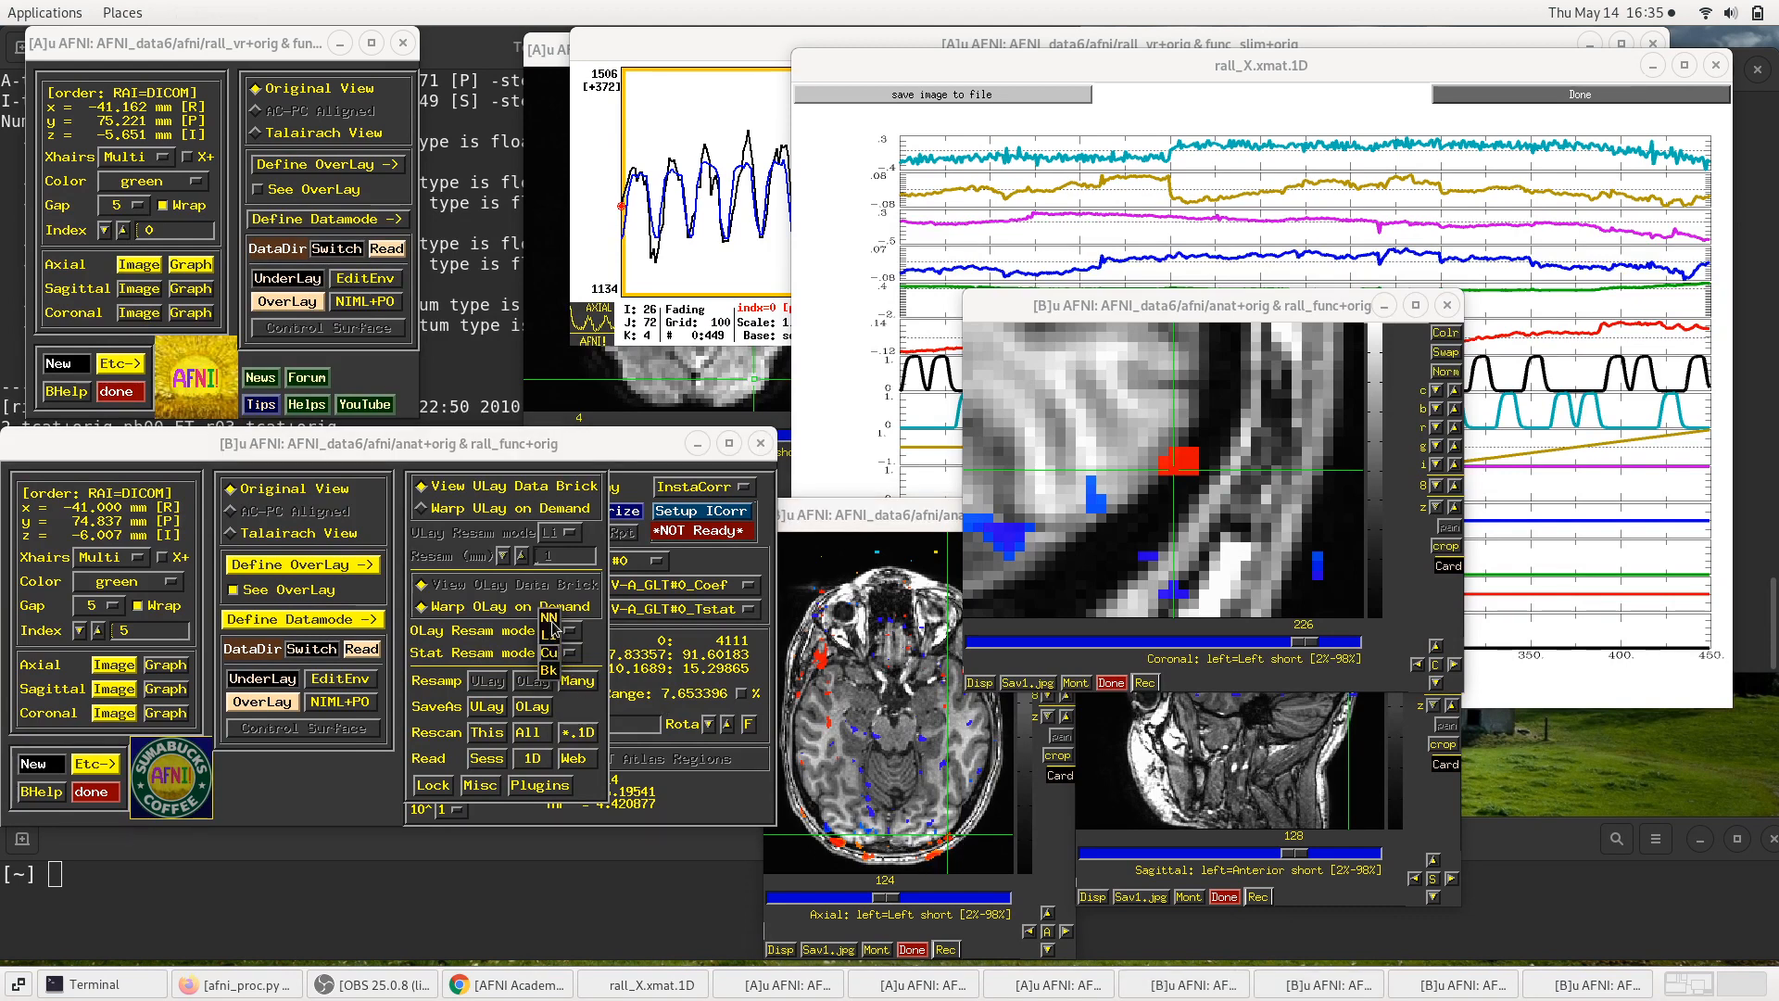
click(549, 619)
click(556, 634)
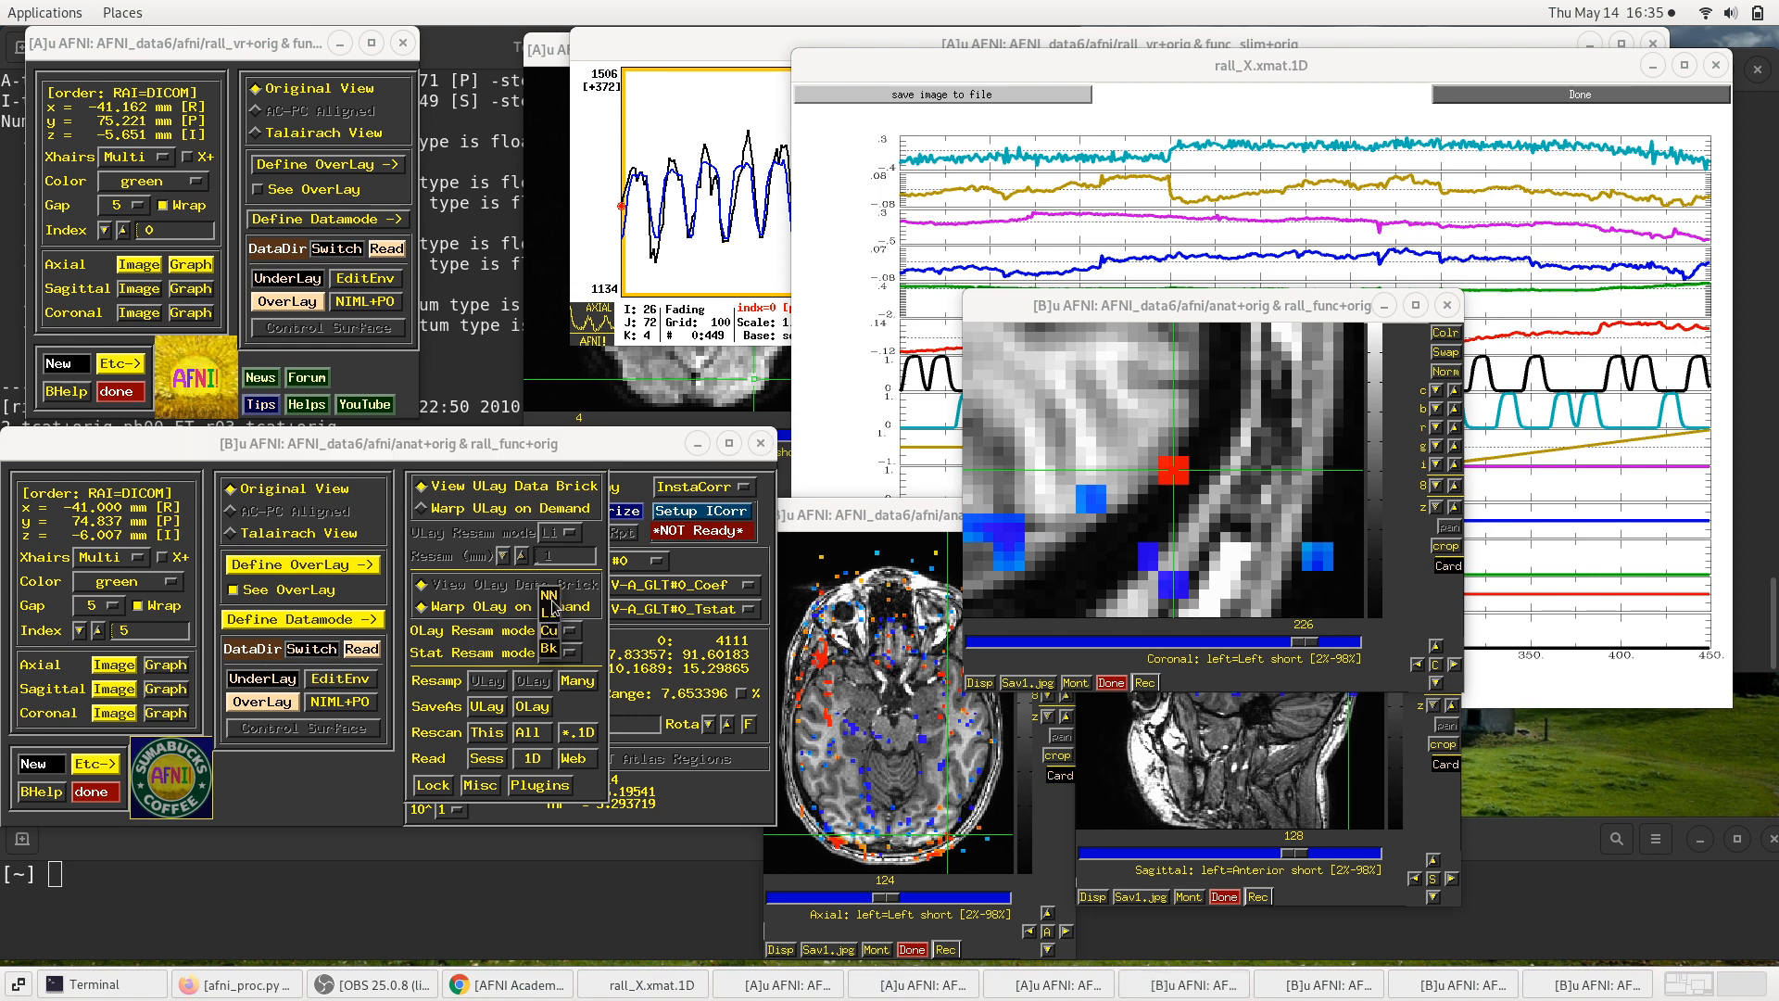
click(553, 596)
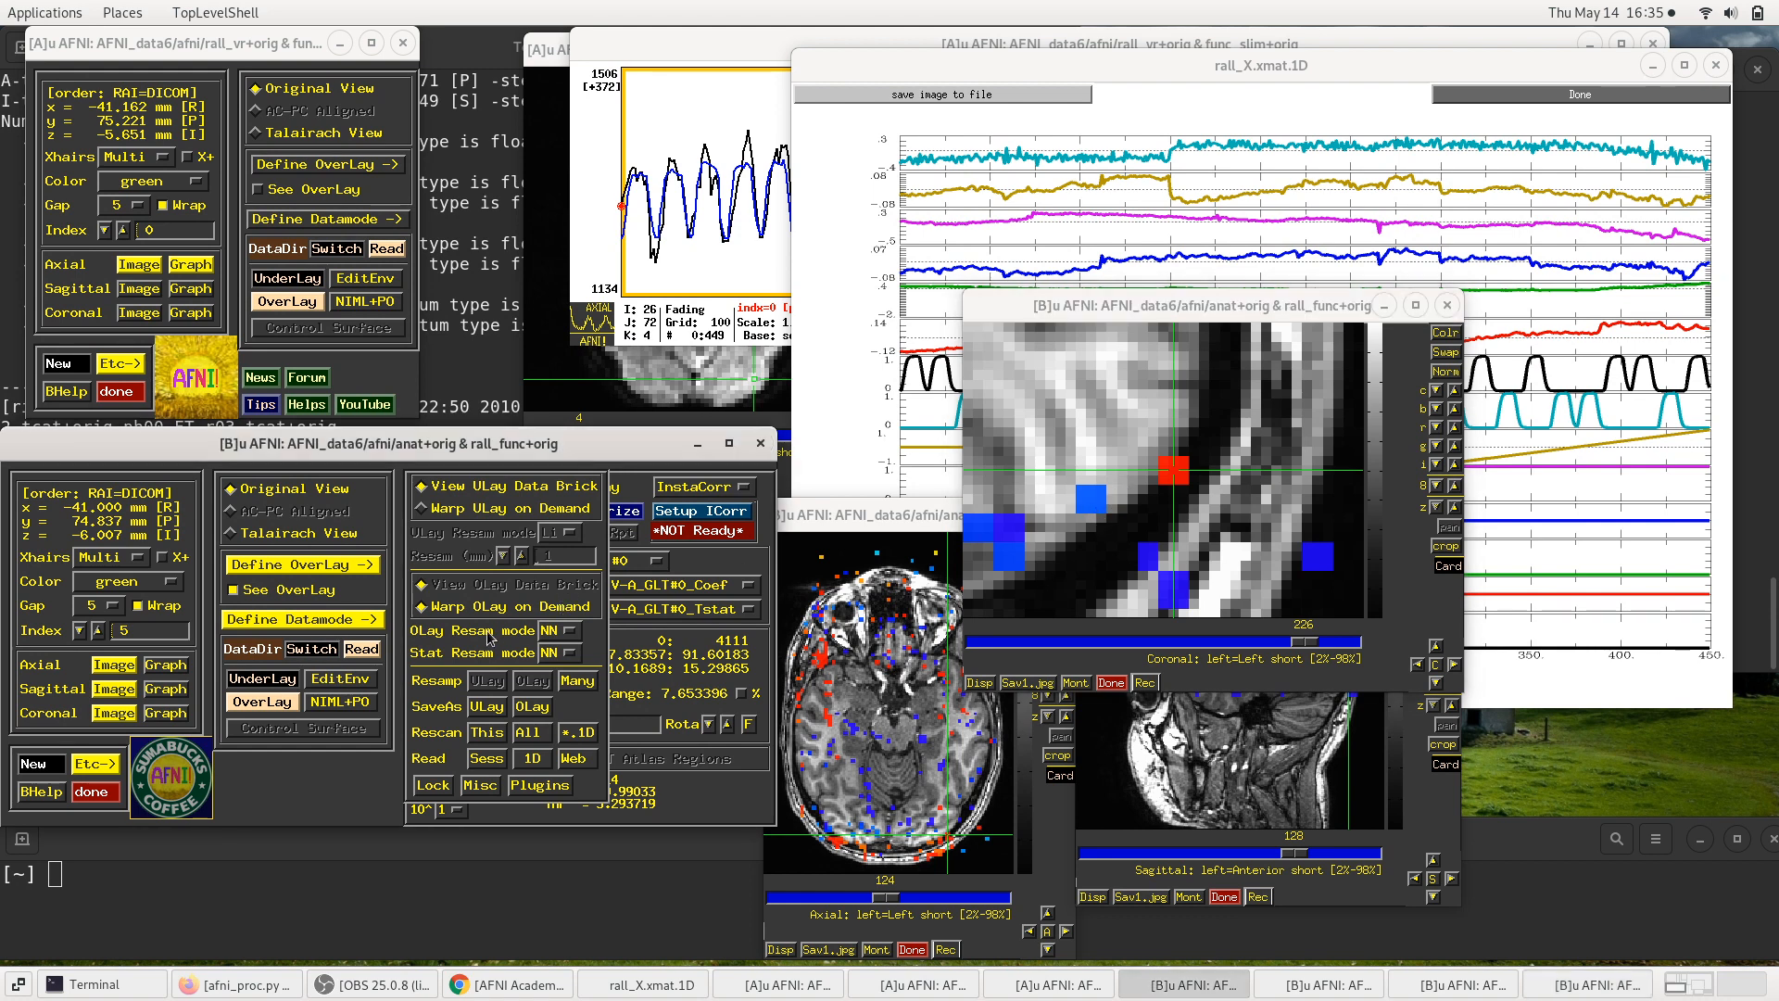
Step: Bring the terminal forward and check the voxel step sizes in rall_func's dataset information
click(464, 366)
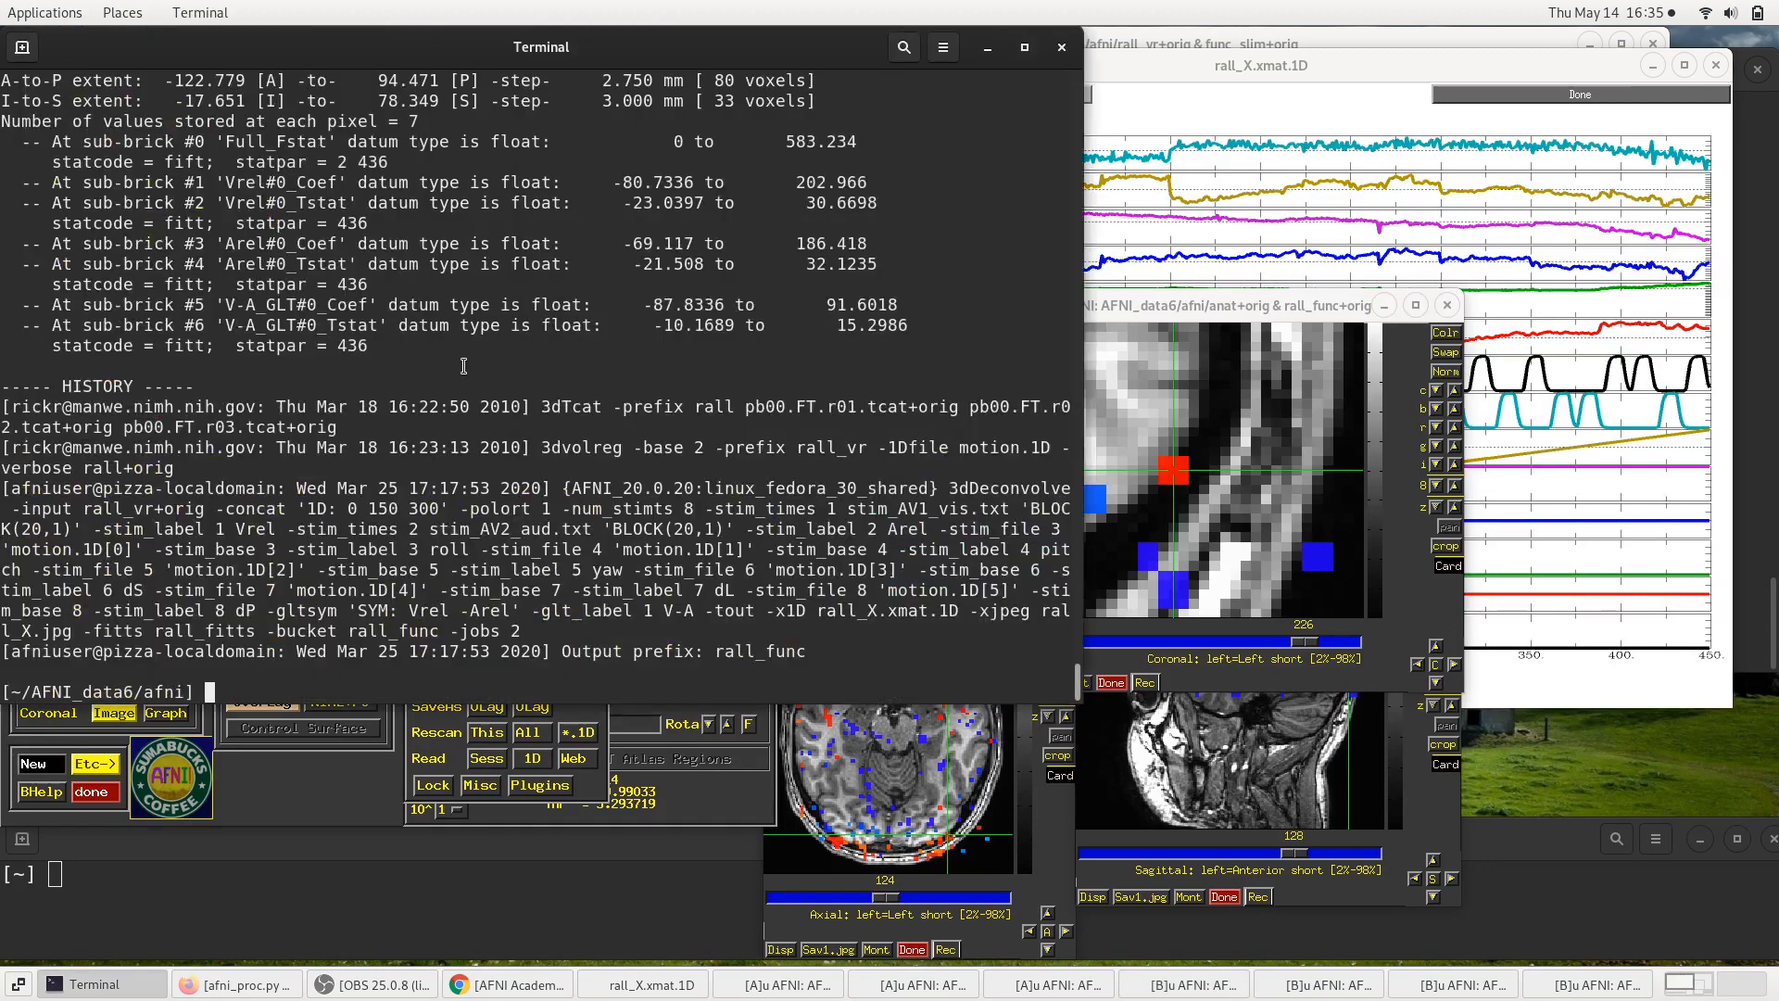
scroll(481, 344, up, 3)
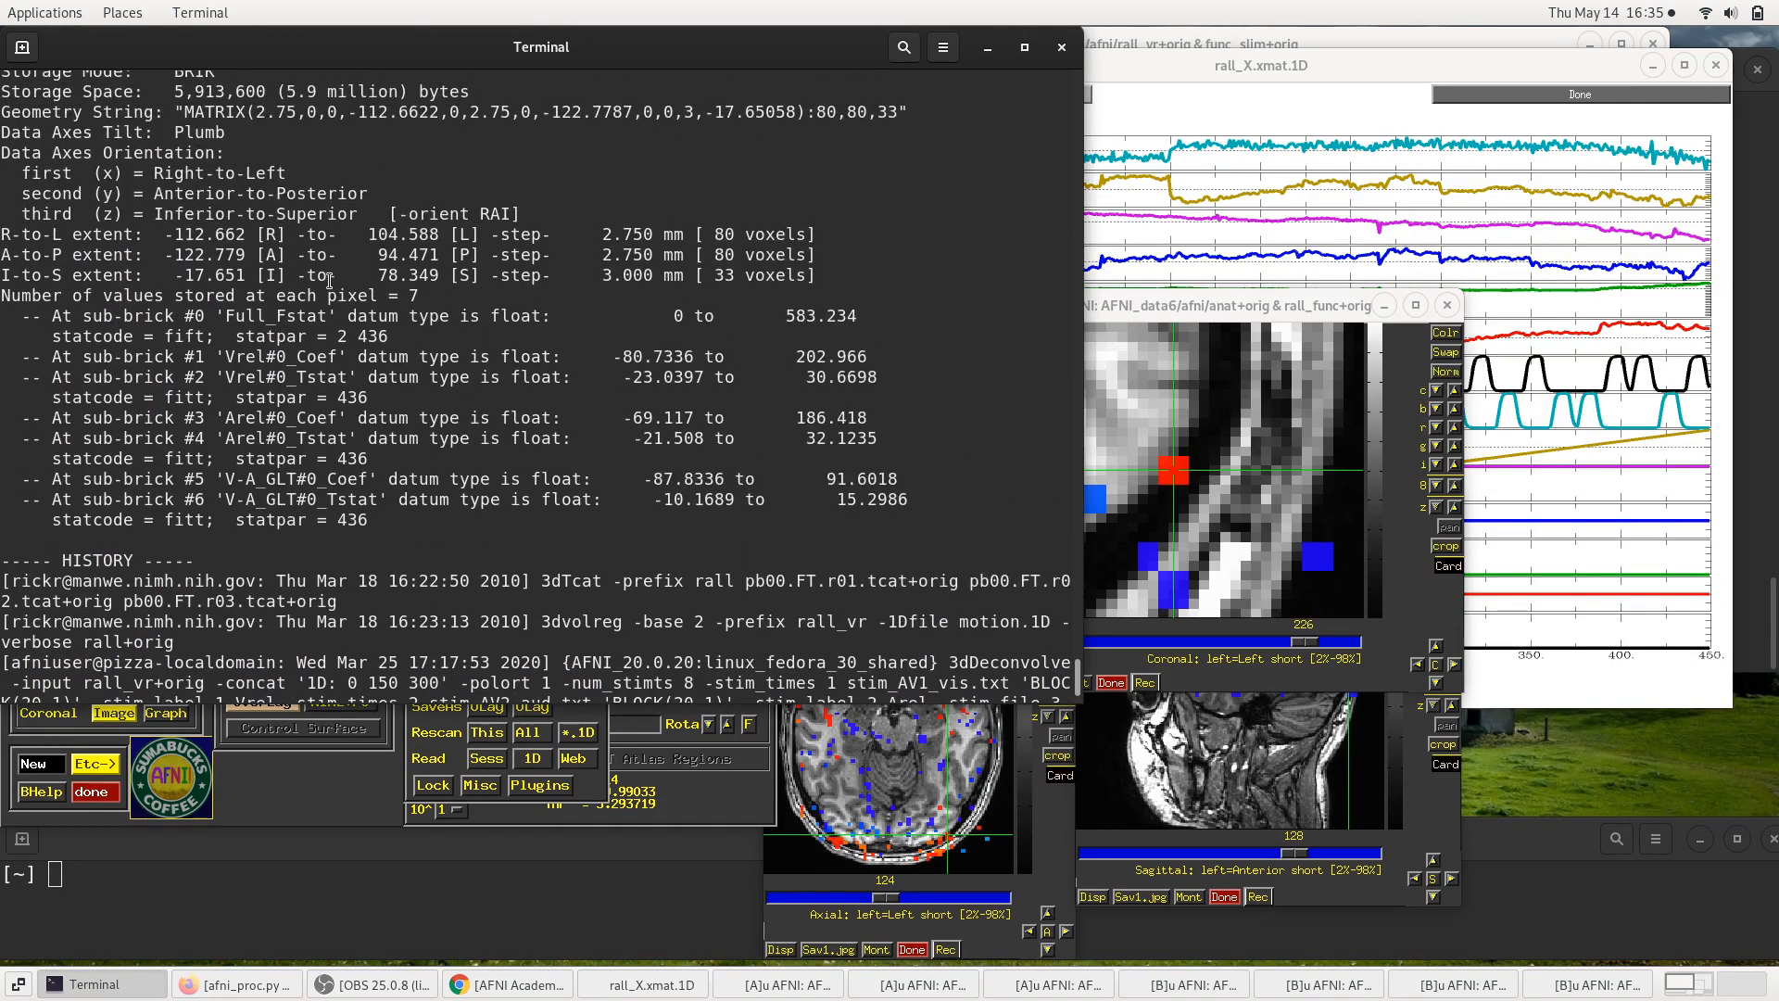
double_click(607, 236)
double_click(626, 277)
Step: Run 3dinfo on anat+orig, check the anatomical voxel step sizes, and return to the AFNI windows
text(3dinfo )
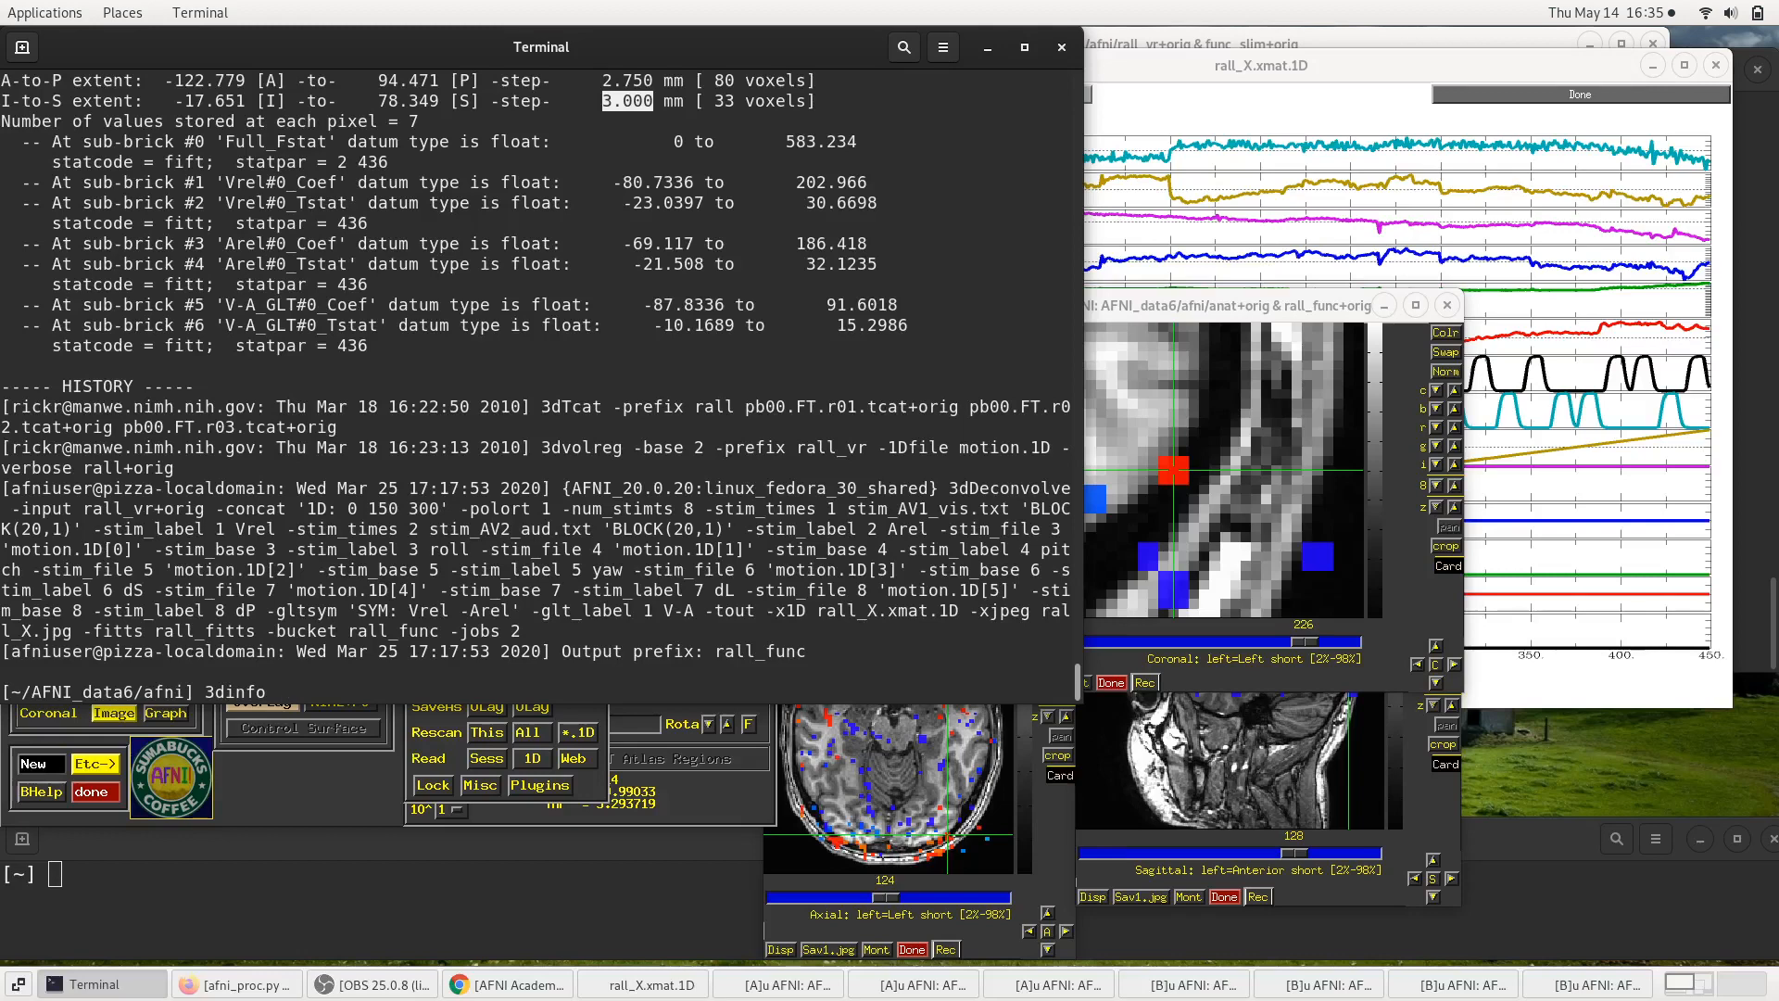
text(anat+ori)
key(Tab)
key(Return)
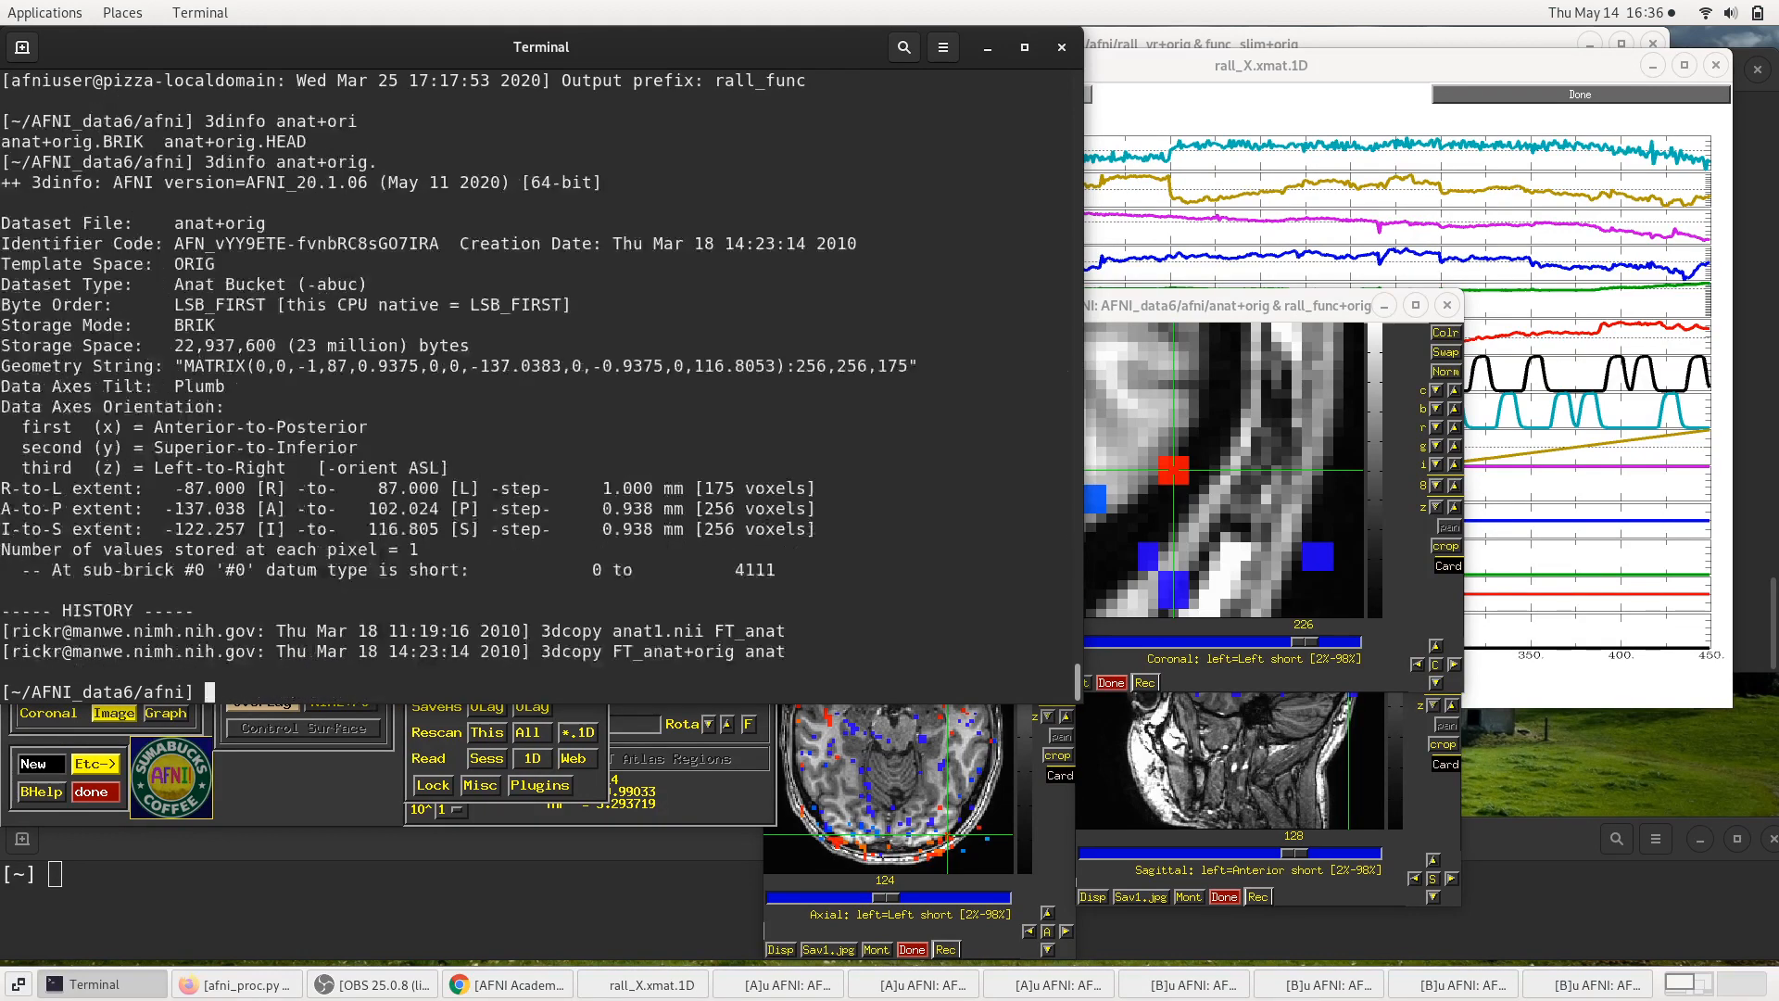
double_click(635, 474)
double_click(632, 488)
key(alt+Tab)
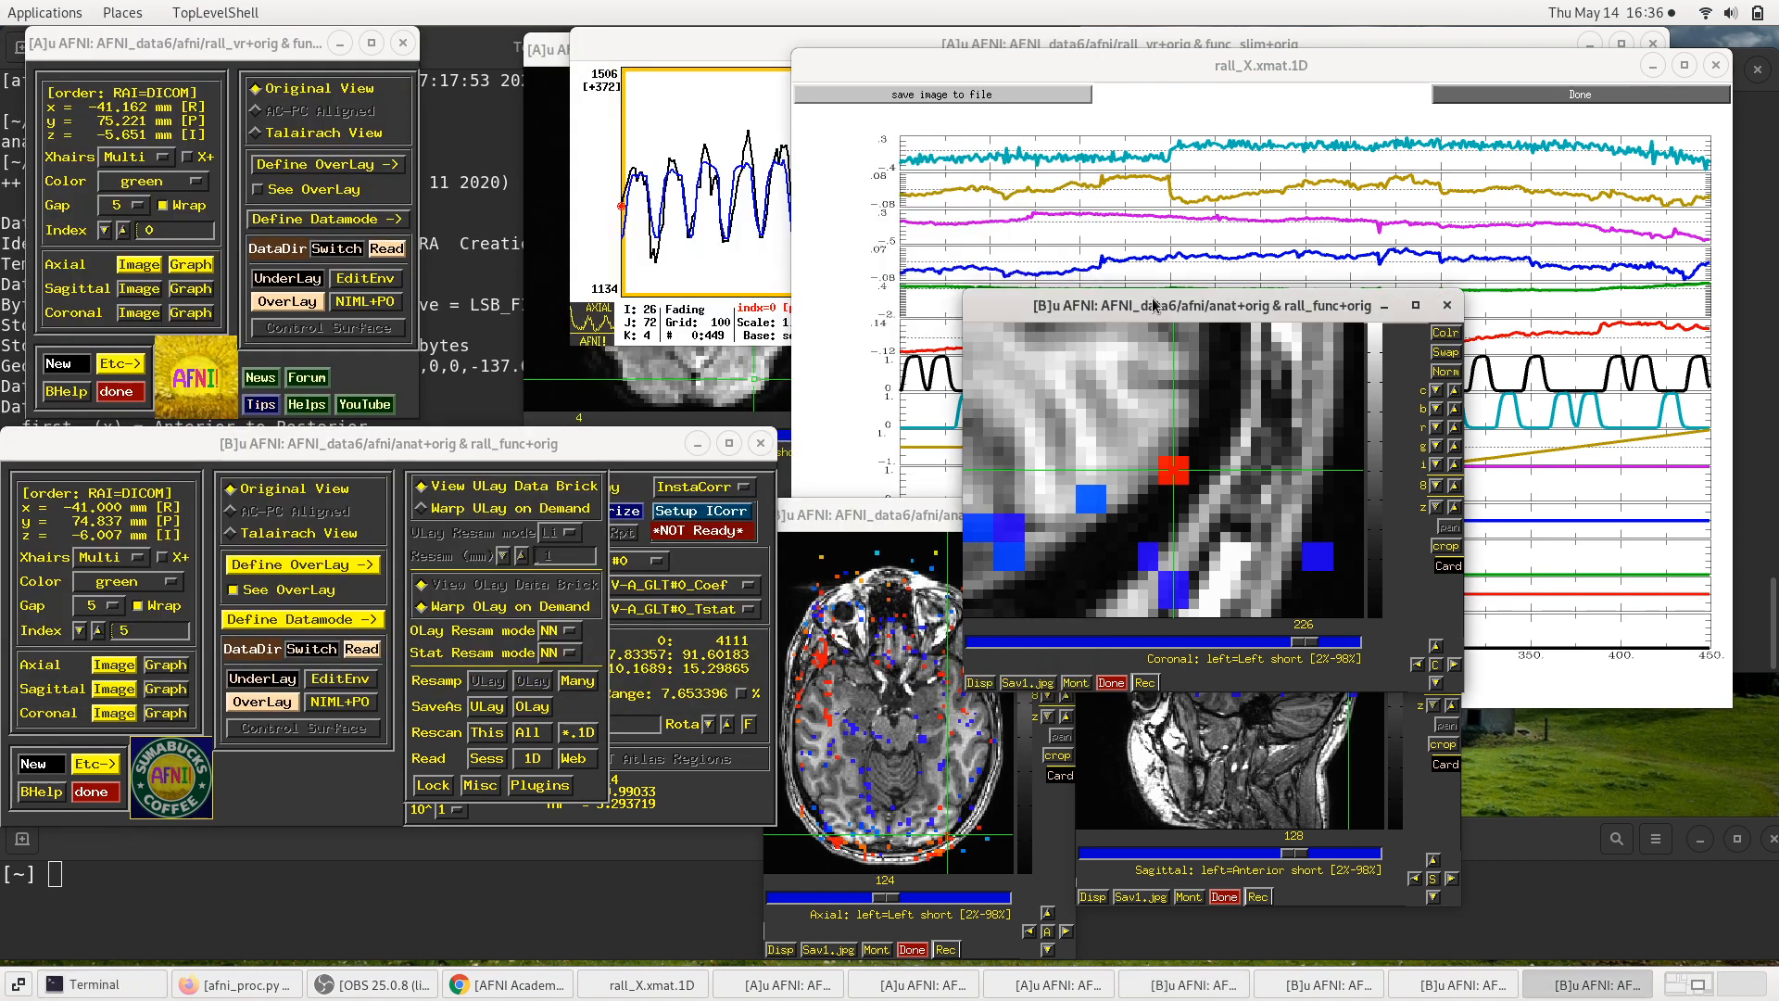
Step: Move the cropped coronal window clear of the sagittal view and bring back controller B's Define OverLay settings
drag(1152, 306, 1396, 448)
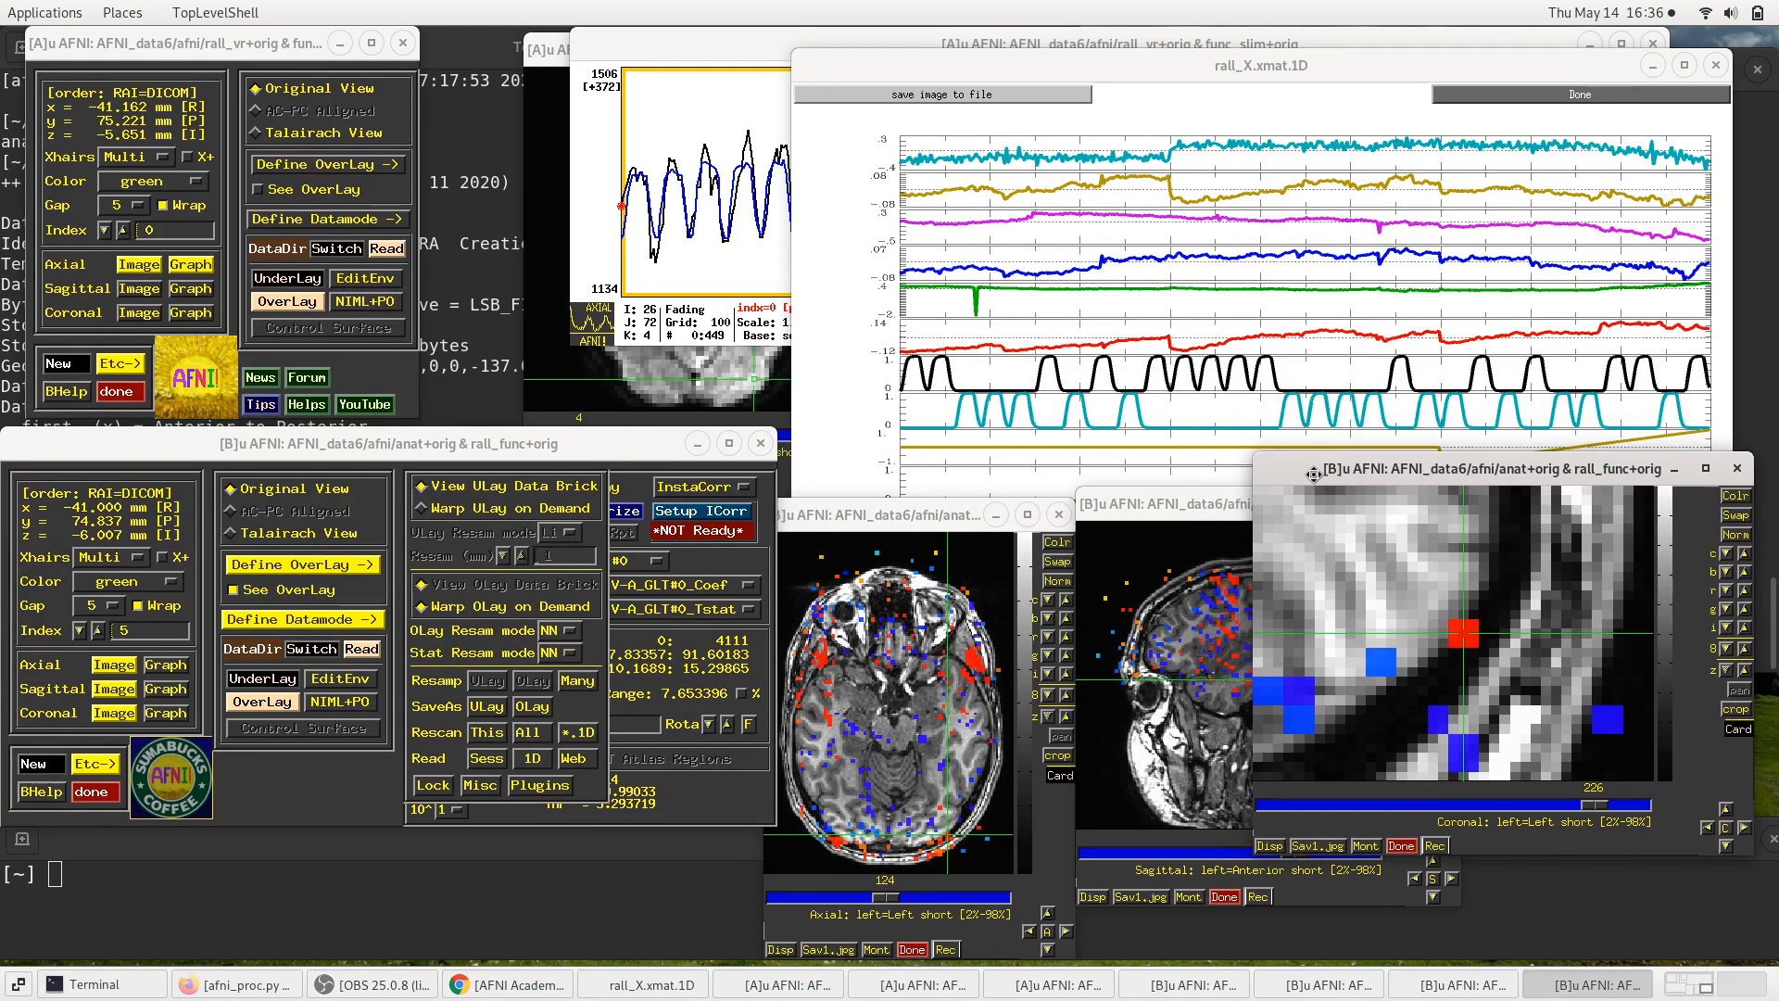
drag(1275, 461, 1316, 481)
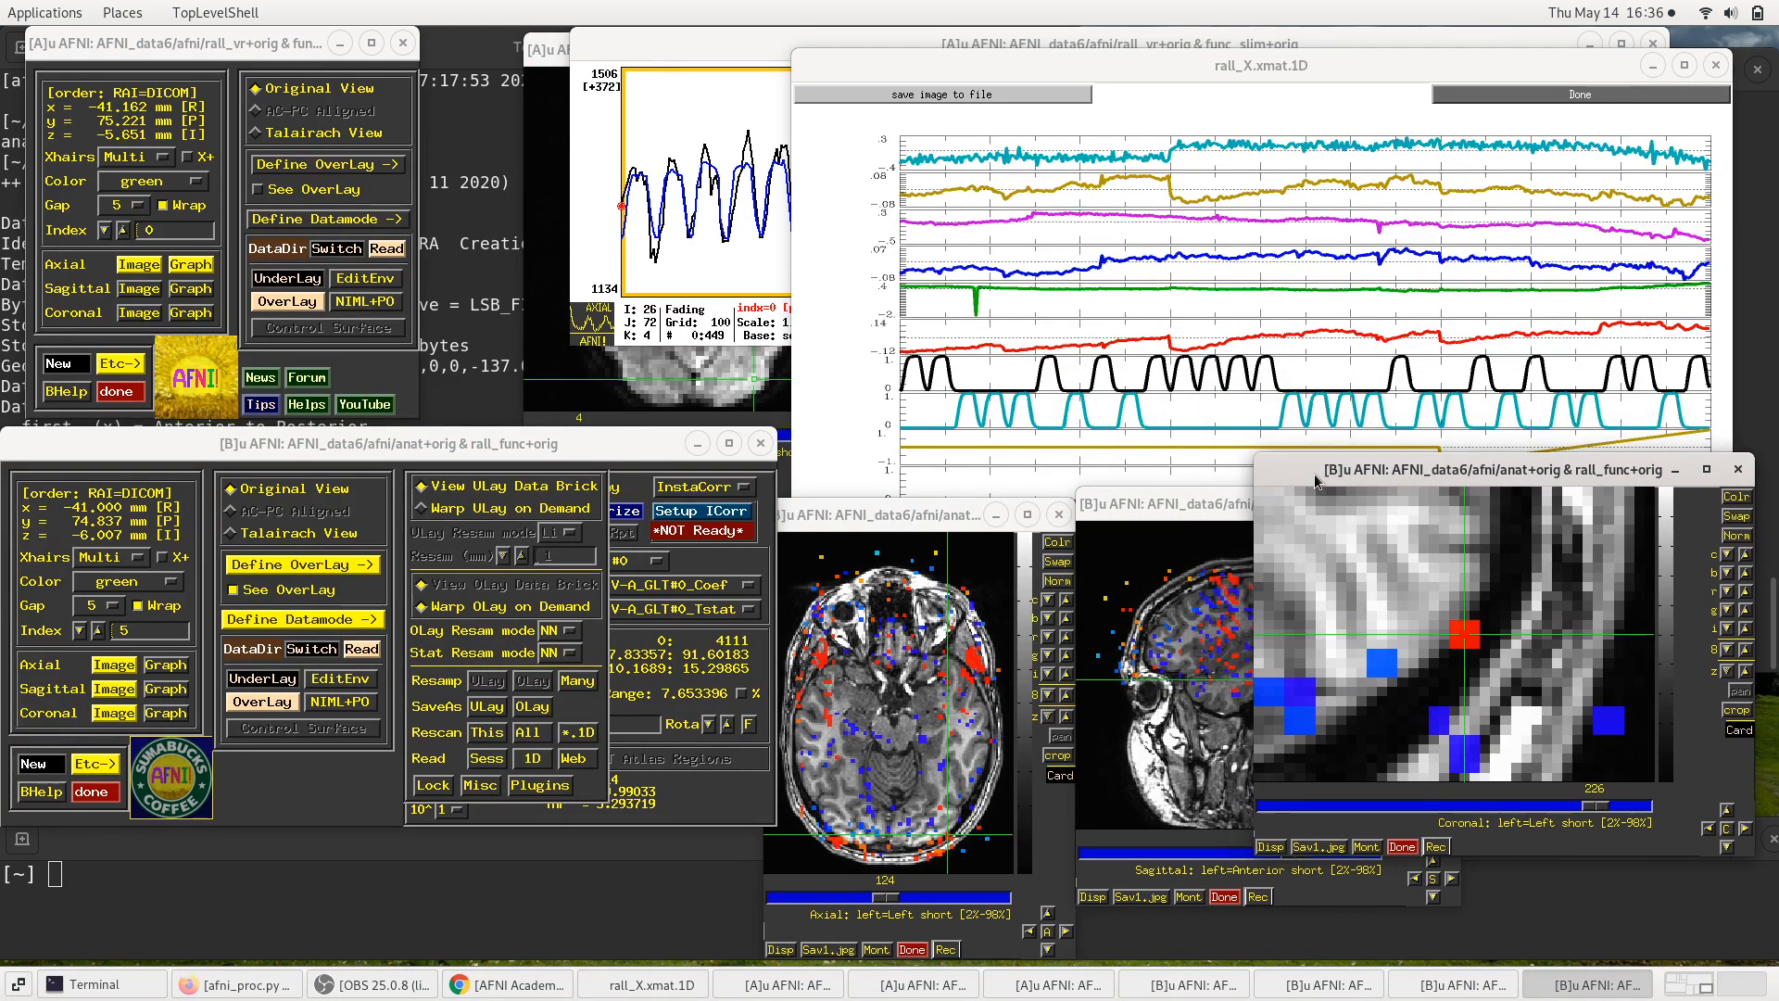
click(284, 628)
click(284, 628)
click(285, 628)
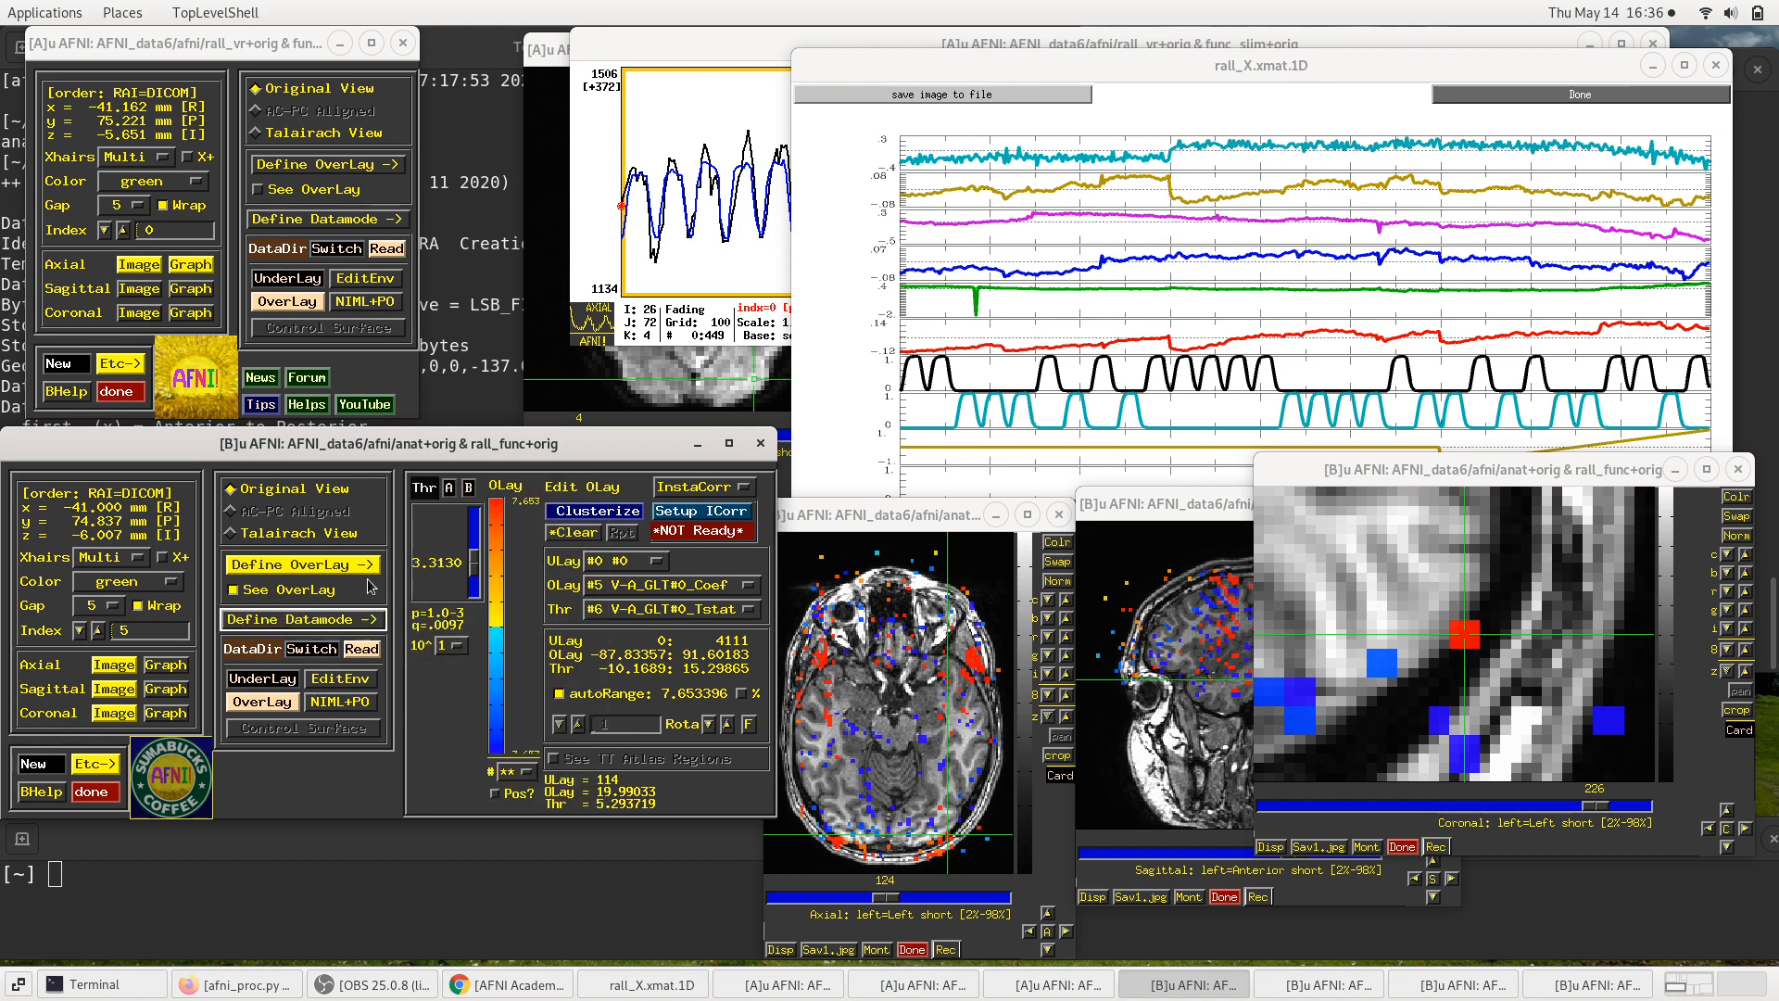
click(300, 565)
click(299, 566)
click(300, 566)
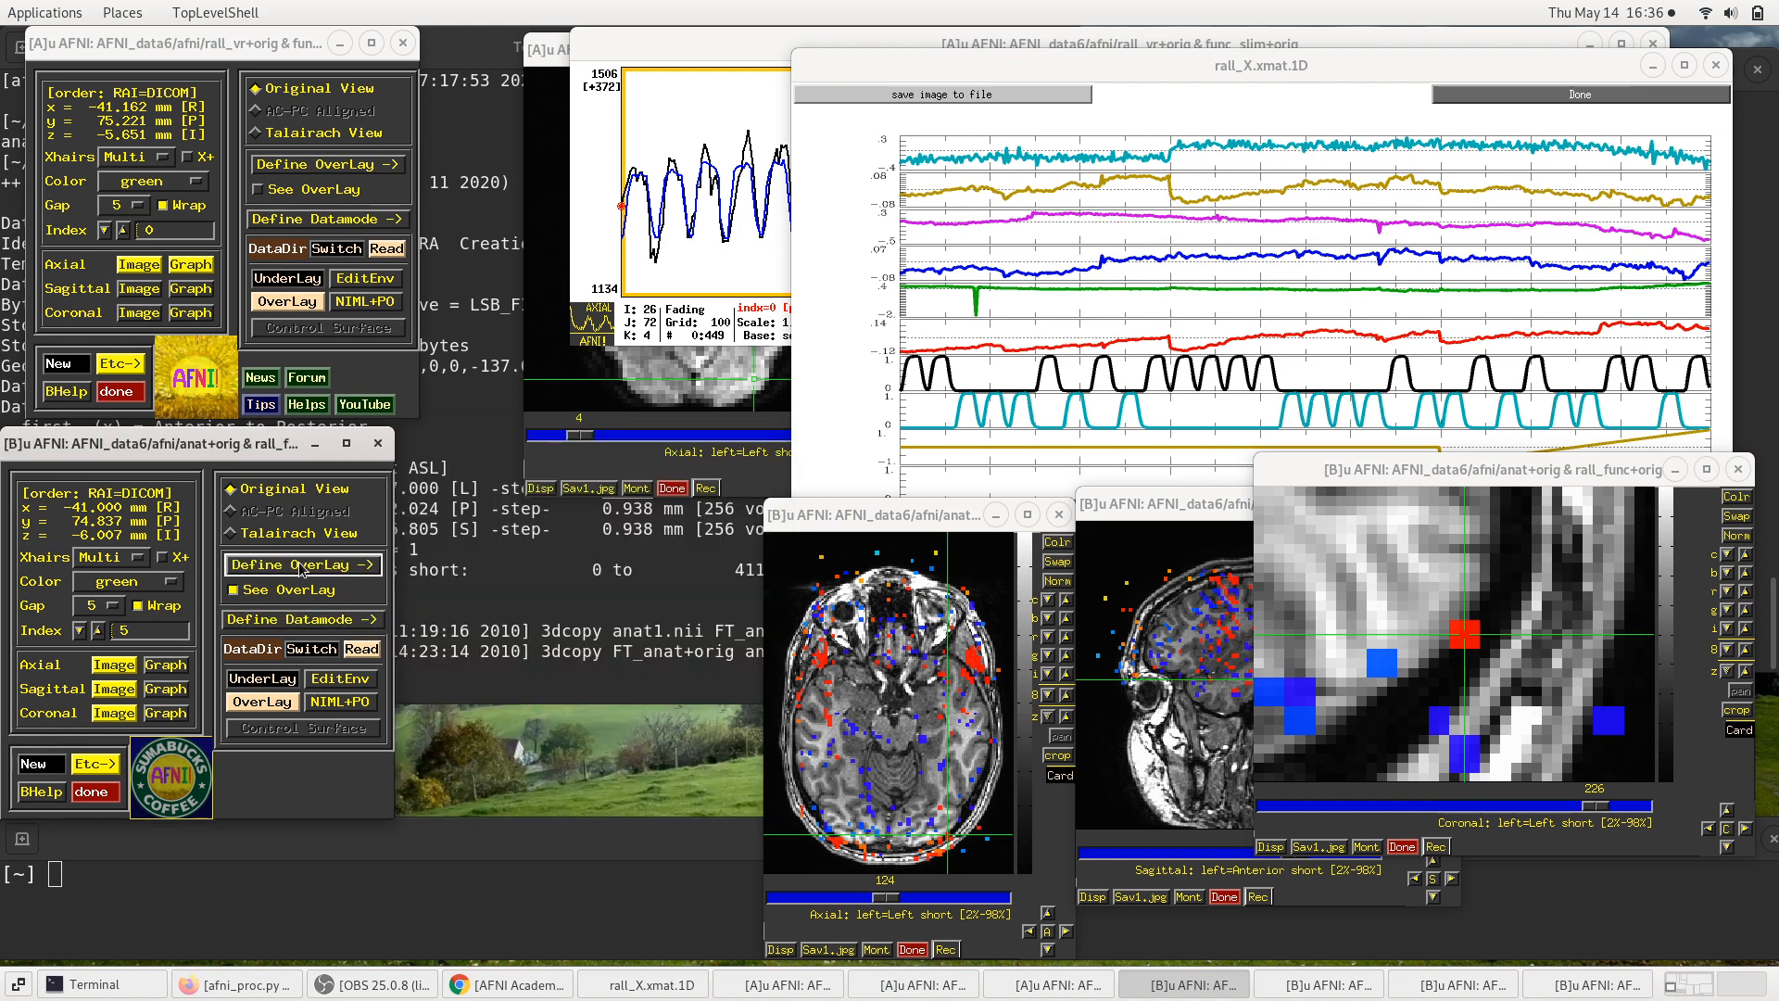
click(299, 566)
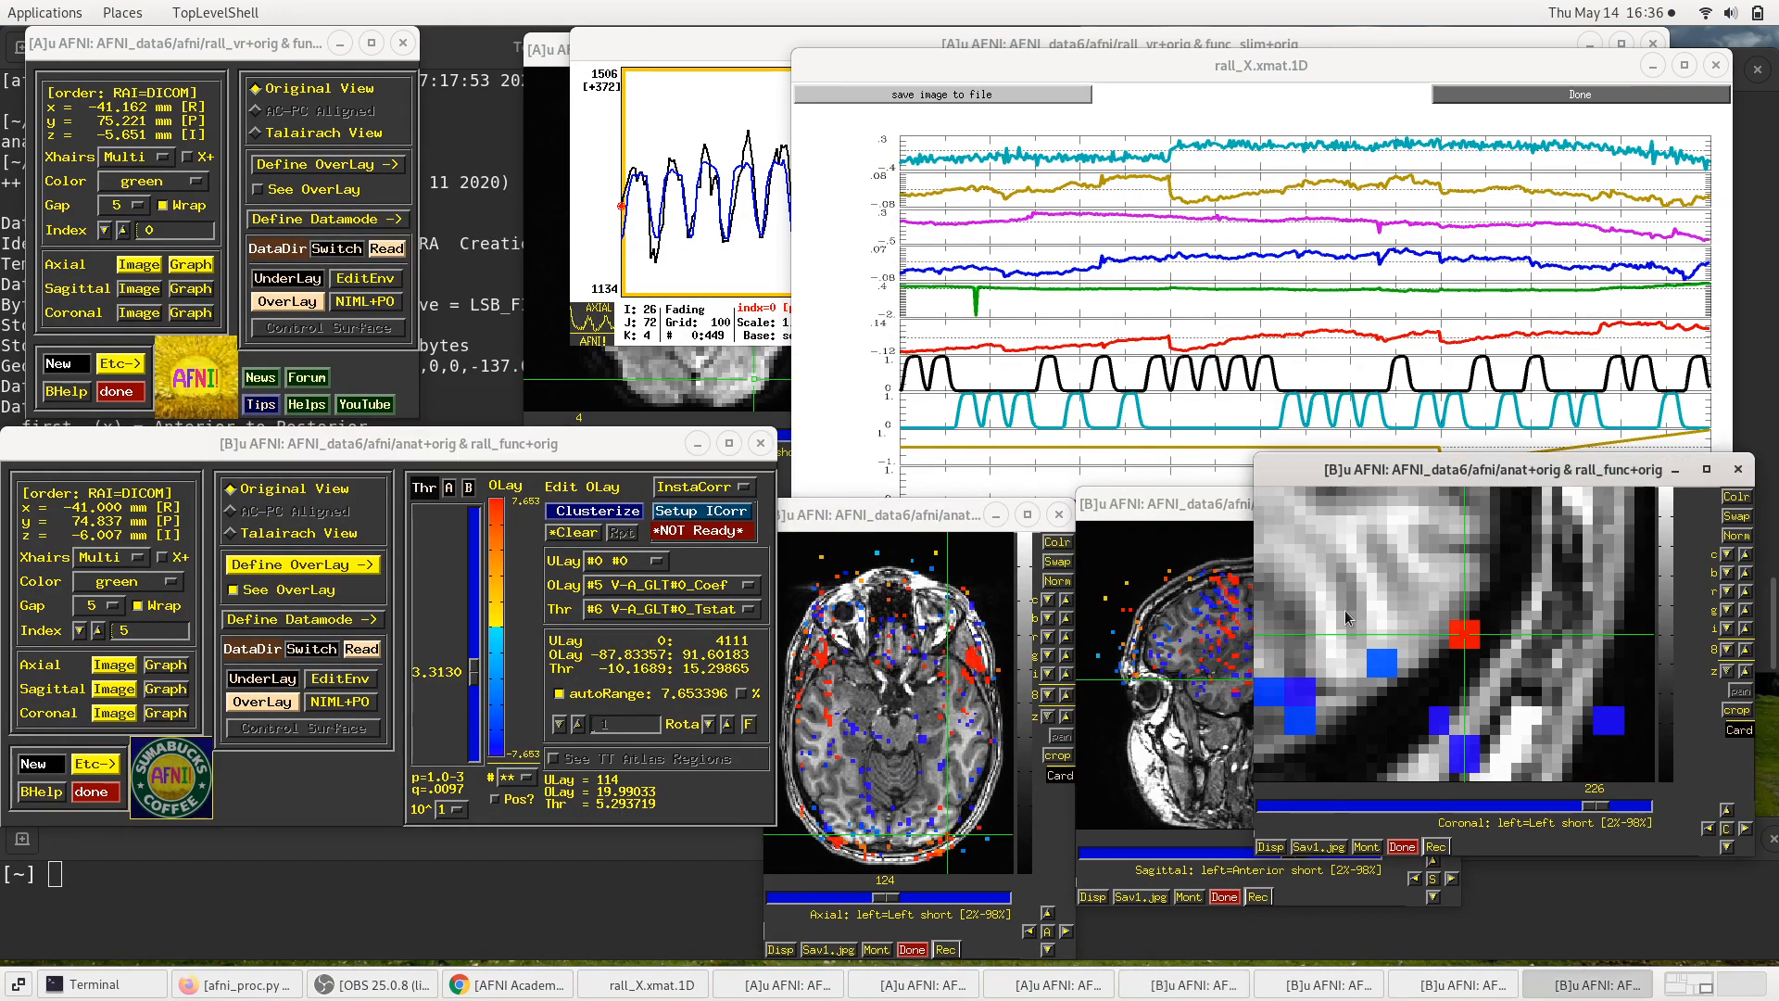
Step: Place the crosshairs beside the red voxel and on the light-blue voxel in the coronal view, and toggle autoRange off and on
click(1439, 646)
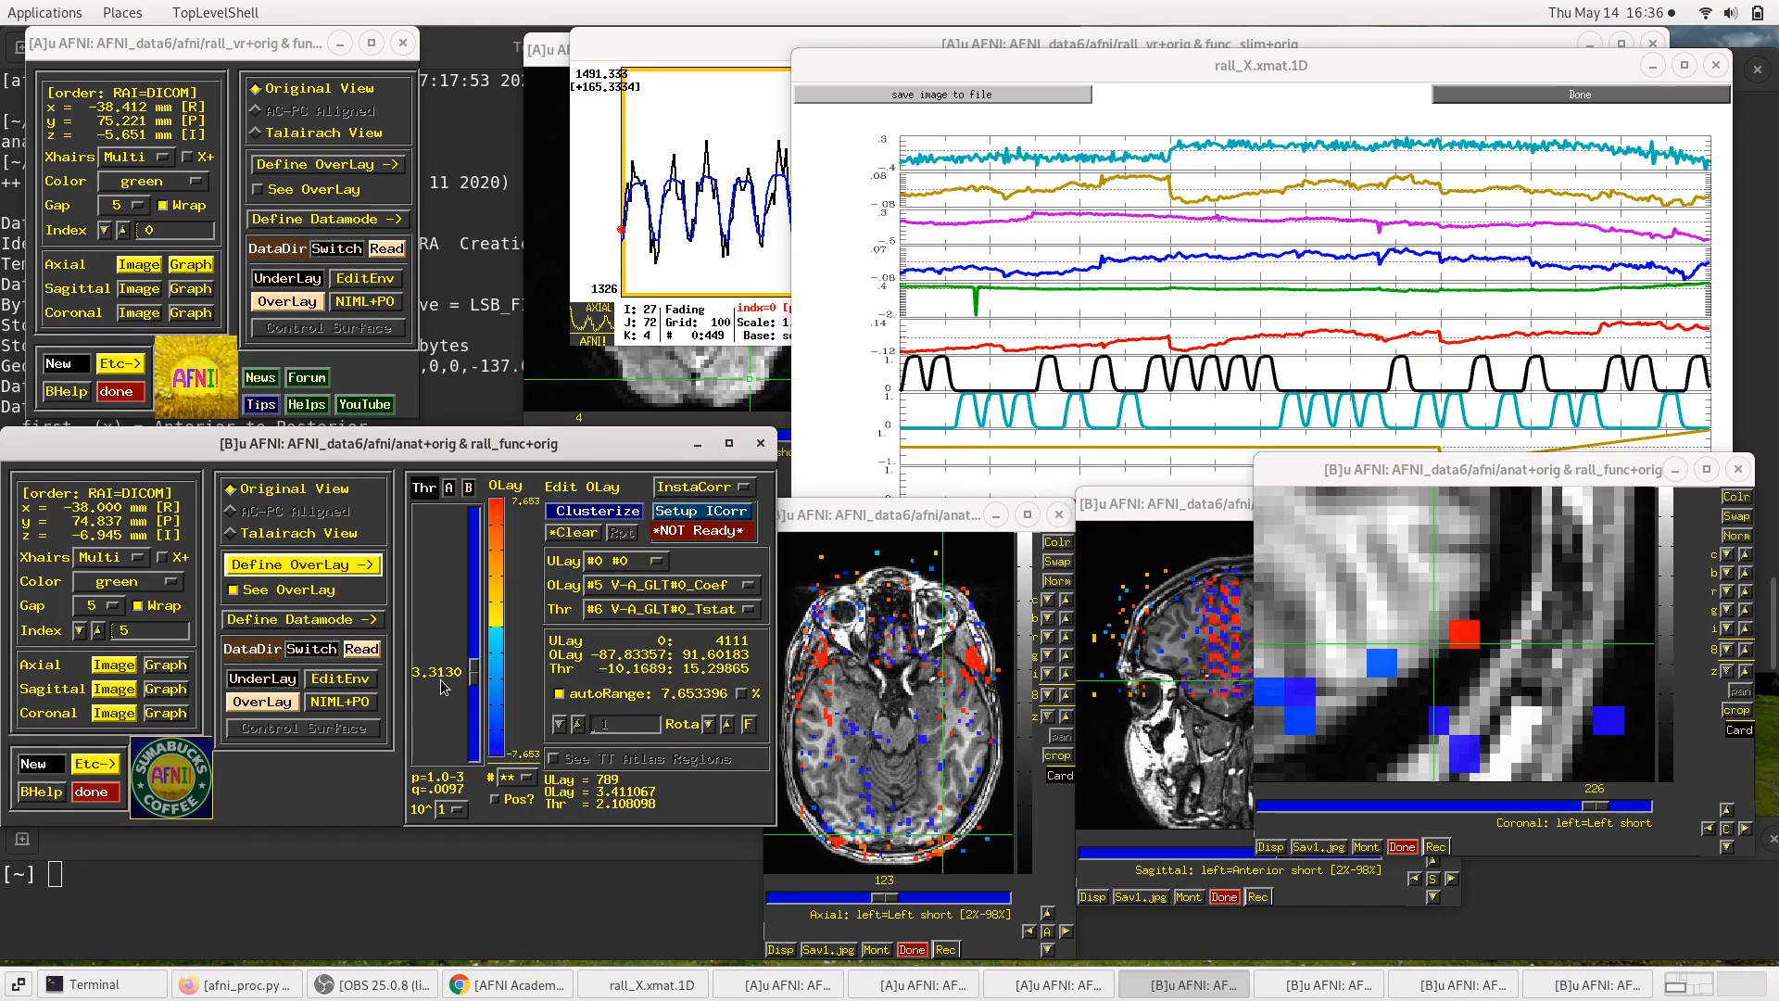
click(1353, 664)
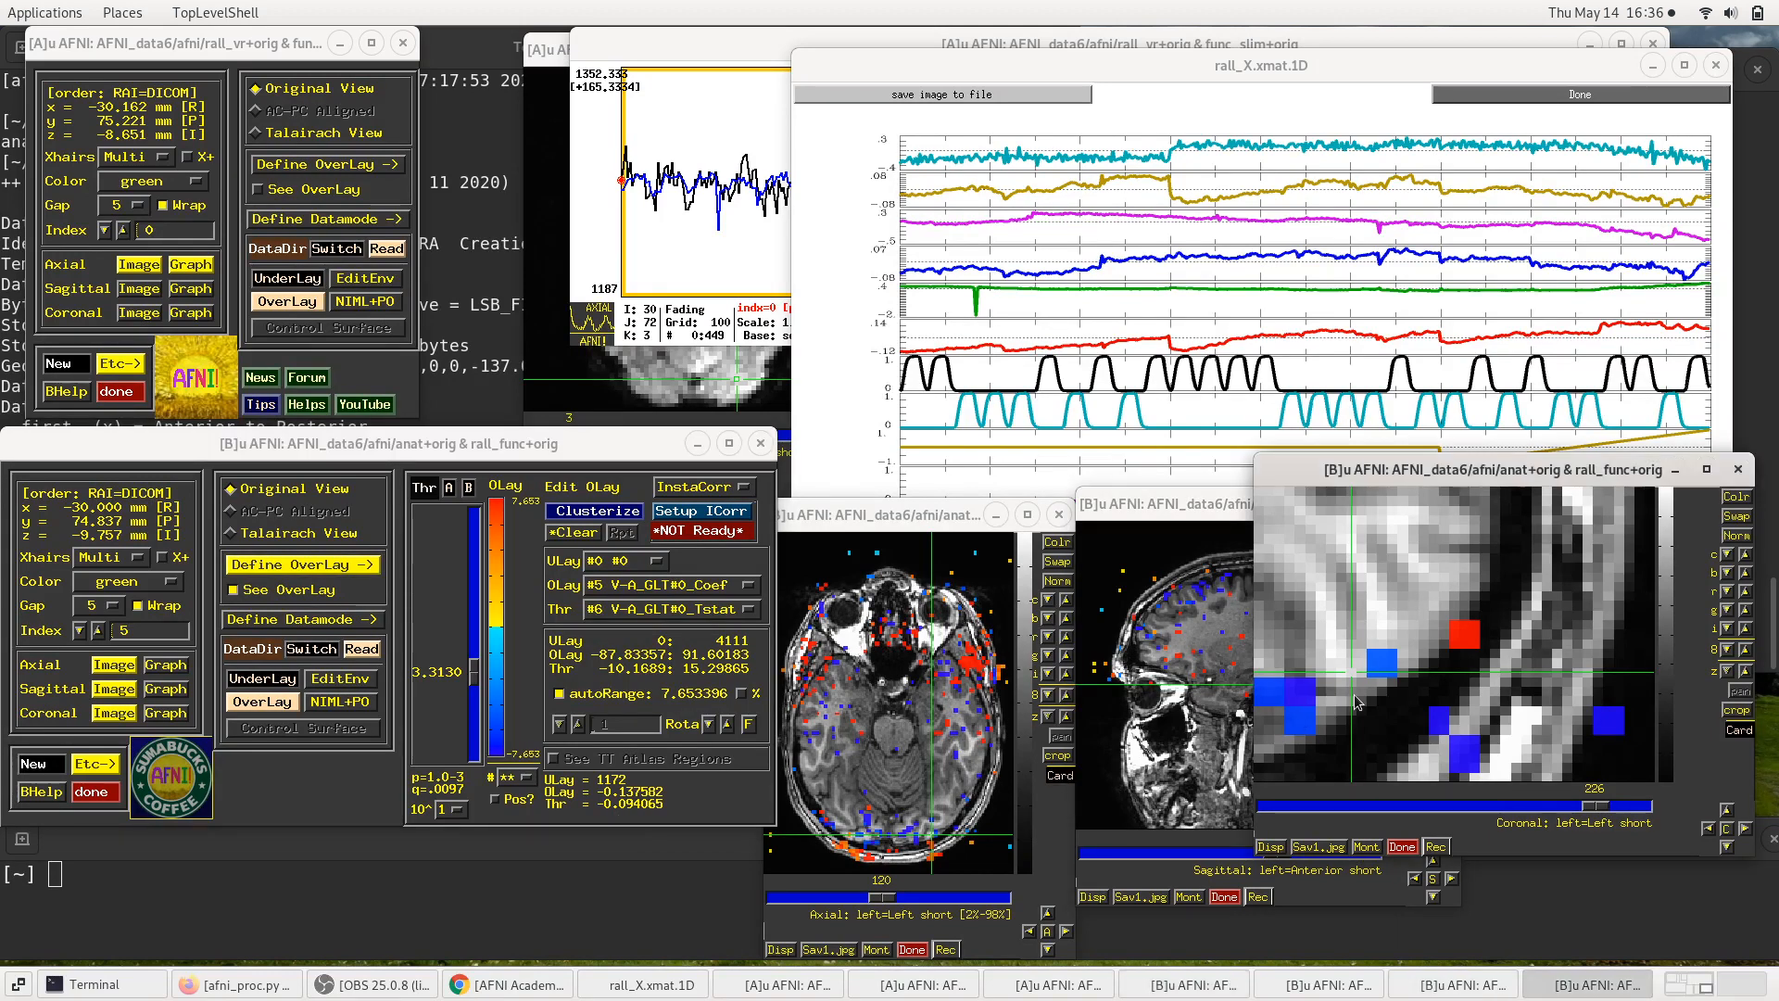
click(1380, 675)
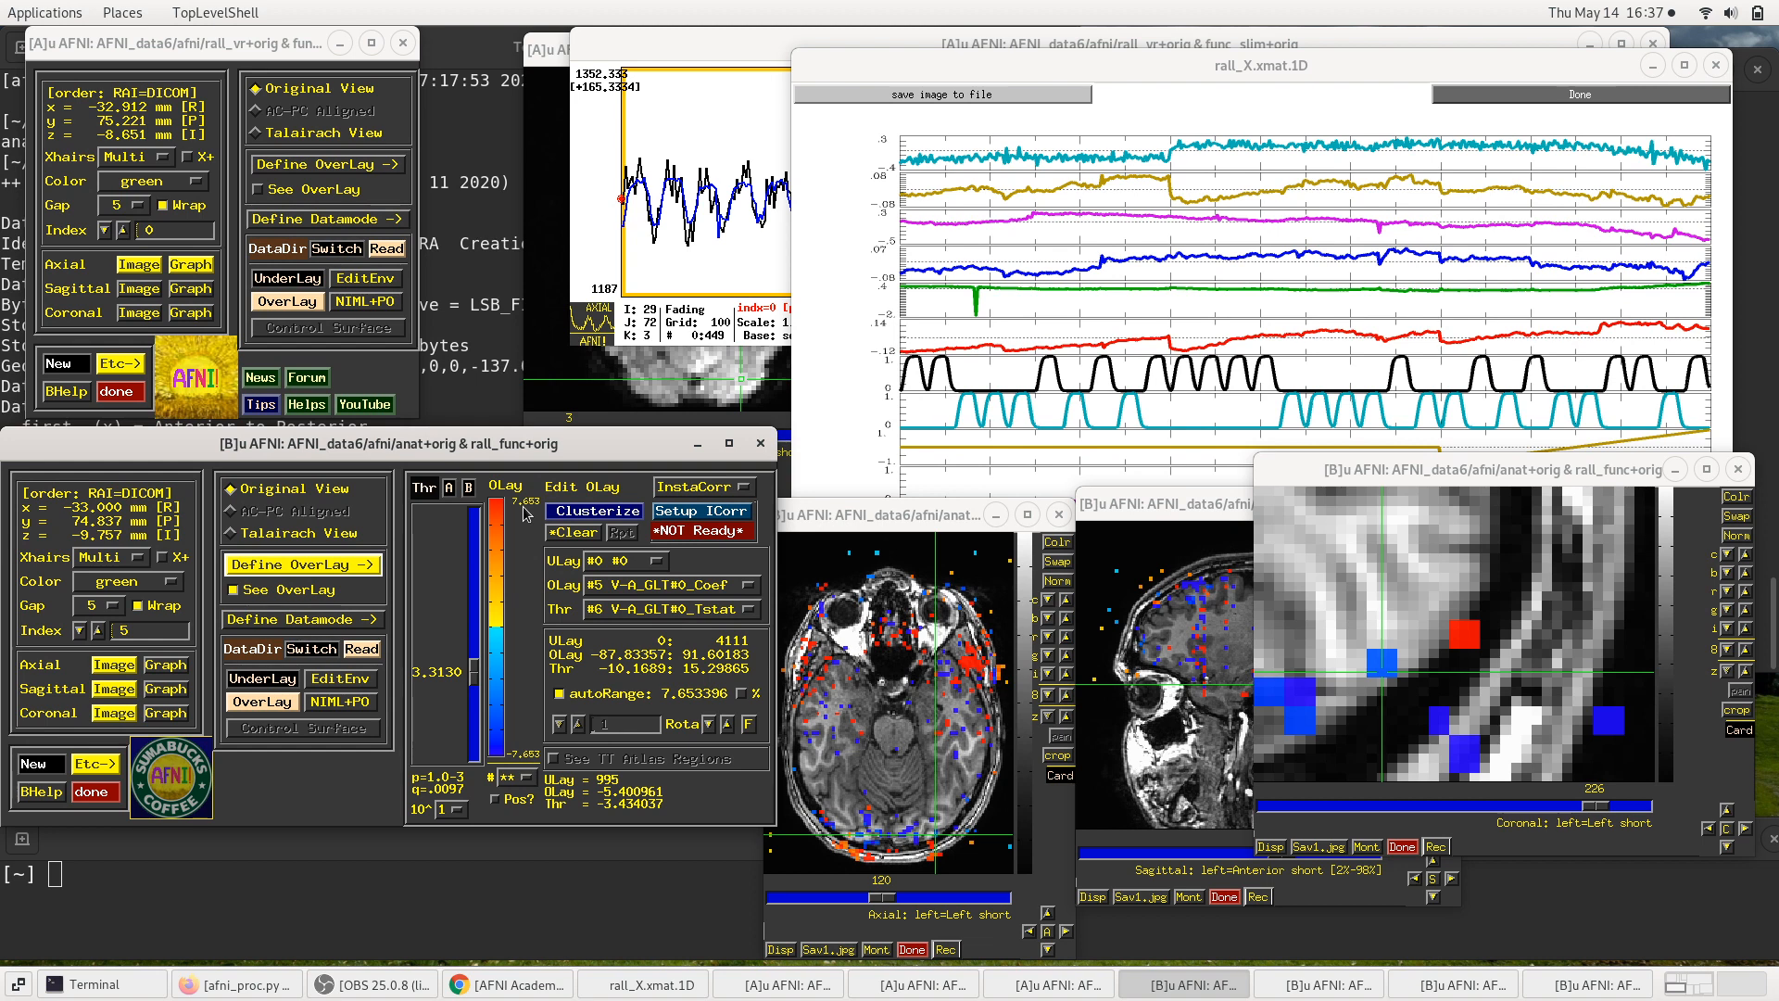
click(560, 694)
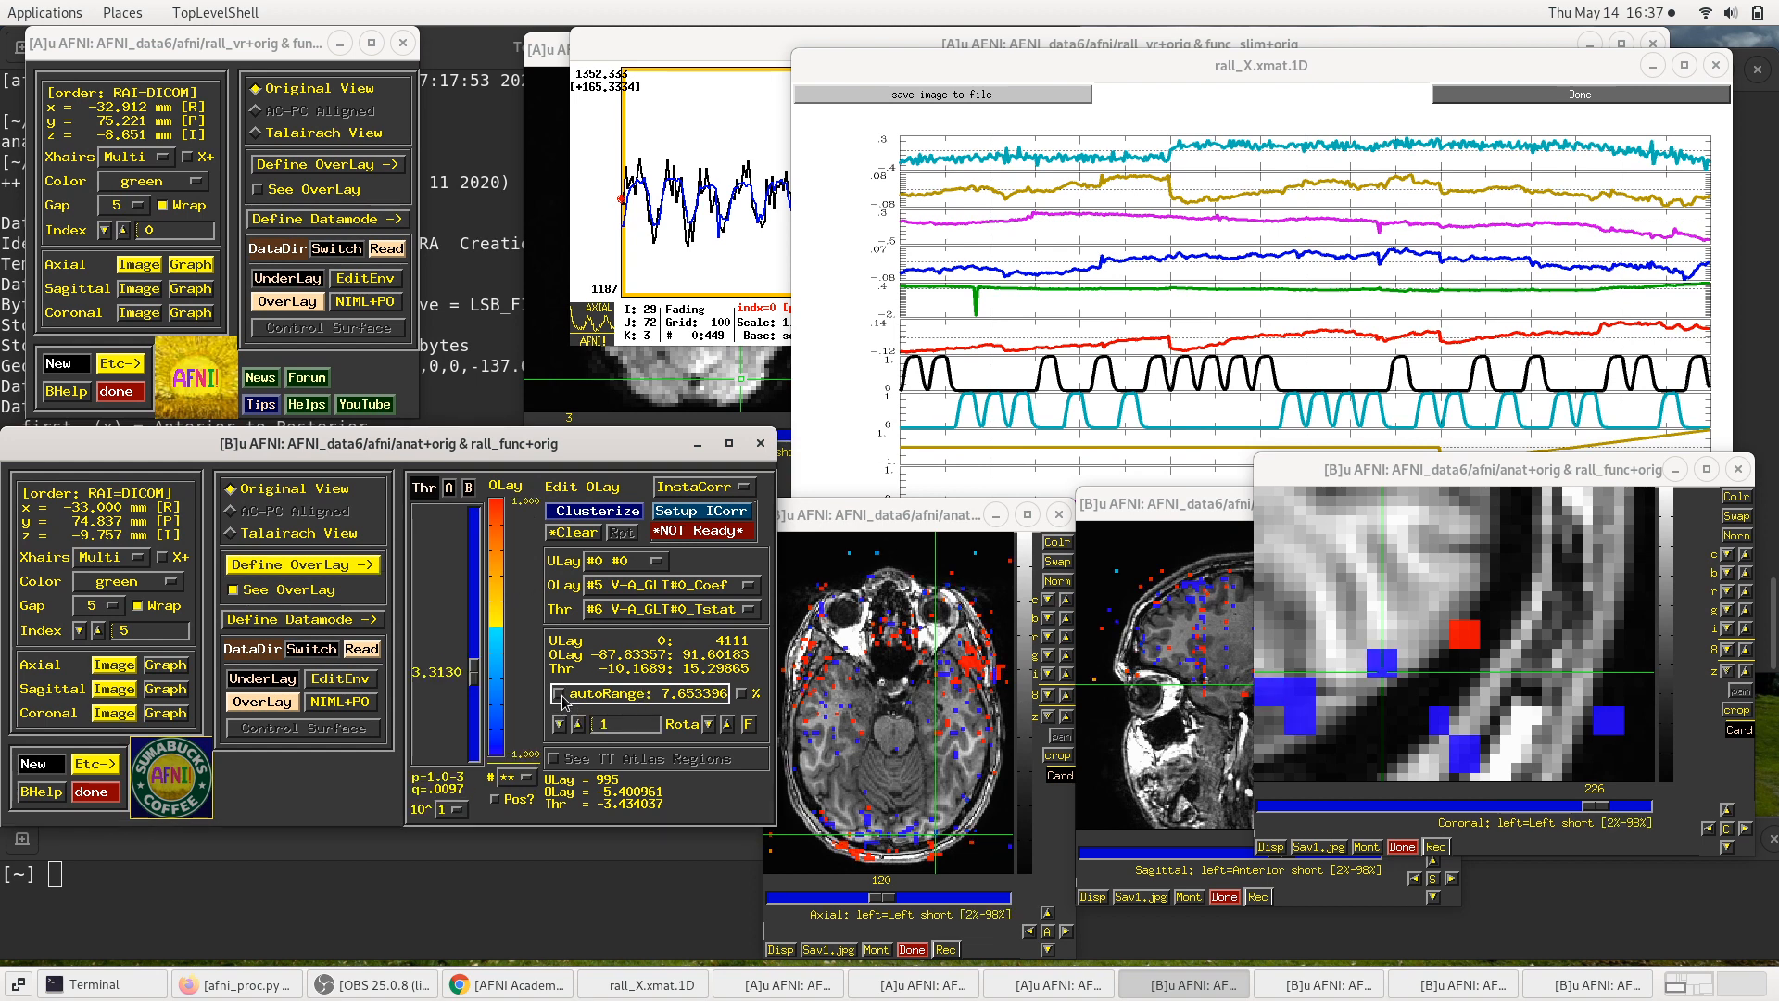
click(560, 694)
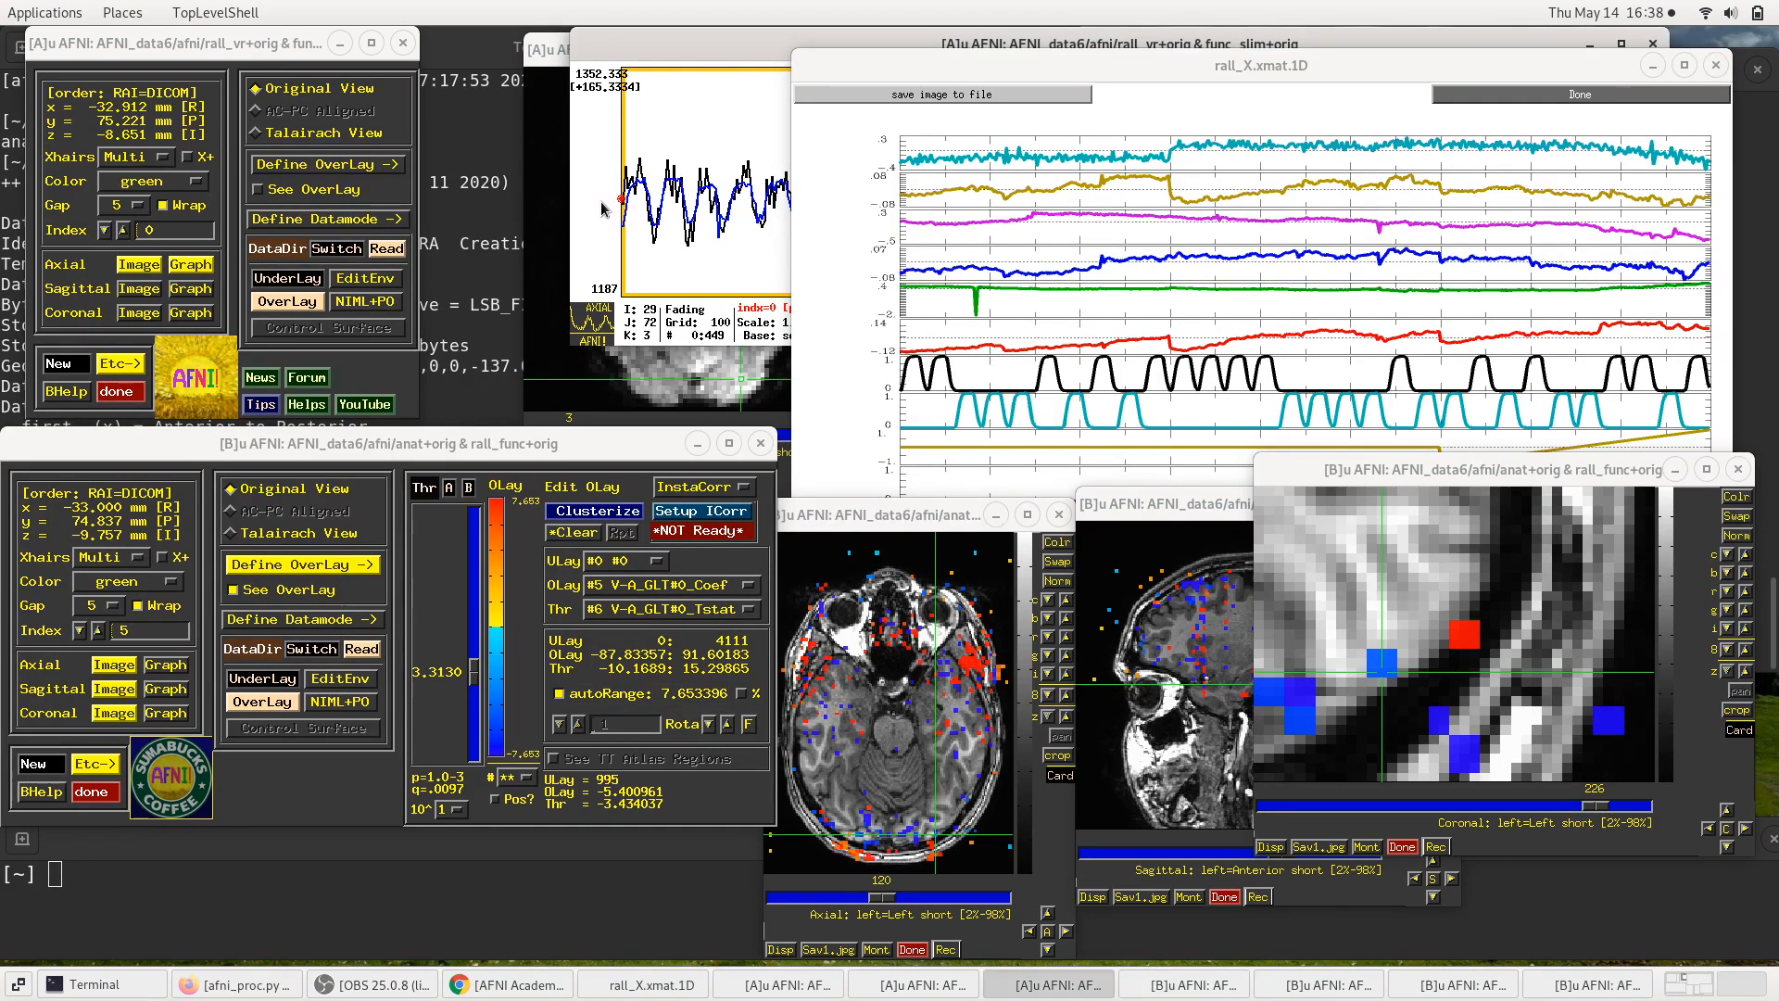
Step: Bring controller A's time series graph forward, select index 33, view the voxel's data statistics and dismiss them
click(697, 206)
right_click(697, 206)
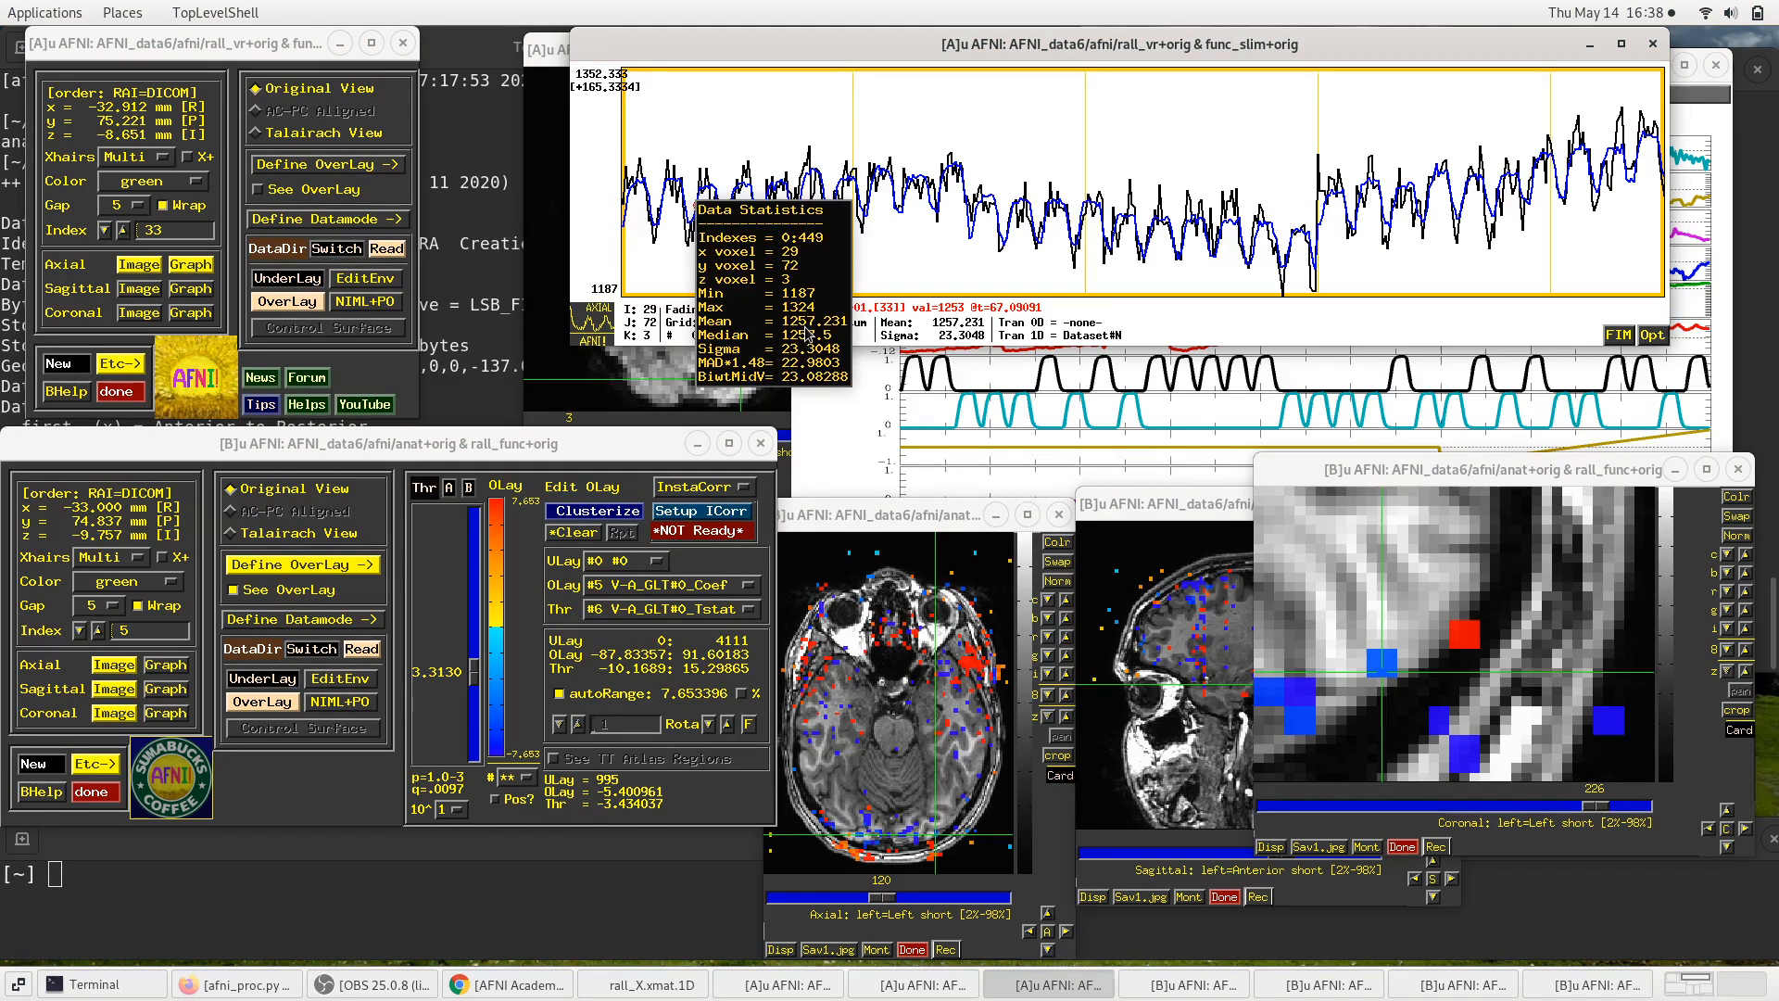
right_click(800, 210)
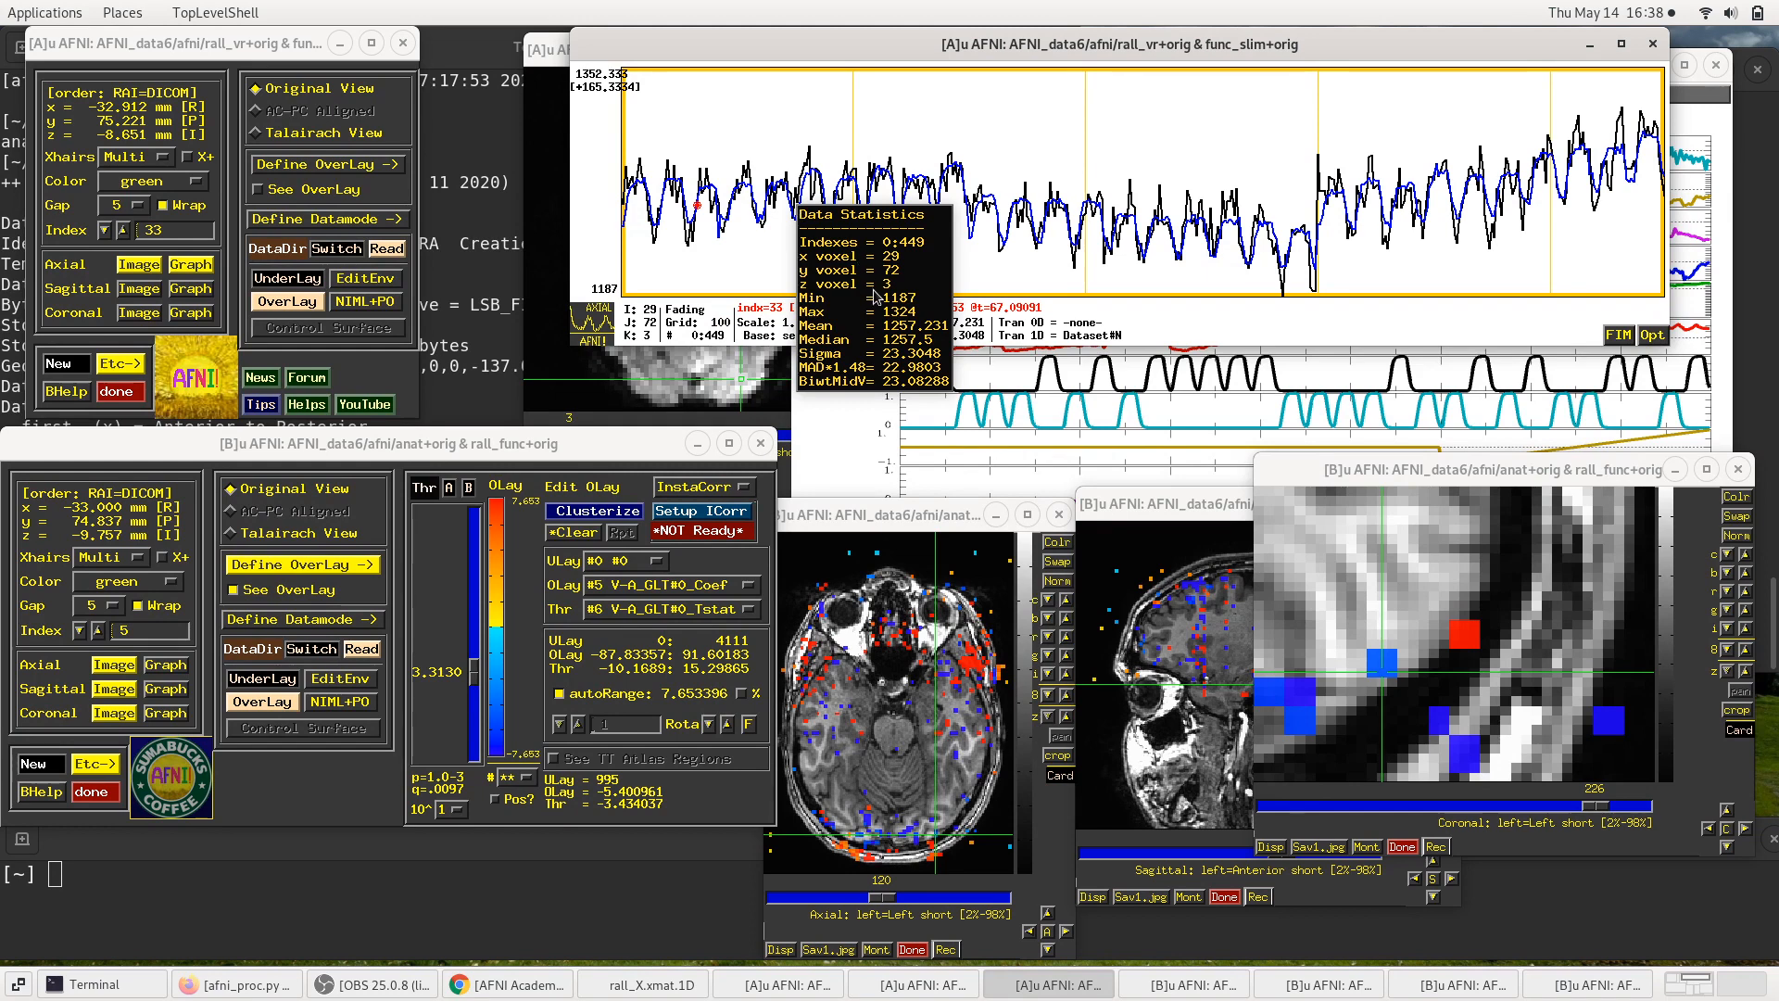
click(901, 334)
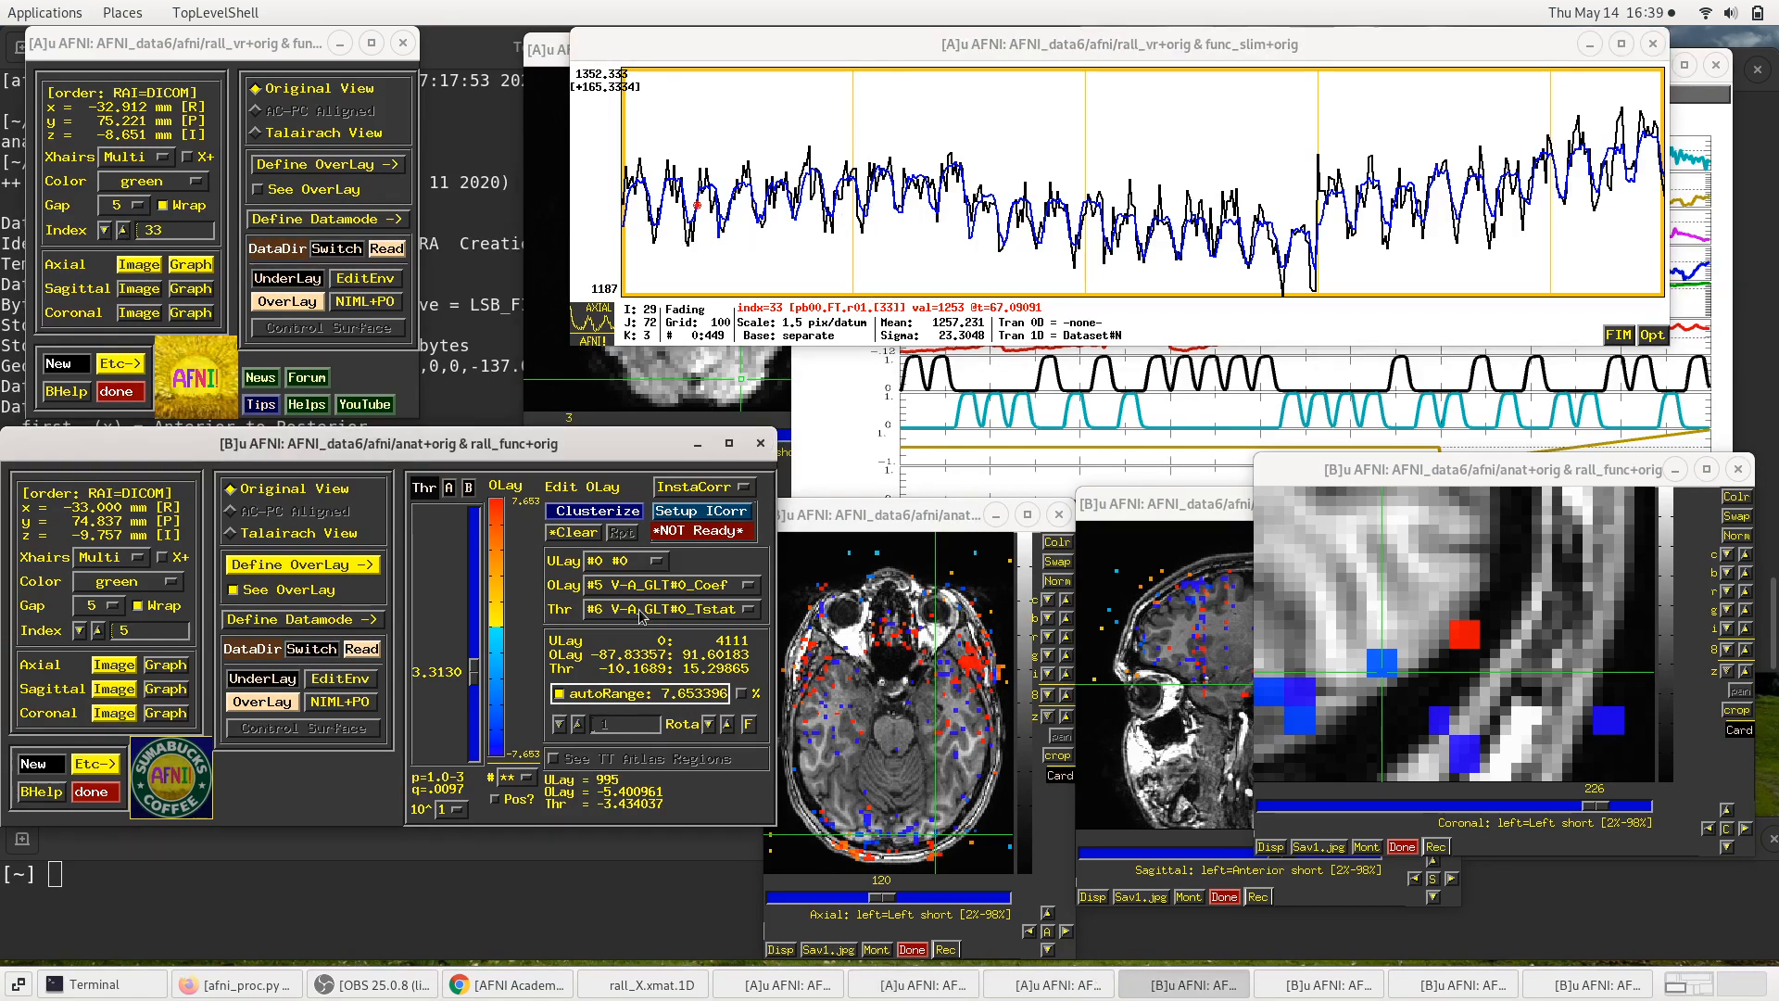
Step: Turn off autoRange in controller B and set the overlay color range to 20
click(582, 699)
click(628, 725)
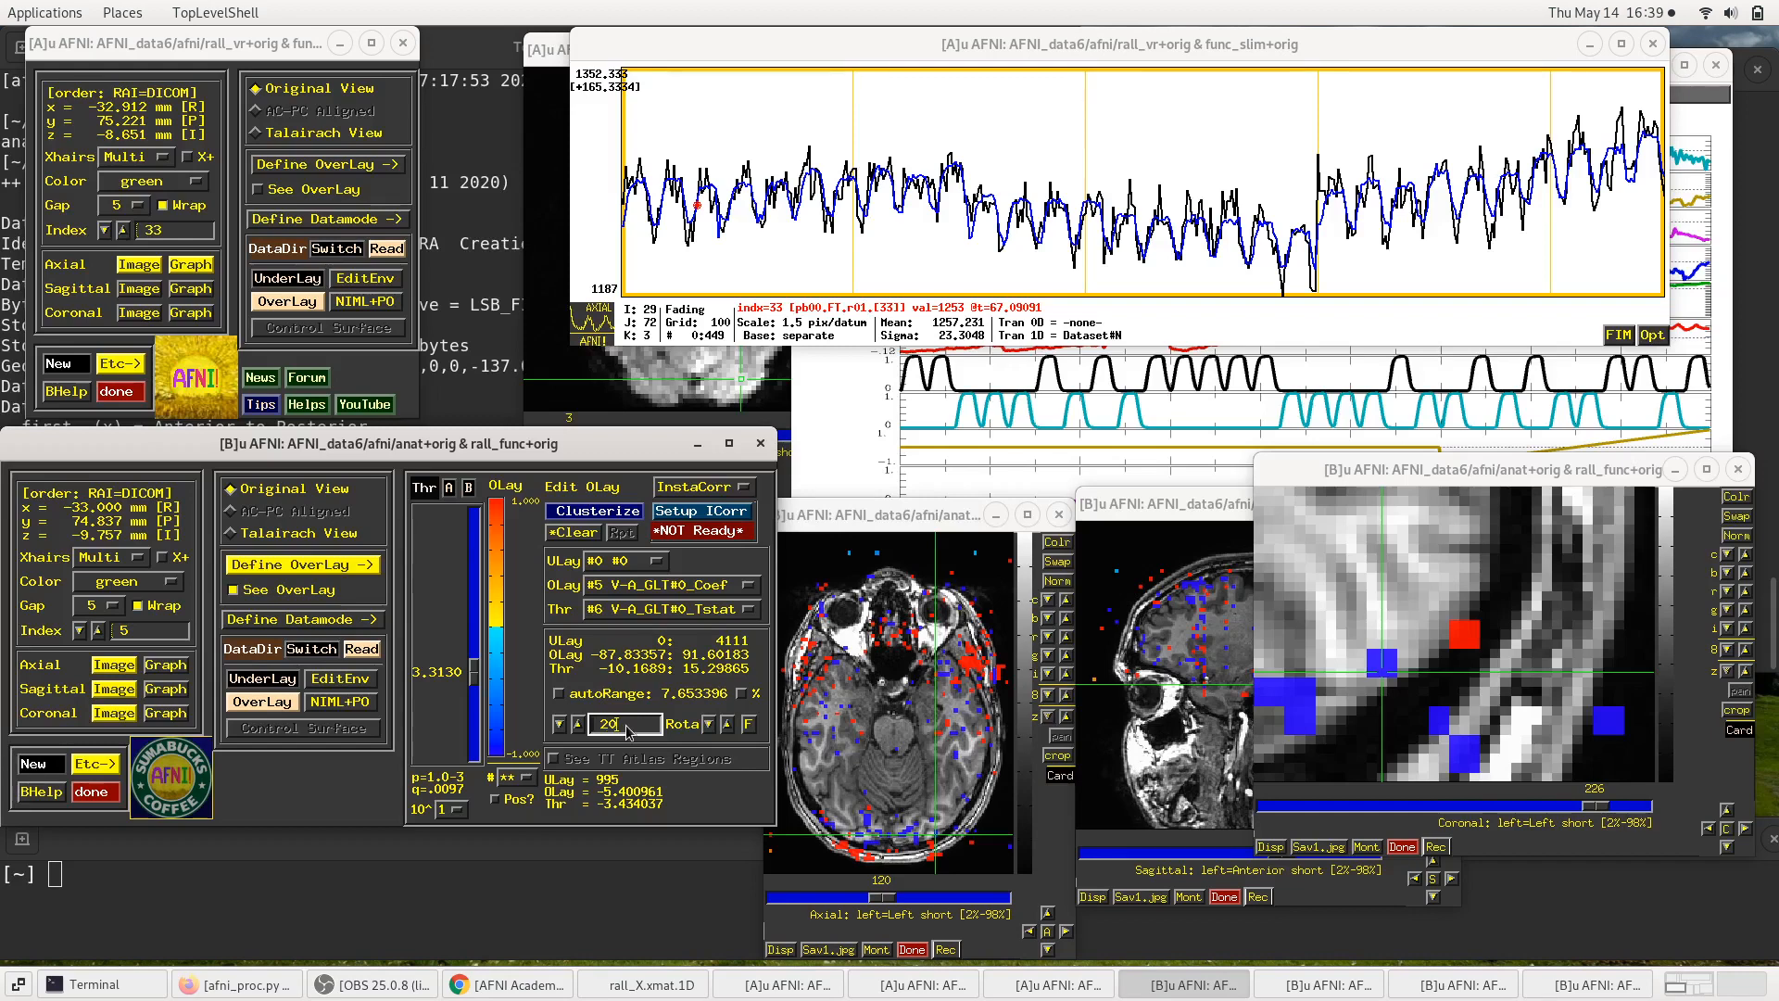
text(20)
key(Return)
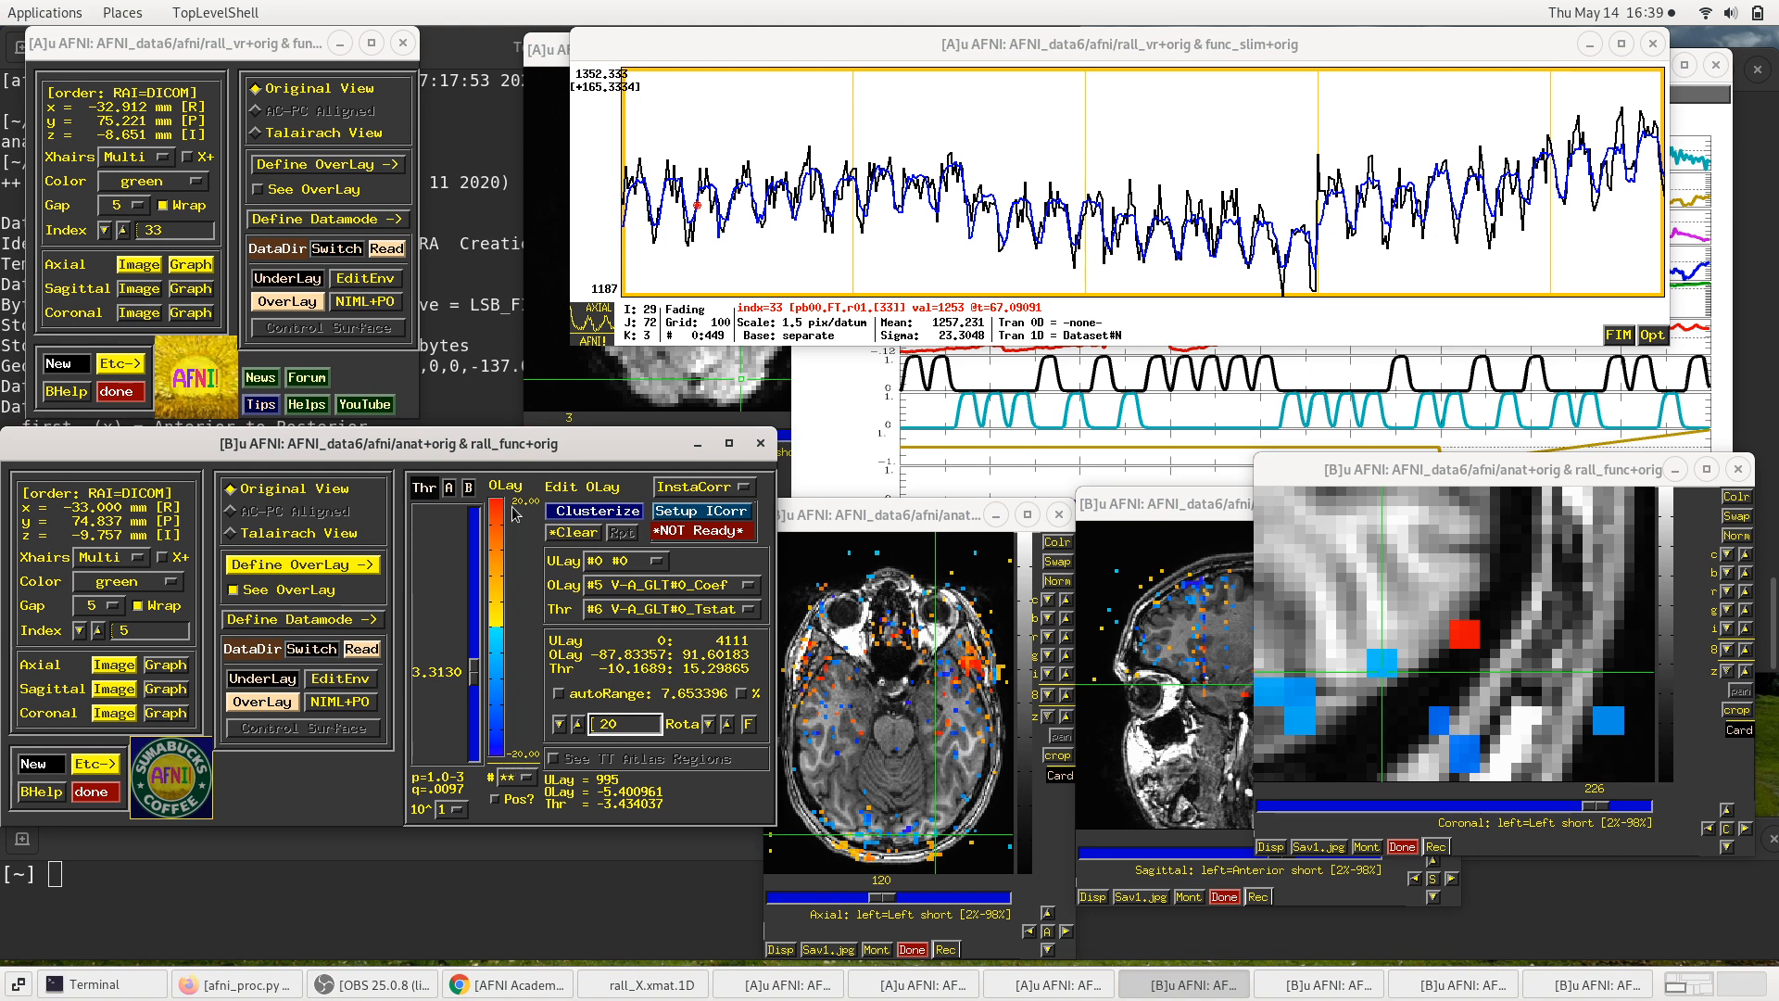
Step: Check a value on controller B's color bar and view the available colorscales, leaving the current scale in place
right_click(501, 584)
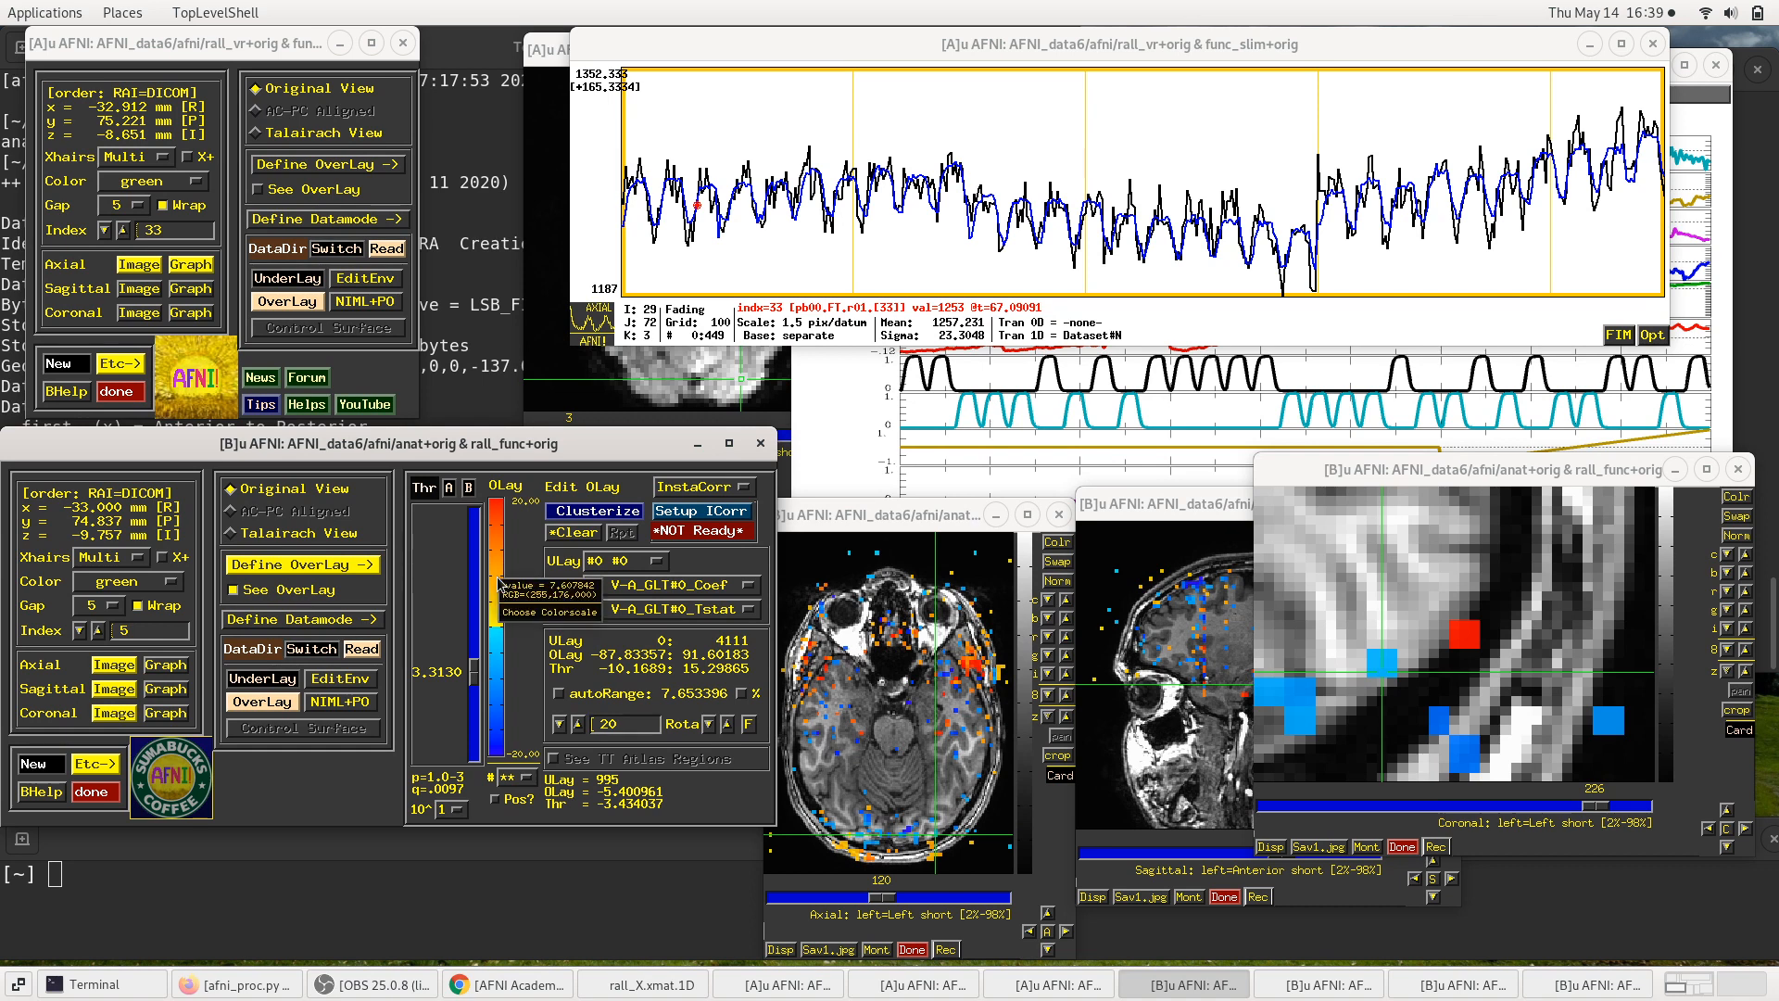
click(531, 614)
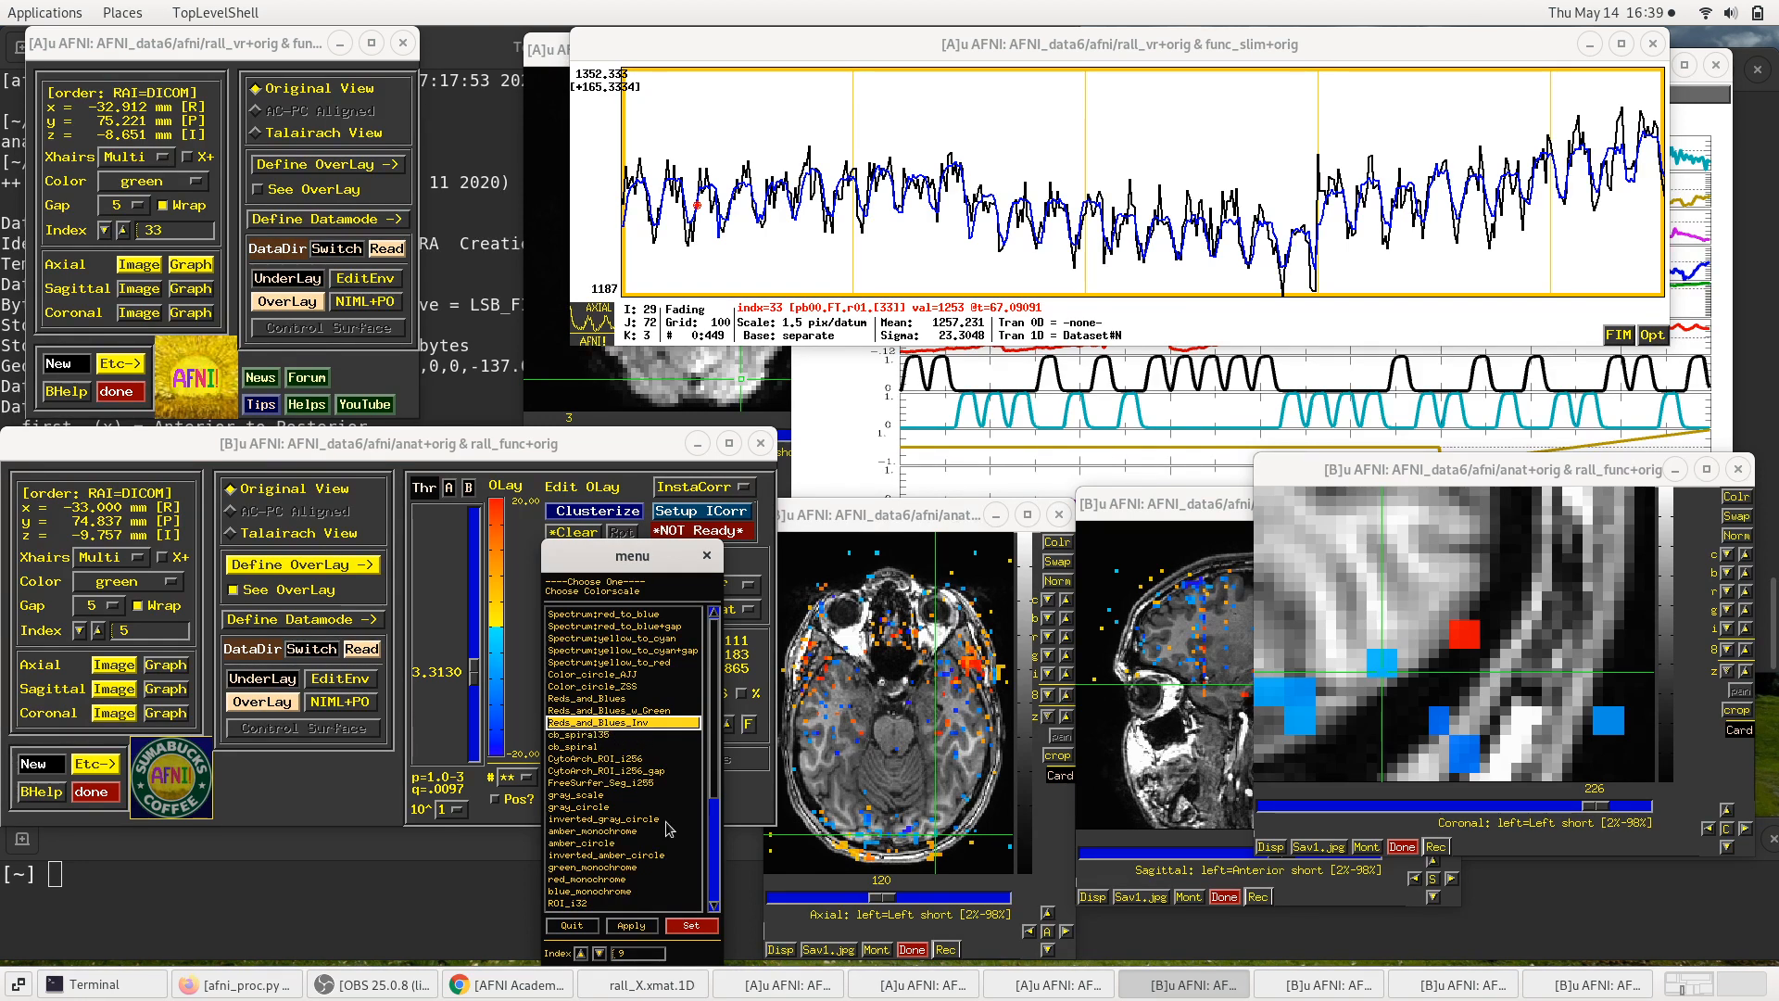
click(574, 924)
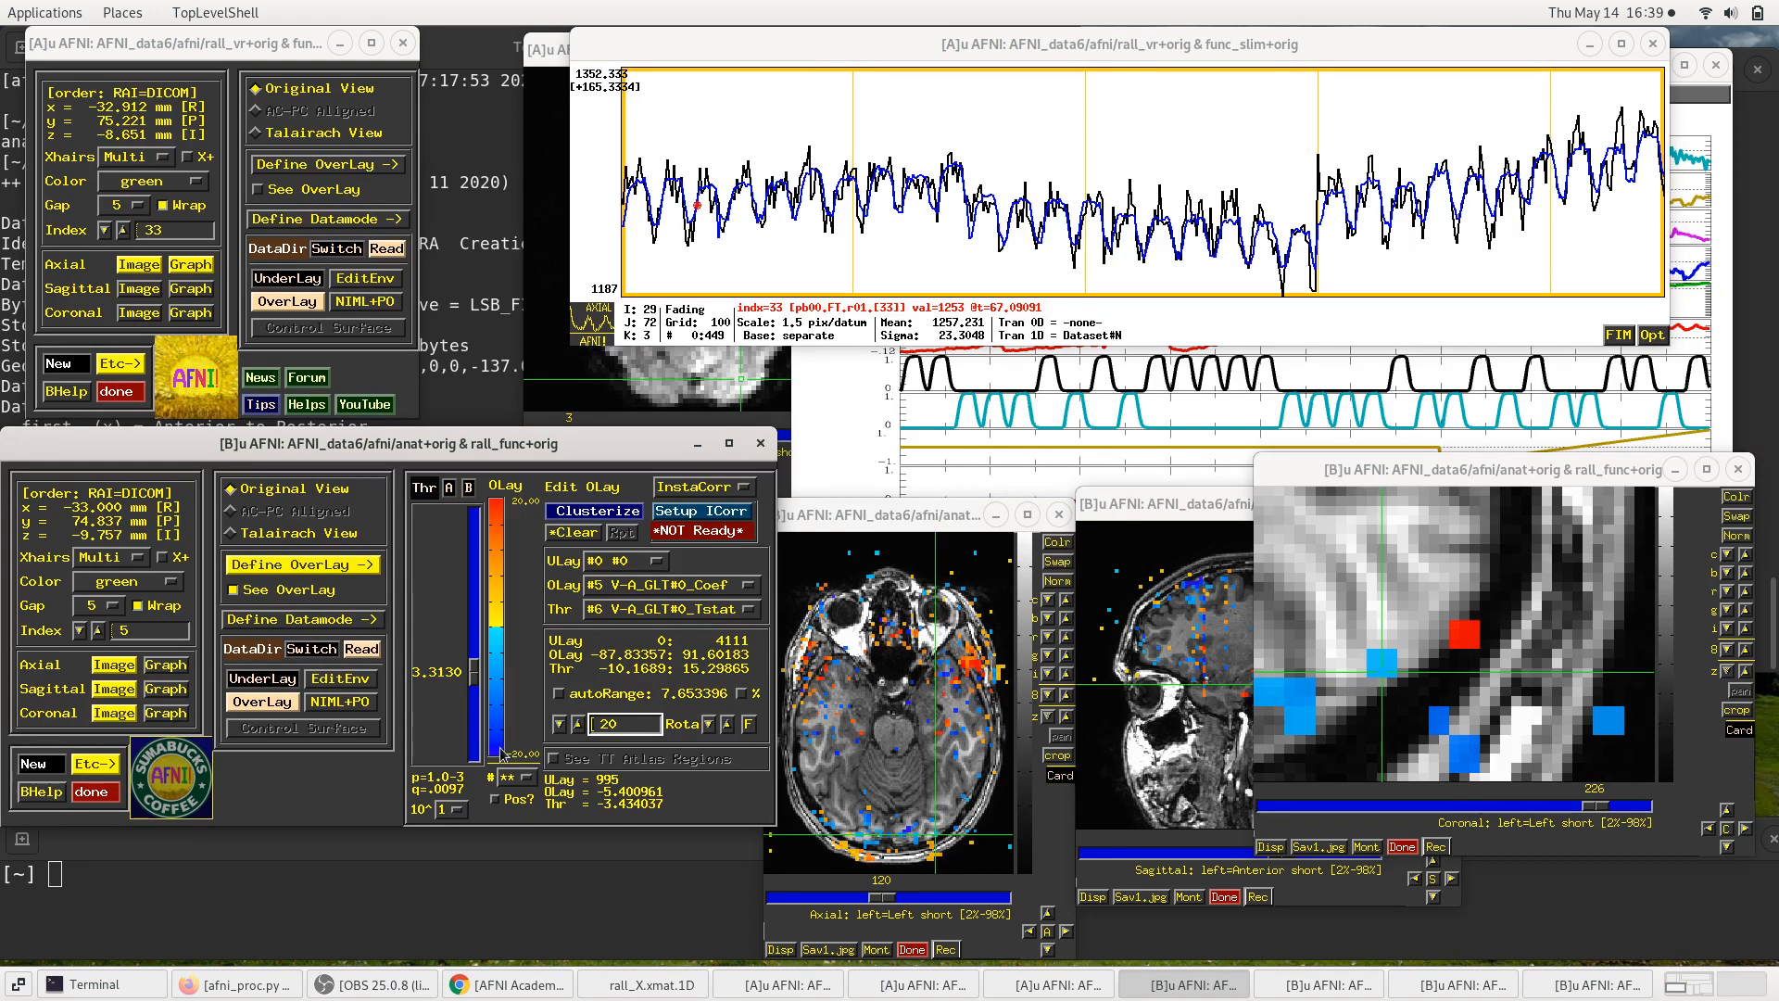
click(498, 671)
click(498, 672)
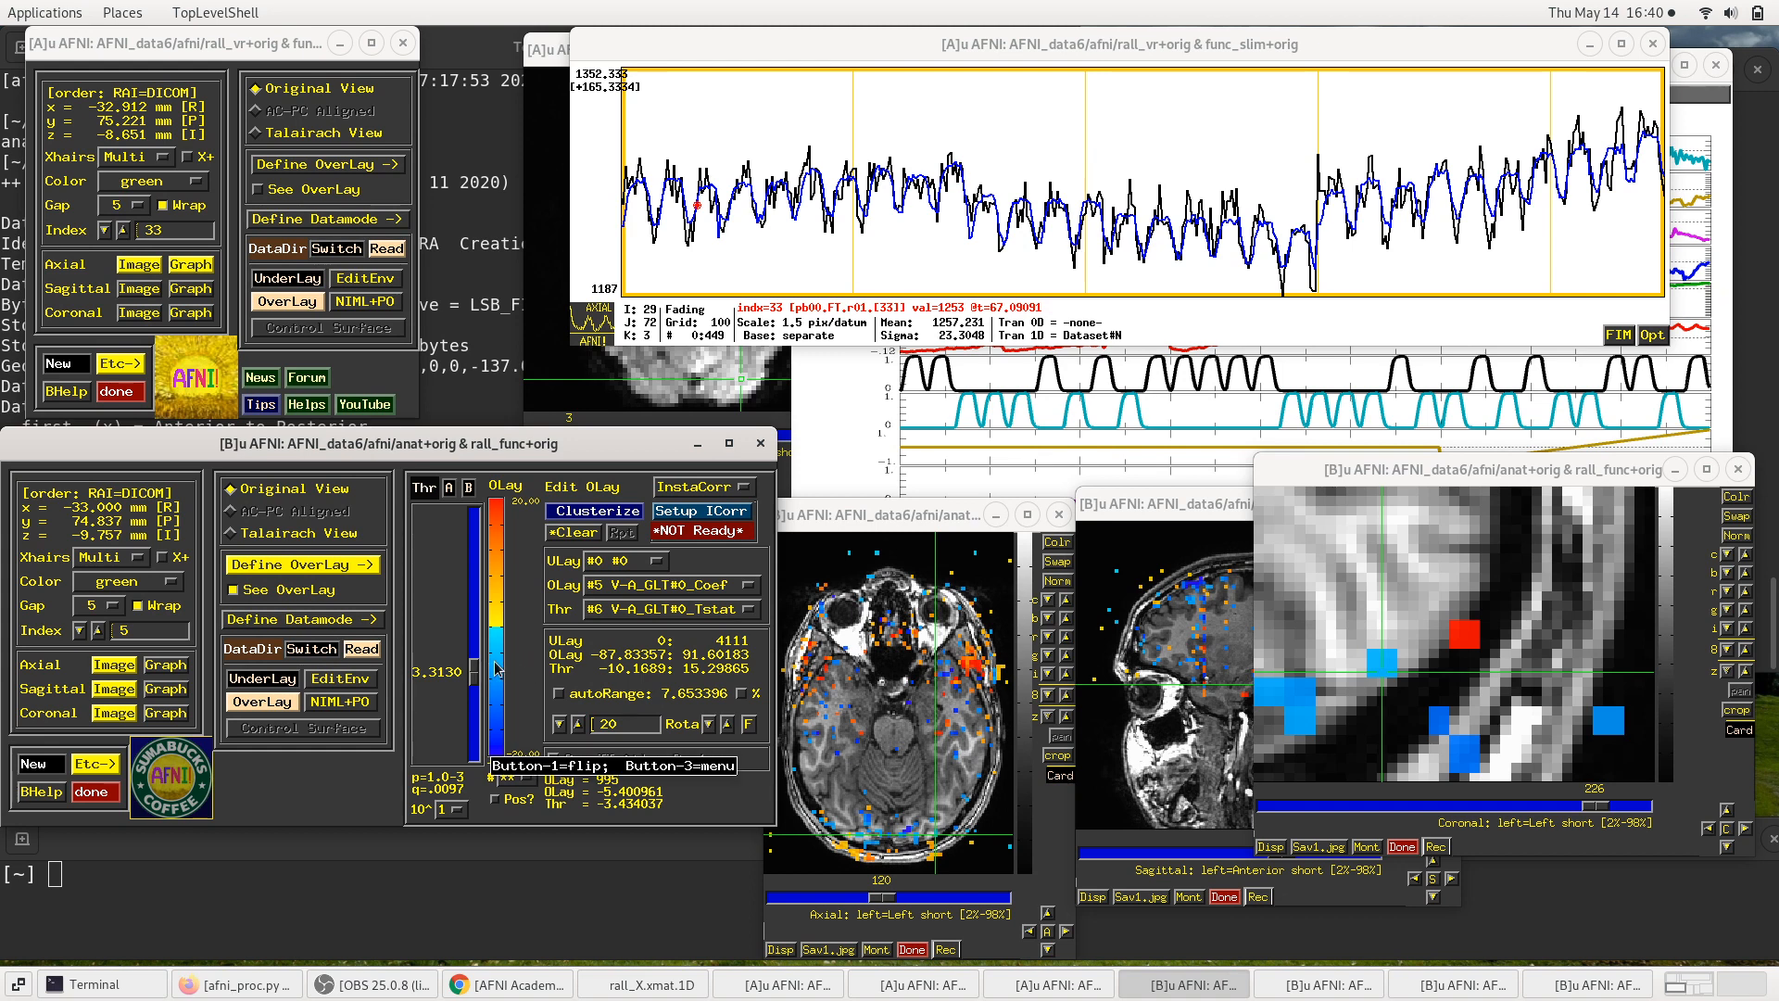
Step: Move controller B's crosshairs to the red coronal voxel and to a yellow posterior voxel in the axial view to compare overlay colors
click(1462, 642)
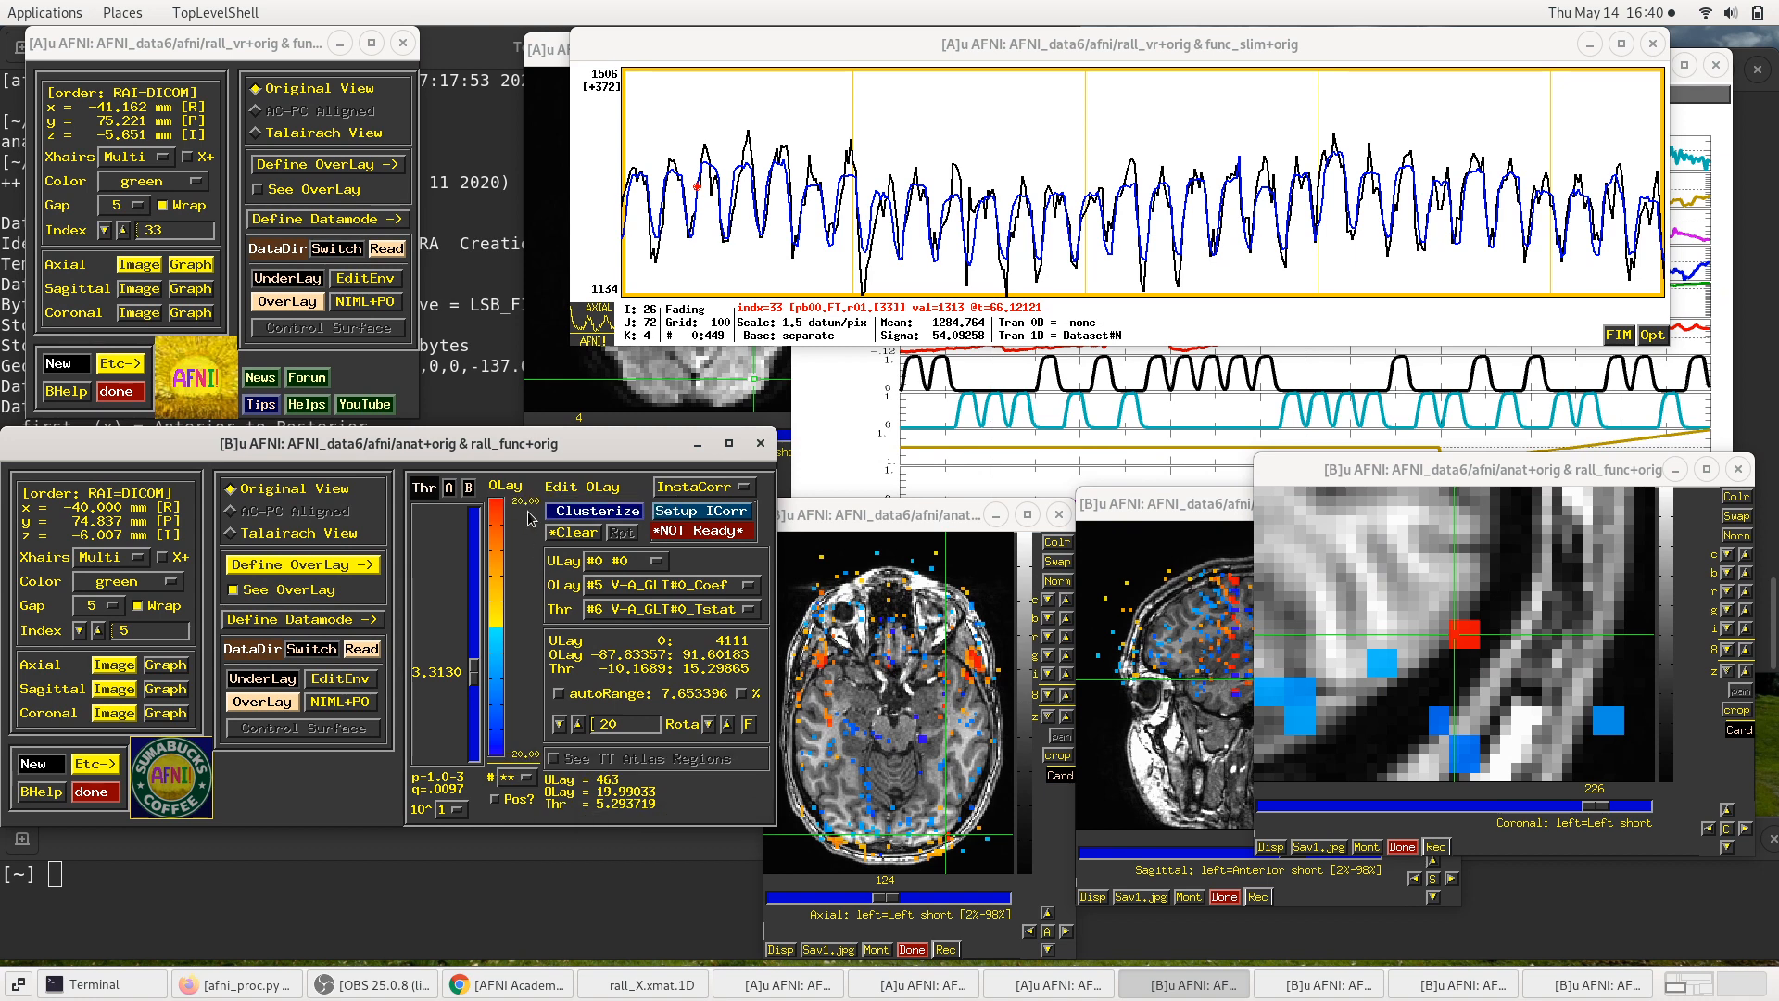
click(940, 841)
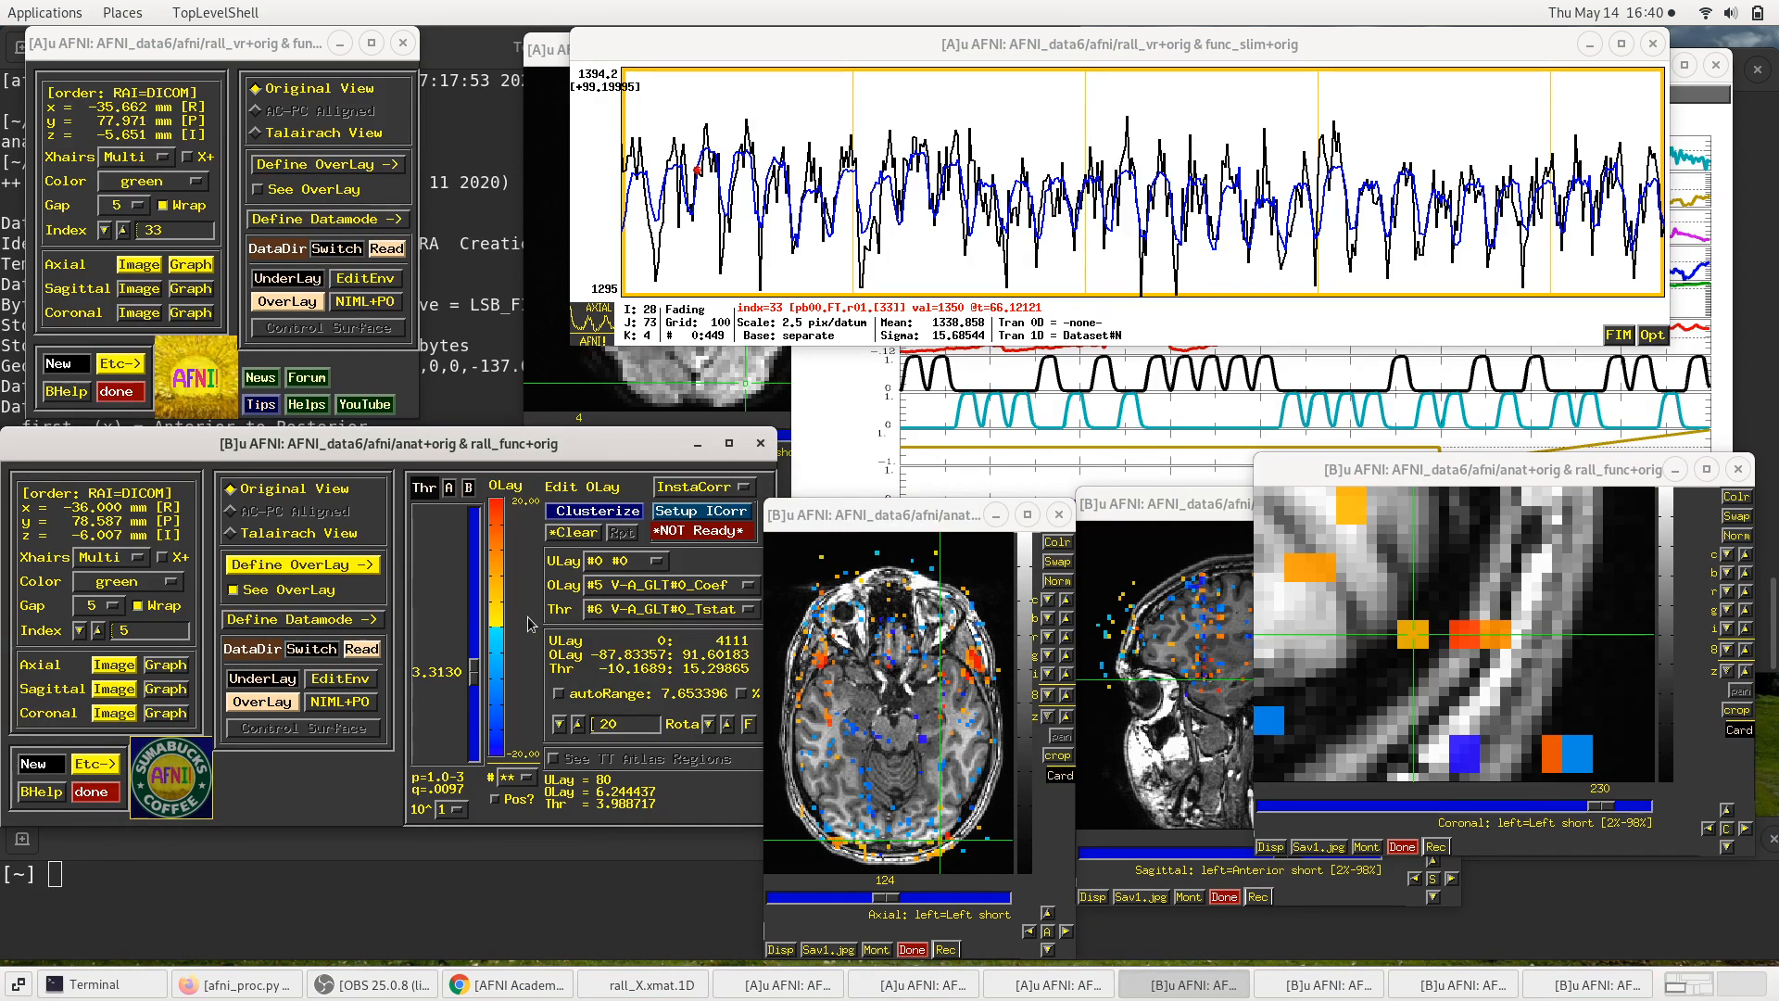
mouse_move(497, 594)
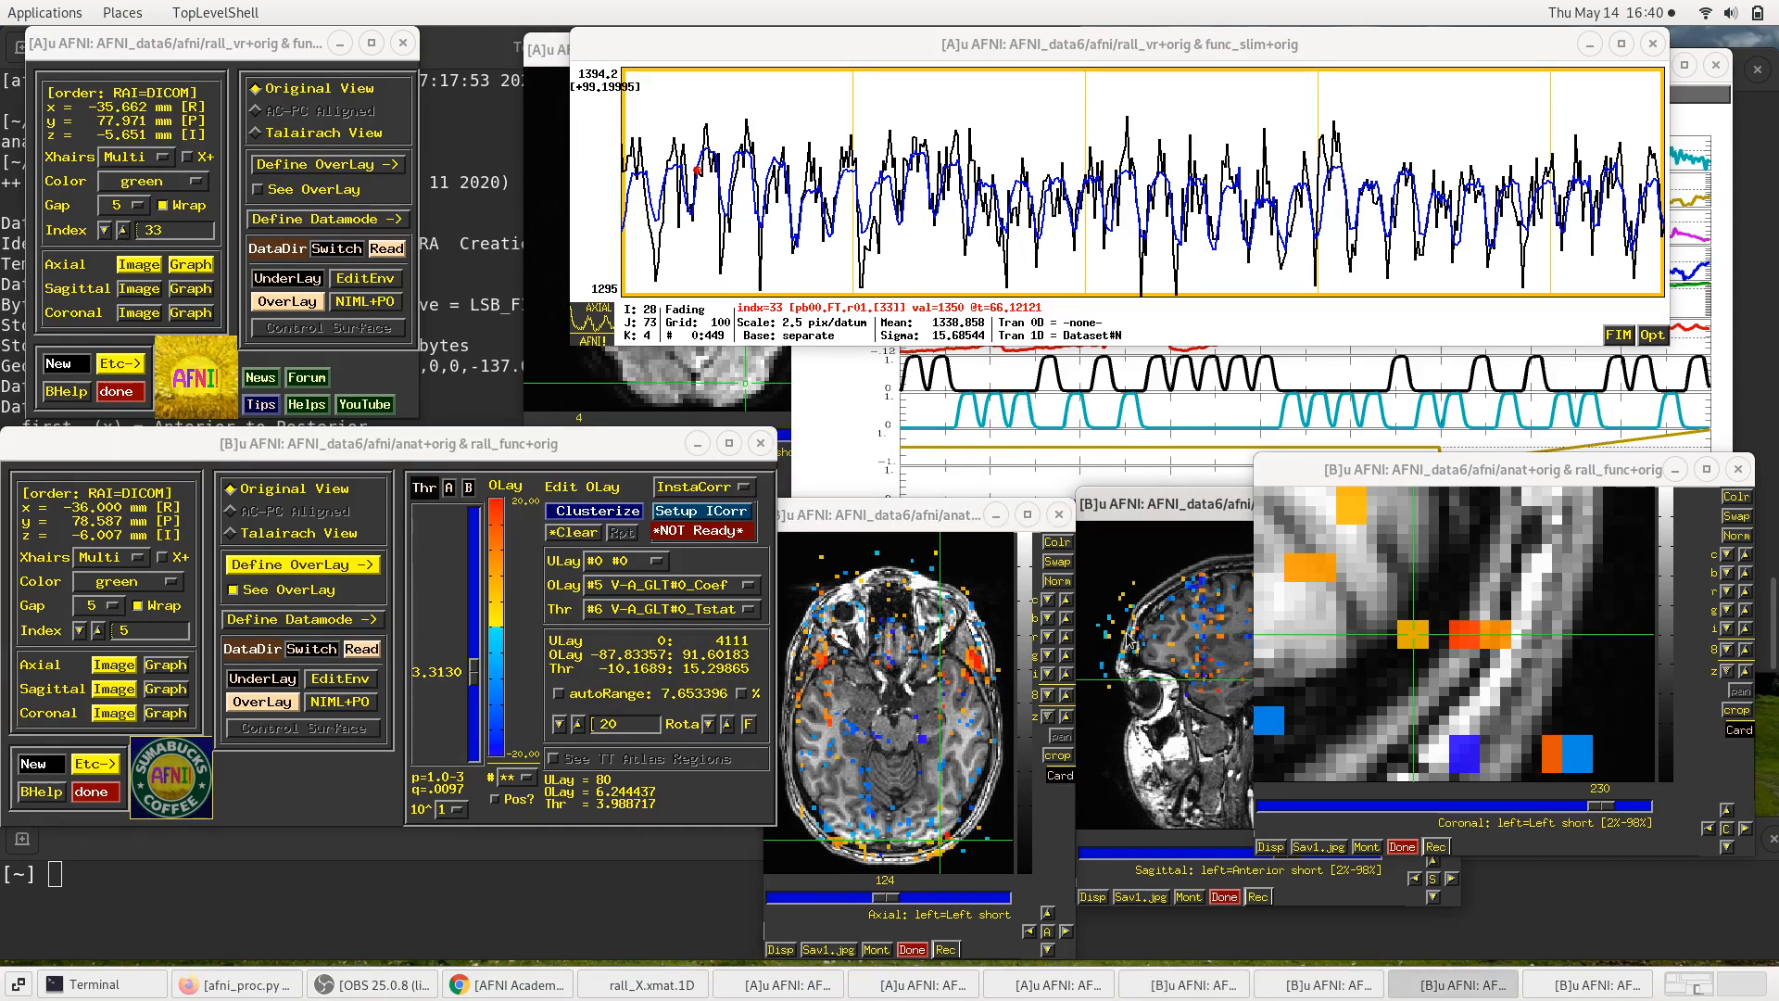
Step: Try to jump controller B's crosshairs to underlay ijk index 26 72 4 from the axial view
right_click(914, 659)
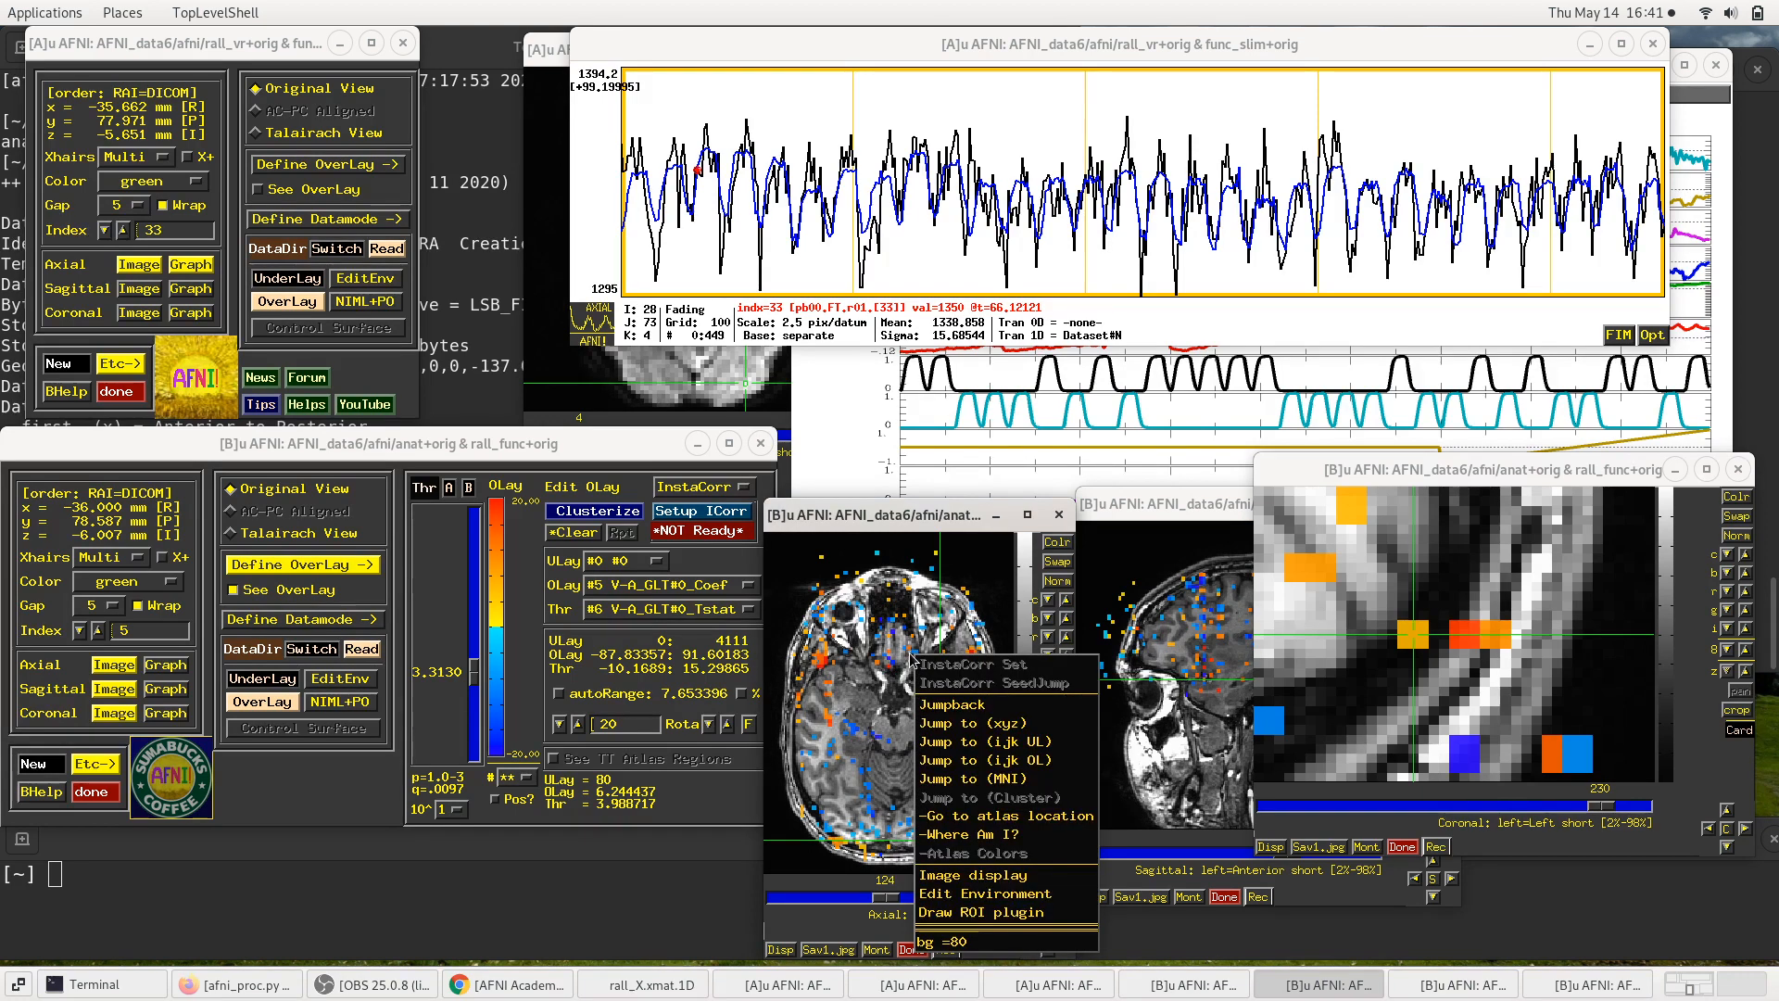
click(911, 659)
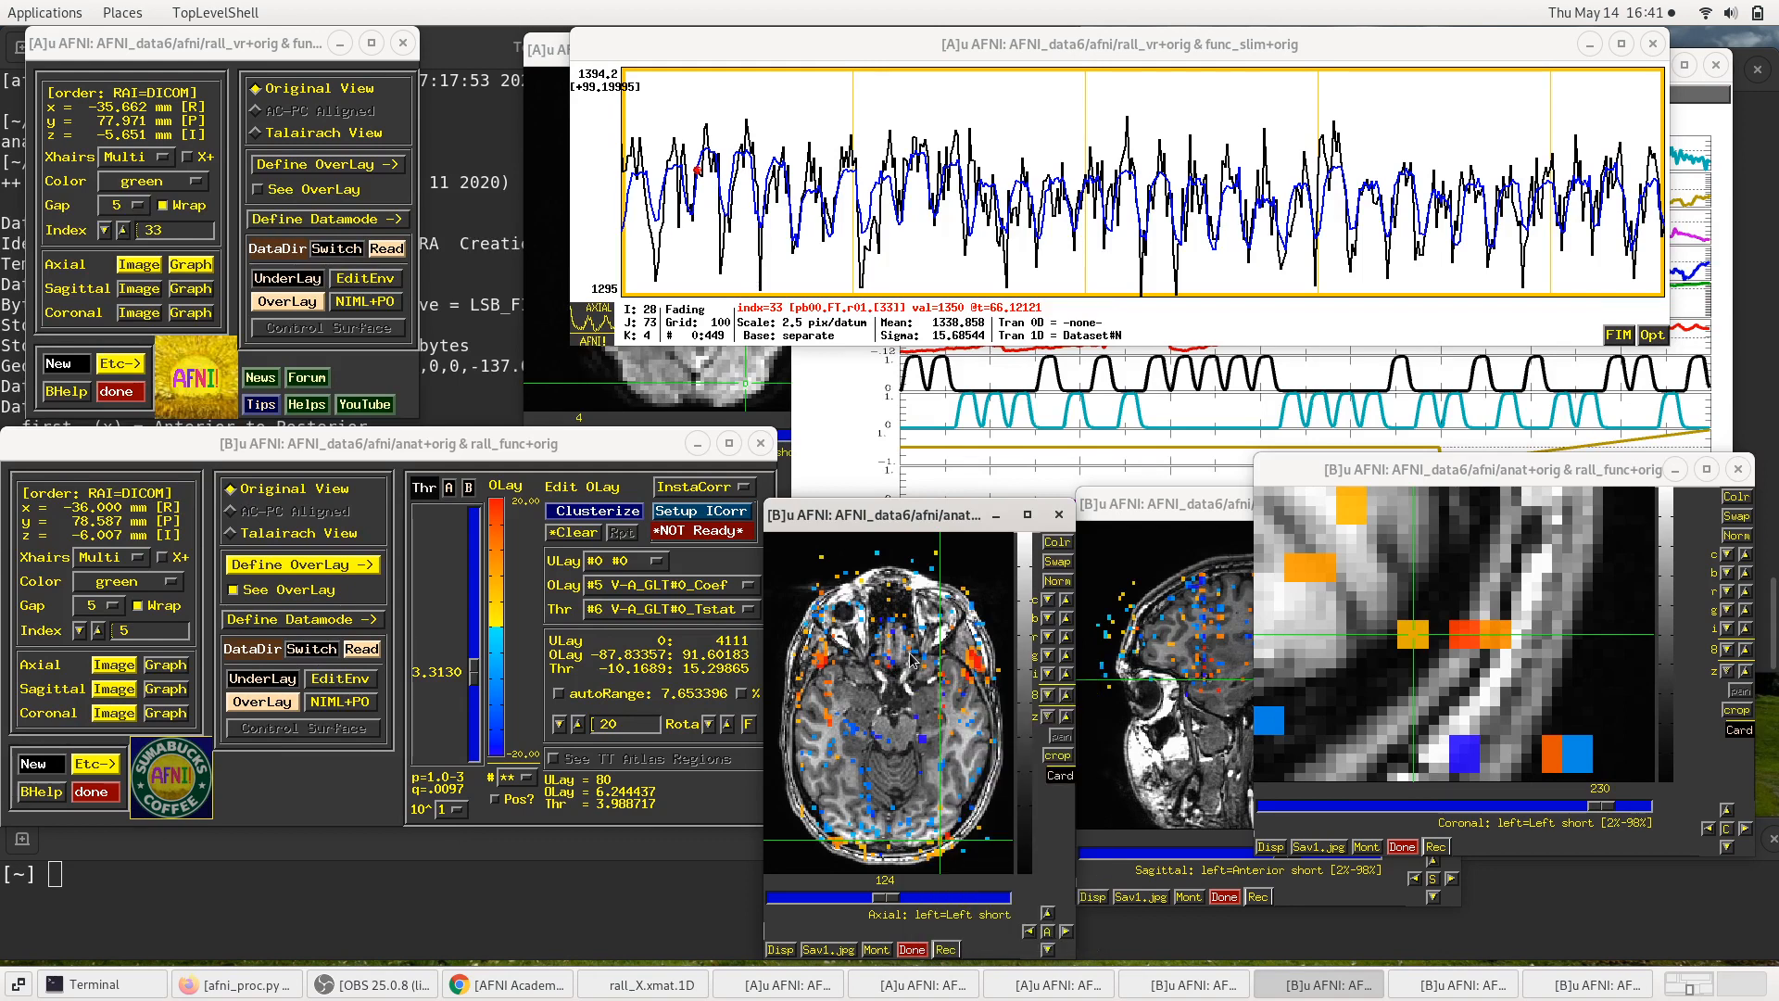
right_click(911, 659)
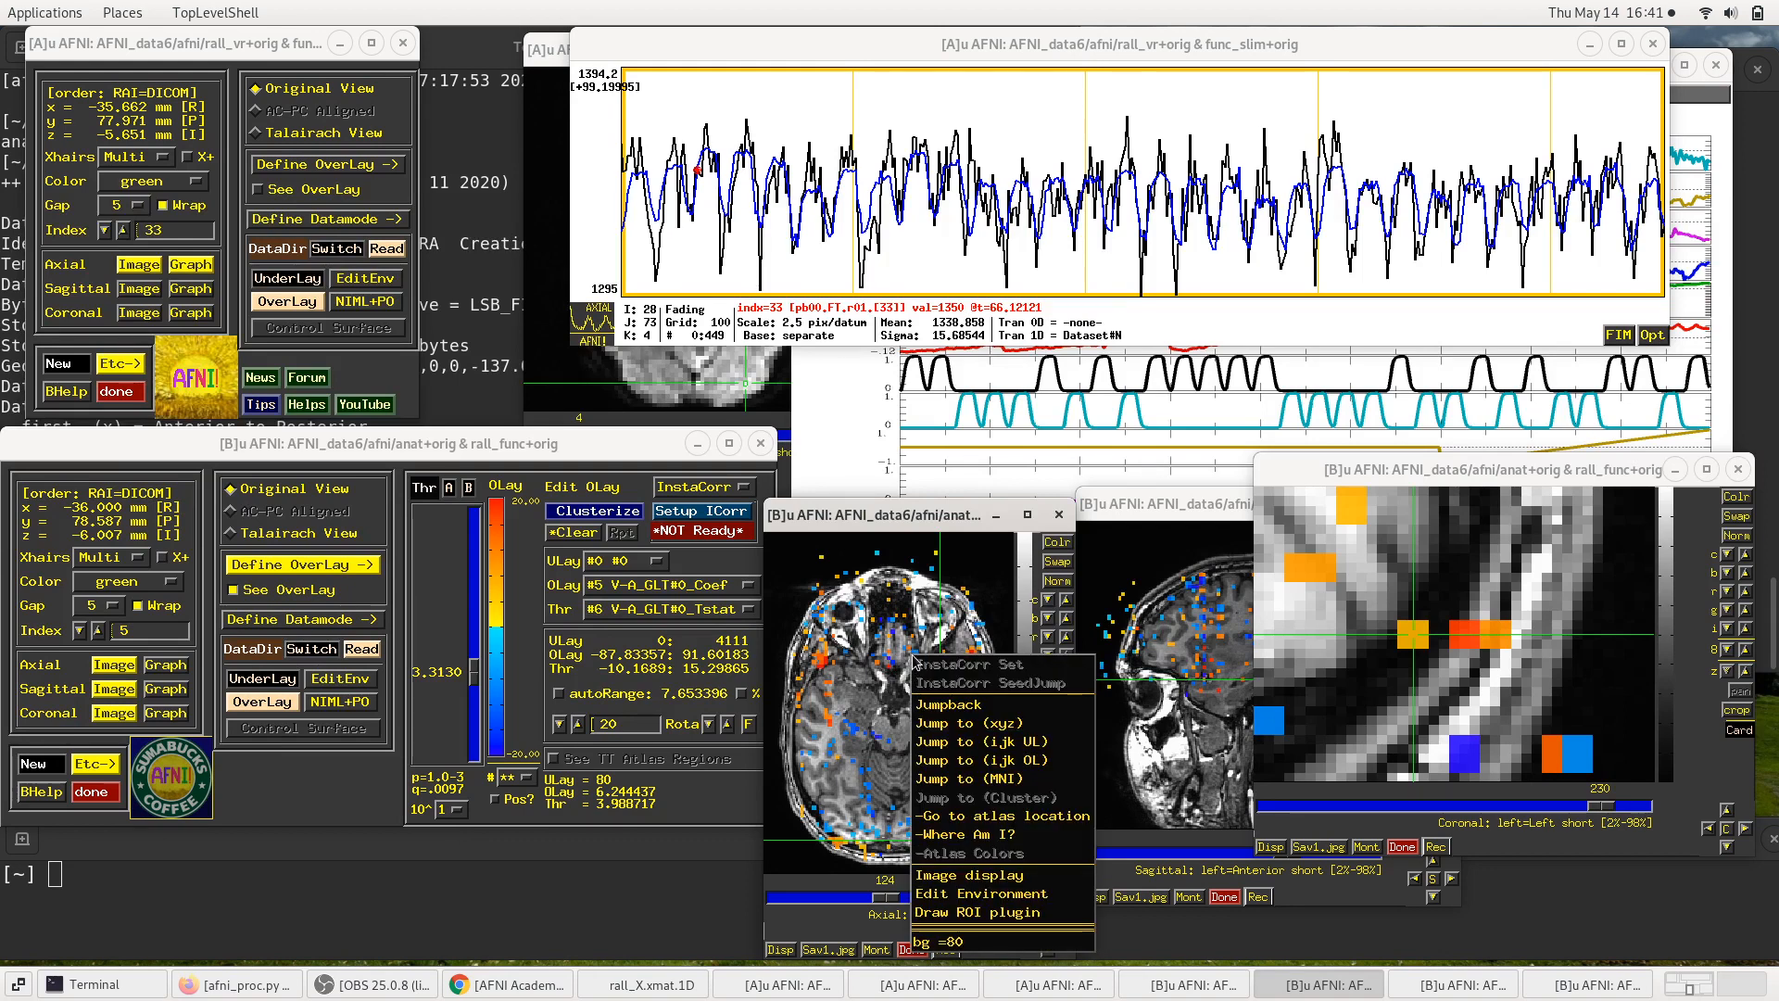
click(931, 684)
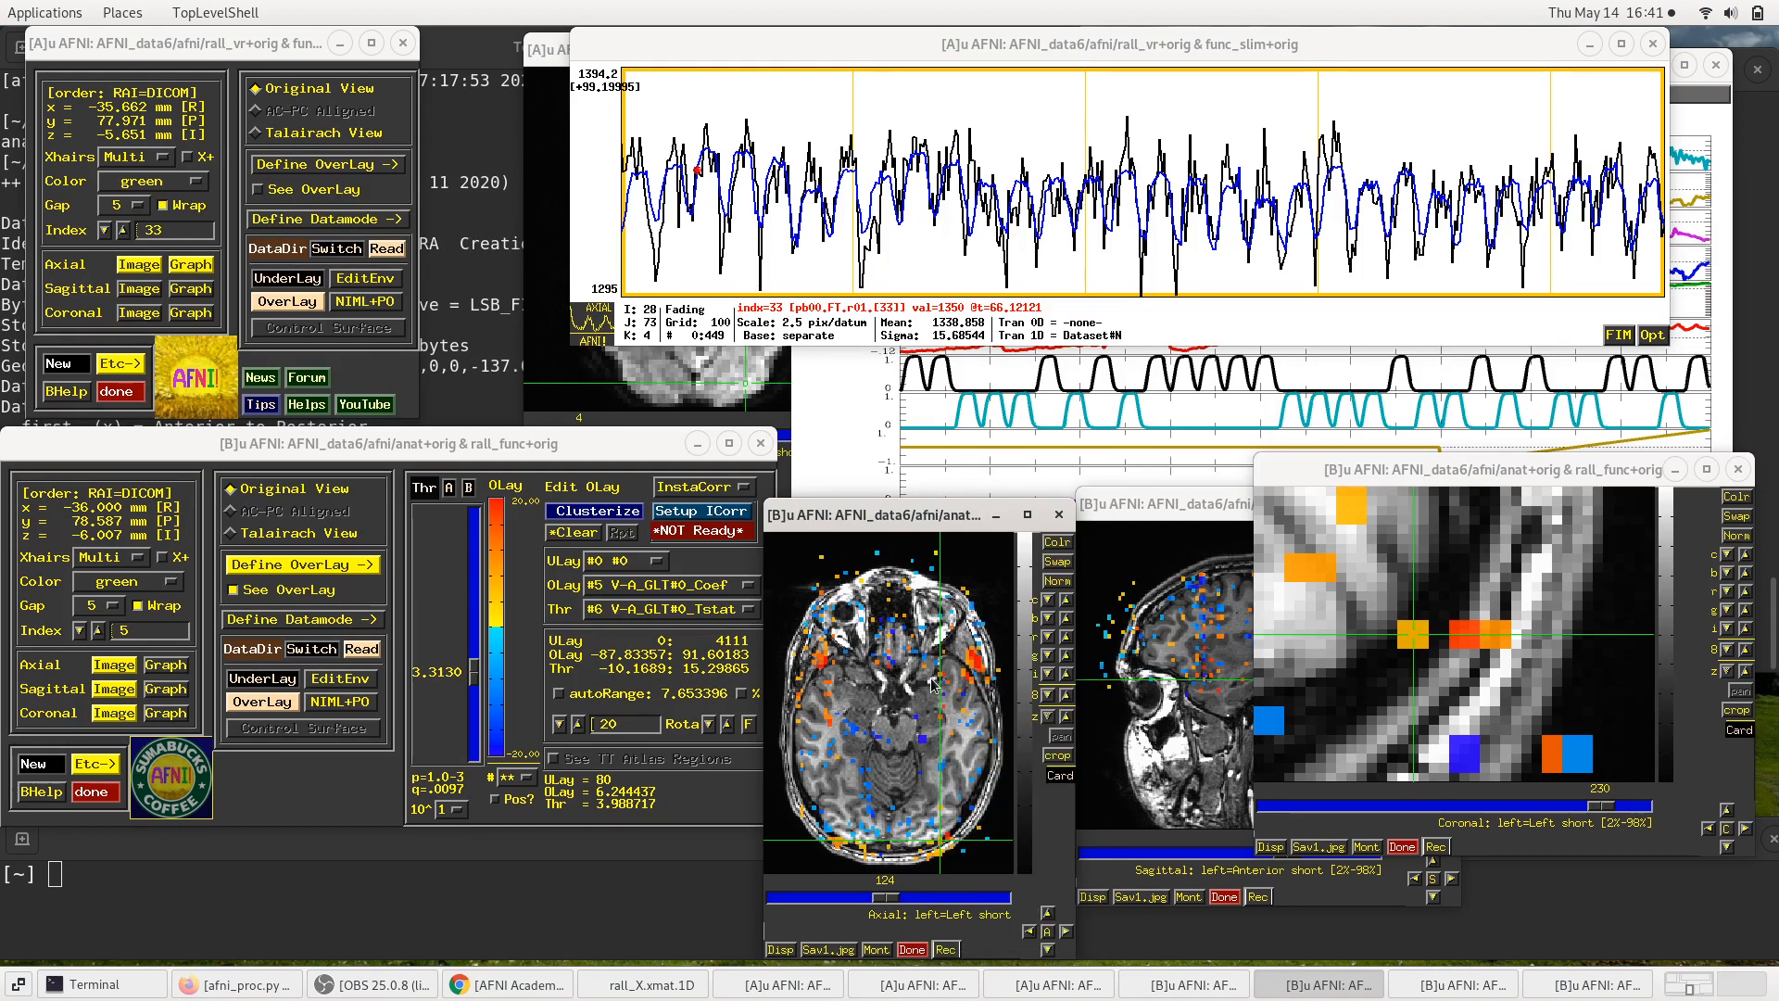
right_click(872, 641)
right_click(872, 641)
right_click(872, 644)
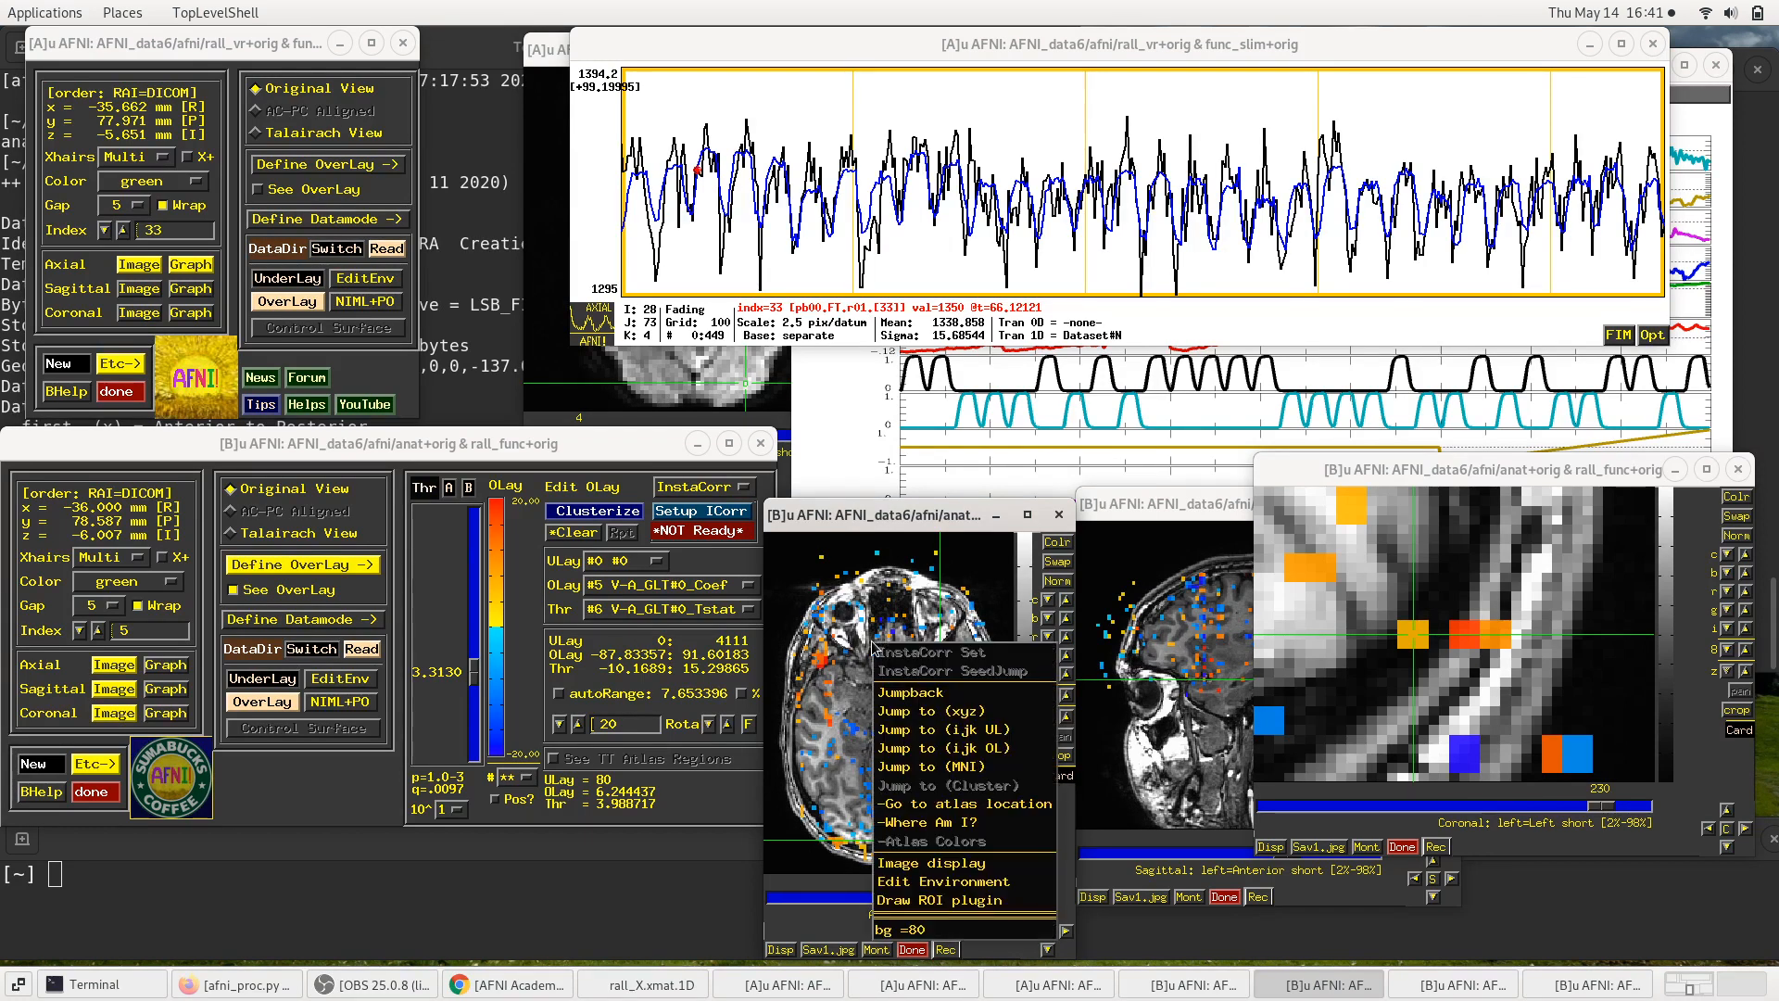
click(962, 730)
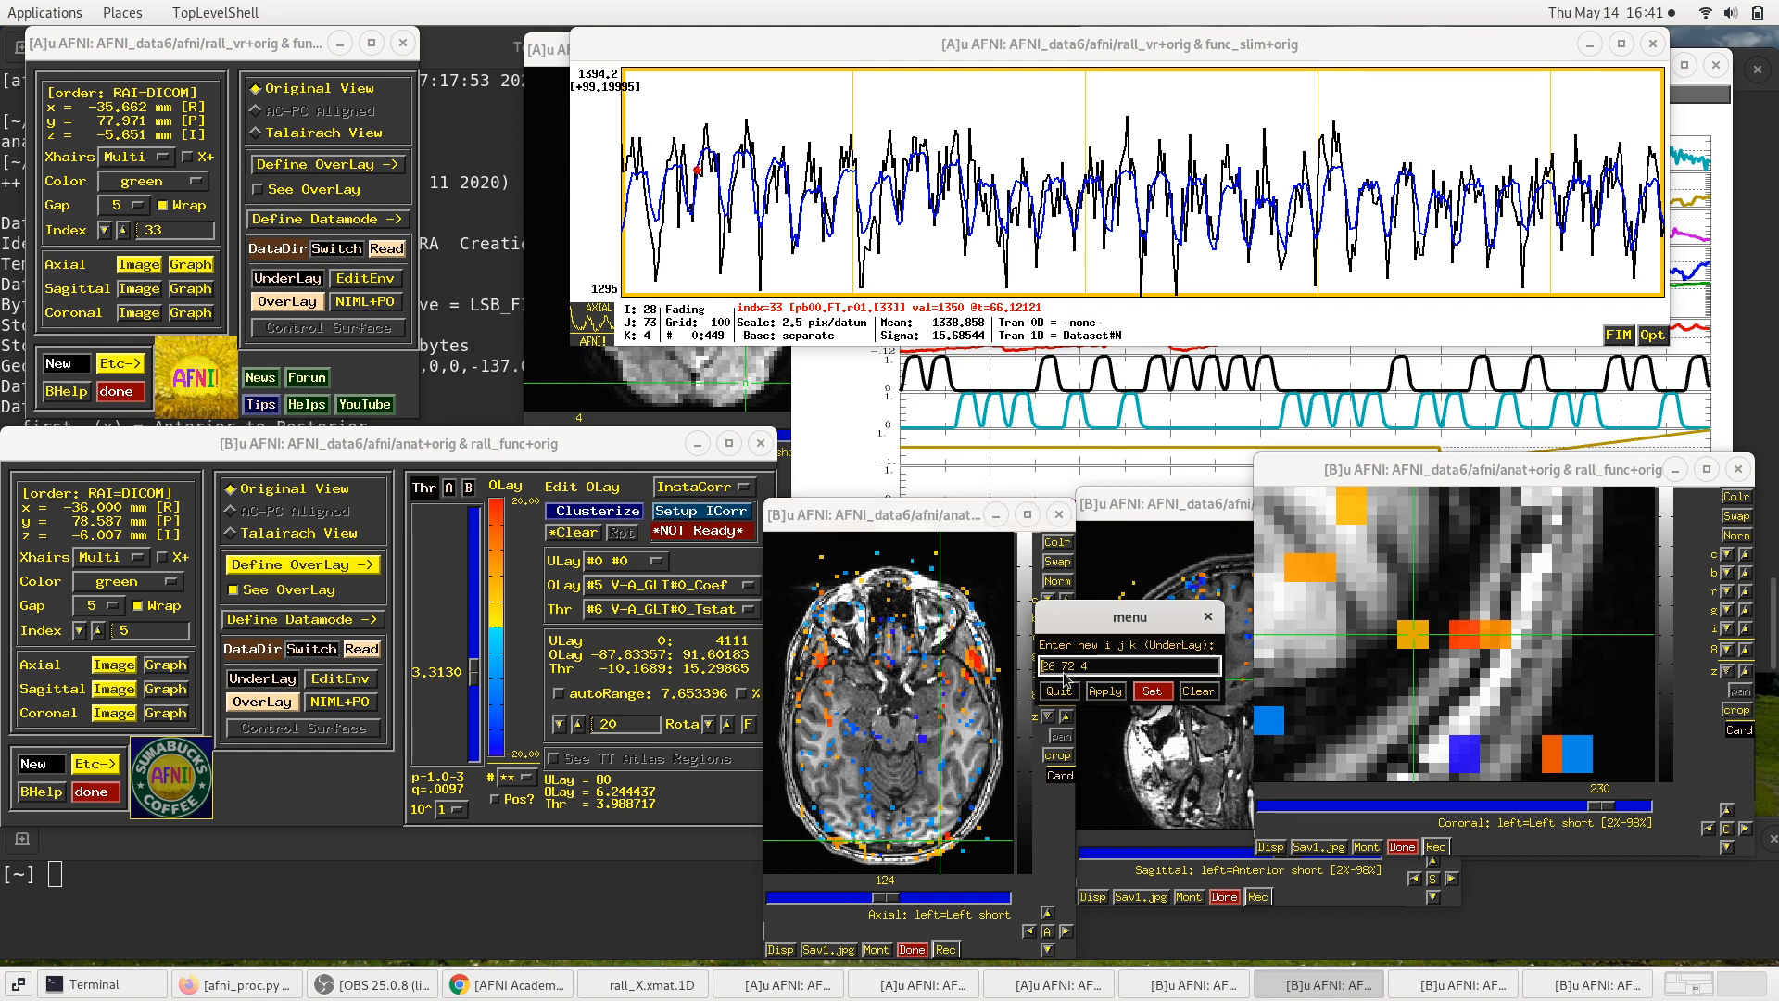
right_click(851, 649)
scroll(855, 654, up, 1)
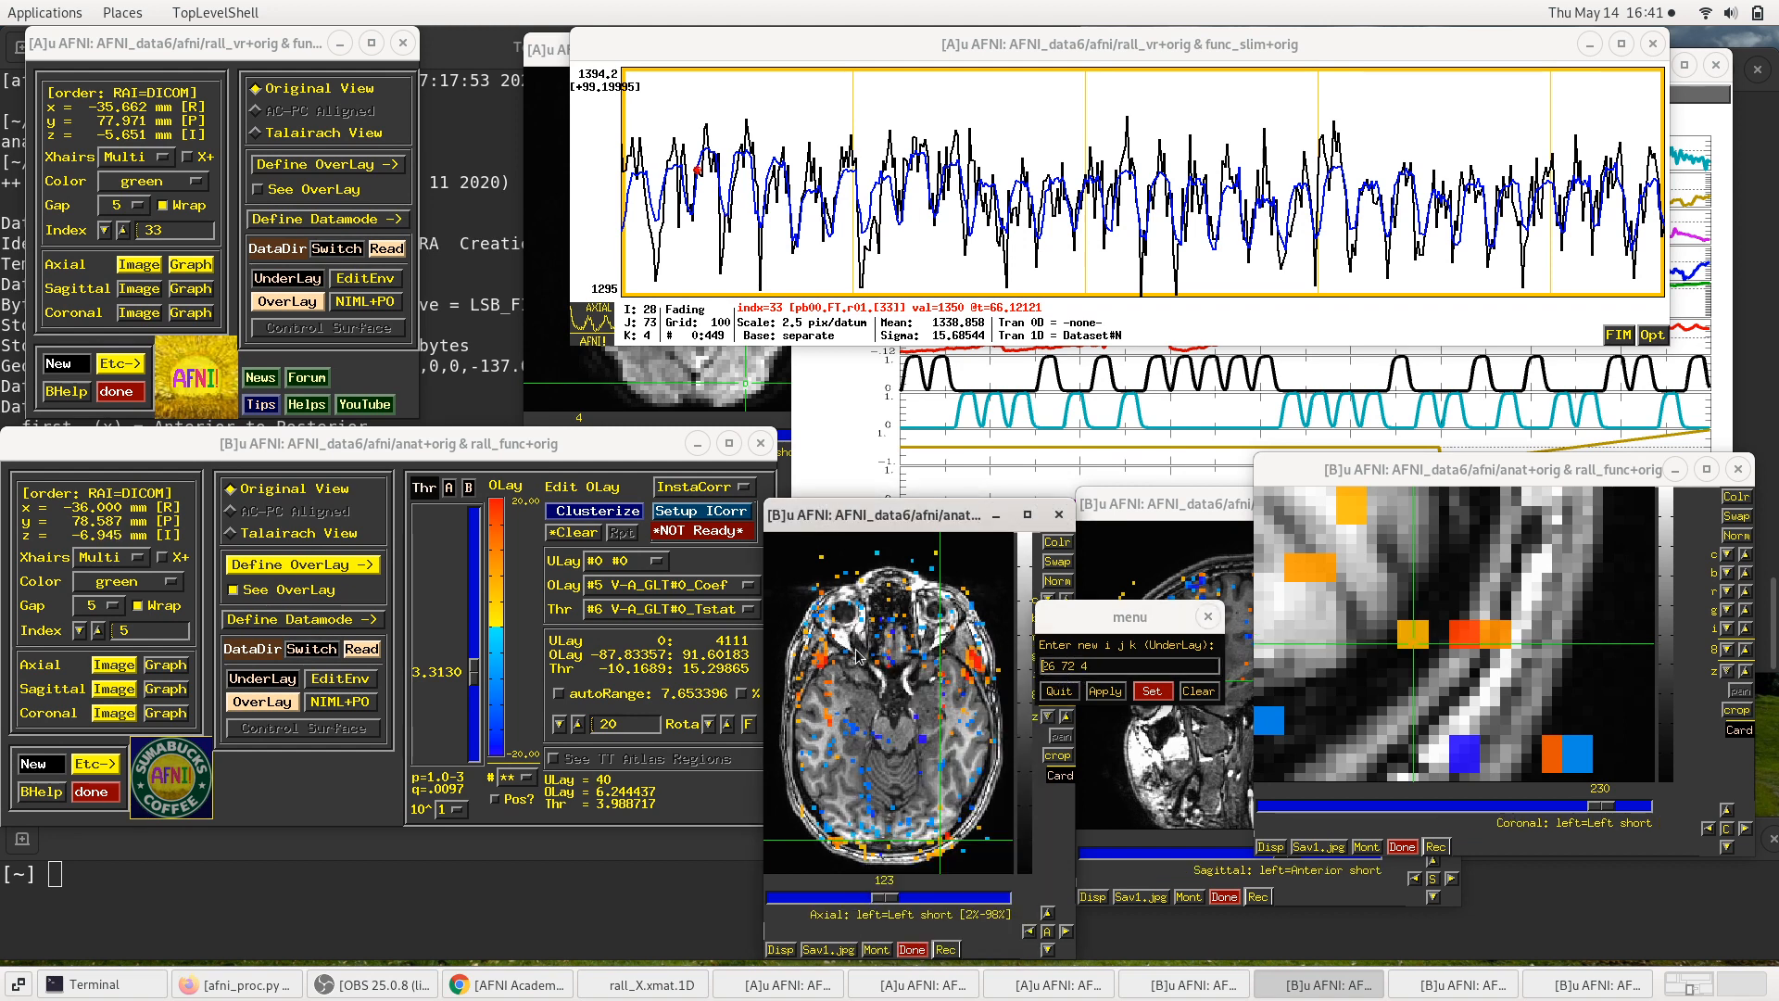
right_click(856, 656)
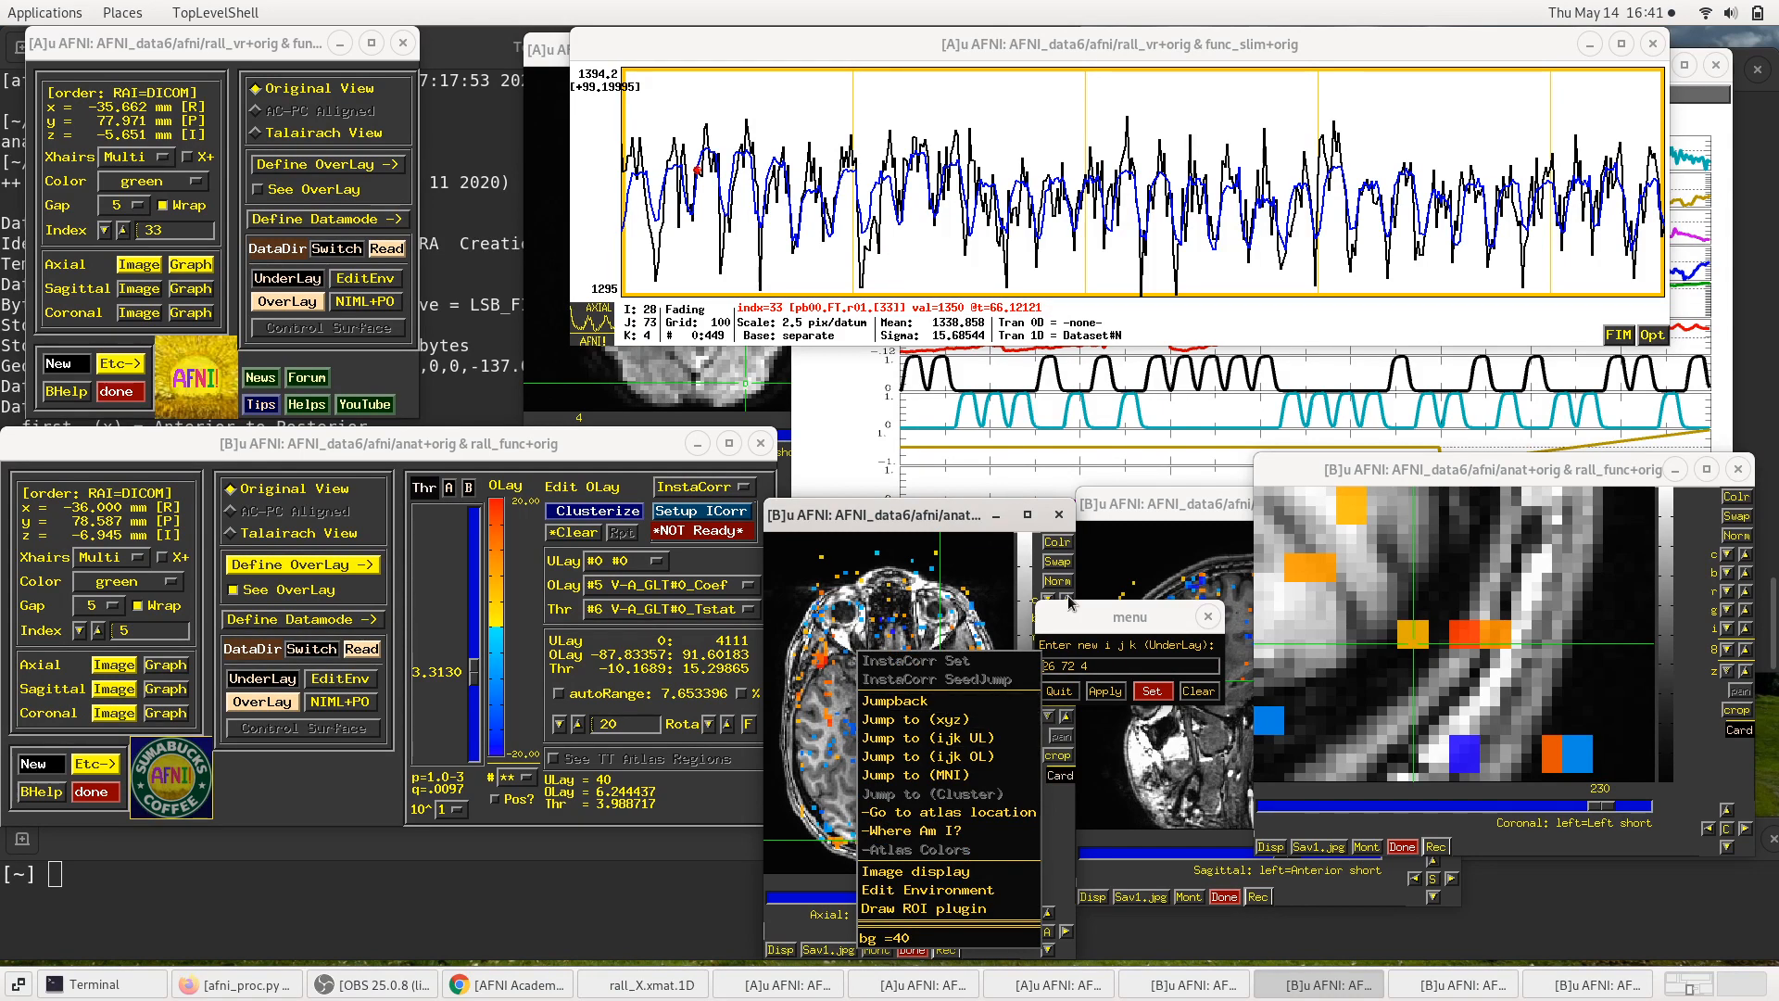
click(944, 738)
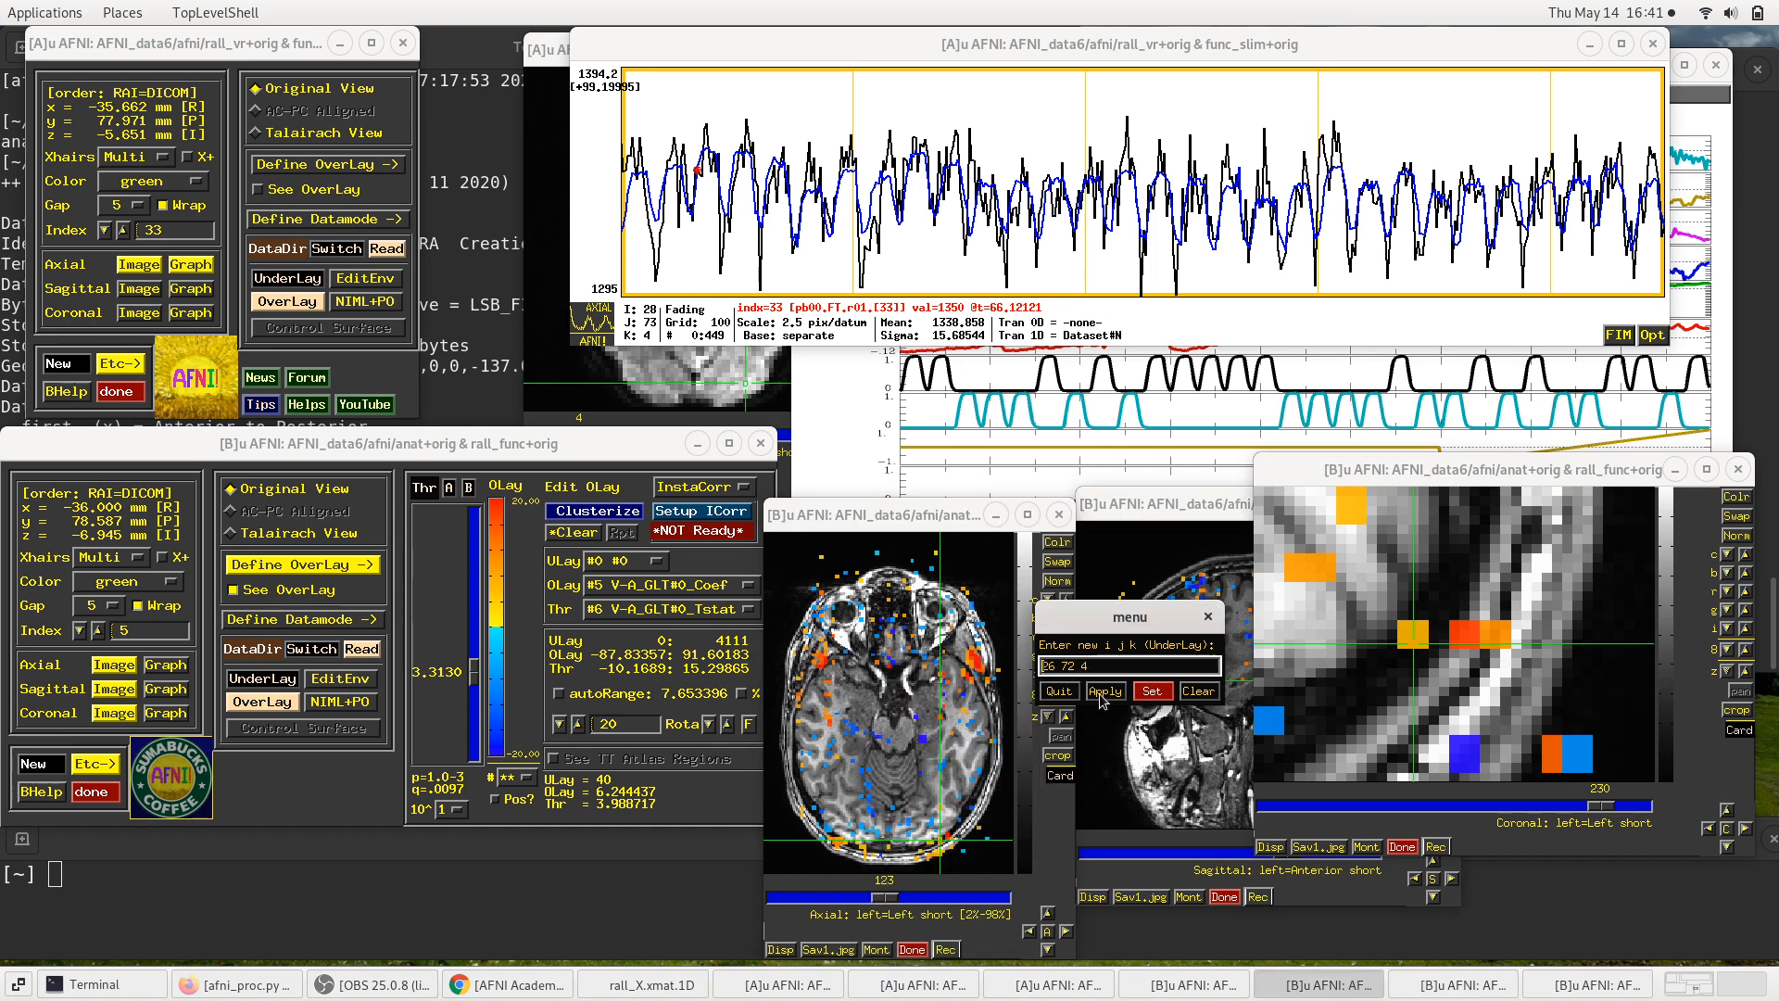
click(1104, 691)
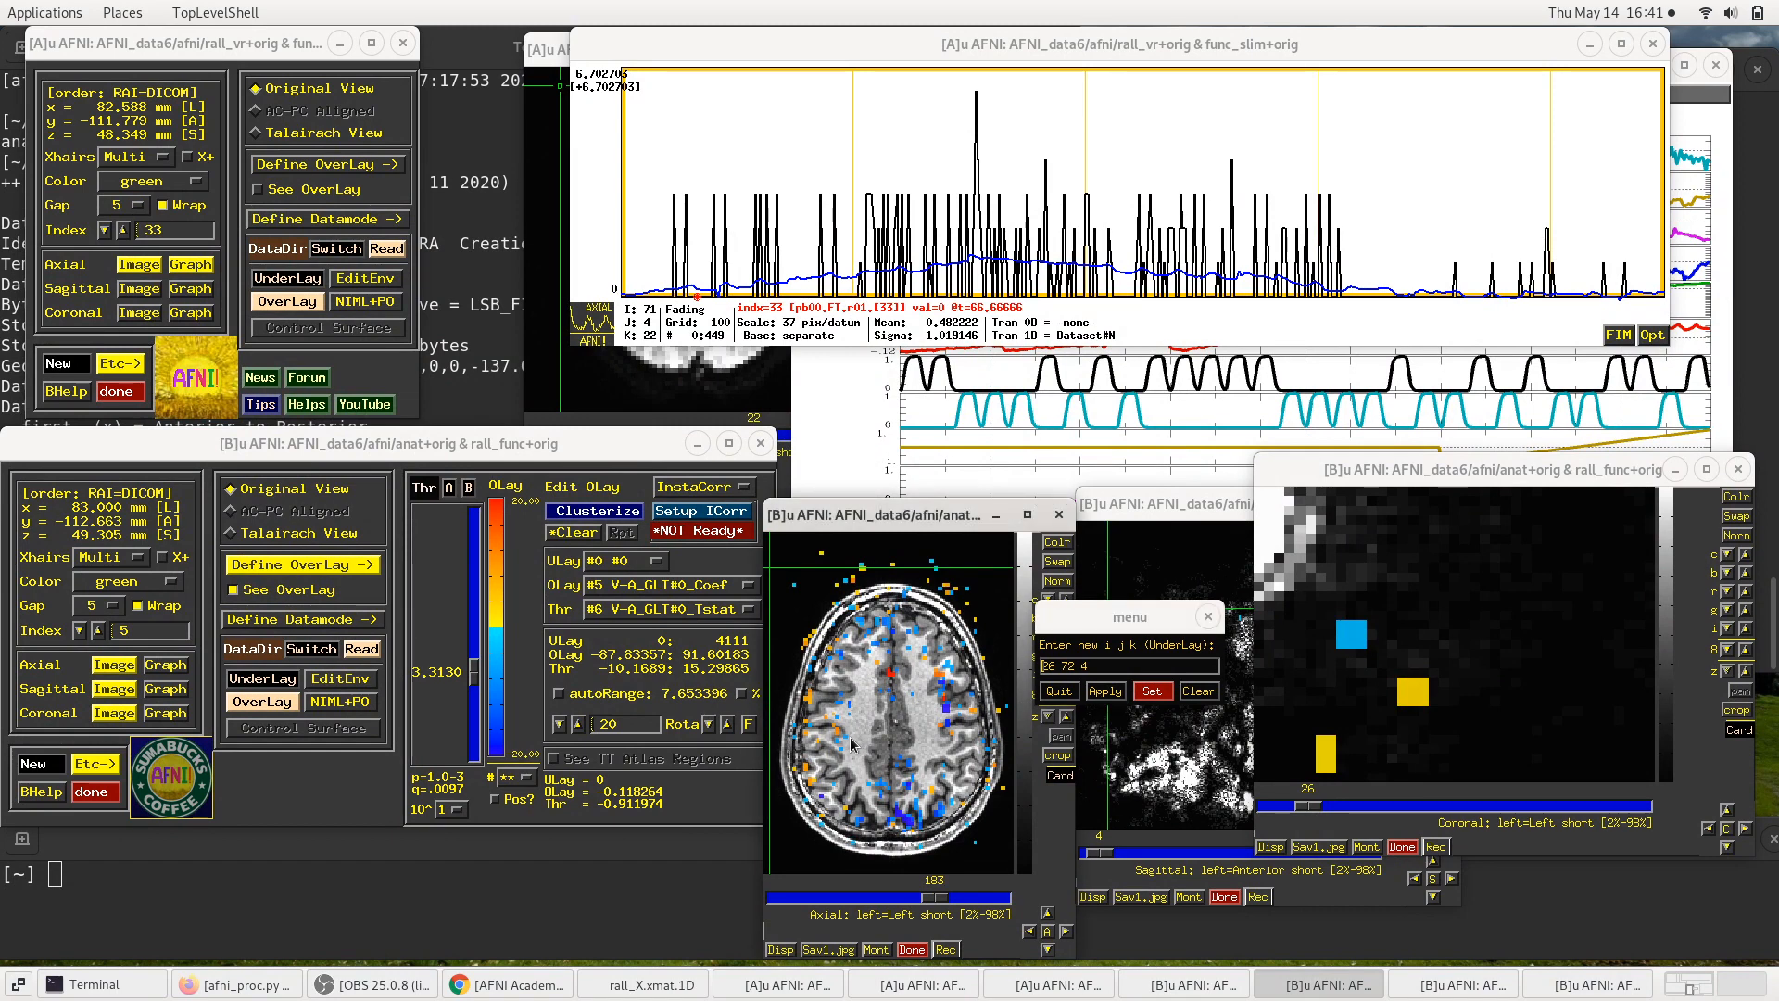
Step: Switch to the terminal, highlight anat+orig's I-to-S and R-to-L voxel counts, and move the underlay index dialog clear of the output
click(445, 349)
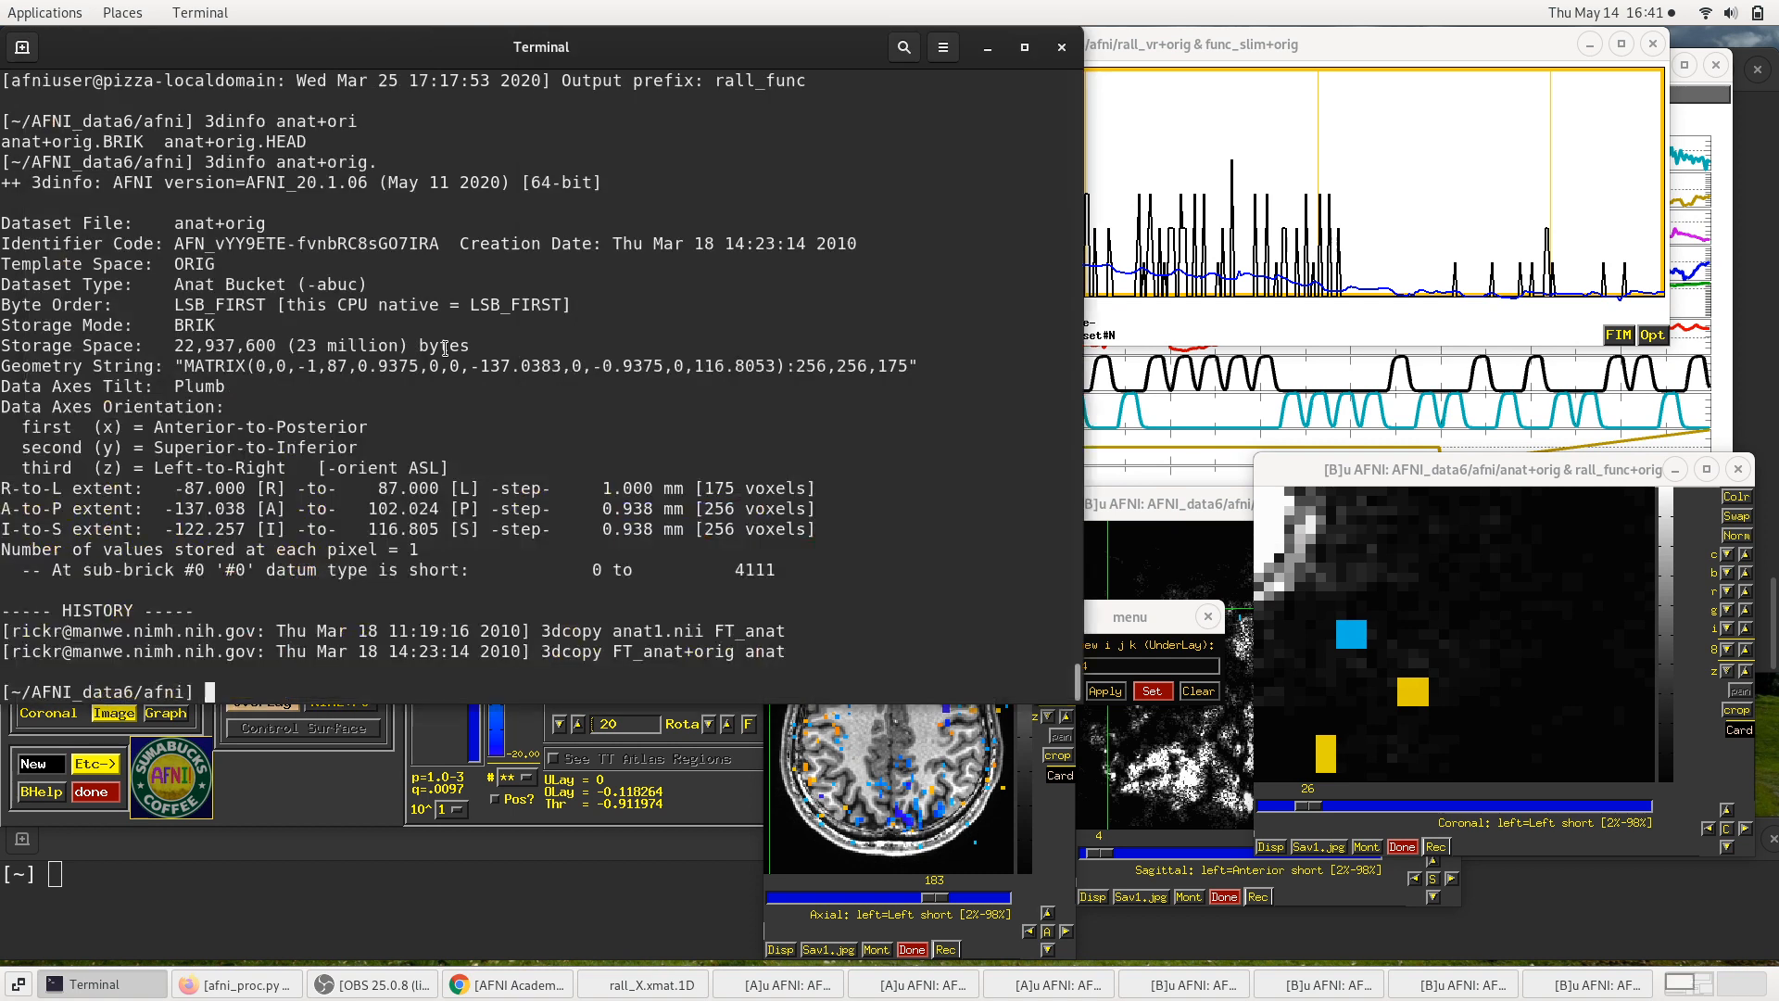
double_click(719, 529)
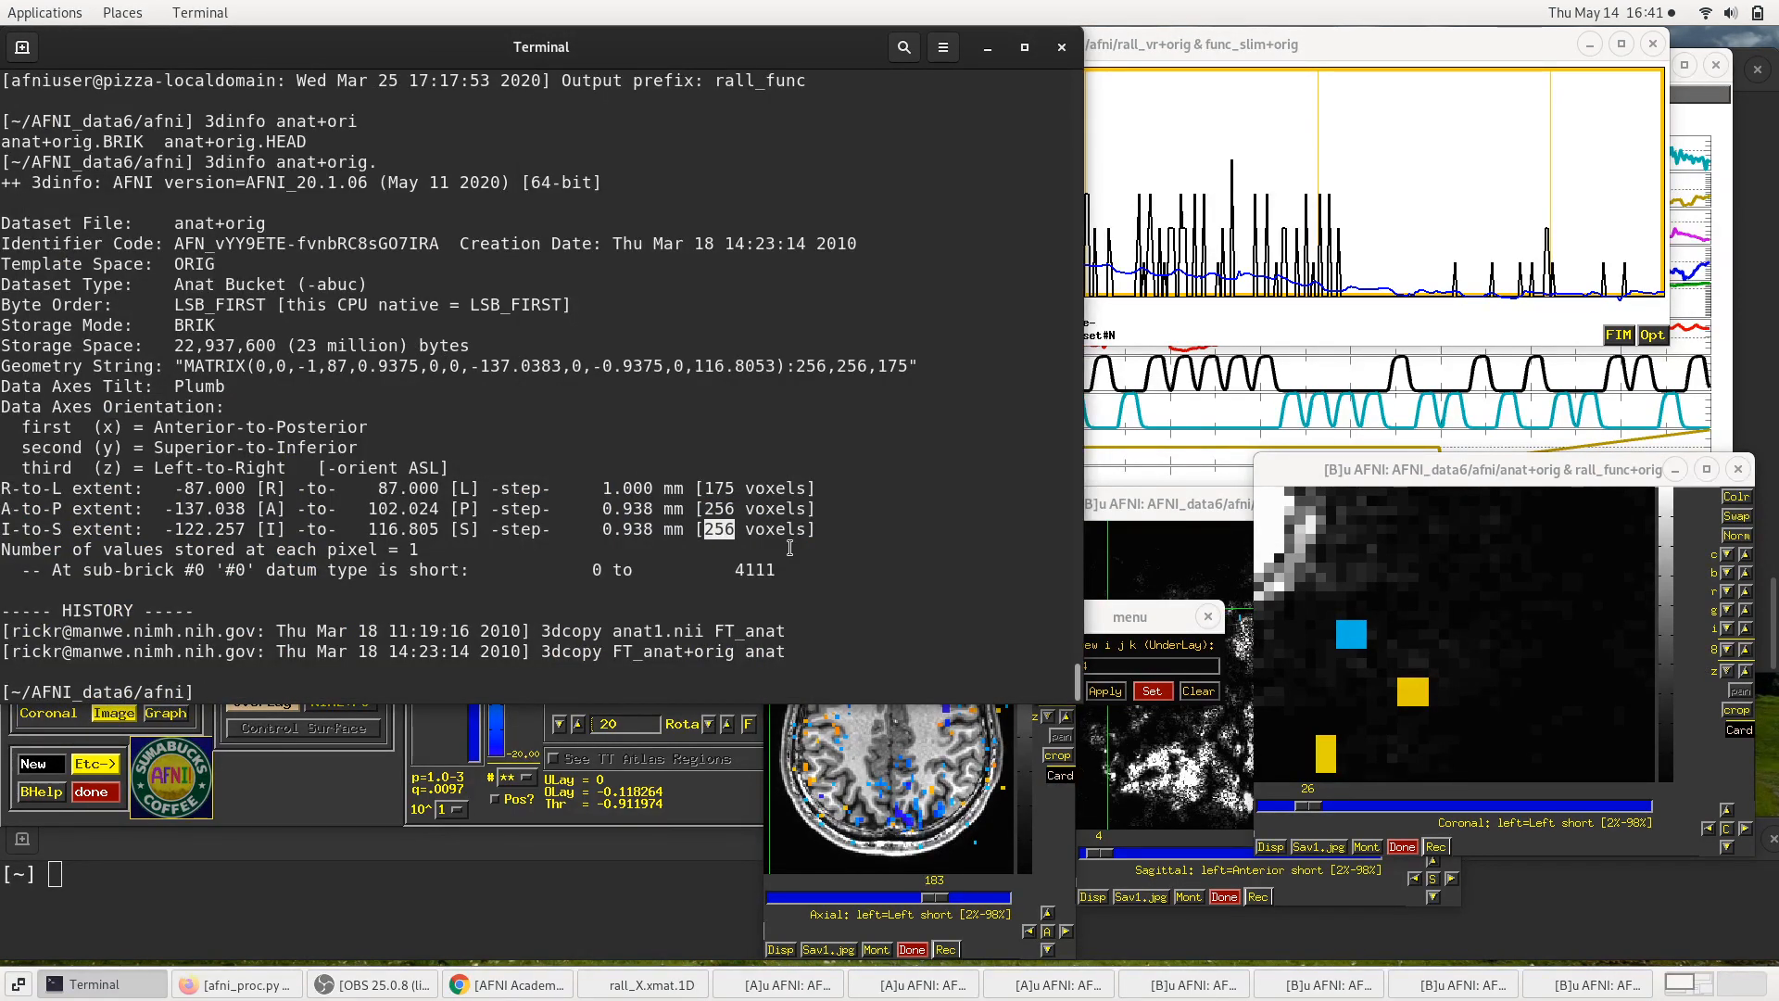
double_click(720, 488)
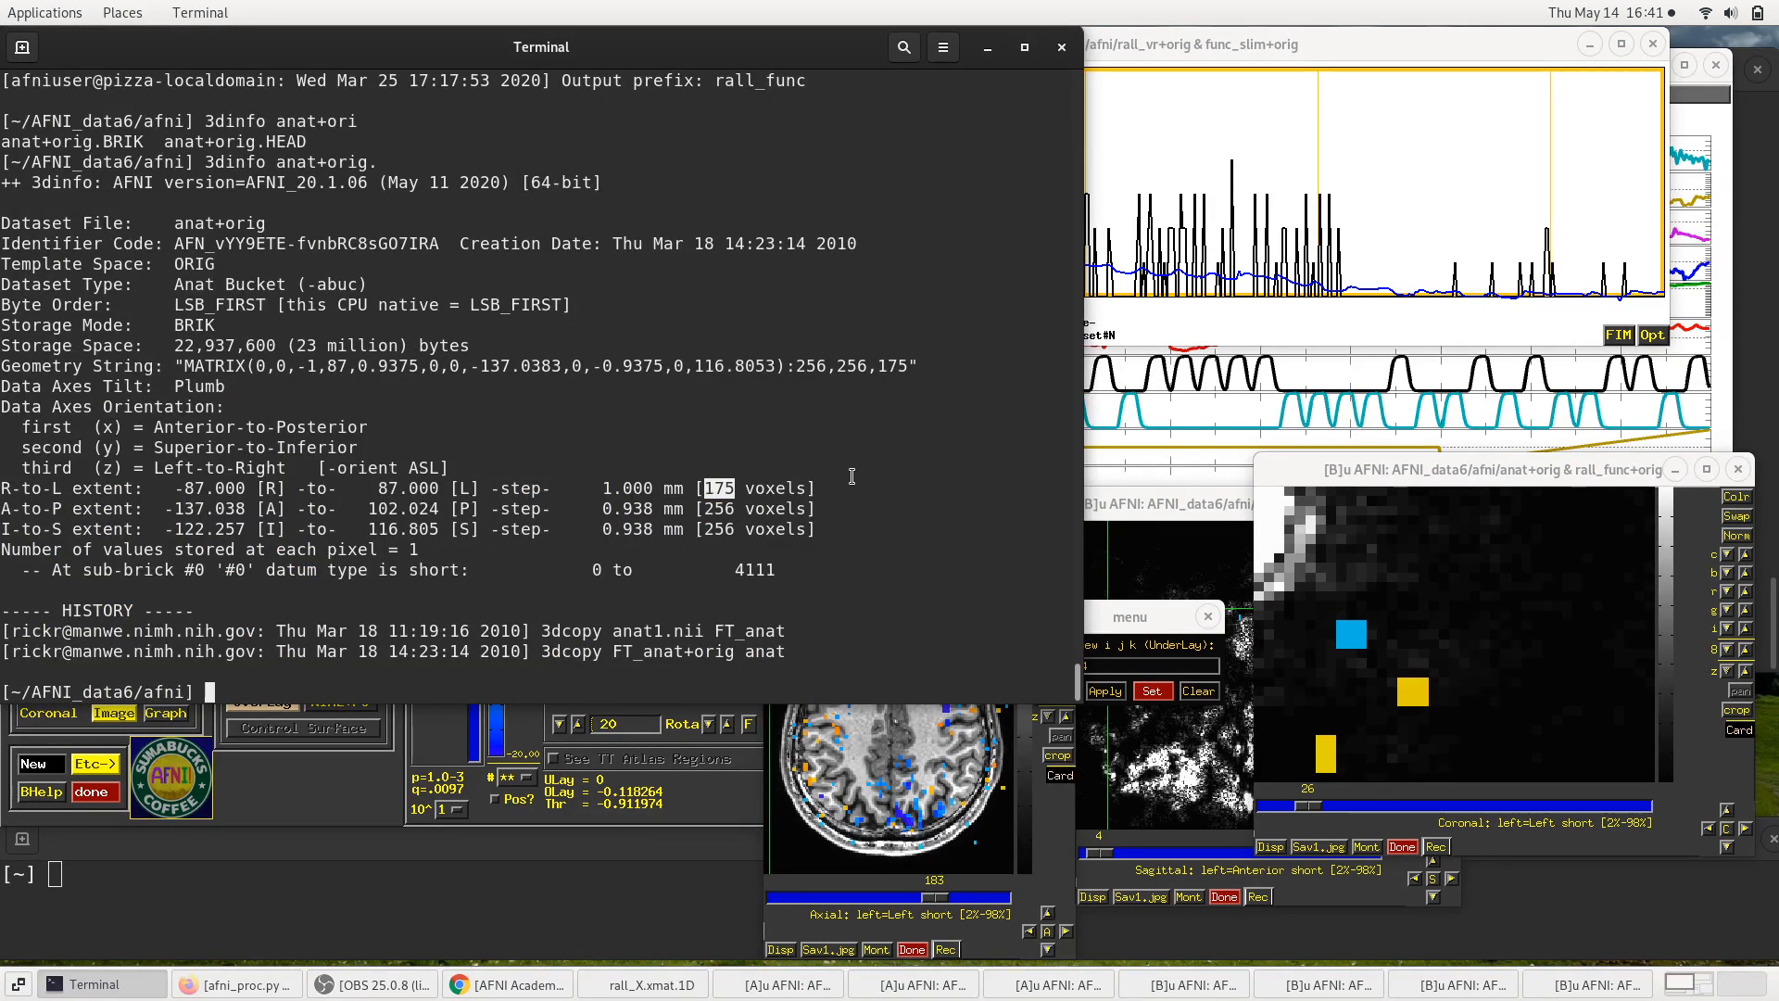
click(1125, 621)
drag(1091, 619, 1169, 590)
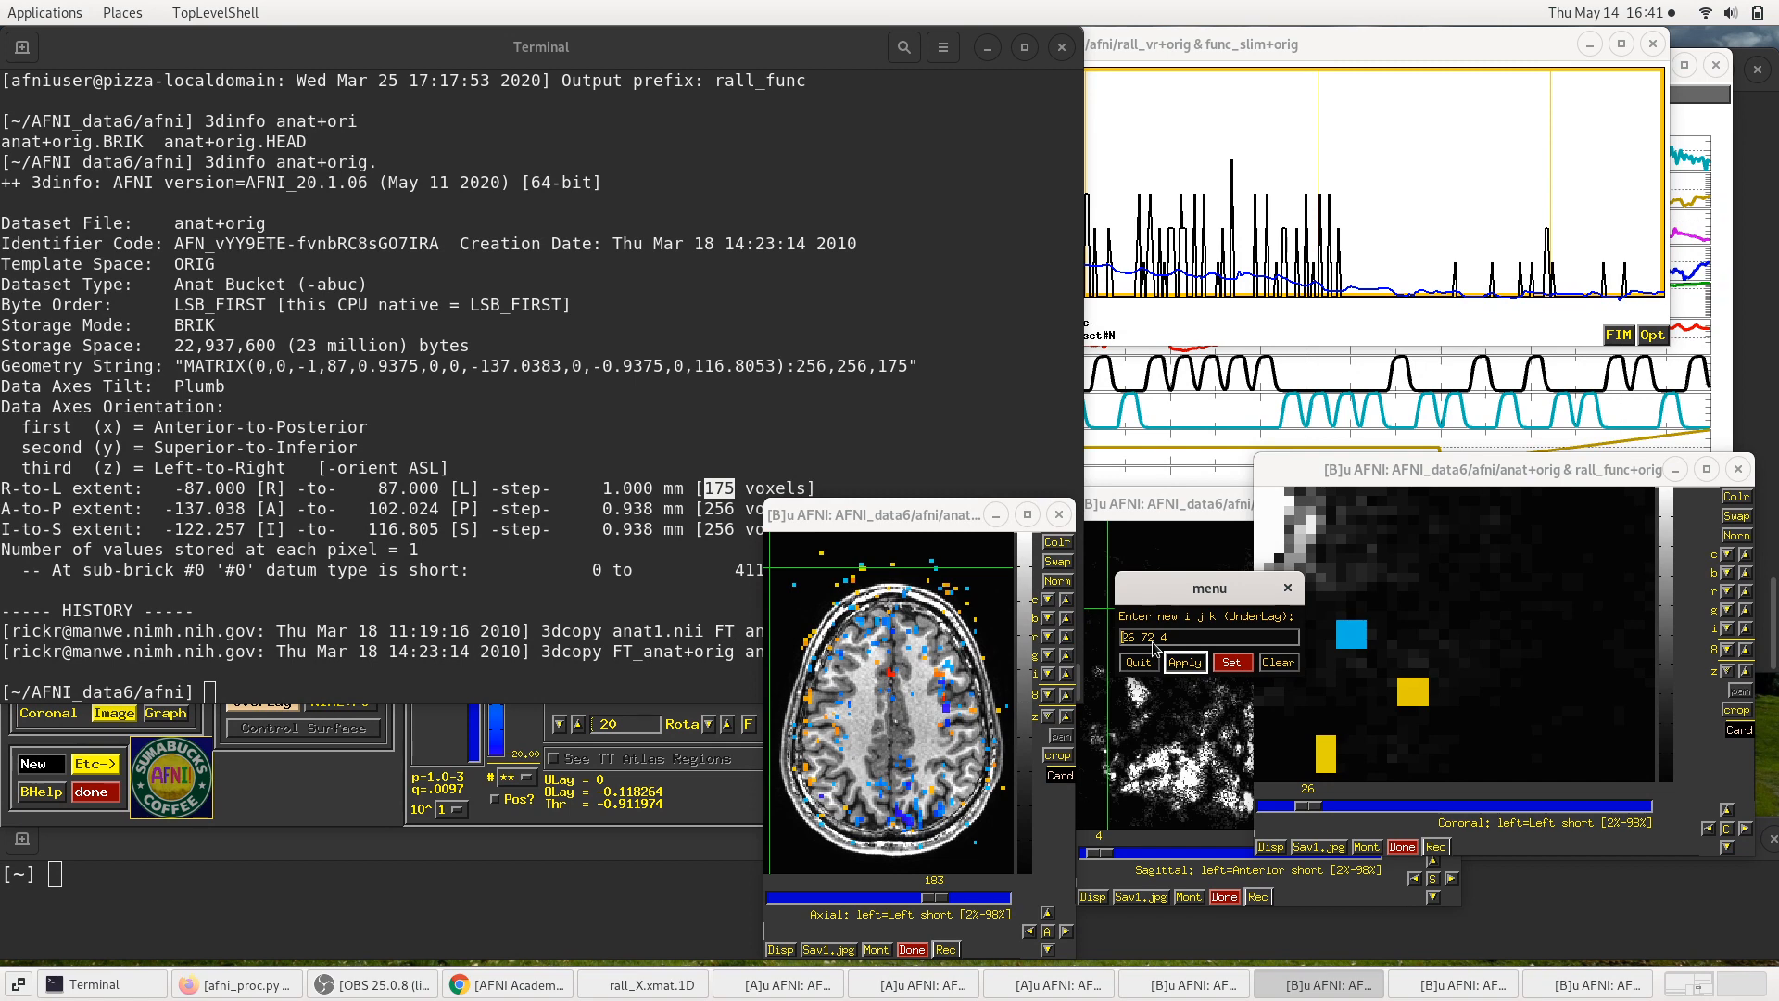
Step: Check anat+orig's A-to-P, I-to-S and R-to-L voxel counts against the index order in the underlay jump dialog
right_click(920, 656)
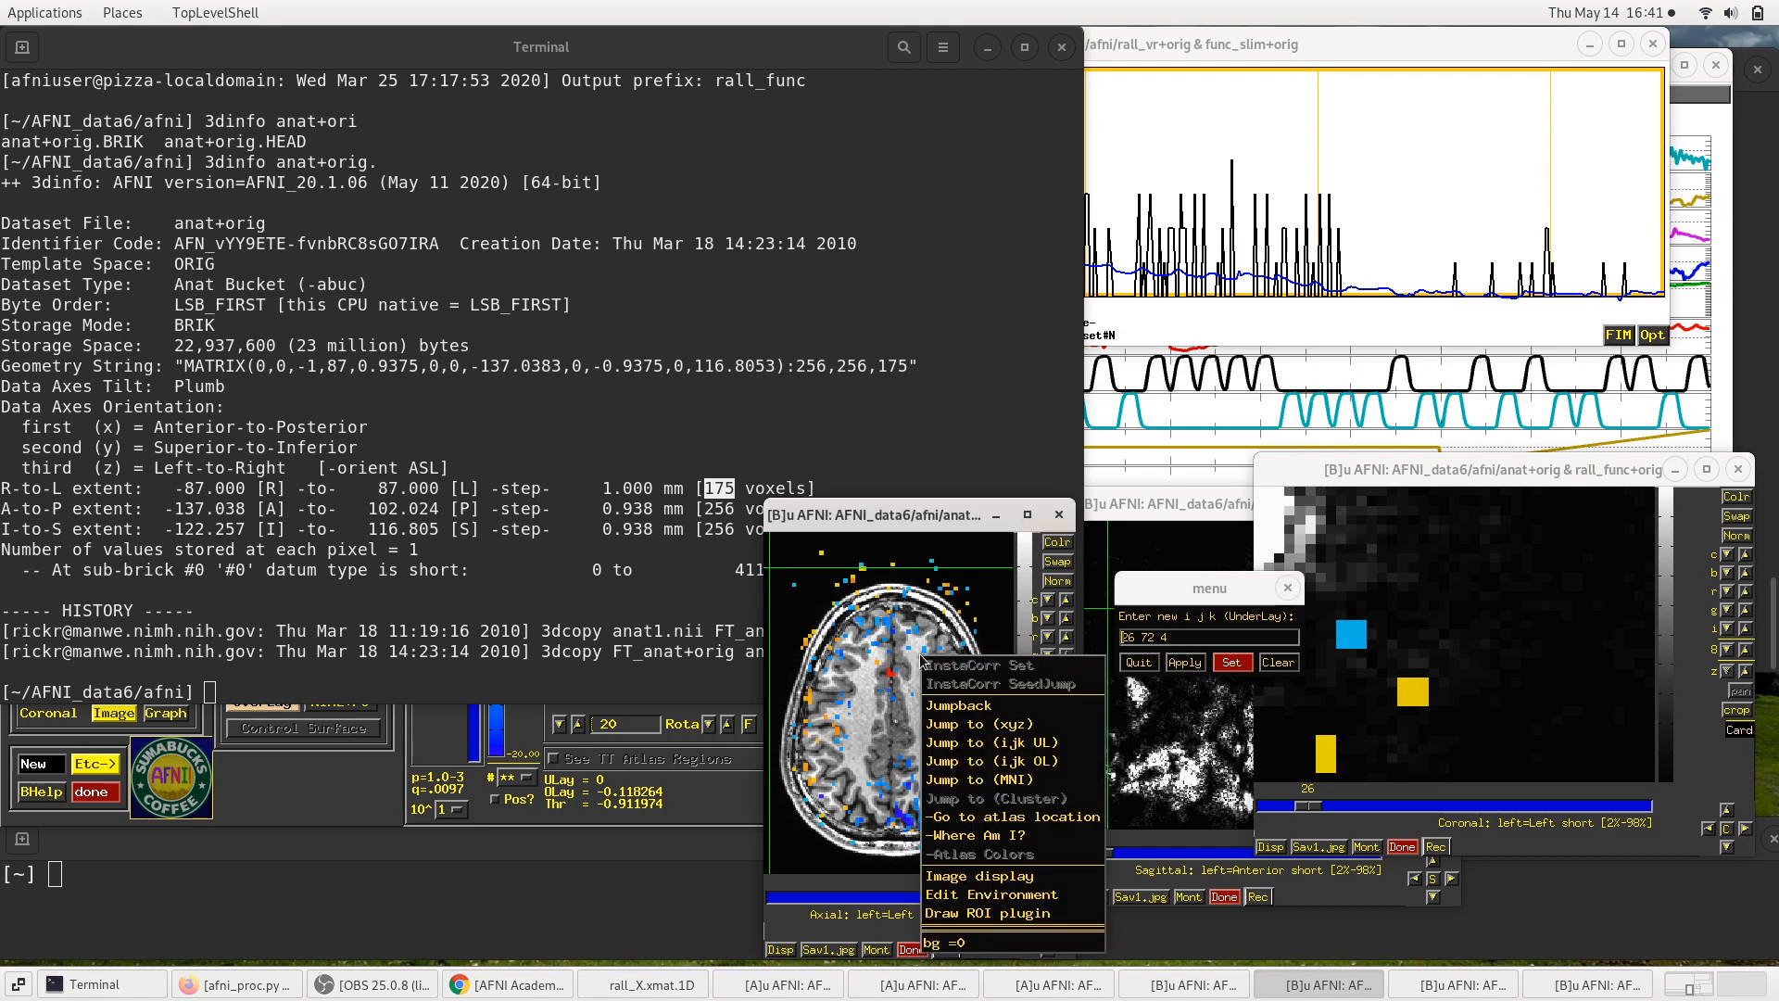
click(922, 660)
right_click(922, 659)
click(625, 473)
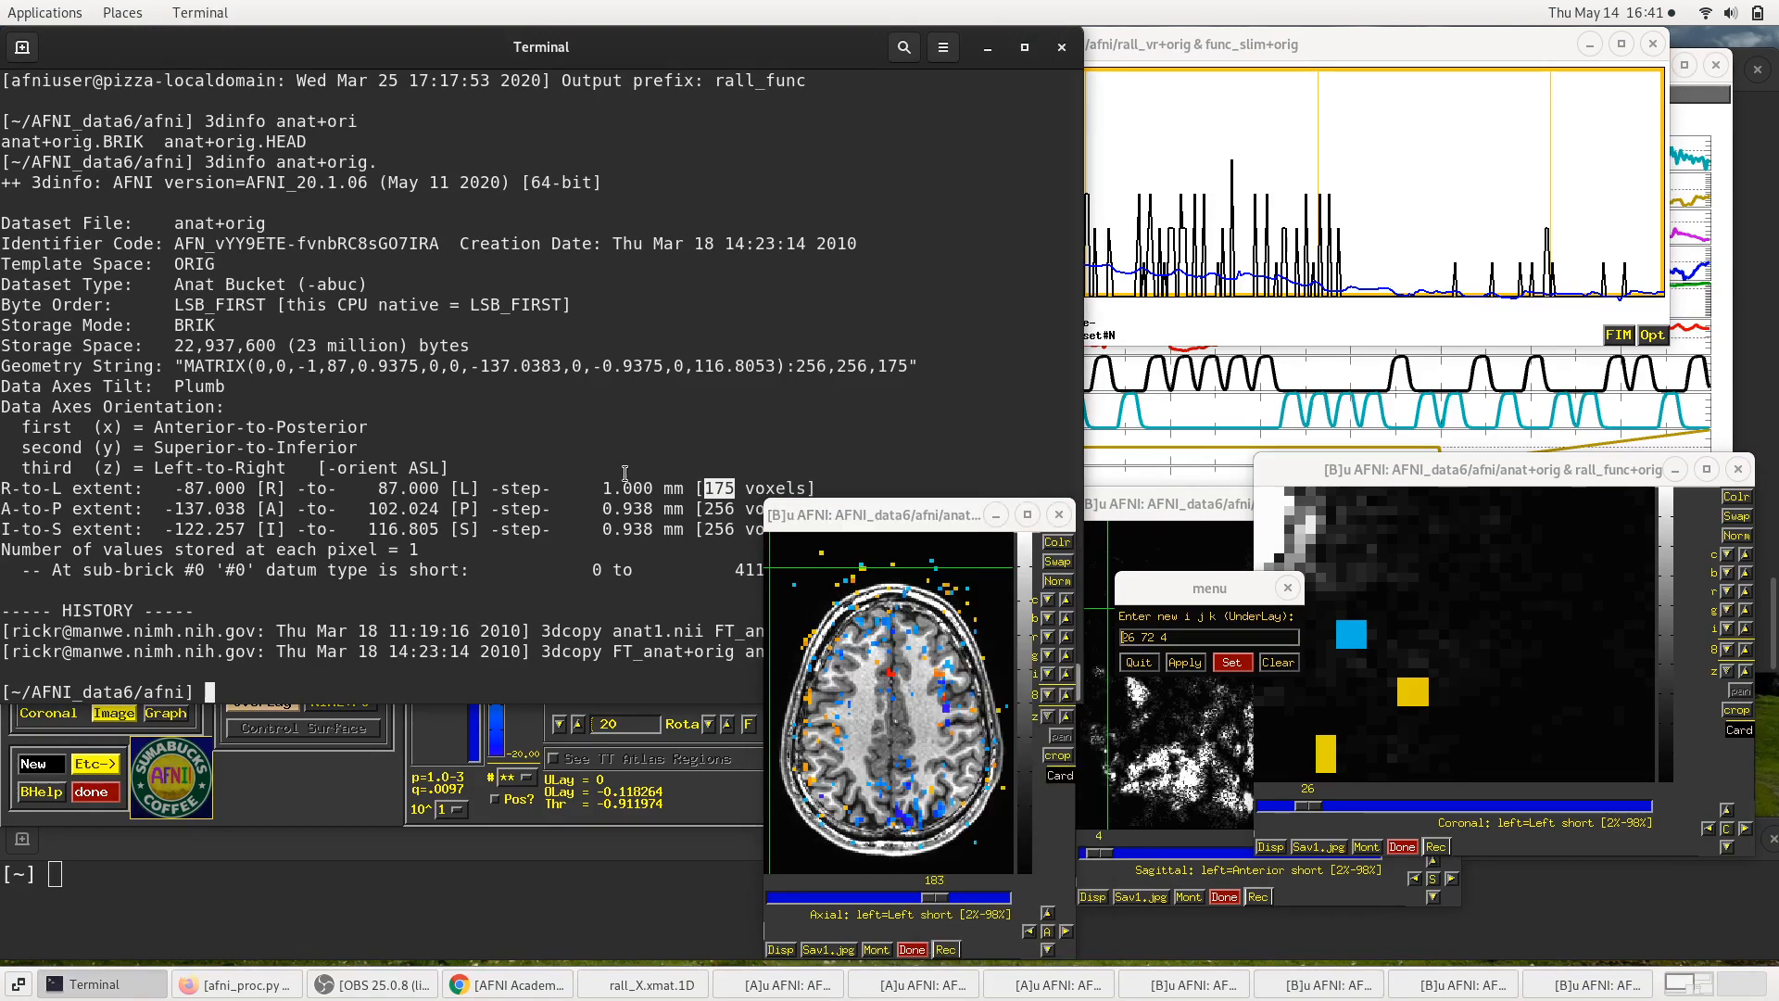
click(722, 509)
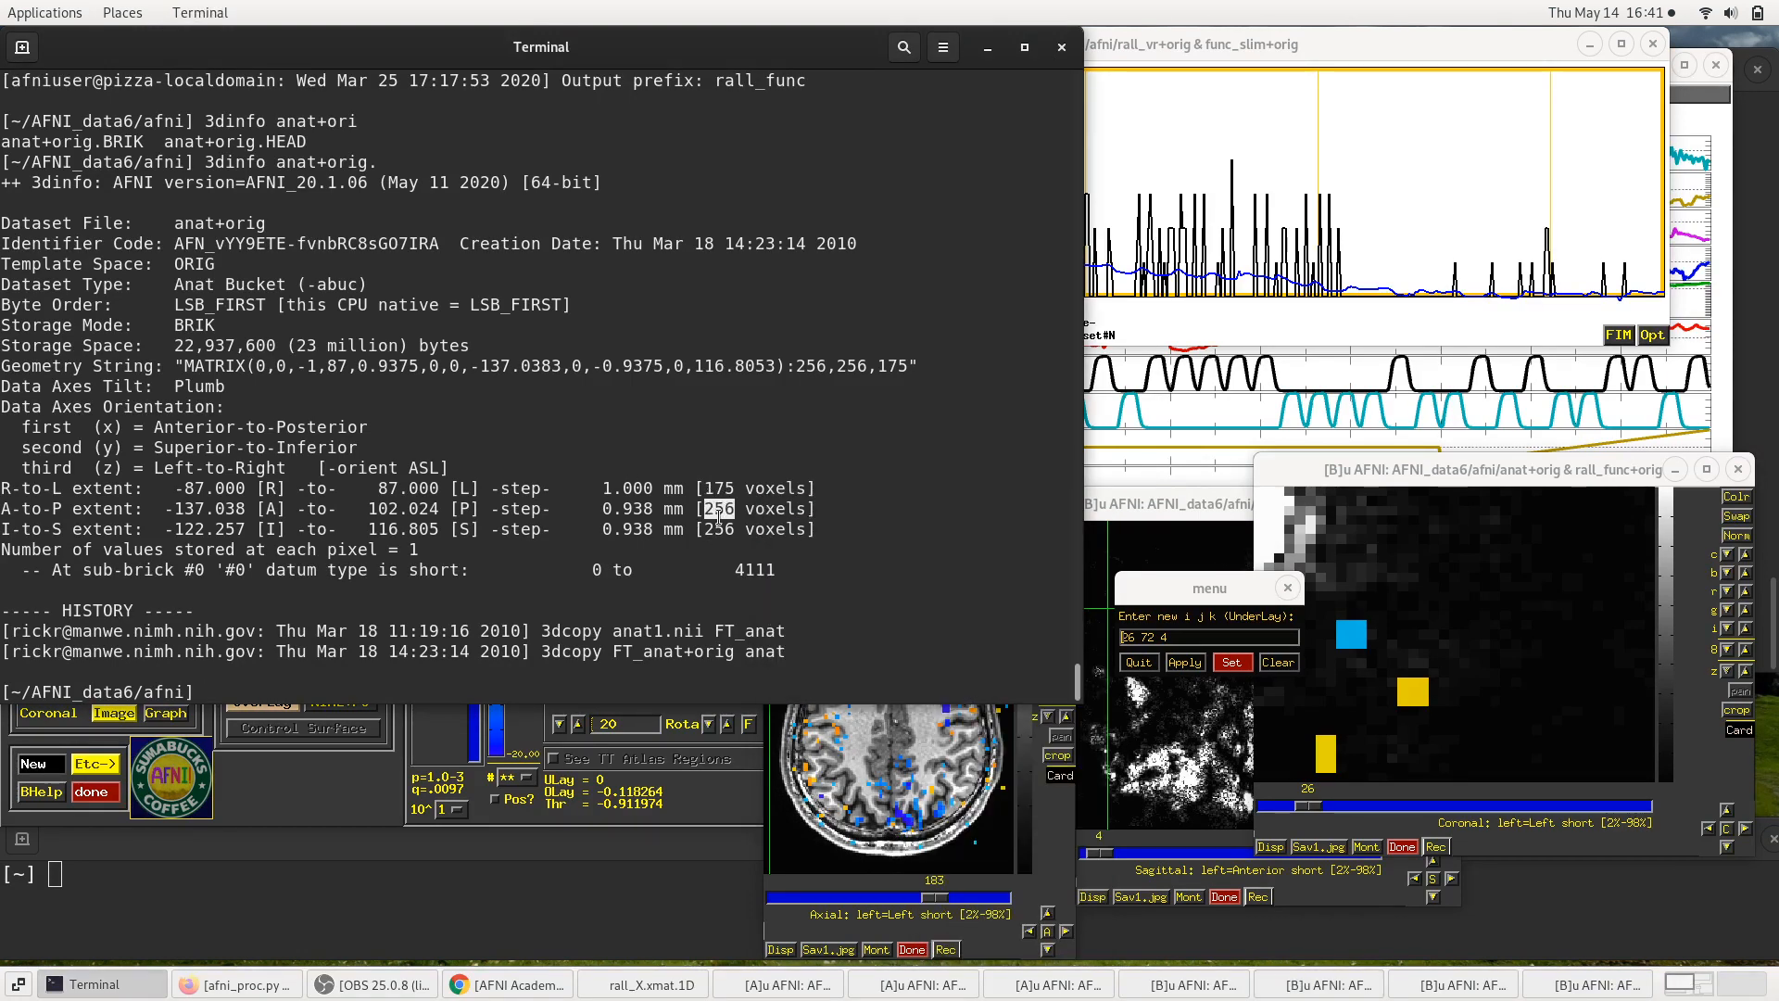
double_click(716, 529)
double_click(719, 488)
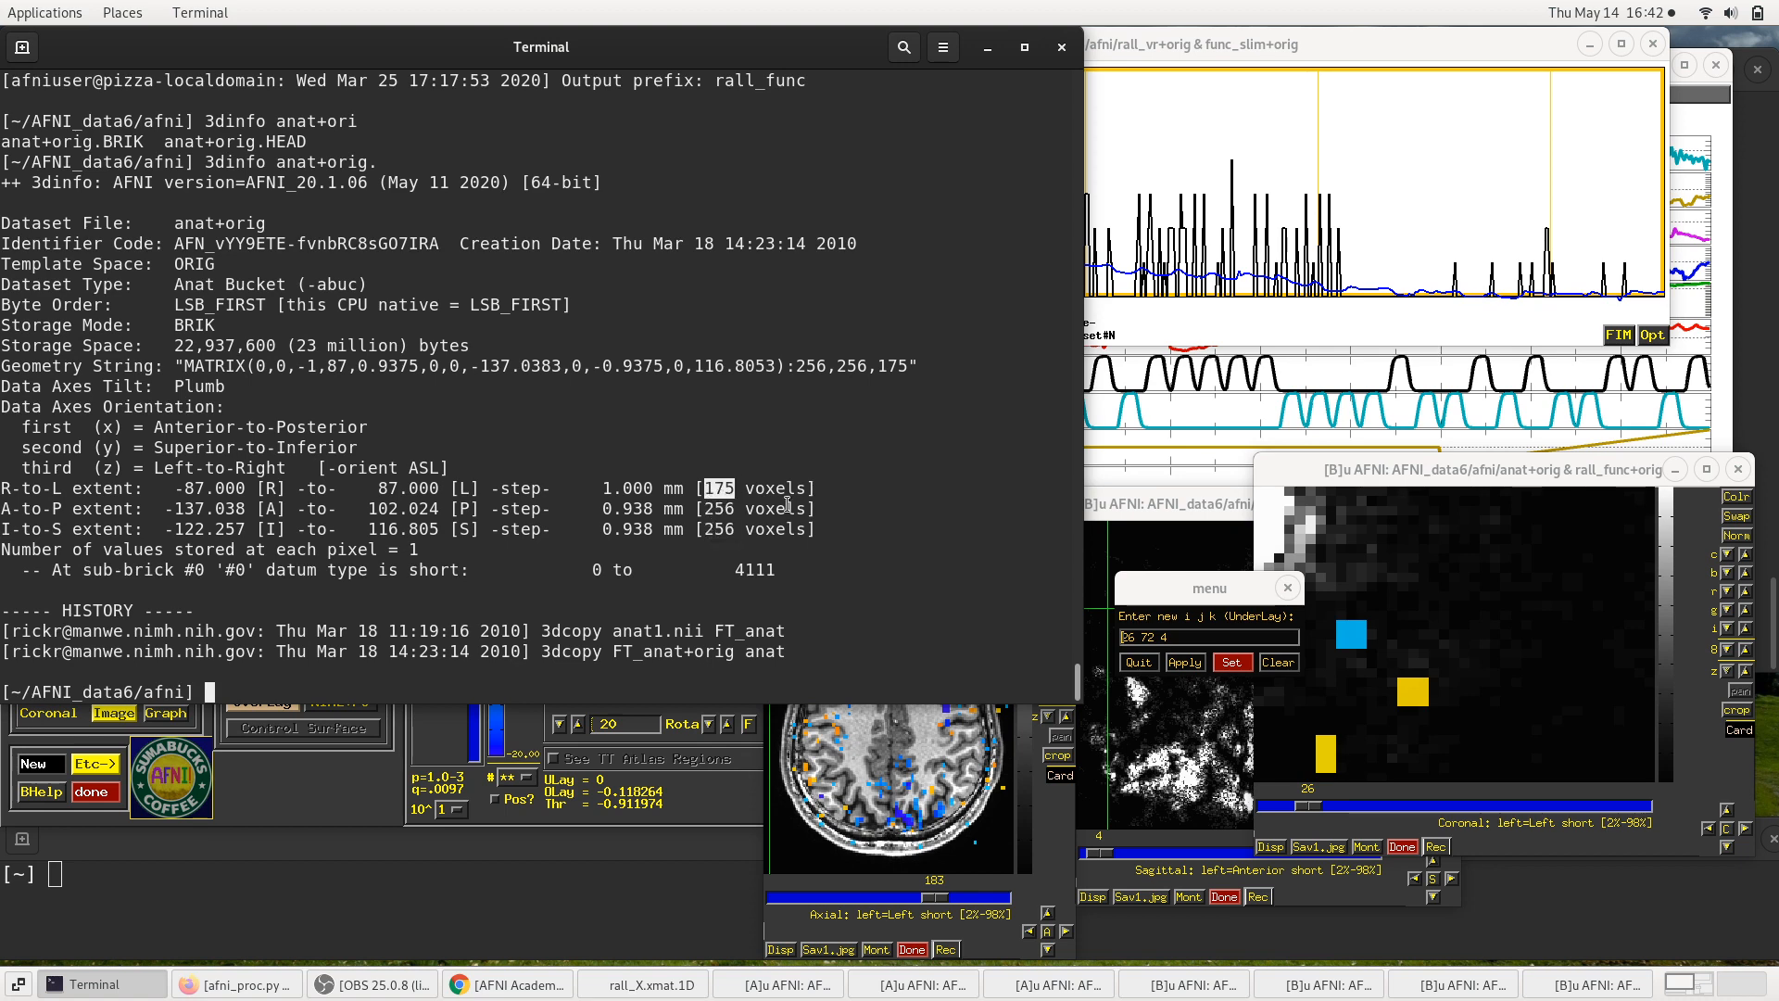
click(1132, 649)
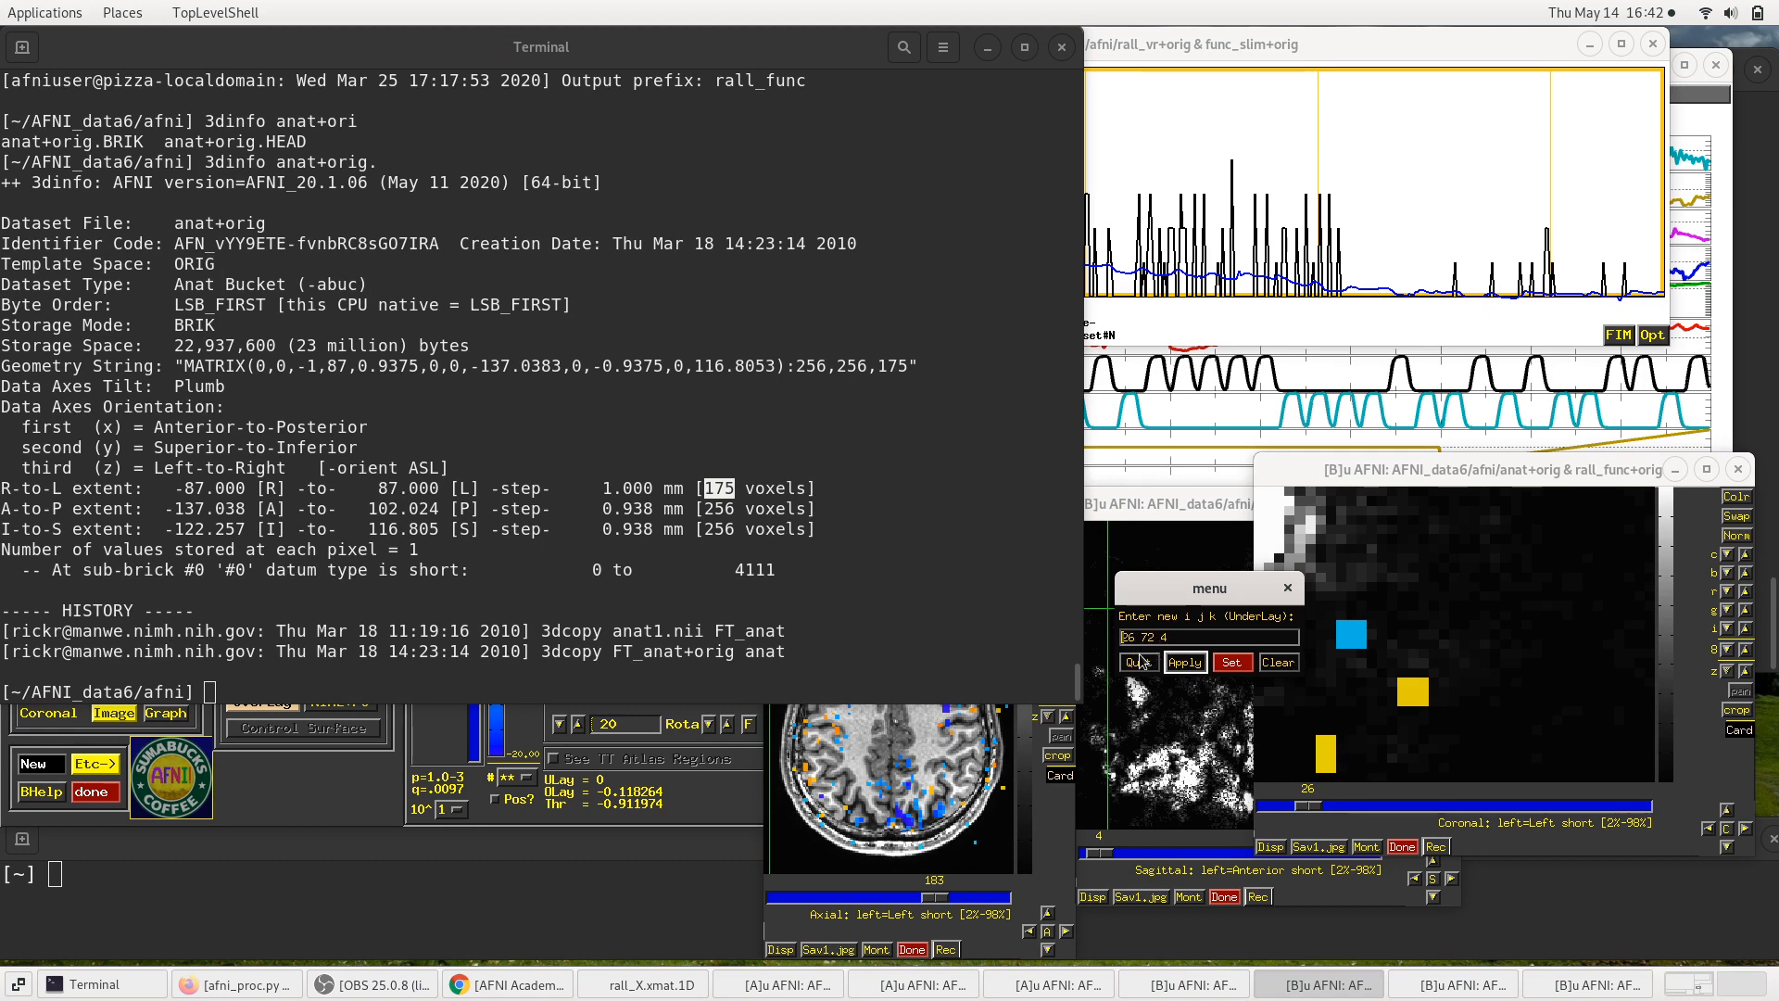
Step: Find rall_func+orig's 3dinfo output in the terminal and highlight its voxel counts along all three axes
click(755, 512)
scroll(755, 512, up, 15)
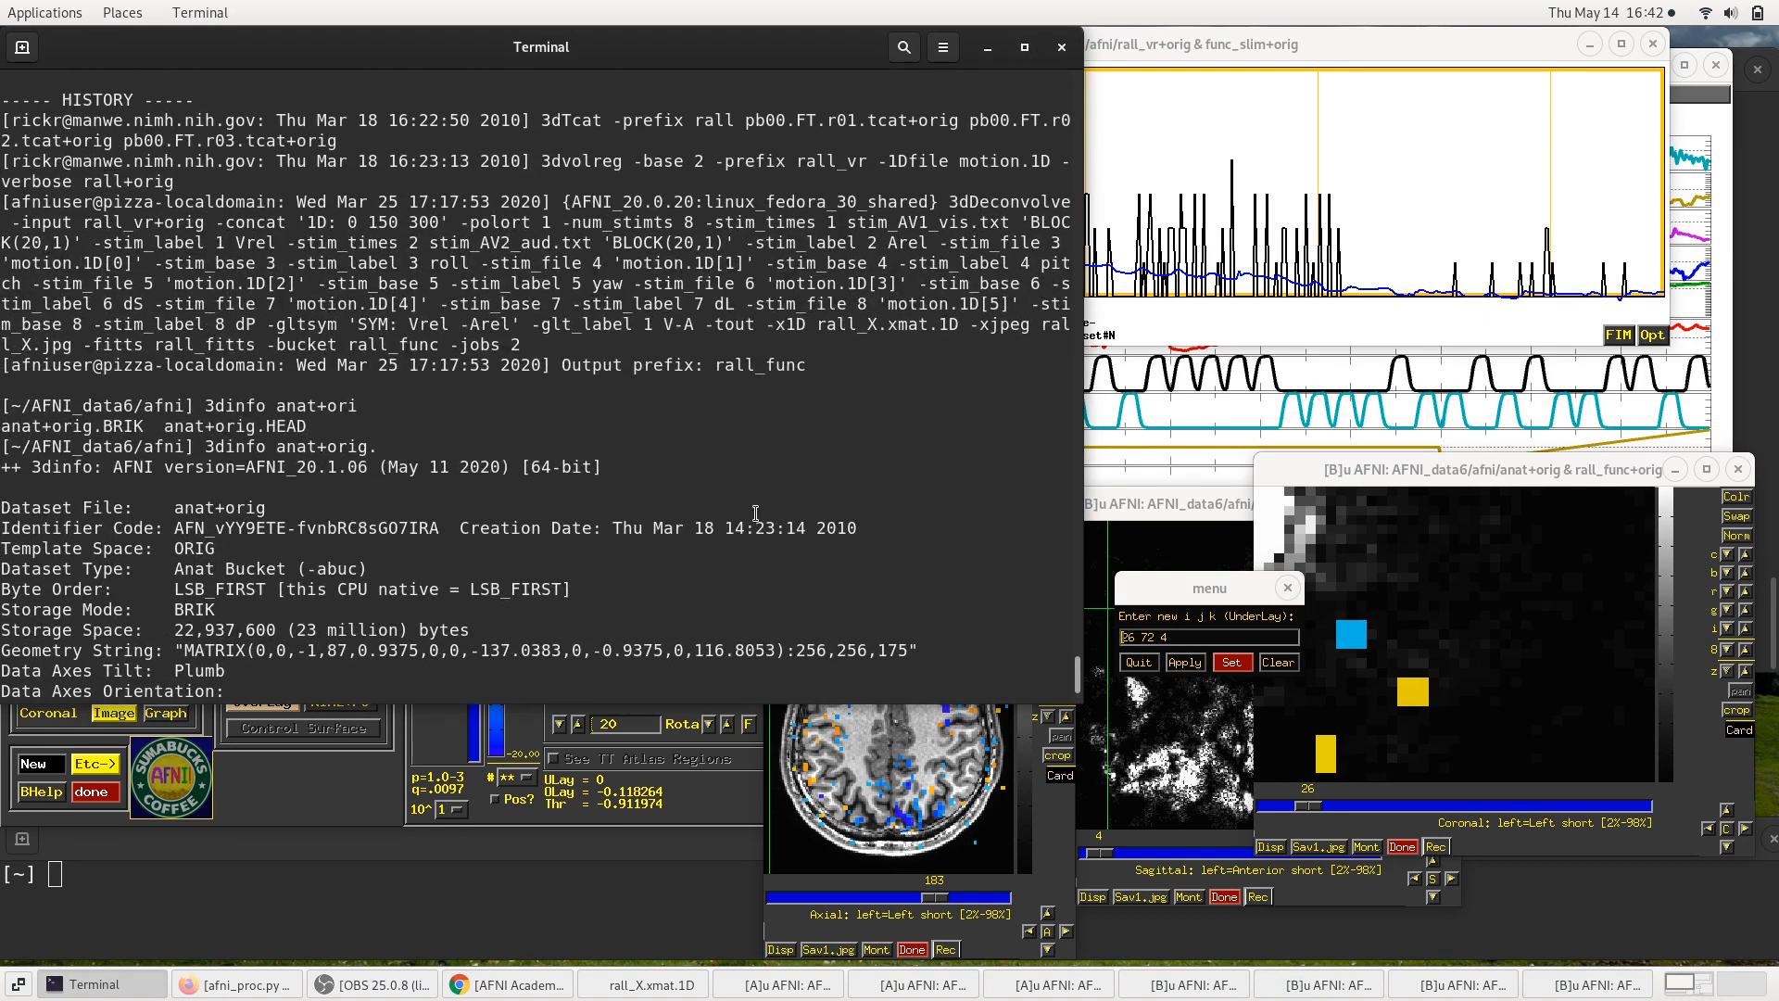
scroll(755, 513, up, 1)
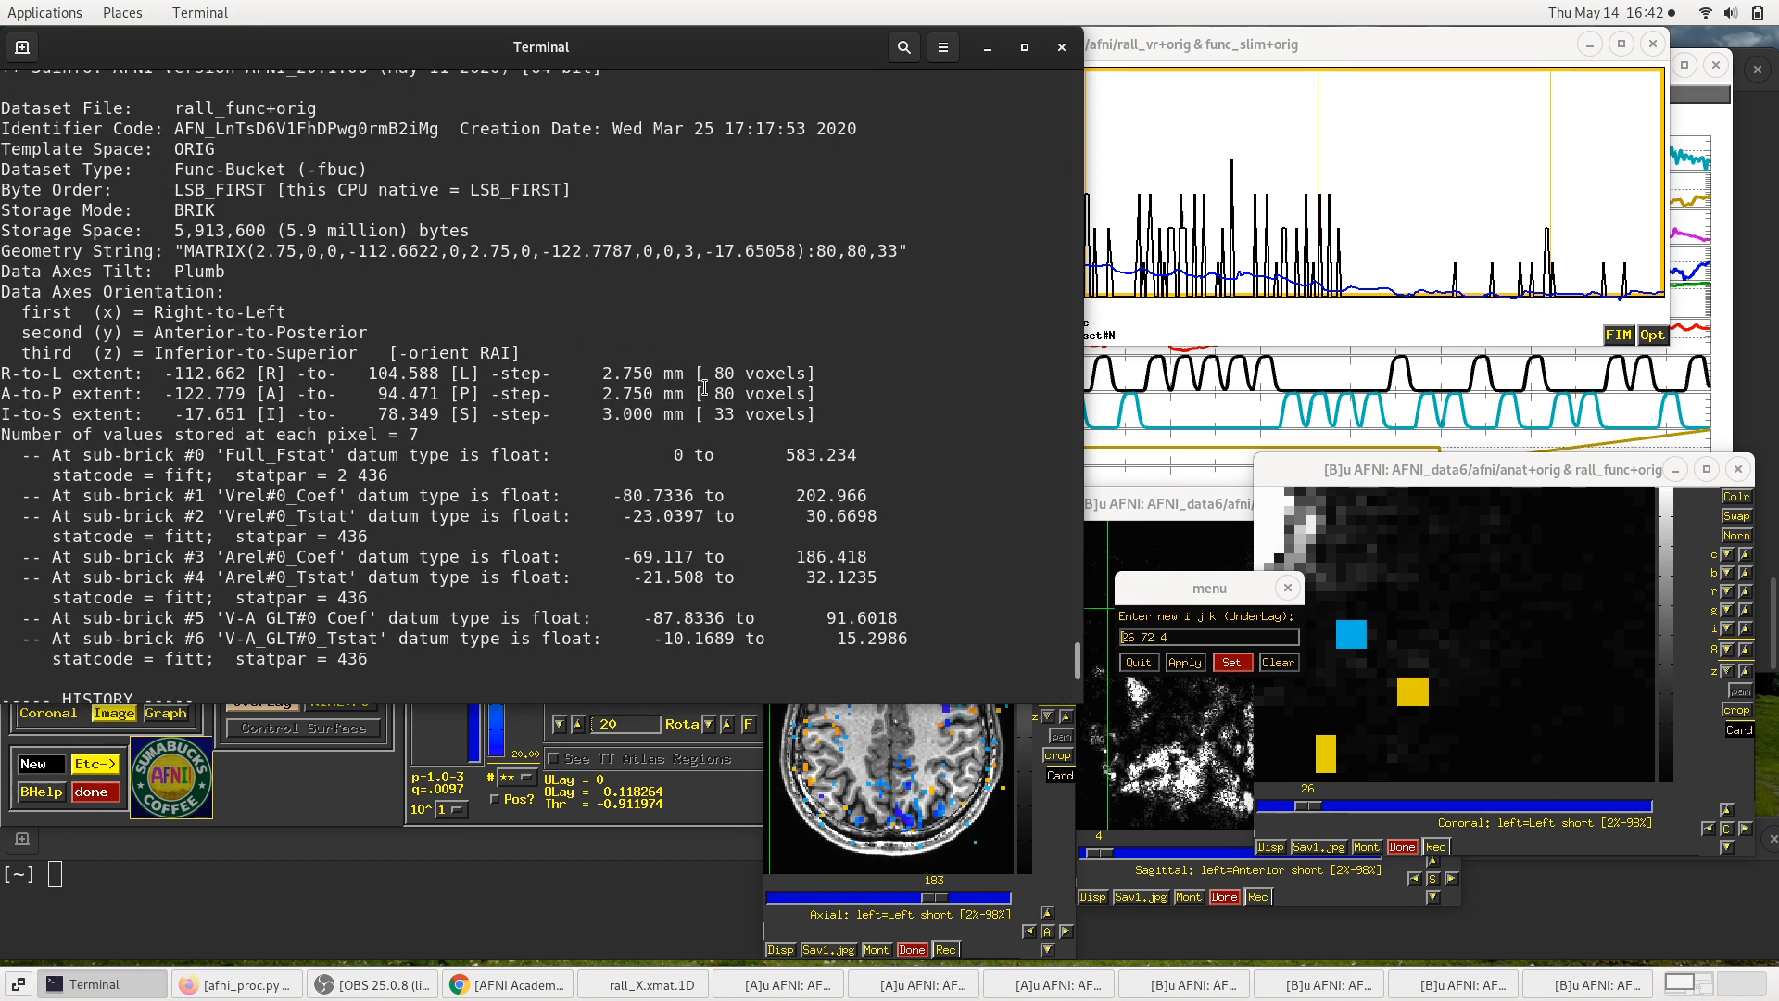
double_click(730, 371)
double_click(729, 394)
double_click(726, 414)
Step: Close the underlay index dialog and jump controller B's crosshairs to overlay ijk index 26 72 4
click(1138, 663)
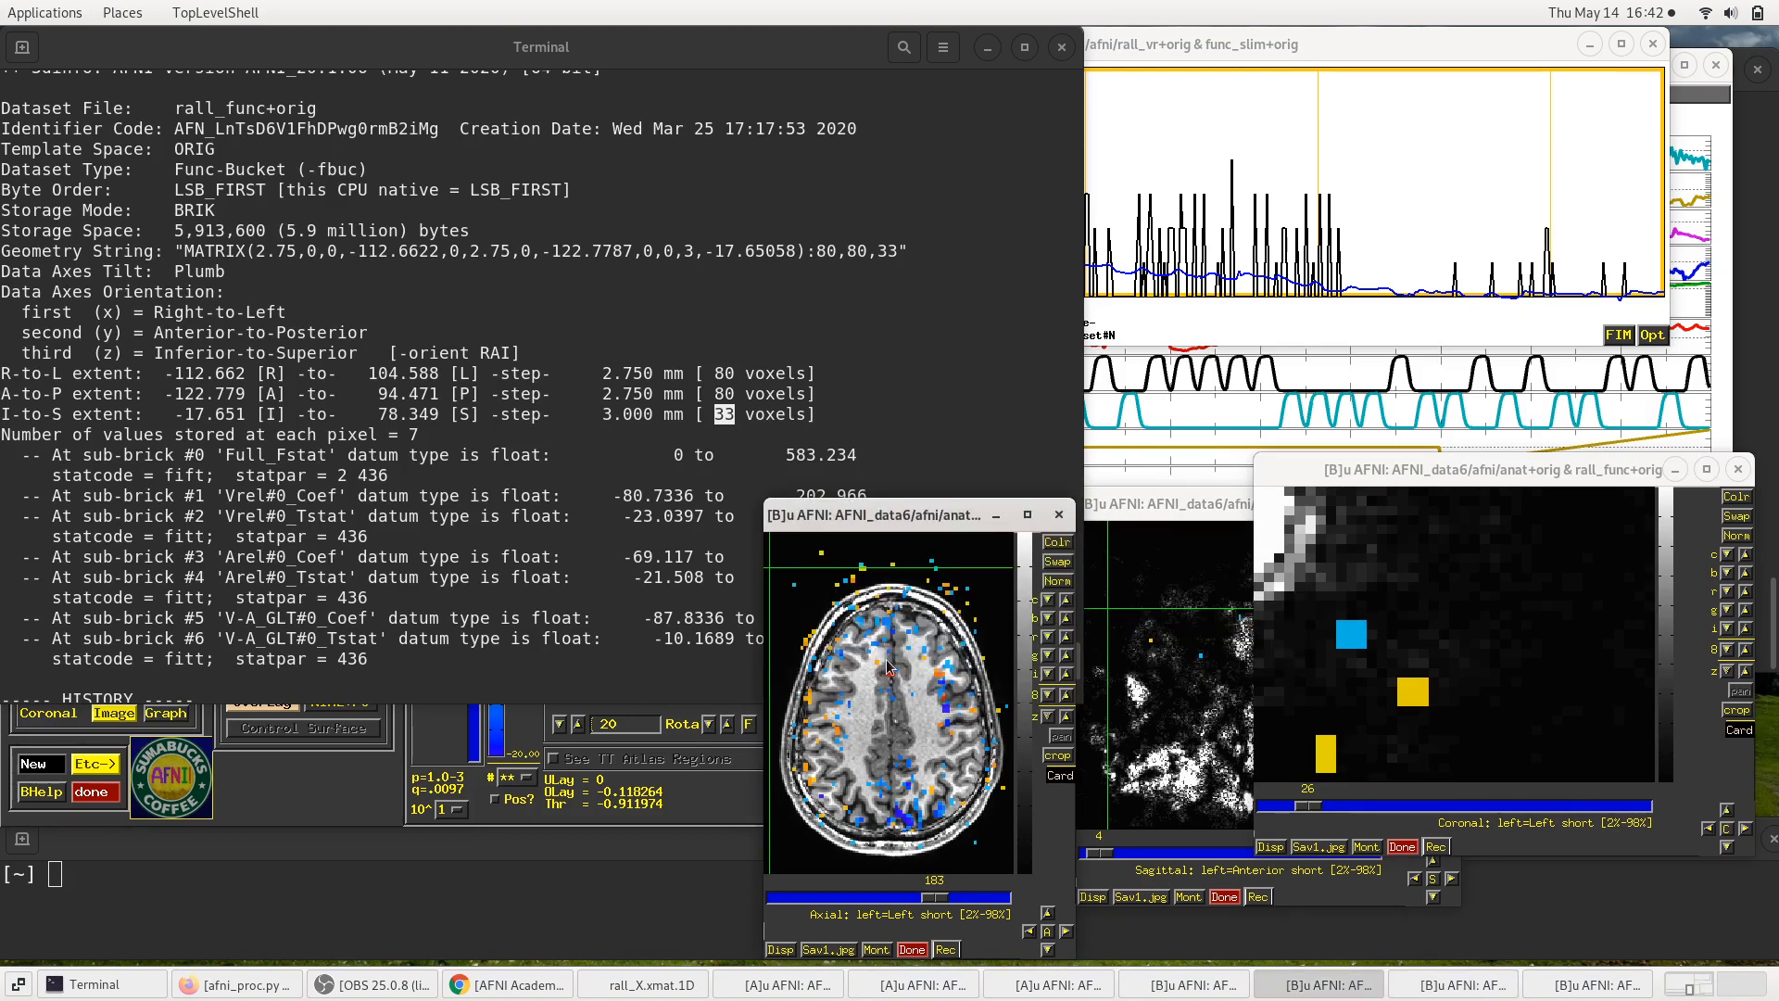
right_click(887, 665)
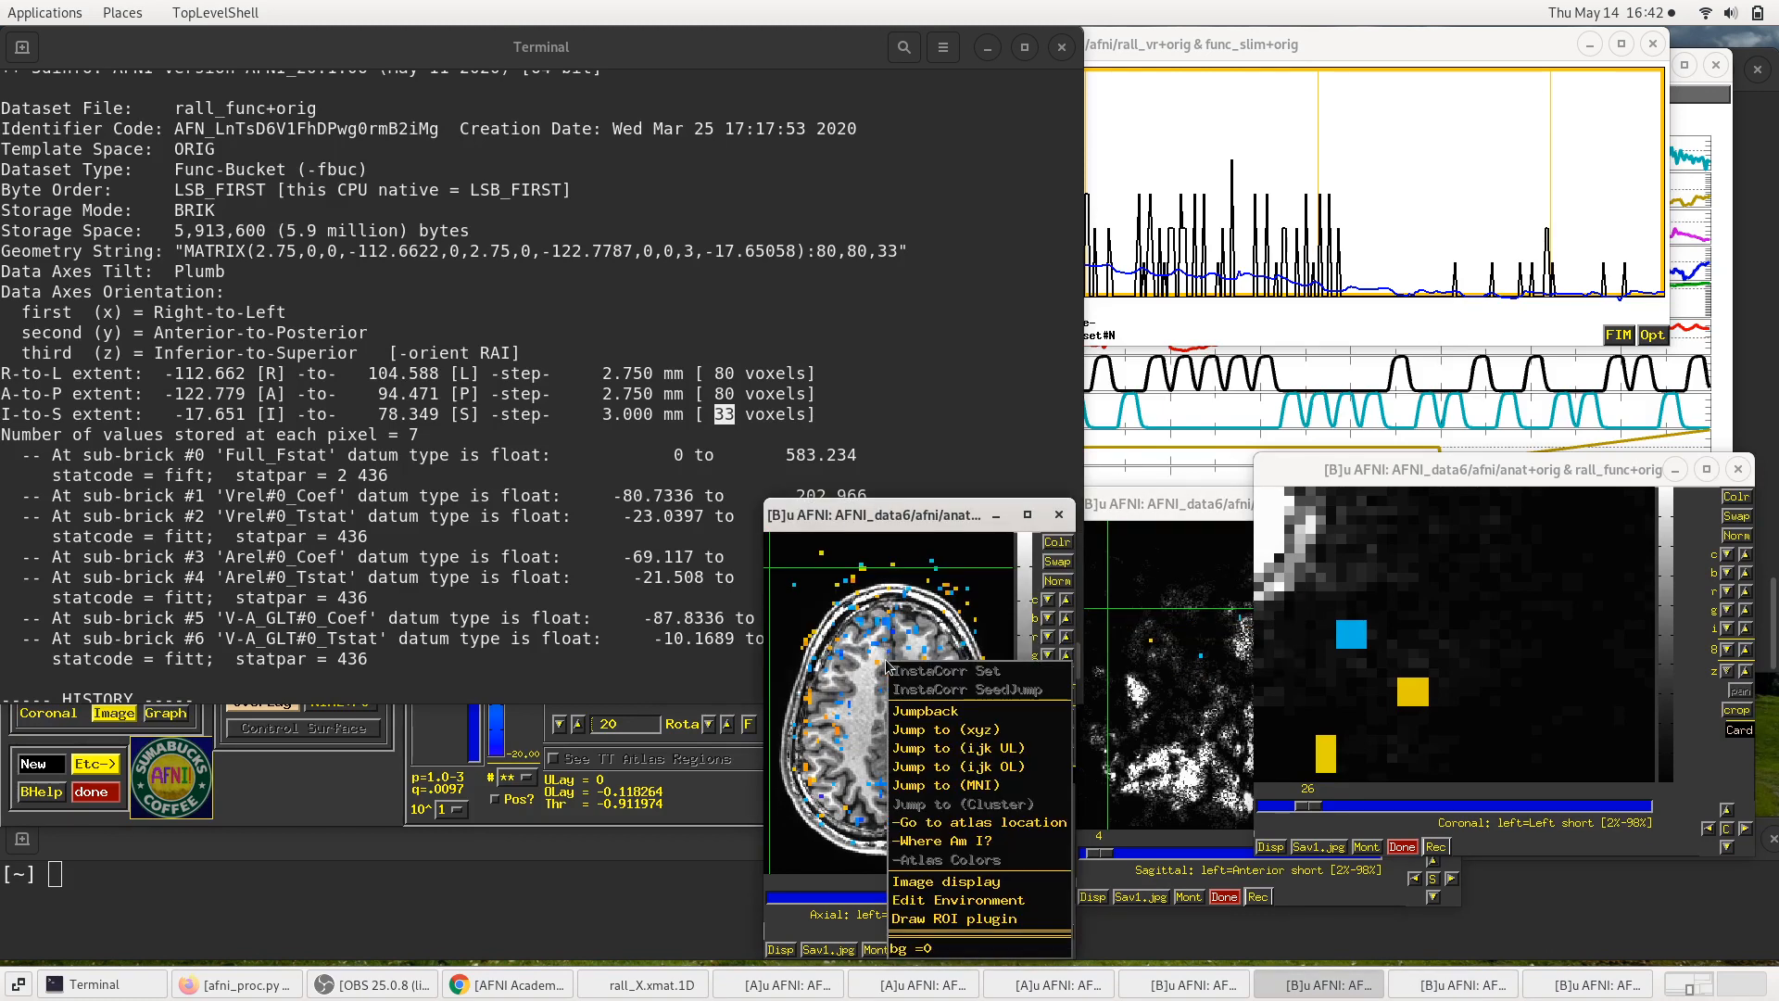
click(939, 767)
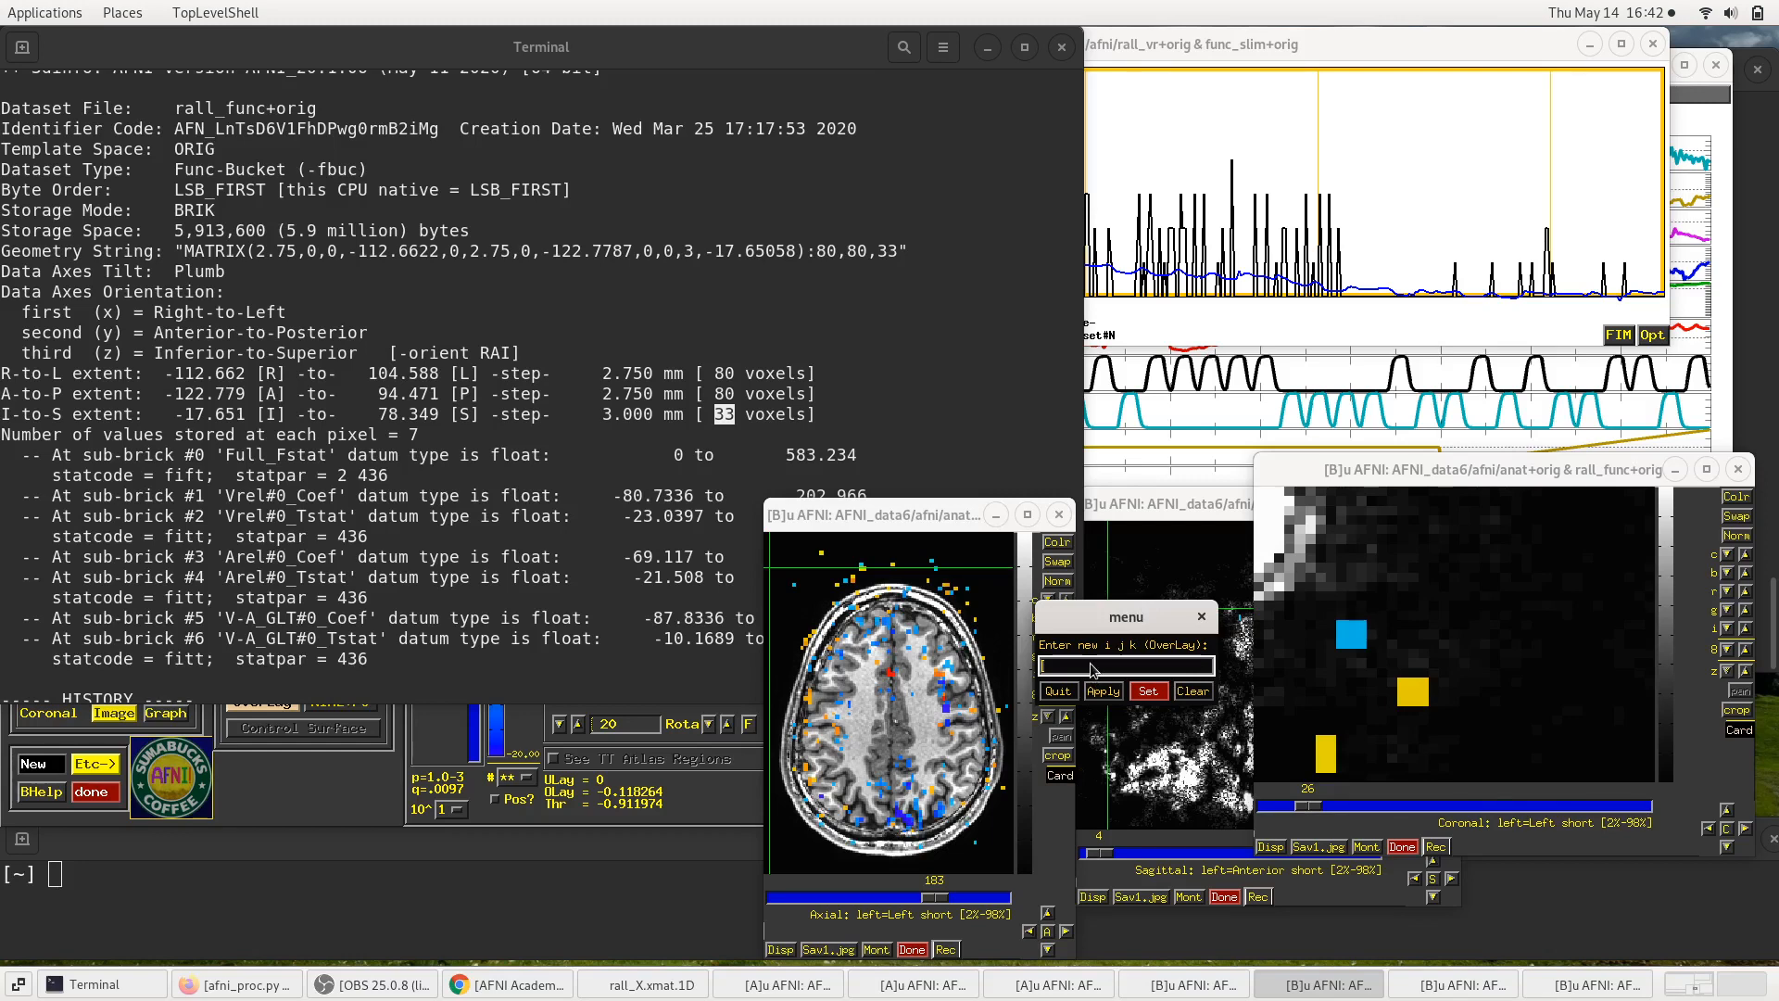
text(26 72 4)
click(1146, 692)
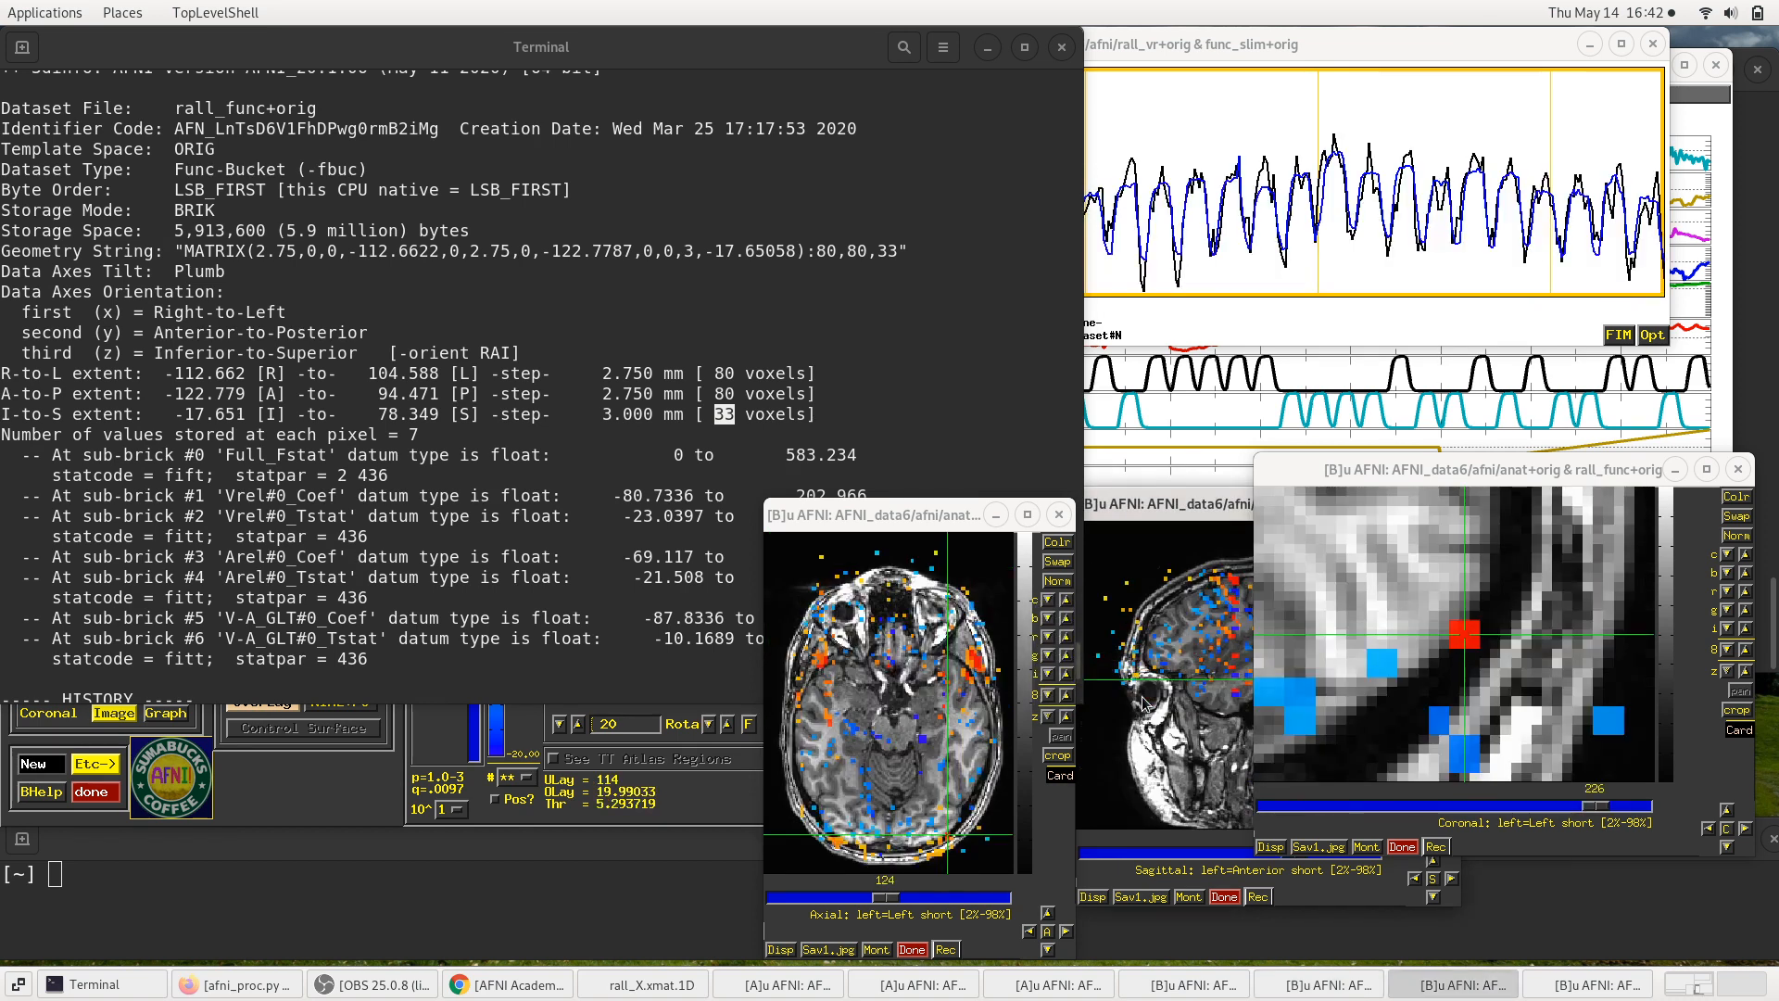
Step: Compare the #1 Vrel#0_Coef and #3 Arel#0_Coef overlay values at the crosshairs, returning the overlay to #5 V-A_GLT#0_Coef
click(506, 334)
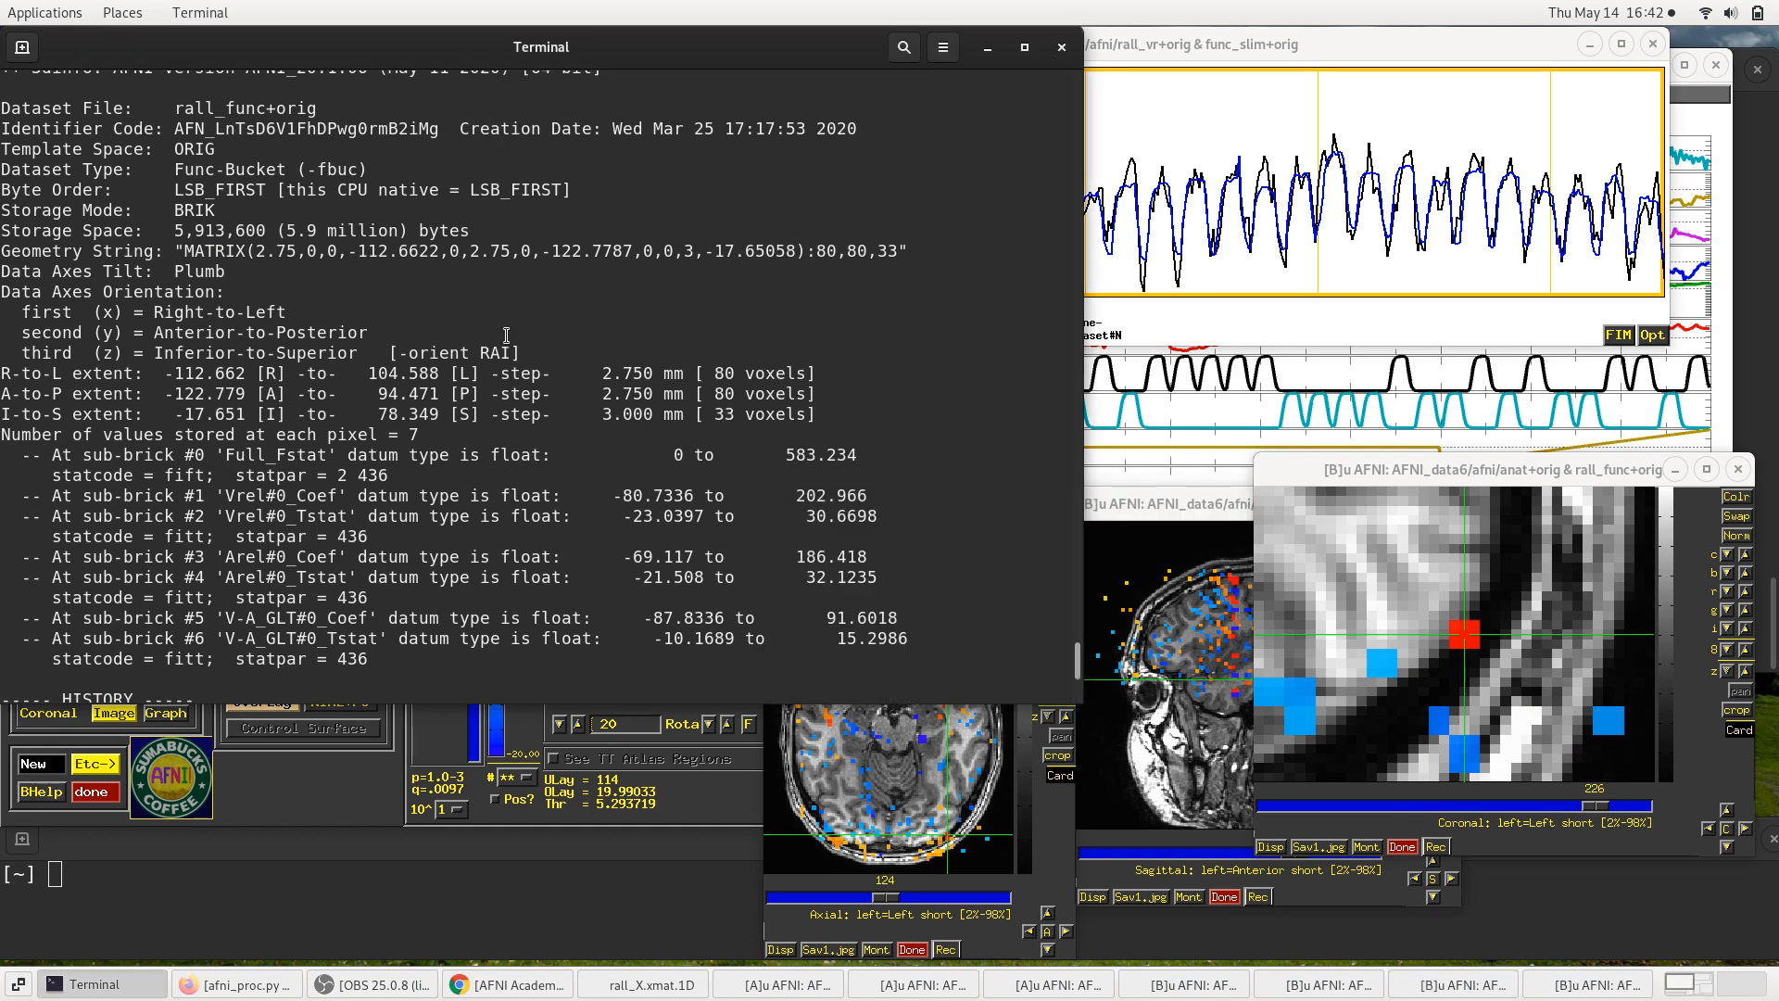
key(alt+F3)
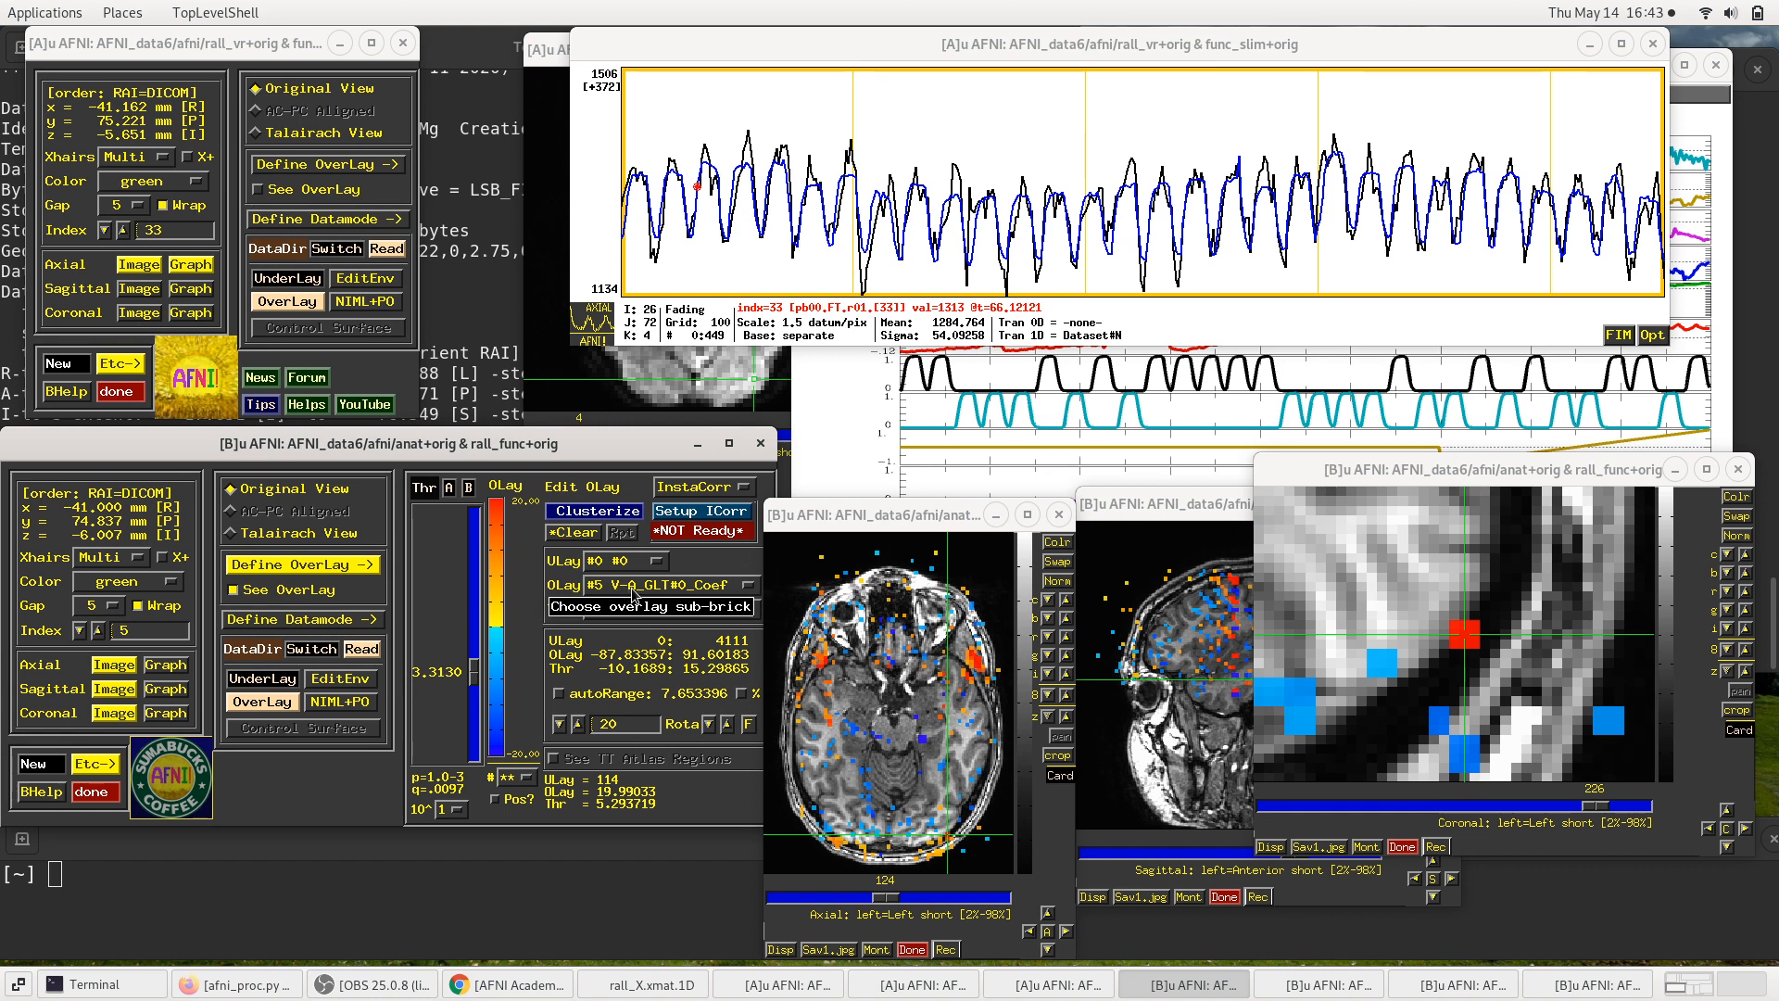
click(634, 593)
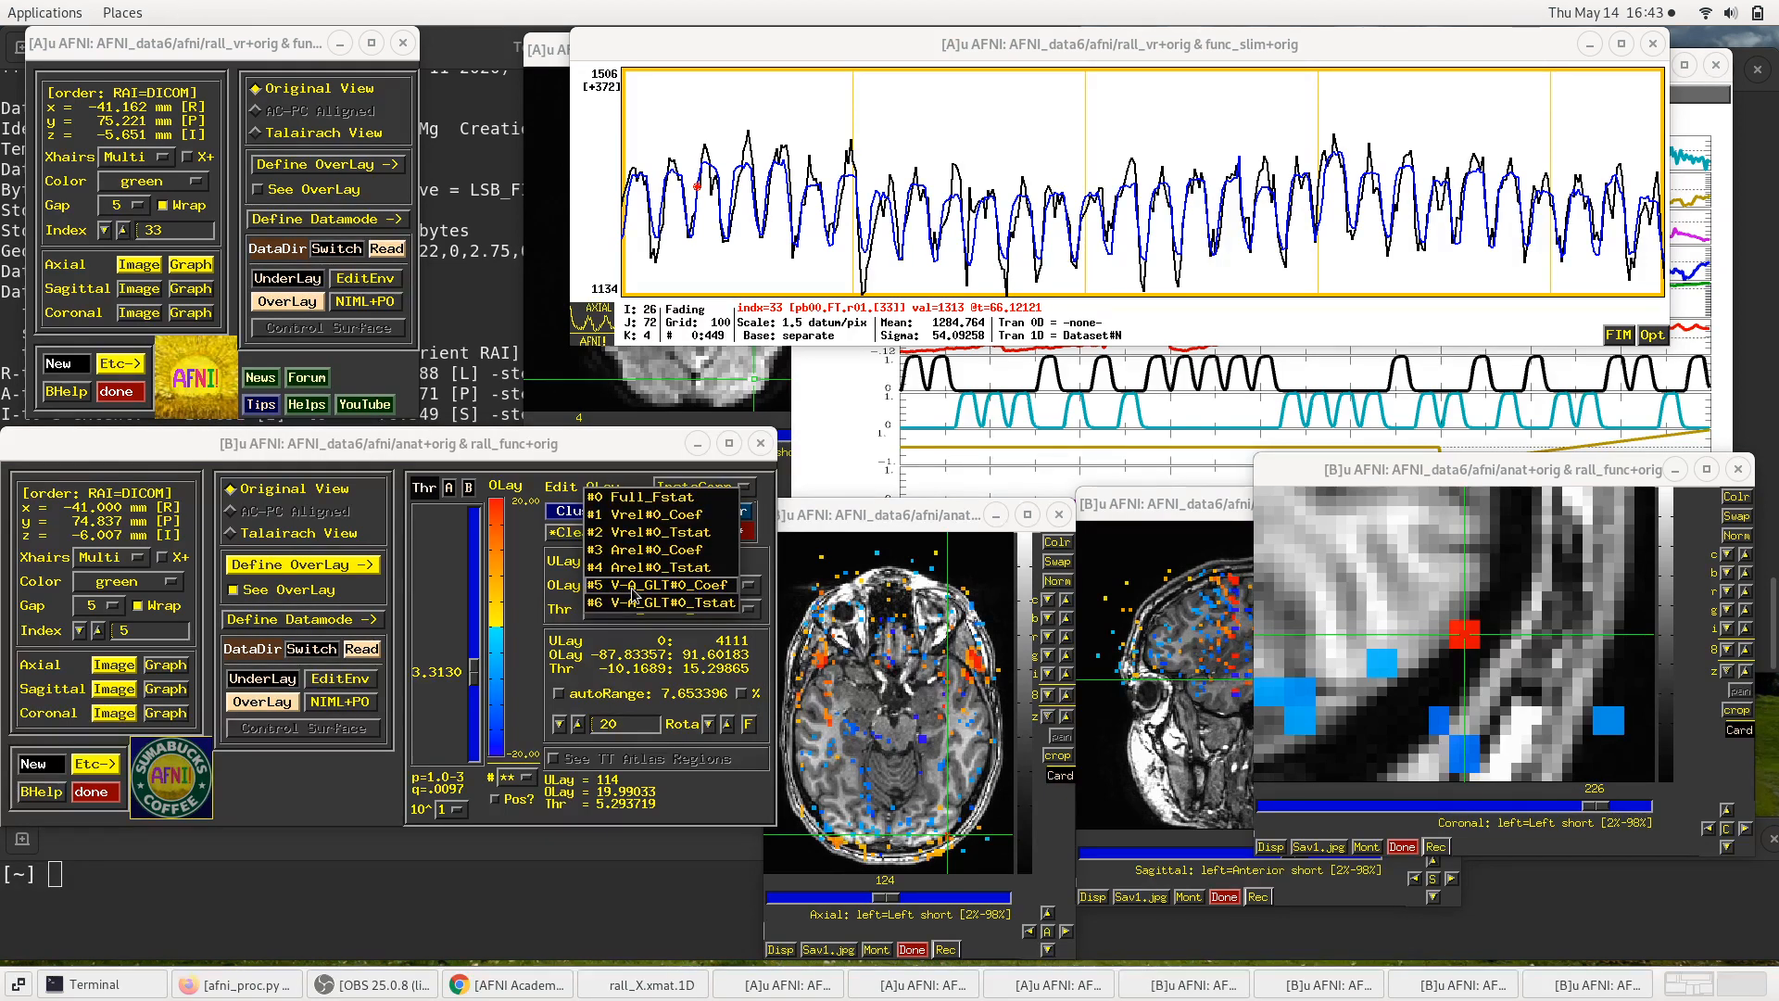
click(648, 523)
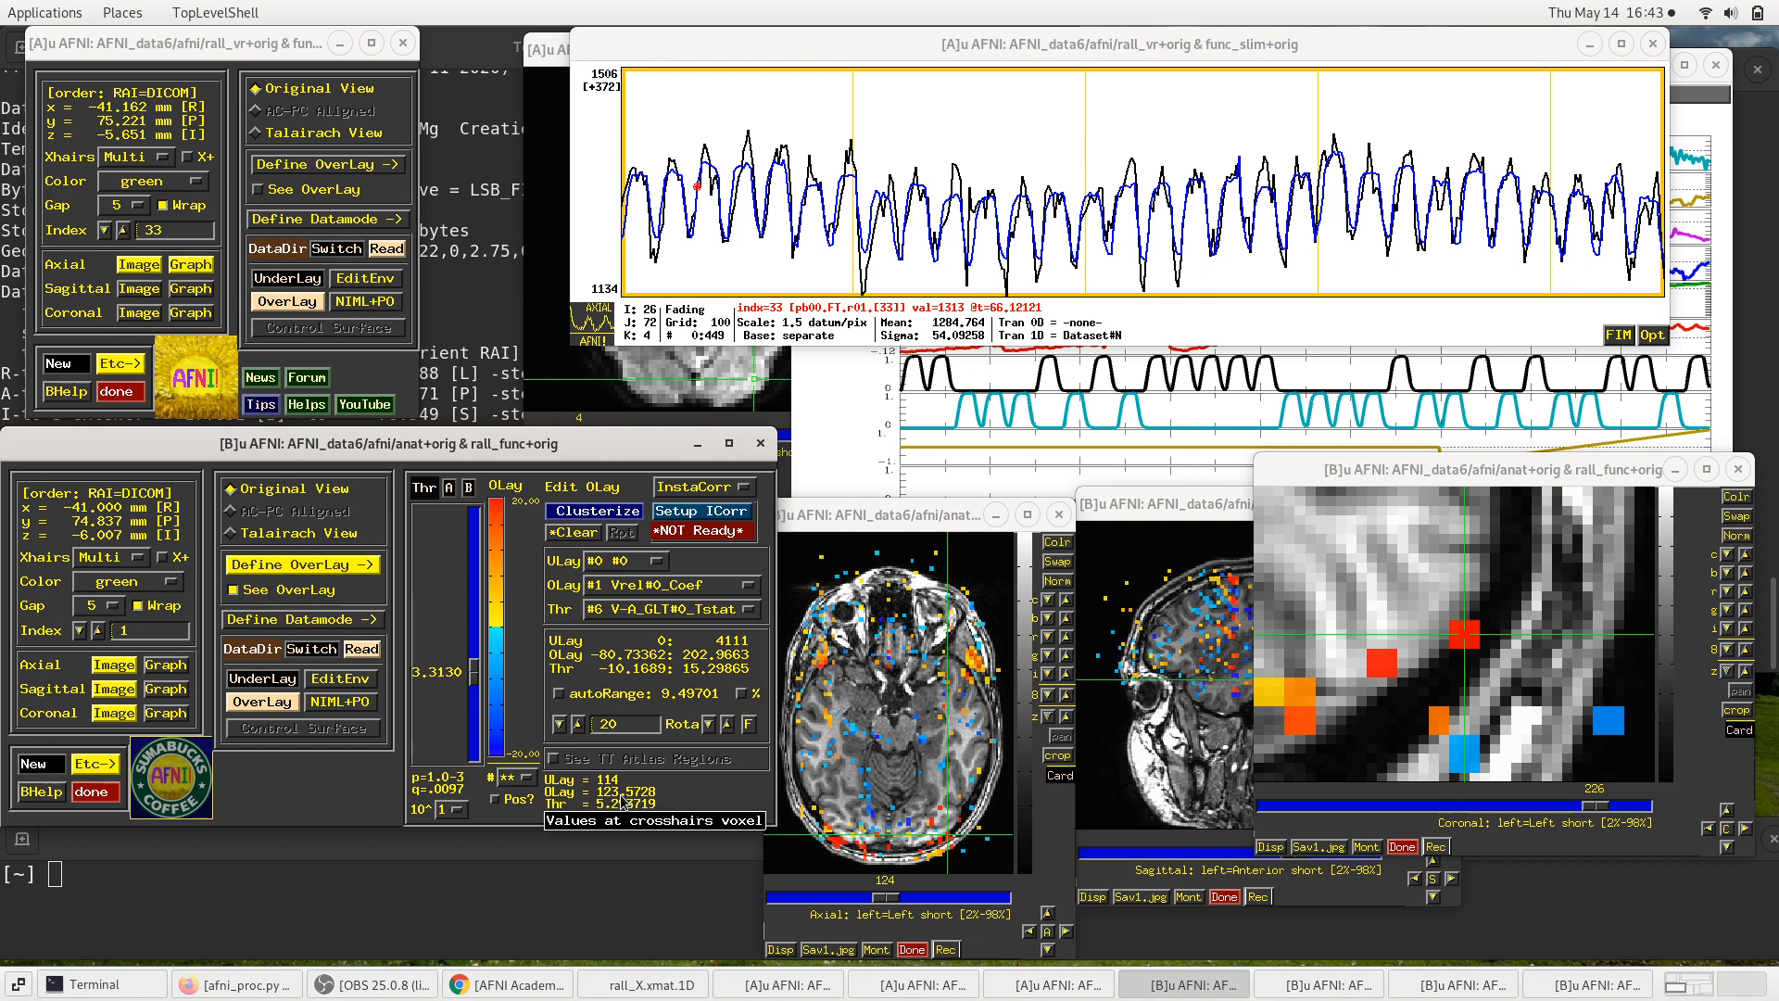
click(638, 585)
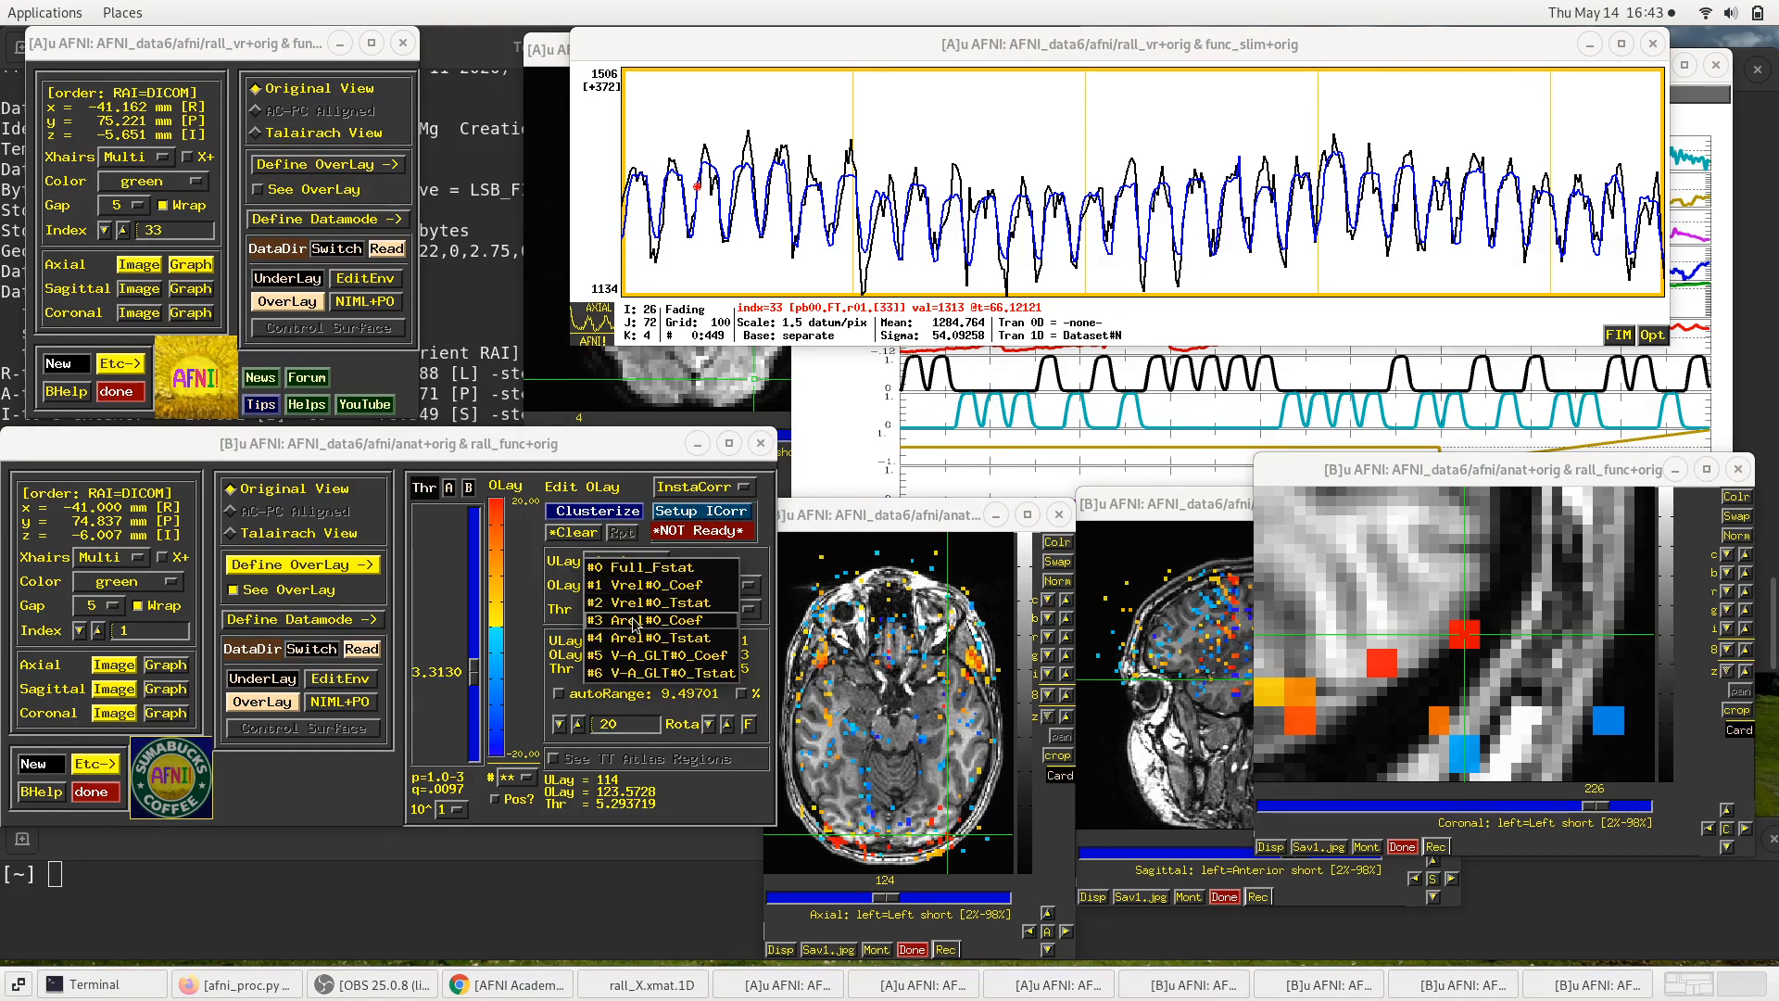
click(638, 620)
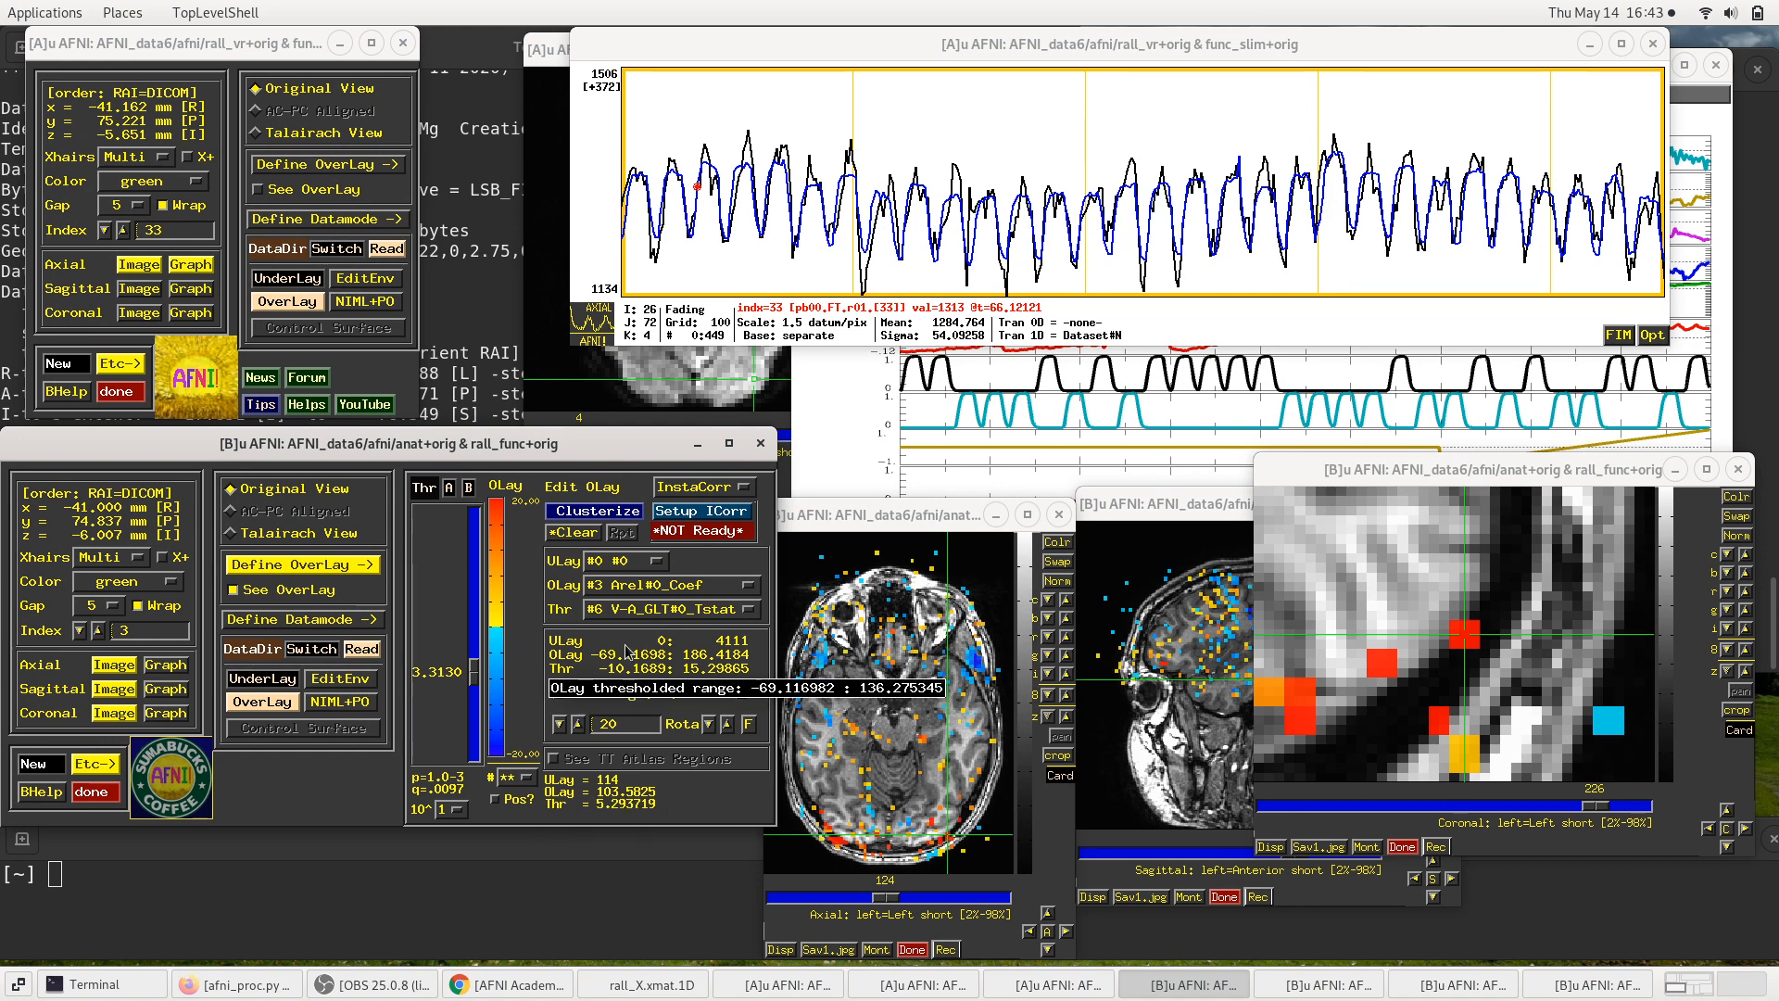
click(629, 585)
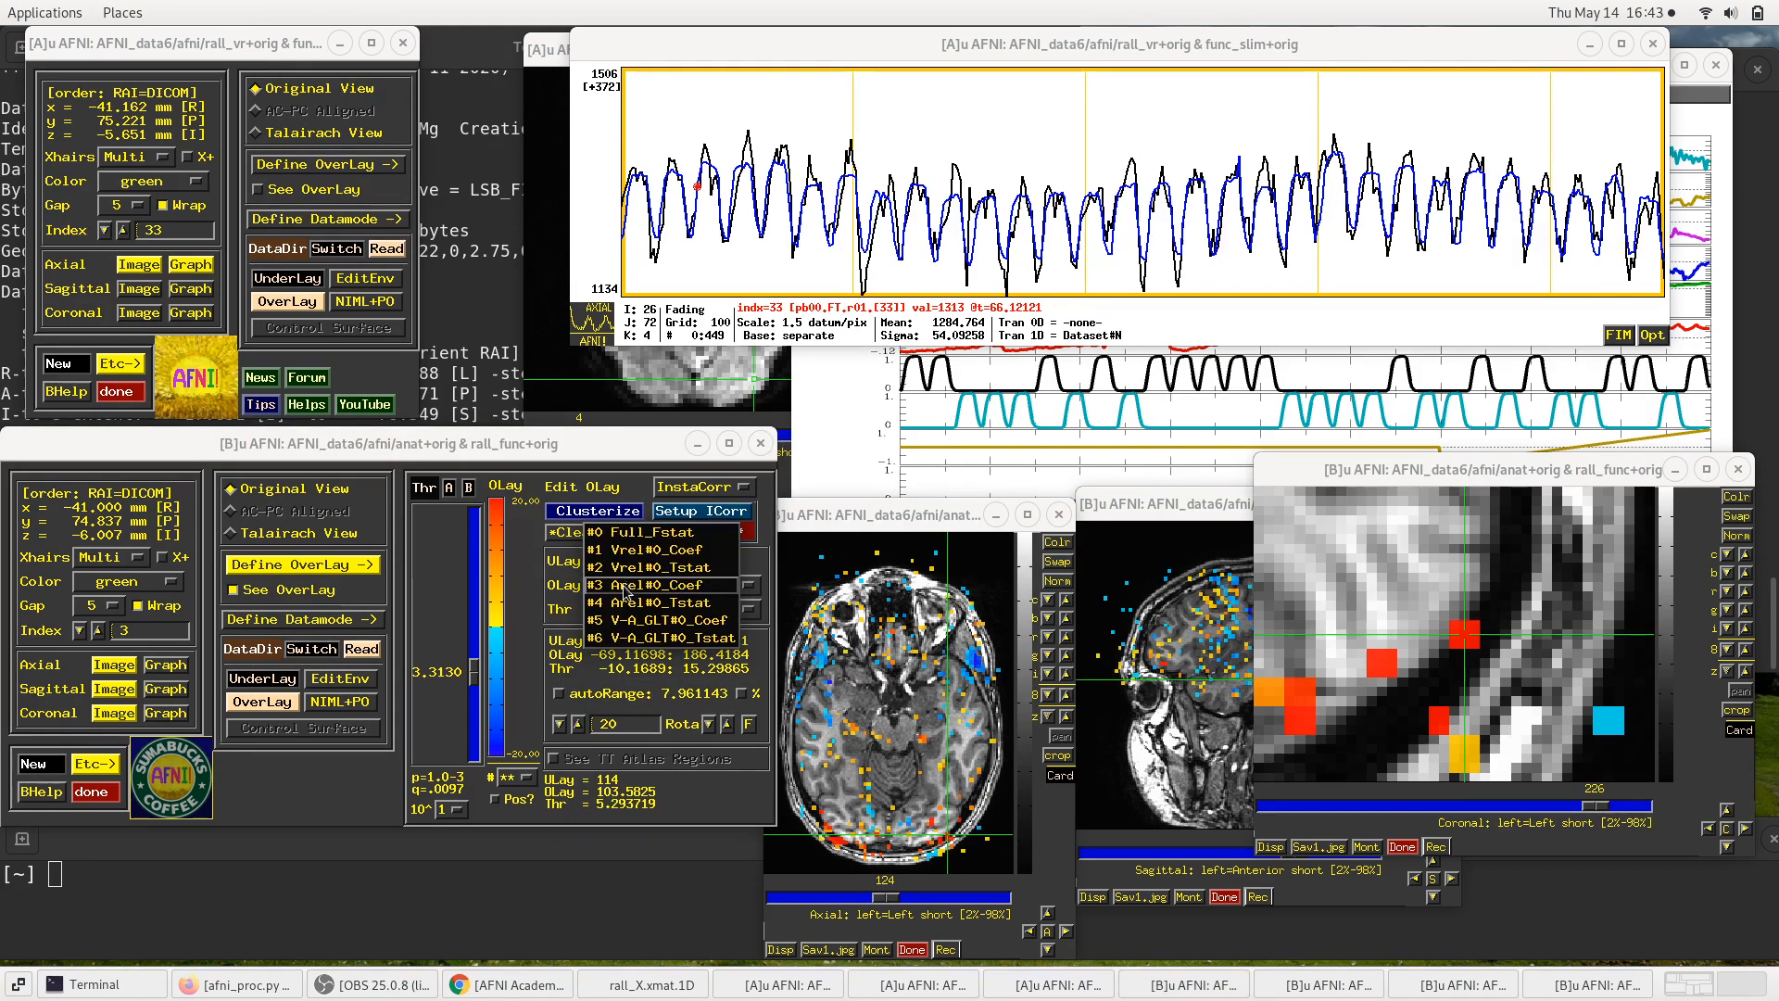
click(624, 623)
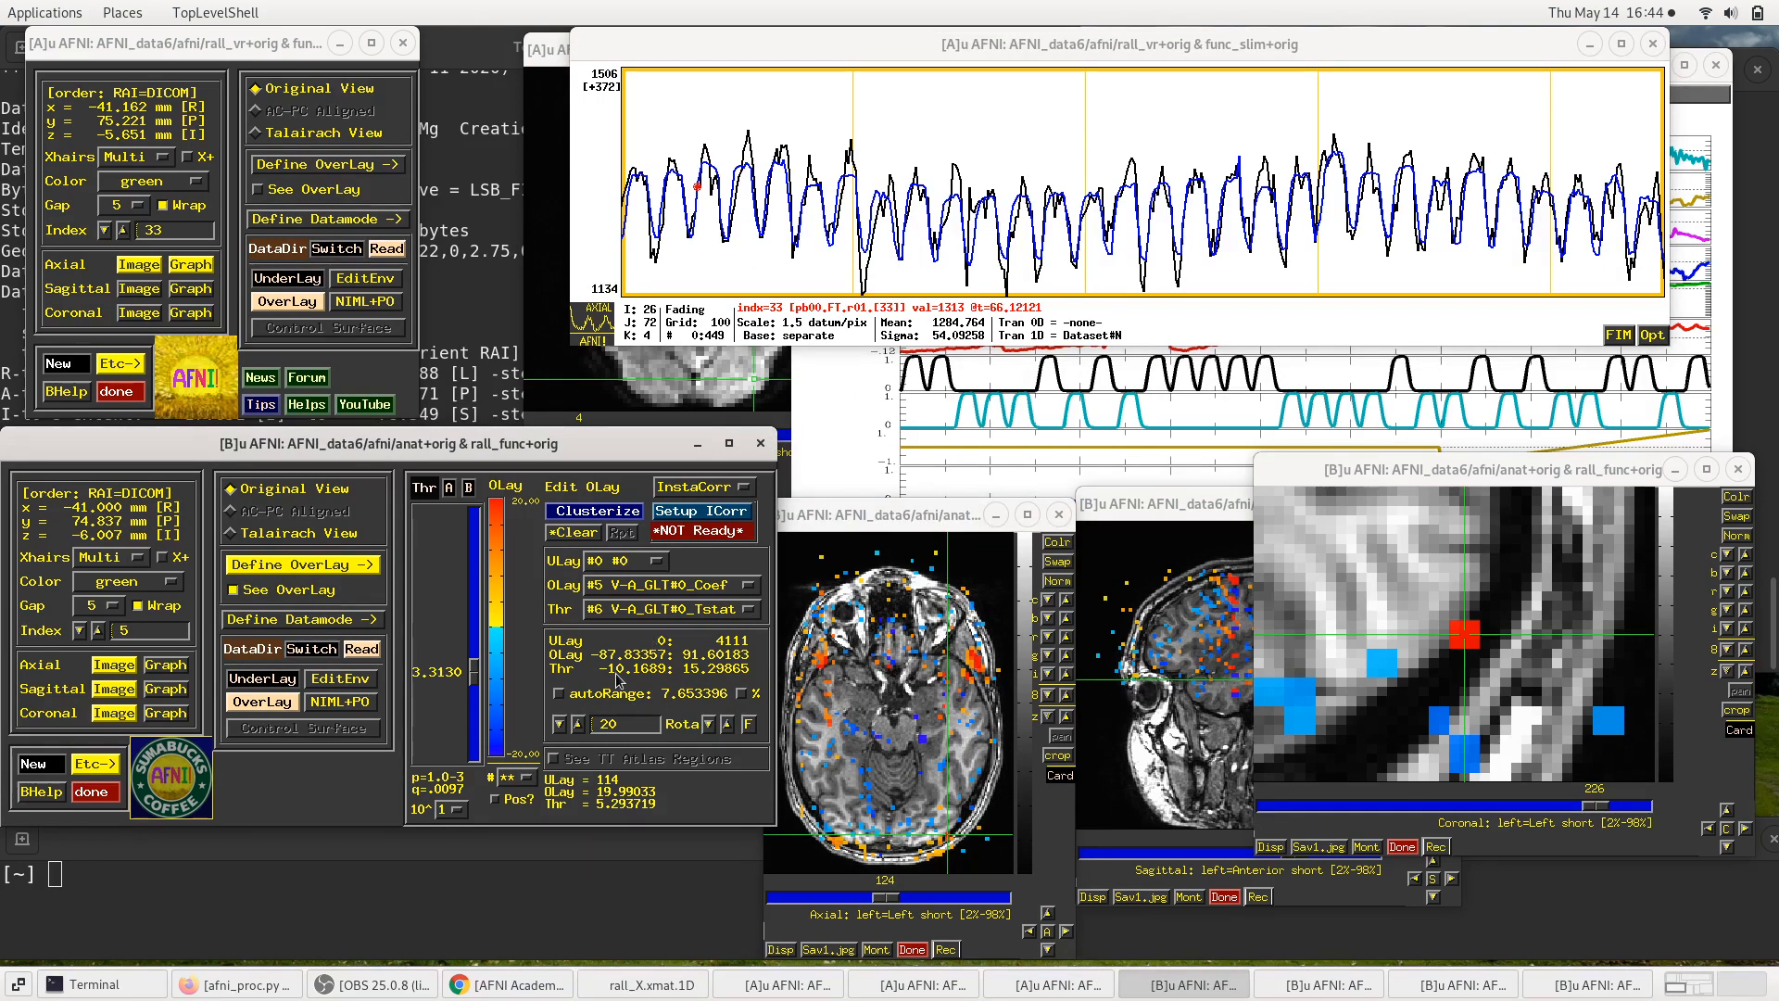
Step: Open the Clusterize parameters for the V-A overlay, keep the threshold controls uncovered and review the Bi-sided choices
mouse_move(619, 681)
click(584, 511)
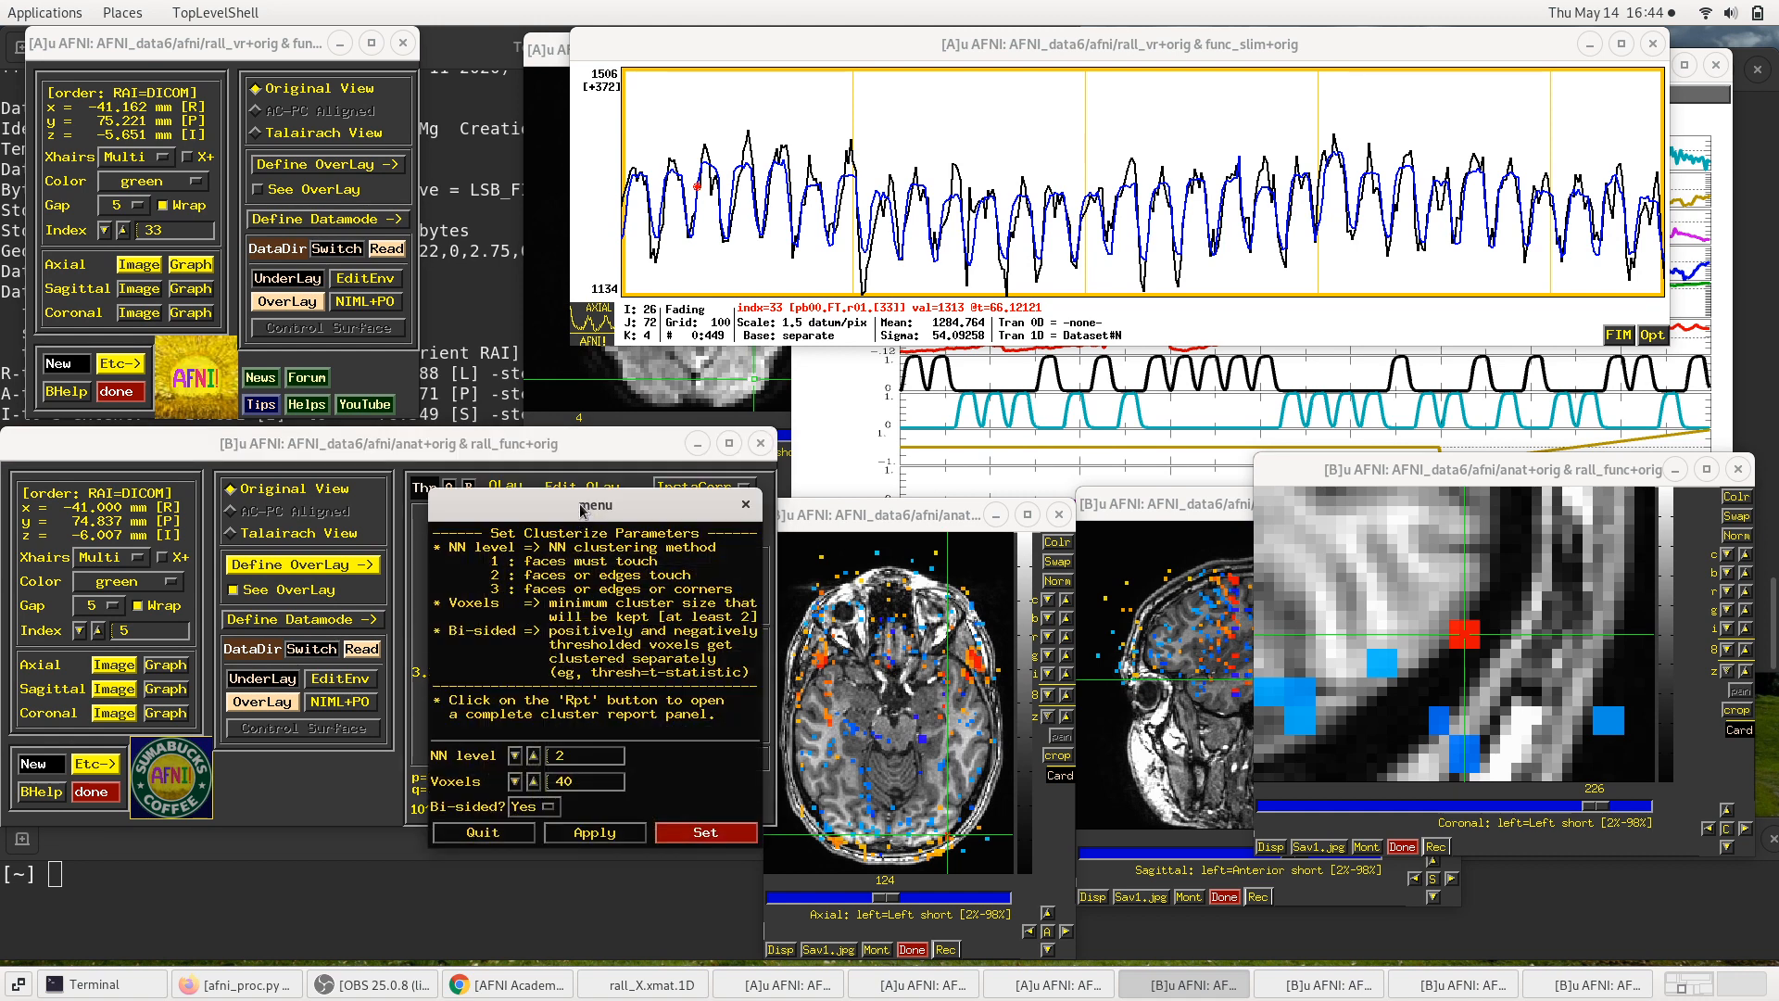
drag(579, 503, 545, 270)
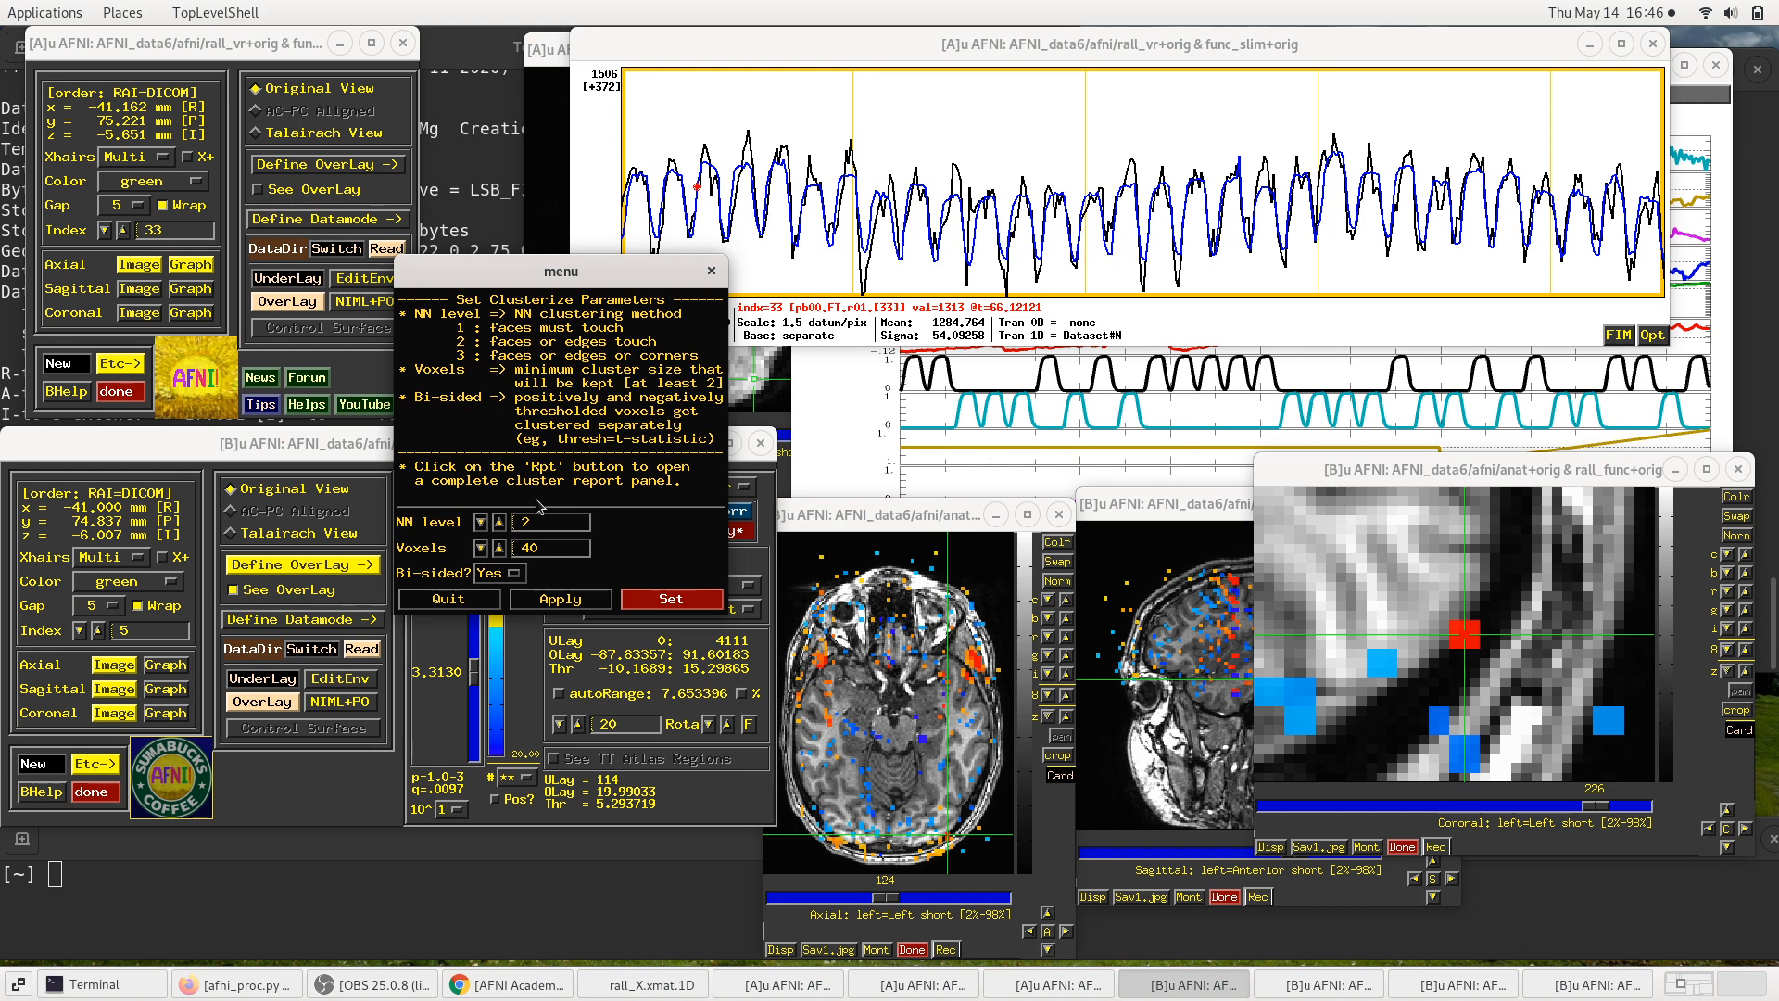
click(489, 576)
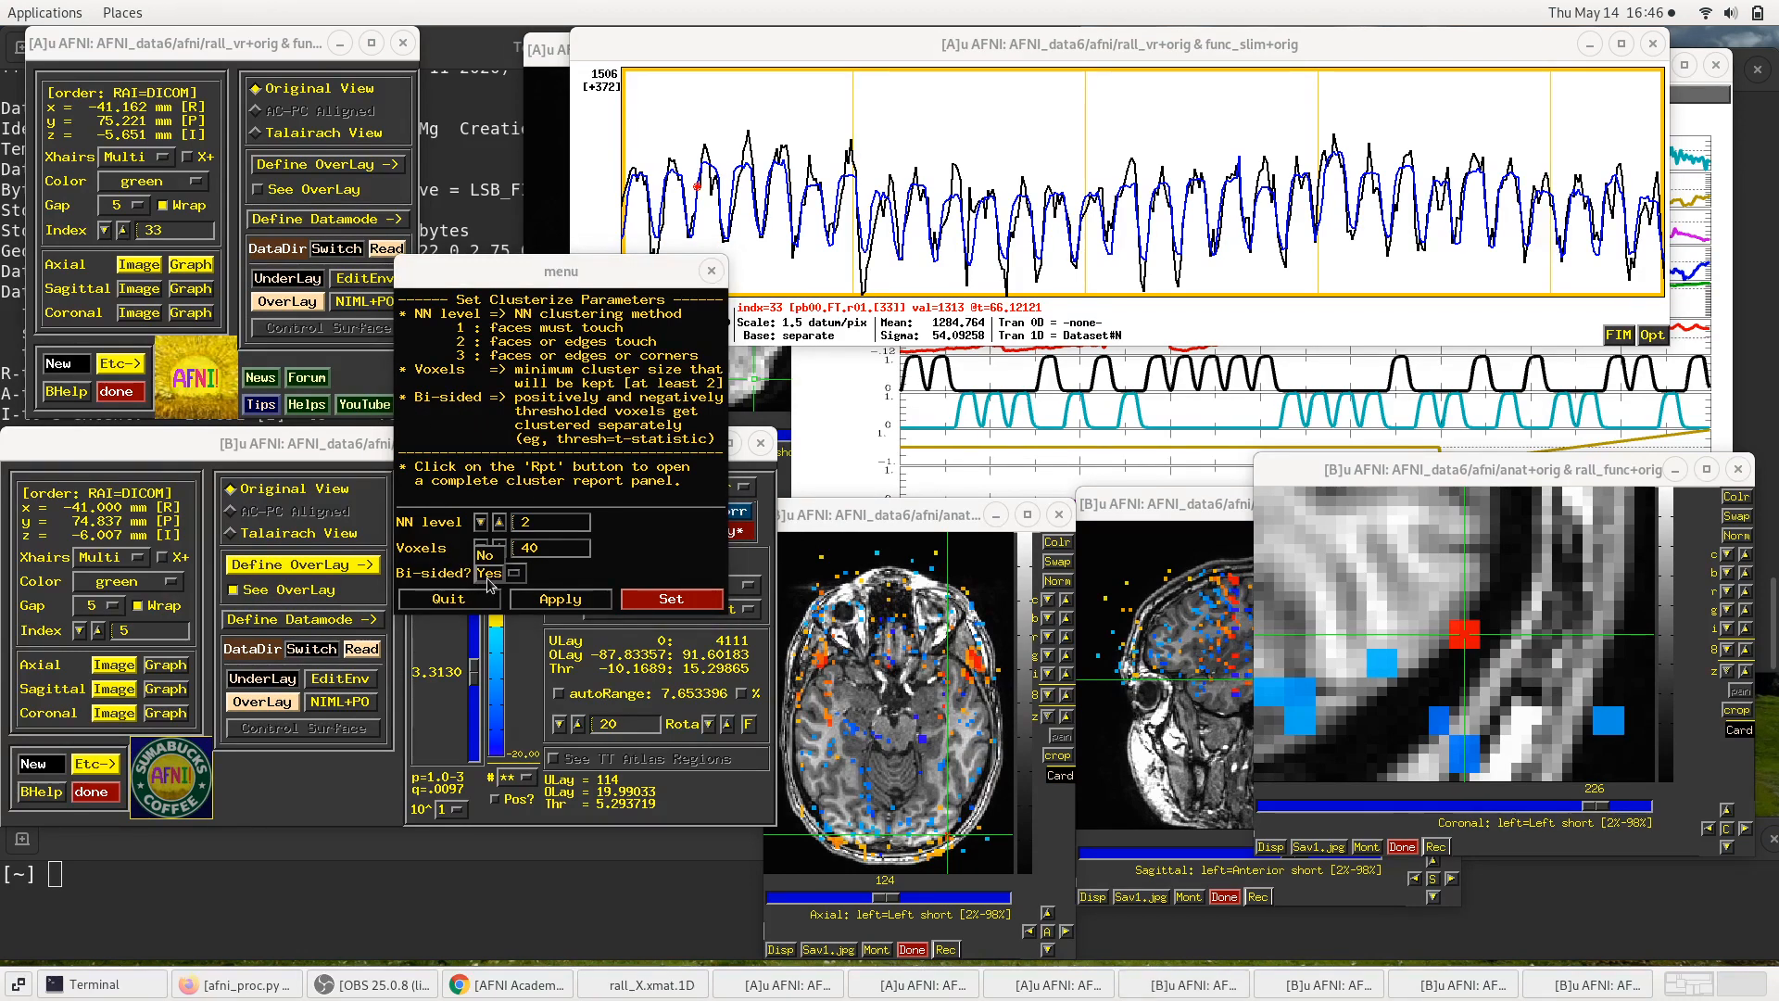
click(489, 580)
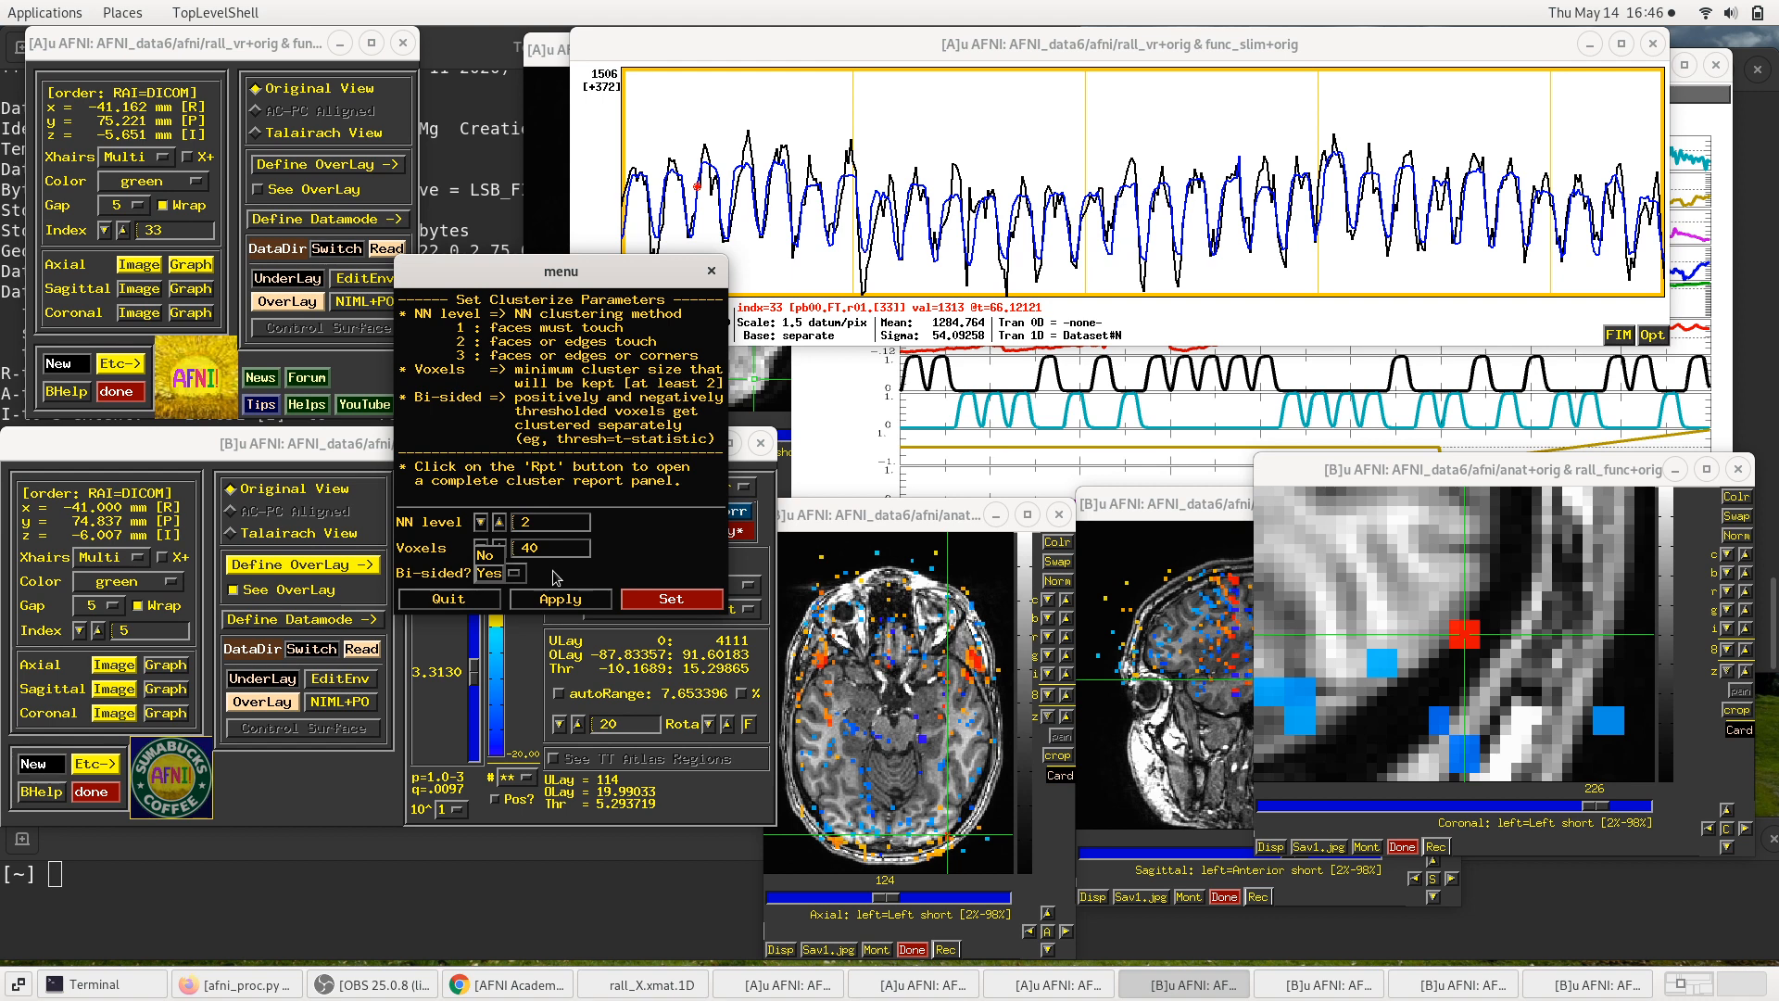
drag(464, 276, 478, 80)
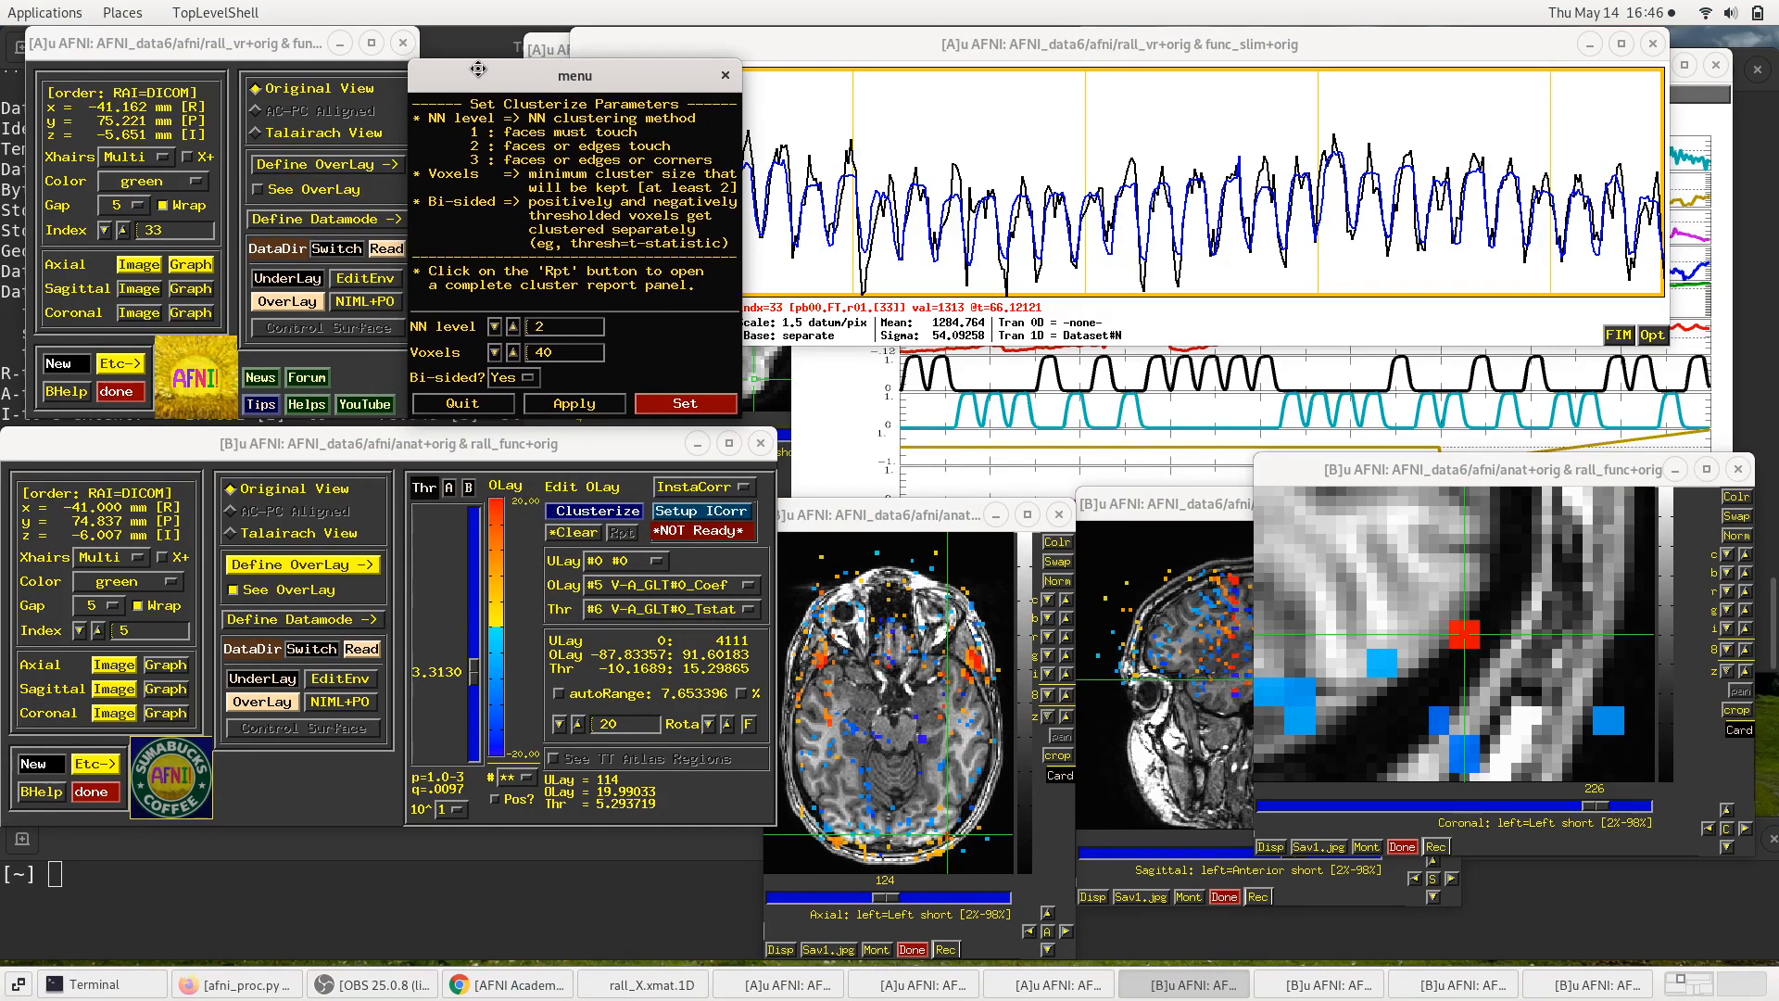
Step: Check the threshold's Sign choices against the Bi-sided choices, and quit the Clusterize parameters without applying them
right_click(426, 494)
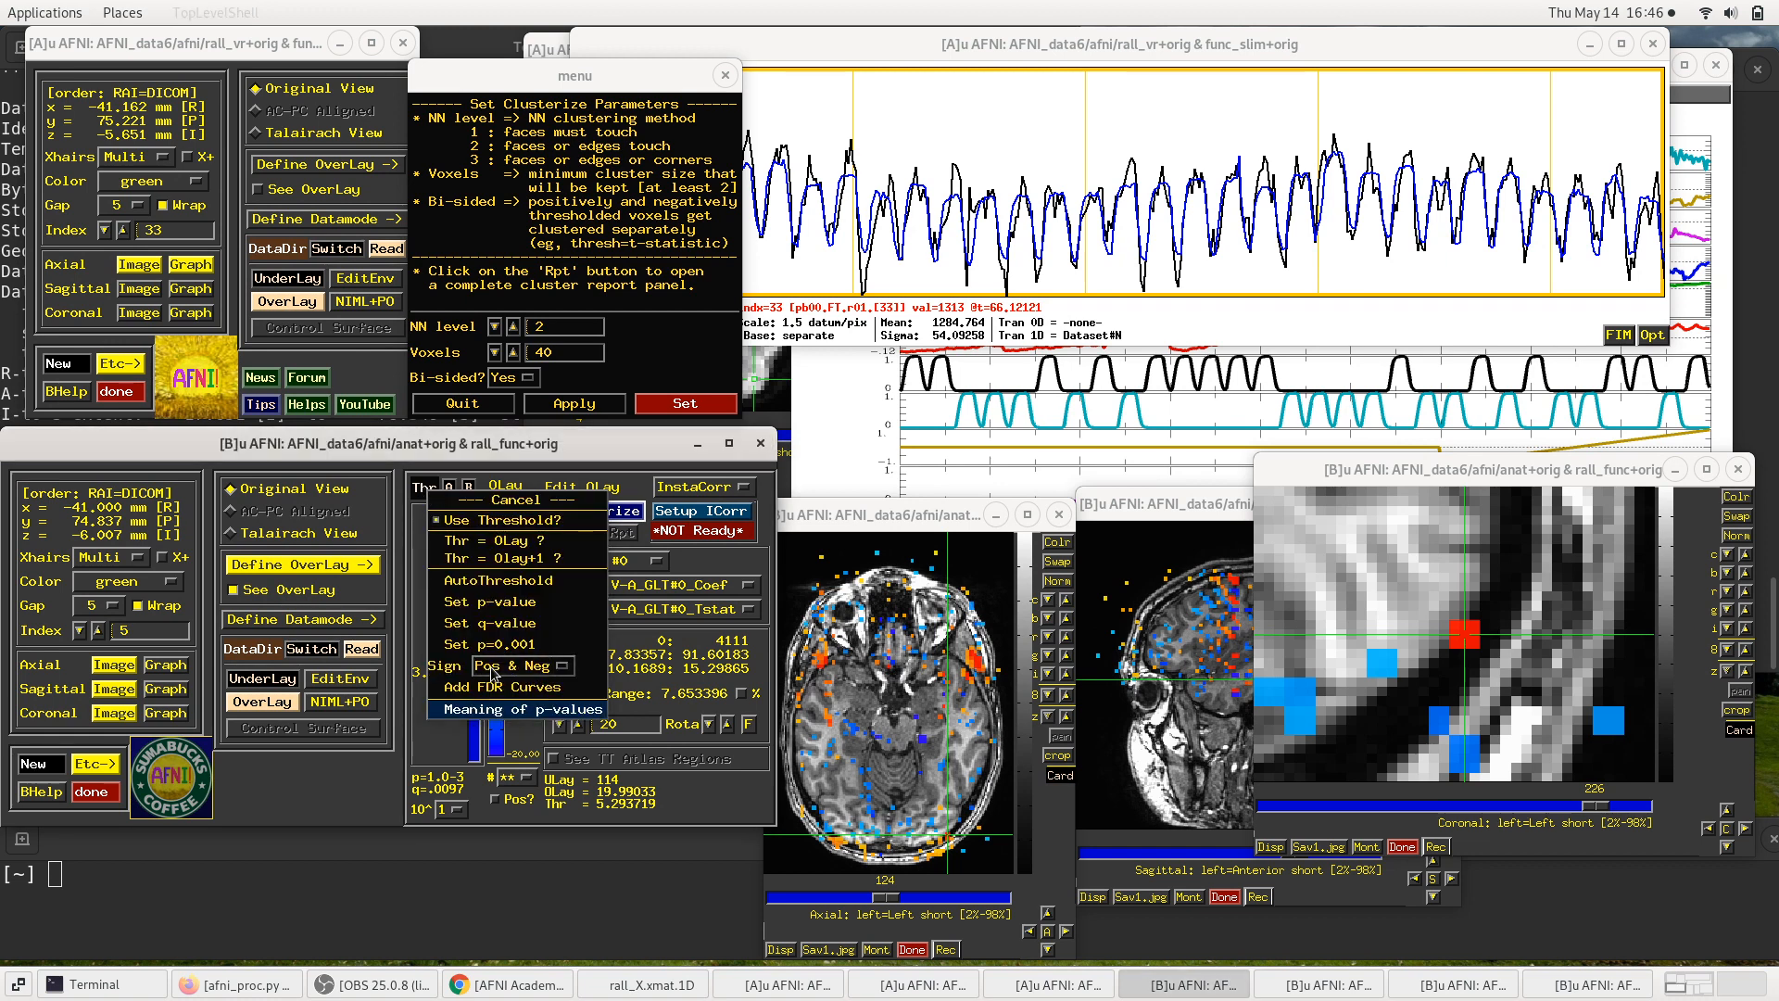
click(521, 667)
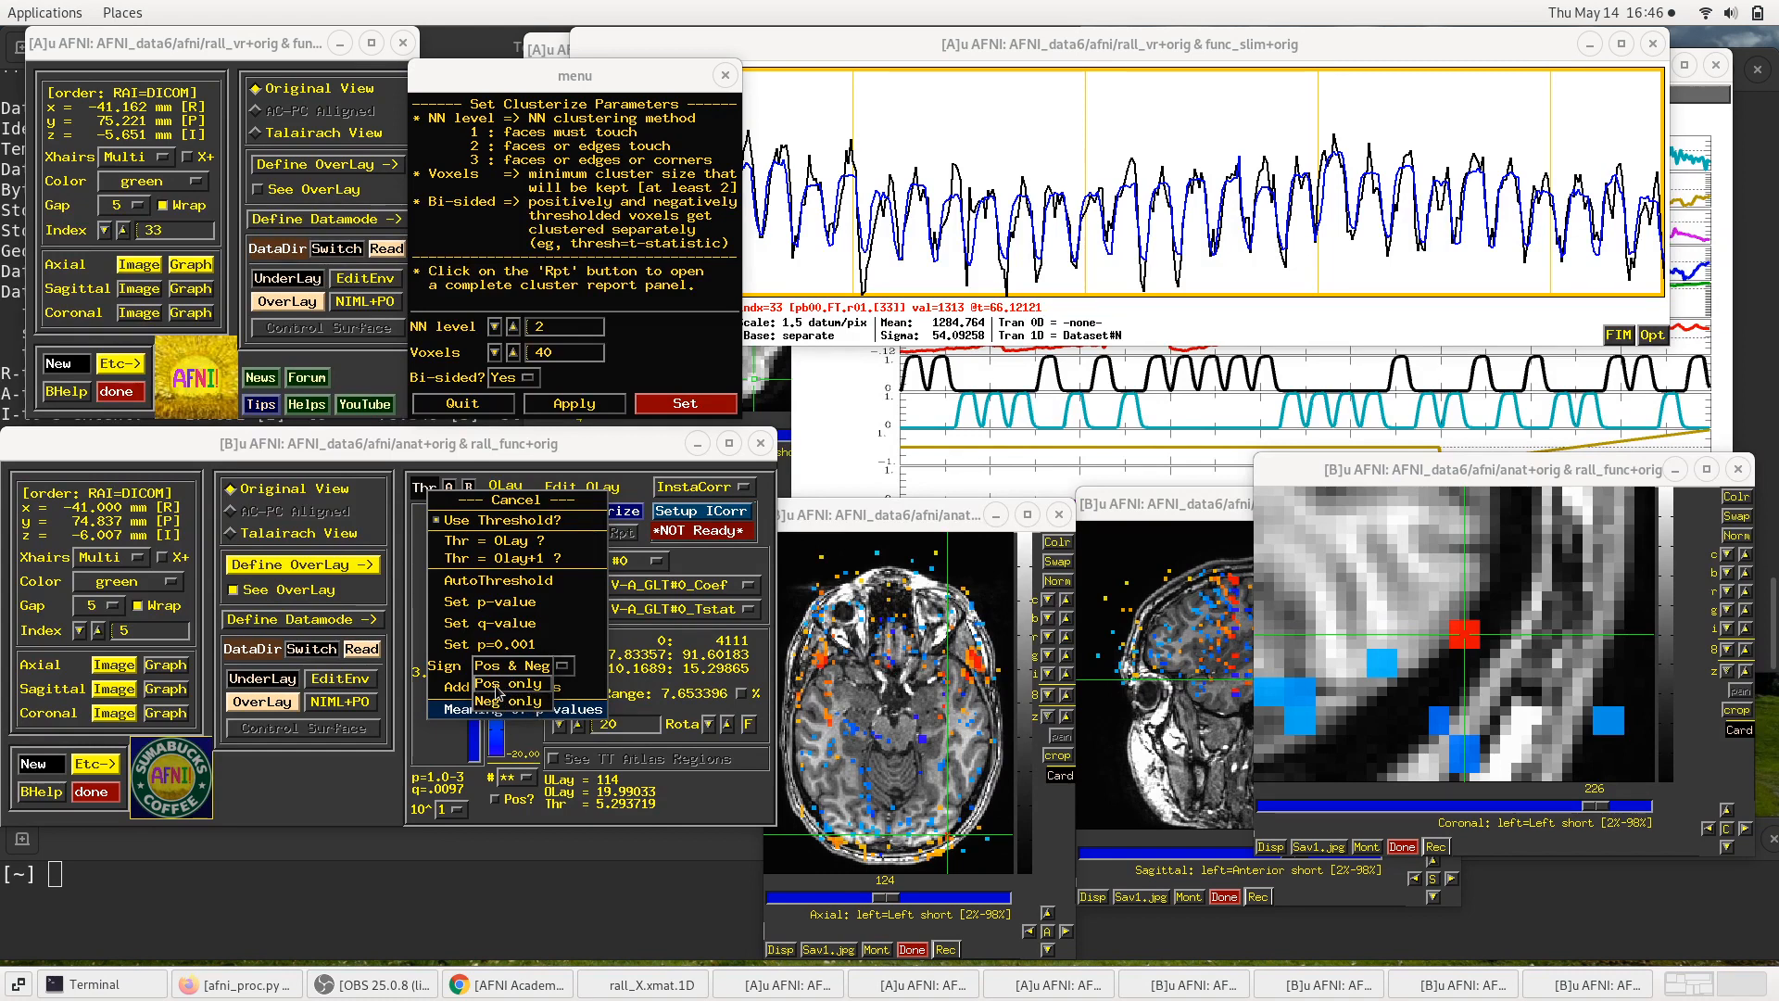
click(451, 659)
click(448, 655)
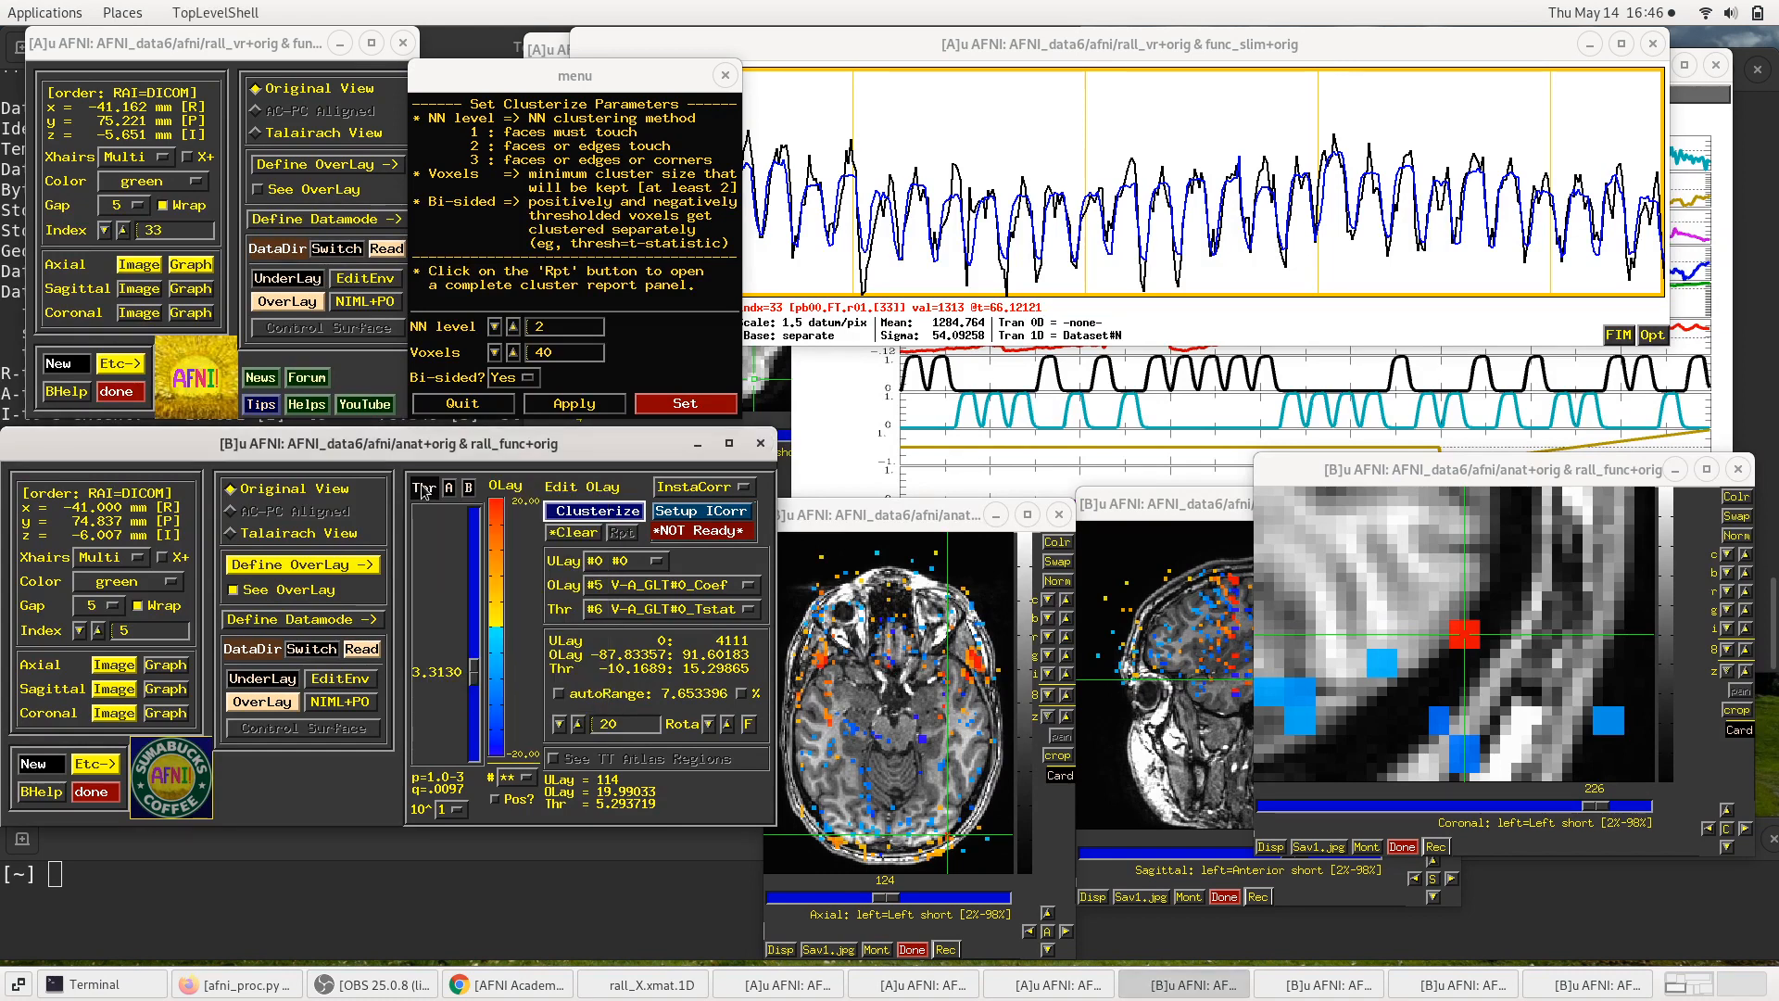
click(511, 382)
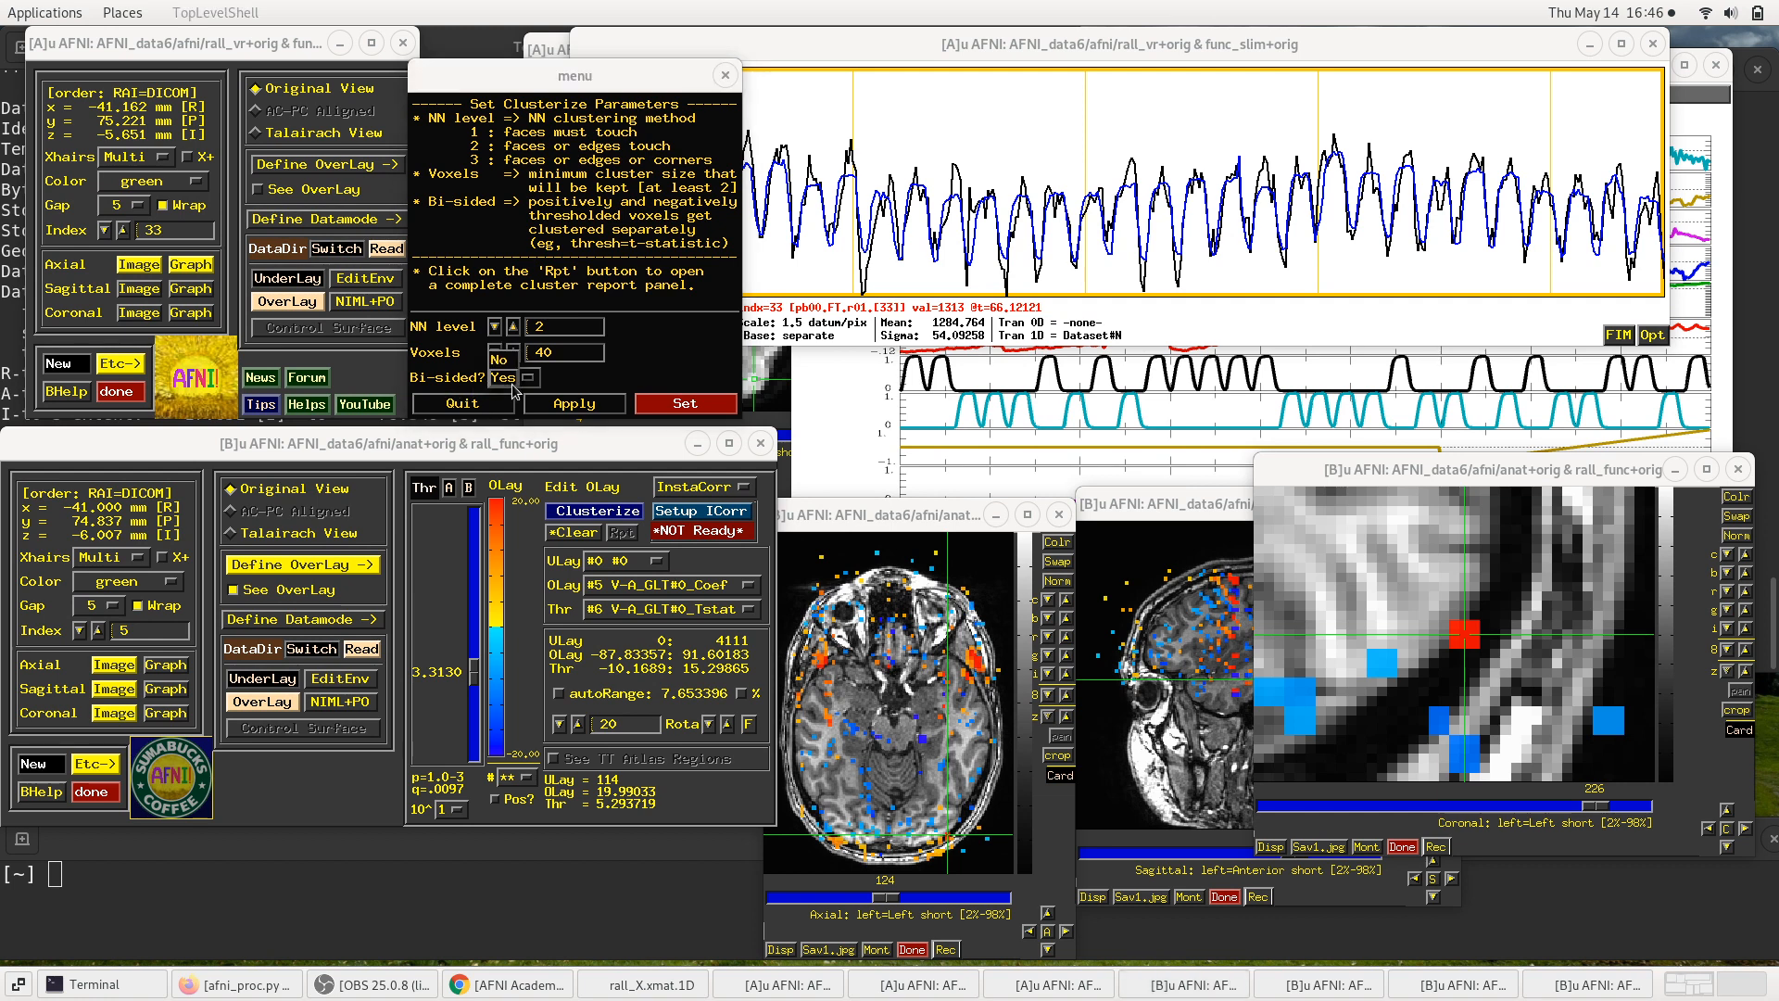
click(612, 380)
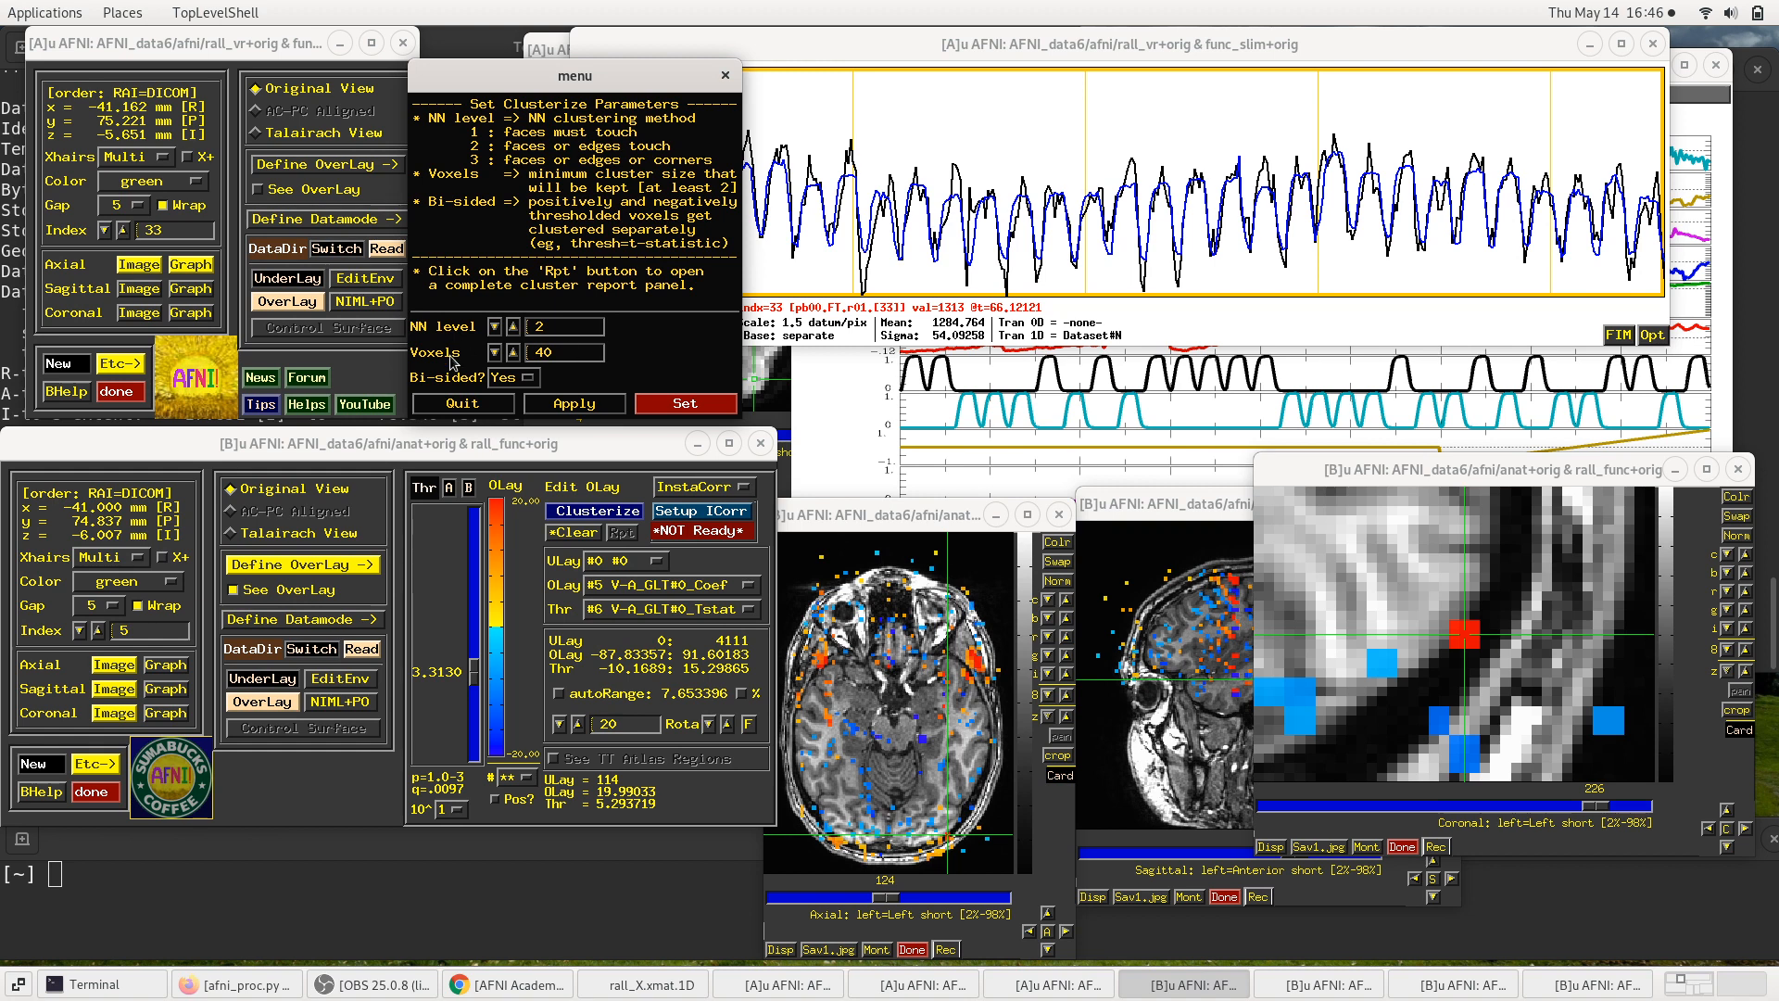
click(460, 405)
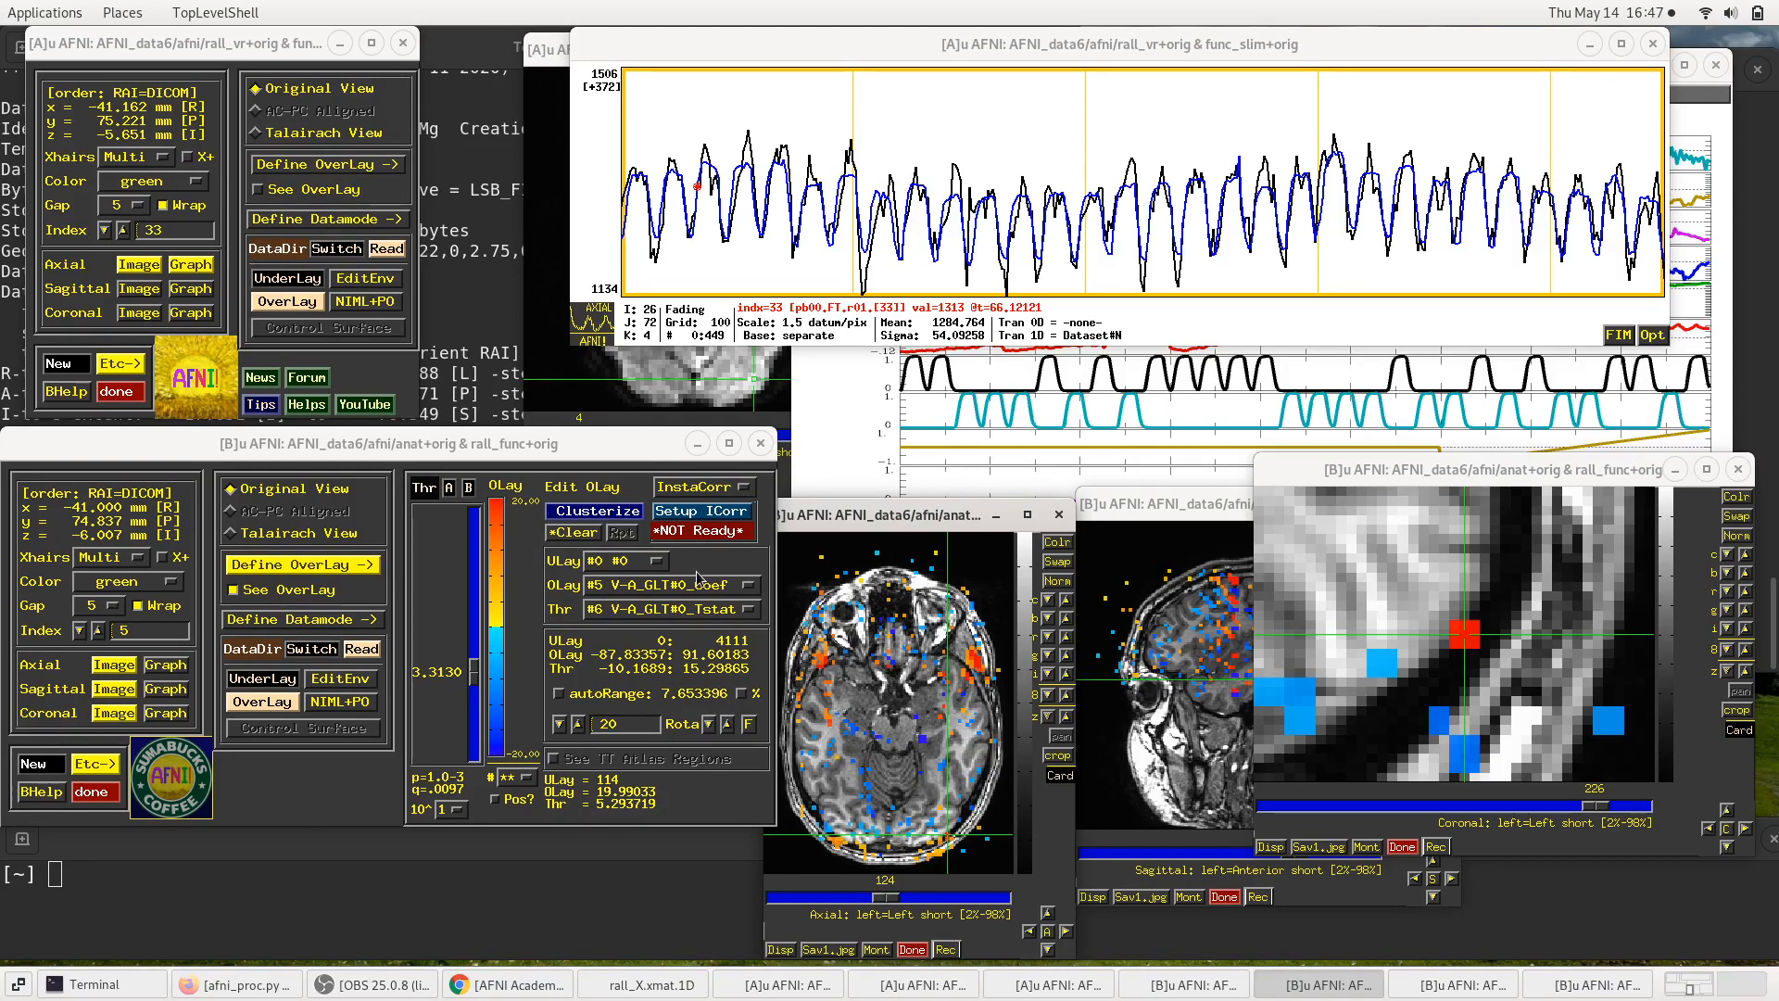
Step: Clusterize the V-A overlay with NN level 2, 40 voxels and Bi-sided Yes, and uncover controller B's sagittal image
click(595, 513)
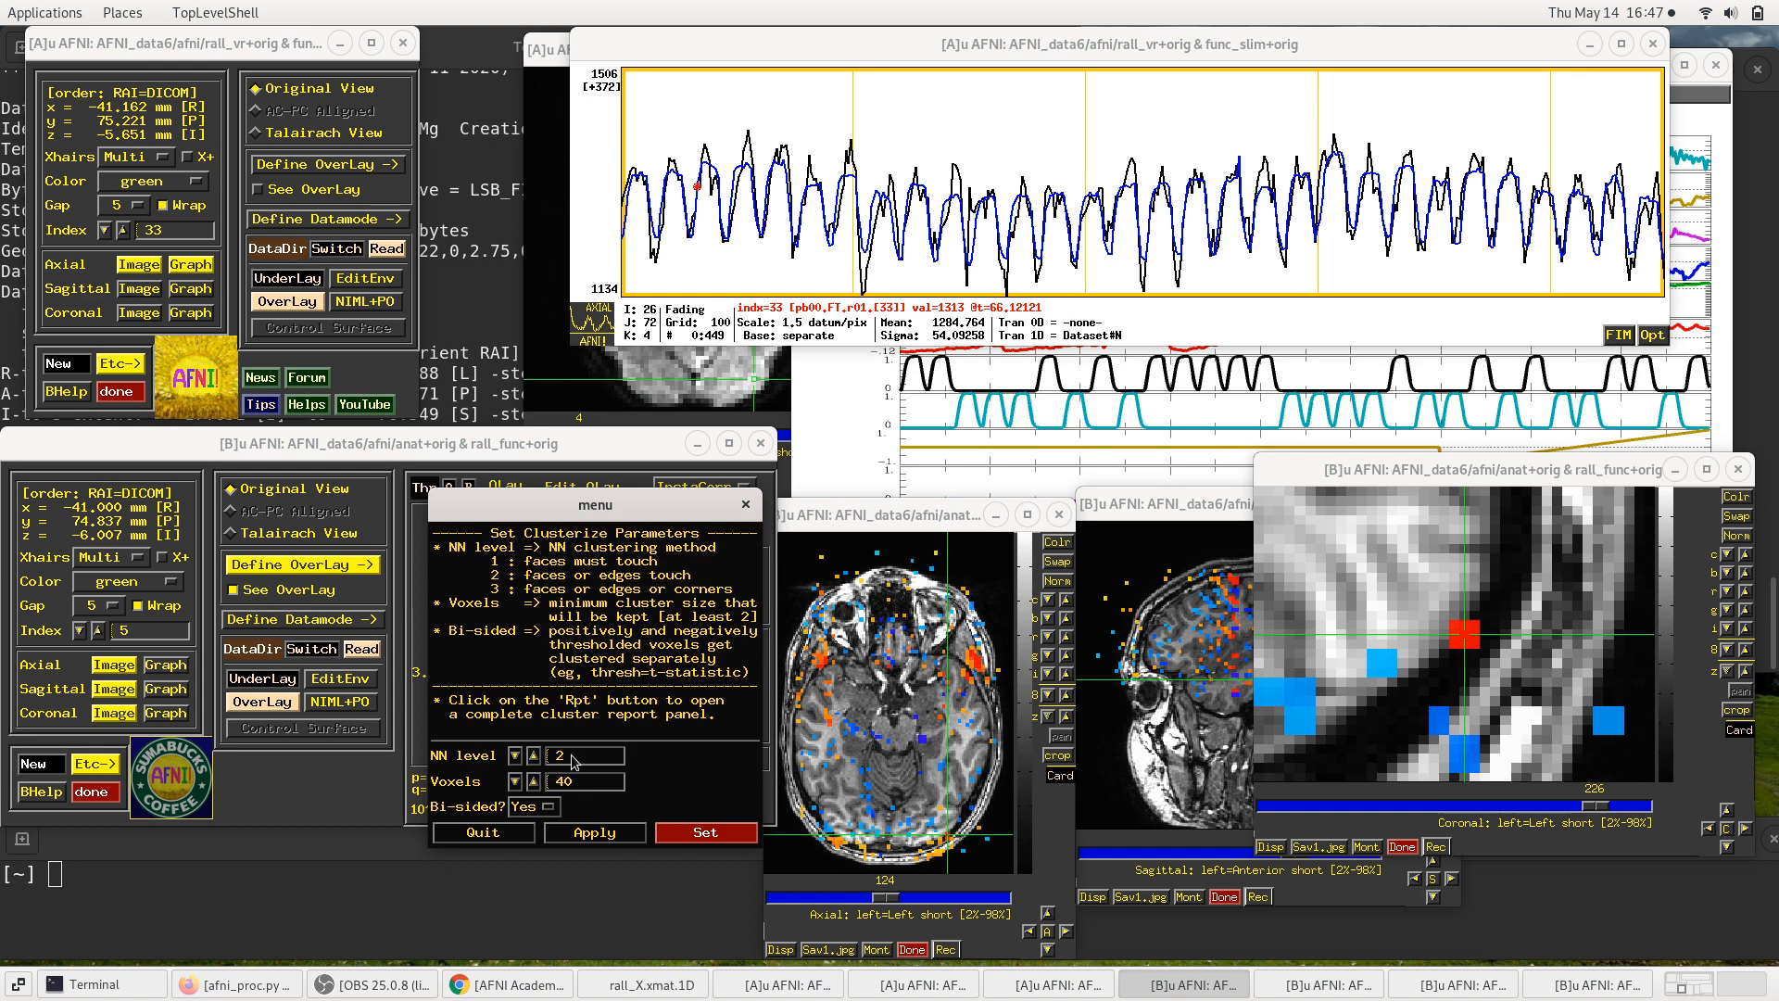
double_click(553, 784)
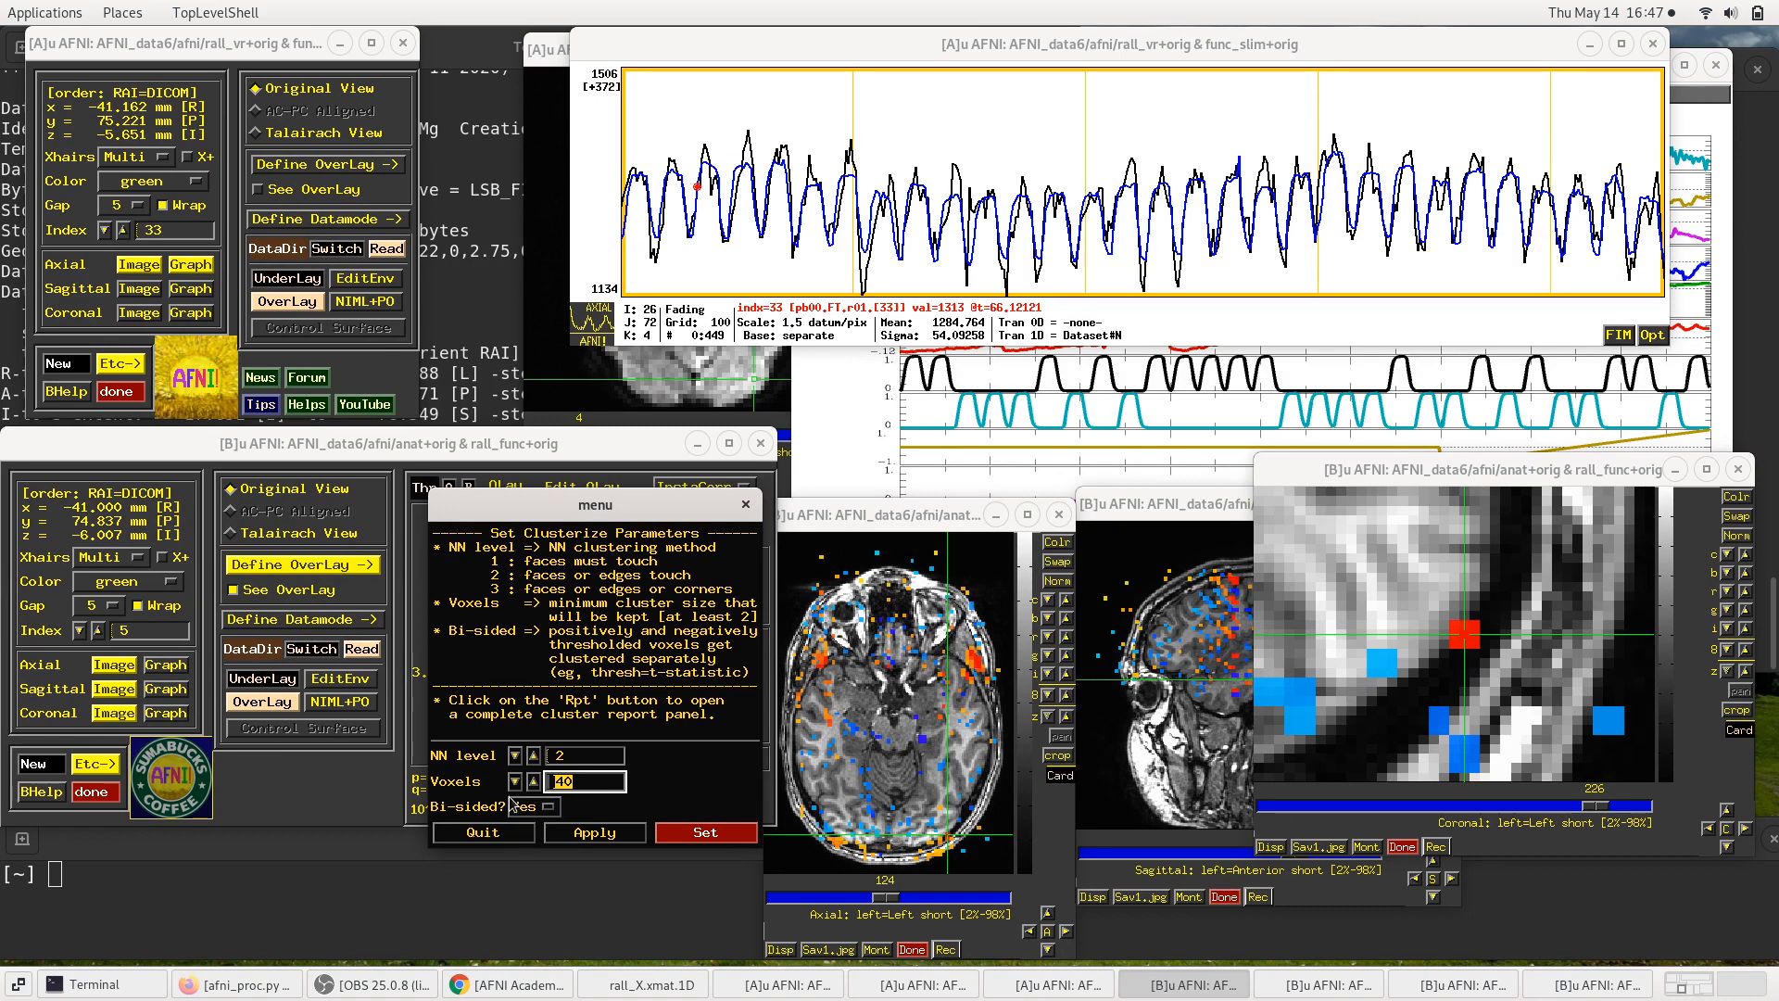
click(706, 833)
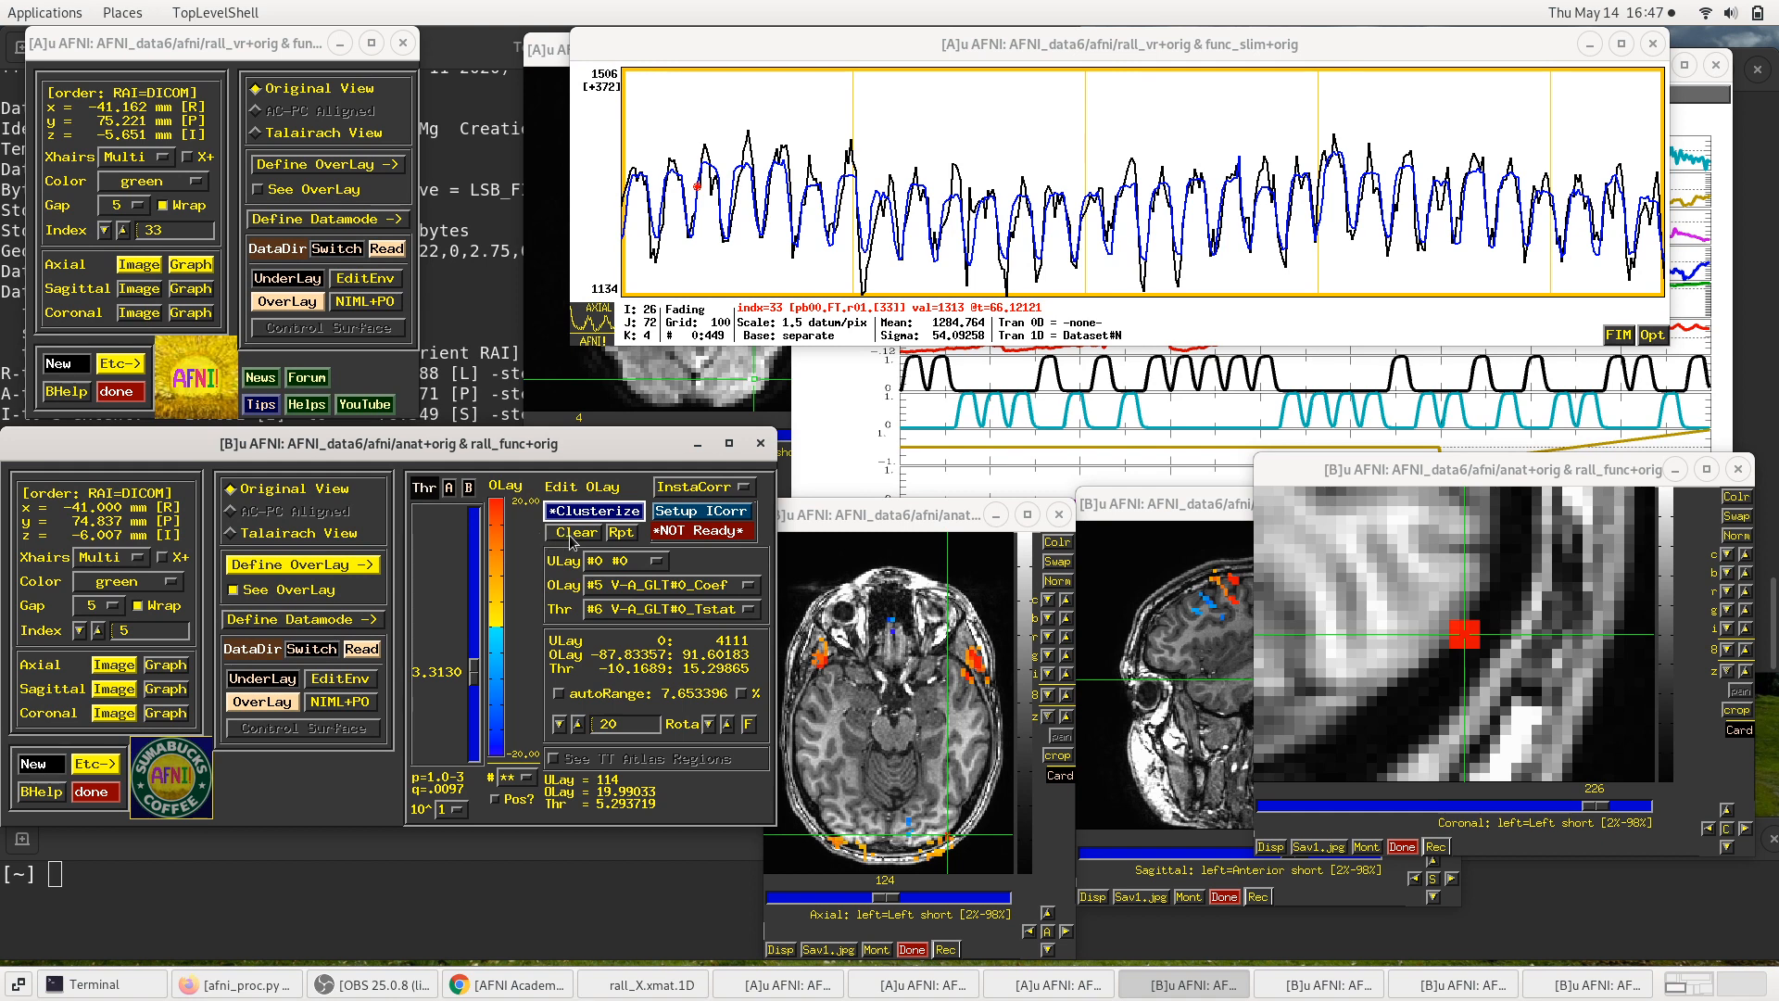
click(1203, 509)
drag(1525, 464, 1671, 494)
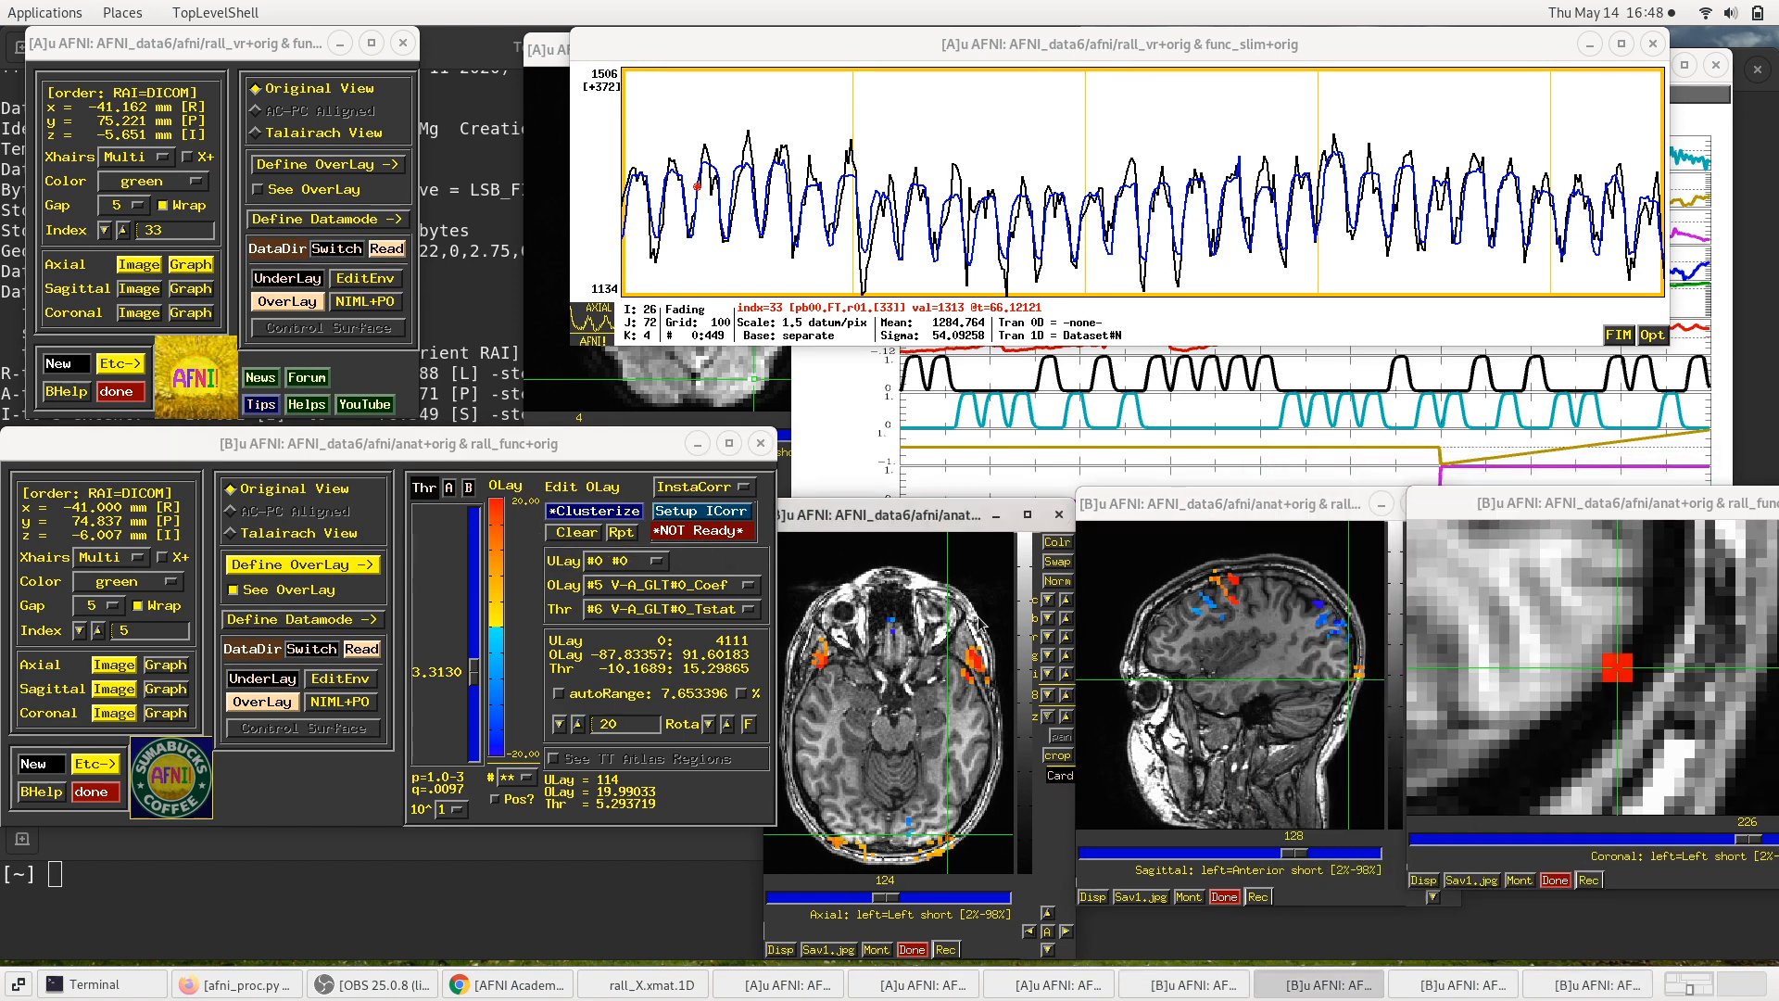
Step: Compare the overlay with and without clustering by clearing it, reapplying NN level 2 with 40 voxels, and rechecking the parameters
click(583, 537)
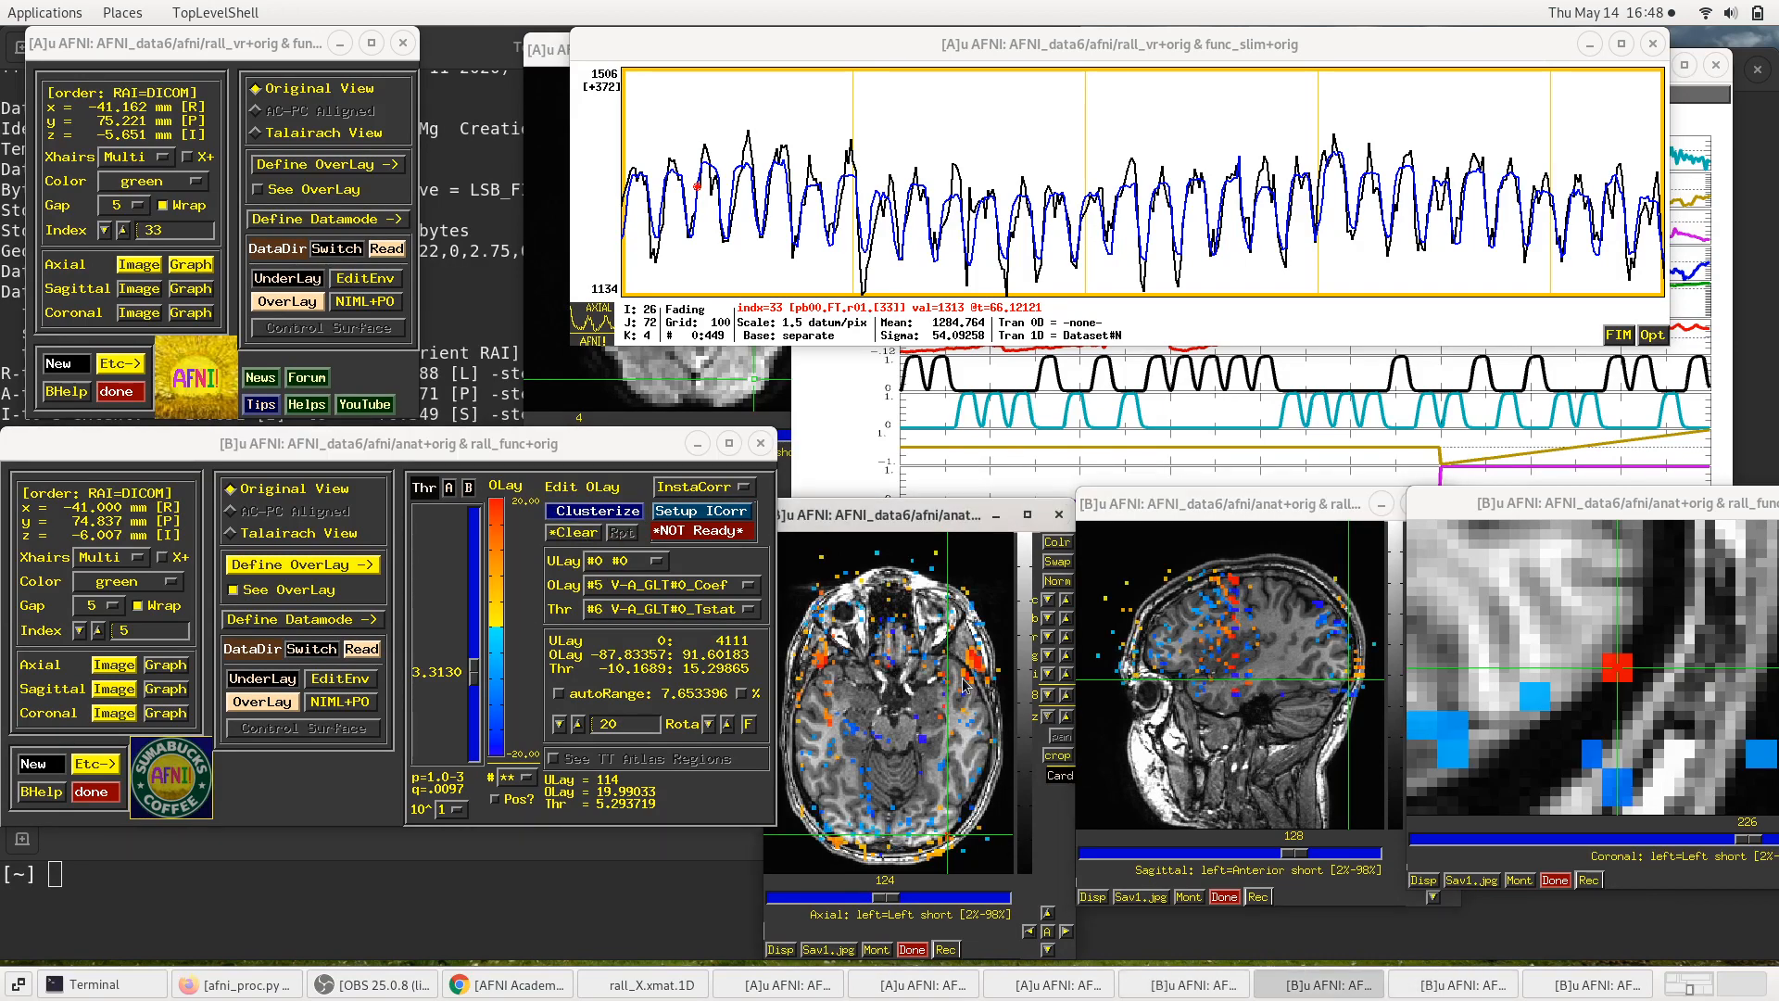
click(586, 510)
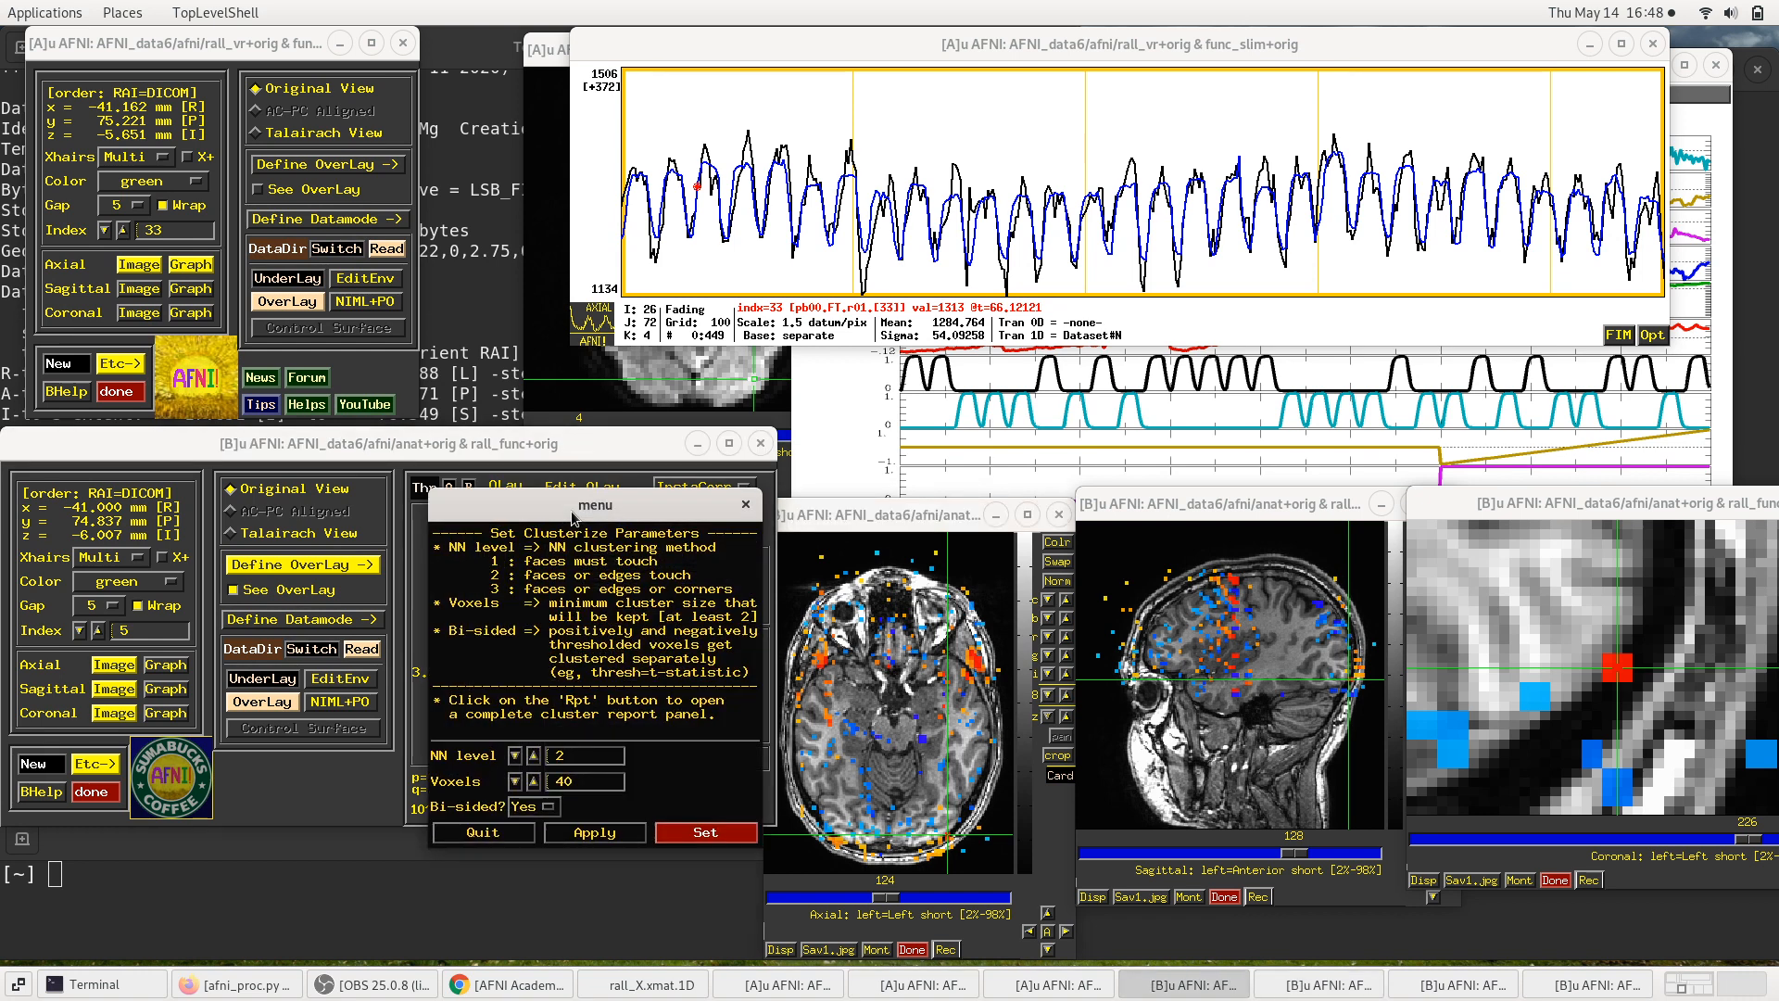
click(674, 836)
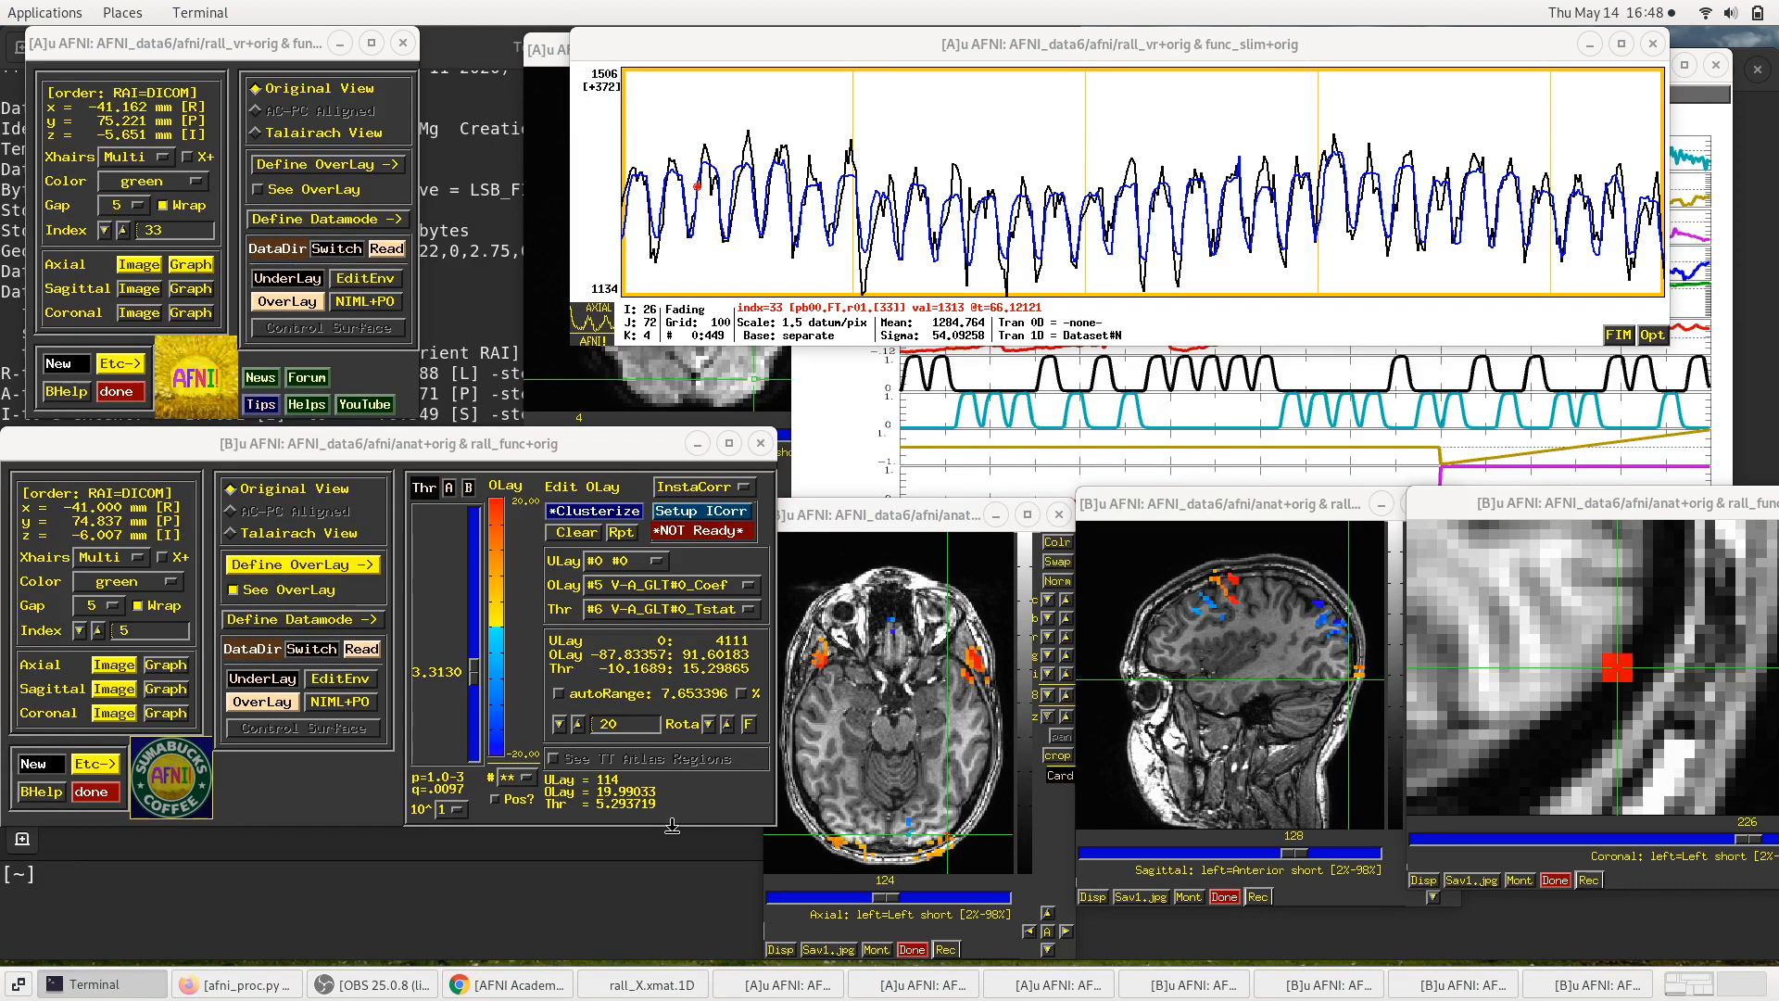
click(700, 775)
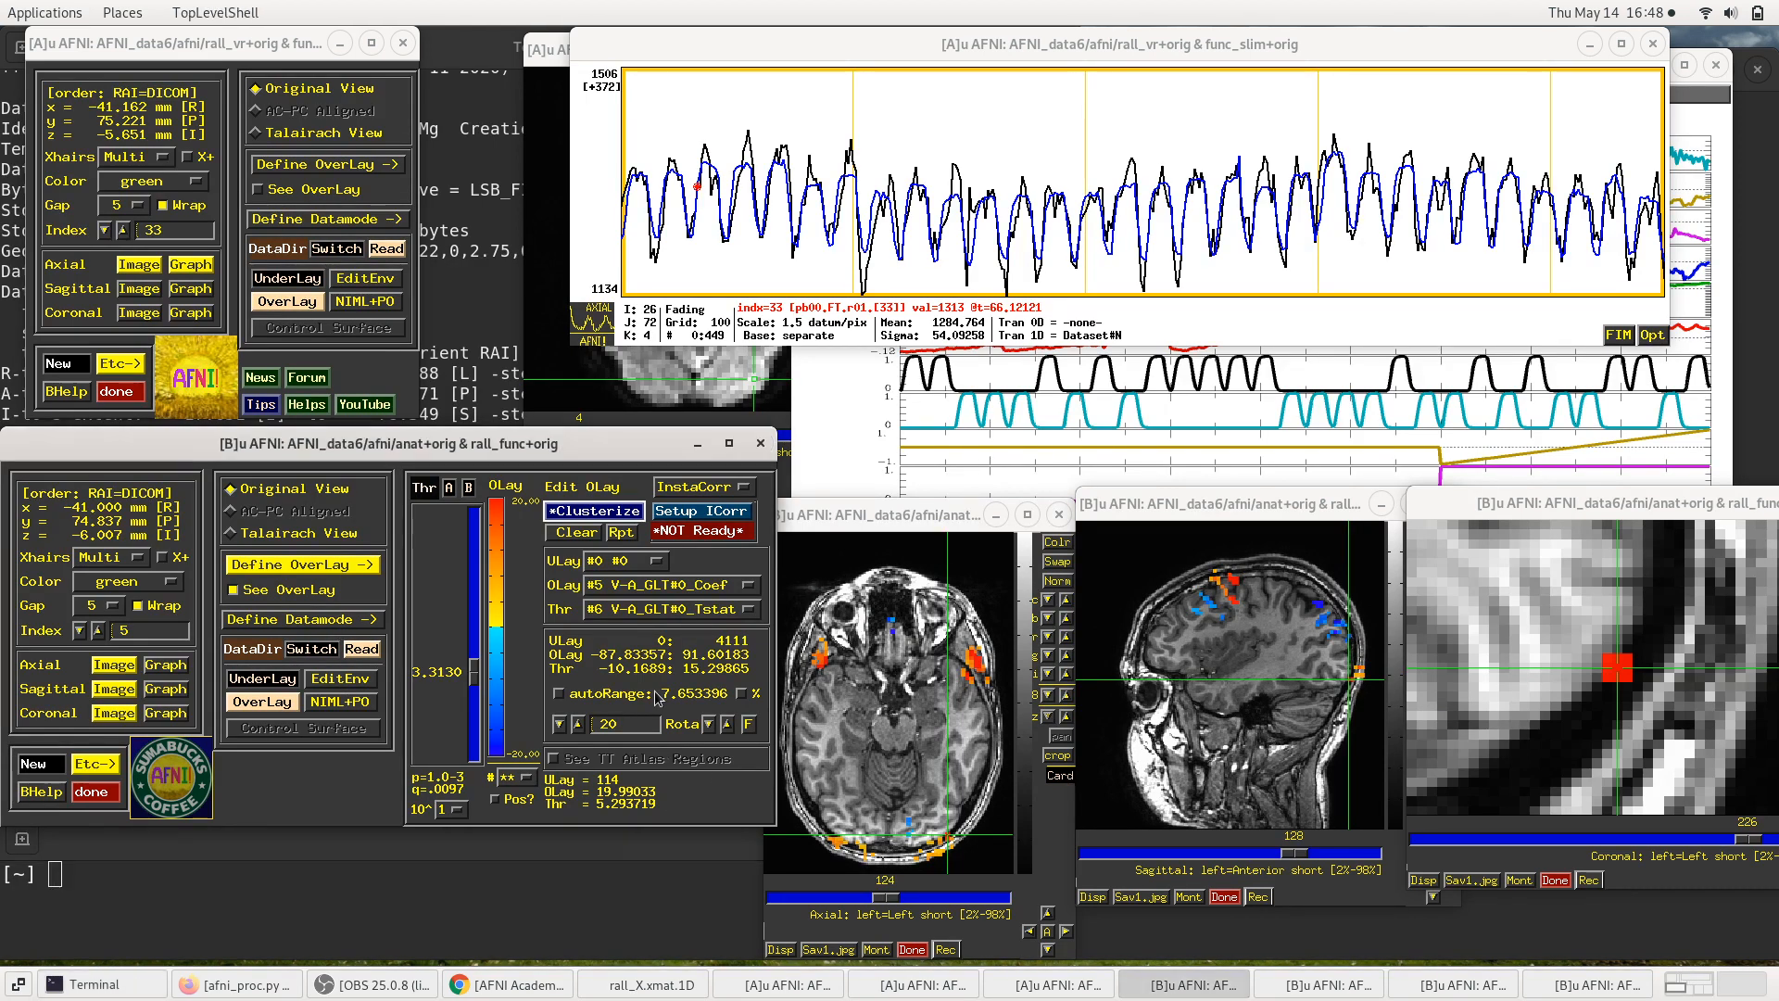
click(580, 513)
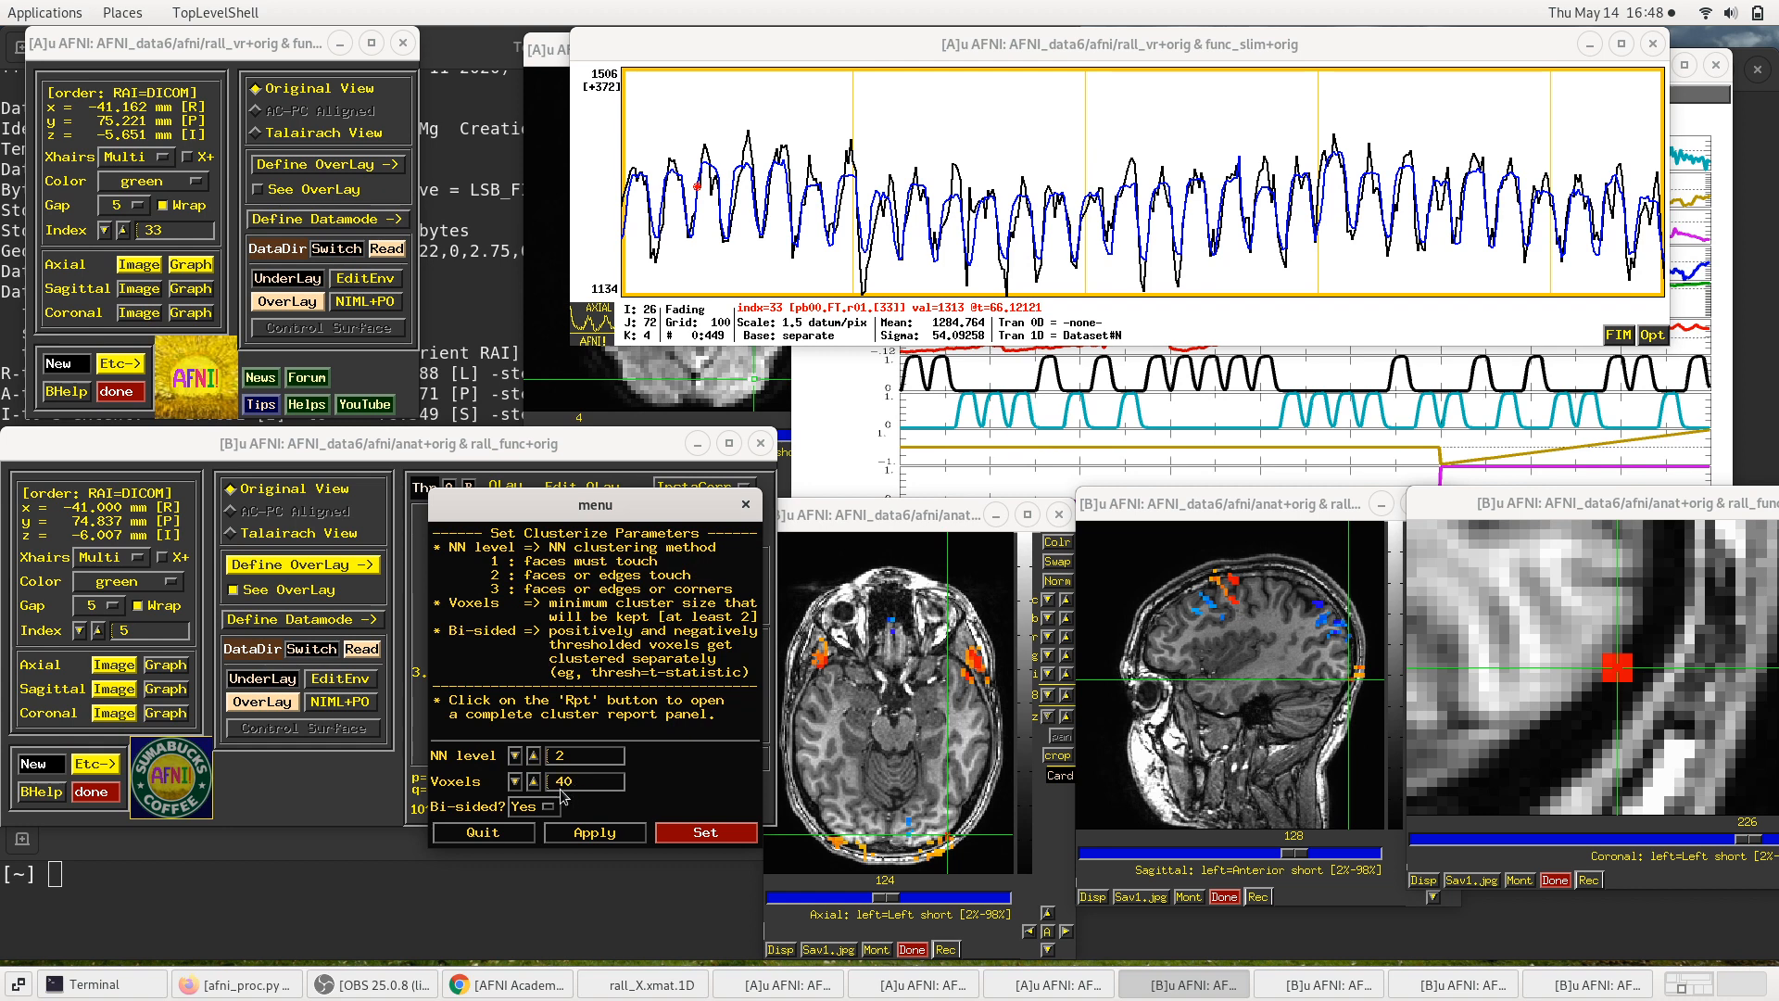
click(500, 833)
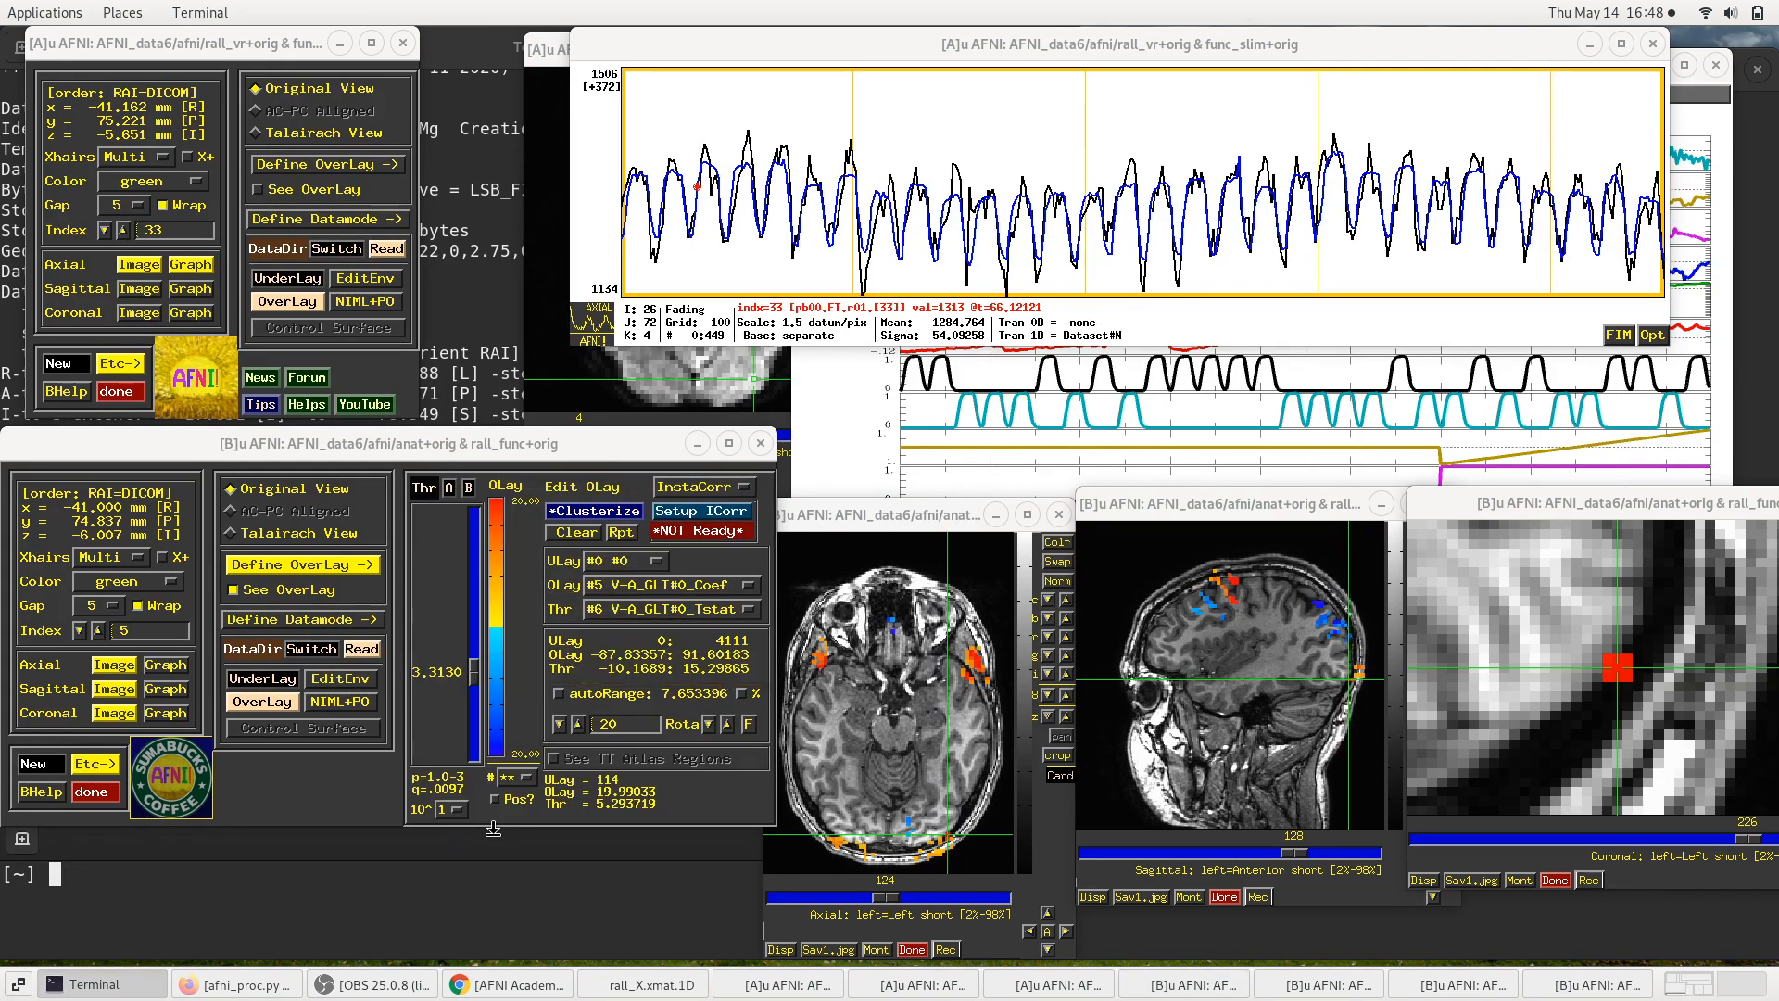
Step: Open controller B's cluster report and enlarge it until every cluster row is shown
click(621, 536)
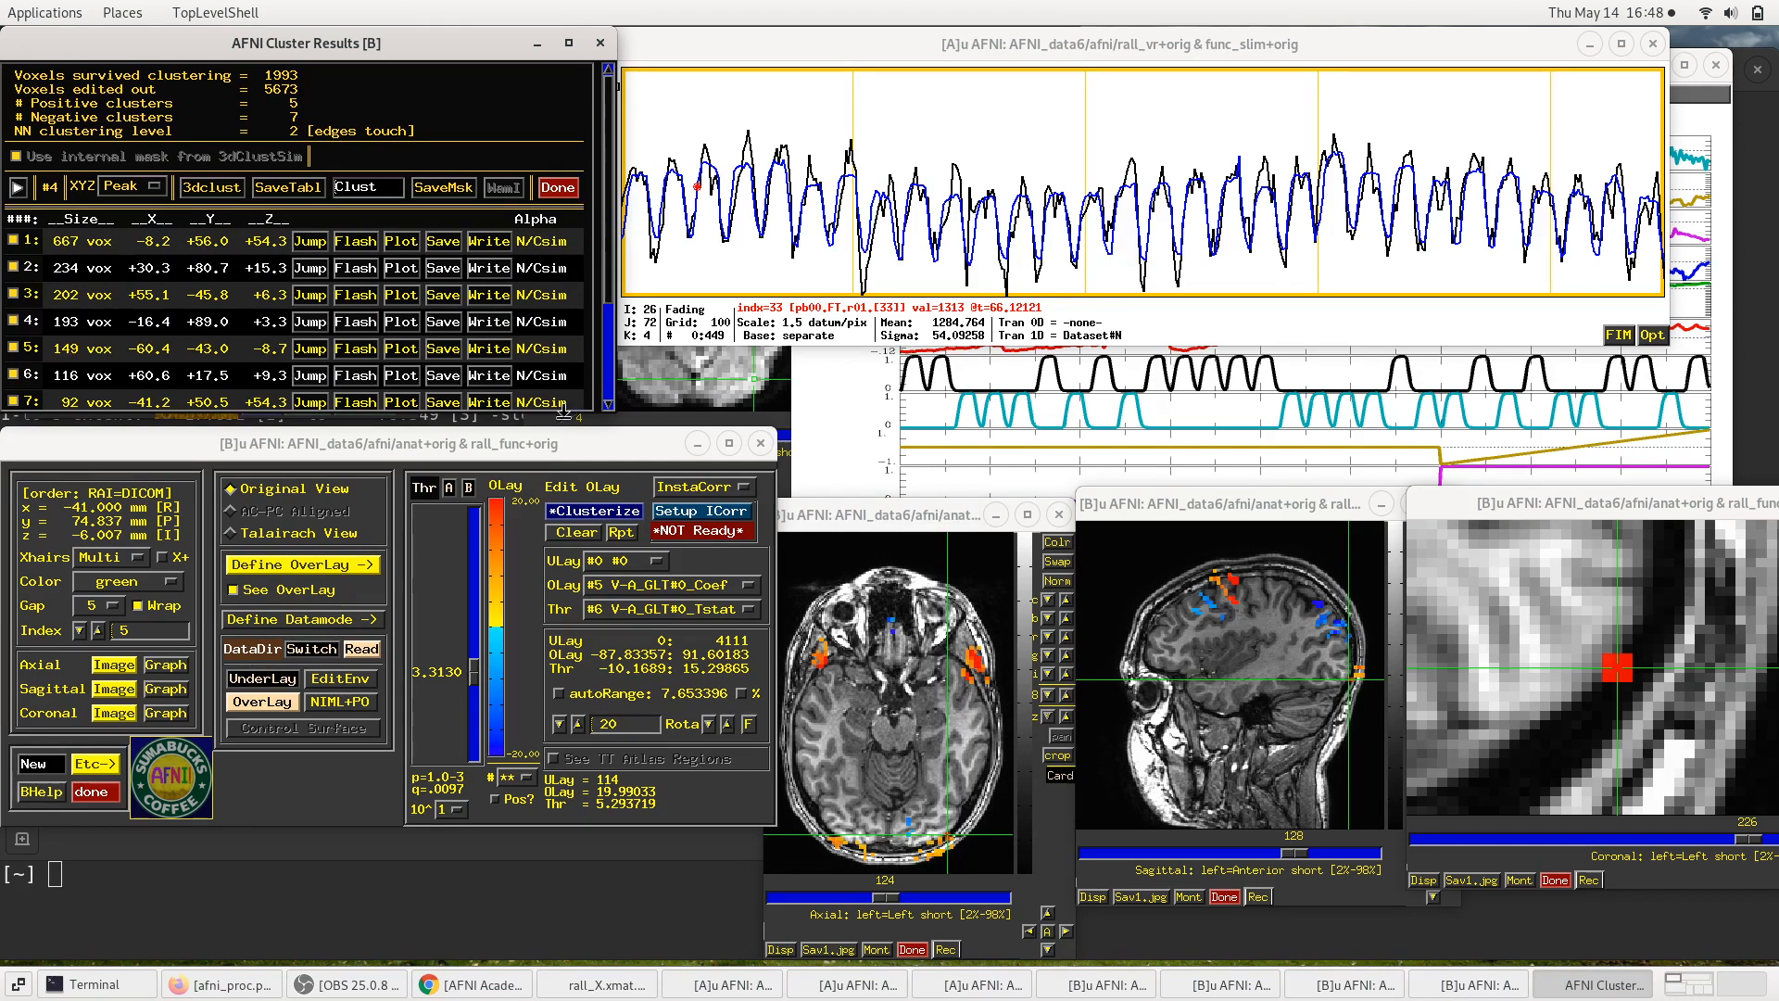
drag(571, 413, 553, 569)
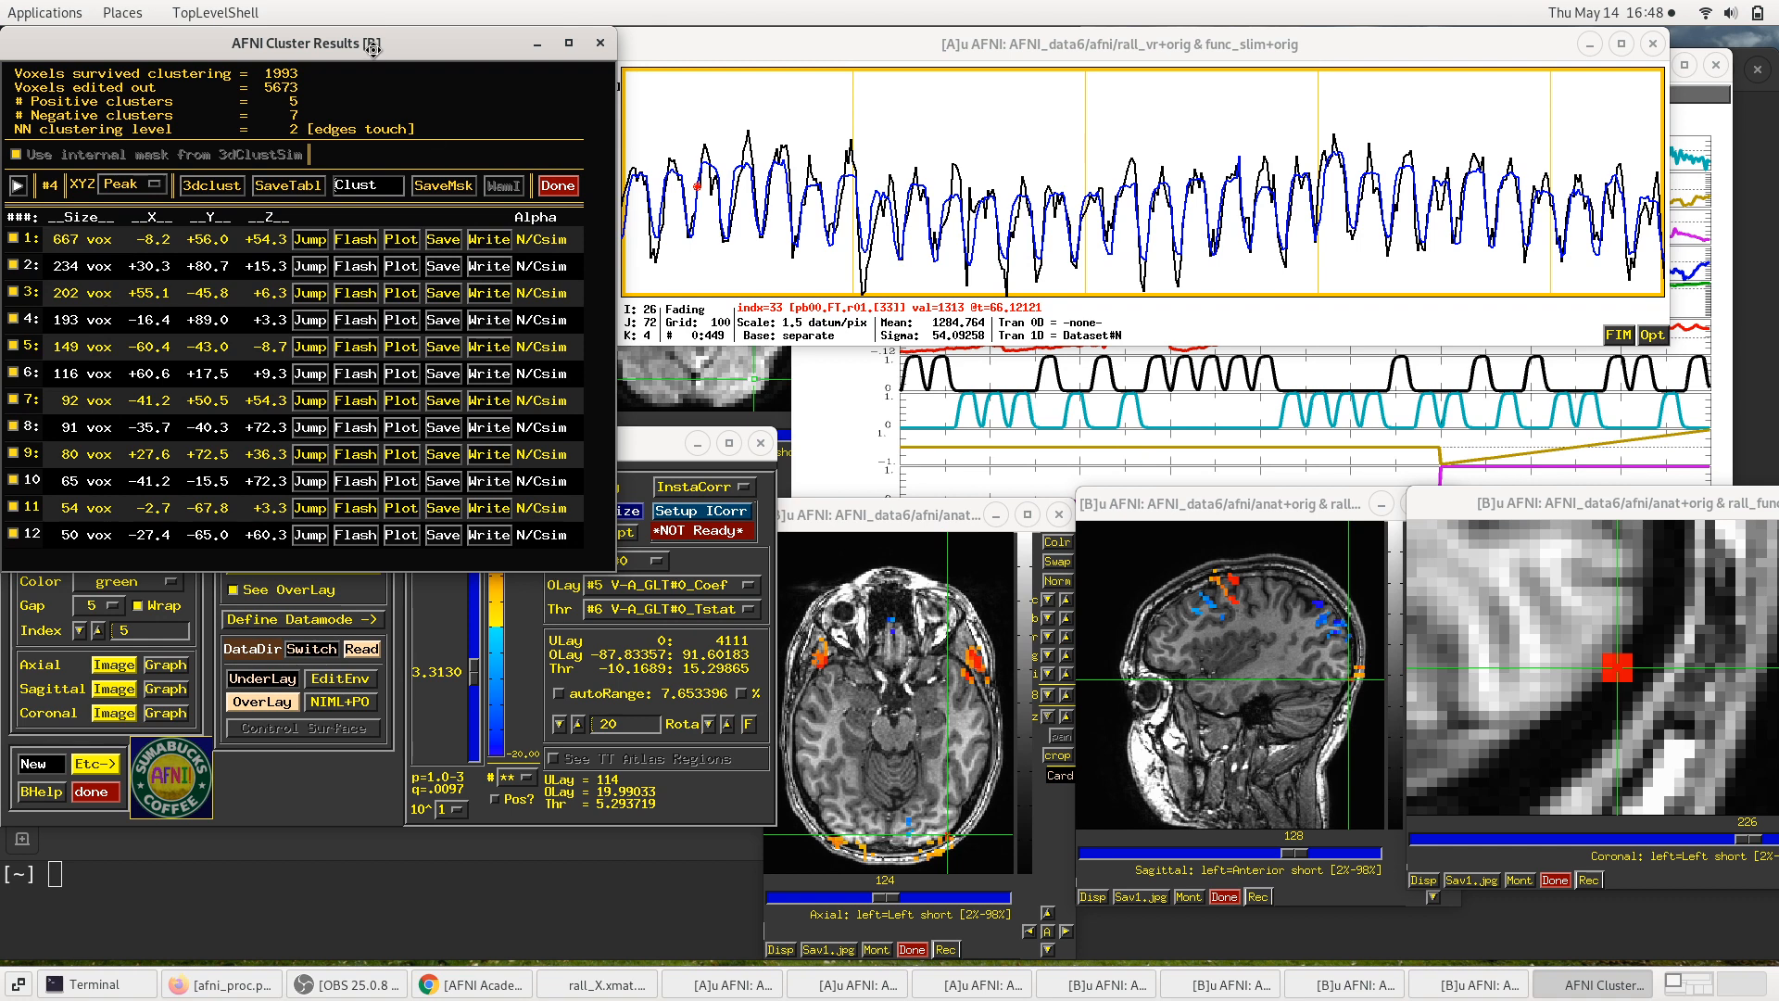
drag(372, 48, 459, 74)
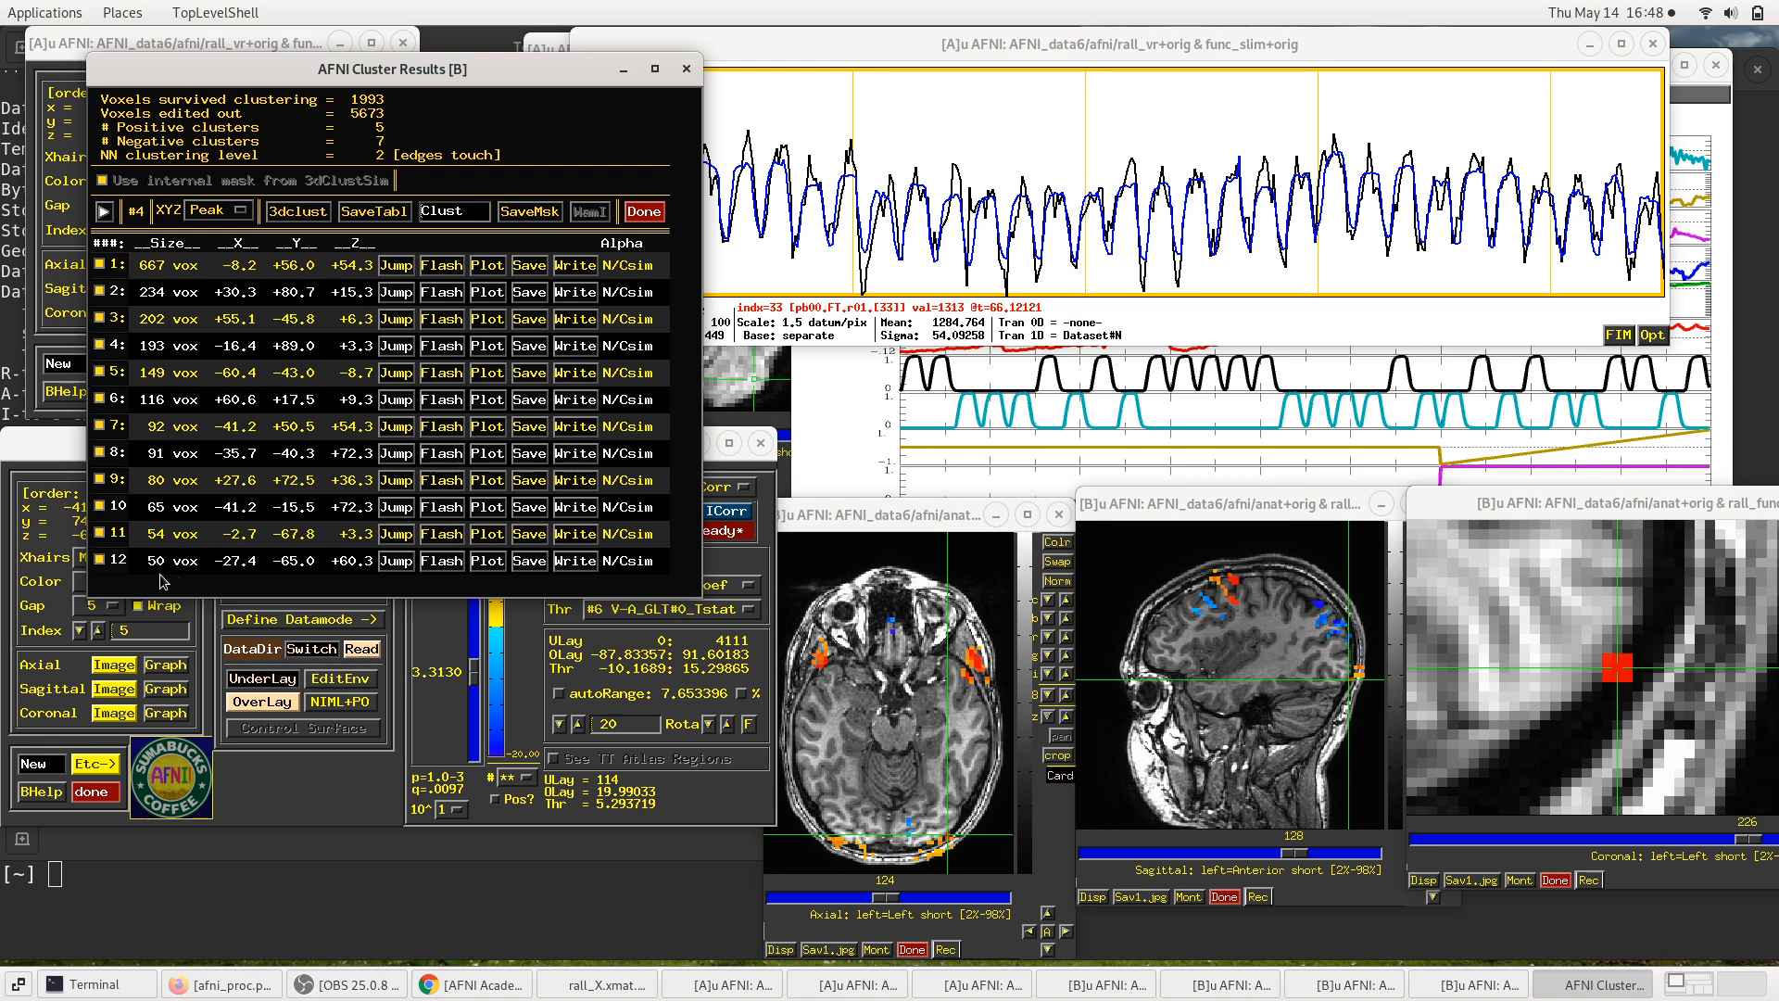
Step: Reapply Clusterize with a minimum cluster size of 30 voxels, and enlarge the cluster report to show the added rows
click(775, 584)
click(598, 511)
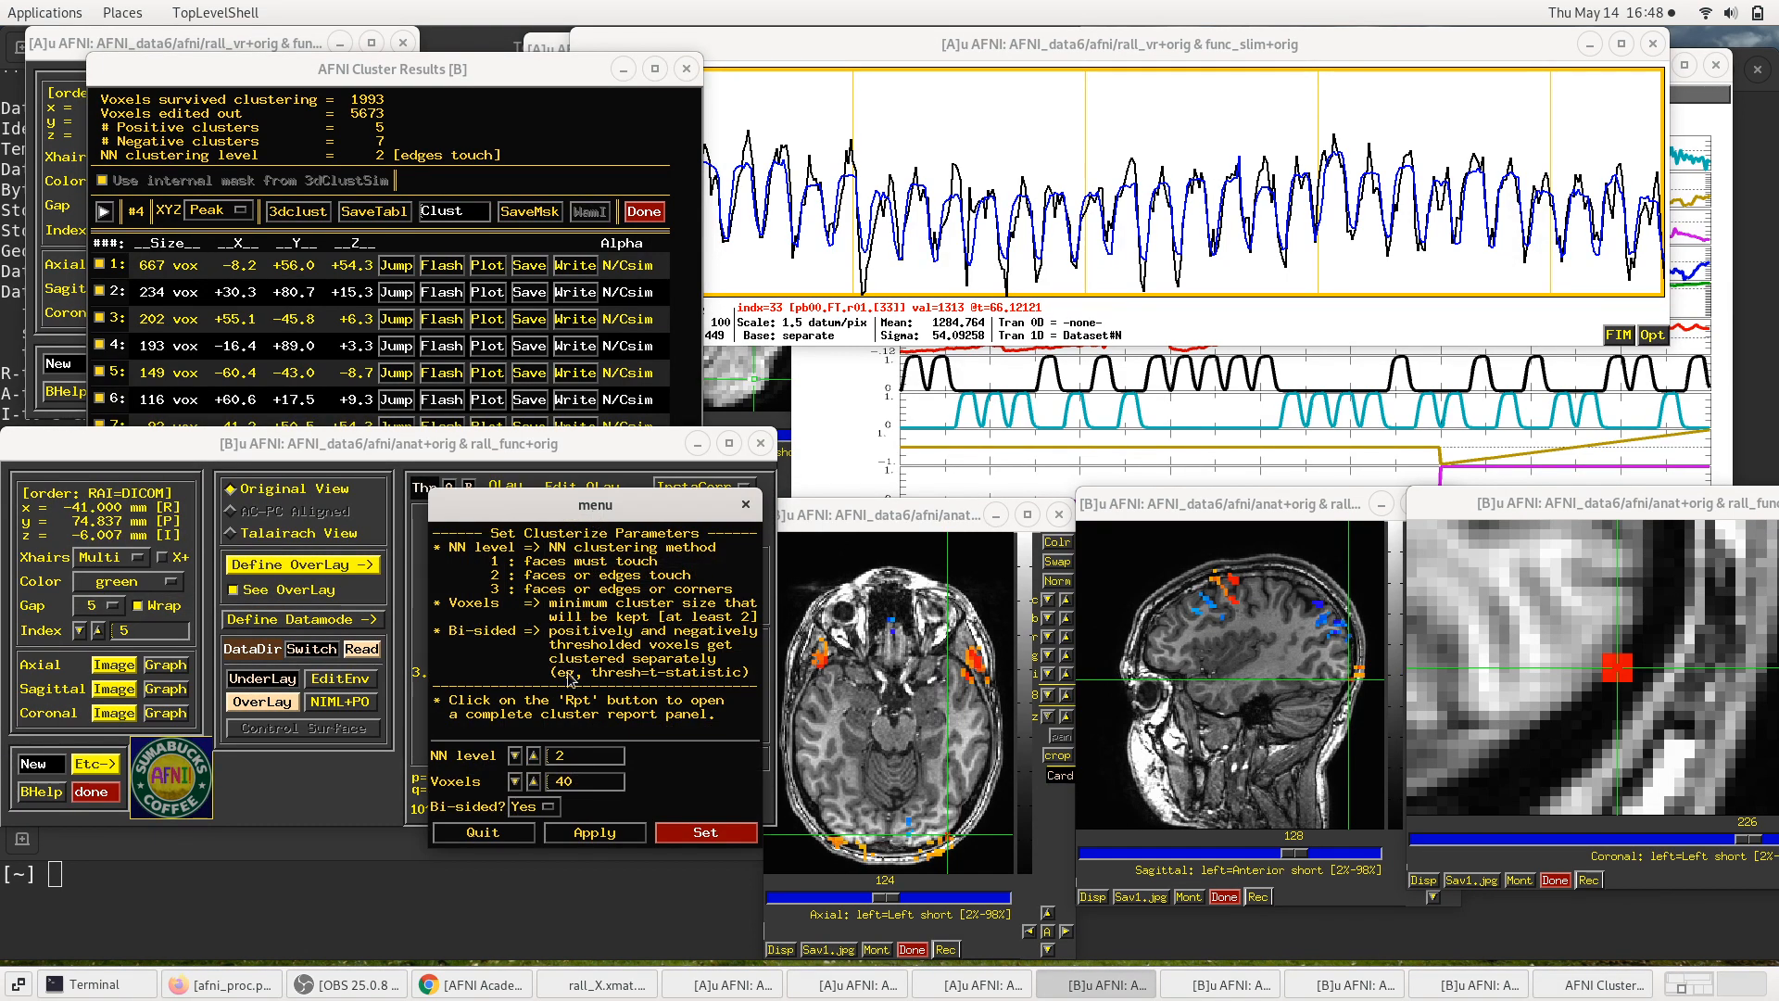
click(578, 790)
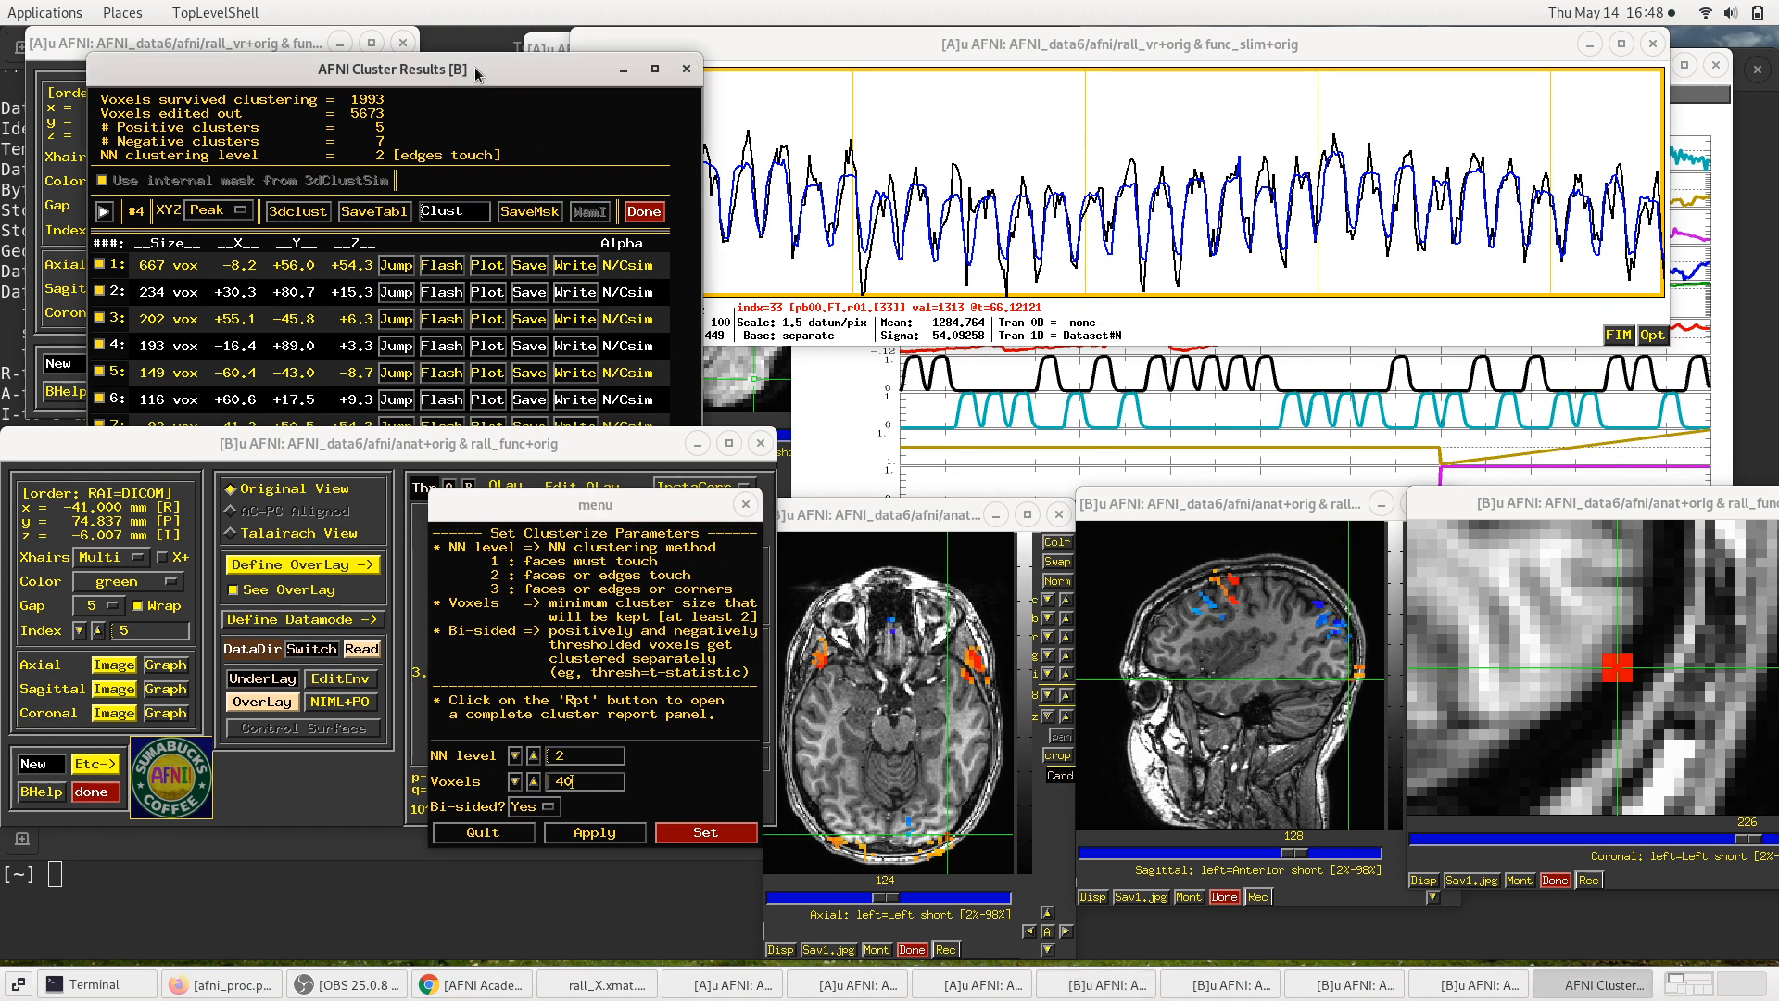
drag(487, 69, 1182, 43)
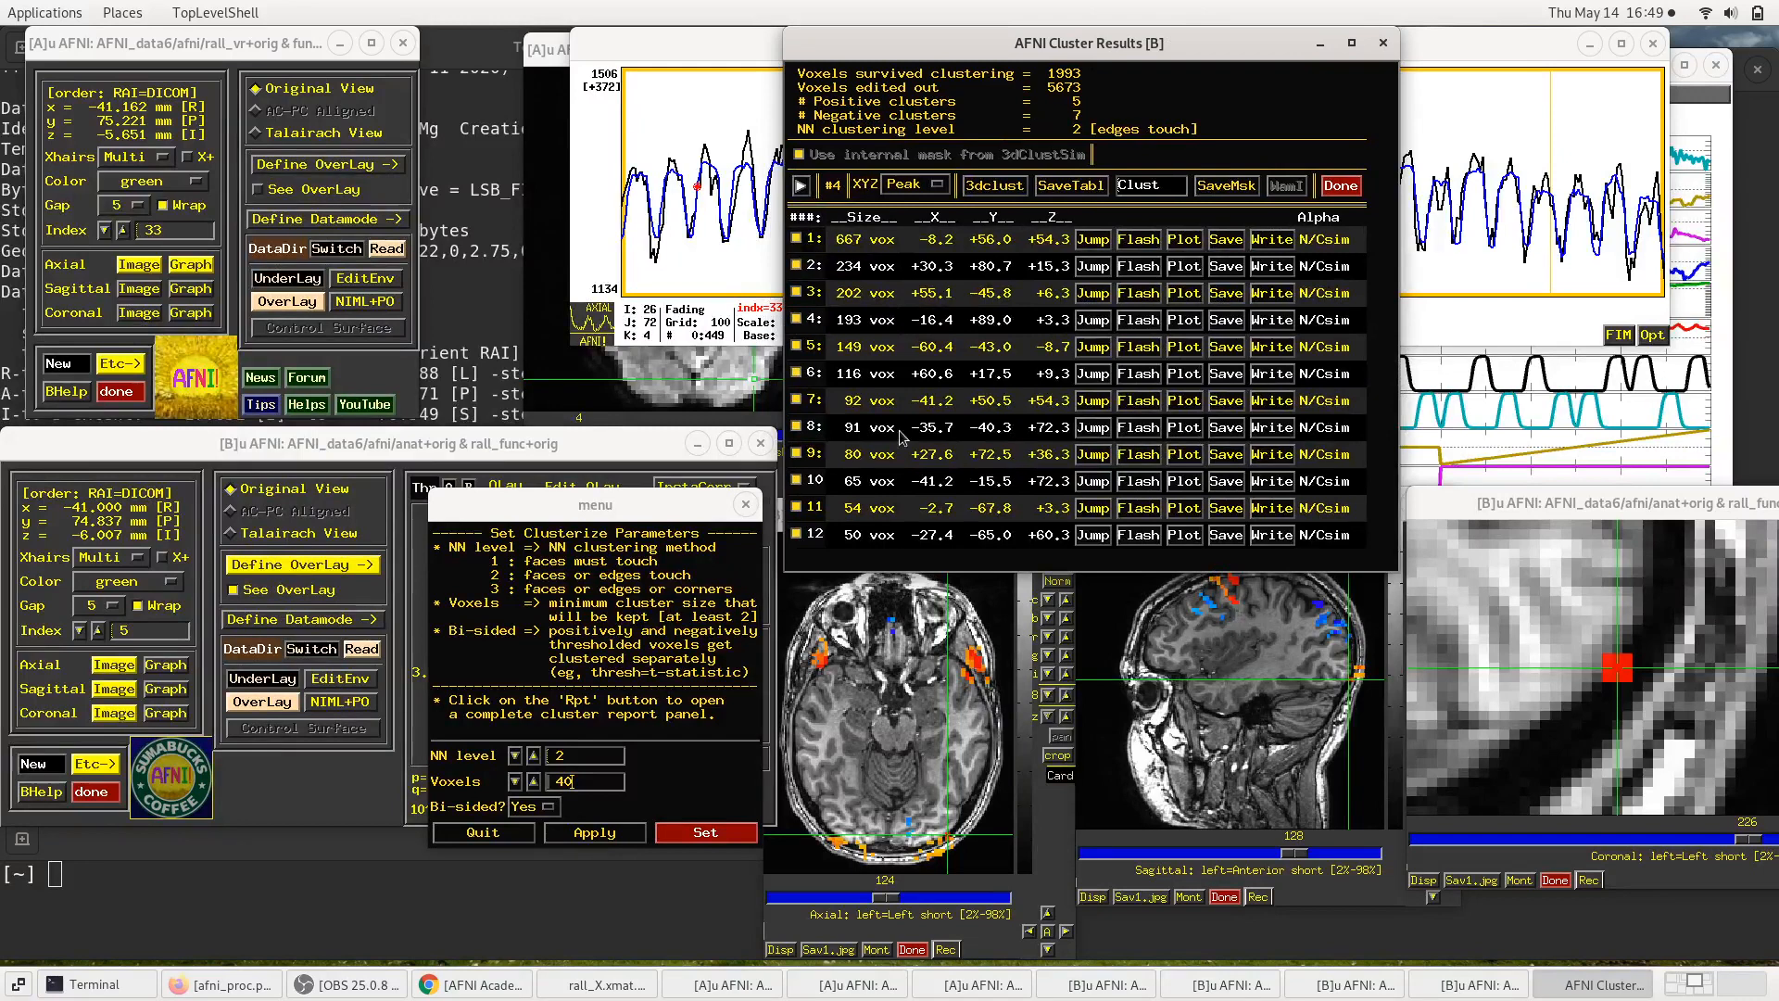
click(567, 784)
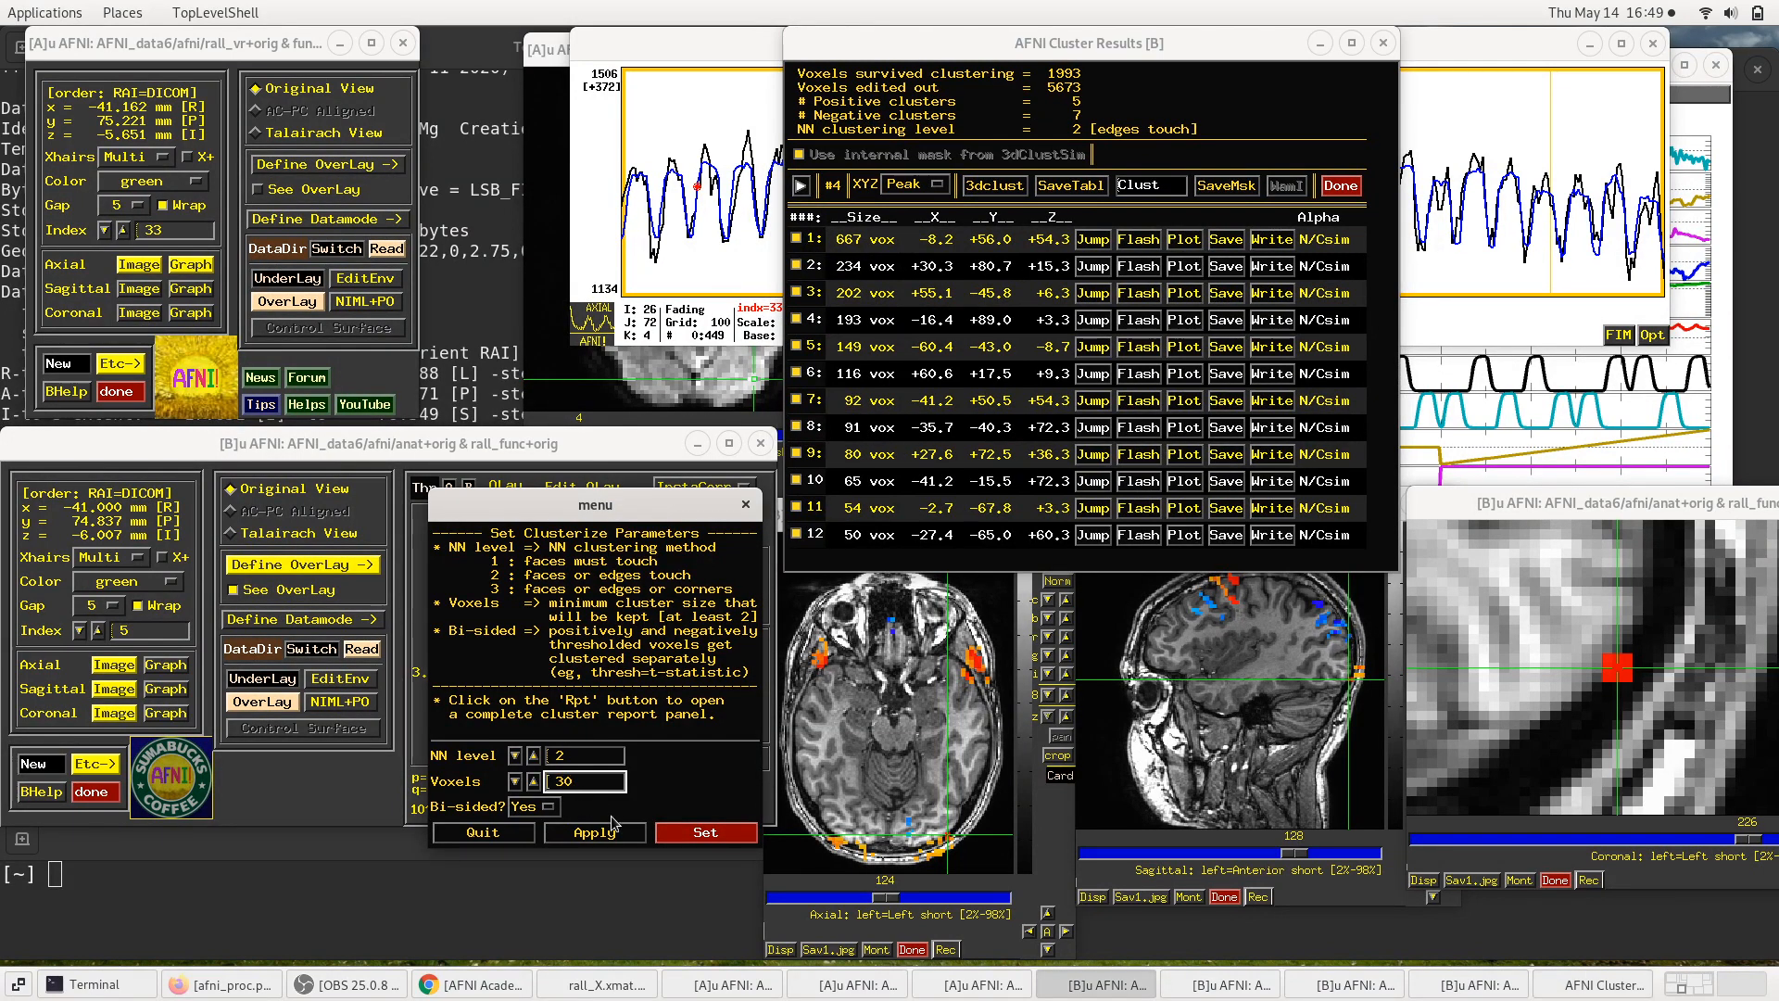
click(661, 834)
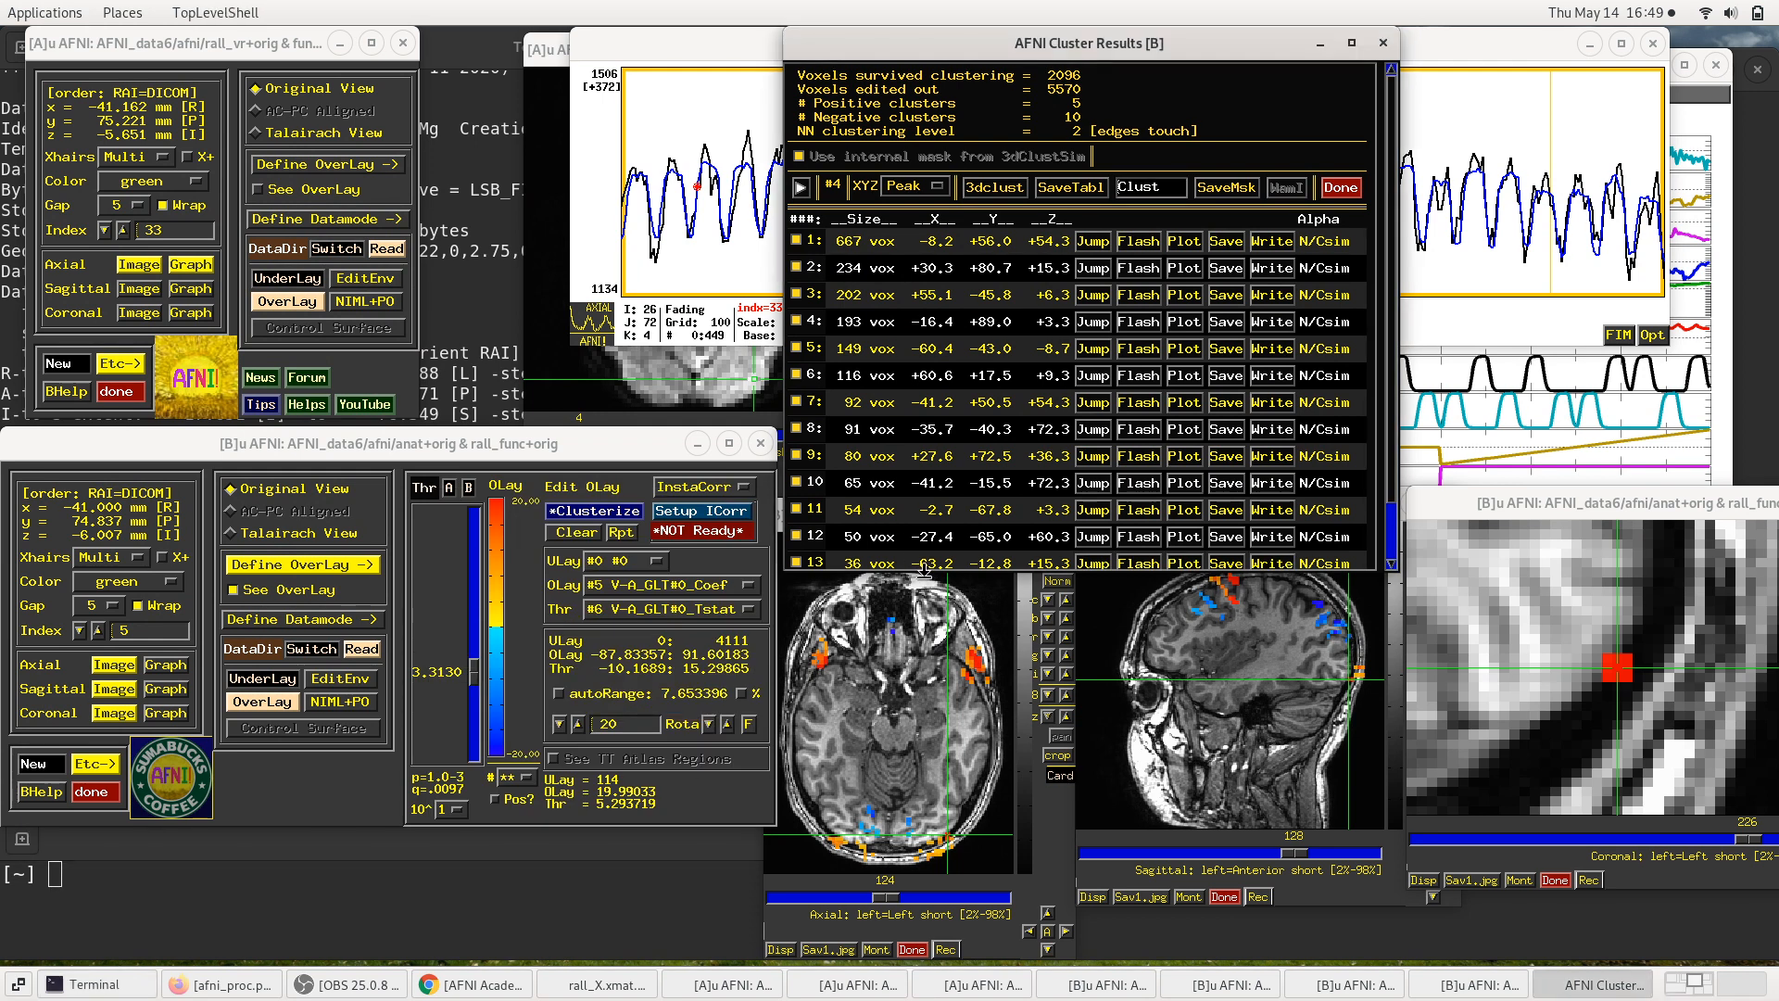
drag(923, 571, 918, 660)
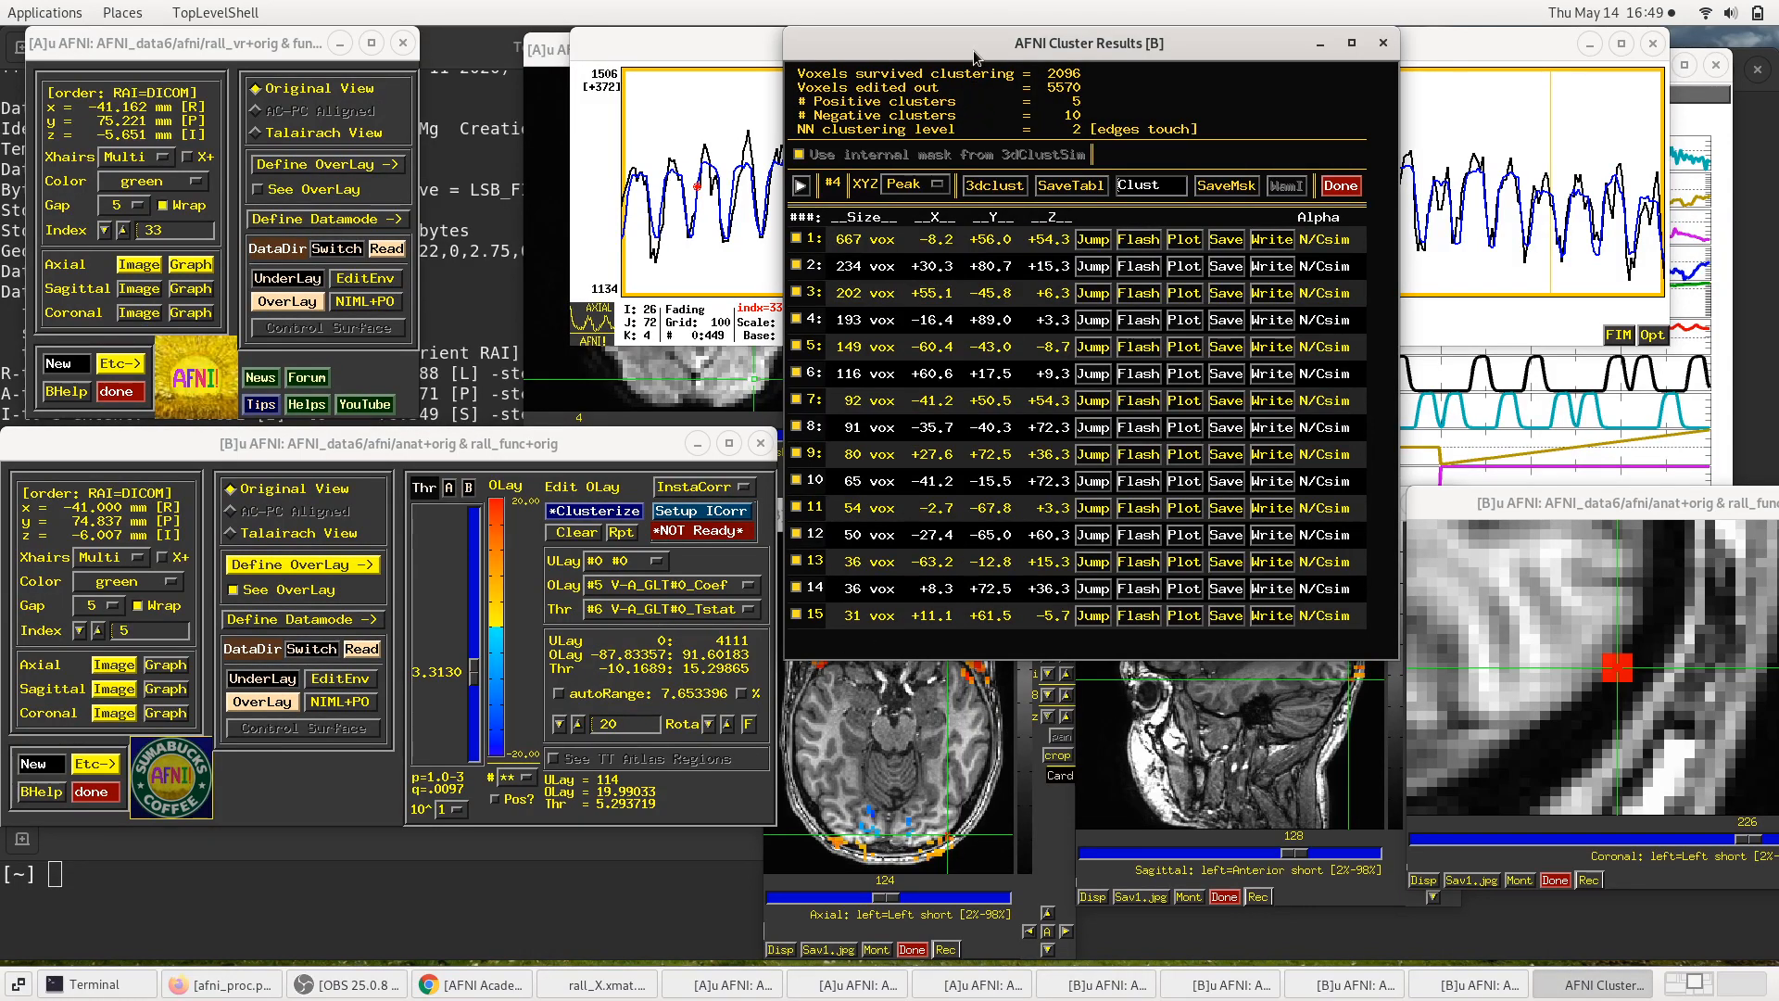
drag(973, 50, 276, 124)
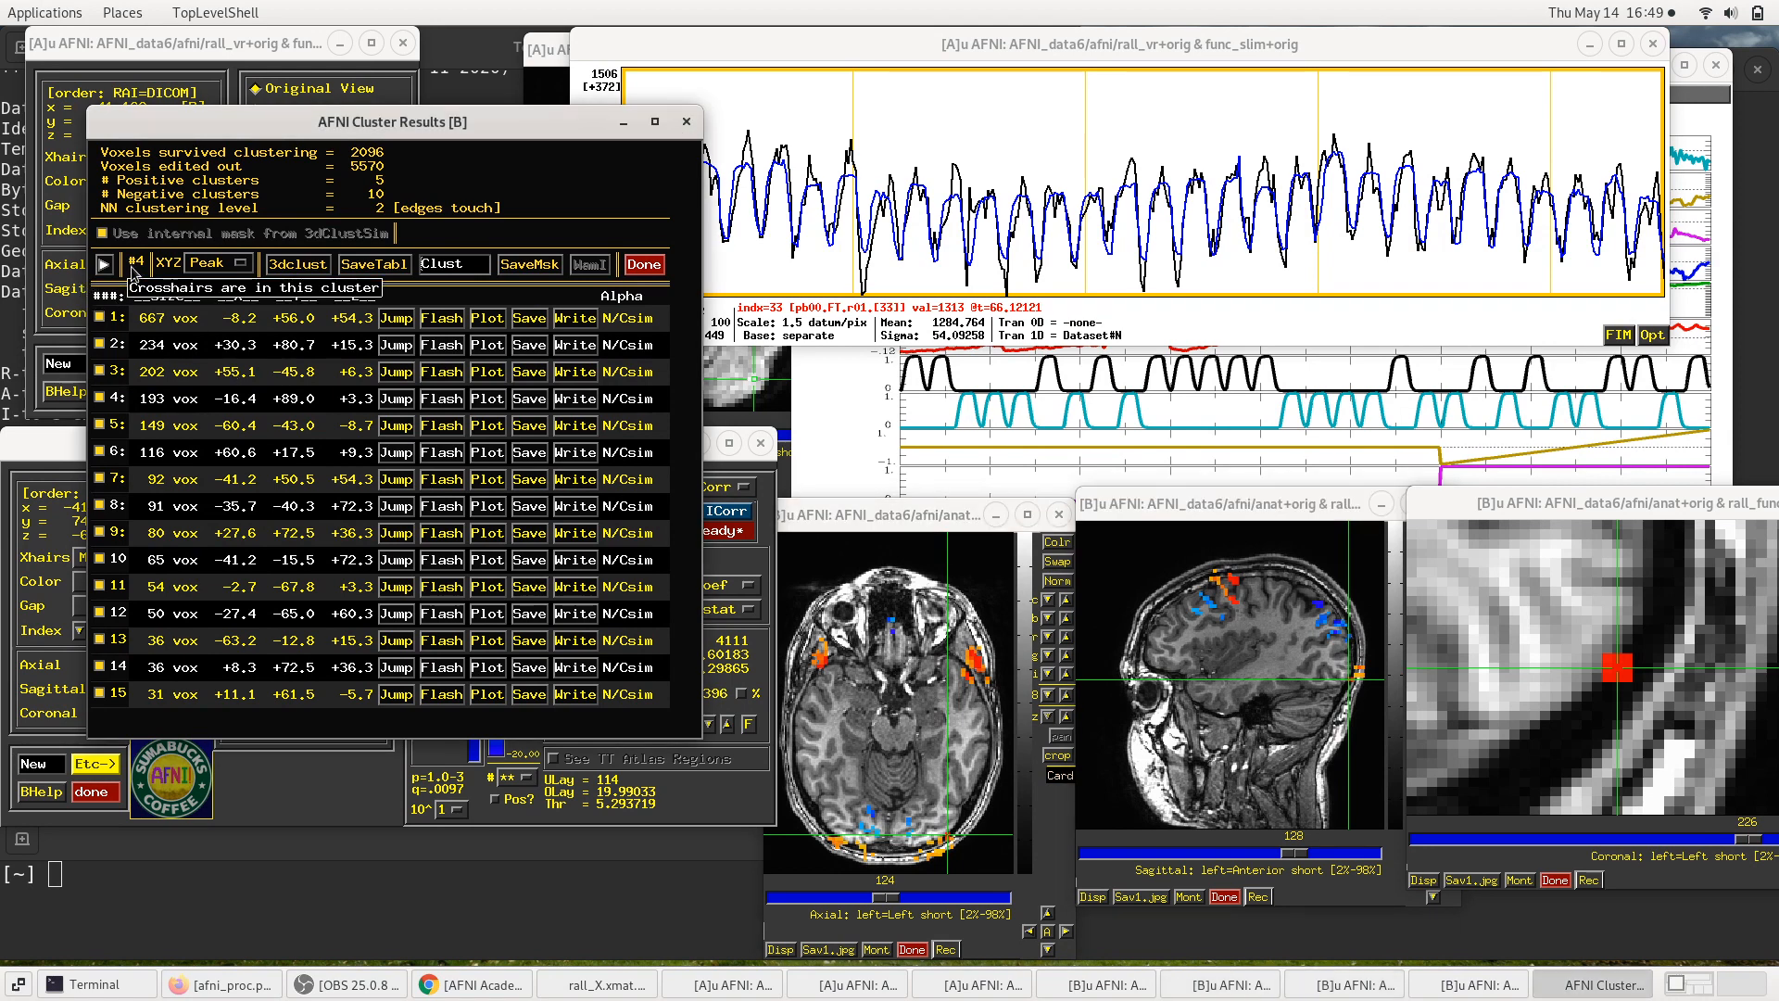
Step: Jump the crosshairs to clusters 1 and 2 from the report and flash each one in the images
click(396, 319)
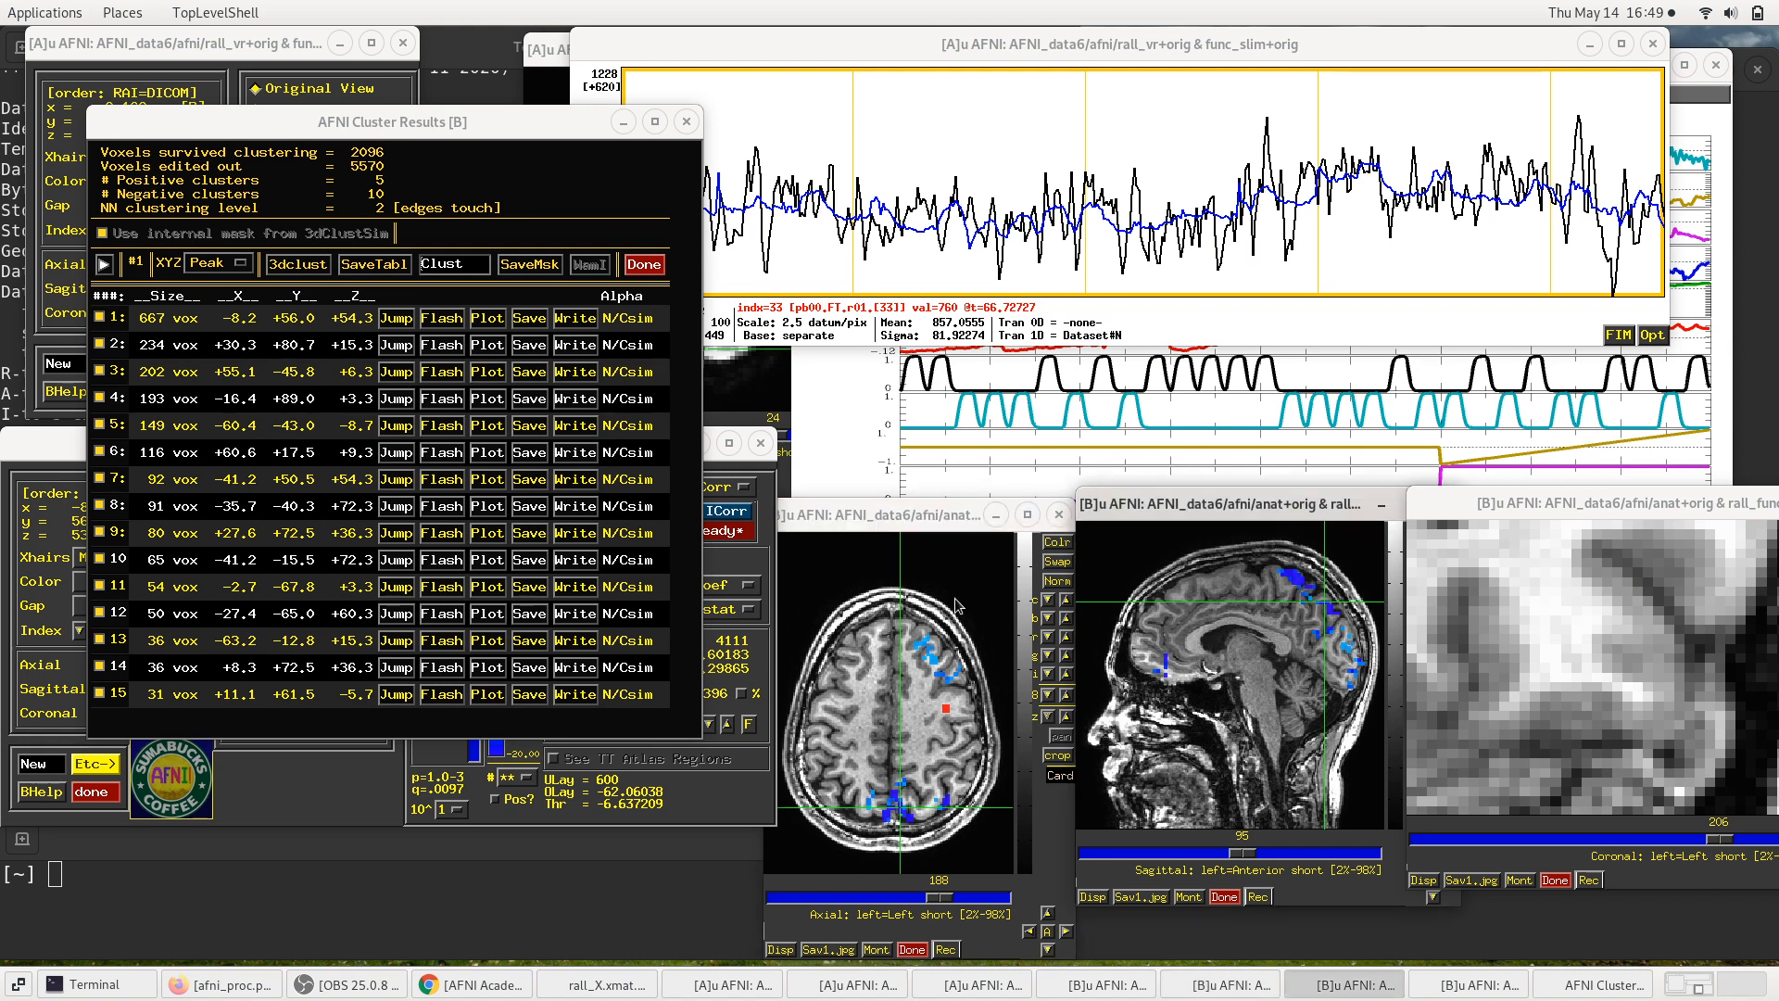
click(442, 319)
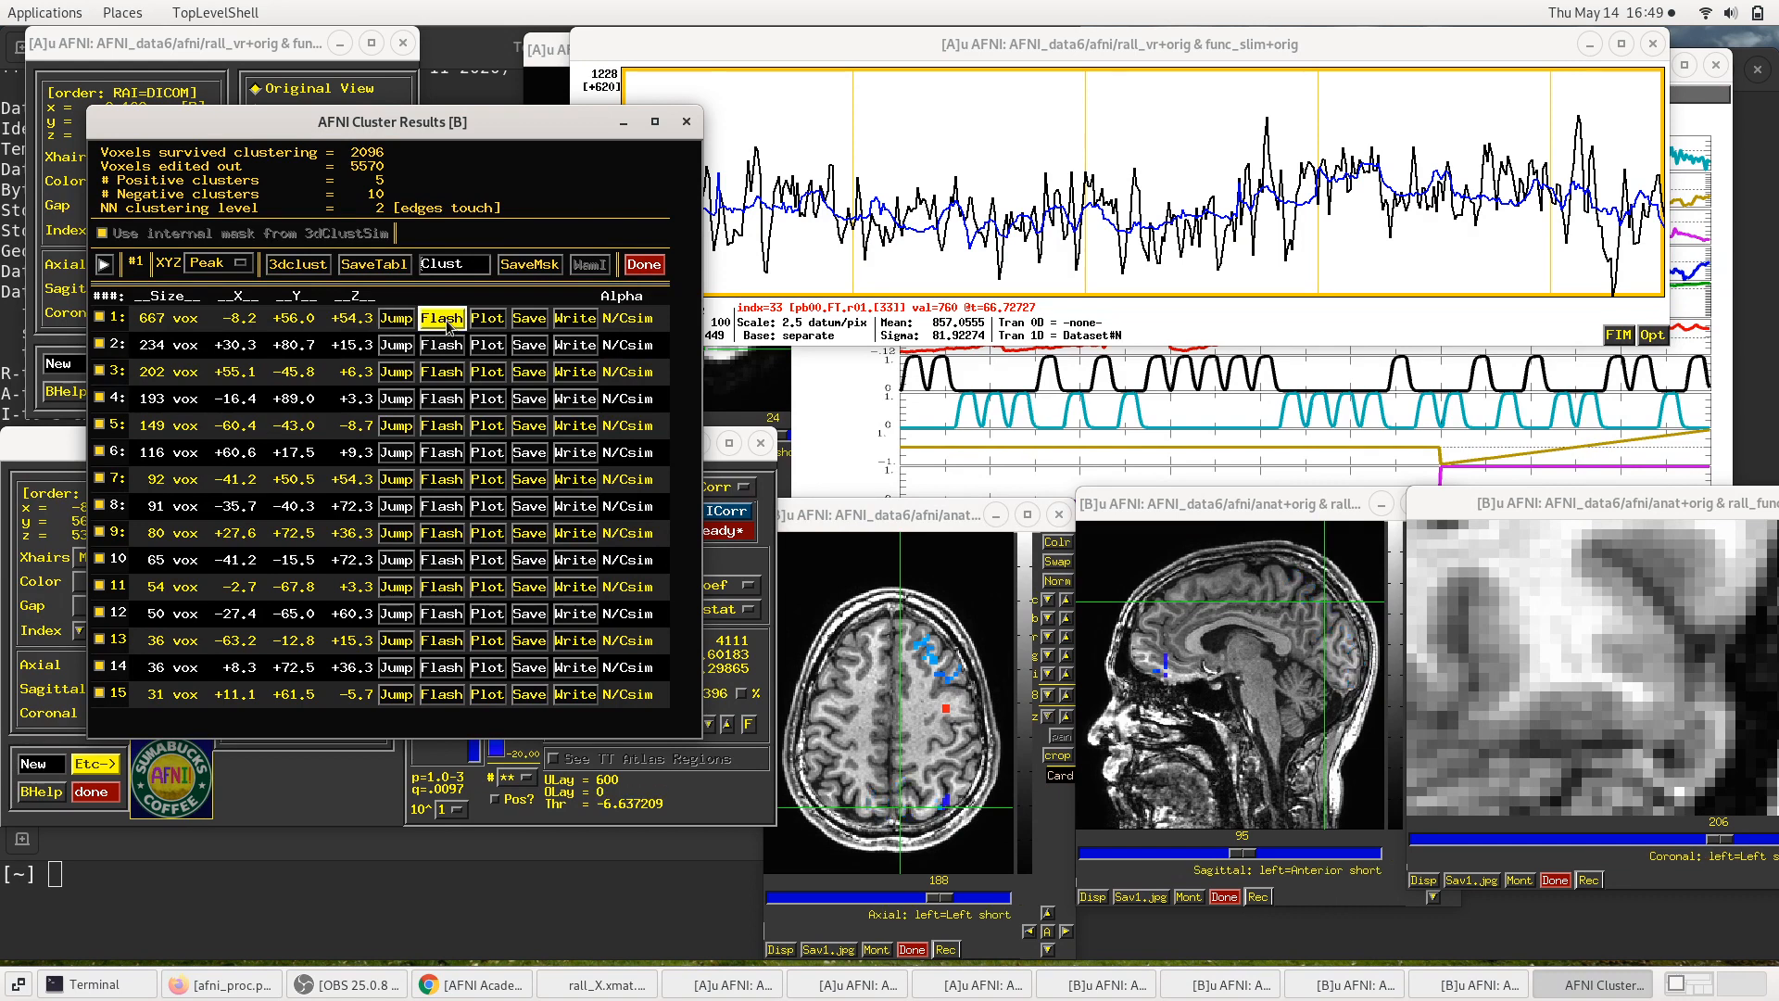
click(396, 346)
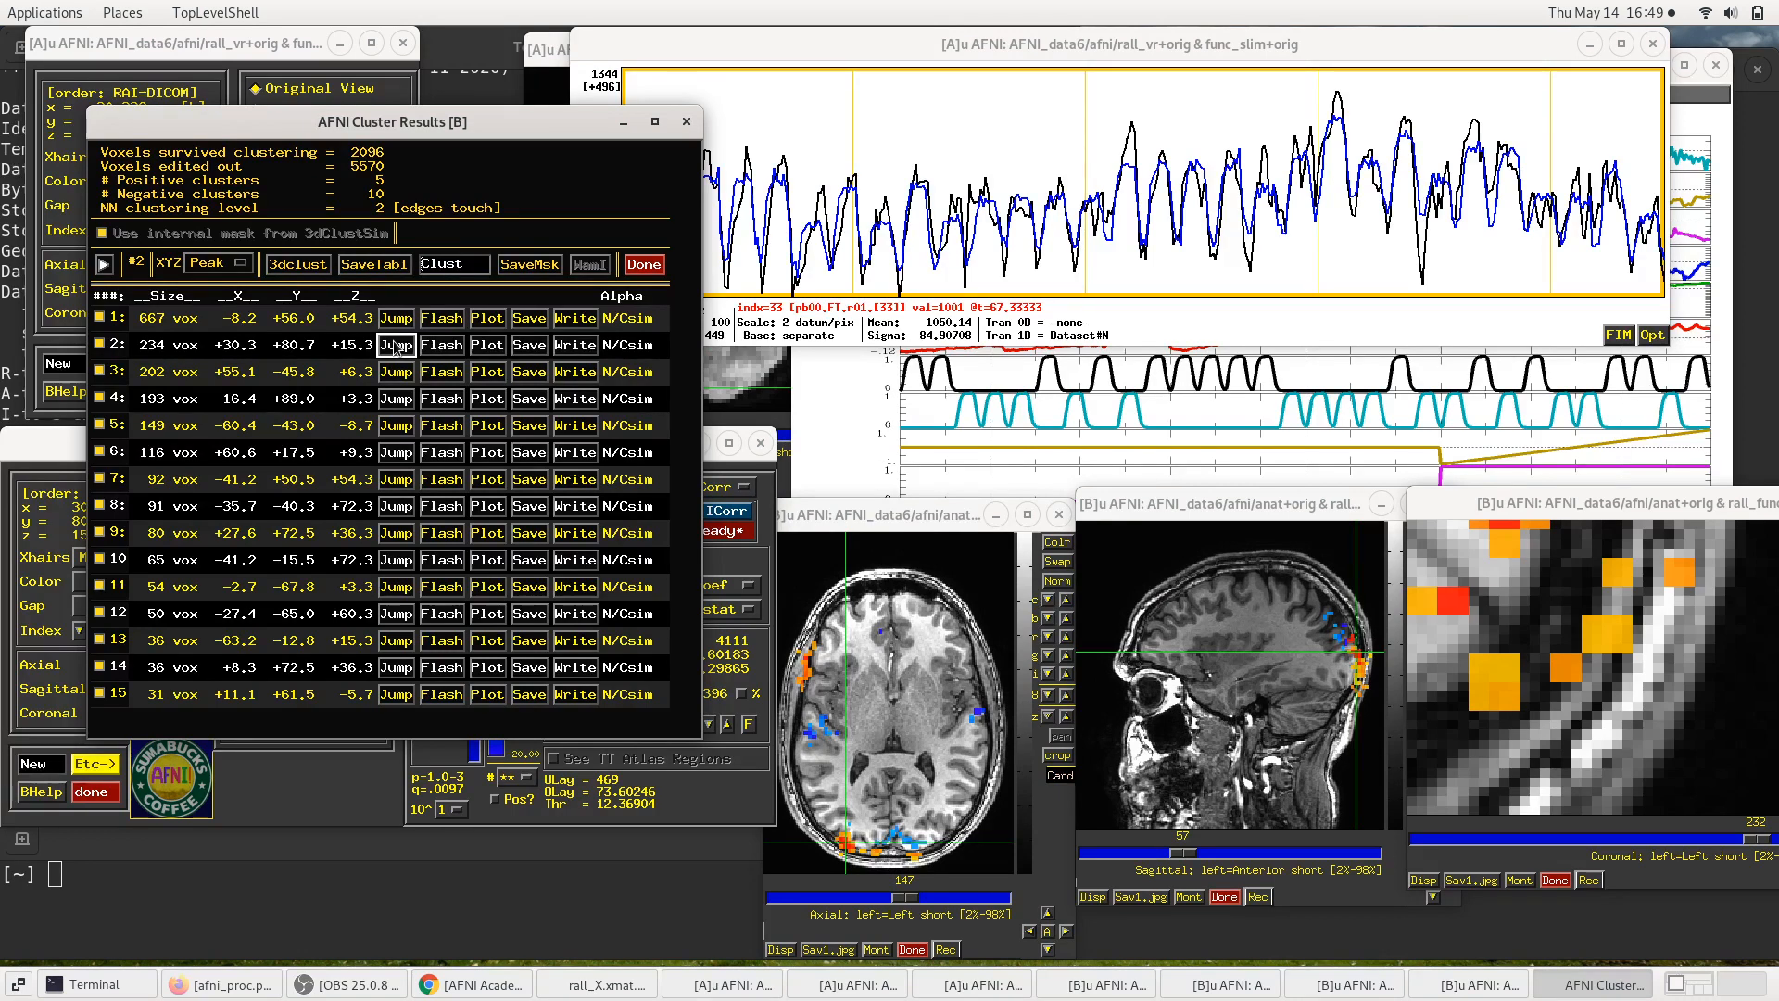
click(449, 346)
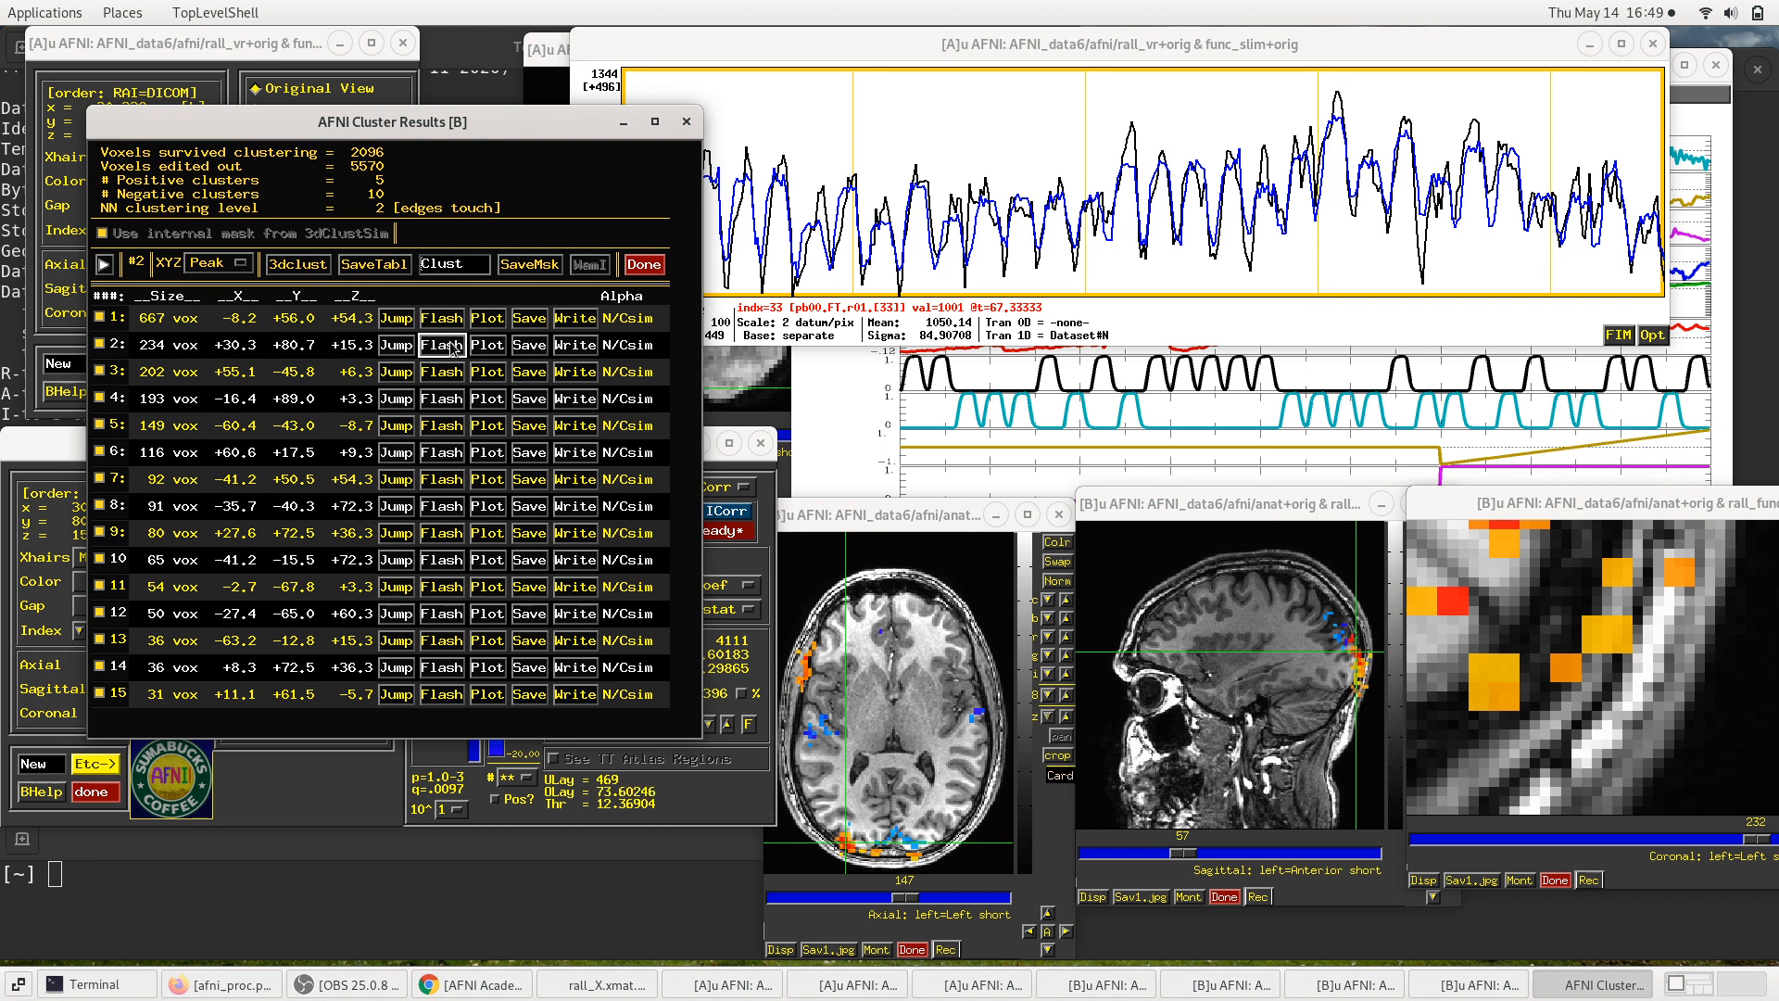
Step: Jump the crosshairs to cluster 3 and flash it, enlarging the axial image and moving the sagittal image beside it to view both
click(401, 373)
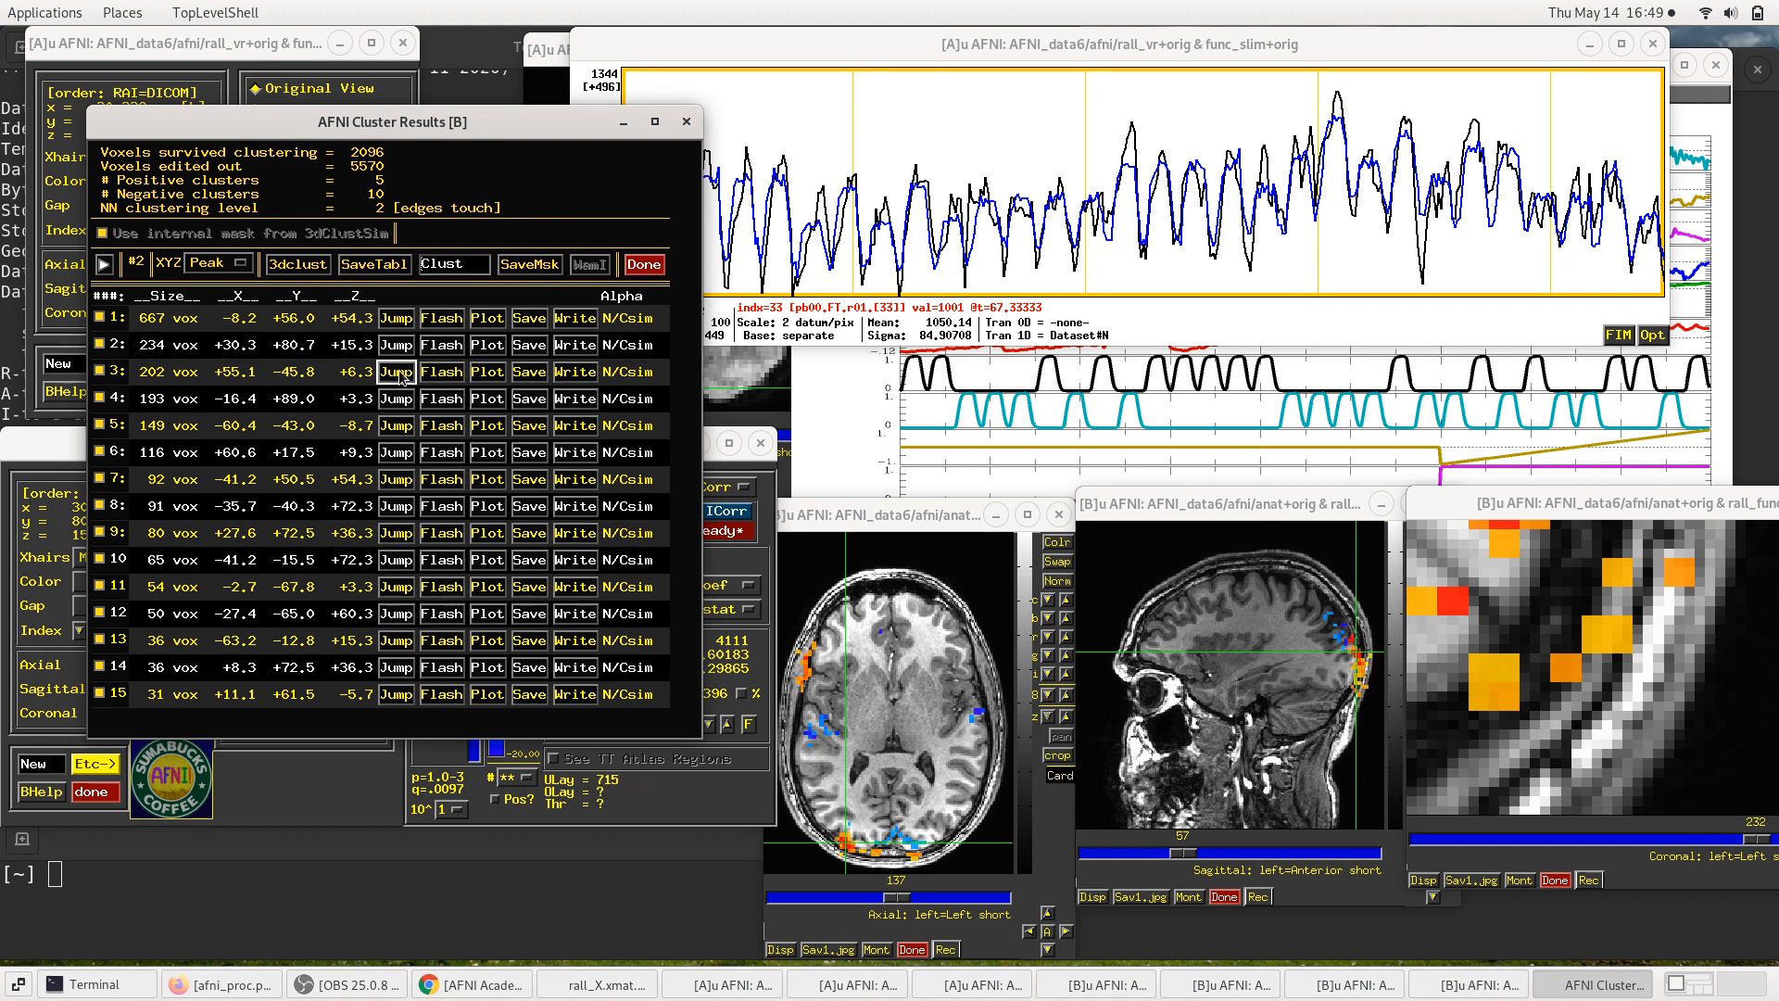
click(447, 373)
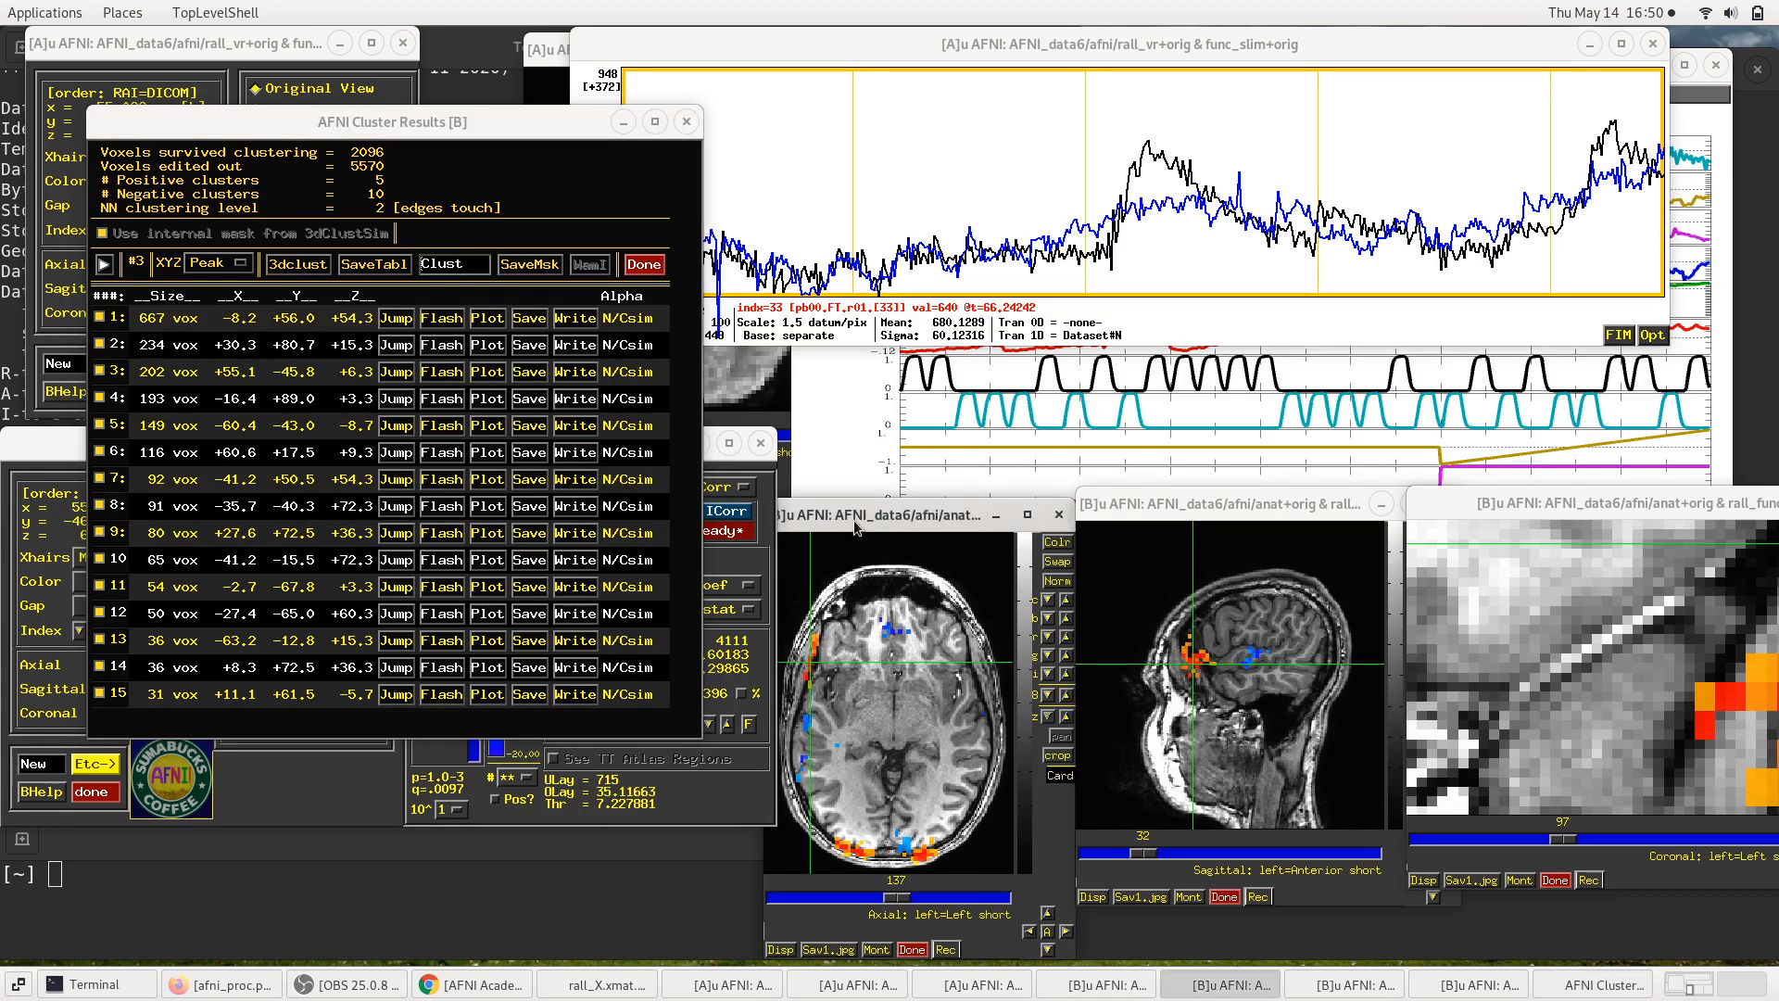
drag(854, 520, 886, 344)
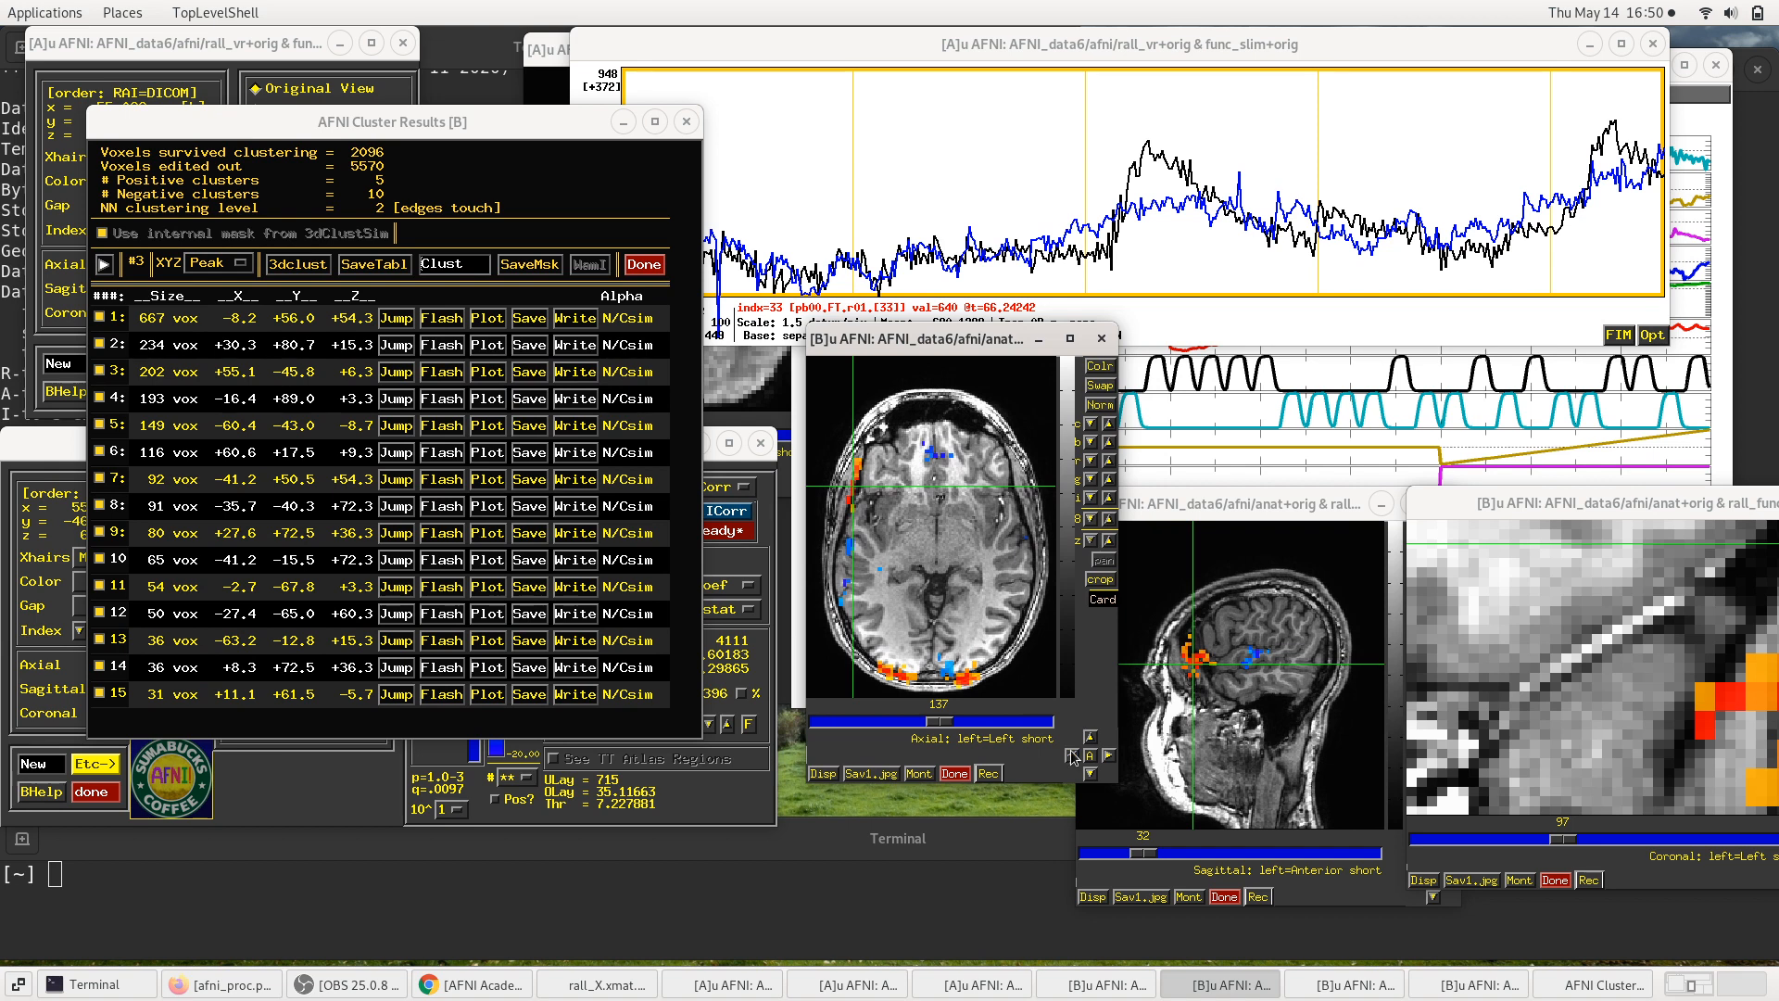
drag(1118, 772, 1223, 924)
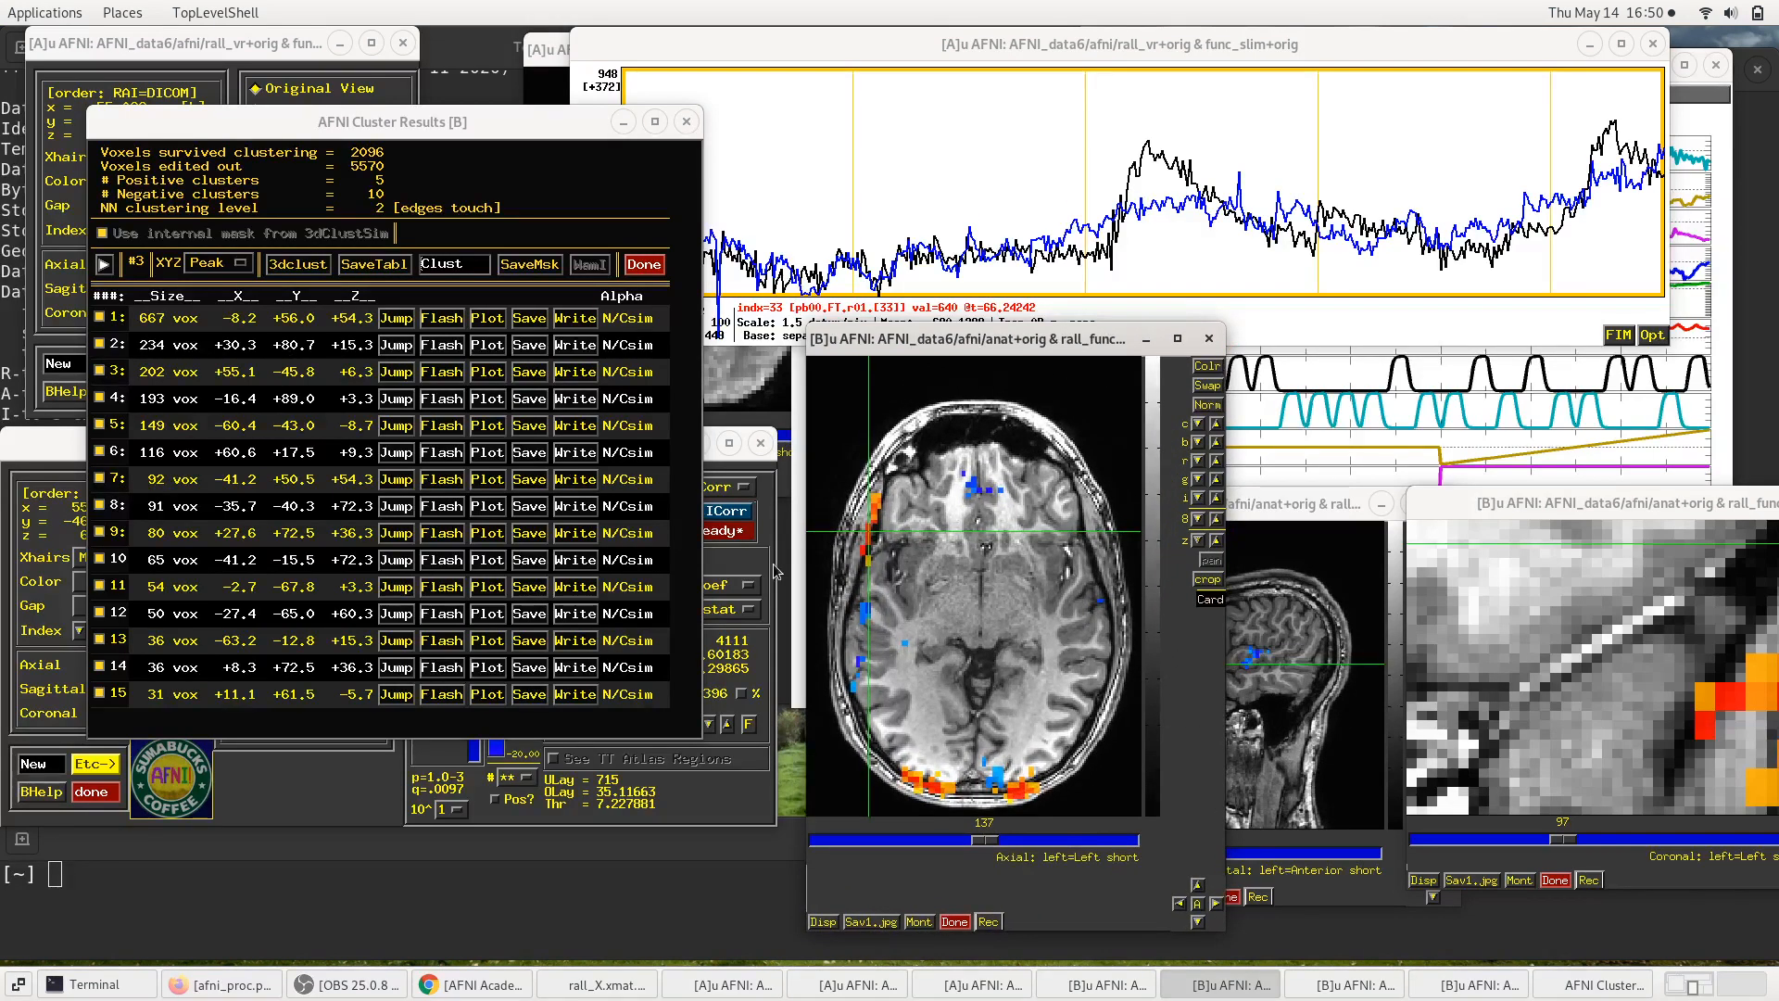
click(433, 374)
drag(1260, 507, 1353, 513)
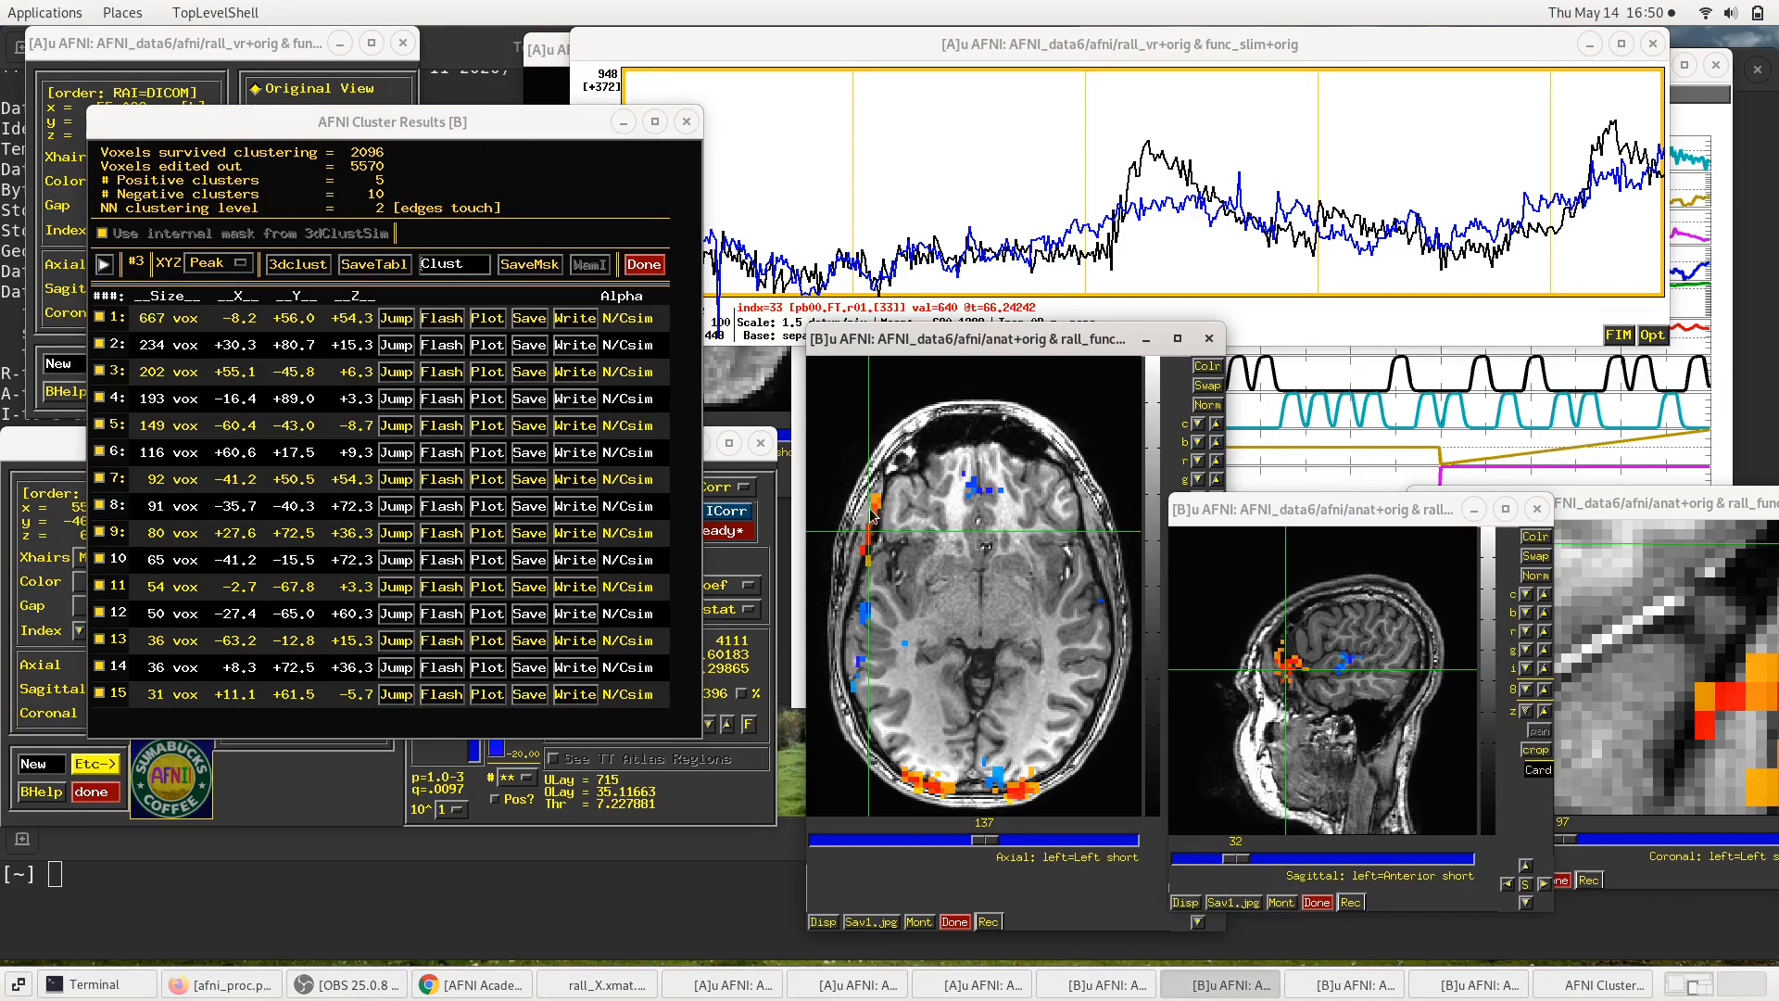
click(442, 372)
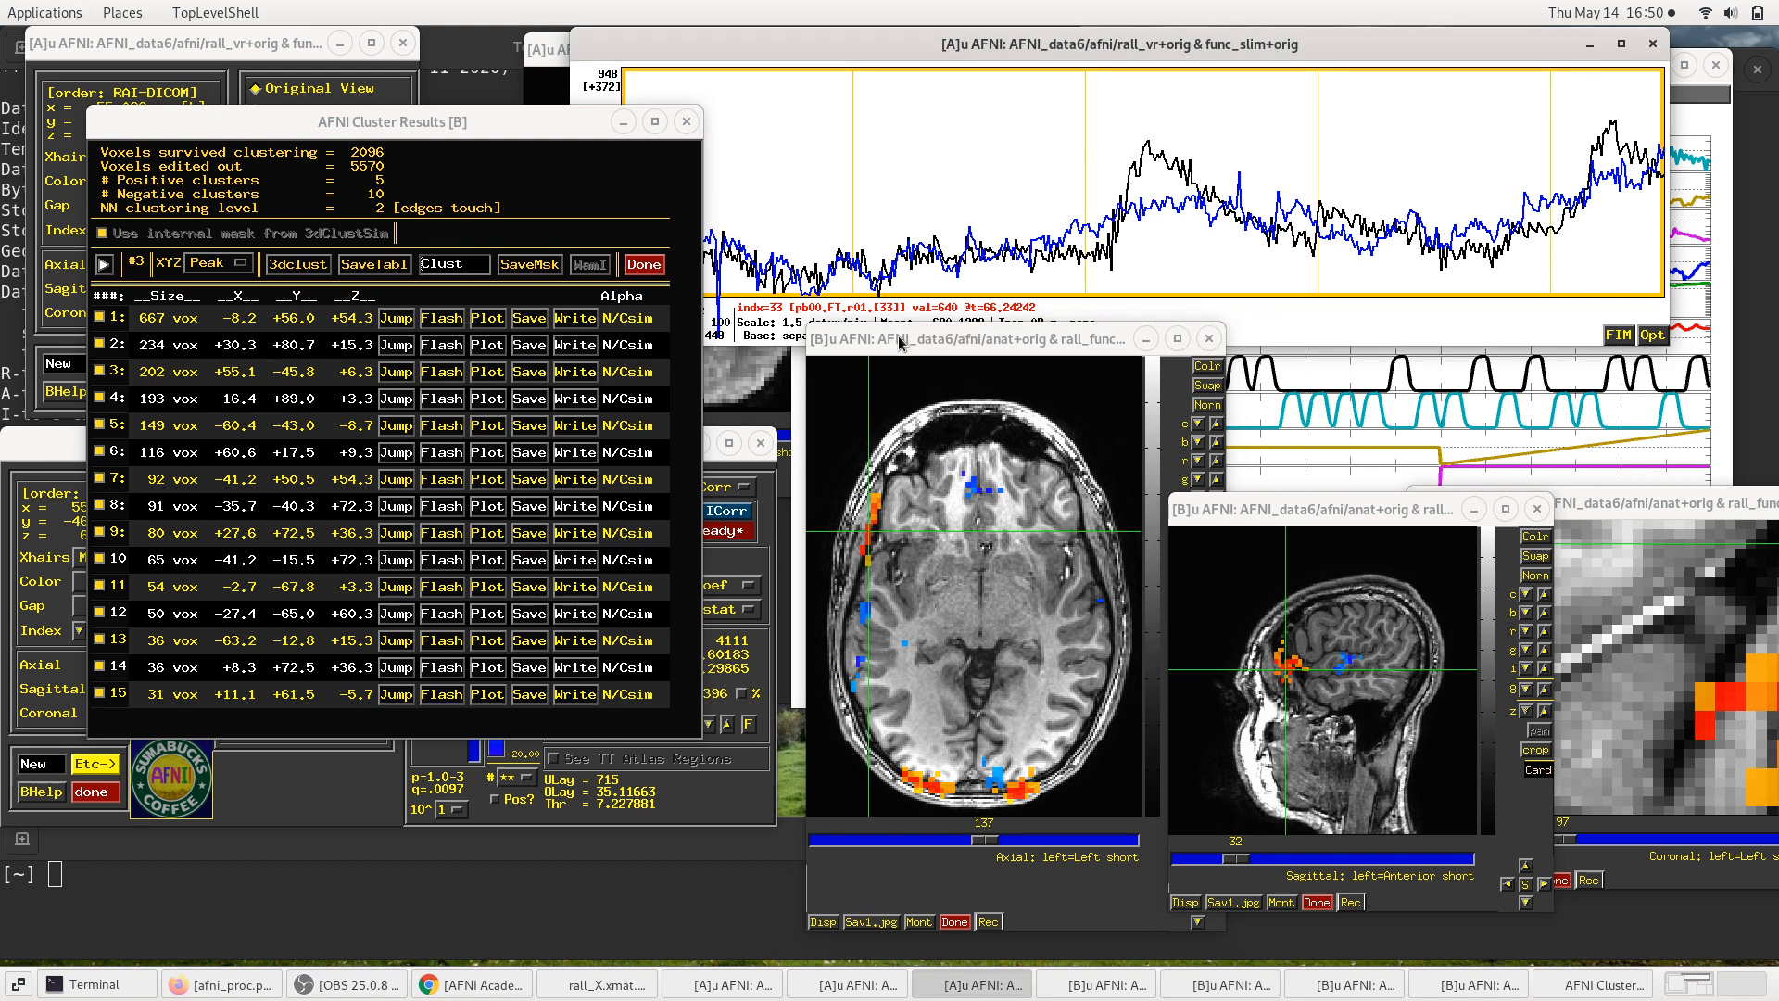
drag(898, 340, 869, 344)
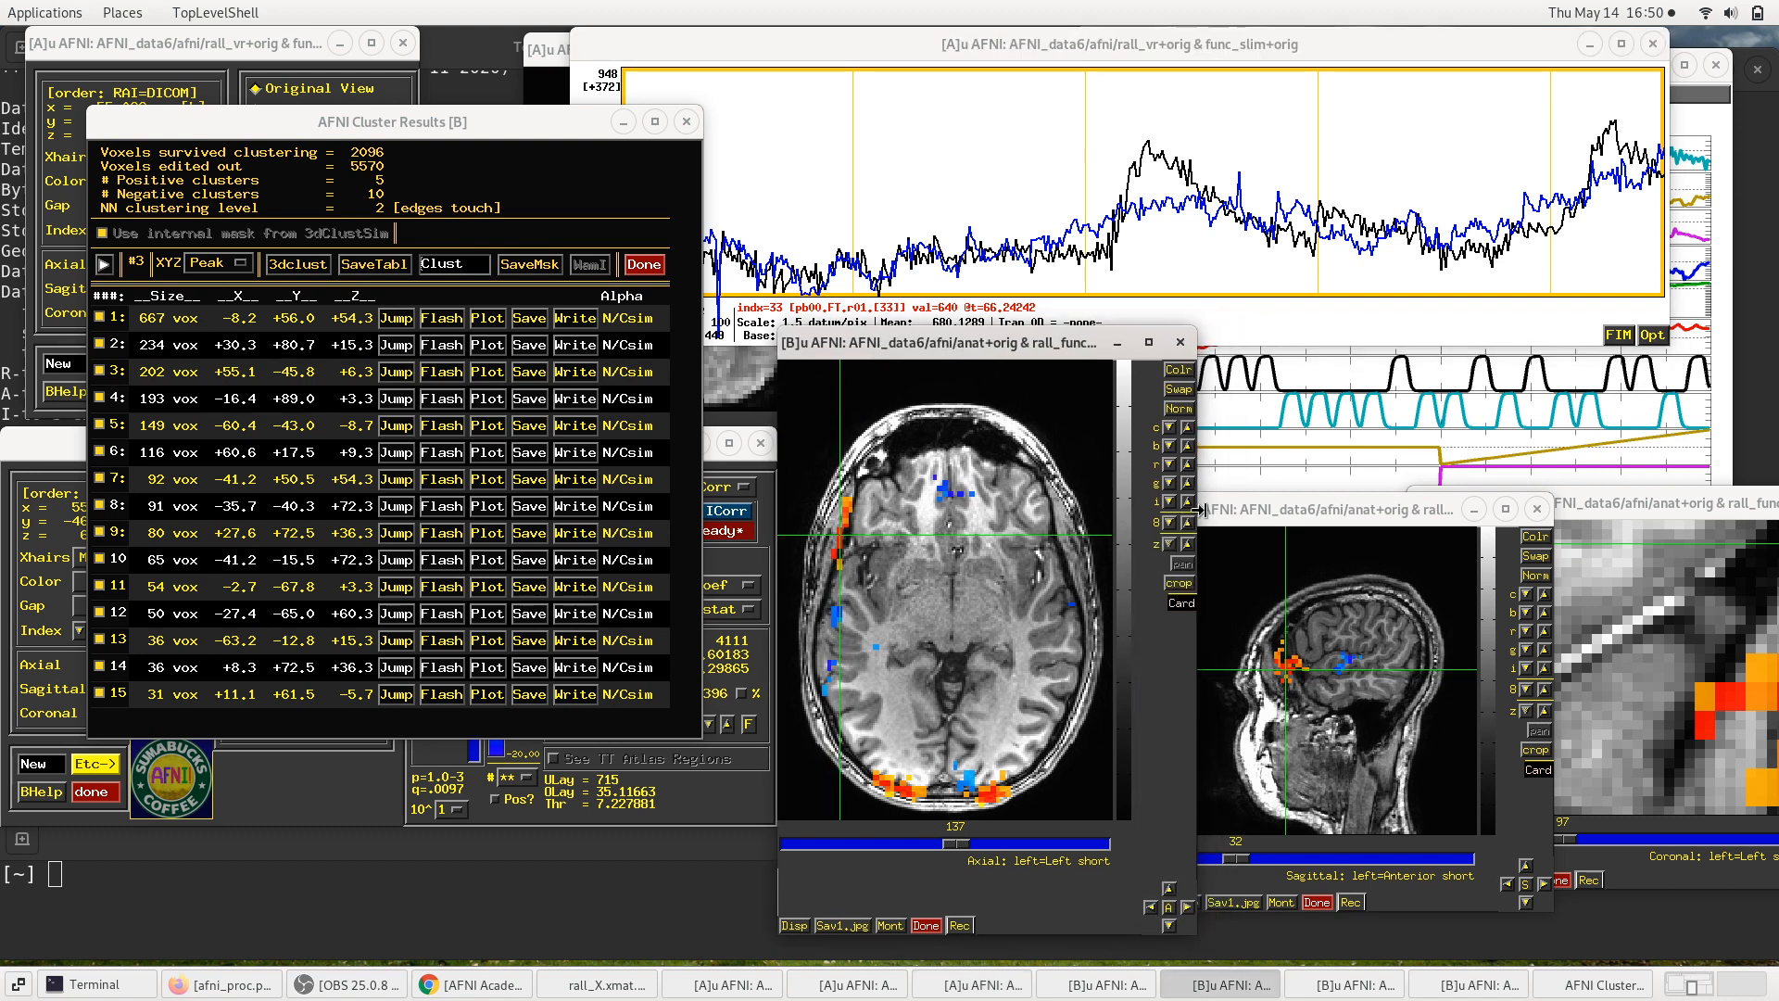
drag(1253, 524, 1225, 524)
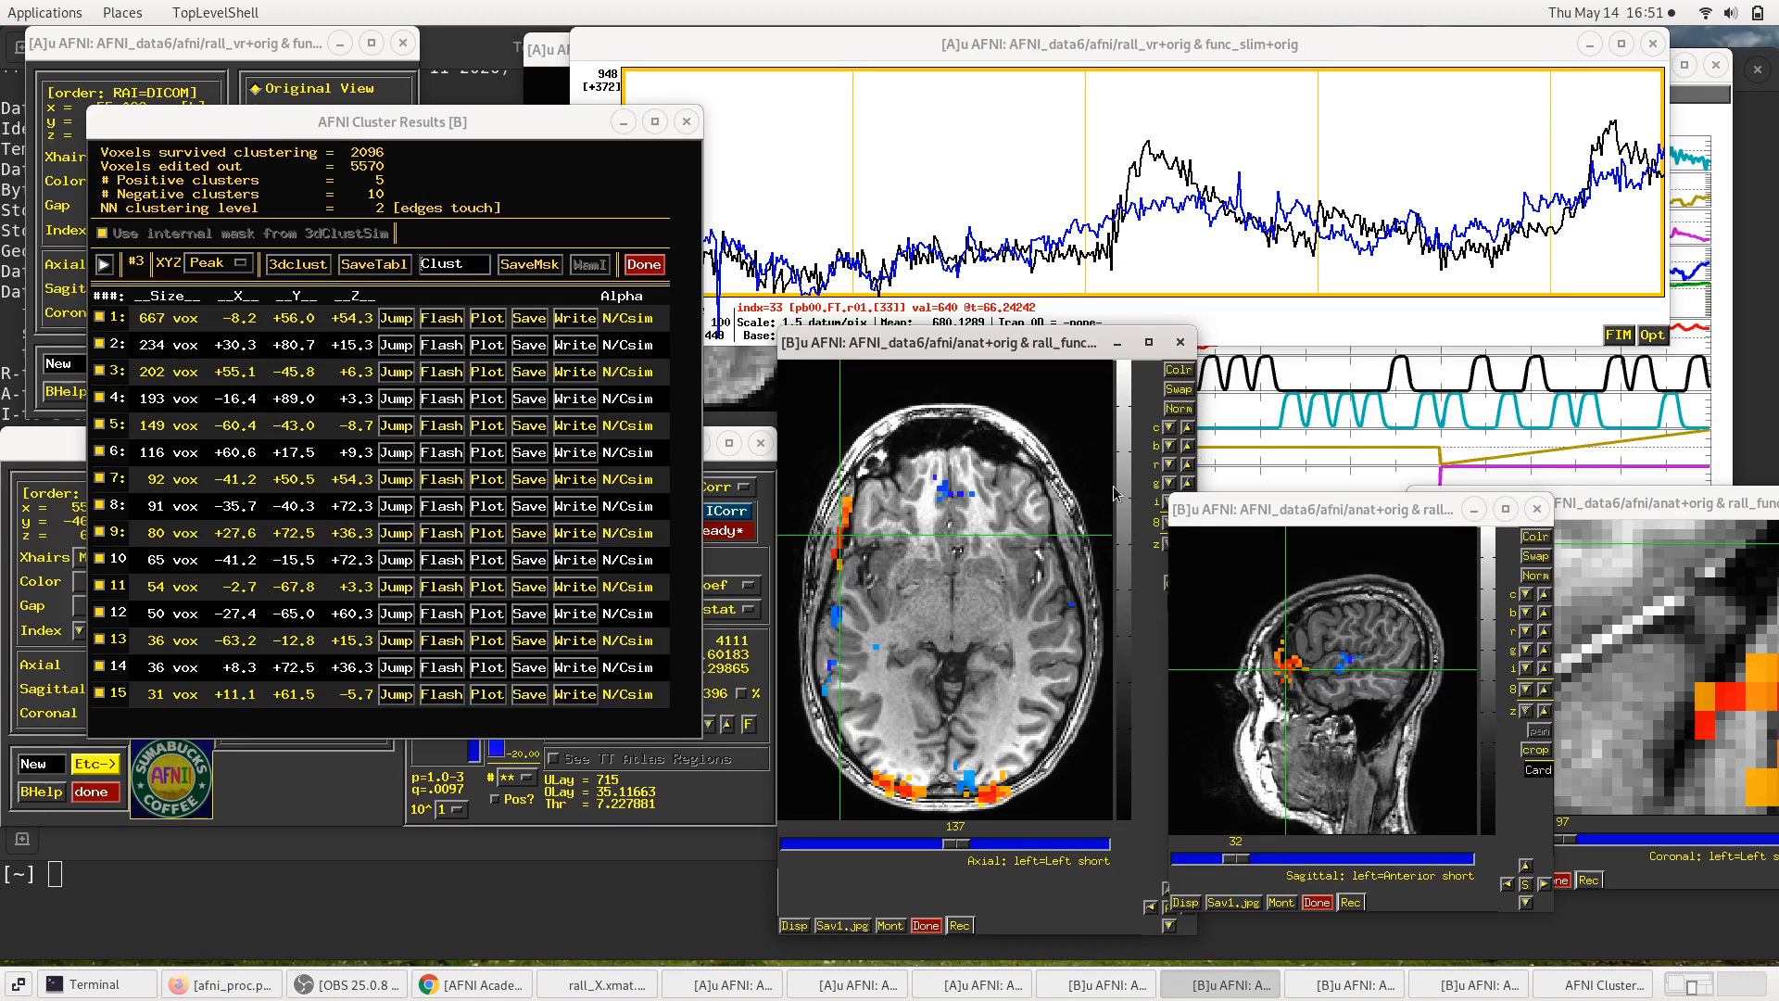
Step: Bring up the rall_X.xmat.1D plot, and bring the time-series graph forward and enlarge it for comparison
click(1308, 441)
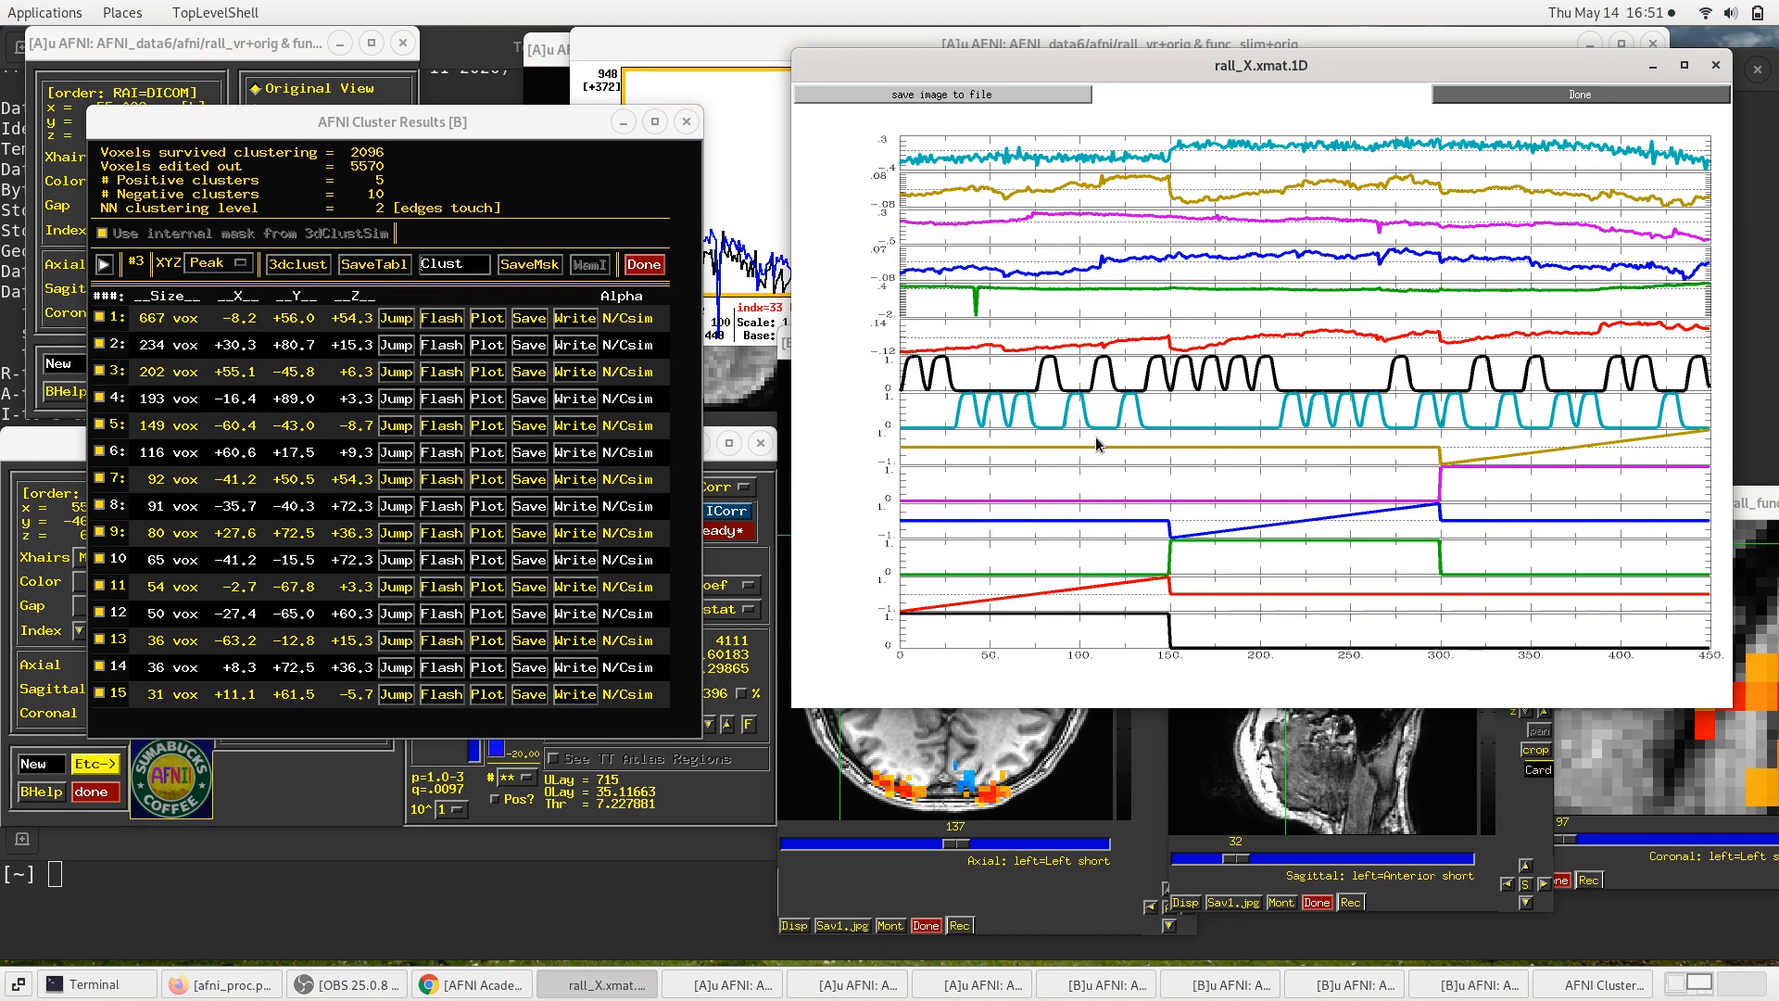
click(1050, 902)
click(640, 44)
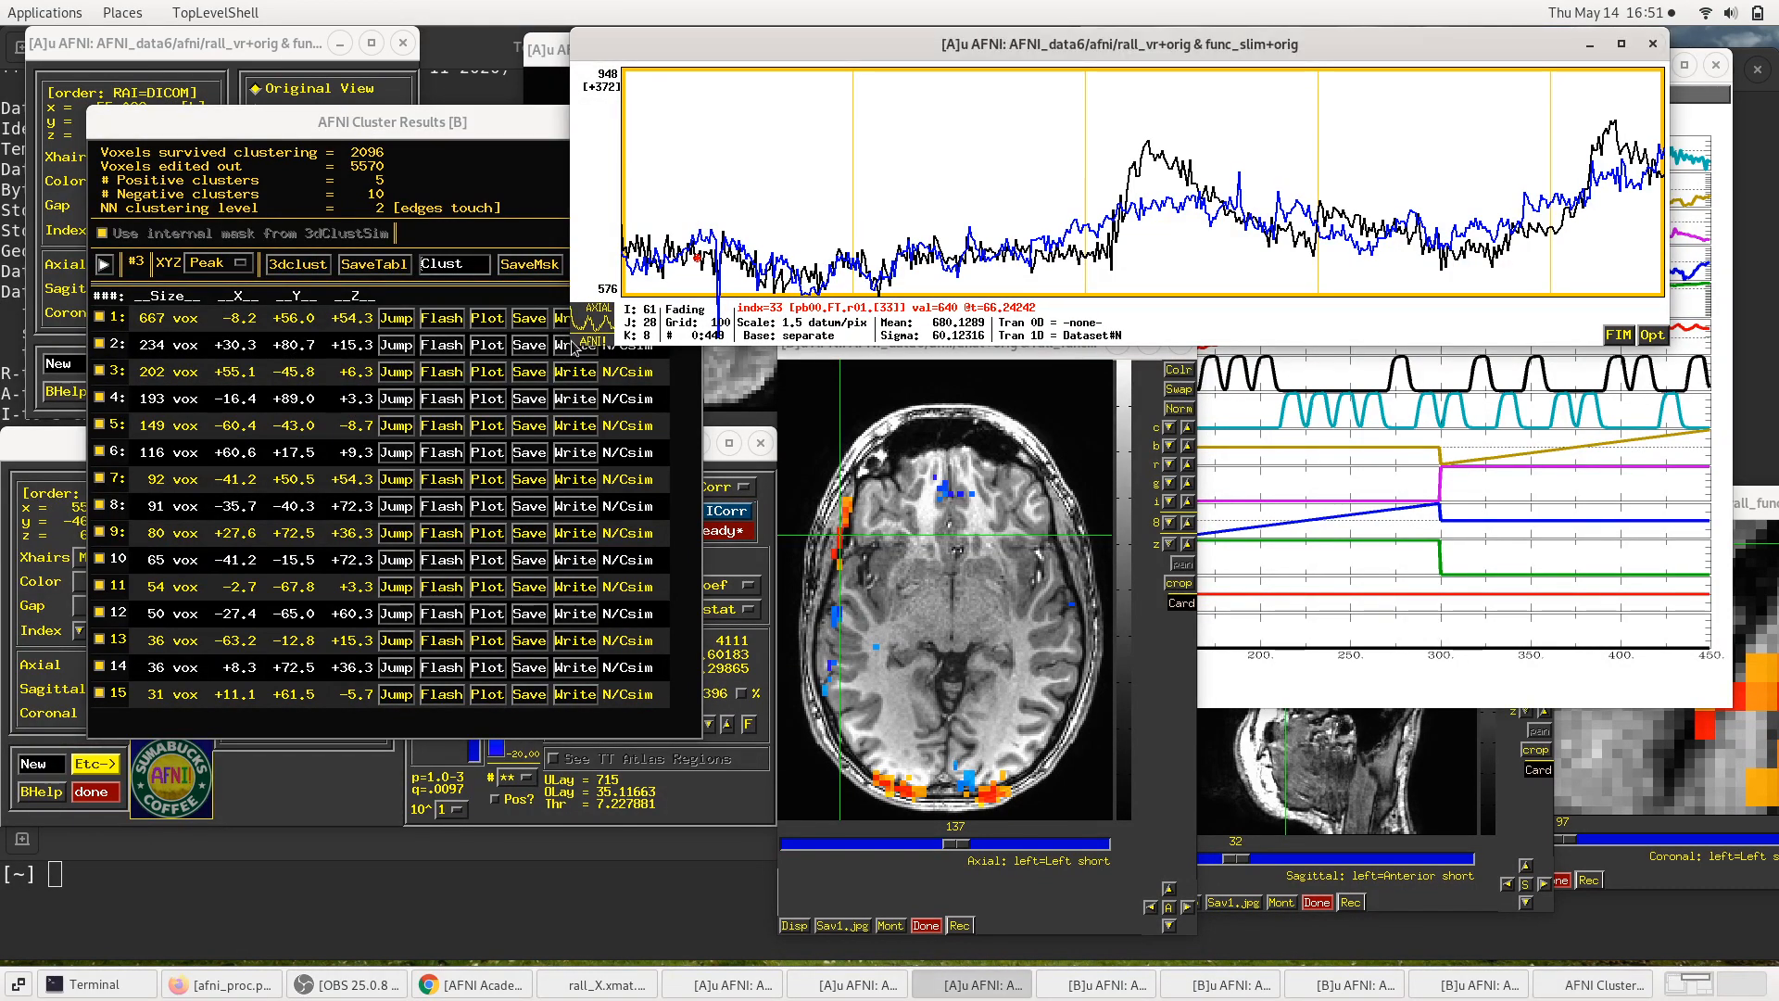
drag(569, 339, 248, 616)
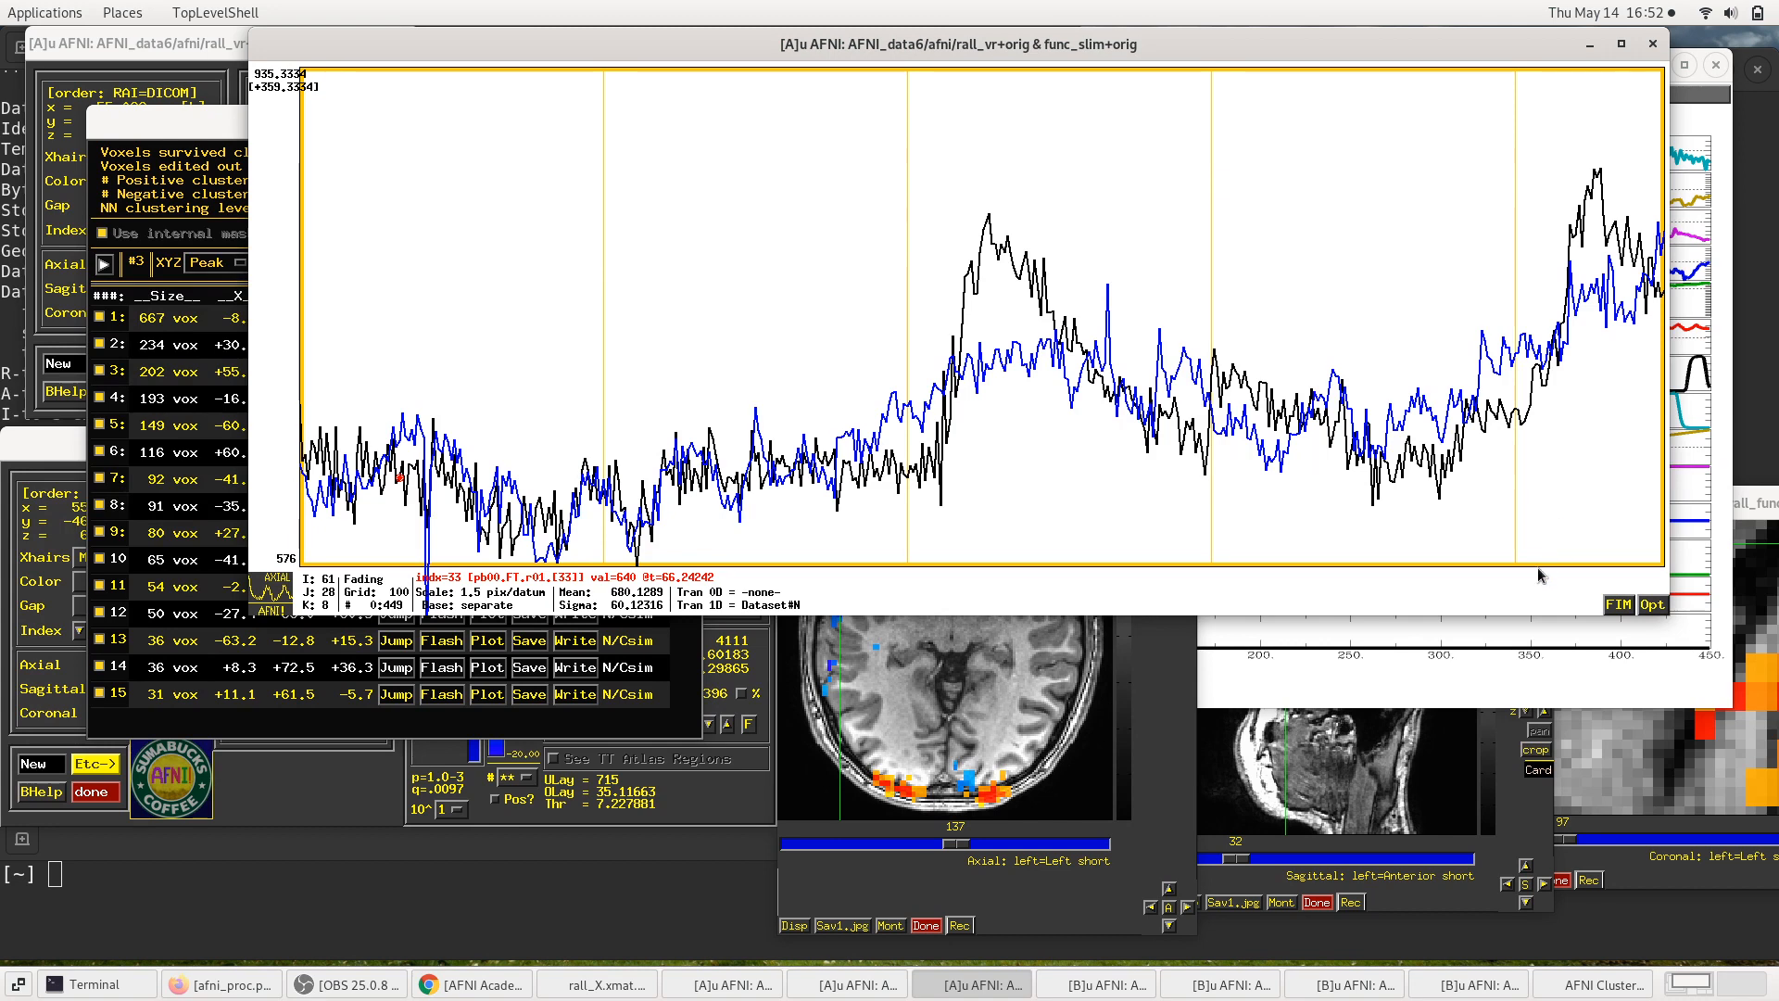
Step: Set afni/epi_r1_ideal.1D as the graph's FIM ideal reference so it is drawn above the time series
click(1618, 606)
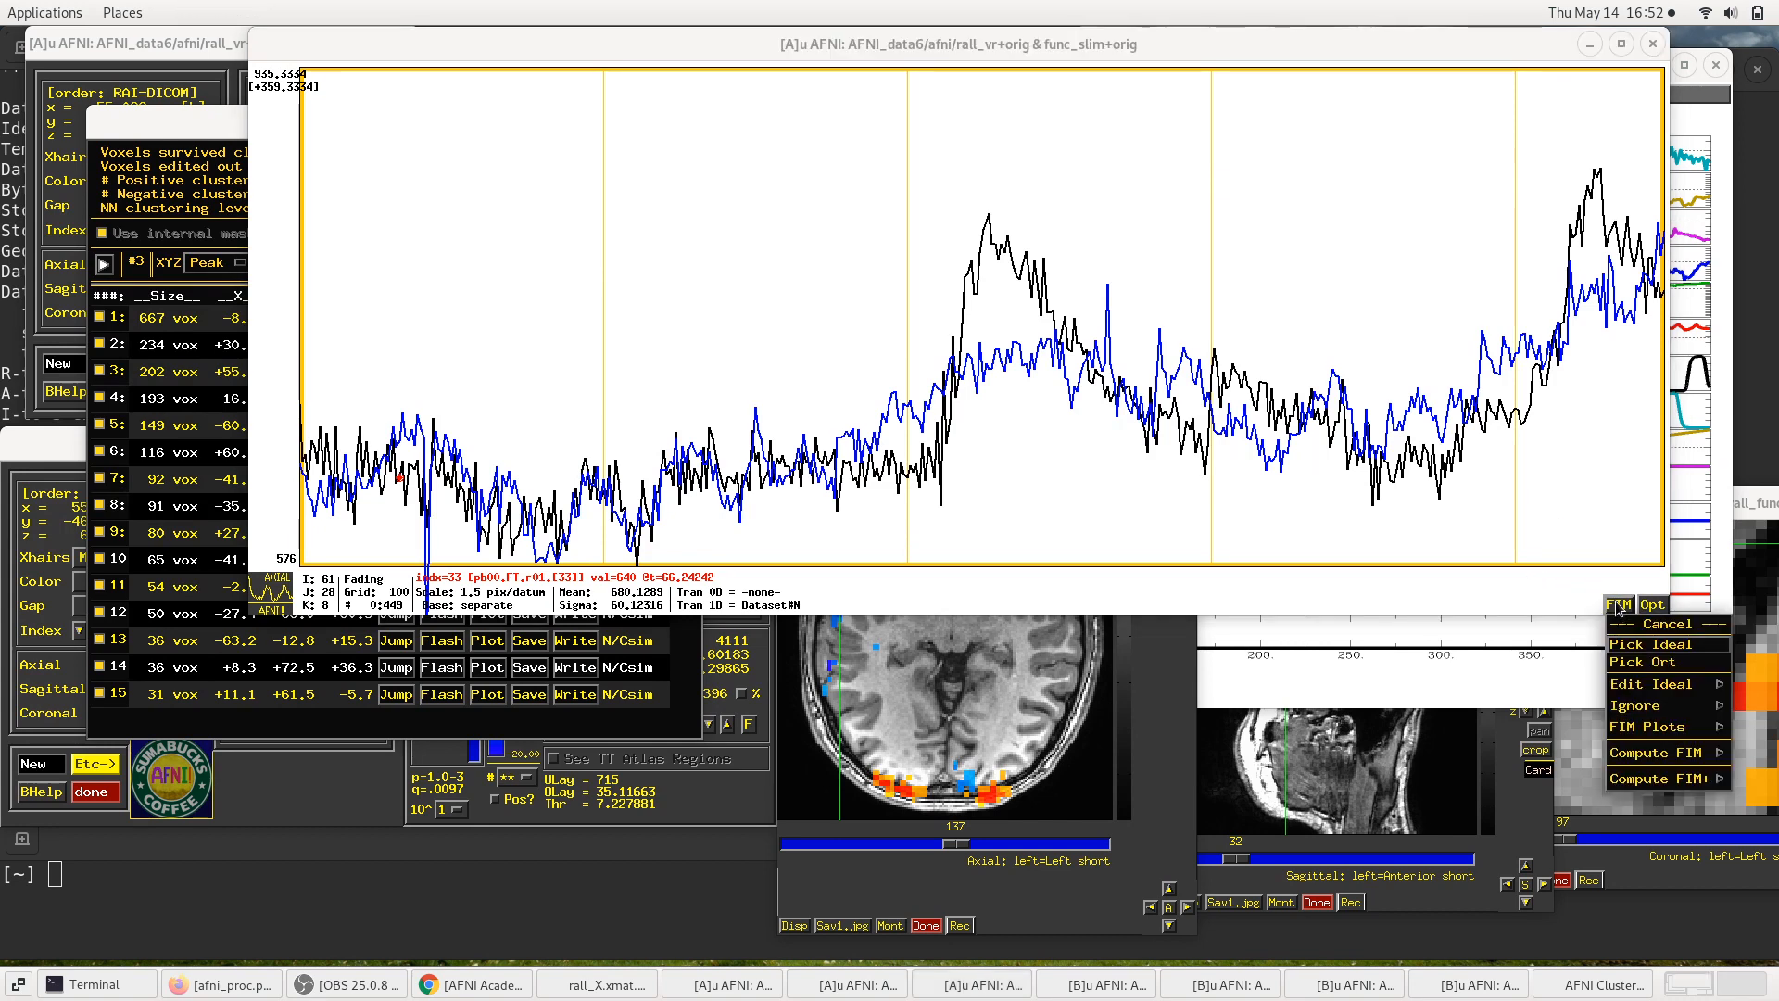
click(1629, 651)
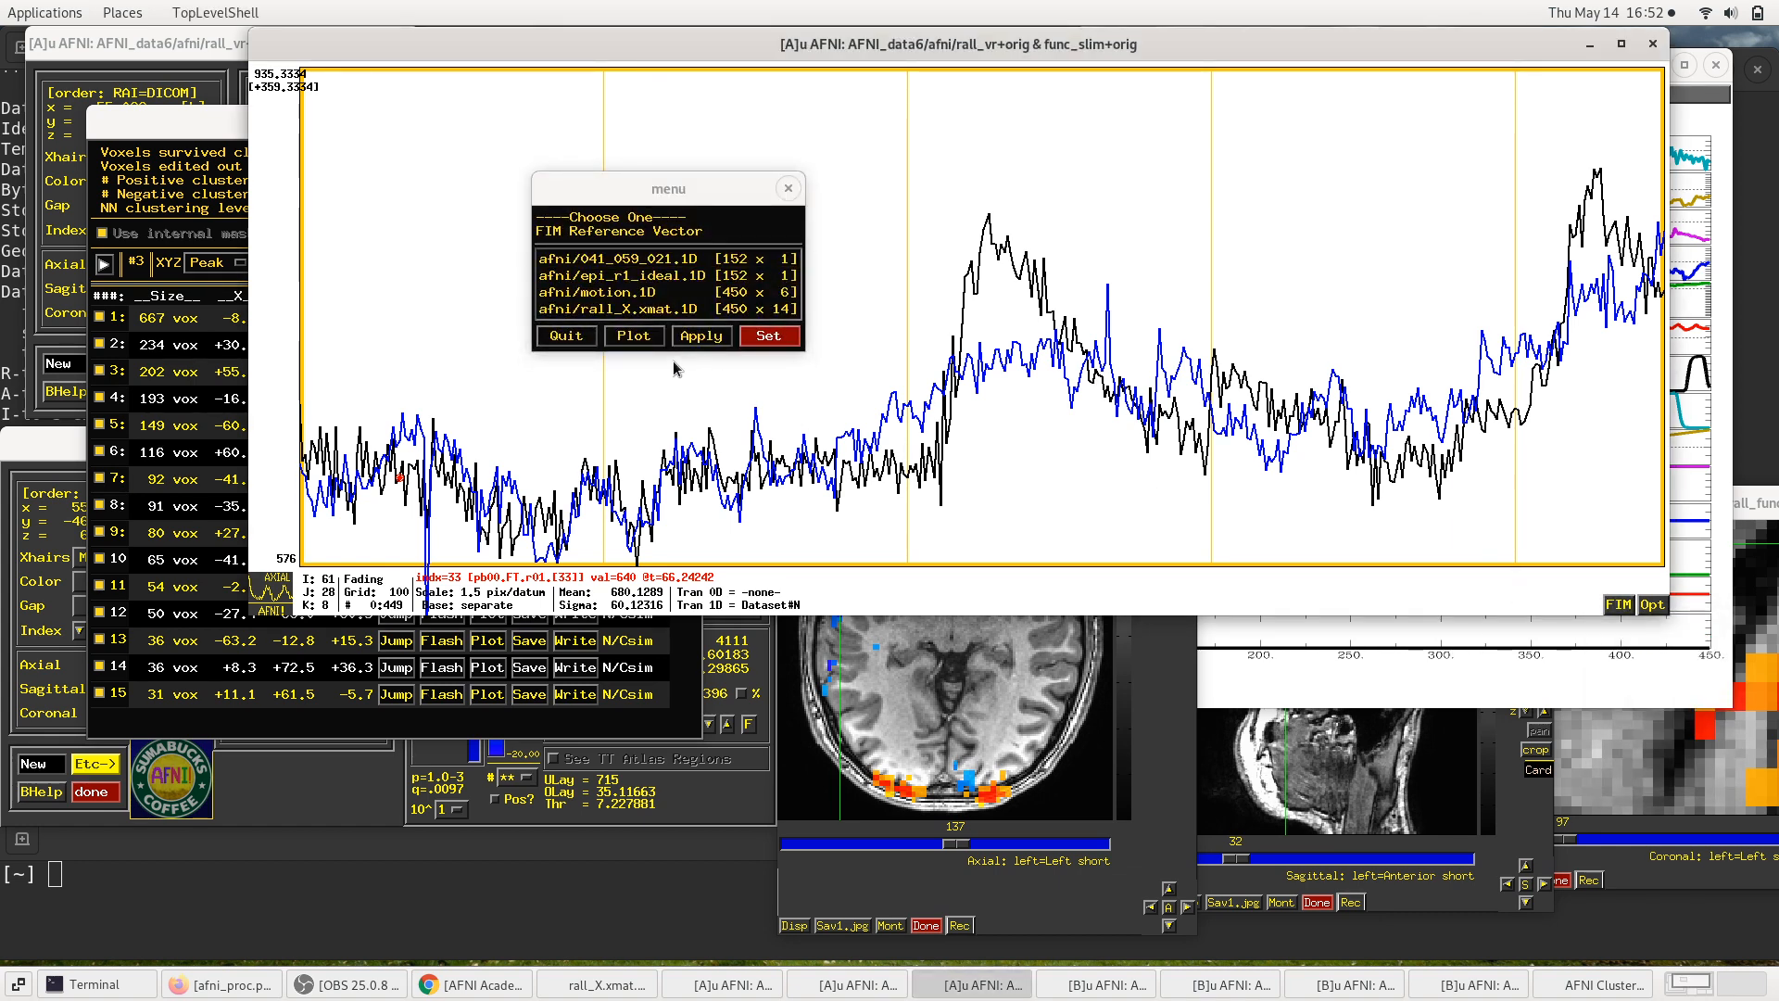
click(626, 277)
click(768, 336)
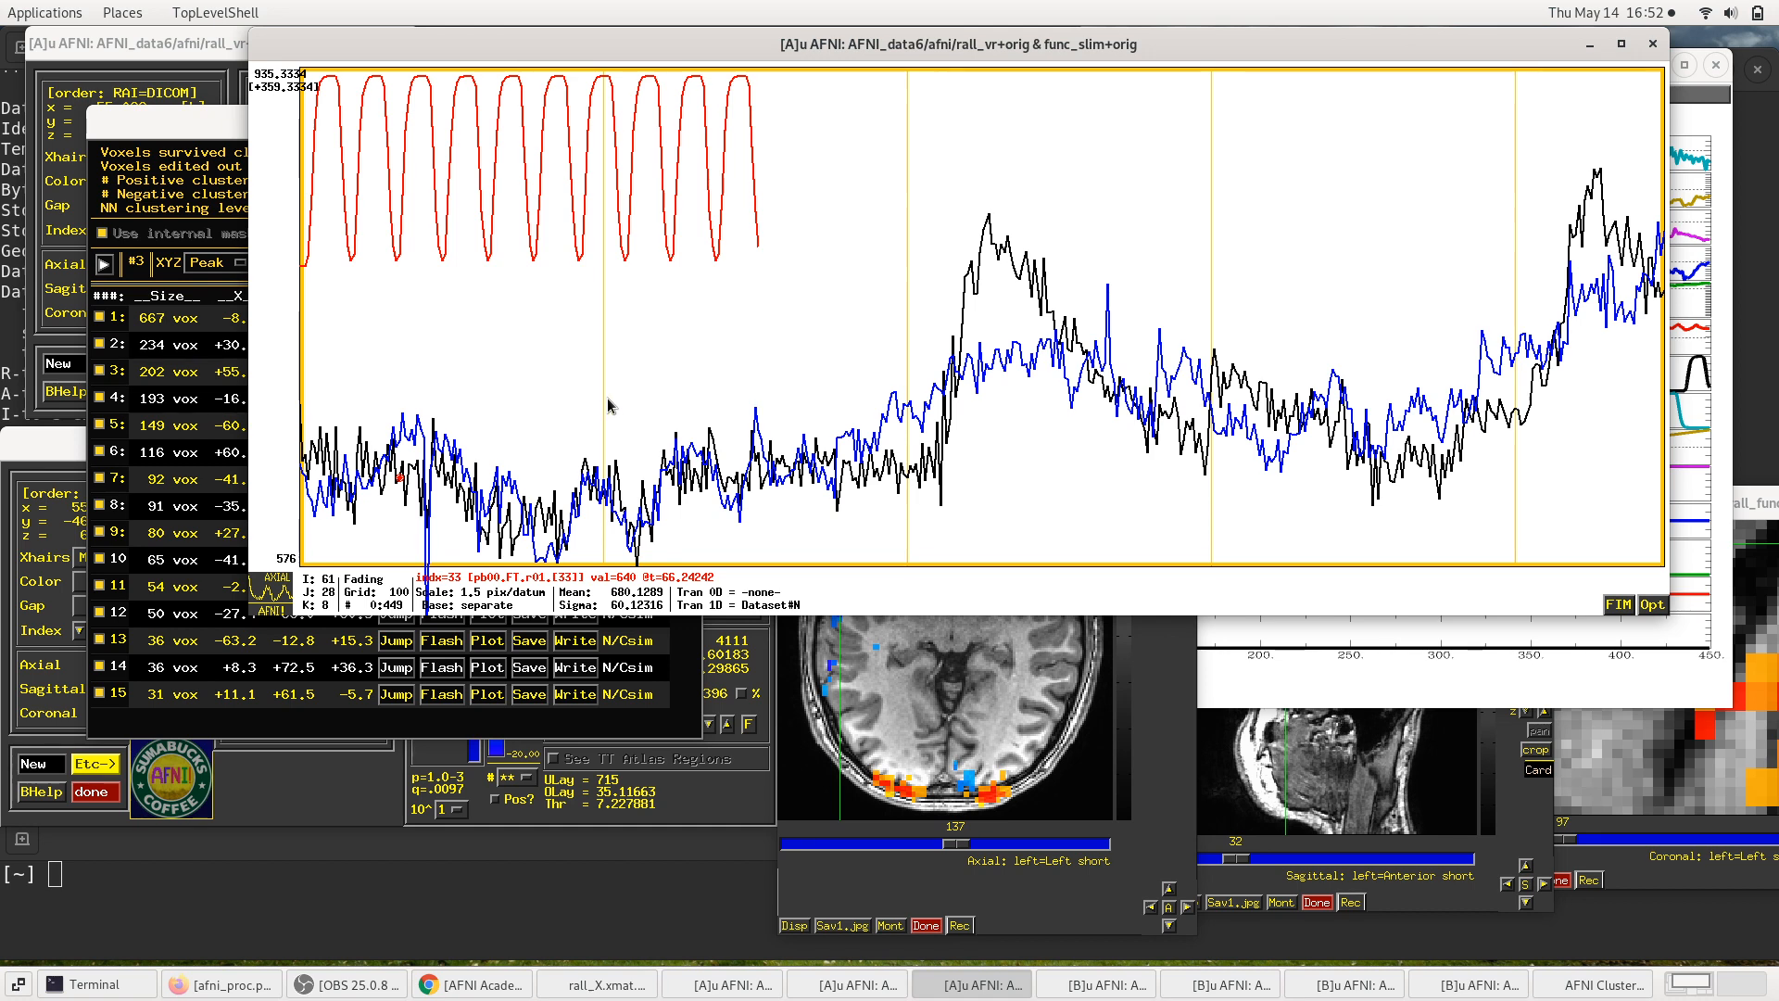
Step: Magnify the time series vertically in the graph to 3 pixels per datum
key(plus)
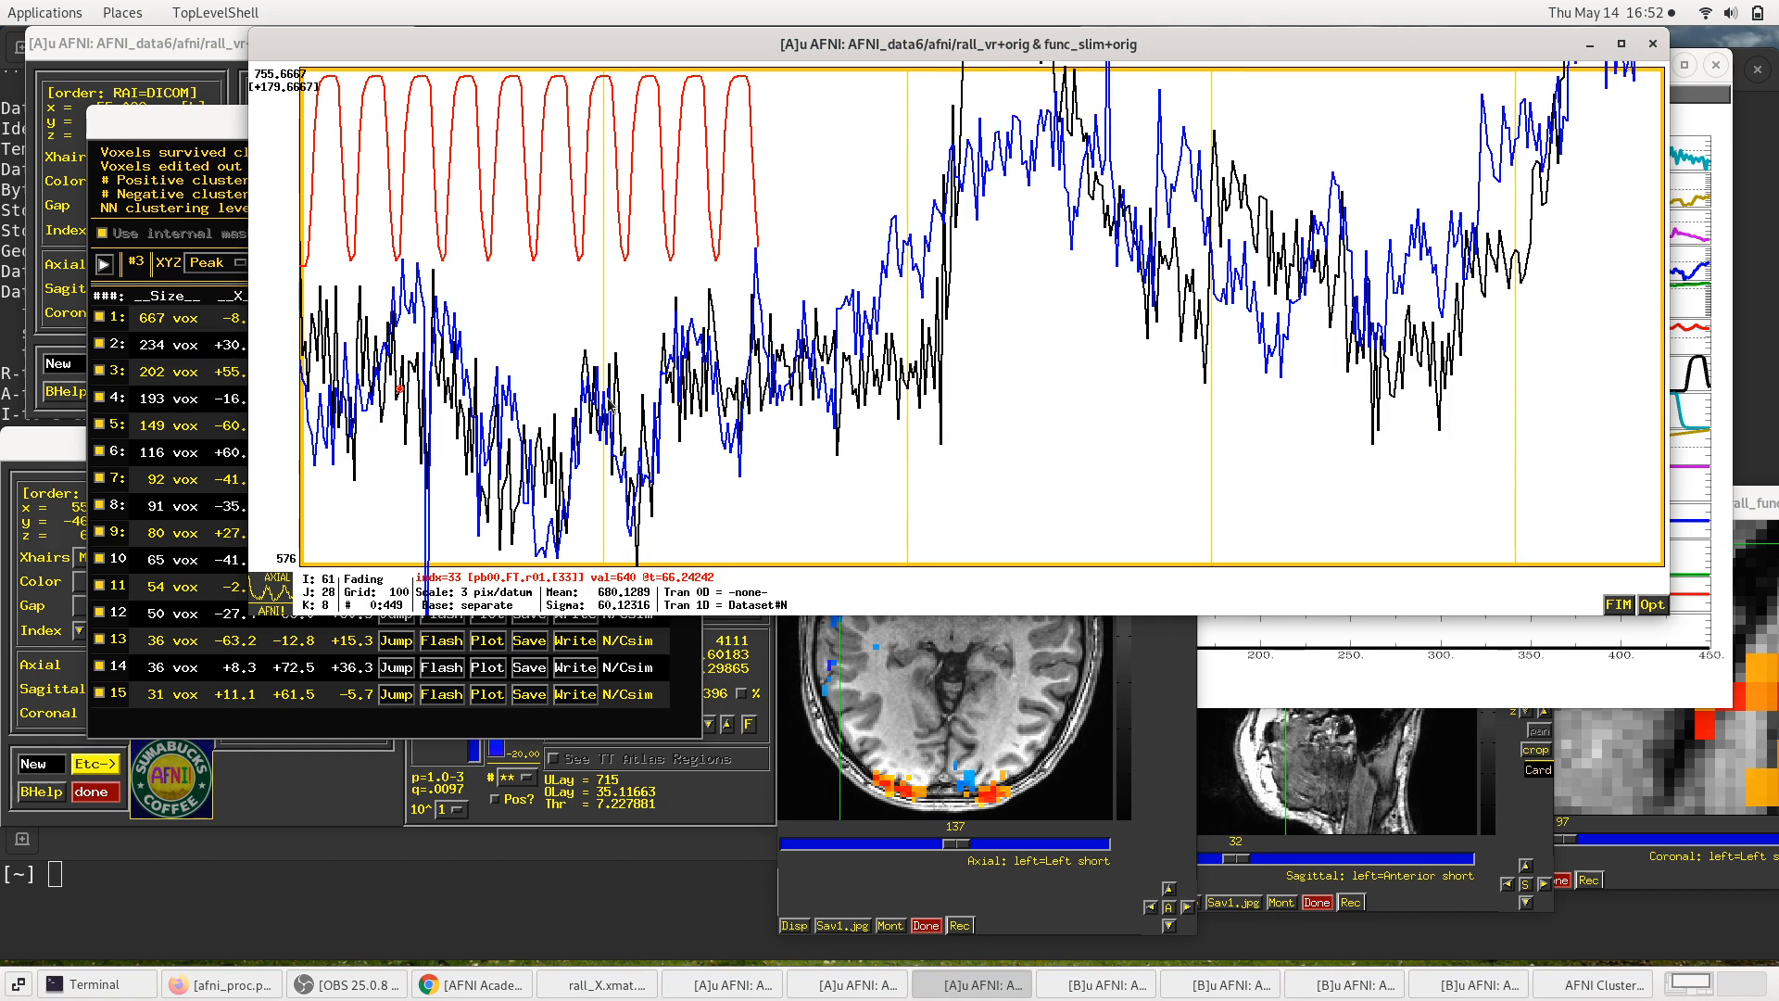
key(plus)
key(minus)
Step: Shrink the graph window, bring the axial image and cluster report forward, and autoscale the graph
click(1038, 893)
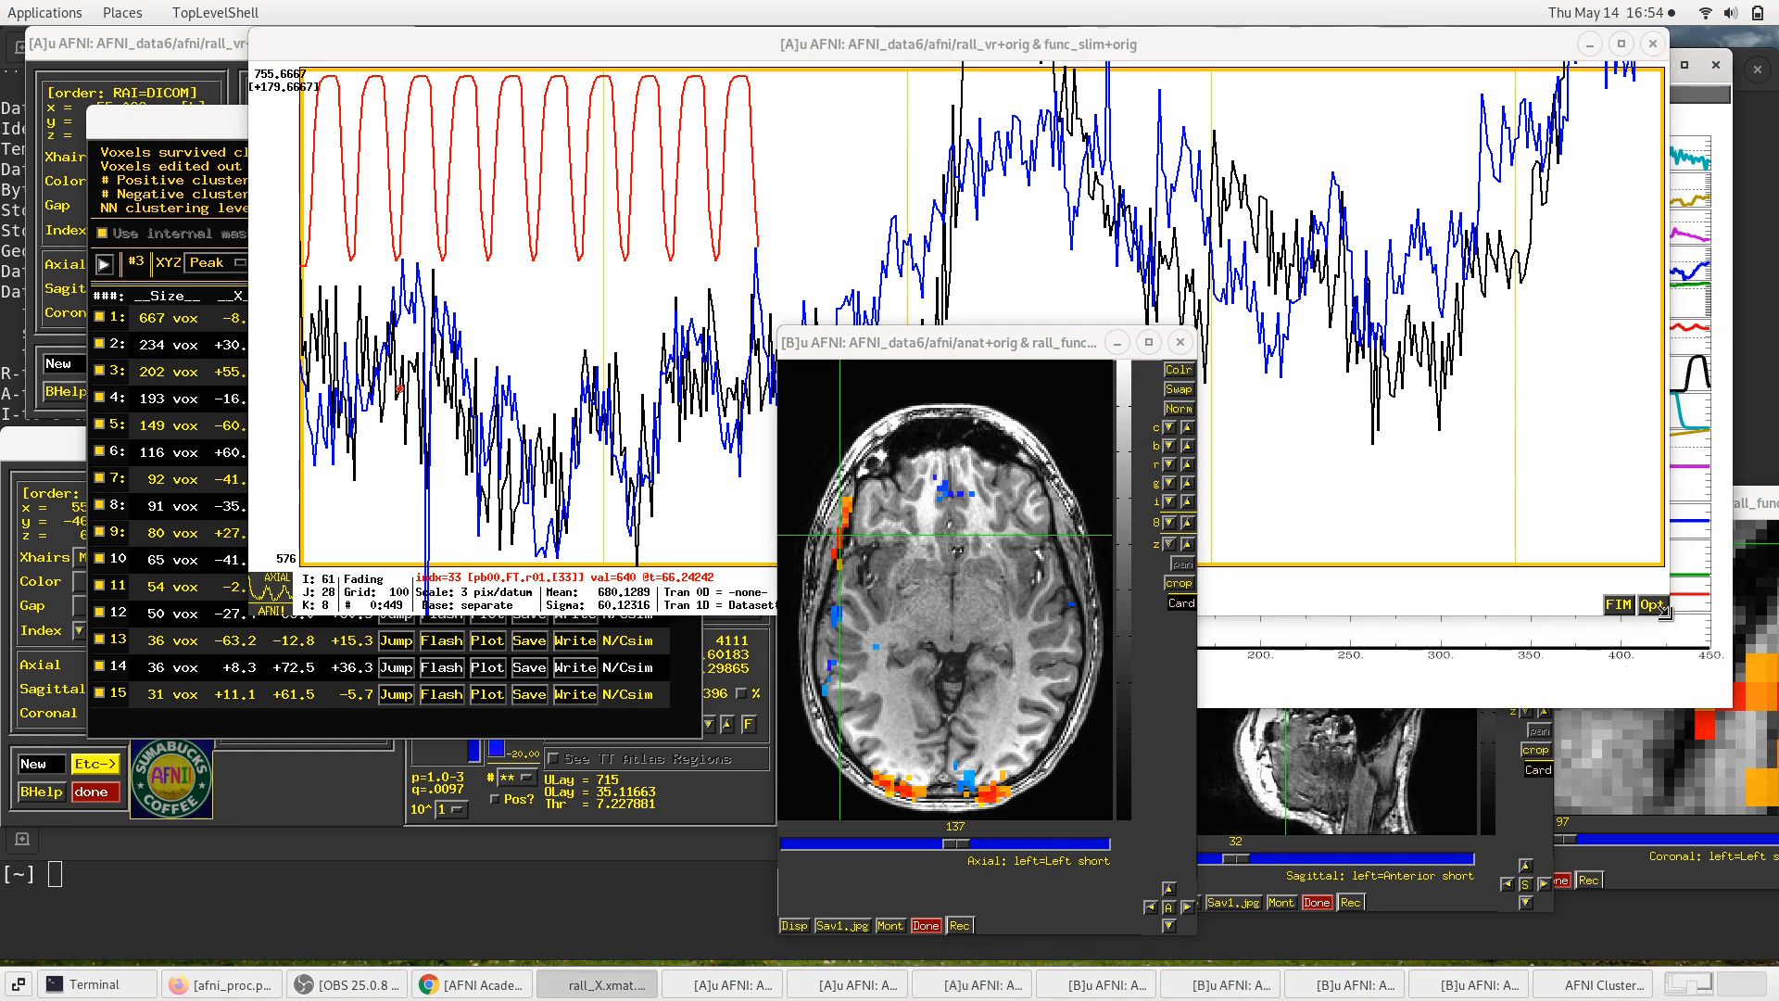
drag(1667, 620, 1482, 429)
click(1156, 676)
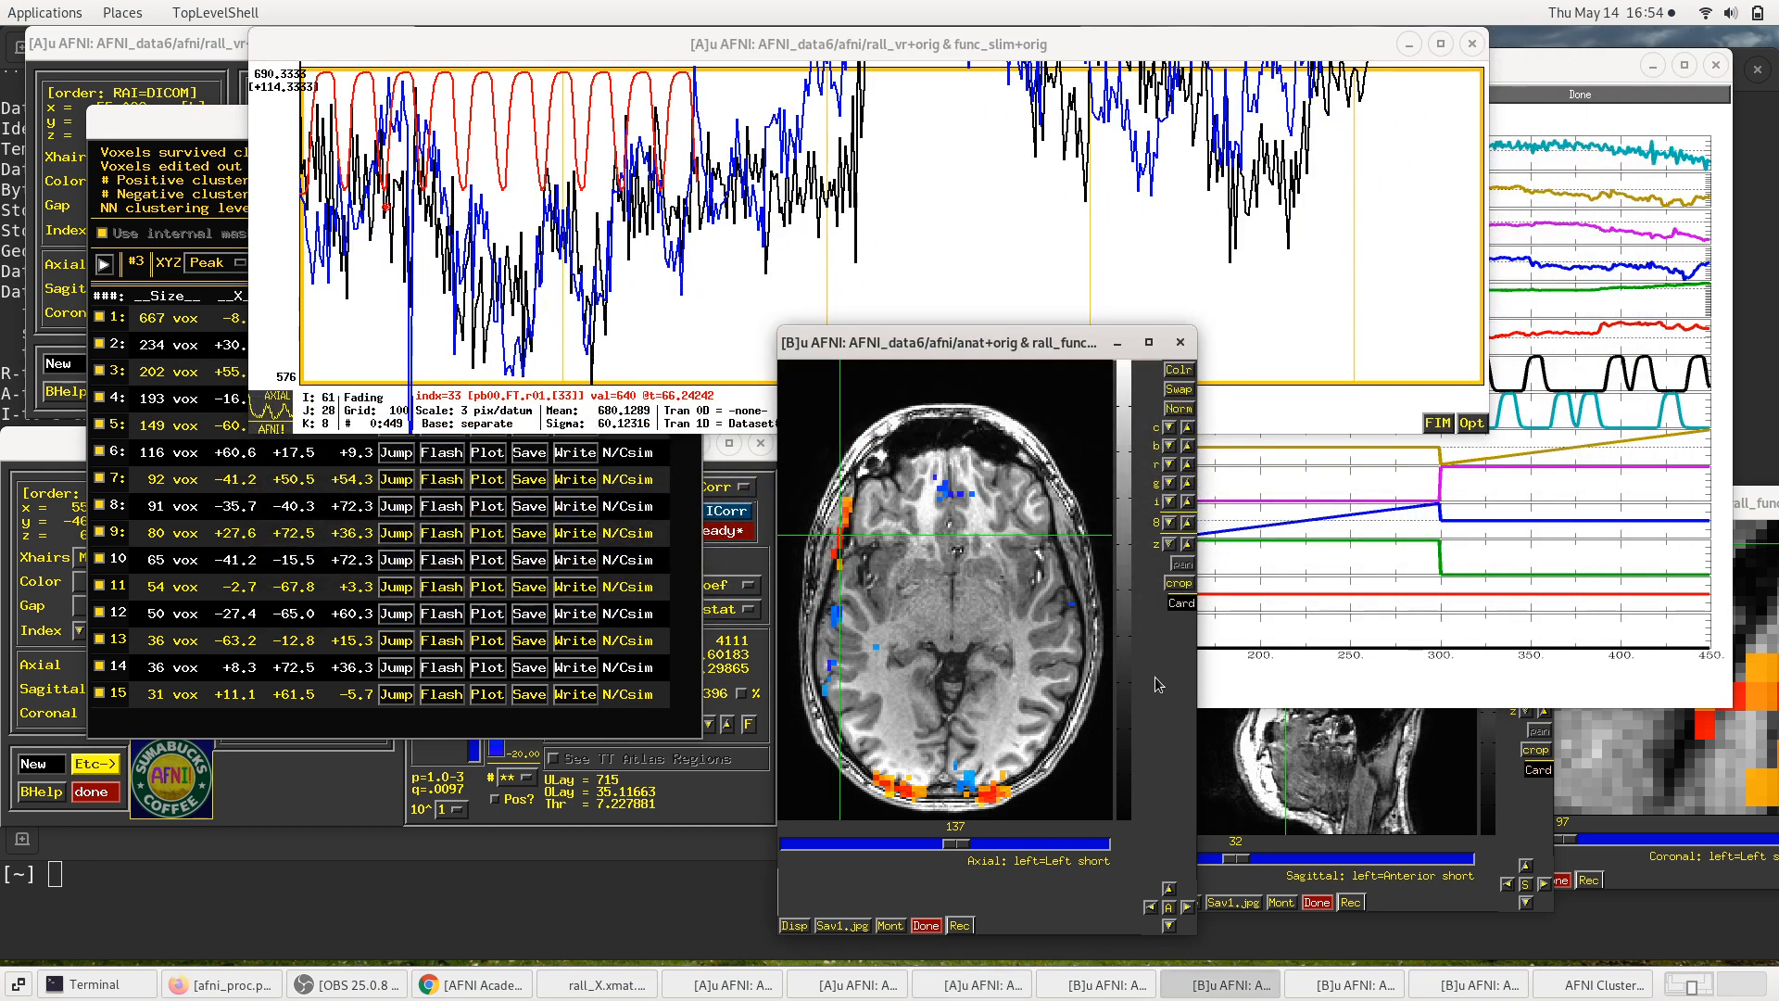
click(202, 120)
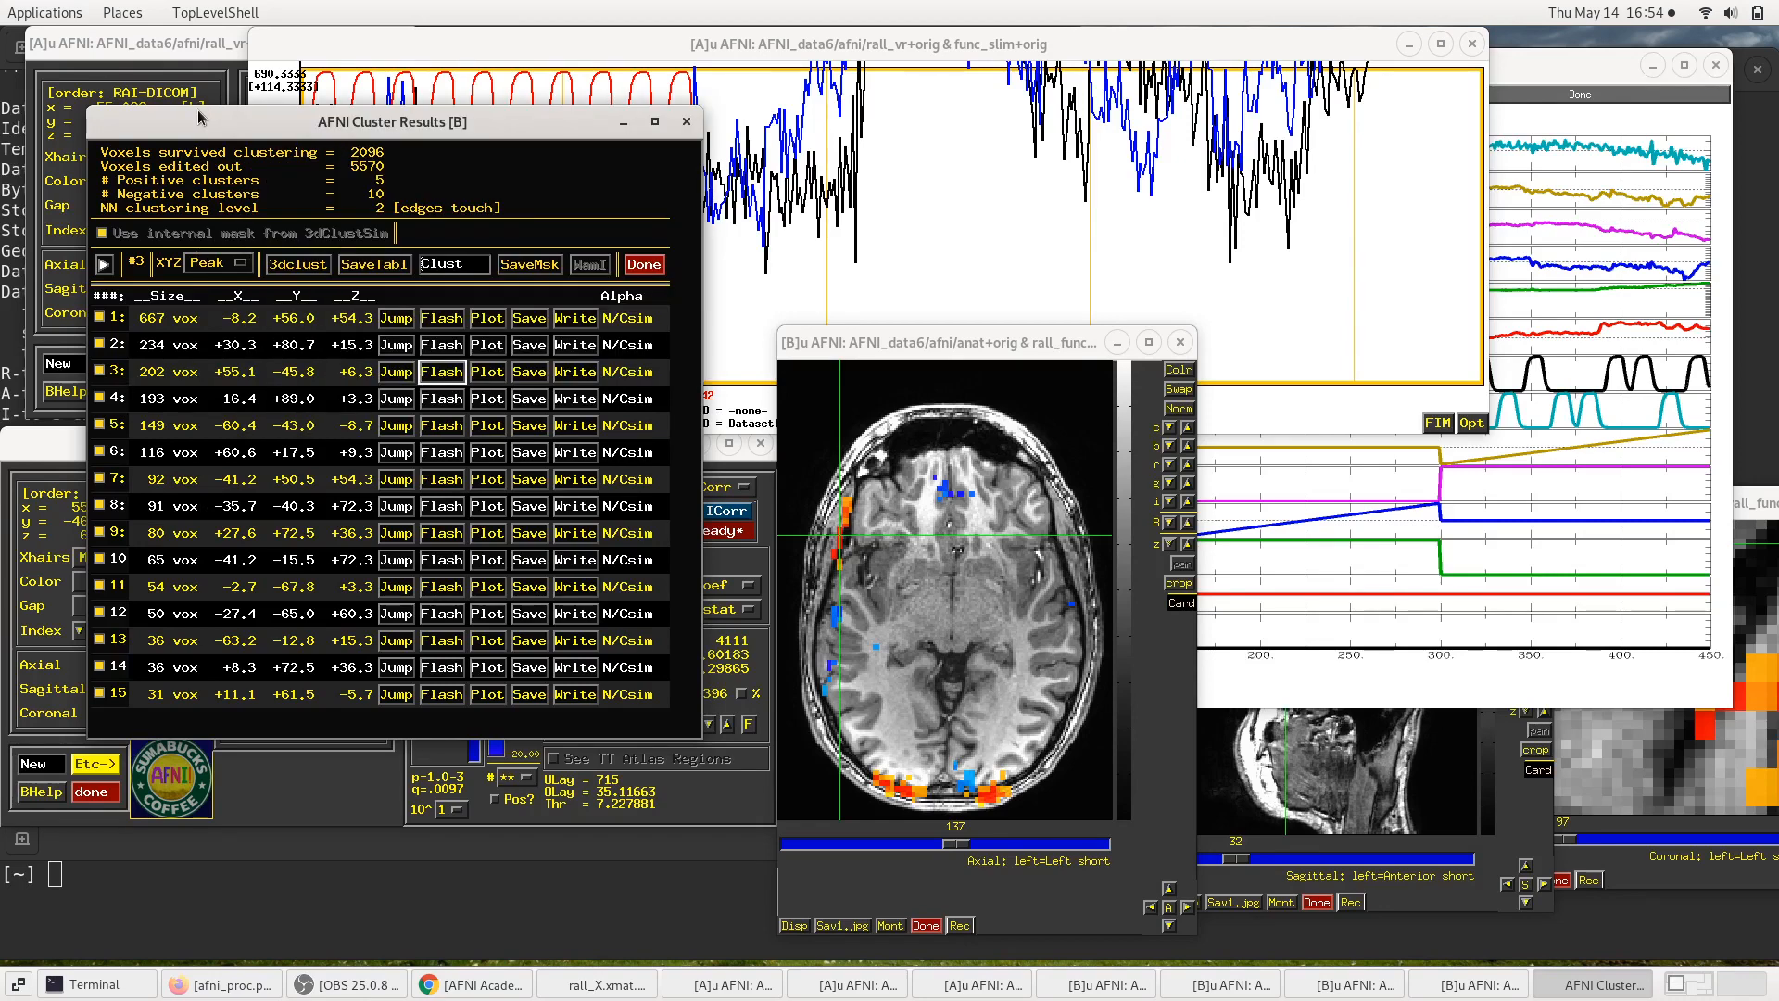
key(a)
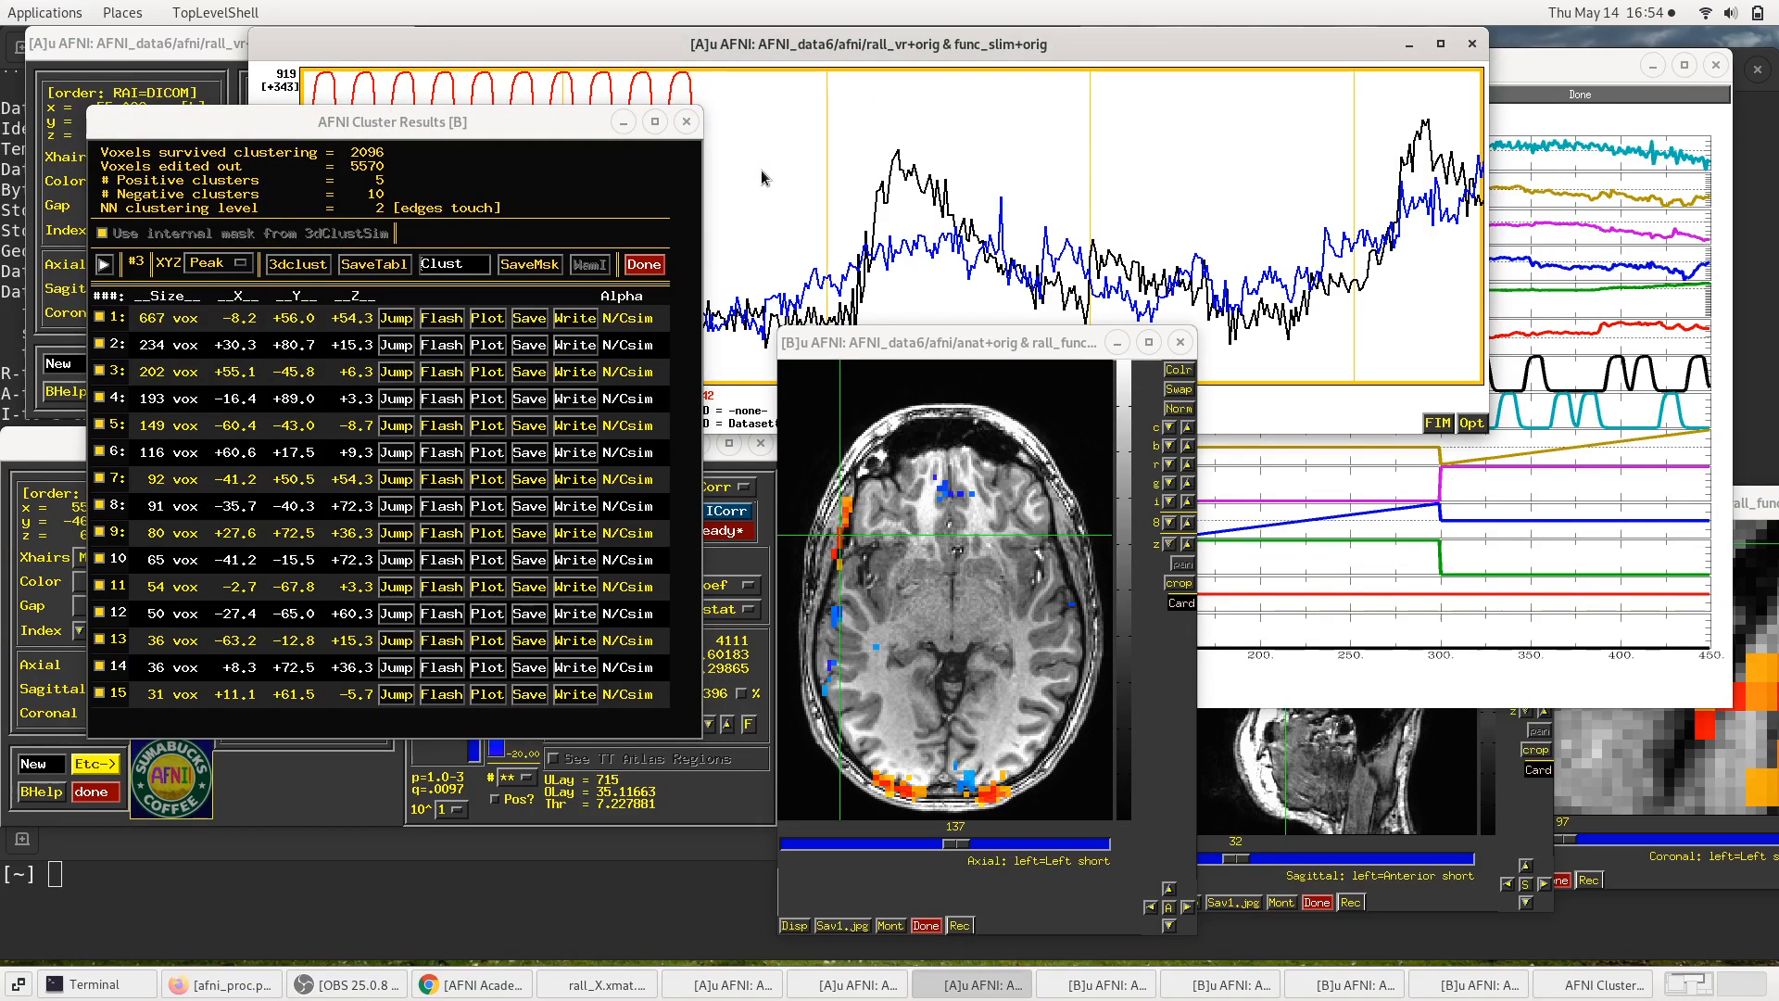
Step: Jump the crosshairs to clusters 4, 5, 6 and 7 in turn, and return to cluster 6, viewing the images and time series
click(393, 399)
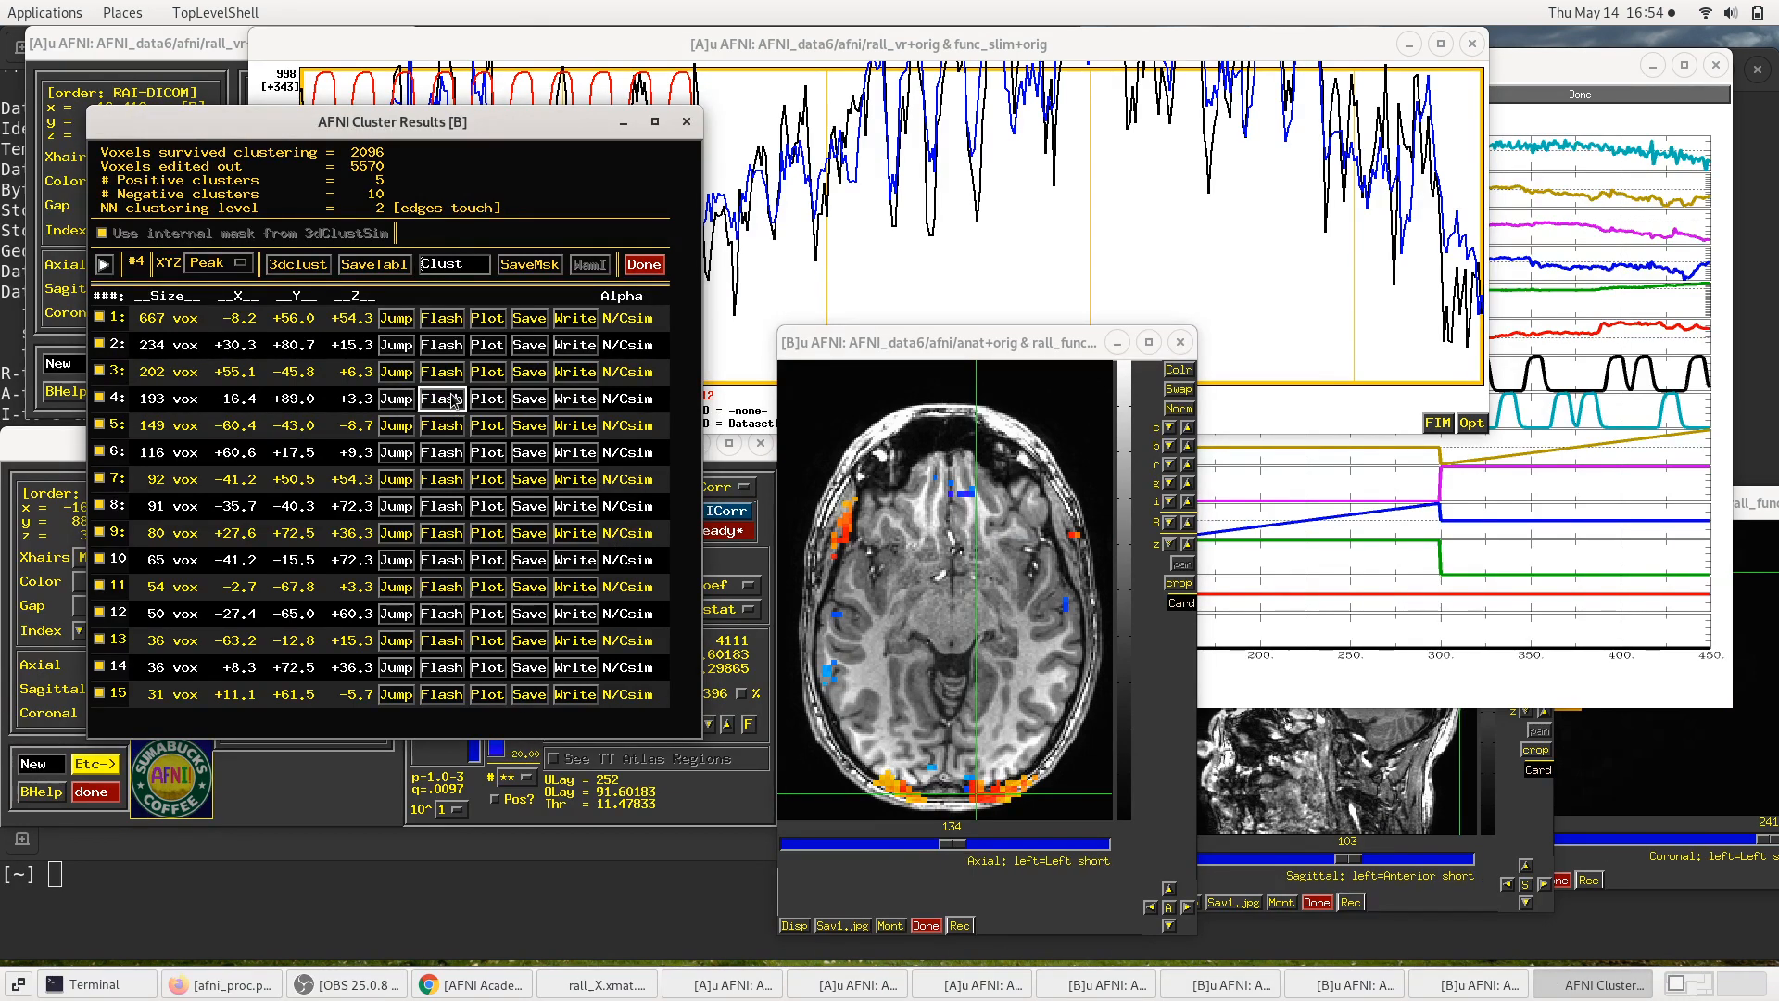
click(396, 427)
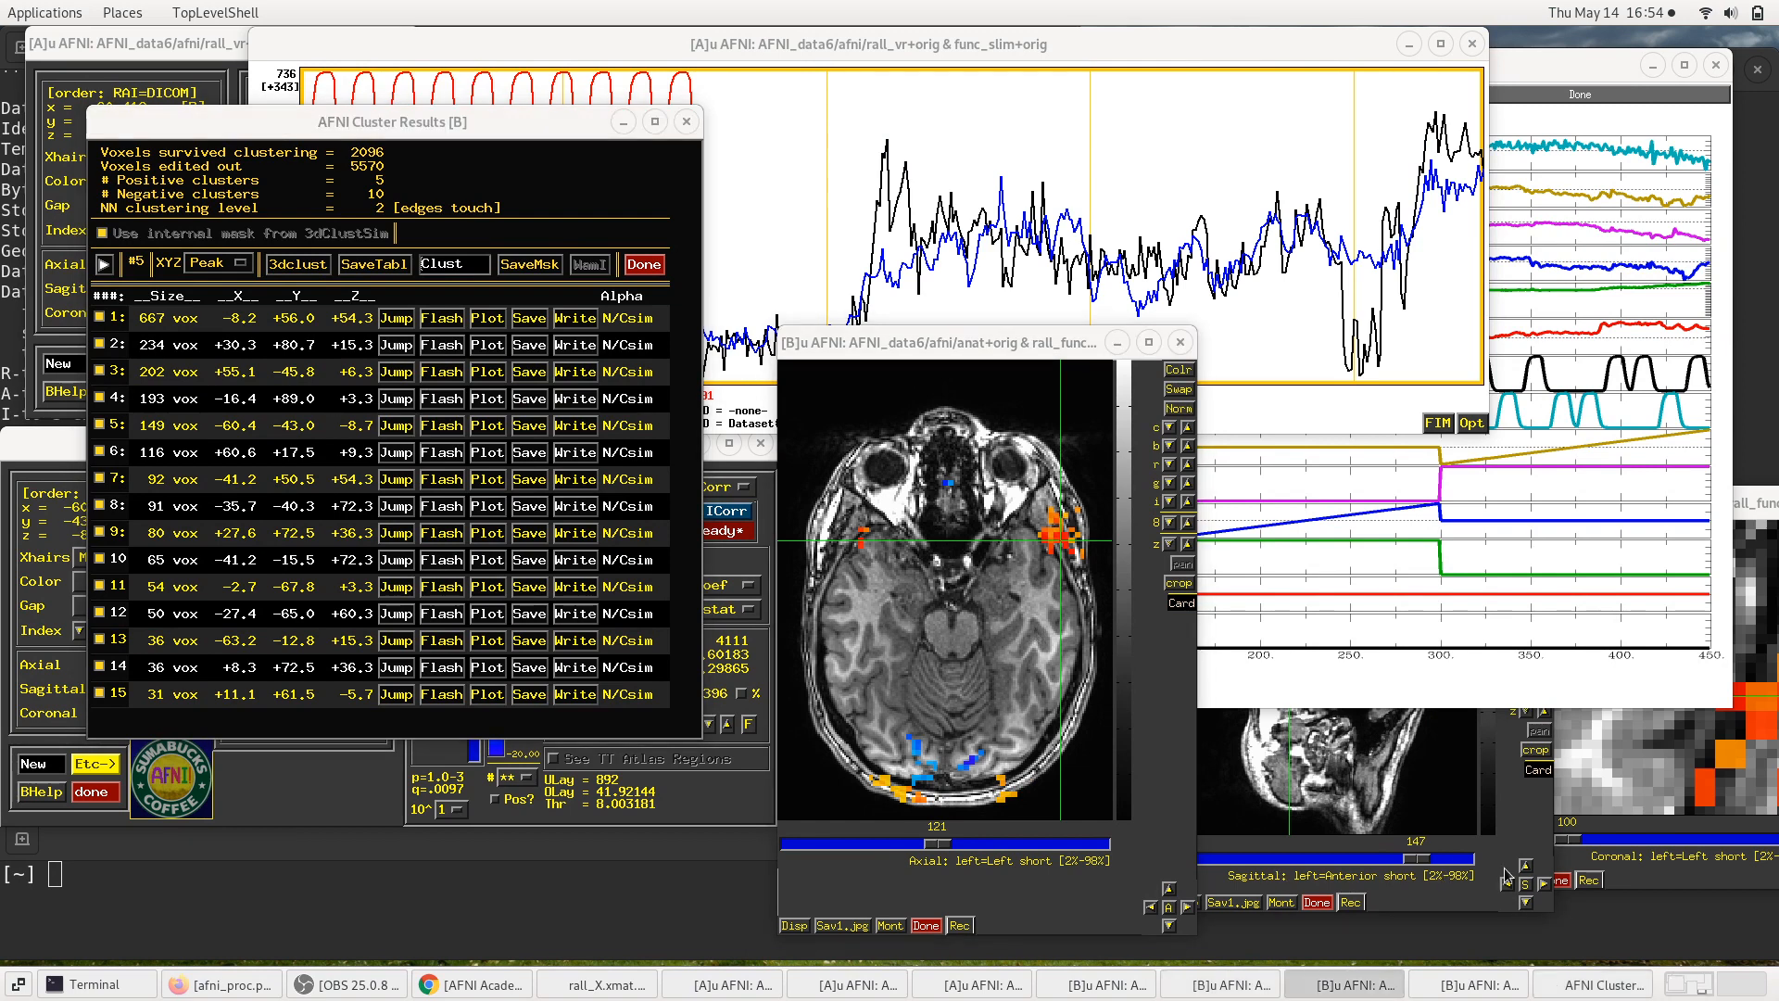
click(1624, 894)
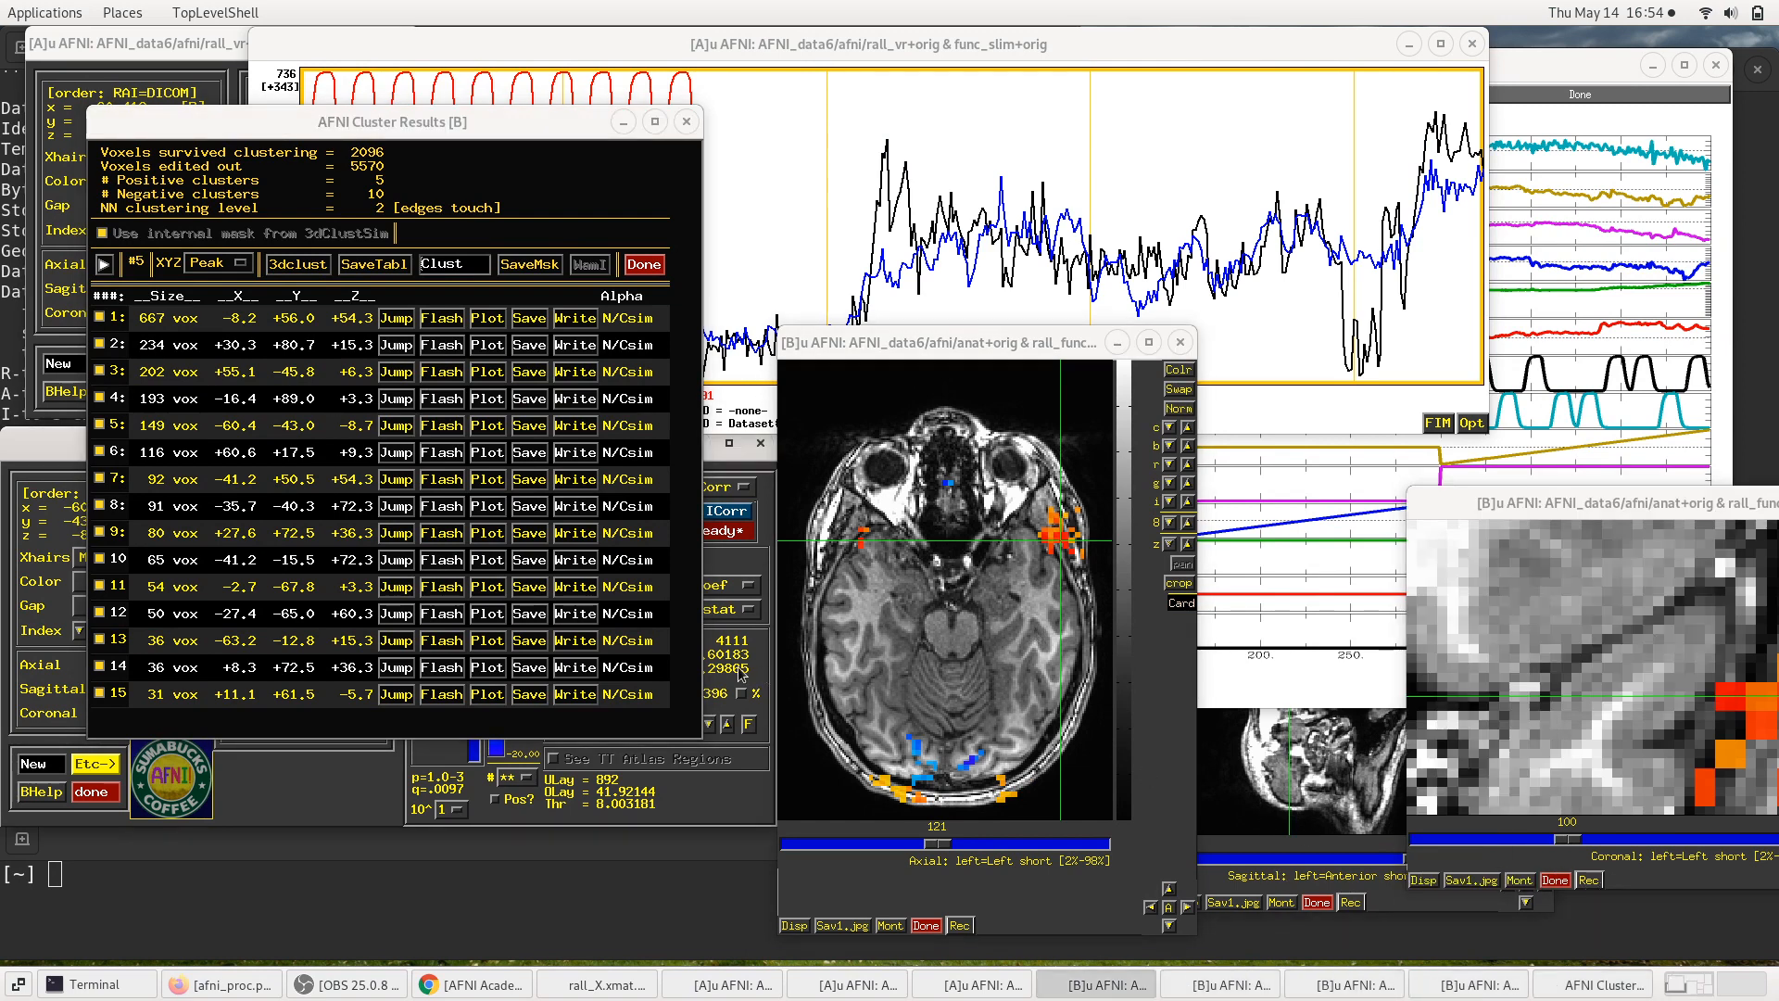
click(395, 453)
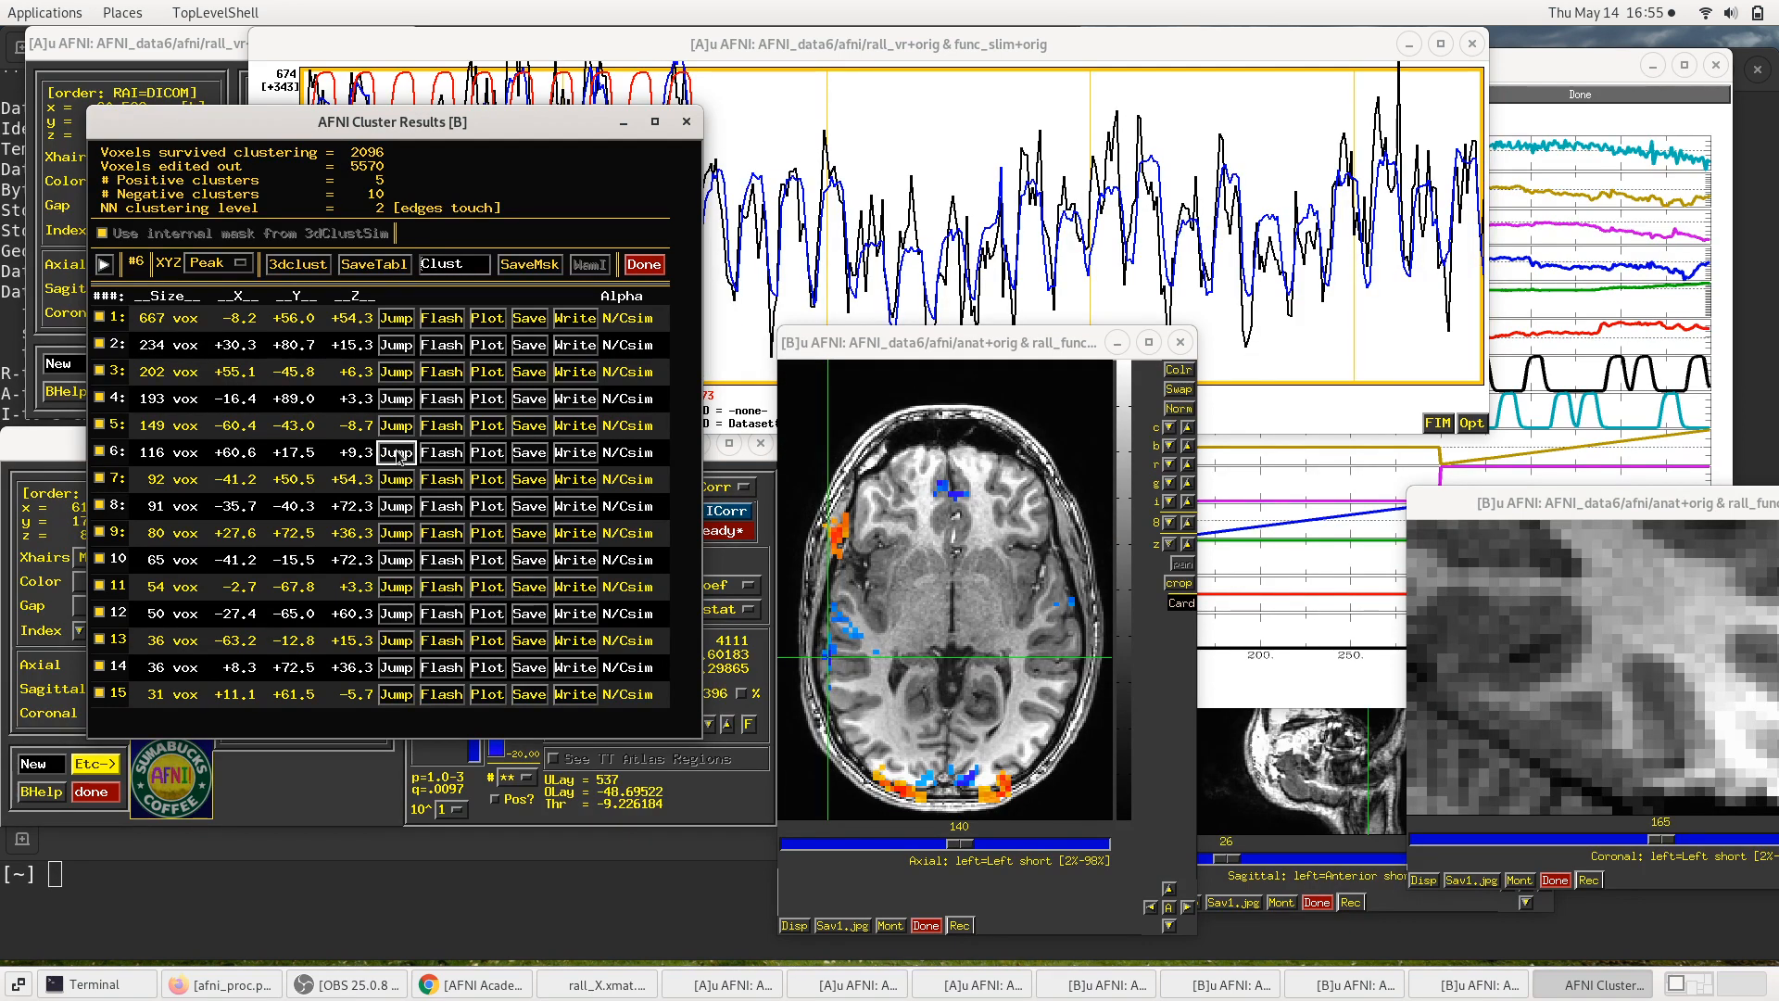
click(397, 480)
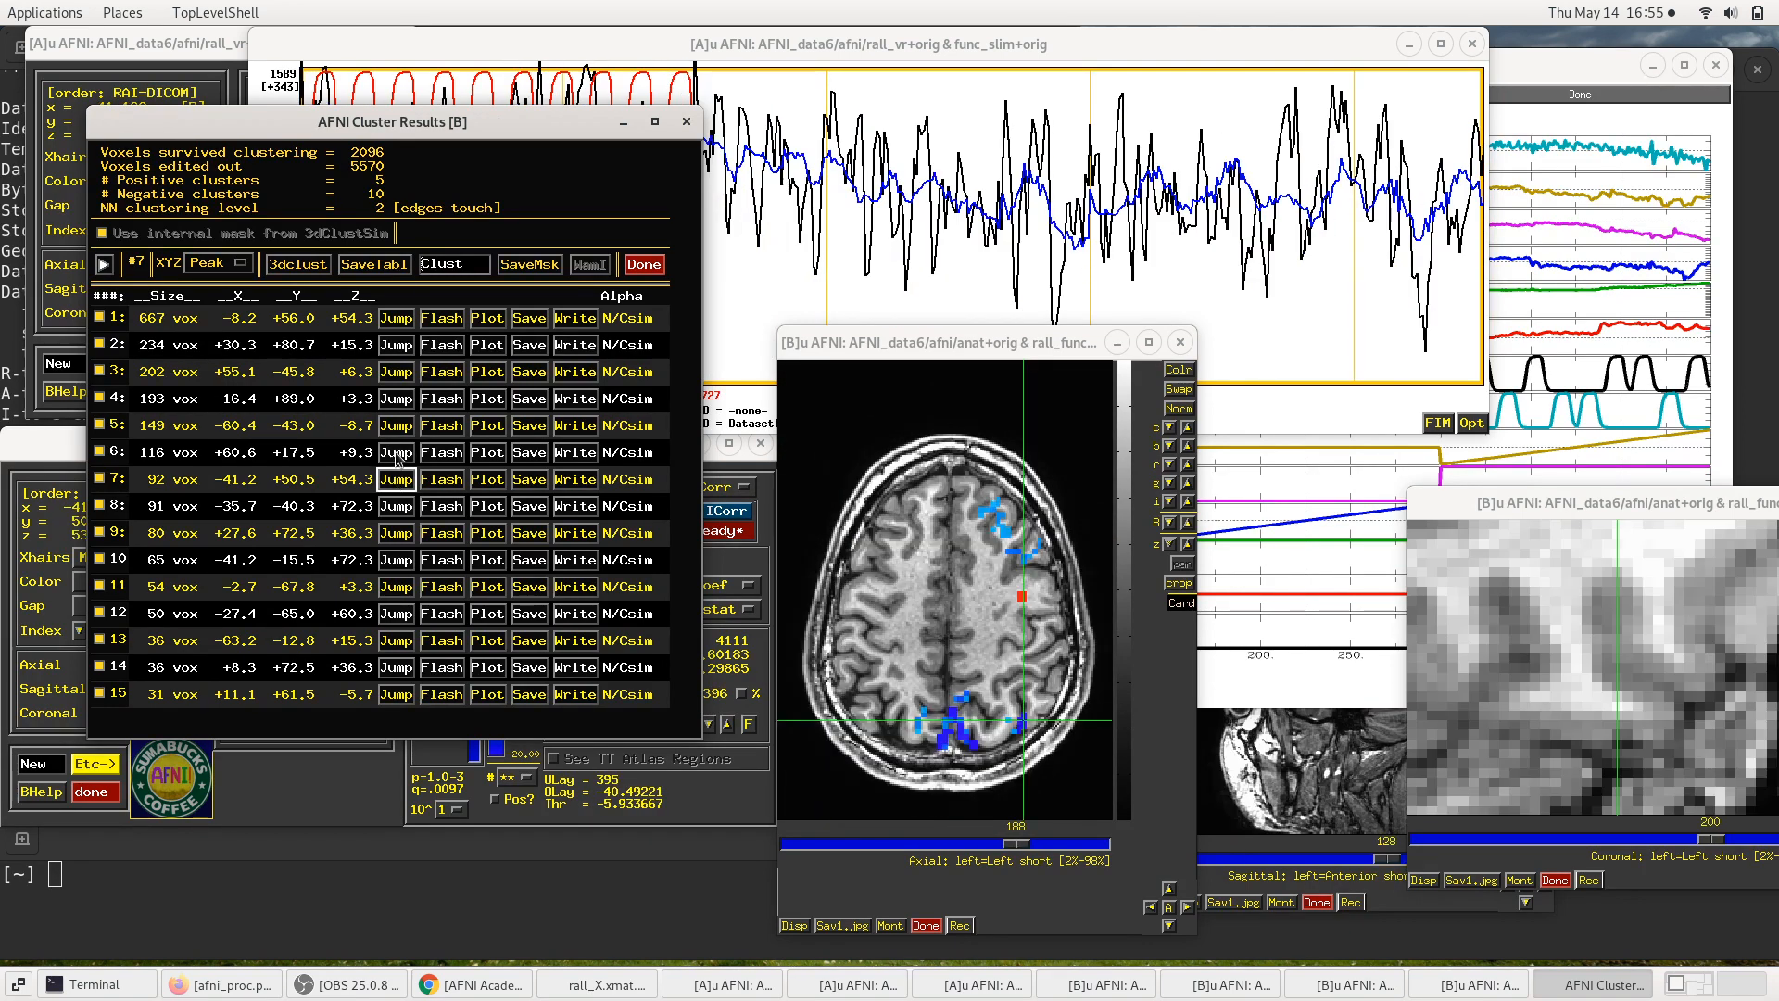
click(397, 453)
click(719, 266)
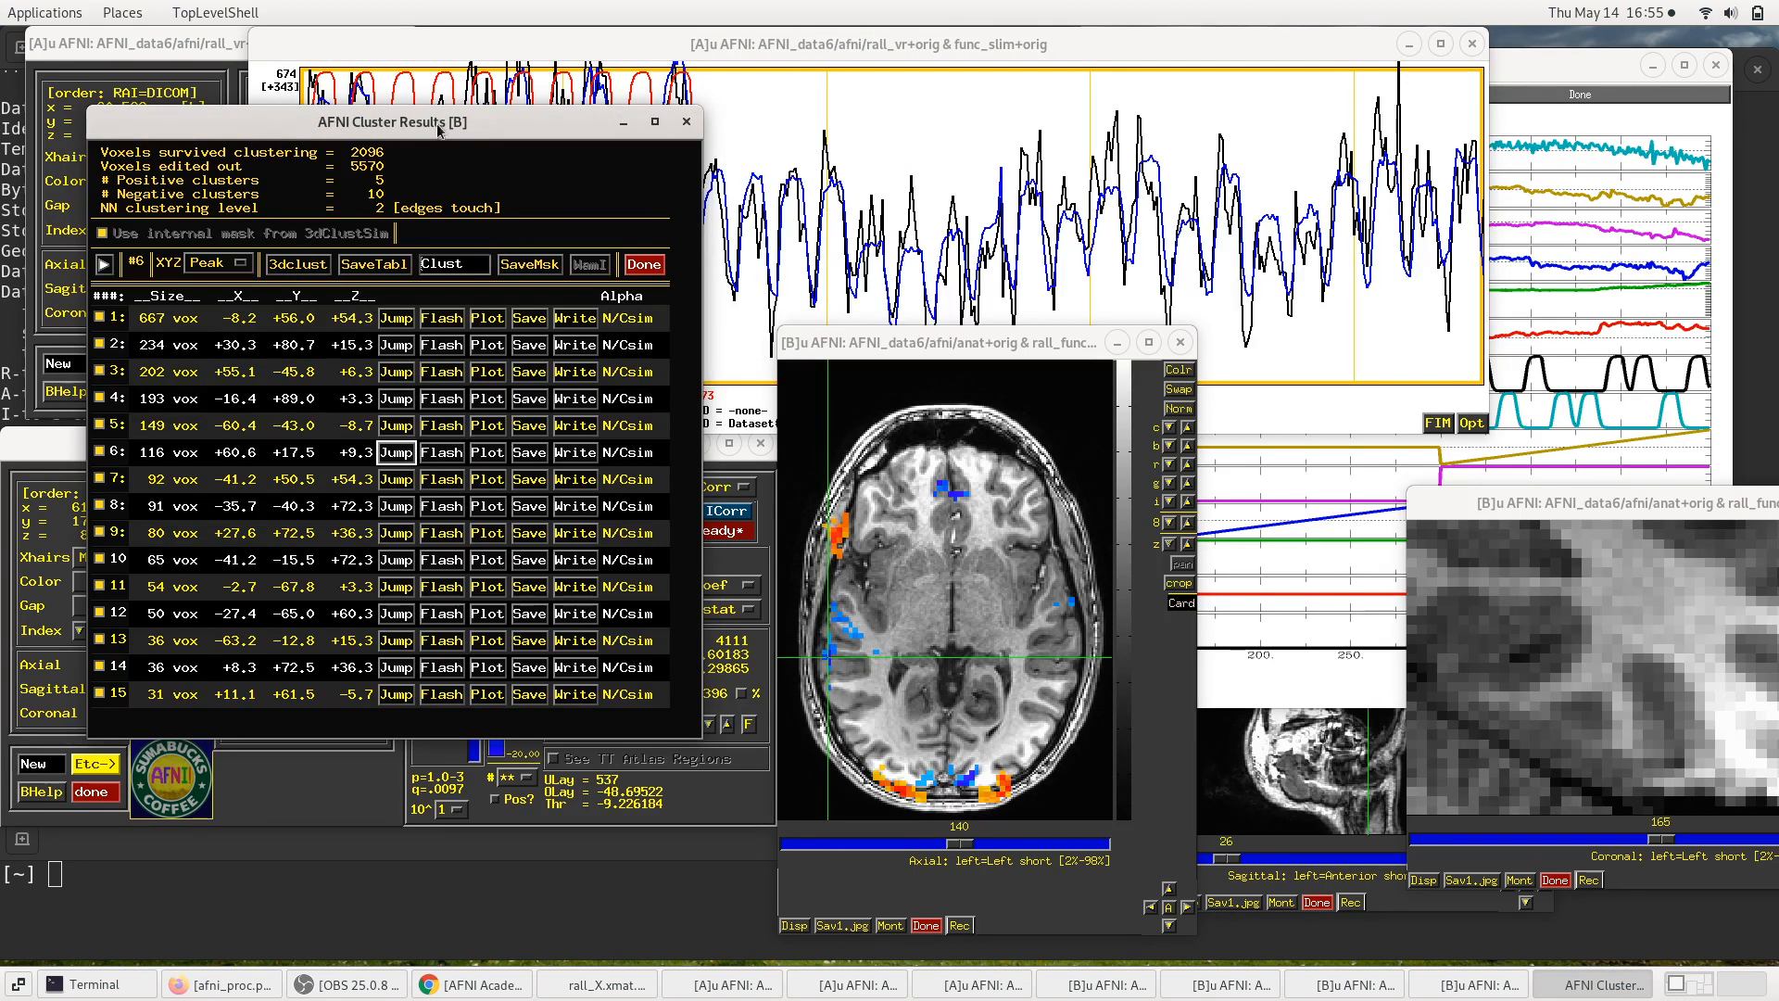
Step: Move the cluster report clear of the graph and compare cluster 6's time series with the regressors in the rall_X.xmat.1D plot
drag(440, 124, 429, 288)
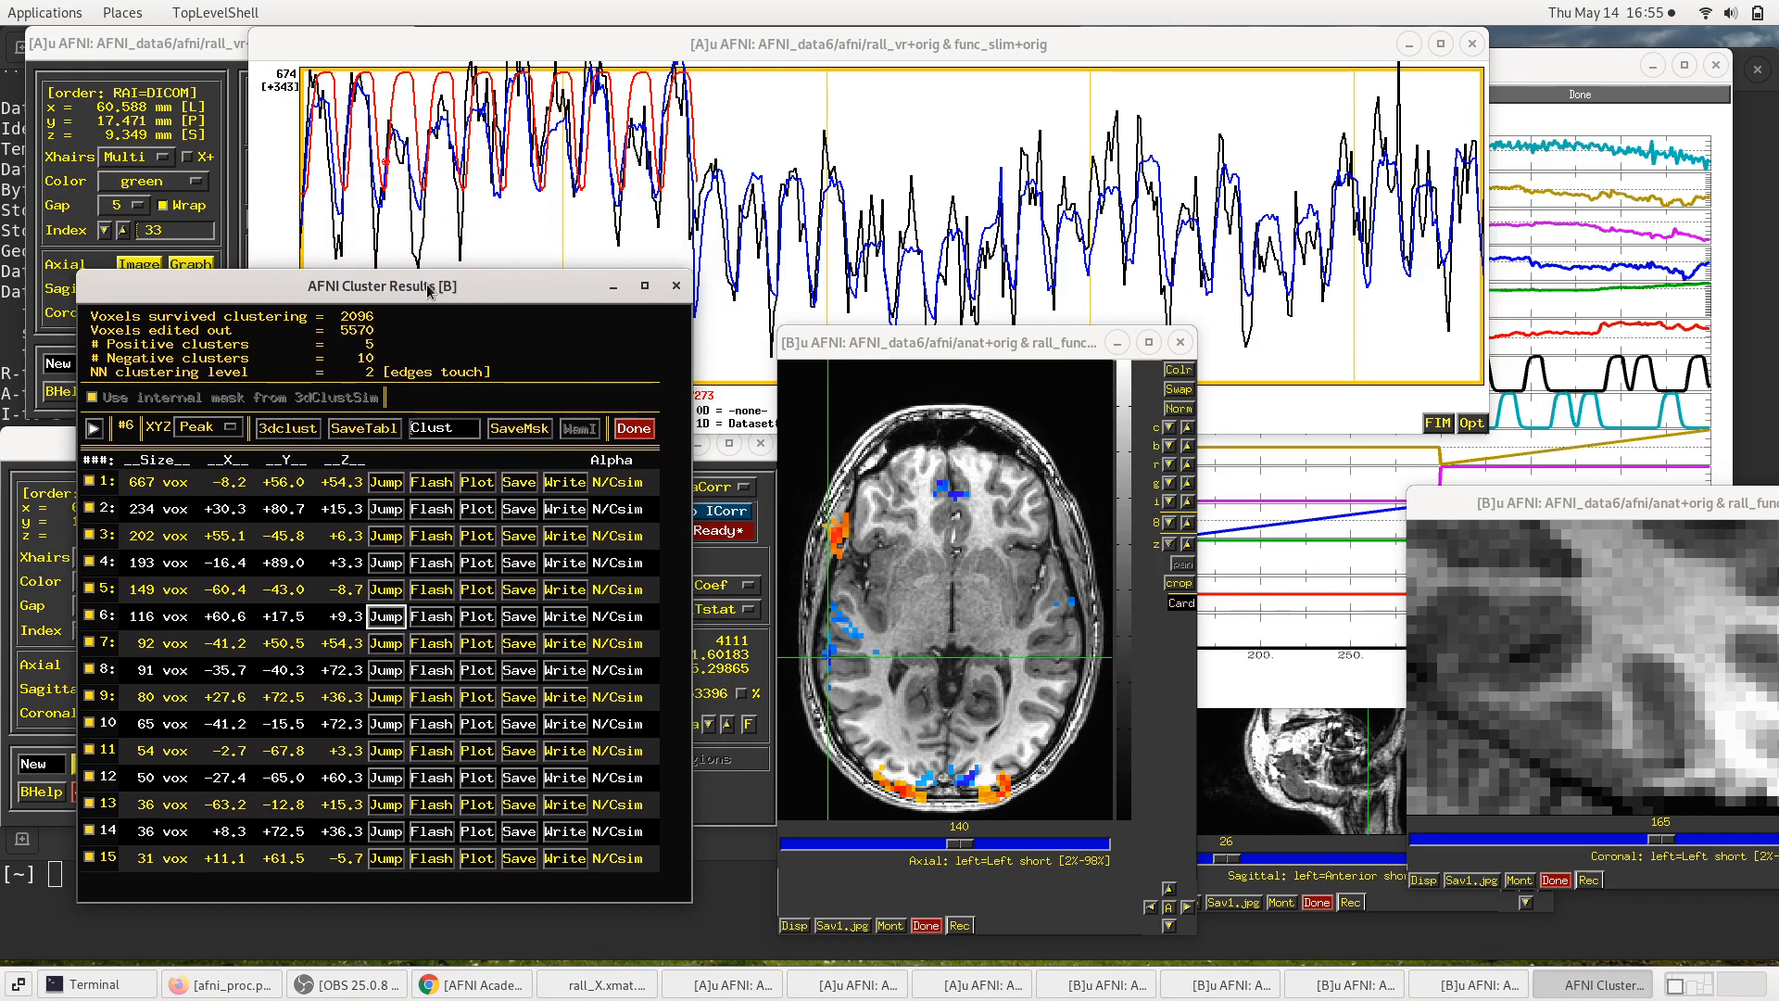
click(579, 46)
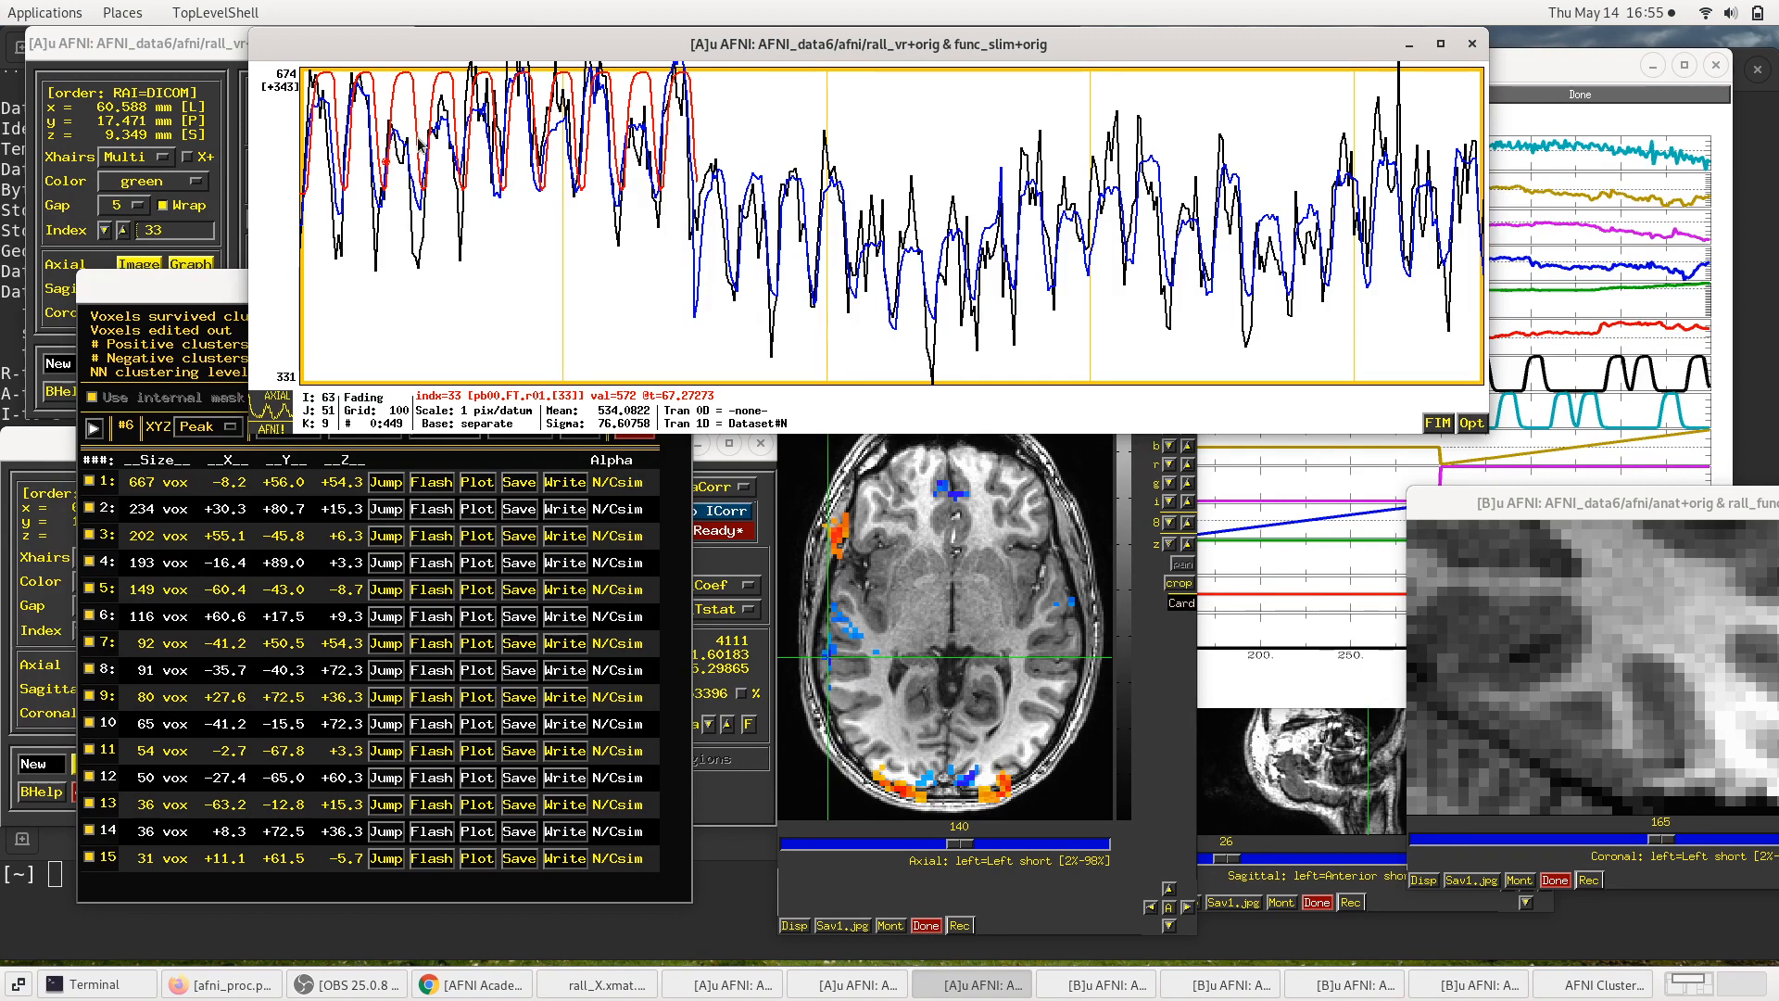
click(1705, 340)
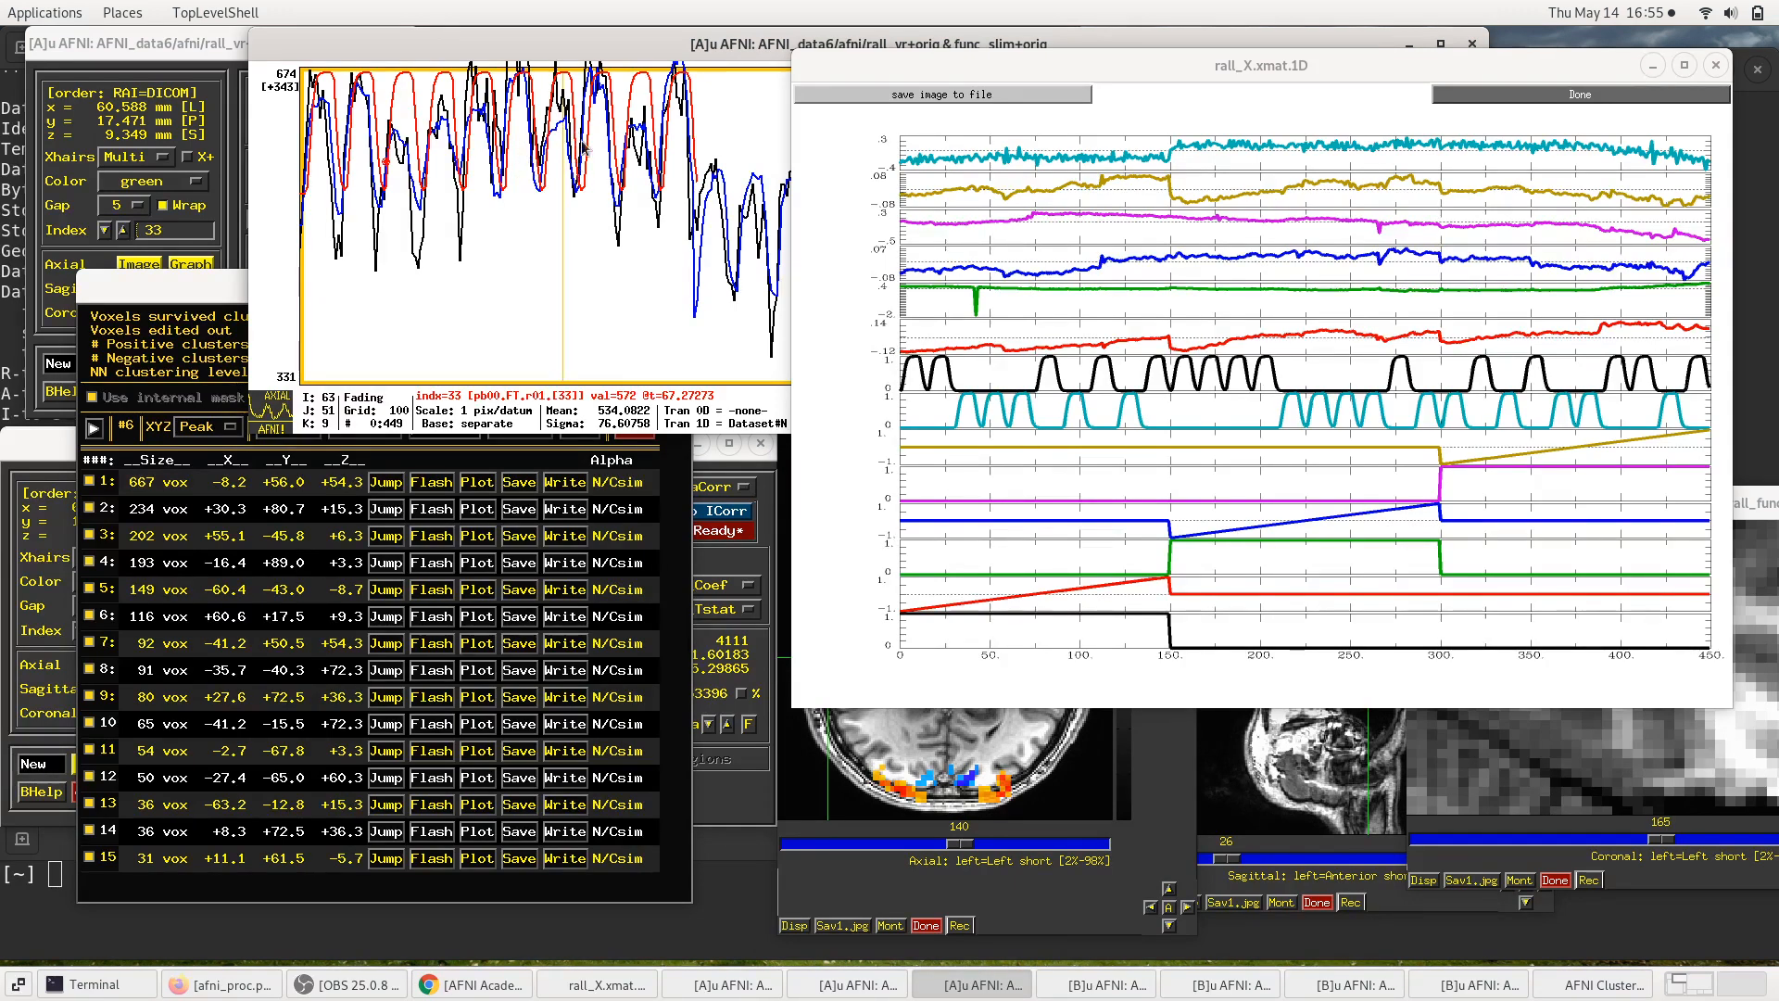
click(954, 387)
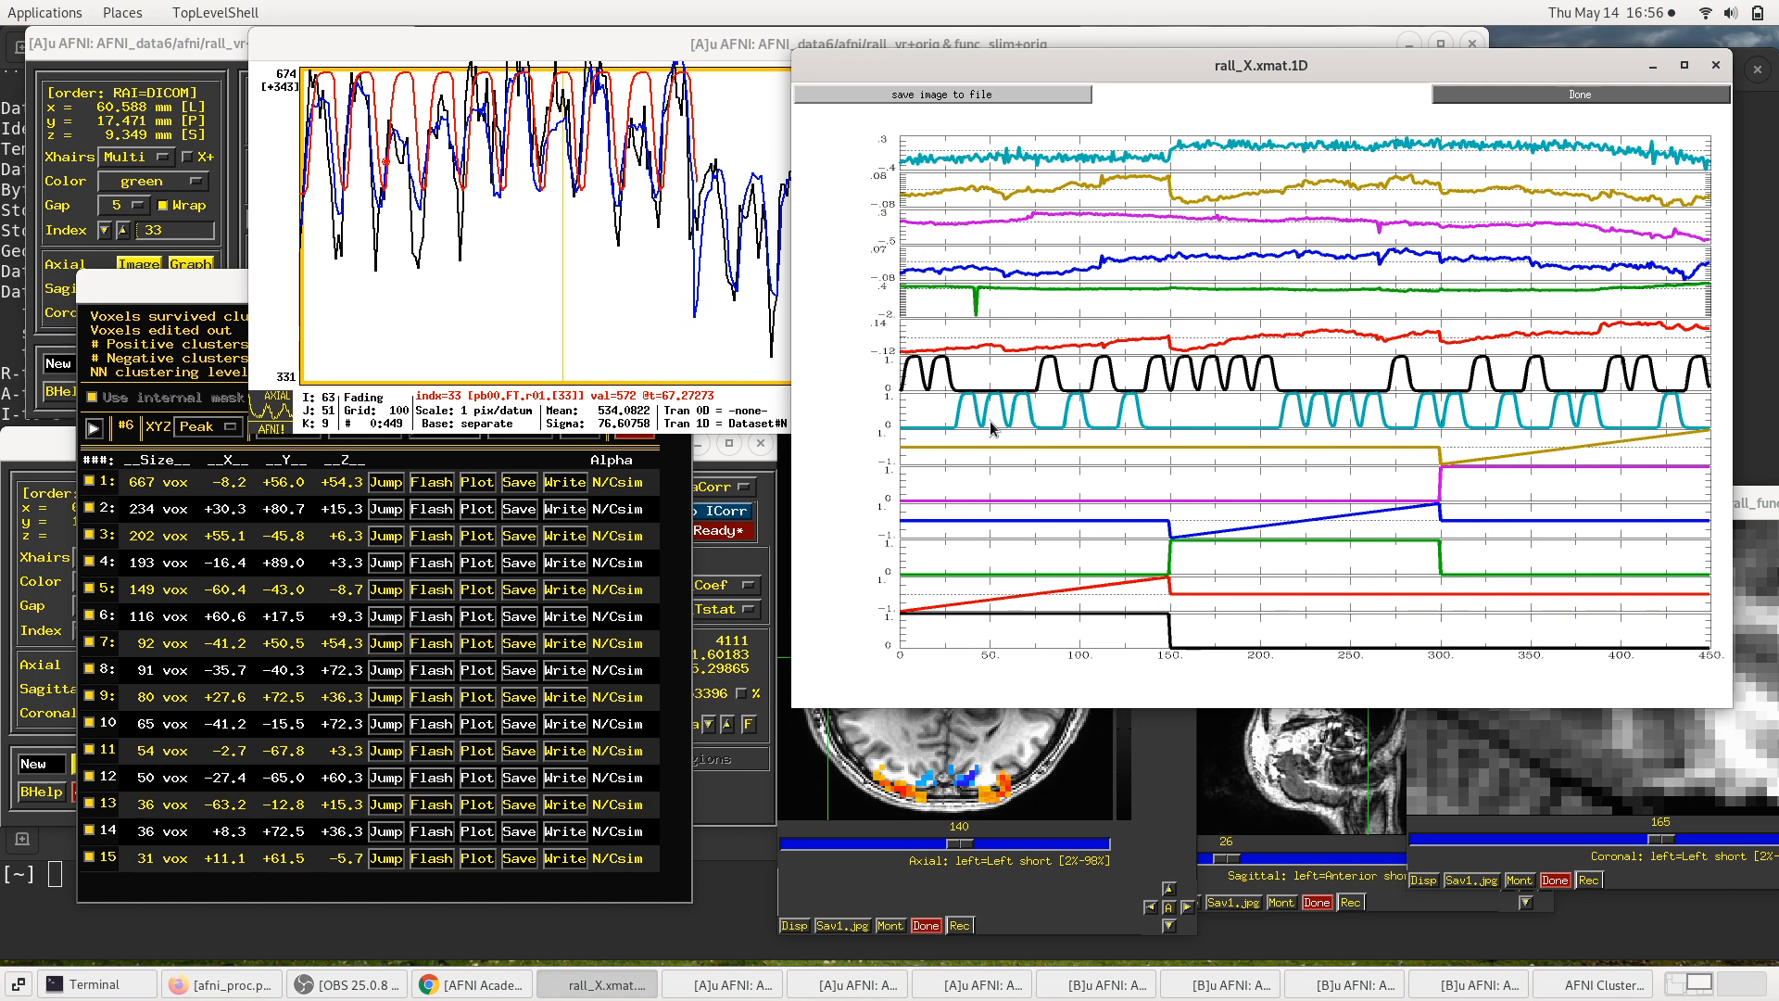
click(755, 422)
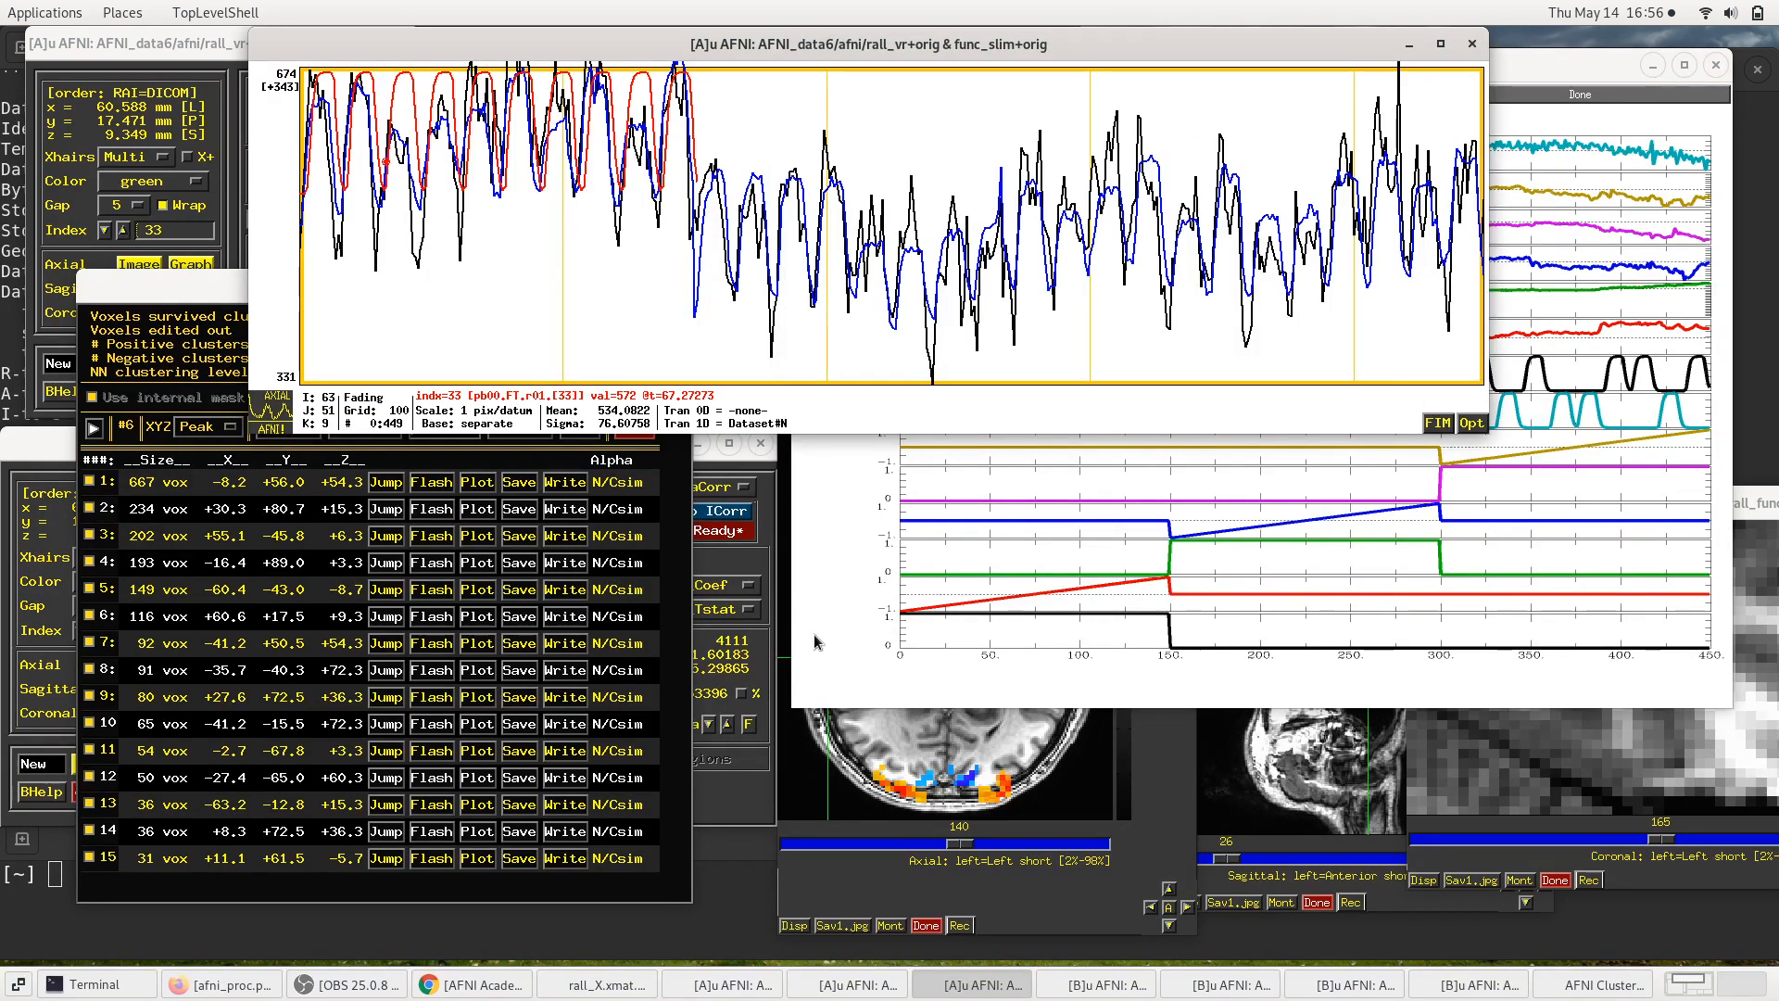
Step: Switch controller B's OLay to Vrel#0_Coef and on to Arel#0_Coef, closing the cluster report in between
click(742, 795)
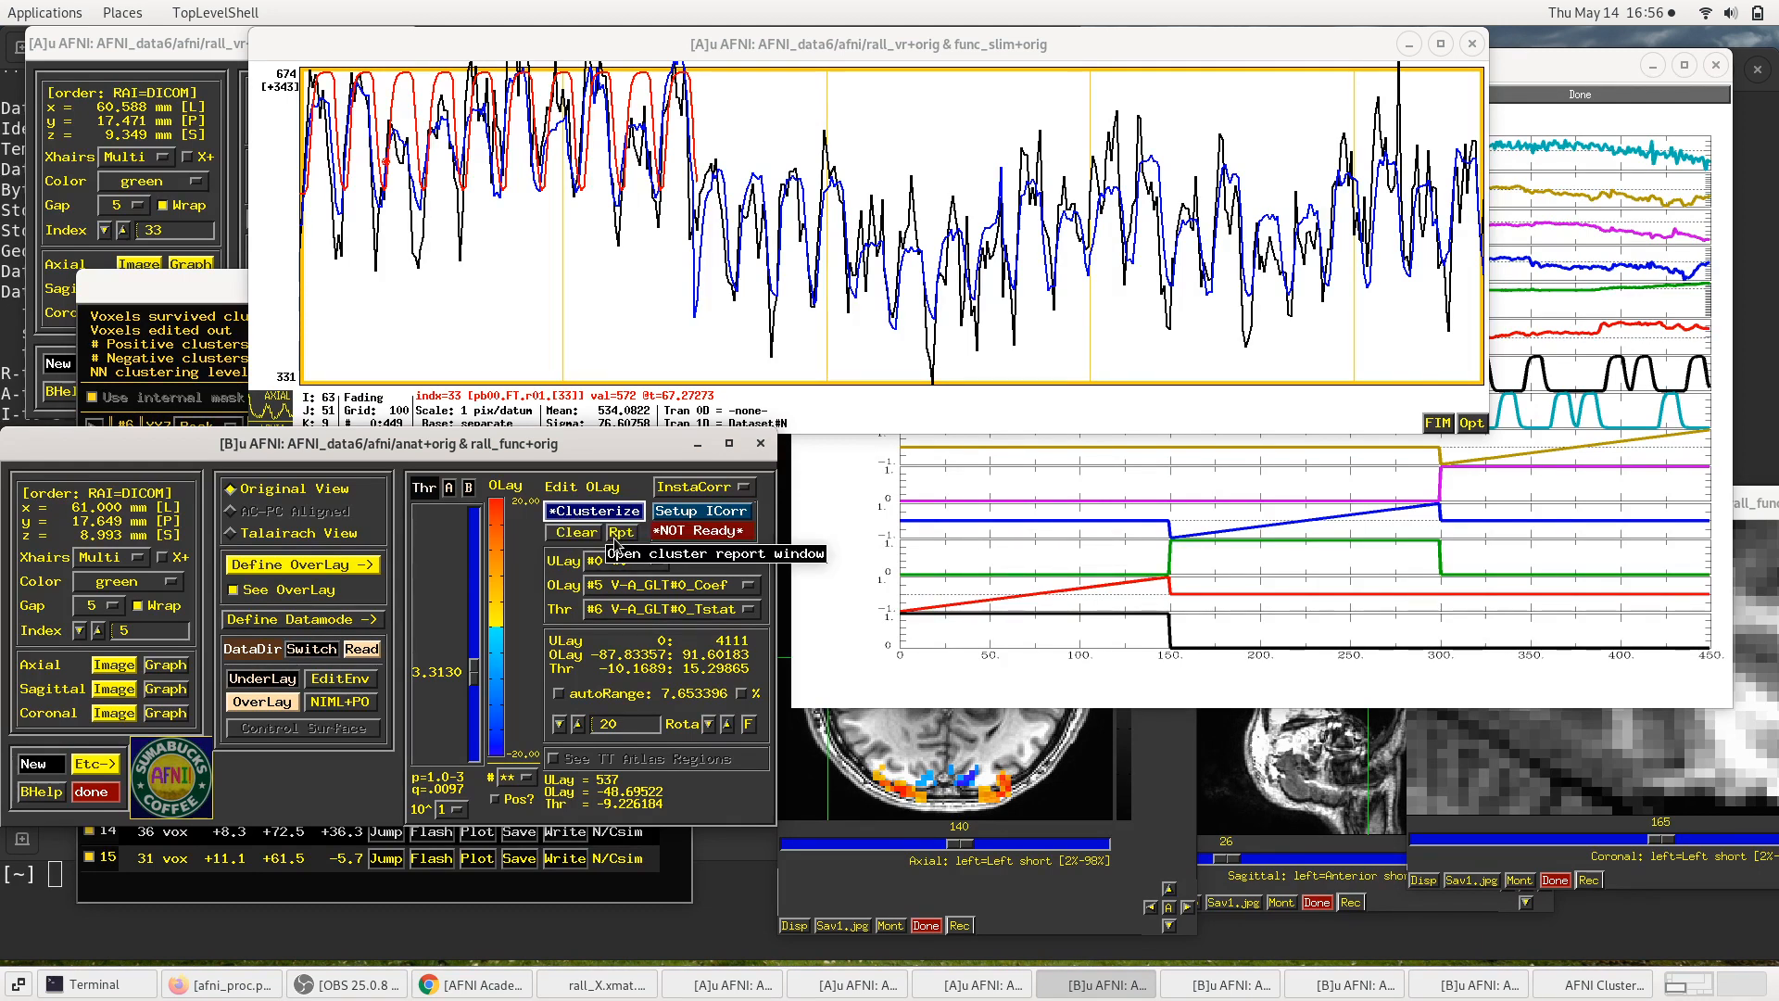
click(695, 610)
click(677, 530)
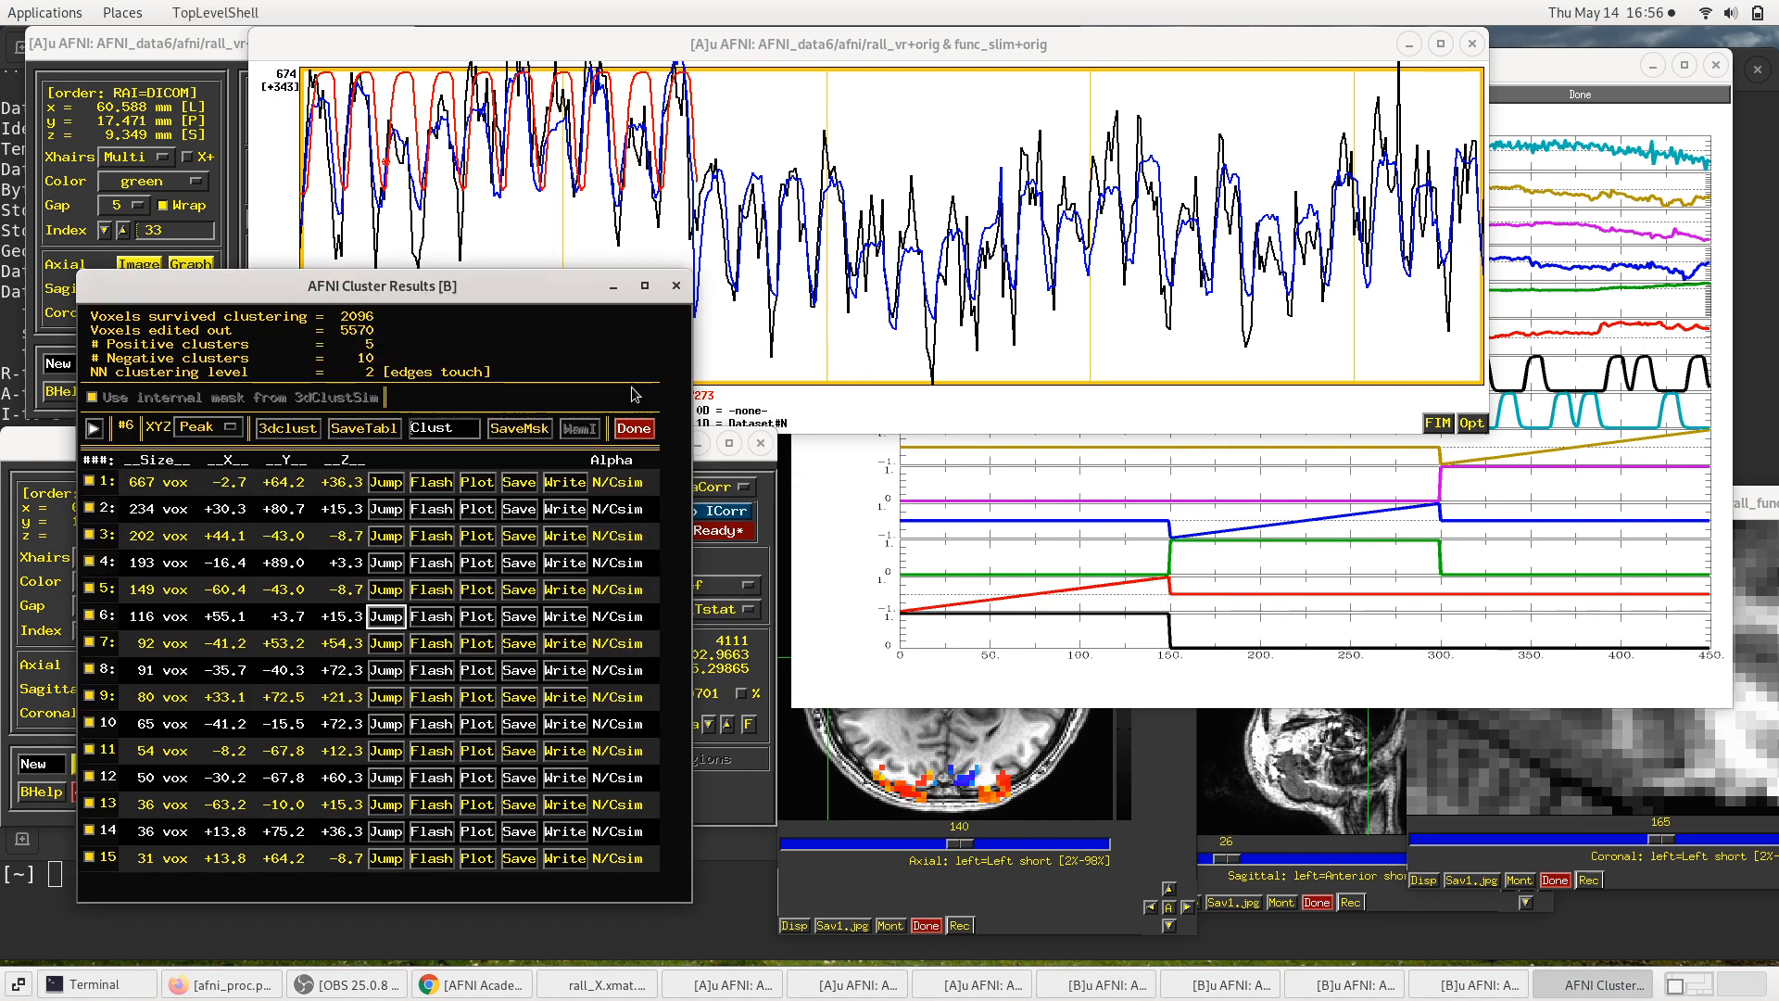
click(634, 428)
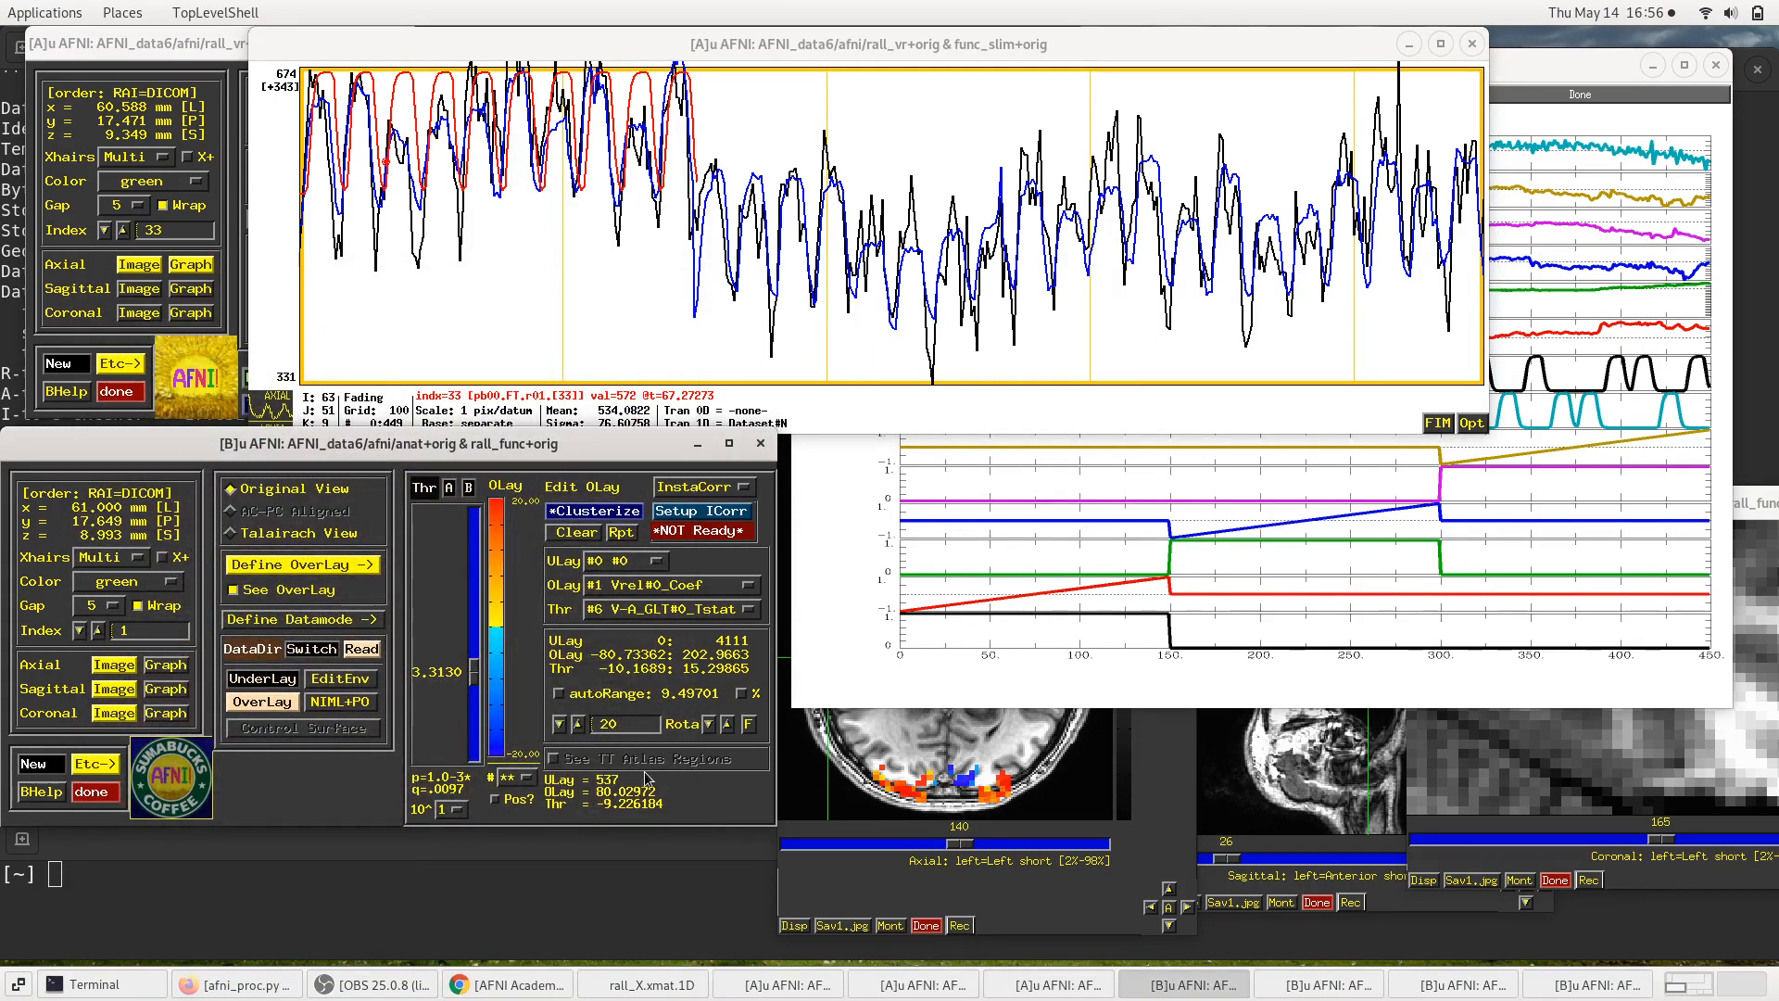
click(636, 594)
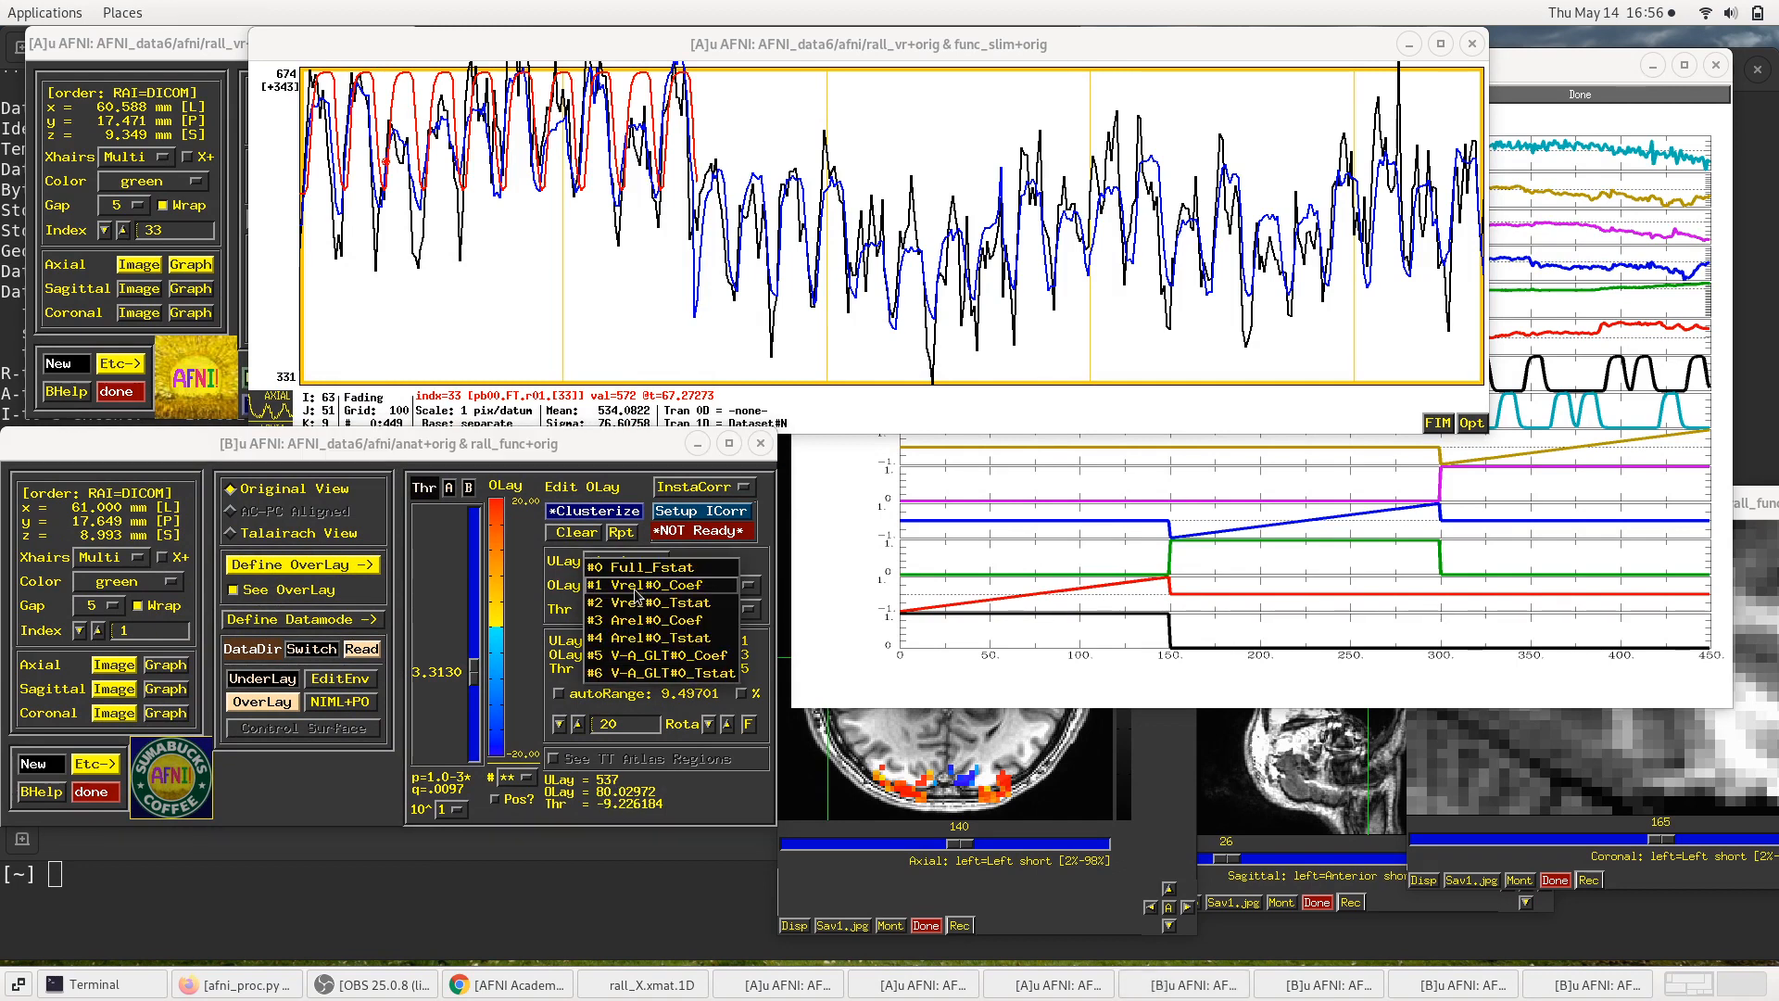
click(634, 621)
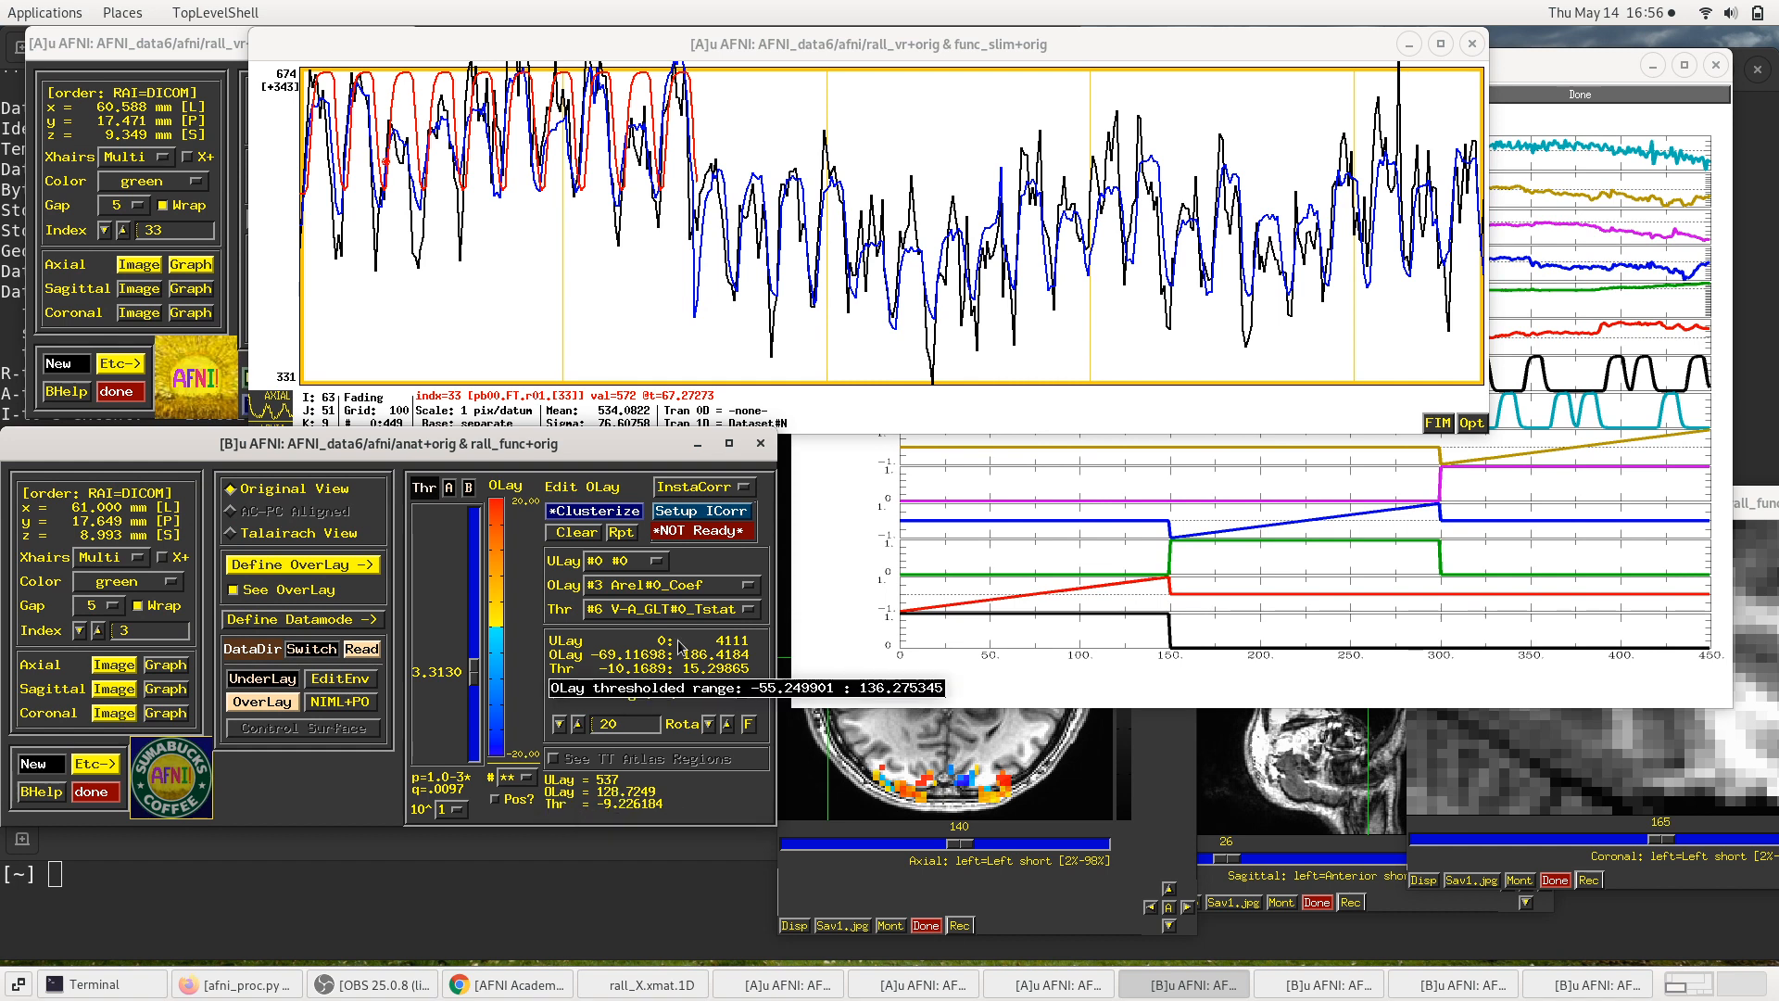
Step: Set controller B's OLay back to V-A_GLT#0_Coef and bring the axial image forward to view the contrast
click(654, 594)
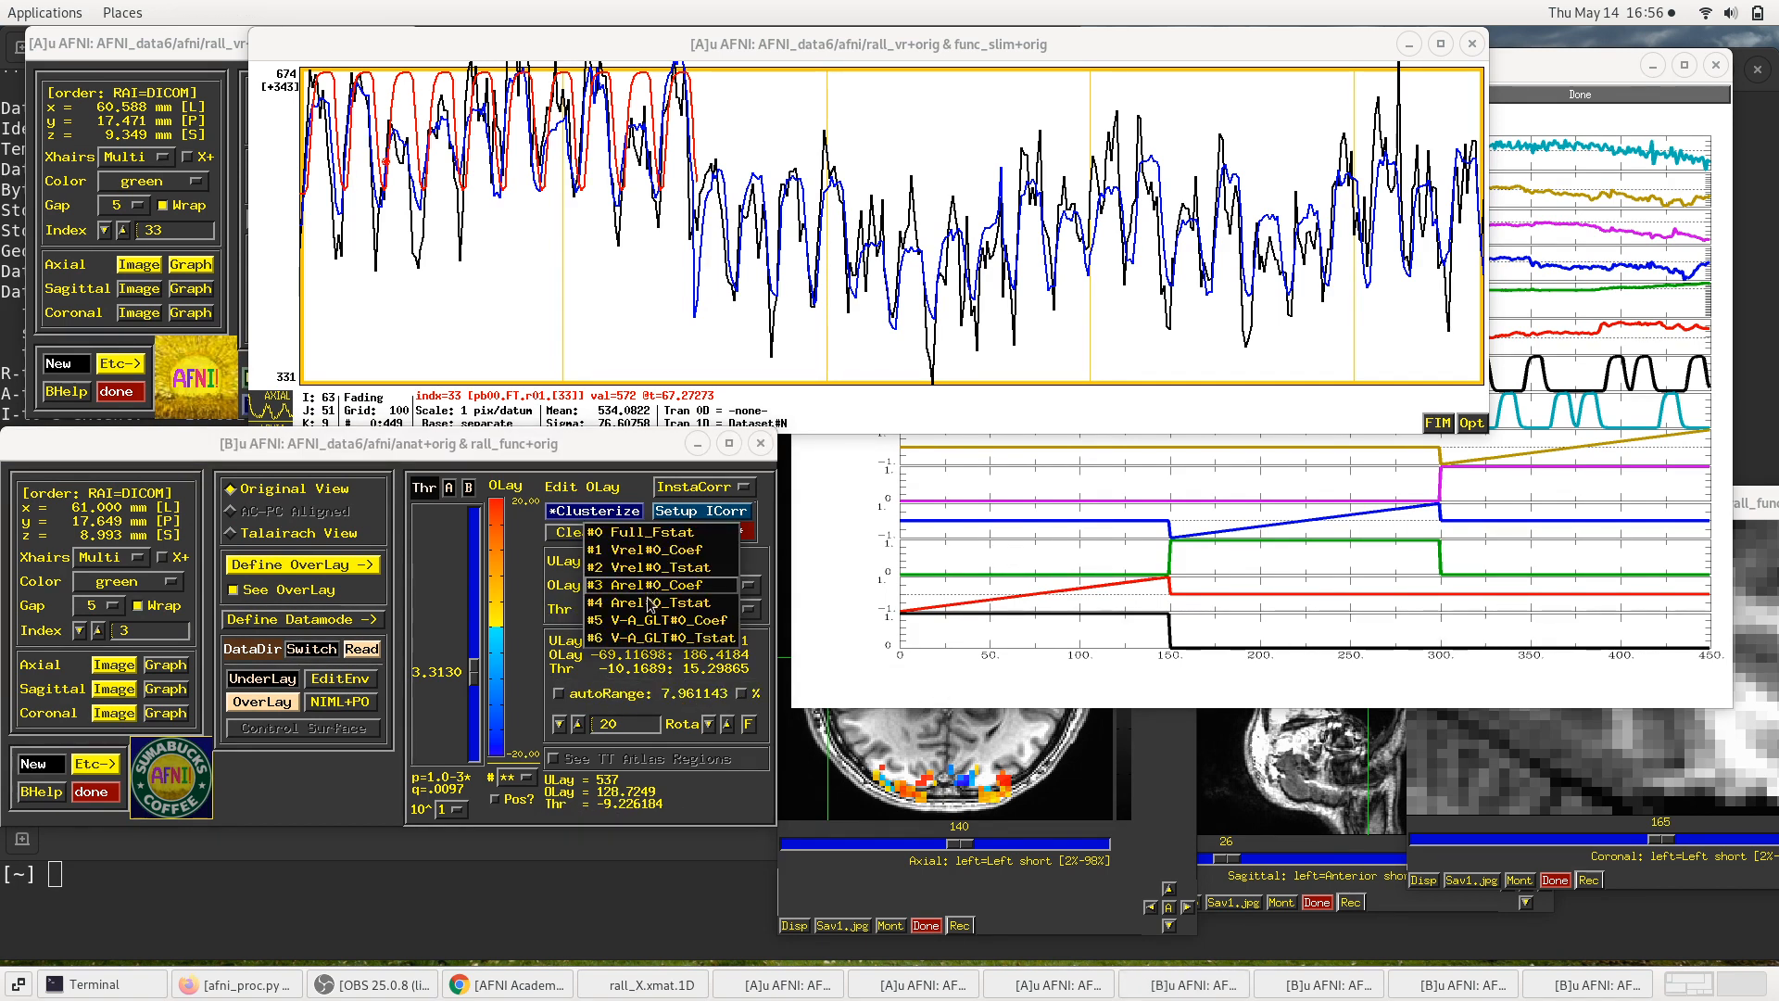
click(639, 623)
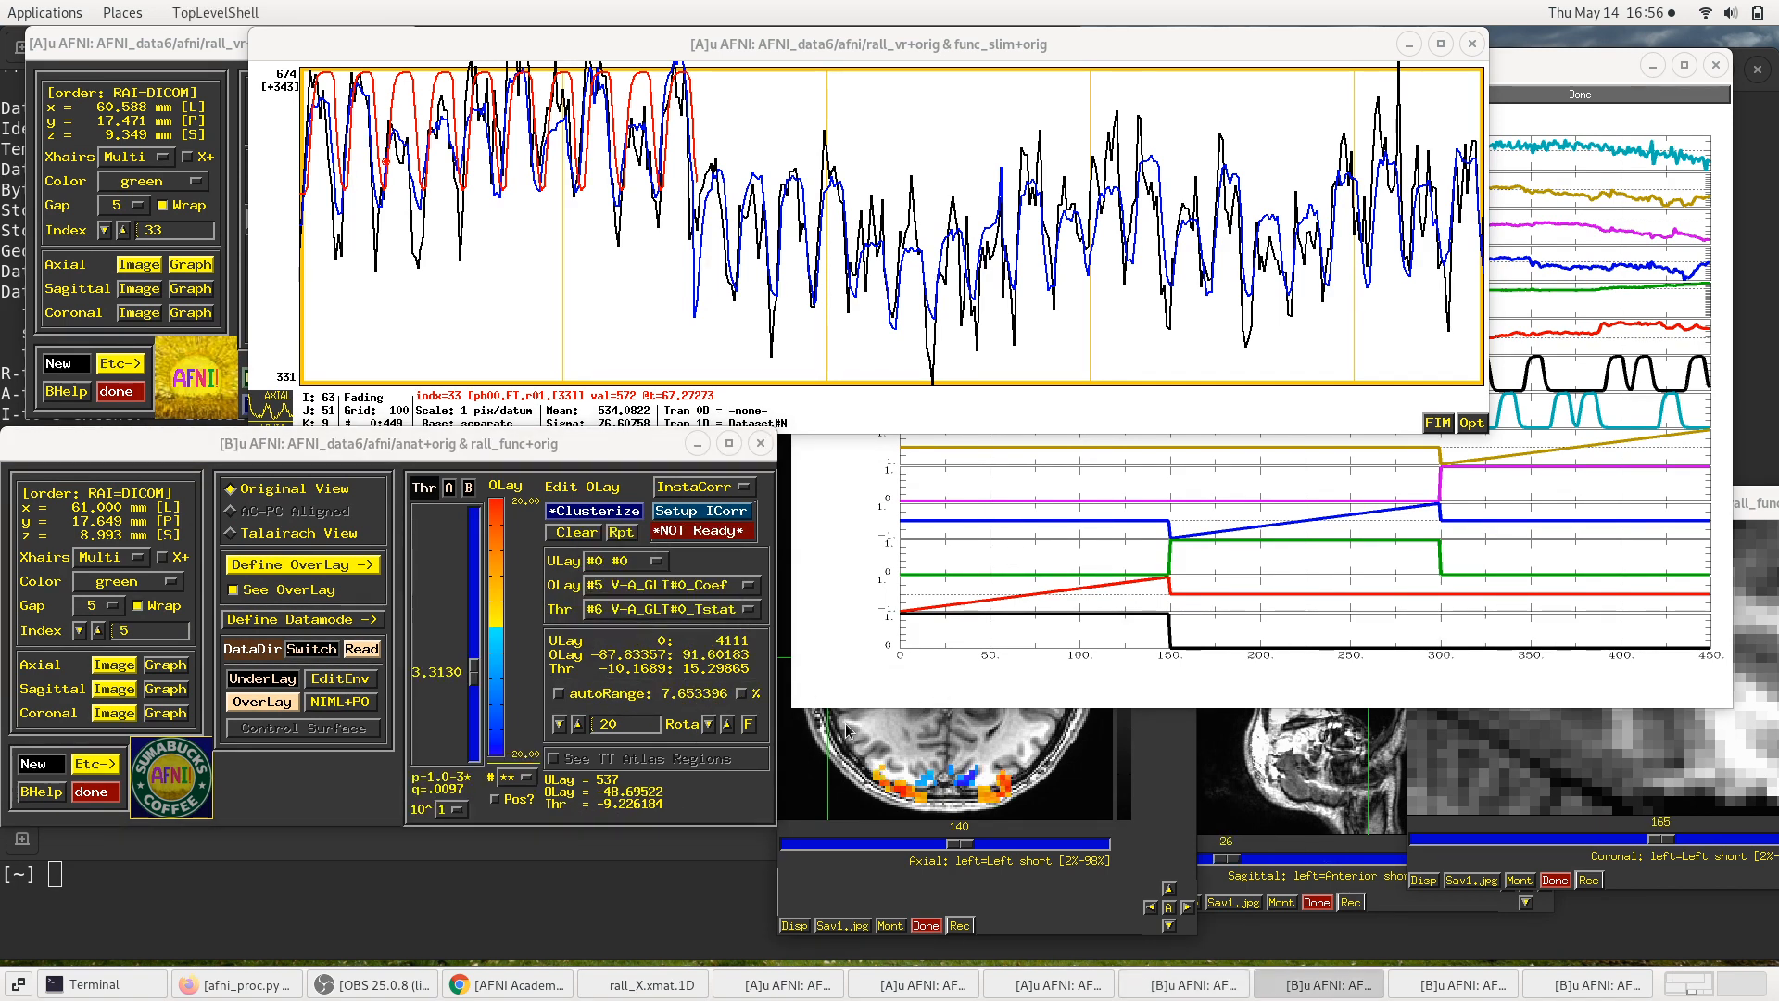
click(1083, 913)
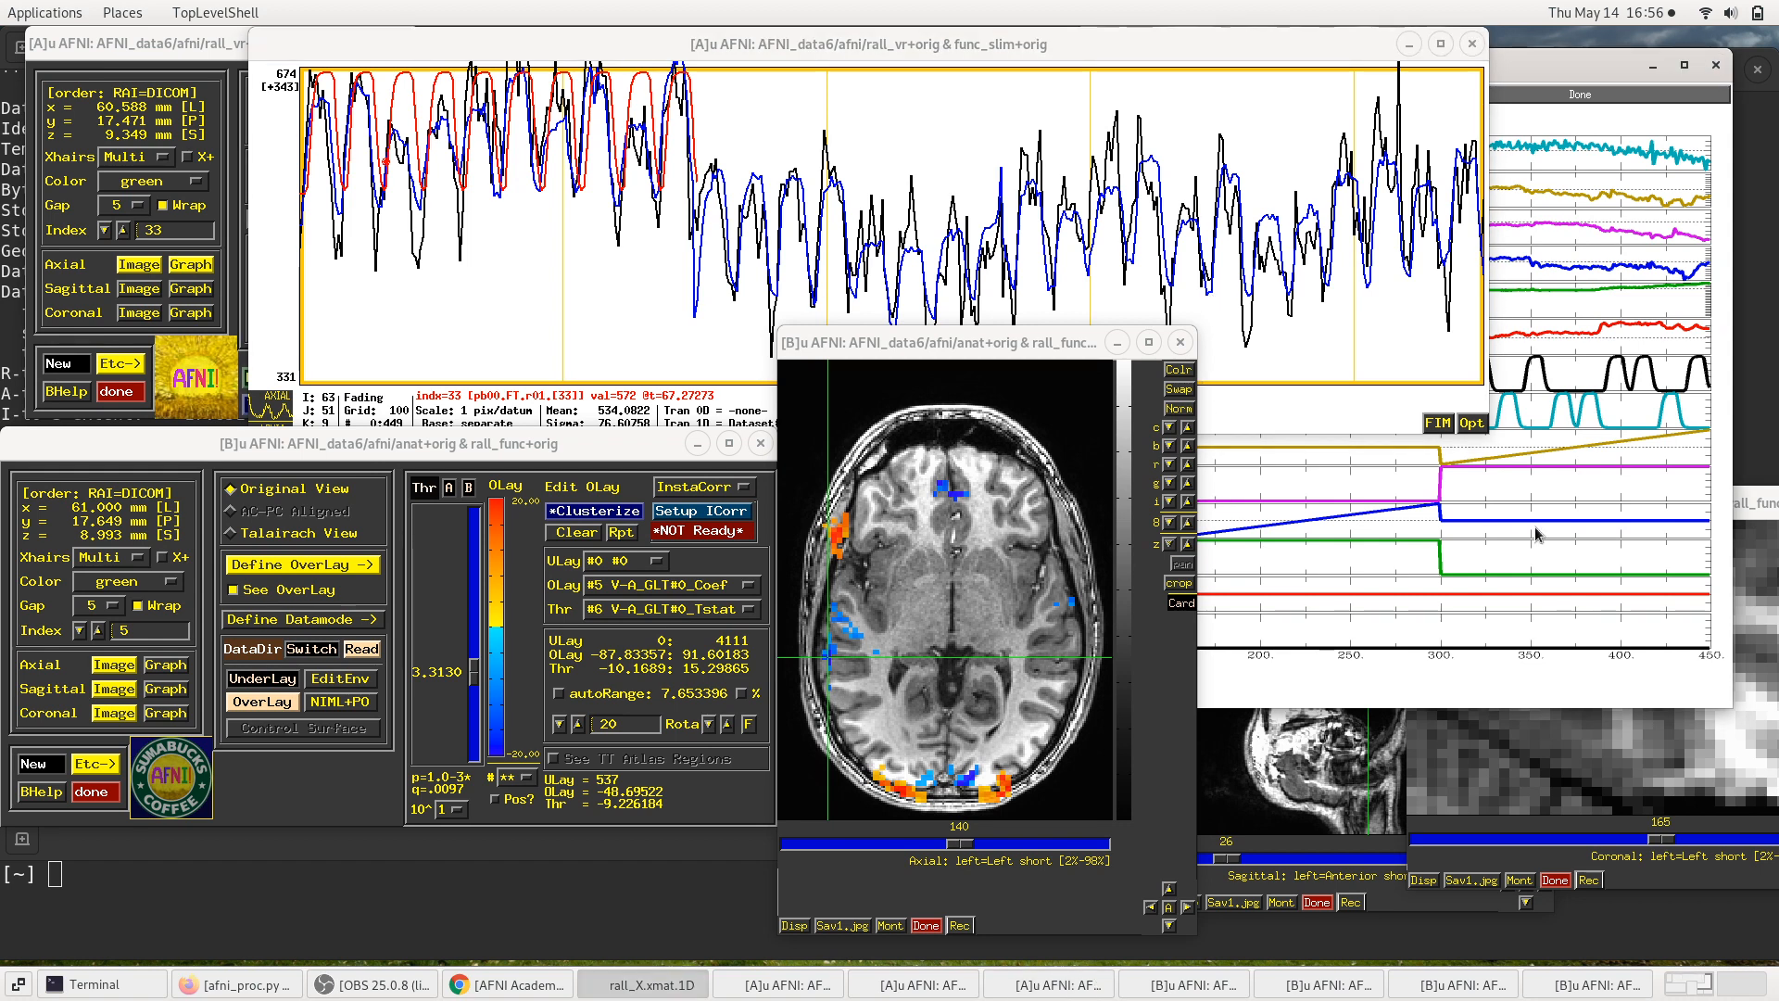
Step: Bring the rall_X.xmat.1D regressor plot forward, return to the time series graph, and shift the graph window to uncover more of the plot
click(1655, 705)
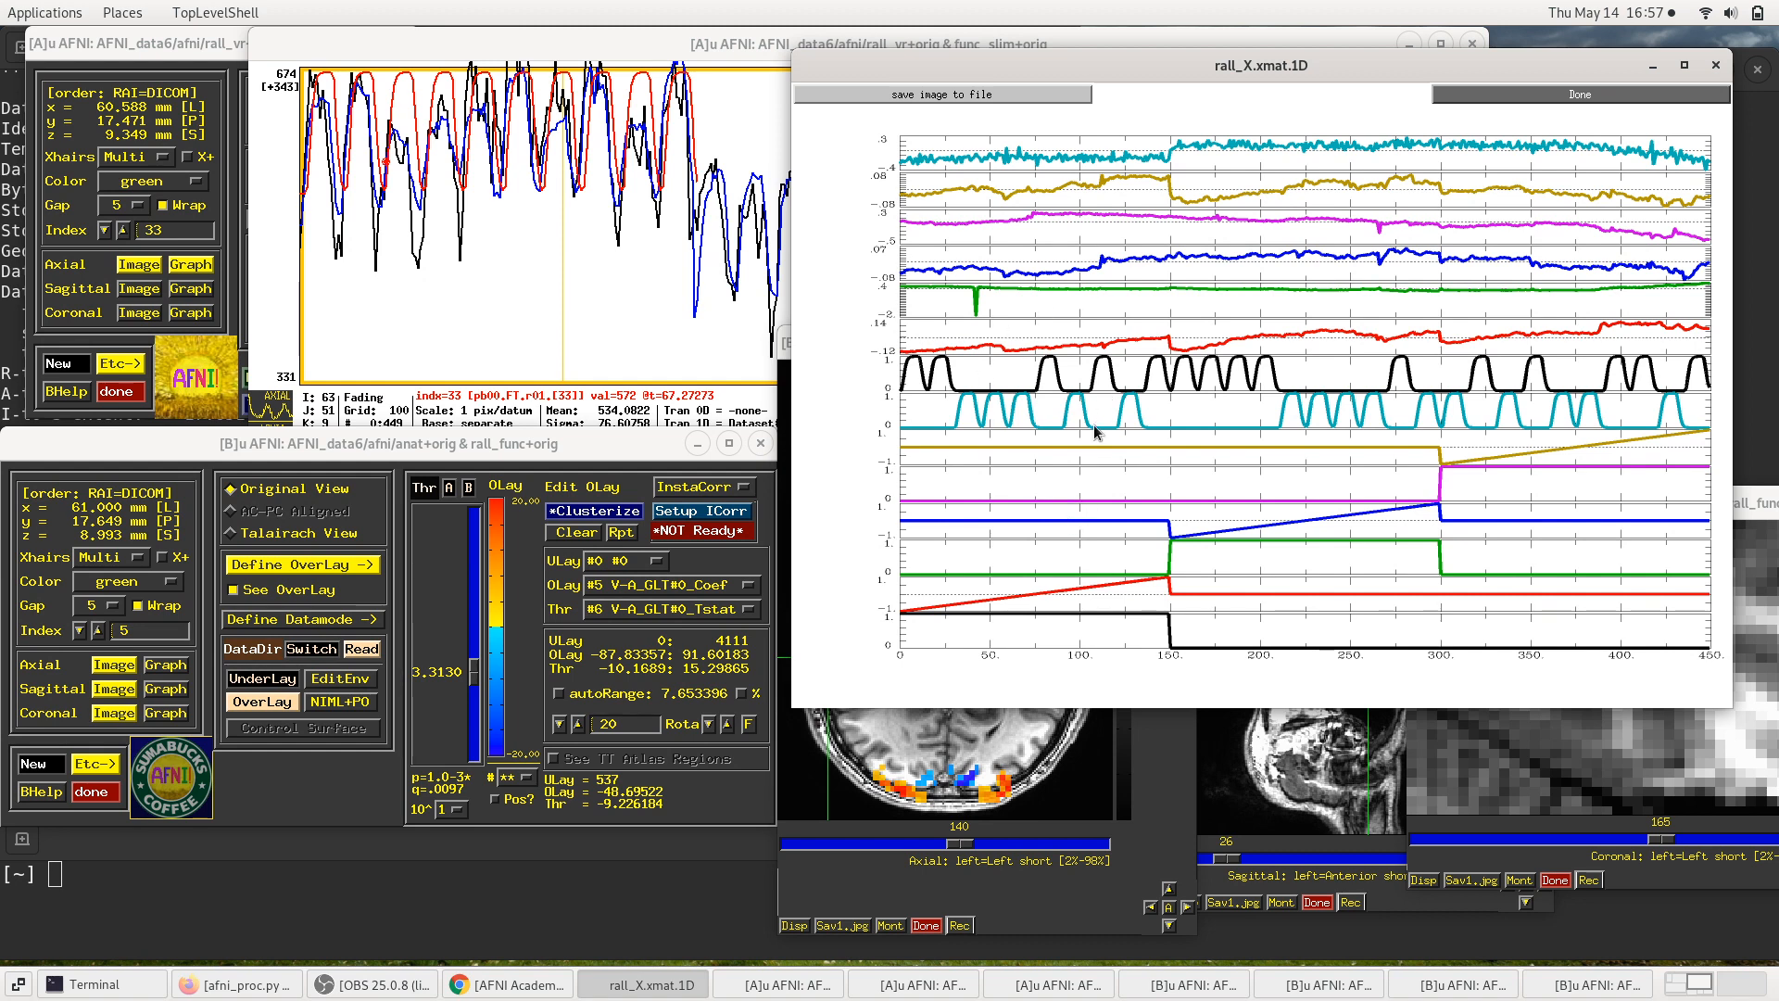
click(636, 413)
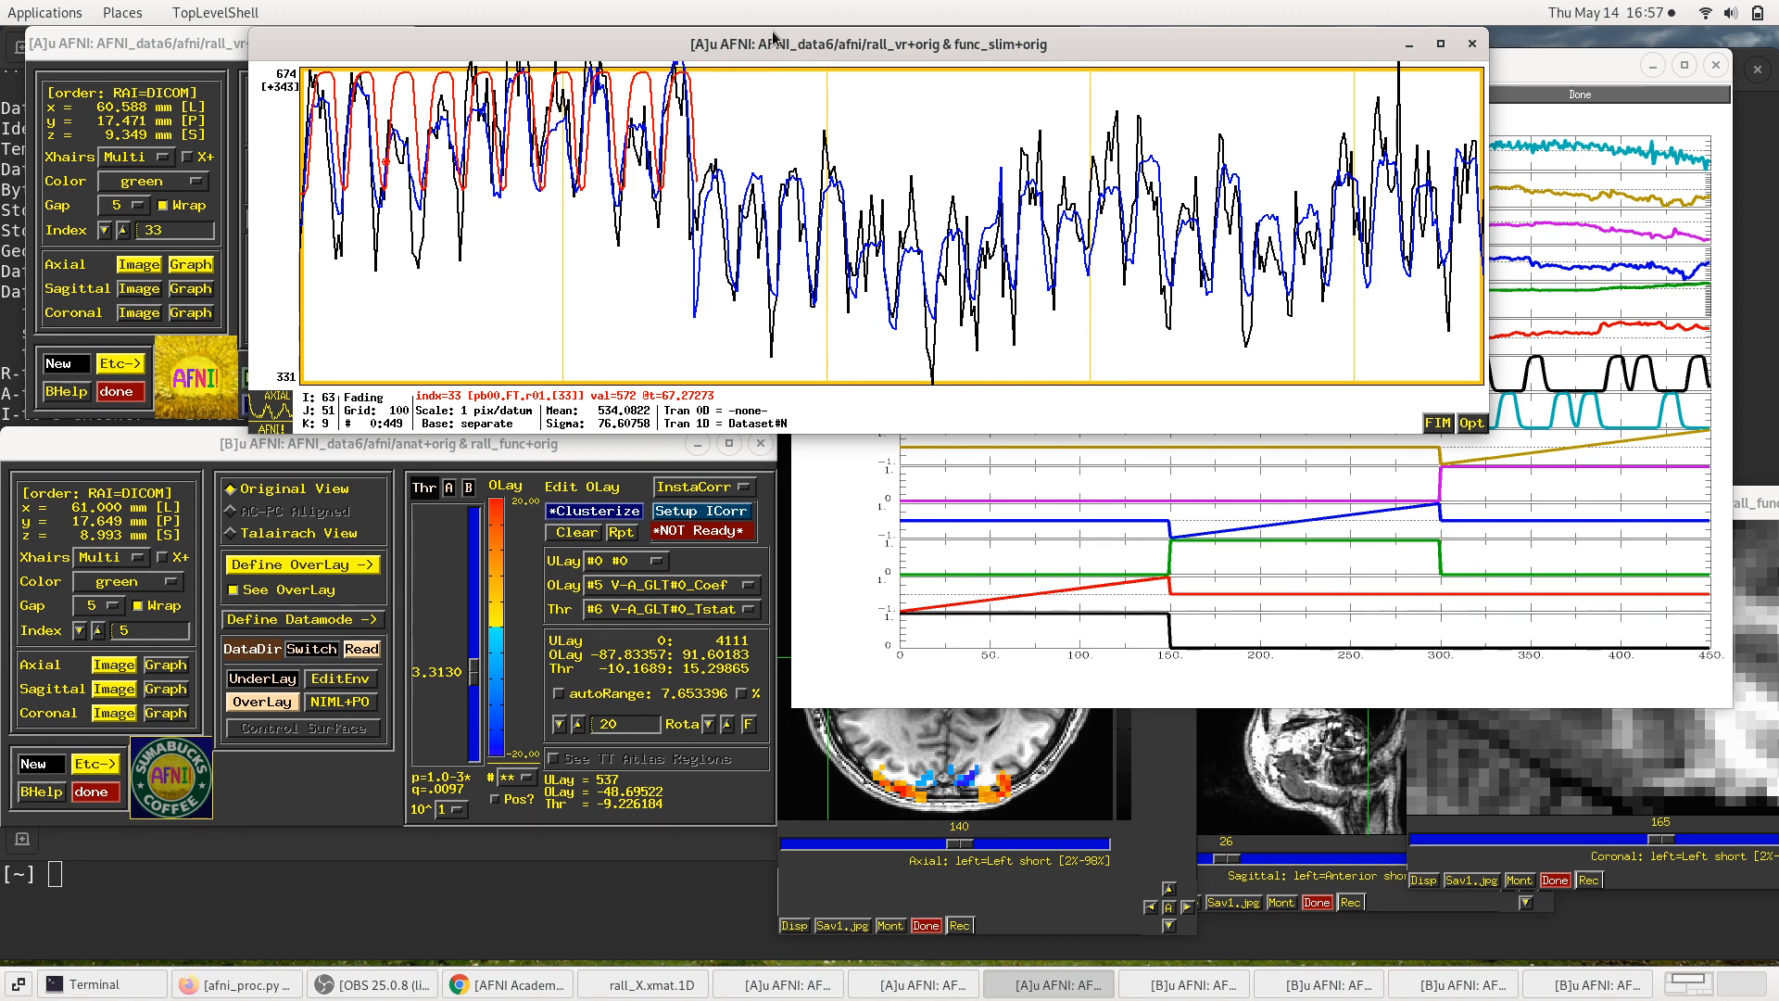
drag(774, 37, 633, 53)
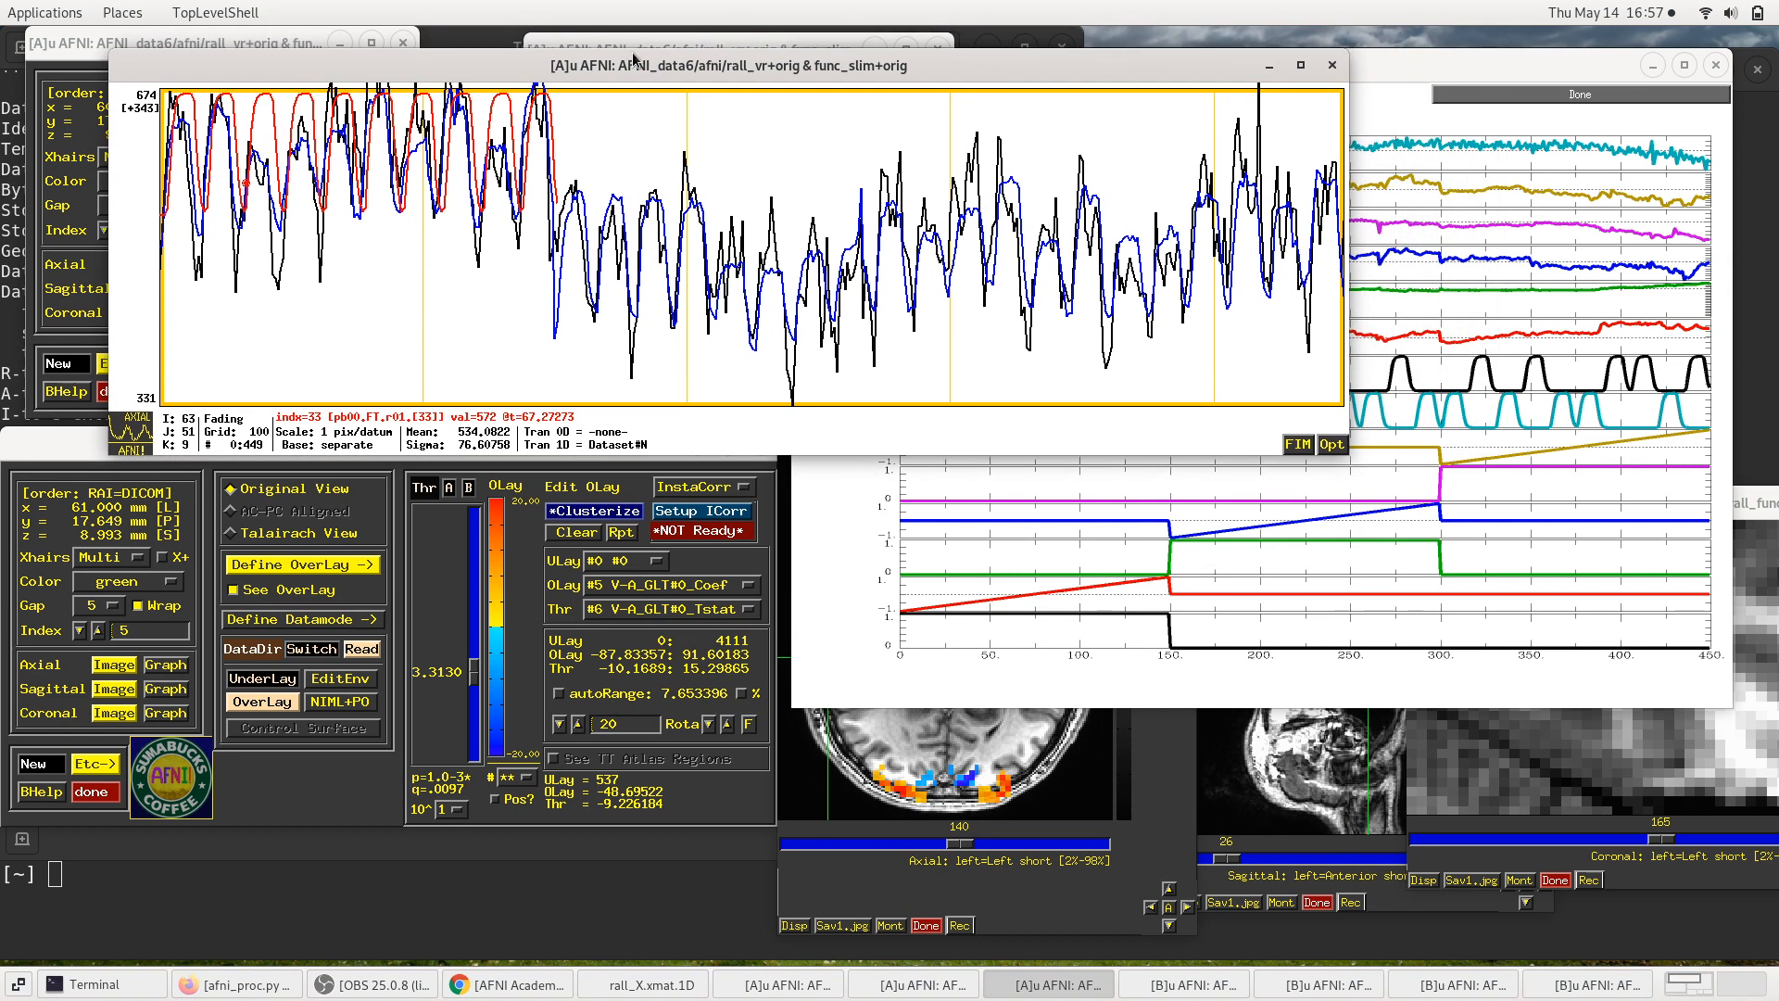